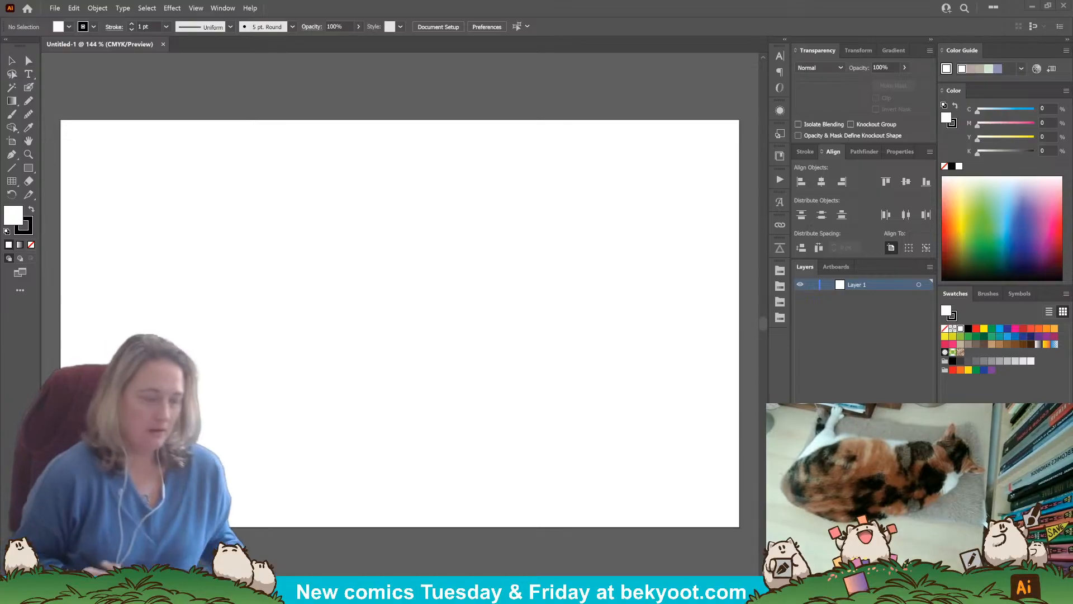
{"action": "key", "text": "n"}
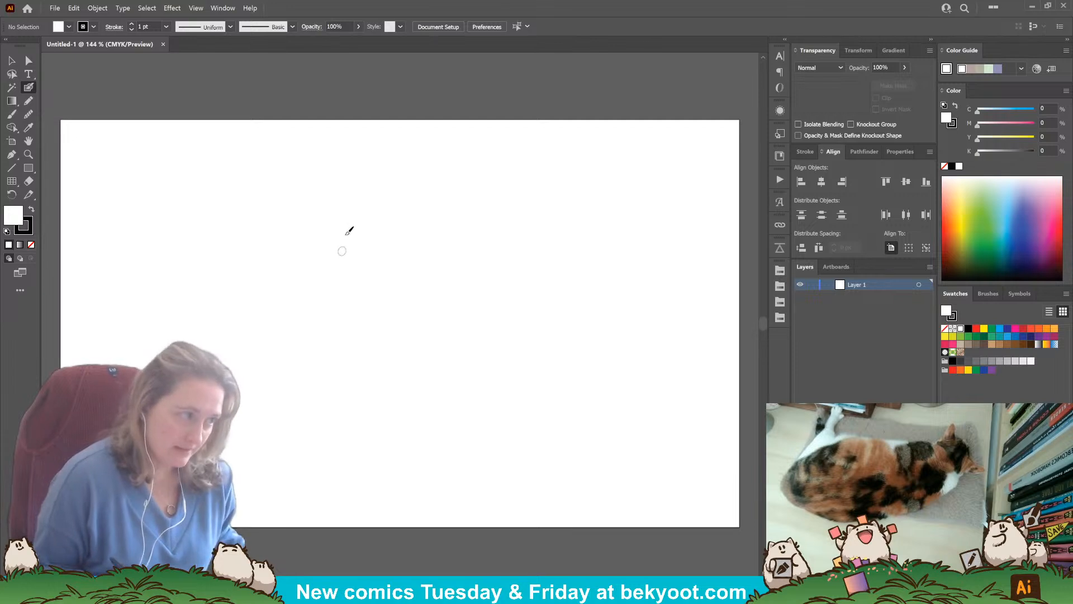
{"action": "mouse_move", "coordinate": [326, 334]}
{"action": "left_mouse_down"}
{"action": "mouse_move", "coordinate": [419, 266]}
{"action": "mouse_move", "coordinate": [376, 307]}
{"action": "left_mouse_up"}
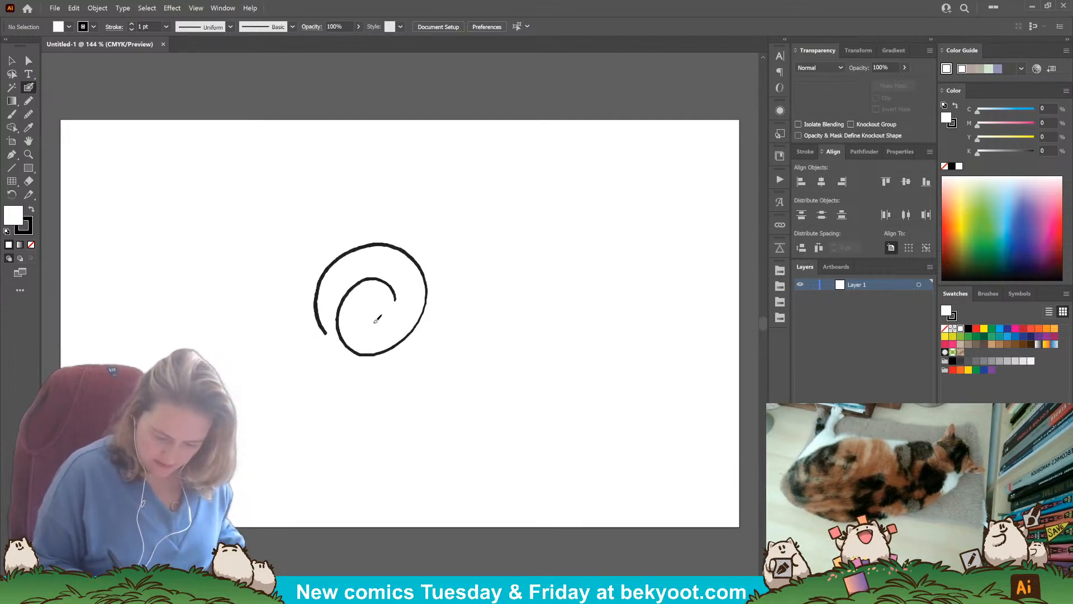
{"action": "key", "text": "ctrl+z"}
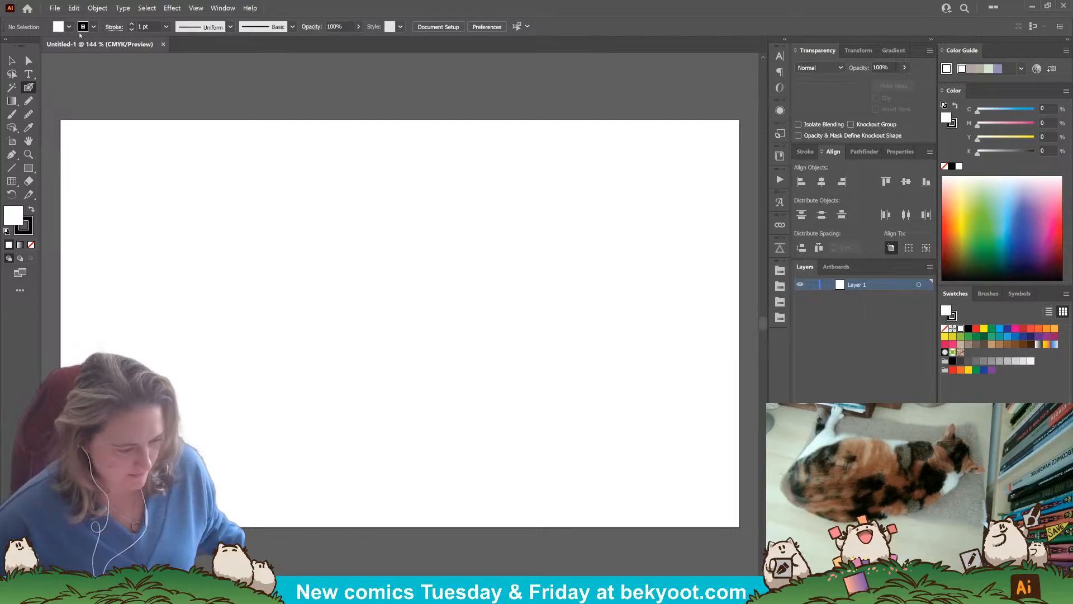
Save the document to the Desktop as an Adobe Illustrator file named 3663-StickerIdeas.
{"action": "left_click", "coordinate": [52, 8]}
{"action": "left_click", "coordinate": [67, 95]}
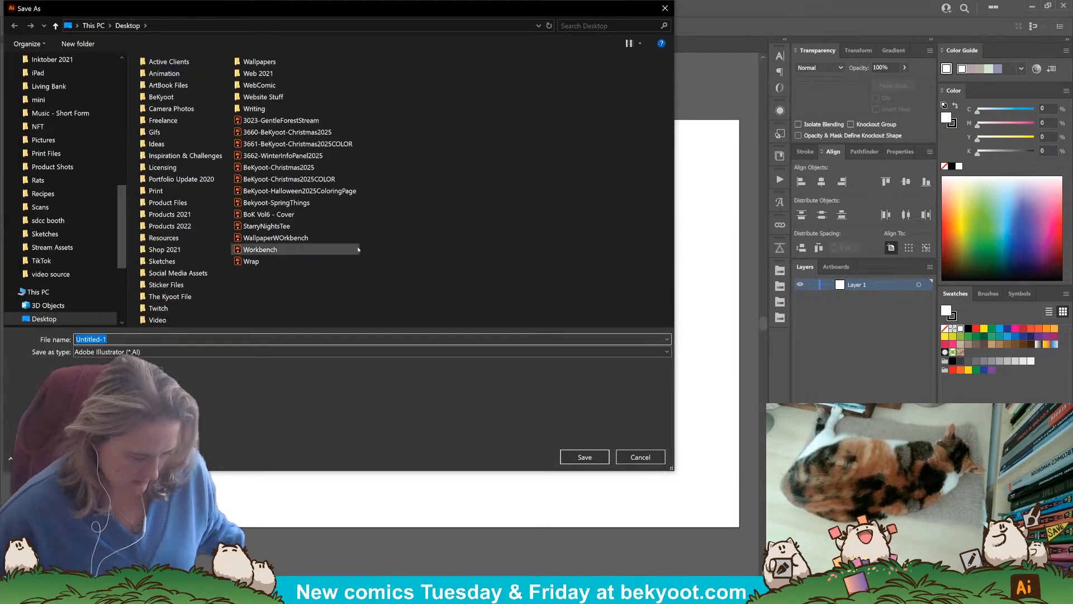
{"action": "type", "text": "3"}
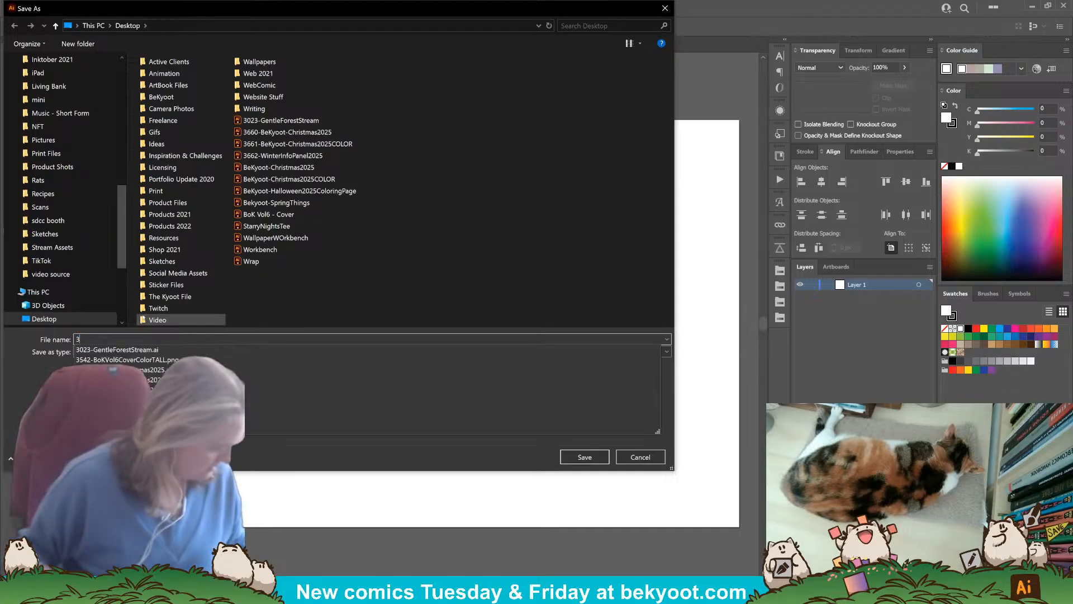
{"action": "type", "text": "663-"}
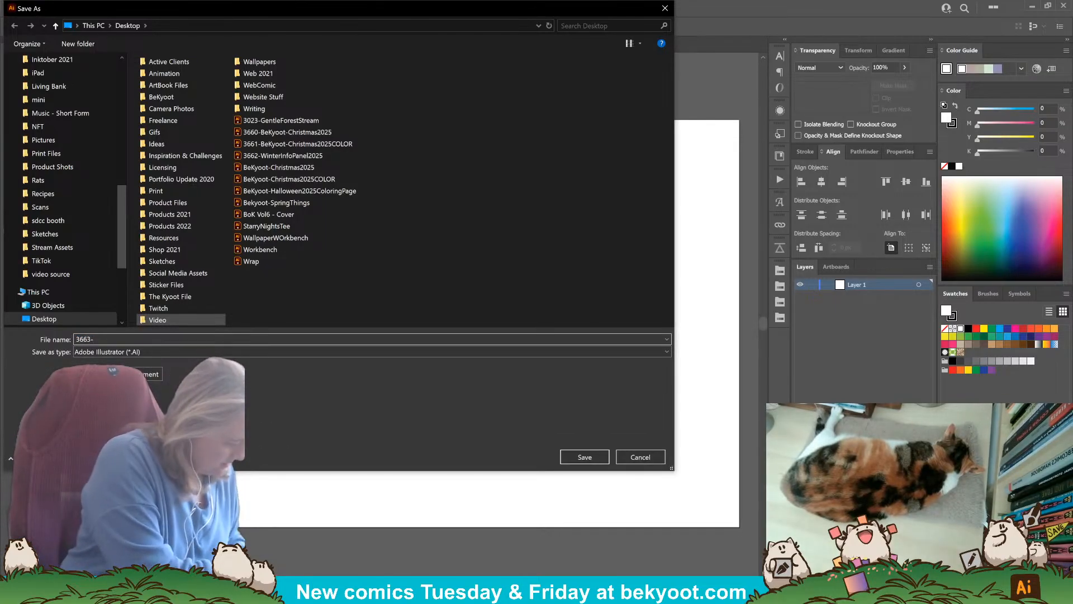
{"action": "type", "text": "Stri"}
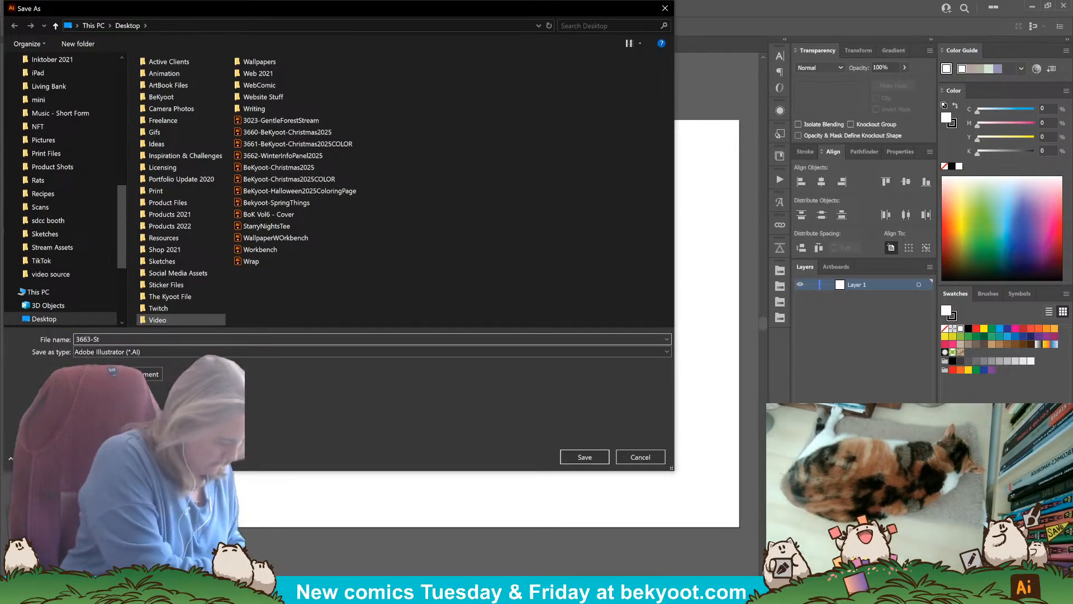
{"action": "key", "text": "Return"}
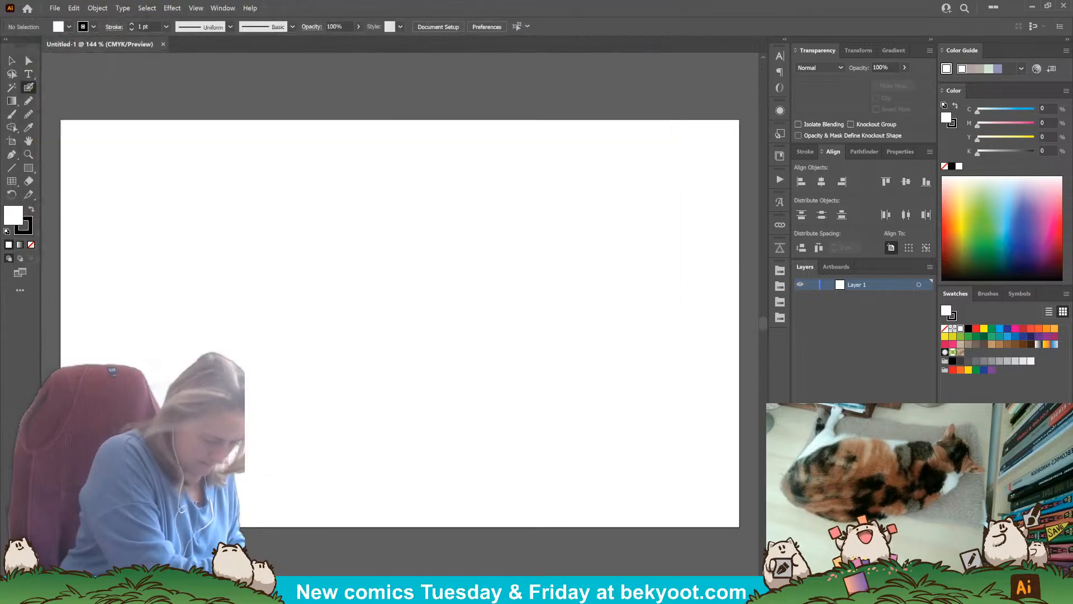
{"action": "key", "text": "Return"}
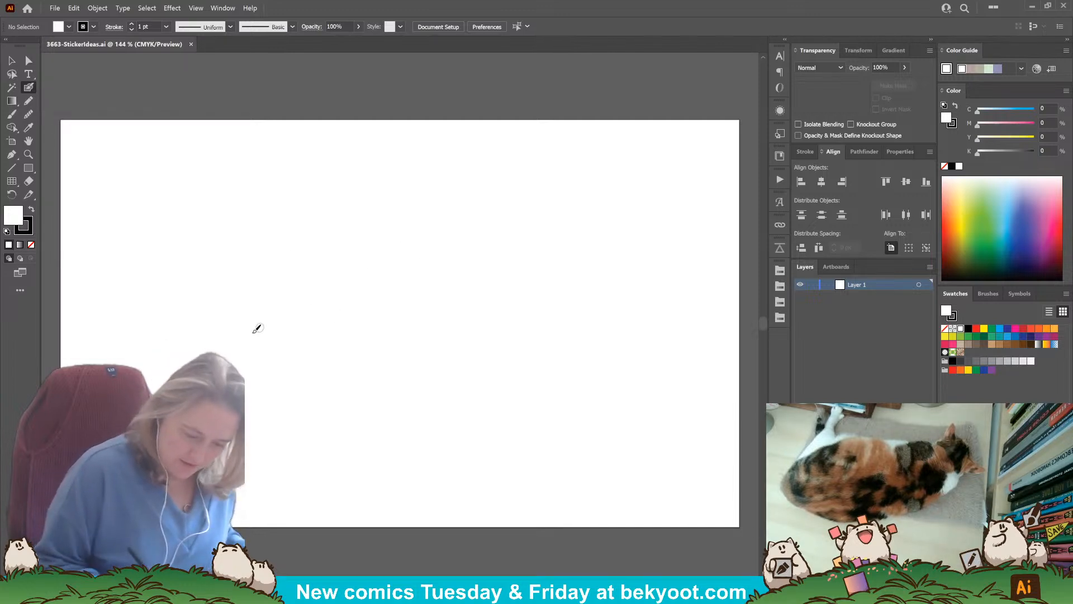
Sketch an upright oval character with the Blob Brush in the artboard's upper middle, adding a face and small curved arms.
{"action": "mouse_move", "coordinate": [216, 299]}
{"action": "left_mouse_down"}
{"action": "mouse_move", "coordinate": [350, 247]}
{"action": "mouse_move", "coordinate": [314, 190]}
{"action": "mouse_move", "coordinate": [284, 177]}
{"action": "left_mouse_up"}
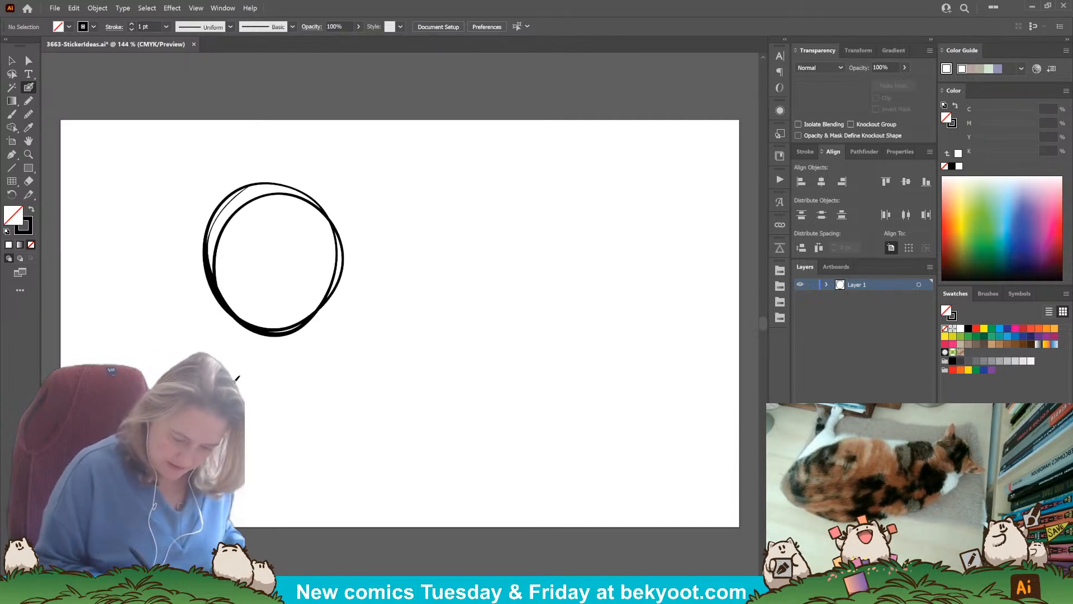
{"action": "key", "text": "ctrl+z"}
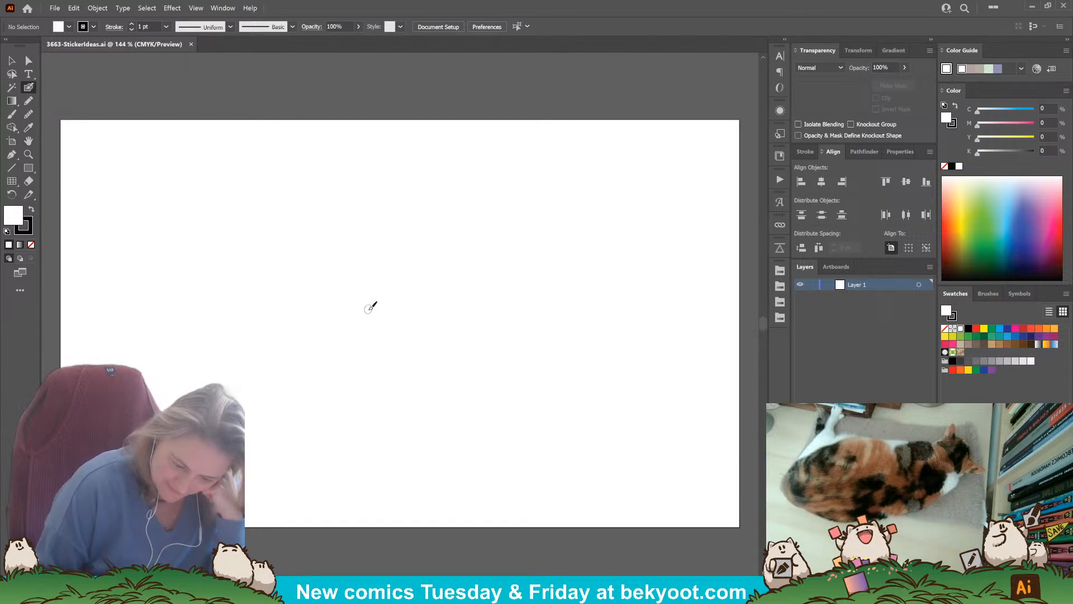
{"action": "mouse_move", "coordinate": [369, 308]}
{"action": "left_mouse_down"}
{"action": "mouse_move", "coordinate": [347, 290]}
{"action": "mouse_move", "coordinate": [391, 220]}
{"action": "mouse_move", "coordinate": [360, 305]}
{"action": "mouse_move", "coordinate": [389, 200]}
{"action": "mouse_move", "coordinate": [363, 310]}
{"action": "left_mouse_up"}
{"action": "mouse_move", "coordinate": [366, 220]}
{"action": "left_mouse_down"}
{"action": "mouse_move", "coordinate": [398, 222]}
{"action": "mouse_move", "coordinate": [381, 247]}
{"action": "mouse_move", "coordinate": [379, 279]}
{"action": "left_mouse_up"}
{"action": "left_click", "coordinate": [357, 227]}
{"action": "mouse_move", "coordinate": [352, 261]}
{"action": "left_mouse_down"}
{"action": "mouse_move", "coordinate": [371, 258]}
{"action": "mouse_move", "coordinate": [376, 271]}
{"action": "left_mouse_up"}
Sketch a tilted envelope with a folded flap behind the character's head.
{"action": "mouse_move", "coordinate": [311, 181]}
{"action": "left_mouse_down"}
{"action": "mouse_move", "coordinate": [319, 246]}
{"action": "mouse_move", "coordinate": [410, 145]}
{"action": "left_mouse_up"}
{"action": "mouse_move", "coordinate": [425, 144]}
{"action": "left_mouse_down"}
{"action": "mouse_move", "coordinate": [440, 215]}
{"action": "mouse_move", "coordinate": [390, 231]}
{"action": "left_mouse_up"}
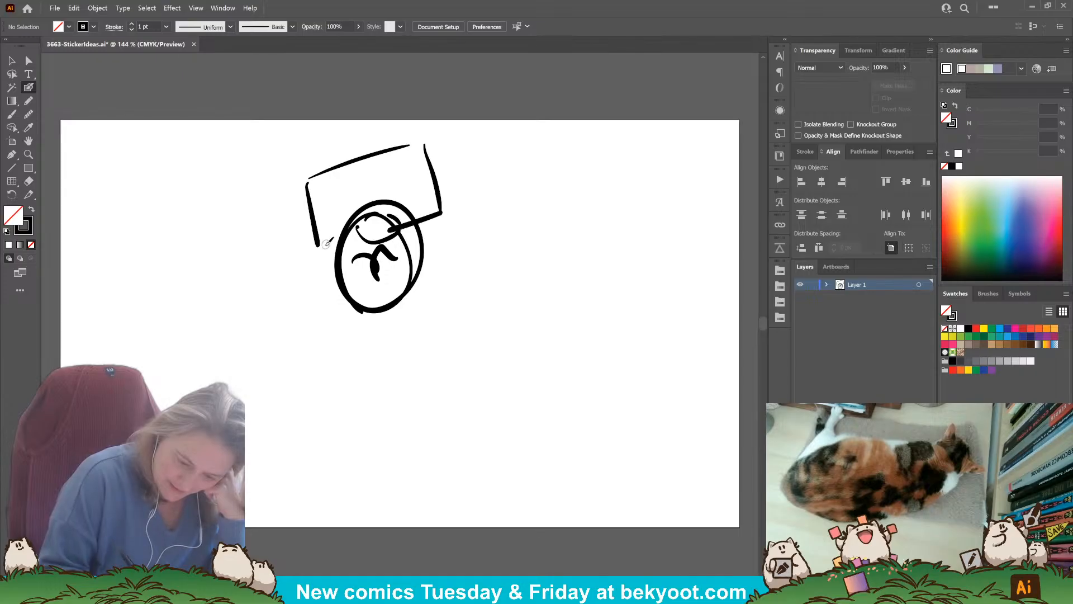
{"action": "left_click_drag", "start_coordinate": [319, 249], "coordinate": [341, 239]}
{"action": "mouse_move", "coordinate": [307, 180]}
{"action": "left_mouse_down"}
{"action": "mouse_move", "coordinate": [390, 184]}
{"action": "mouse_move", "coordinate": [407, 147]}
{"action": "left_mouse_up"}
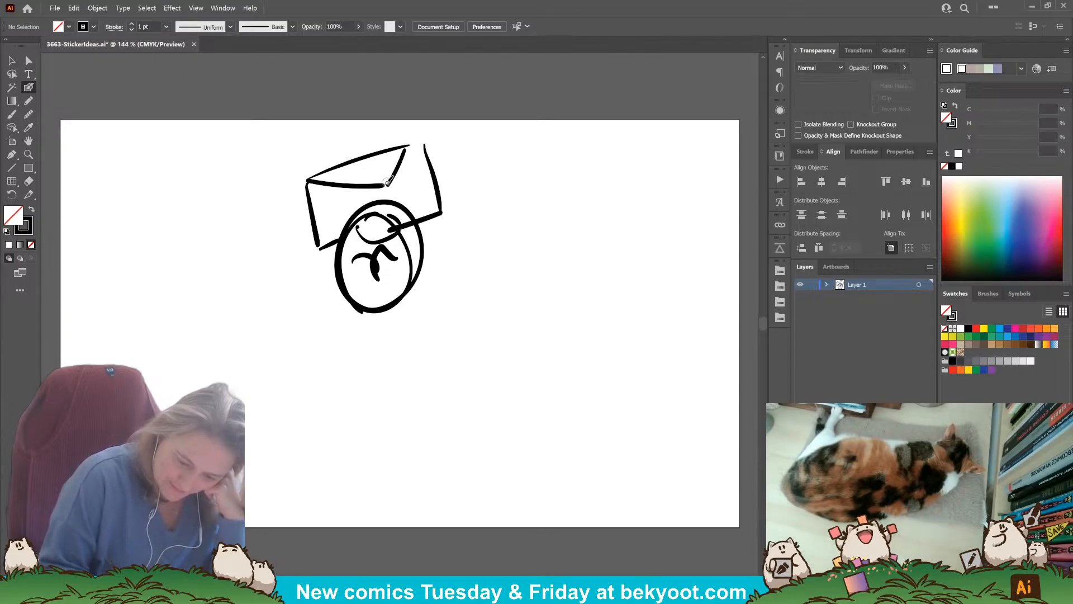
Add a heart seal to the envelope, ears to the character, and more envelopes around its sides.
{"action": "mouse_move", "coordinate": [382, 184]}
{"action": "left_mouse_down"}
{"action": "mouse_move", "coordinate": [385, 175]}
{"action": "mouse_move", "coordinate": [386, 190]}
{"action": "mouse_move", "coordinate": [447, 179]}
{"action": "mouse_move", "coordinate": [456, 240]}
{"action": "mouse_move", "coordinate": [428, 244]}
{"action": "left_mouse_up"}
{"action": "mouse_move", "coordinate": [344, 197]}
{"action": "left_mouse_down"}
{"action": "mouse_move", "coordinate": [332, 234]}
{"action": "mouse_move", "coordinate": [348, 230]}
{"action": "mouse_move", "coordinate": [364, 197]}
{"action": "mouse_move", "coordinate": [408, 197]}
{"action": "mouse_move", "coordinate": [416, 219]}
{"action": "left_mouse_up"}
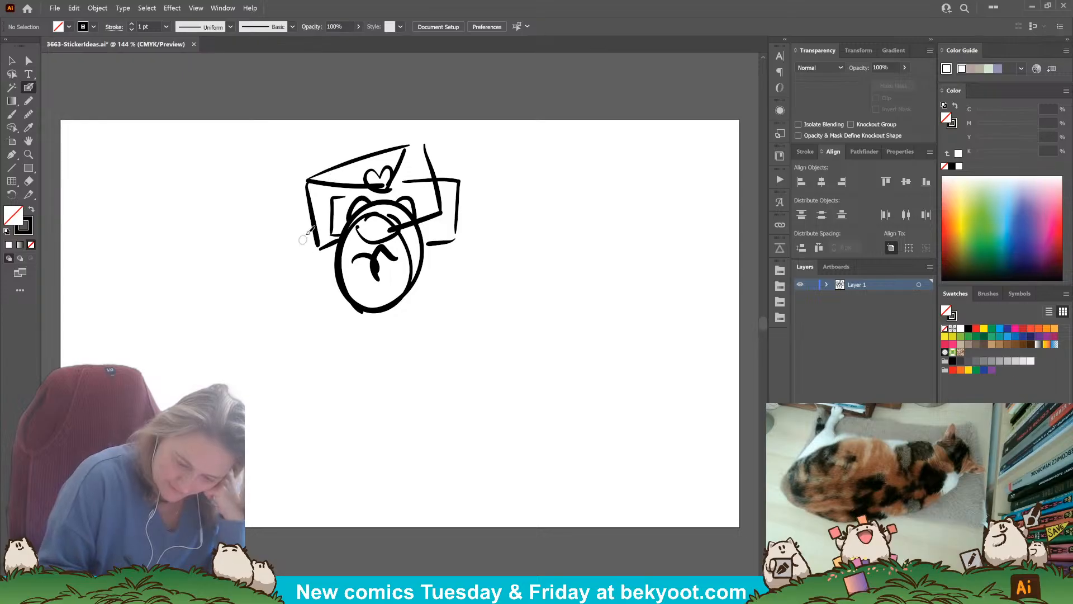
{"action": "mouse_move", "coordinate": [312, 226]}
{"action": "left_mouse_down"}
{"action": "mouse_move", "coordinate": [290, 236]}
{"action": "mouse_move", "coordinate": [320, 306]}
{"action": "mouse_move", "coordinate": [334, 304]}
{"action": "left_mouse_up"}
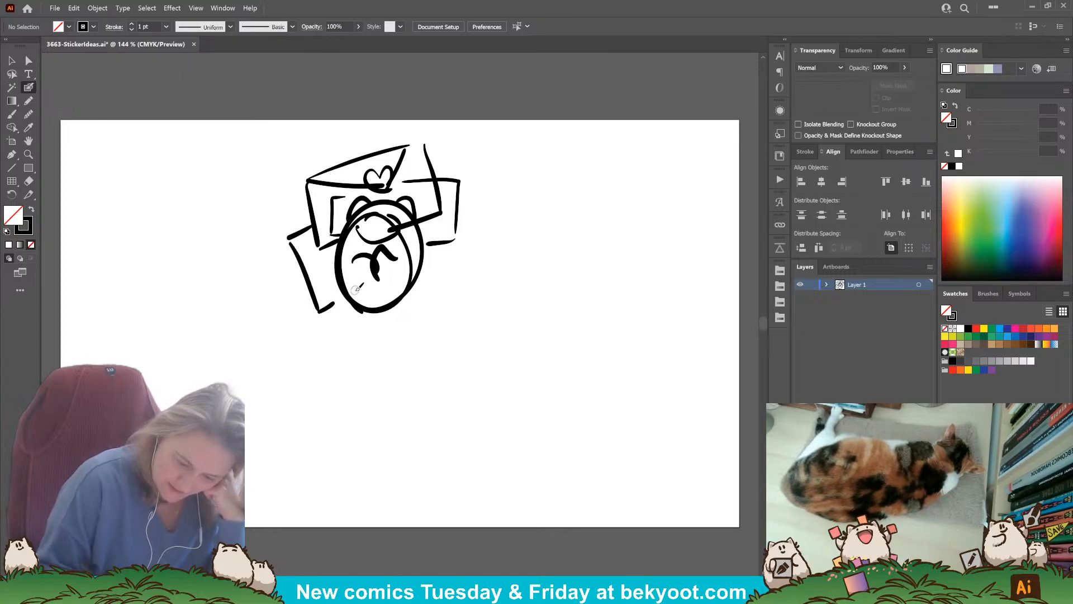
{"action": "mouse_move", "coordinate": [288, 236]}
{"action": "left_mouse_down"}
{"action": "mouse_move", "coordinate": [310, 285]}
{"action": "mouse_move", "coordinate": [330, 305]}
{"action": "mouse_move", "coordinate": [352, 295]}
{"action": "left_mouse_up"}
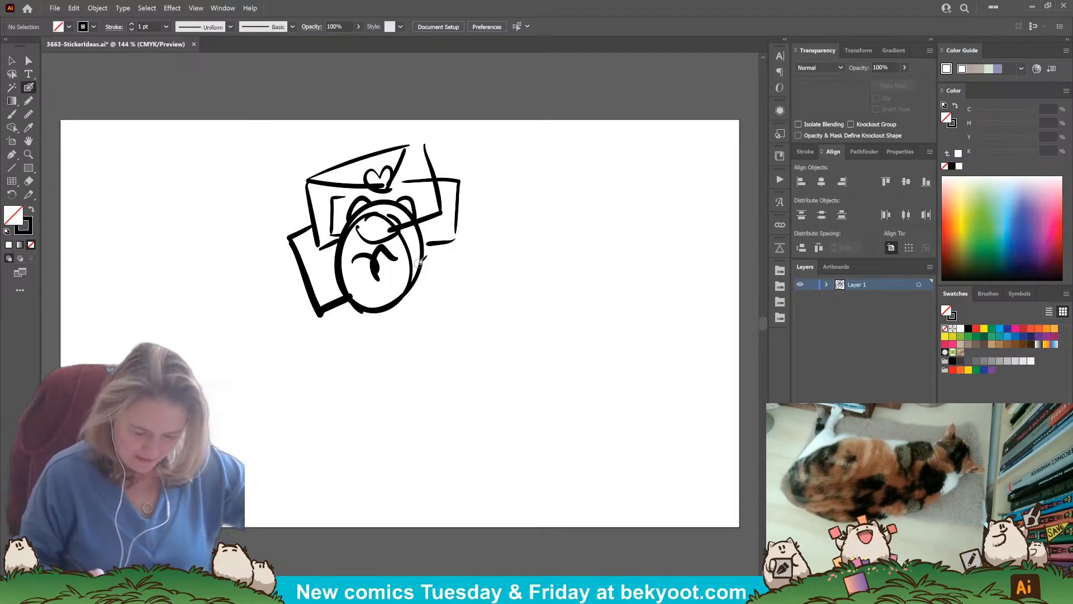
Group all strokes of the envelope sketch and move the group to the artboard's upper left.
{"action": "key", "text": "v"}
{"action": "mouse_move", "coordinate": [245, 123]}
{"action": "left_mouse_down"}
{"action": "mouse_move", "coordinate": [523, 333]}
{"action": "mouse_move", "coordinate": [520, 350]}
{"action": "left_mouse_up"}
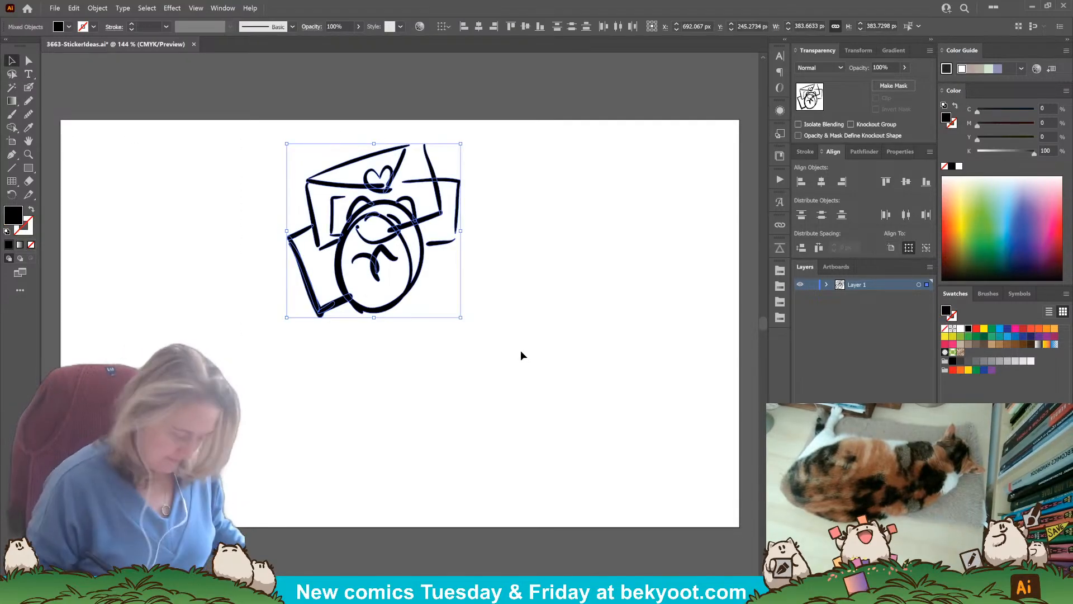
{"action": "key", "text": "ctrl+g"}
{"action": "left_click_drag", "start_coordinate": [425, 260], "coordinate": [244, 263]}
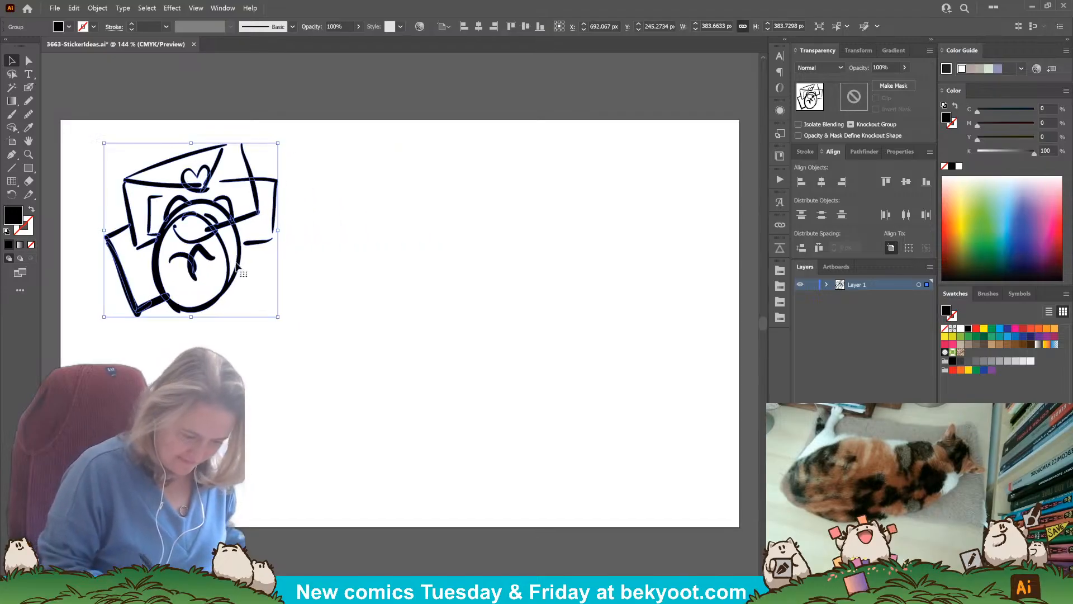
Sketch a three-tiered fir tree with a scalloped top tier and a short trunk beside the envelope sketch, using the Blob Brush.
{"action": "left_click", "coordinate": [30, 87]}
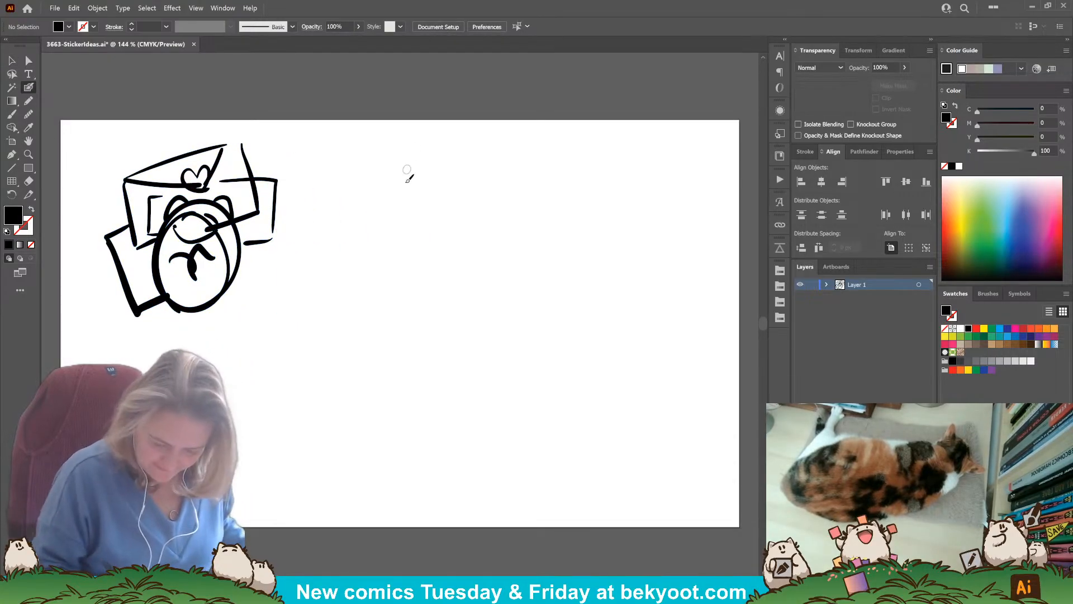
{"action": "mouse_move", "coordinate": [425, 132]}
{"action": "left_mouse_down"}
{"action": "mouse_move", "coordinate": [394, 166]}
{"action": "mouse_move", "coordinate": [399, 179]}
{"action": "mouse_move", "coordinate": [415, 170]}
{"action": "mouse_move", "coordinate": [444, 185]}
{"action": "mouse_move", "coordinate": [468, 174]}
{"action": "mouse_move", "coordinate": [428, 128]}
{"action": "mouse_move", "coordinate": [465, 172]}
{"action": "left_mouse_up"}
{"action": "mouse_move", "coordinate": [388, 180]}
{"action": "left_mouse_down"}
{"action": "mouse_move", "coordinate": [362, 232]}
{"action": "mouse_move", "coordinate": [407, 230]}
{"action": "left_mouse_up"}
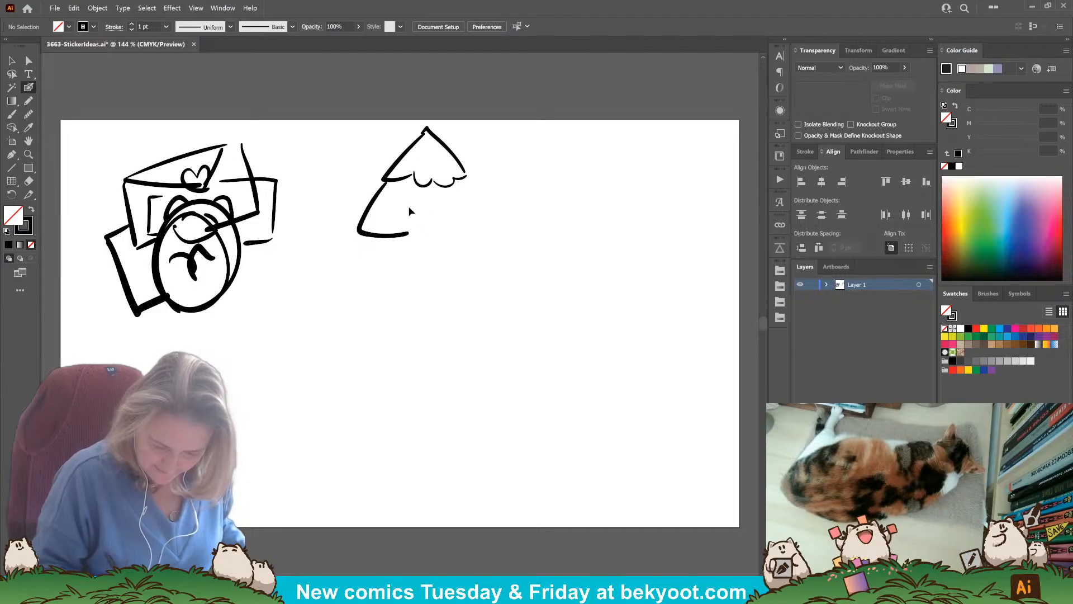
{"action": "key", "text": "ctrl+z"}
{"action": "mouse_move", "coordinate": [401, 178]}
{"action": "left_mouse_down"}
{"action": "mouse_move", "coordinate": [399, 232]}
{"action": "mouse_move", "coordinate": [475, 223]}
{"action": "left_mouse_up"}
{"action": "left_click_drag", "start_coordinate": [465, 178], "coordinate": [474, 222]}
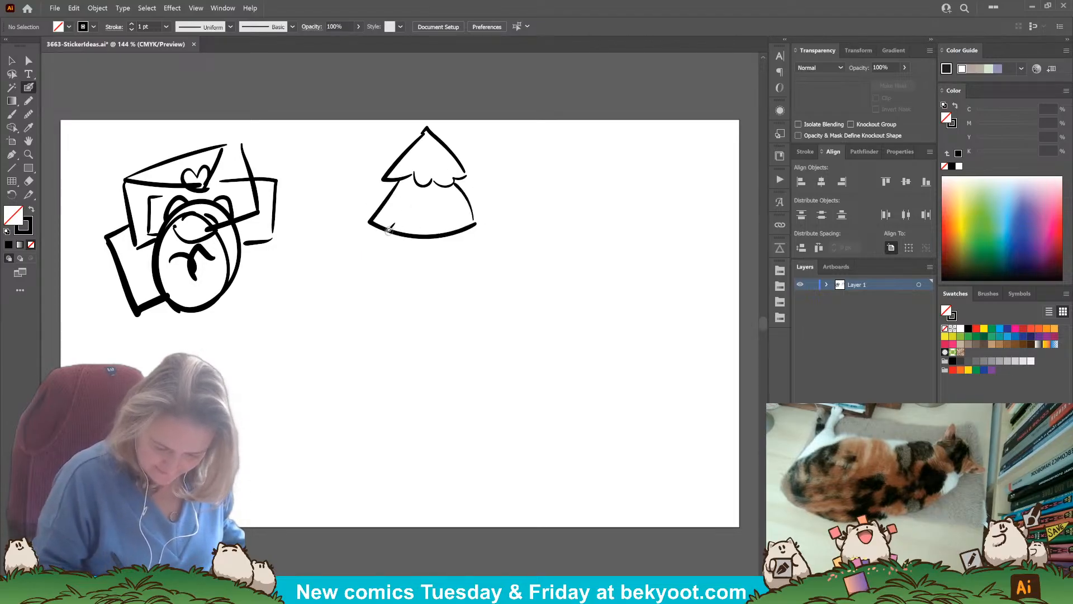
{"action": "mouse_move", "coordinate": [384, 232]}
{"action": "left_mouse_down"}
{"action": "mouse_move", "coordinate": [359, 260]}
{"action": "mouse_move", "coordinate": [428, 273]}
{"action": "mouse_move", "coordinate": [474, 230]}
{"action": "left_mouse_up"}
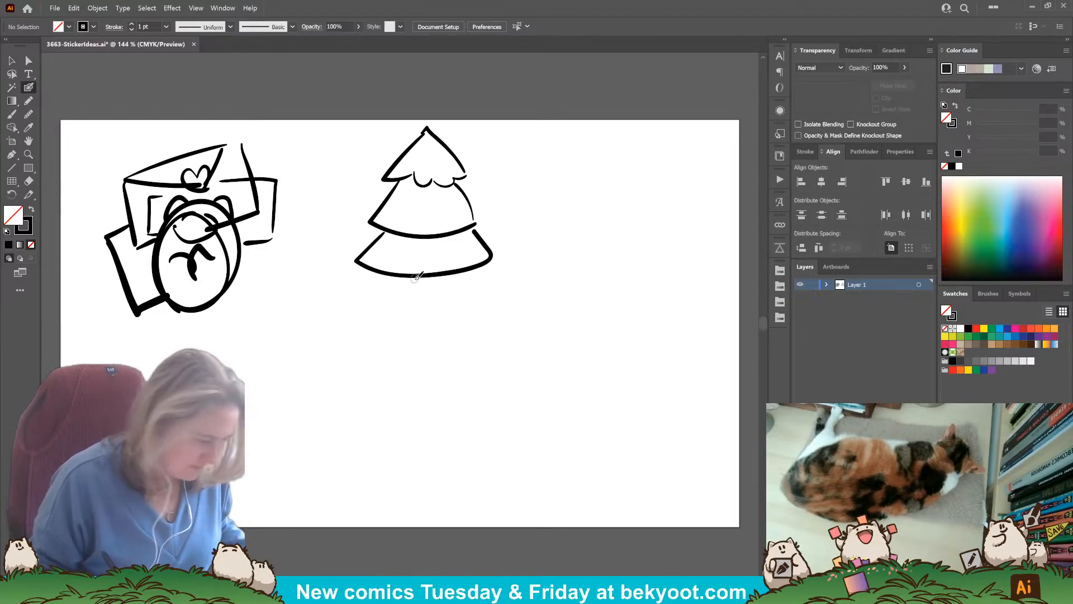
{"action": "left_click_drag", "start_coordinate": [414, 278], "coordinate": [415, 301]}
{"action": "mouse_move", "coordinate": [432, 278]}
{"action": "left_mouse_down"}
{"action": "mouse_move", "coordinate": [435, 301]}
{"action": "mouse_move", "coordinate": [410, 295]}
{"action": "mouse_move", "coordinate": [462, 311]}
{"action": "left_mouse_up"}
{"action": "key", "text": "ctrl+z"}
{"action": "key", "text": "ctrl+z"}
{"action": "key", "text": "ctrl+z"}
Sketch a smiling oval character with ears against the right side of the tree's lower tiers.
{"action": "mouse_move", "coordinate": [444, 237]}
{"action": "left_mouse_down"}
{"action": "mouse_move", "coordinate": [462, 311]}
{"action": "mouse_move", "coordinate": [464, 245]}
{"action": "mouse_move", "coordinate": [512, 218]}
{"action": "left_mouse_up"}
{"action": "key", "text": "ctrl+z"}
{"action": "left_click_drag", "start_coordinate": [526, 244], "coordinate": [480, 298]}
{"action": "mouse_move", "coordinate": [488, 216]}
{"action": "left_mouse_down"}
{"action": "mouse_move", "coordinate": [484, 226]}
{"action": "mouse_move", "coordinate": [513, 237]}
{"action": "mouse_move", "coordinate": [489, 198]}
{"action": "left_mouse_up"}
{"action": "left_click_drag", "start_coordinate": [500, 200], "coordinate": [517, 215]}
{"action": "left_click_drag", "start_coordinate": [476, 254], "coordinate": [478, 257]}
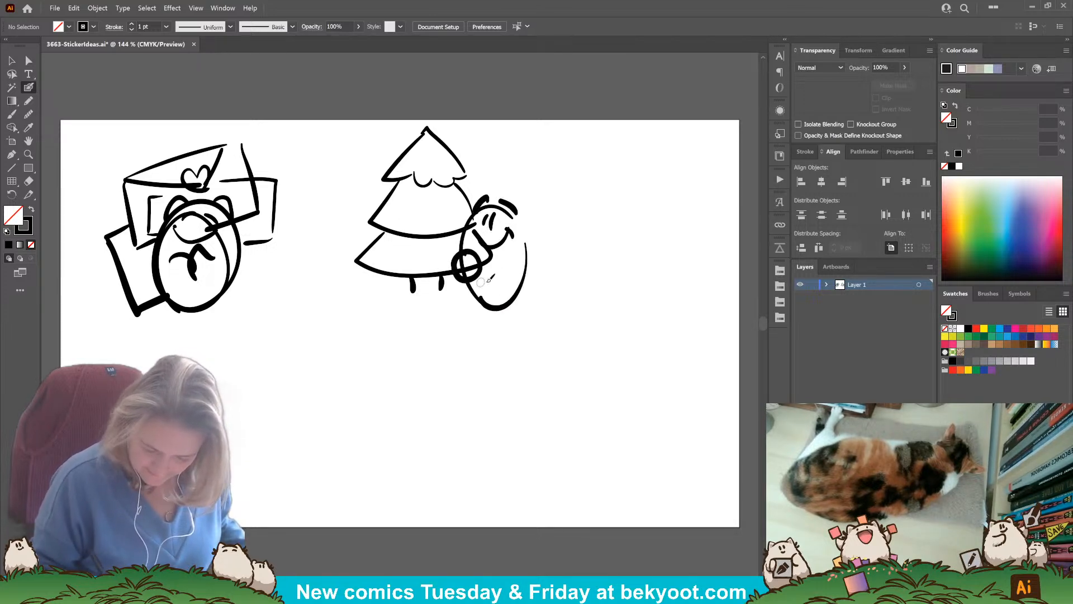
Add a small character peeking out on the tree's left side, a curved ground line, and the trunk's base.
{"action": "mouse_move", "coordinate": [366, 242]}
{"action": "left_mouse_down"}
{"action": "mouse_move", "coordinate": [356, 216]}
{"action": "mouse_move", "coordinate": [388, 199]}
{"action": "mouse_move", "coordinate": [374, 223]}
{"action": "mouse_move", "coordinate": [382, 210]}
{"action": "mouse_move", "coordinate": [356, 200]}
{"action": "mouse_move", "coordinate": [377, 181]}
{"action": "left_mouse_up"}
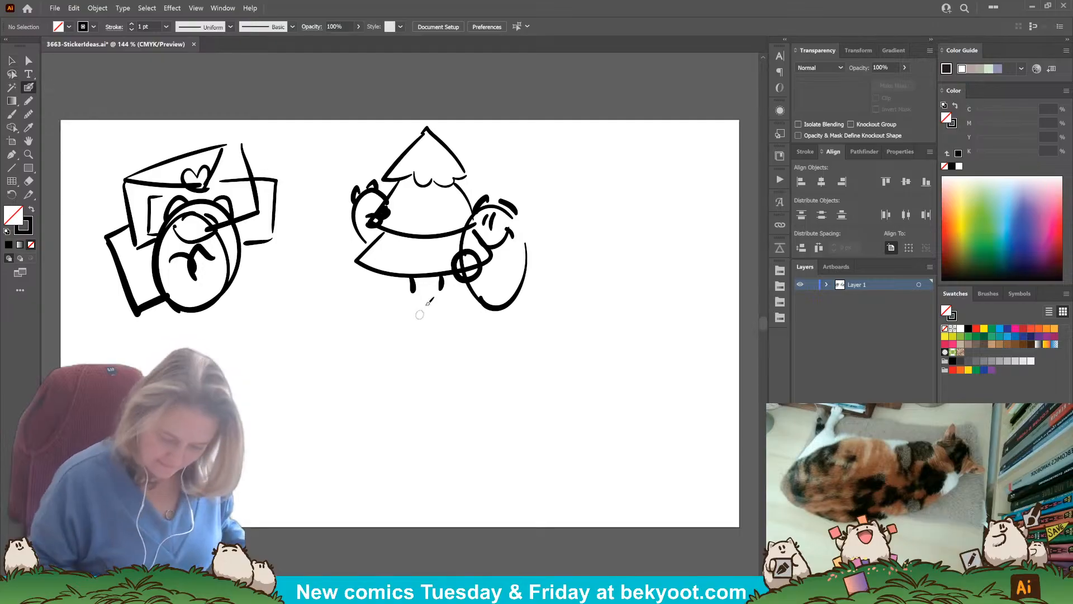
{"action": "mouse_move", "coordinate": [401, 287]}
{"action": "left_mouse_down"}
{"action": "mouse_move", "coordinate": [362, 302]}
{"action": "mouse_move", "coordinate": [422, 318]}
{"action": "mouse_move", "coordinate": [478, 307]}
{"action": "left_mouse_up"}
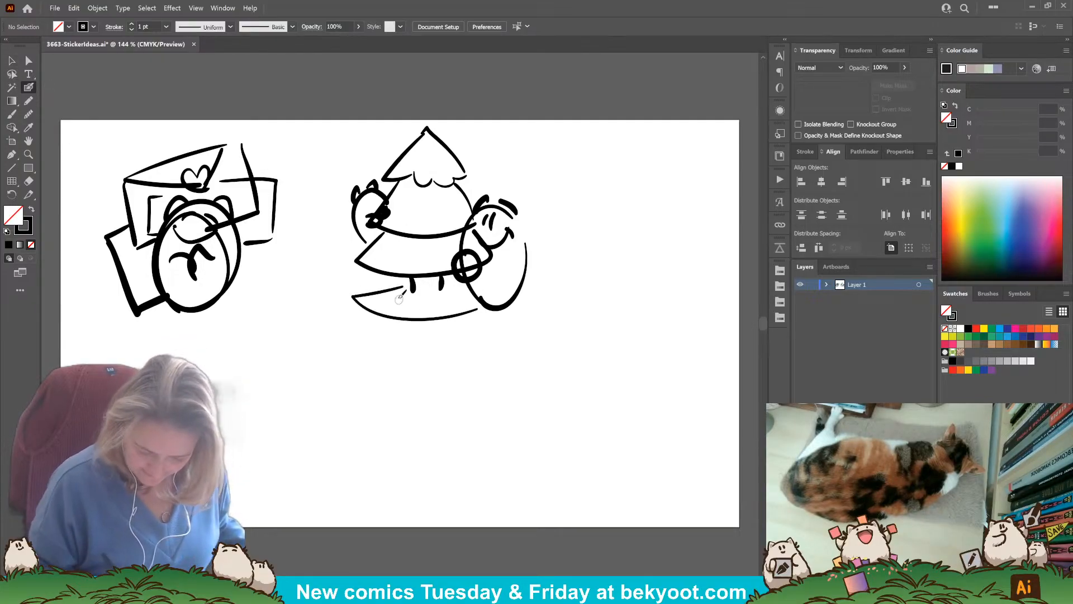
{"action": "left_click_drag", "start_coordinate": [403, 288], "coordinate": [454, 279]}
Group all strokes of the tree sketch.
{"action": "left_click", "coordinate": [12, 61]}
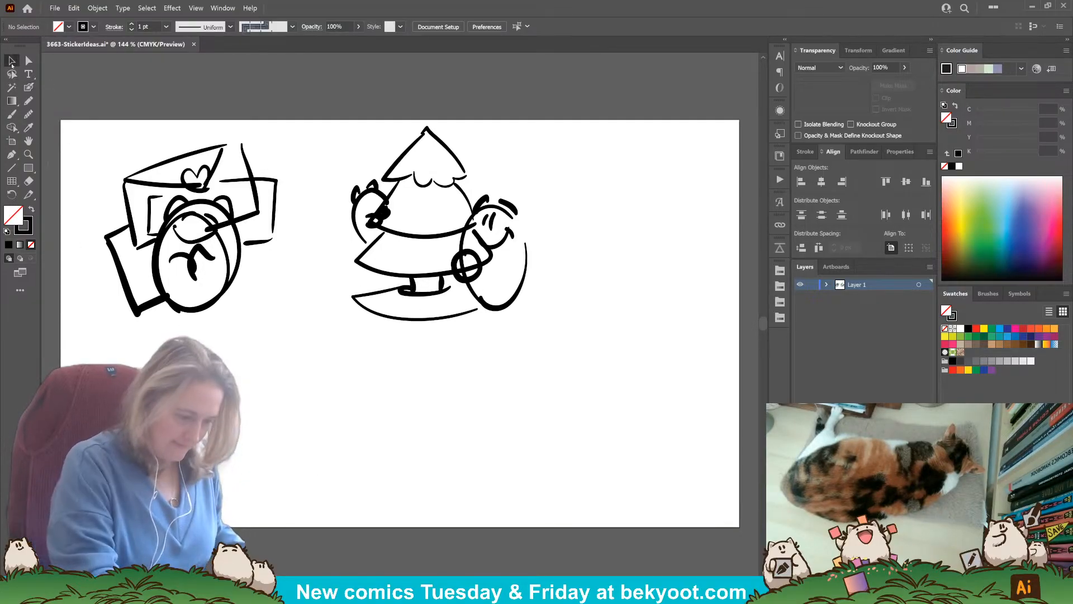
{"action": "left_click_drag", "start_coordinate": [324, 131], "coordinate": [572, 331]}
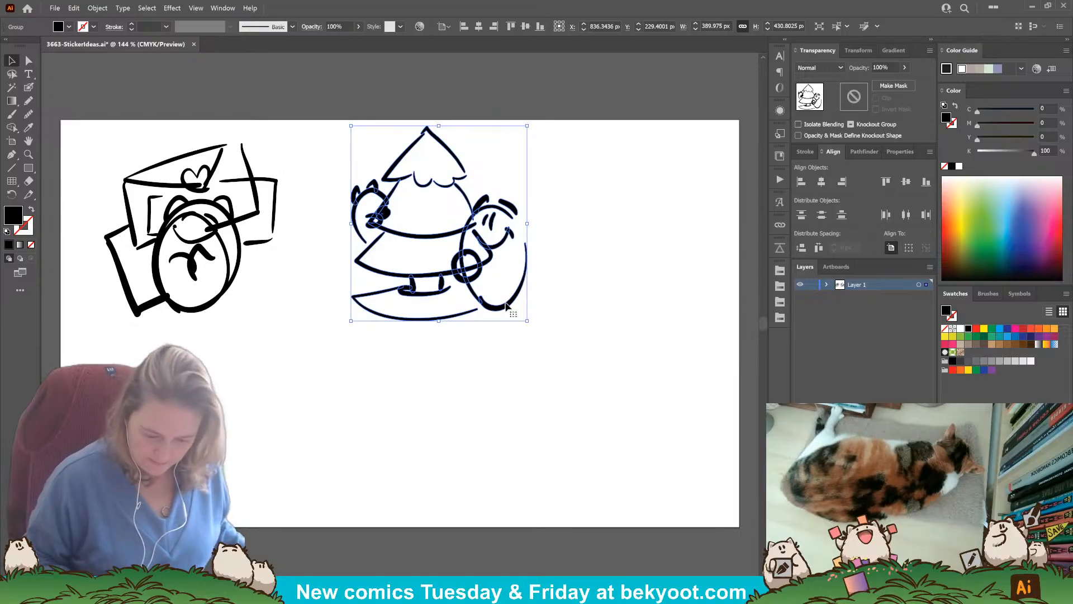
{"action": "left_click", "coordinate": [562, 280]}
Move the tree group slightly left, closer to the envelope sketch.
{"action": "left_click", "coordinate": [29, 87]}
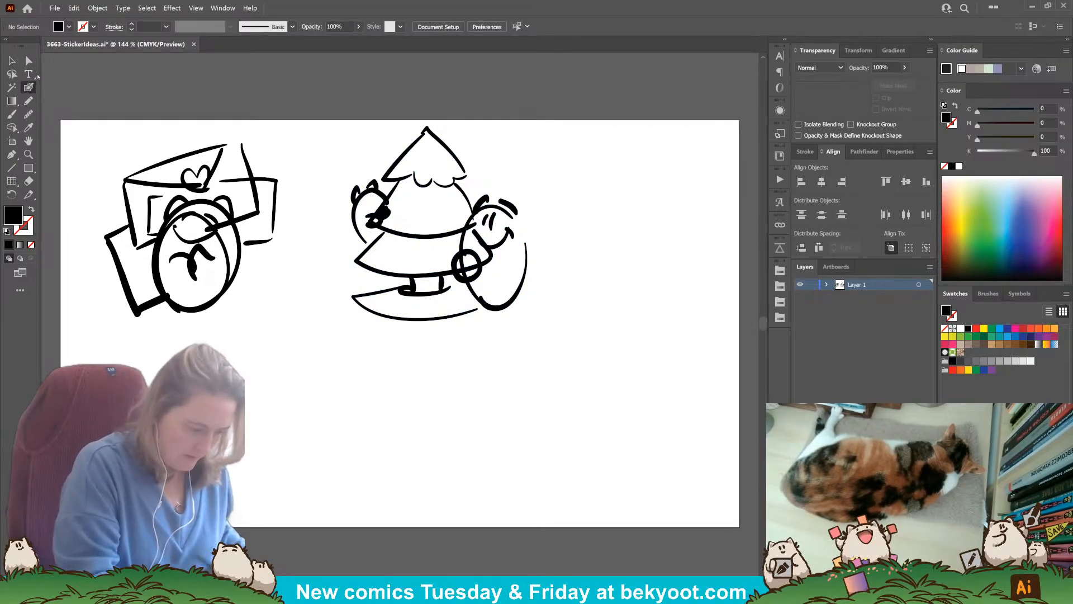
{"action": "left_click_drag", "start_coordinate": [463, 409], "coordinate": [357, 415]}
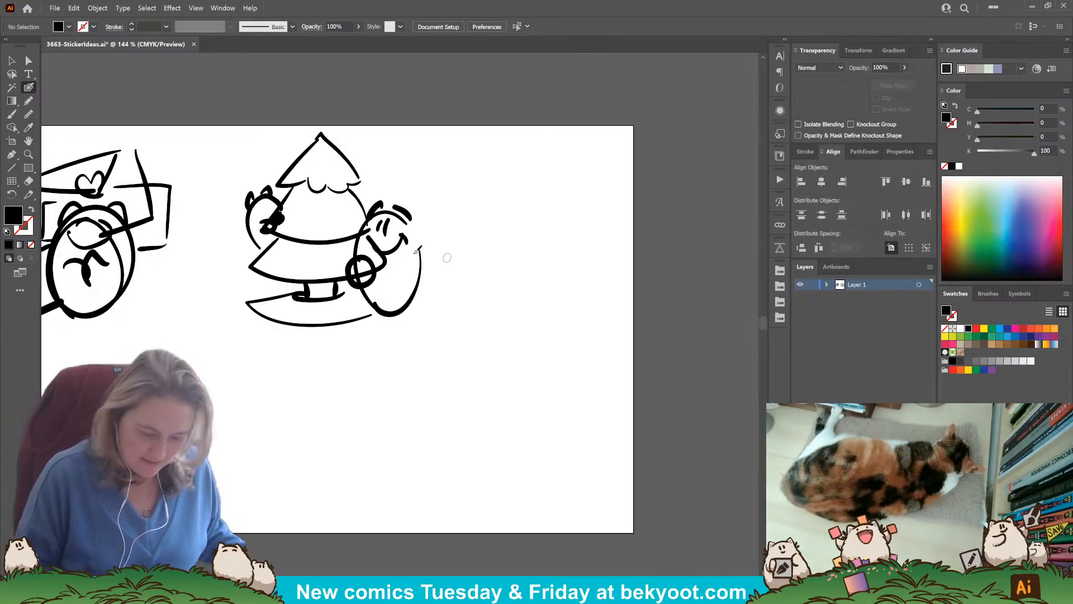
{"action": "key", "text": "v"}
{"action": "left_click", "coordinate": [296, 169]}
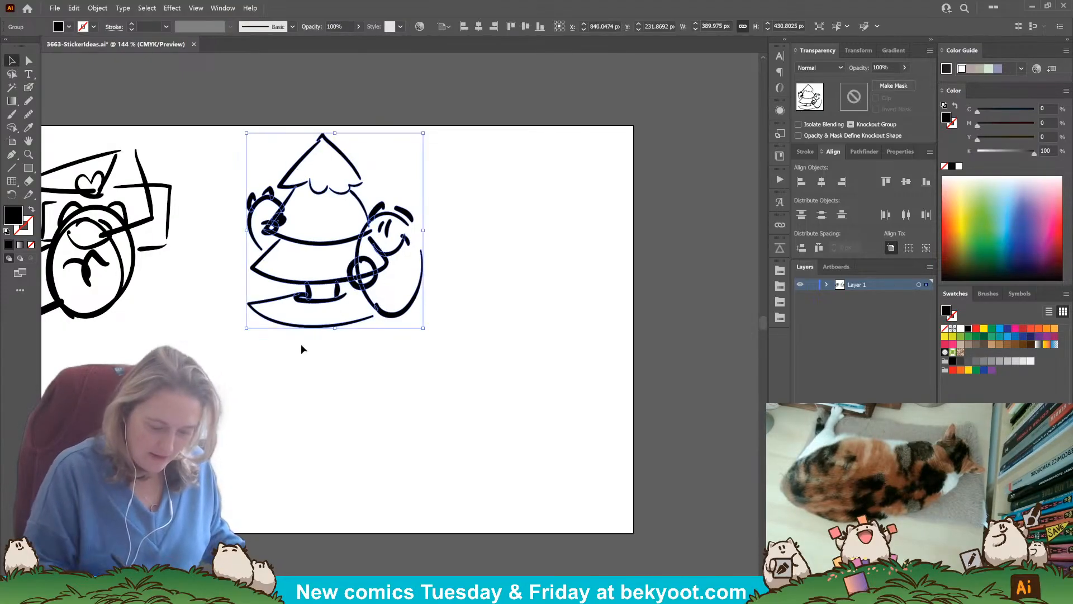
{"action": "left_click_drag", "start_coordinate": [339, 284], "coordinate": [310, 283]}
{"action": "left_click", "coordinate": [258, 396]}
{"action": "left_click_drag", "start_coordinate": [392, 348], "coordinate": [473, 340]}
Sketch a large heart with a face and a small character hugging its right side, to the right of the tree, using the Blob Brush.
{"action": "left_click", "coordinate": [29, 88]}
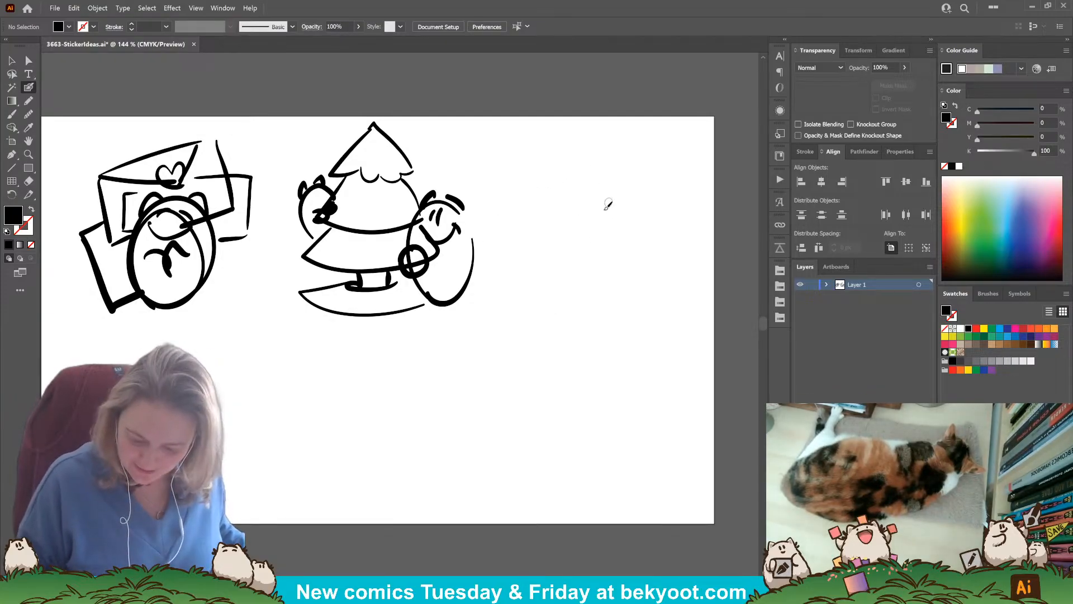
{"action": "mouse_move", "coordinate": [574, 211]}
{"action": "left_mouse_down"}
{"action": "mouse_move", "coordinate": [583, 183]}
{"action": "mouse_move", "coordinate": [648, 178]}
{"action": "mouse_move", "coordinate": [609, 261]}
{"action": "mouse_move", "coordinate": [525, 179]}
{"action": "mouse_move", "coordinate": [532, 243]}
{"action": "mouse_move", "coordinate": [603, 269]}
{"action": "mouse_move", "coordinate": [591, 245]}
{"action": "mouse_move", "coordinate": [663, 208]}
{"action": "left_mouse_up"}
{"action": "mouse_move", "coordinate": [622, 291]}
{"action": "left_mouse_down"}
{"action": "mouse_move", "coordinate": [618, 205]}
{"action": "mouse_move", "coordinate": [648, 203]}
{"action": "mouse_move", "coordinate": [613, 229]}
{"action": "left_mouse_up"}
{"action": "mouse_move", "coordinate": [627, 193]}
{"action": "left_mouse_down"}
{"action": "mouse_move", "coordinate": [618, 179]}
{"action": "mouse_move", "coordinate": [603, 202]}
{"action": "mouse_move", "coordinate": [661, 211]}
{"action": "mouse_move", "coordinate": [636, 268]}
{"action": "mouse_move", "coordinate": [600, 215]}
{"action": "mouse_move", "coordinate": [591, 250]}
{"action": "left_mouse_up"}
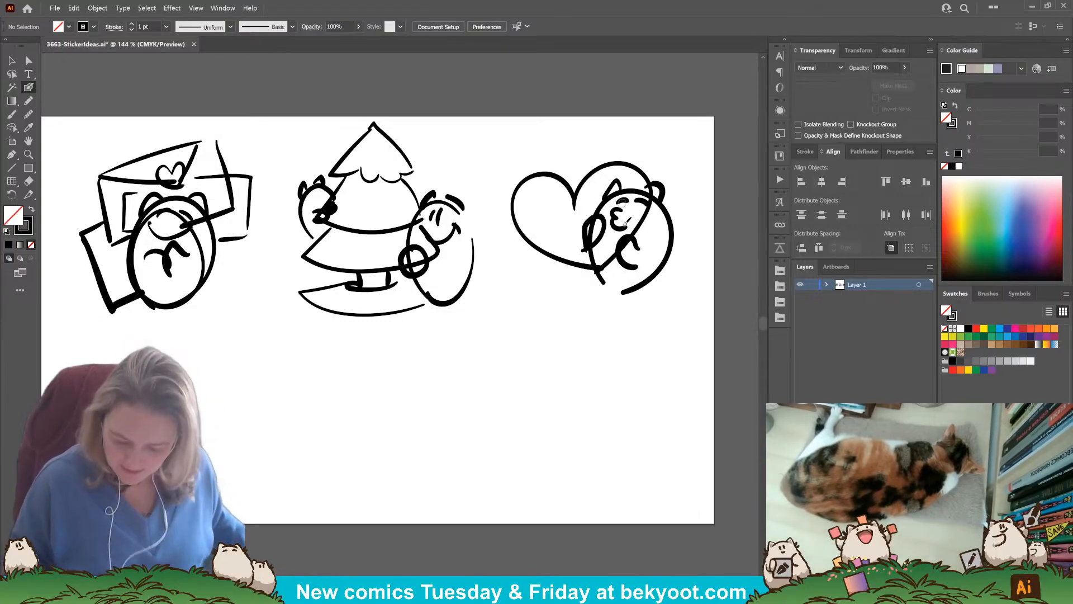
{"action": "mouse_move", "coordinate": [550, 203]}
{"action": "left_mouse_down"}
{"action": "mouse_move", "coordinate": [572, 219]}
{"action": "mouse_move", "coordinate": [581, 208]}
{"action": "left_mouse_up"}
{"action": "mouse_move", "coordinate": [539, 222]}
{"action": "left_mouse_down"}
{"action": "mouse_move", "coordinate": [511, 223]}
{"action": "mouse_move", "coordinate": [528, 233]}
{"action": "left_mouse_up"}
Group the heart sketch and move it higher in the artboard's upper right.
{"action": "left_click", "coordinate": [650, 279], "text": "ctrl"}
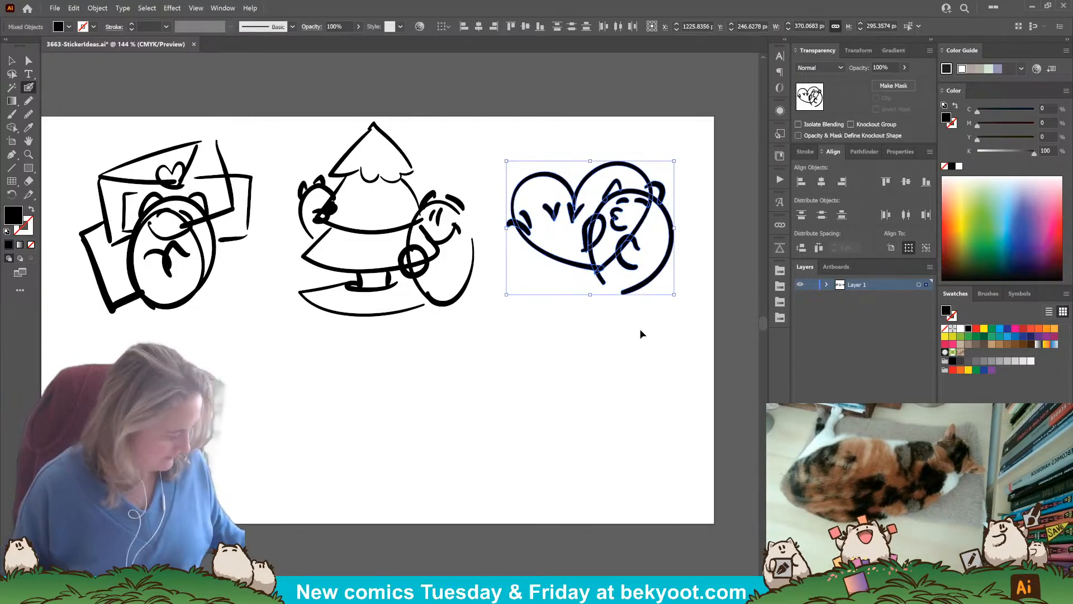
{"action": "left_click", "coordinate": [468, 314], "text": "ctrl"}
{"action": "left_click_drag", "start_coordinate": [423, 361], "coordinate": [490, 298]}
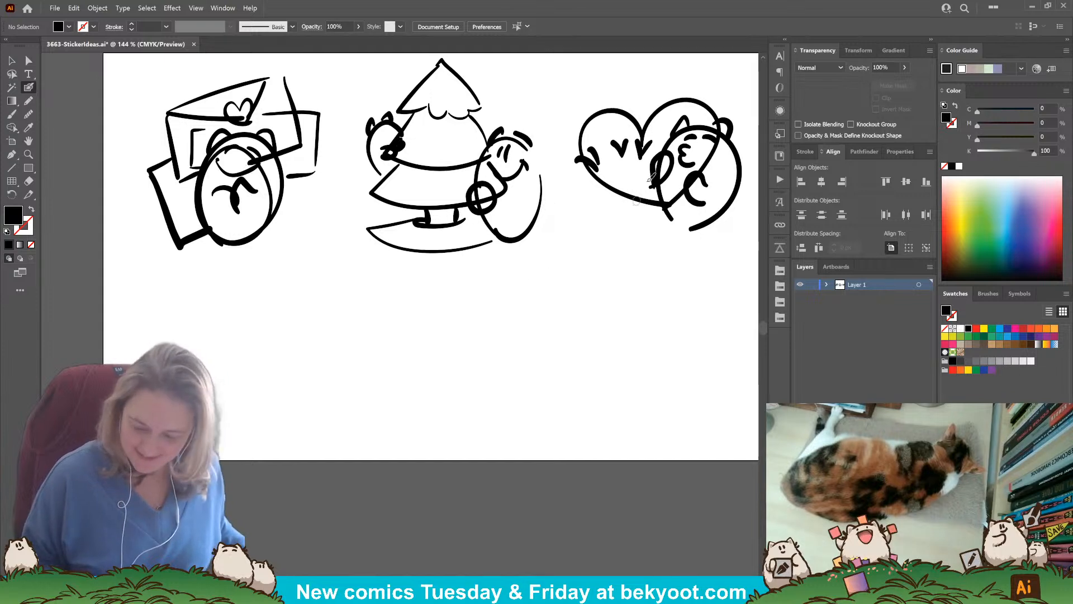
{"action": "left_click_drag", "start_coordinate": [574, 250], "coordinate": [505, 262]}
{"action": "left_click", "coordinate": [568, 234], "text": "ctrl"}
{"action": "left_click_drag", "start_coordinate": [592, 233], "coordinate": [594, 213]}
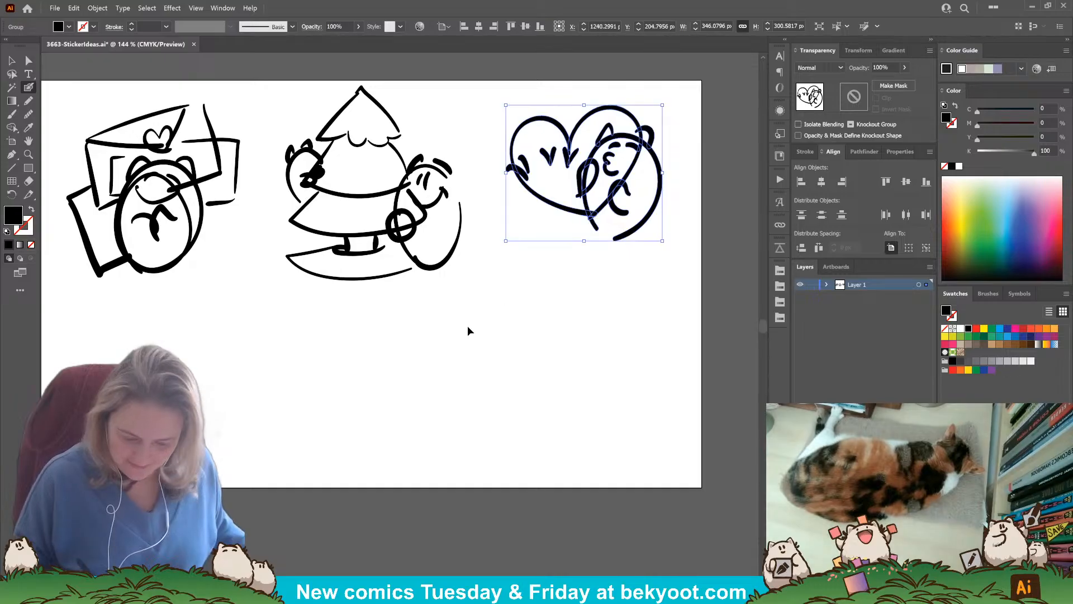
Deselect the heart sketch and nudge the tree group slightly right, toward the heart.
{"action": "left_click", "coordinate": [468, 328], "text": "ctrl"}
{"action": "left_click_drag", "start_coordinate": [396, 365], "coordinate": [466, 320]}
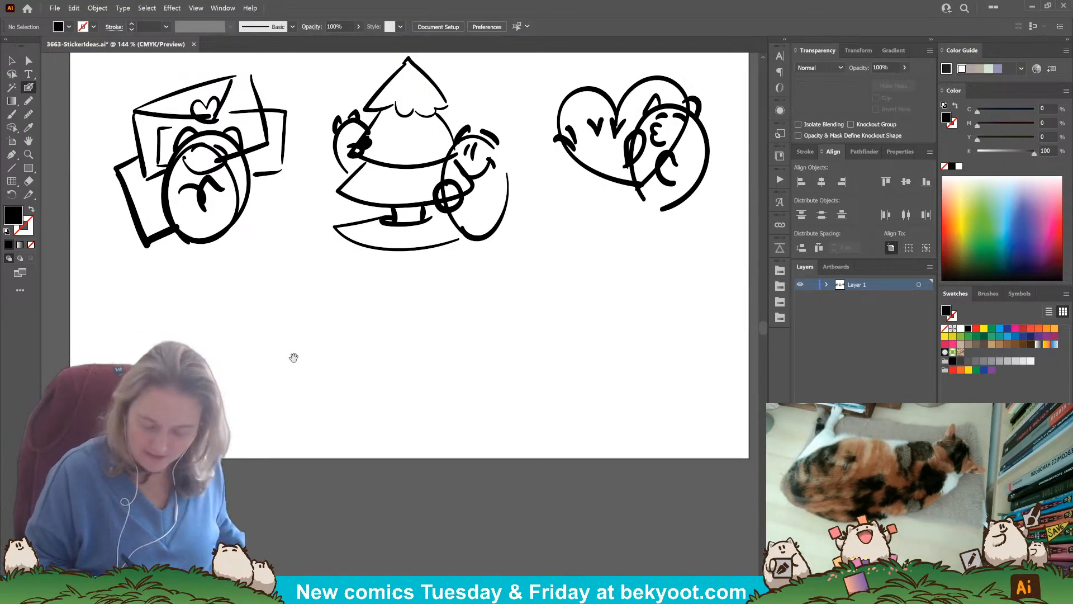
{"action": "left_click_drag", "start_coordinate": [293, 357], "coordinate": [347, 358]}
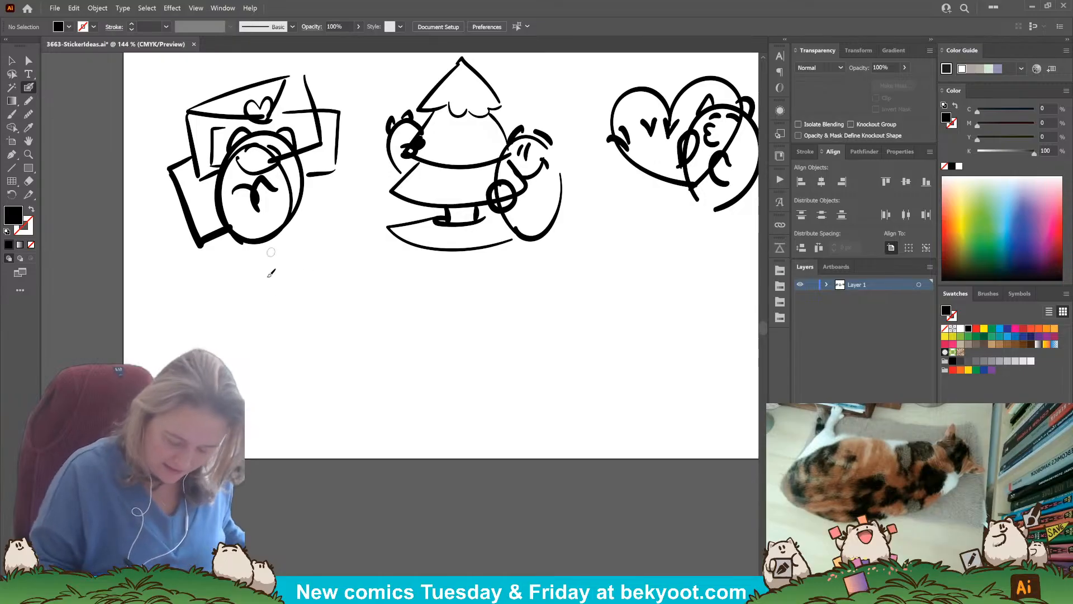
{"action": "left_click_drag", "start_coordinate": [456, 324], "coordinate": [408, 283]}
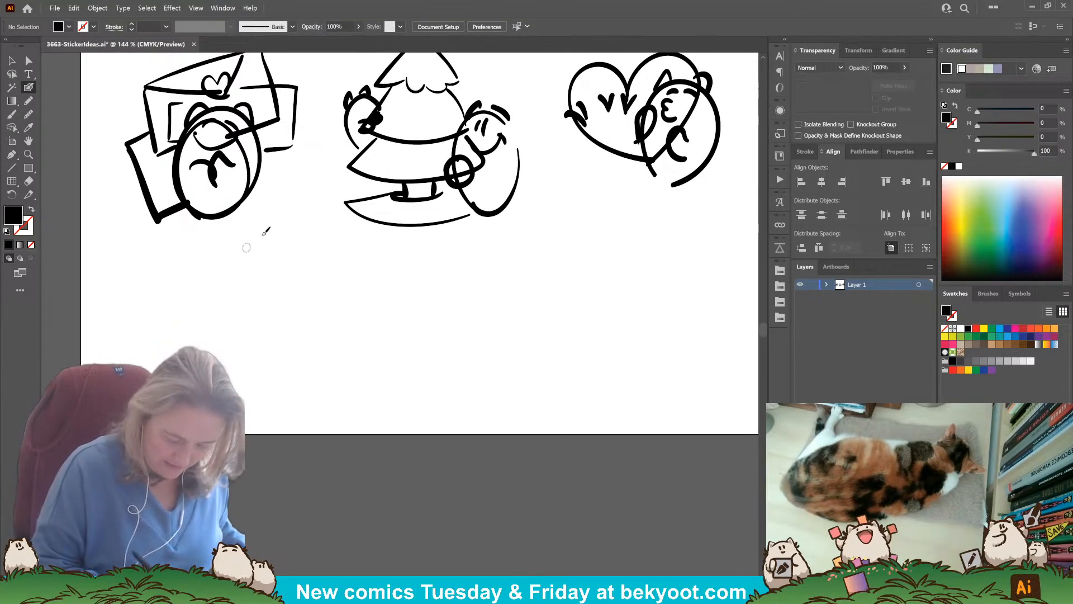
{"action": "left_click_drag", "start_coordinate": [333, 266], "coordinate": [308, 299]}
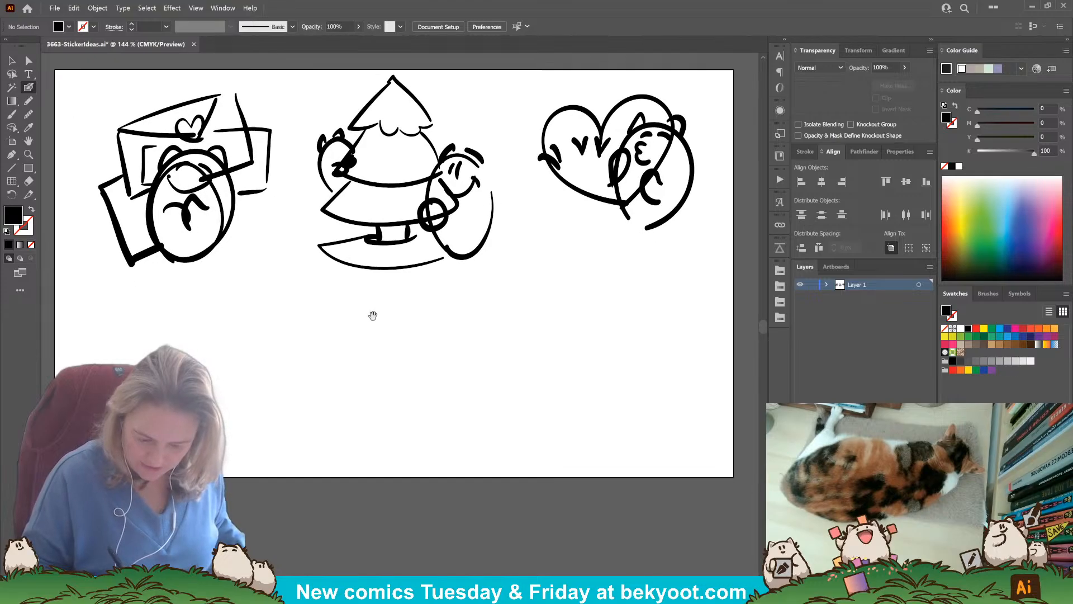
{"action": "left_click_drag", "start_coordinate": [465, 159], "coordinate": [473, 159]}
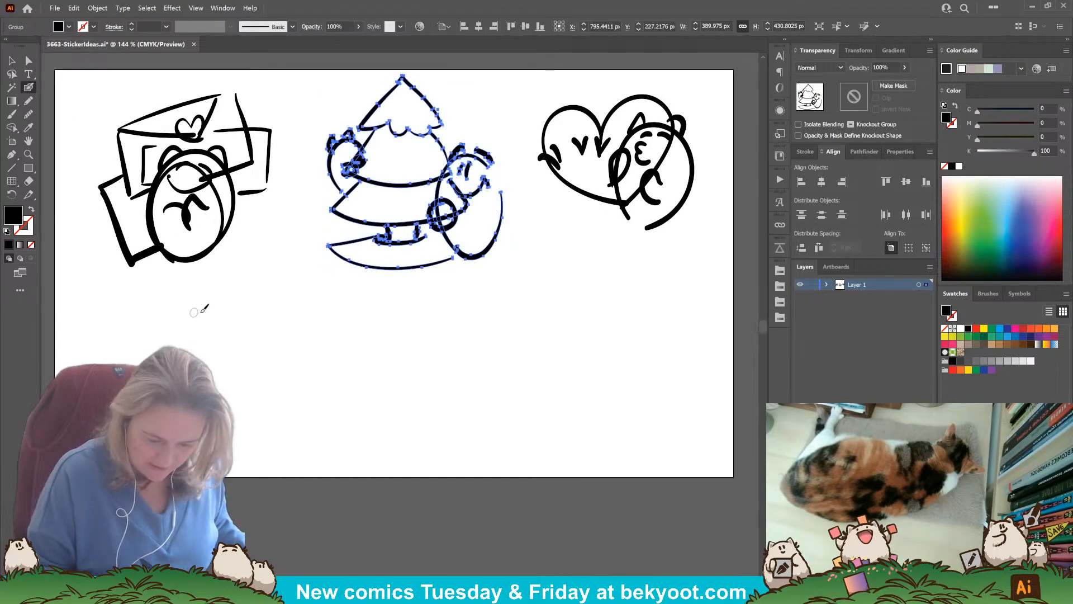
Sketch a round, open-mouthed character with ears, raised arms and small motion lines below the envelope sketch, using the Blob Brush.
{"action": "left_click_drag", "start_coordinate": [290, 343], "coordinate": [351, 319]}
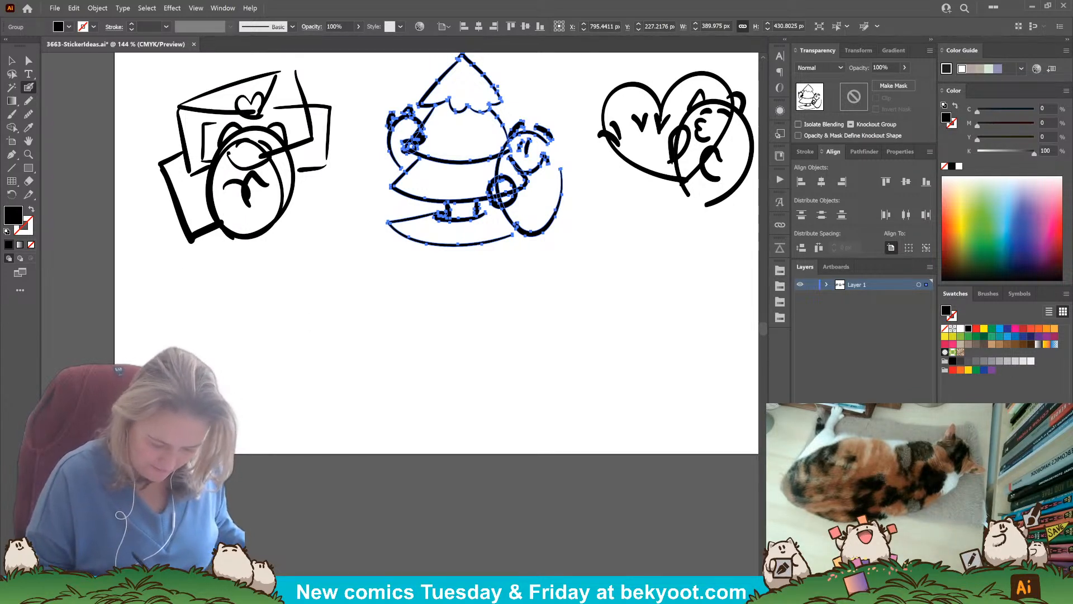
{"action": "mouse_move", "coordinate": [270, 407]}
{"action": "left_mouse_down"}
{"action": "mouse_move", "coordinate": [229, 363]}
{"action": "mouse_move", "coordinate": [290, 408]}
{"action": "left_mouse_up"}
{"action": "mouse_move", "coordinate": [291, 310]}
{"action": "left_mouse_down"}
{"action": "mouse_move", "coordinate": [280, 306]}
{"action": "mouse_move", "coordinate": [255, 342]}
{"action": "mouse_move", "coordinate": [276, 310]}
{"action": "mouse_move", "coordinate": [353, 328]}
{"action": "left_mouse_up"}
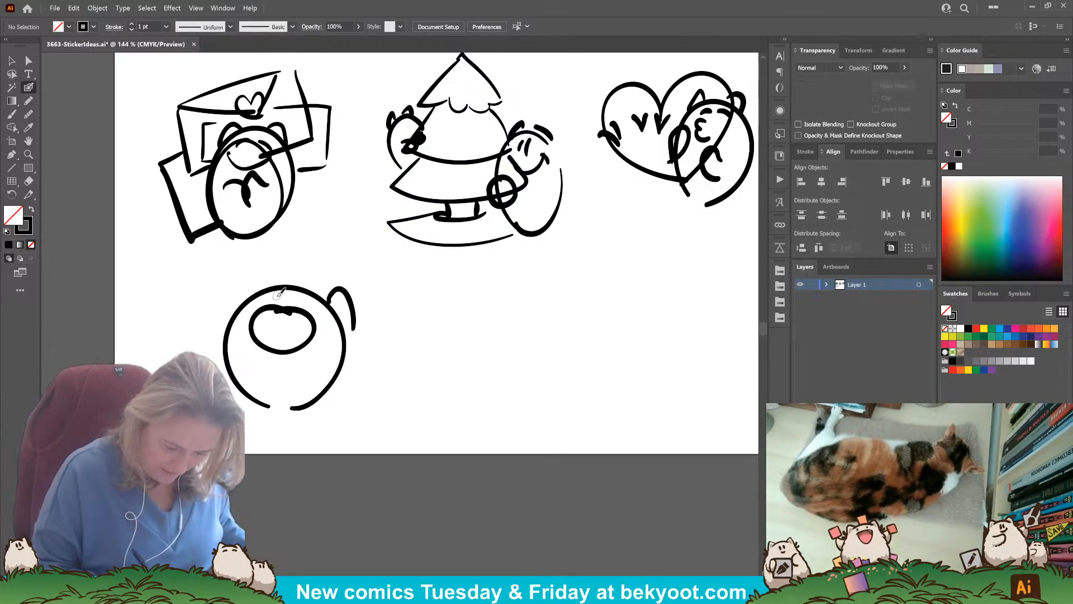
{"action": "left_click", "coordinate": [277, 296]}
{"action": "left_click", "coordinate": [285, 297]}
{"action": "mouse_move", "coordinate": [265, 283]}
{"action": "left_mouse_down"}
{"action": "mouse_move", "coordinate": [239, 307]}
{"action": "mouse_move", "coordinate": [322, 296]}
{"action": "left_mouse_up"}
{"action": "left_click_drag", "start_coordinate": [235, 295], "coordinate": [232, 311]}
{"action": "left_click_drag", "start_coordinate": [345, 281], "coordinate": [368, 306]}
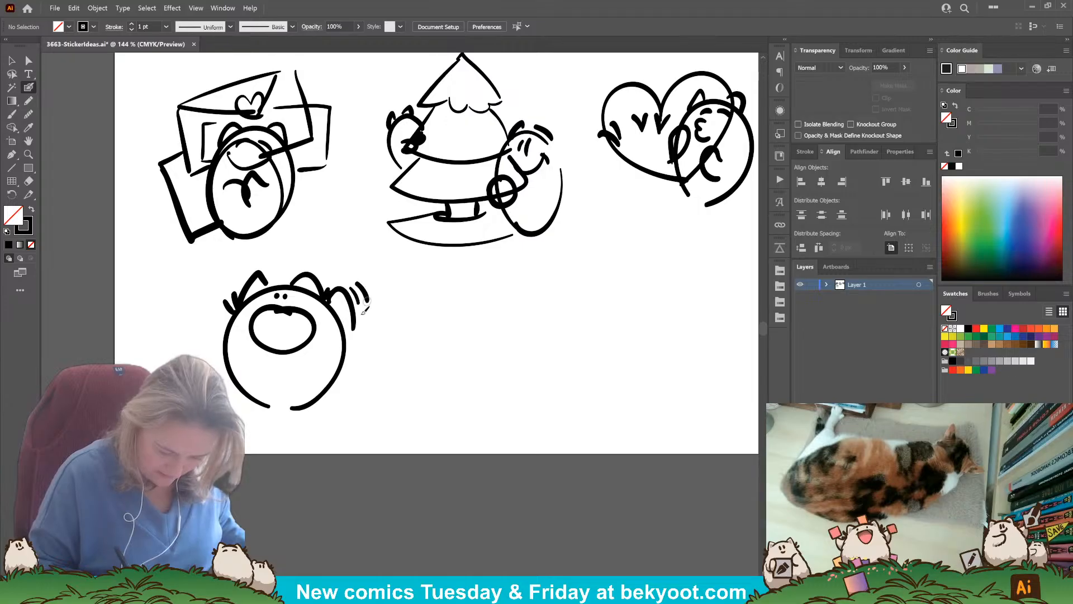
{"action": "left_click_drag", "start_coordinate": [235, 305], "coordinate": [224, 356]}
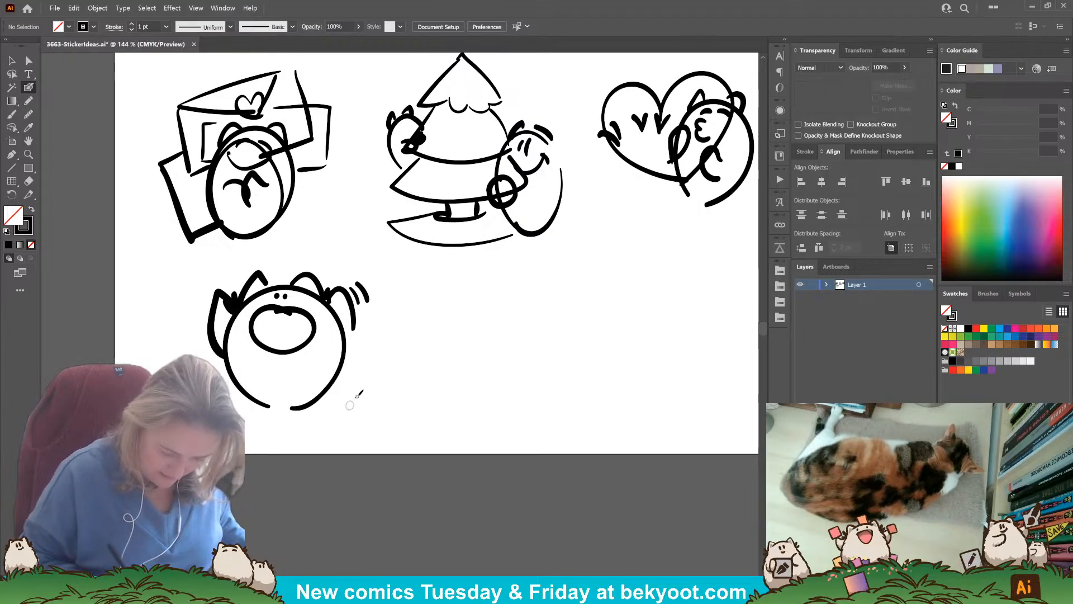
Group all strokes of the open-mouthed waving character and deselect it.
{"action": "left_click_drag", "start_coordinate": [413, 370], "coordinate": [357, 349]}
{"action": "left_click_drag", "start_coordinate": [139, 253], "coordinate": [349, 401]}
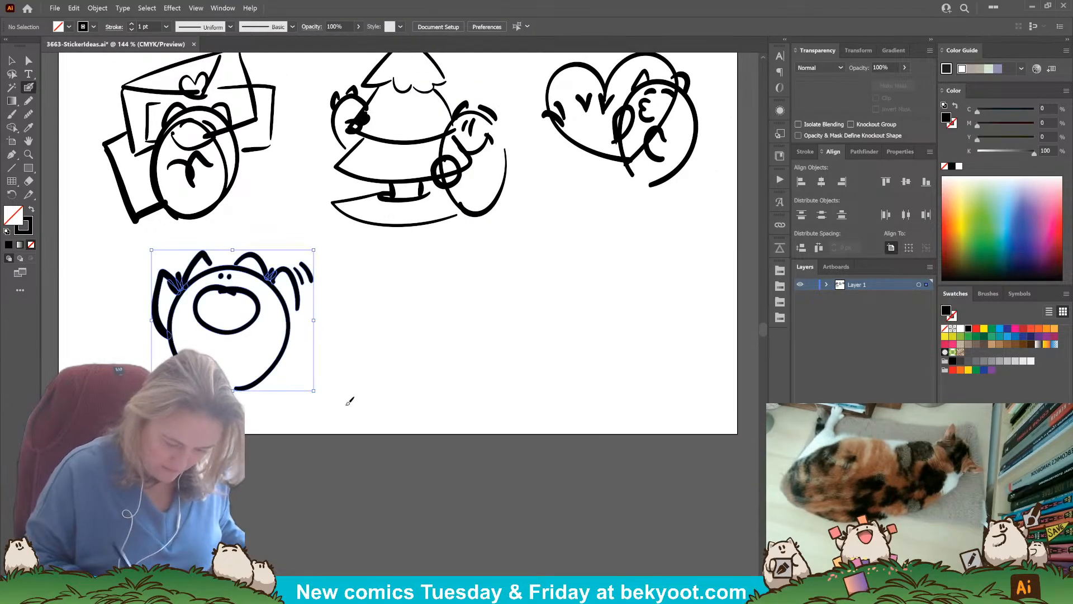
{"action": "key", "text": "ctrl+g"}
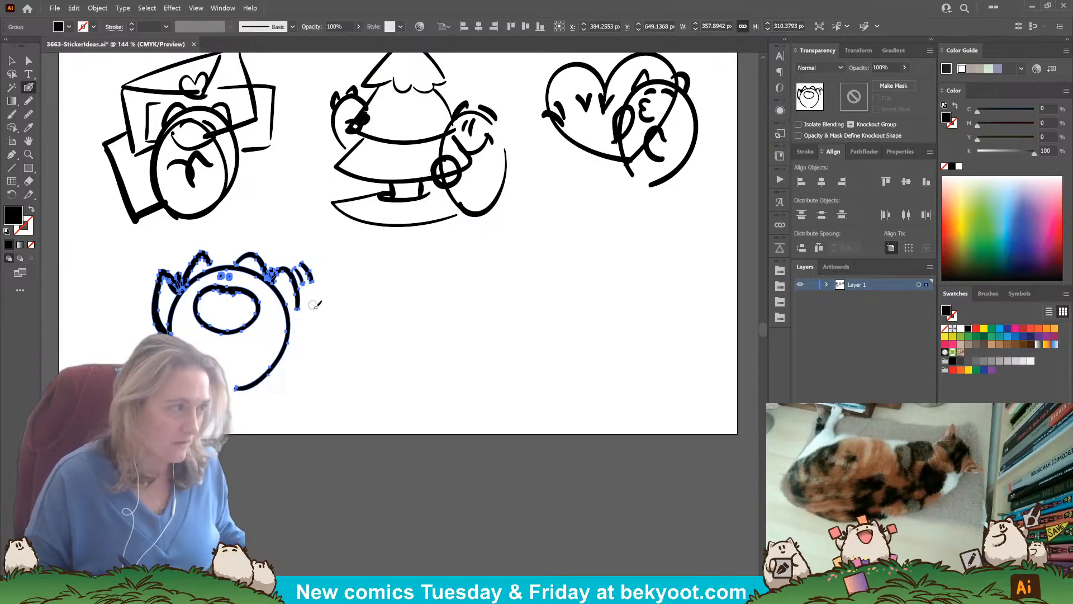
{"action": "left_click", "coordinate": [338, 352], "text": "ctrl"}
Sketch a gift box topped with a large ribbon bow below the tree, undoing unwanted strokes.
{"action": "left_click_drag", "start_coordinate": [358, 341], "coordinate": [331, 331]}
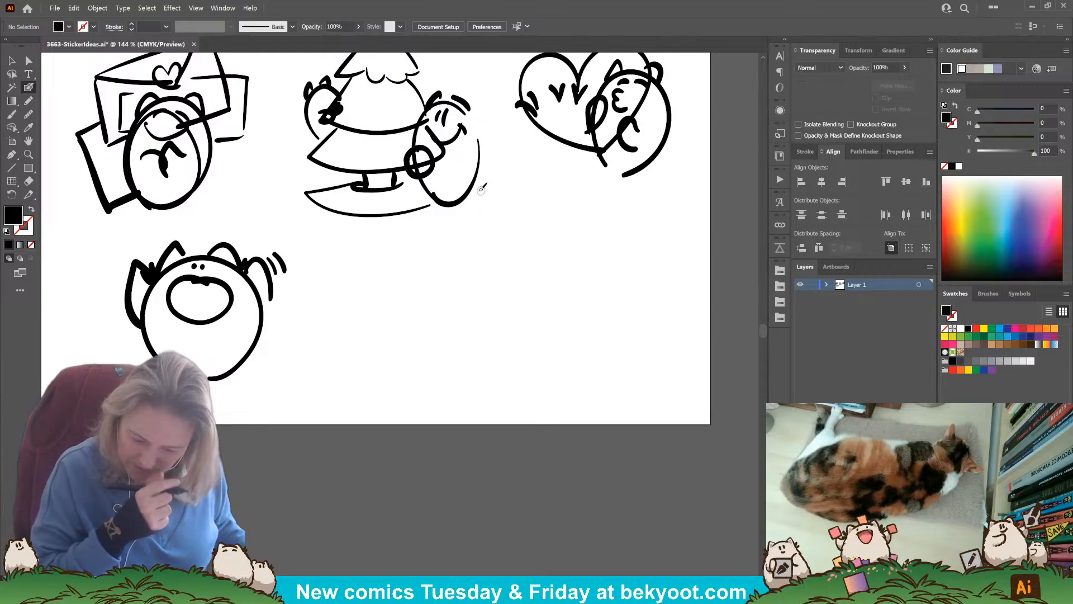
{"action": "mouse_move", "coordinate": [369, 286]}
{"action": "left_mouse_down"}
{"action": "mouse_move", "coordinate": [376, 370]}
{"action": "mouse_move", "coordinate": [480, 283]}
{"action": "left_mouse_up"}
{"action": "mouse_move", "coordinate": [476, 372]}
{"action": "left_mouse_down"}
{"action": "mouse_move", "coordinate": [509, 281]}
{"action": "mouse_move", "coordinate": [498, 368]}
{"action": "left_mouse_up"}
{"action": "mouse_move", "coordinate": [368, 288]}
{"action": "left_mouse_down"}
{"action": "mouse_move", "coordinate": [506, 283]}
{"action": "mouse_move", "coordinate": [390, 229]}
{"action": "mouse_move", "coordinate": [443, 282]}
{"action": "mouse_move", "coordinate": [438, 246]}
{"action": "mouse_move", "coordinate": [500, 243]}
{"action": "mouse_move", "coordinate": [434, 258]}
{"action": "mouse_move", "coordinate": [394, 231]}
{"action": "mouse_move", "coordinate": [439, 243]}
{"action": "left_mouse_up"}
{"action": "mouse_move", "coordinate": [495, 211]}
{"action": "left_mouse_down"}
{"action": "mouse_move", "coordinate": [527, 241]}
{"action": "mouse_move", "coordinate": [488, 275]}
{"action": "mouse_move", "coordinate": [544, 259]}
{"action": "mouse_move", "coordinate": [539, 270]}
{"action": "mouse_move", "coordinate": [564, 269]}
{"action": "mouse_move", "coordinate": [560, 292]}
{"action": "mouse_move", "coordinate": [576, 274]}
{"action": "mouse_move", "coordinate": [531, 274]}
{"action": "left_mouse_up"}
{"action": "key", "text": "ctrl+z"}
{"action": "key", "text": "ctrl+z"}
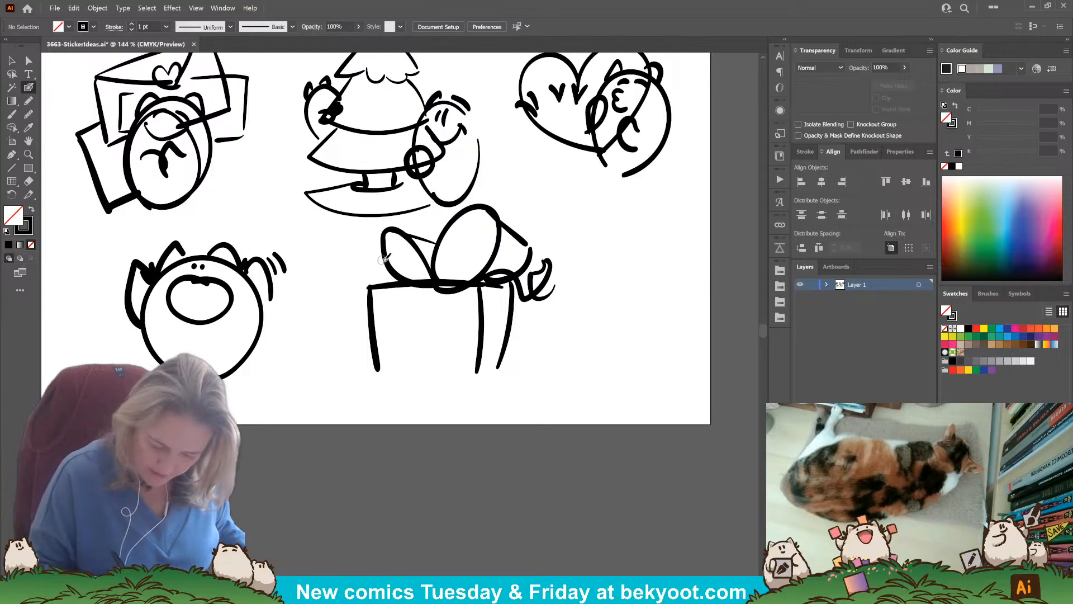
{"action": "mouse_move", "coordinate": [410, 281]}
{"action": "left_mouse_down"}
{"action": "mouse_move", "coordinate": [369, 281]}
{"action": "mouse_move", "coordinate": [366, 257]}
{"action": "mouse_move", "coordinate": [389, 261]}
{"action": "mouse_move", "coordinate": [378, 282]}
{"action": "mouse_move", "coordinate": [385, 260]}
{"action": "left_mouse_up"}
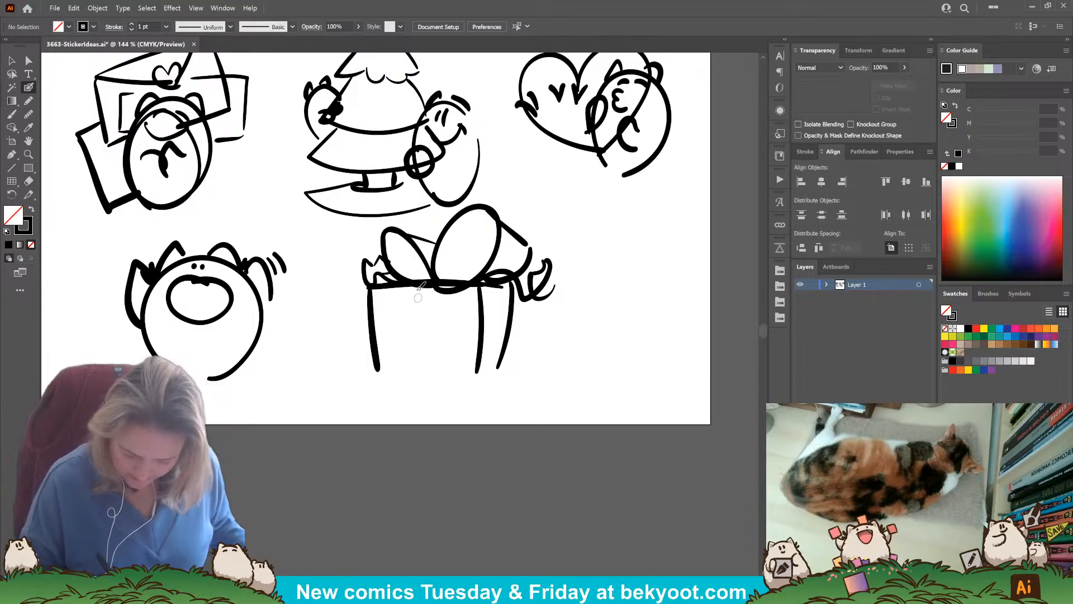
Add a smiling round character in front of the gift box and a smaller one peeking out from its right side.
{"action": "mouse_move", "coordinate": [398, 378]}
{"action": "left_mouse_down"}
{"action": "mouse_move", "coordinate": [370, 348]}
{"action": "mouse_move", "coordinate": [449, 316]}
{"action": "mouse_move", "coordinate": [400, 378]}
{"action": "left_mouse_up"}
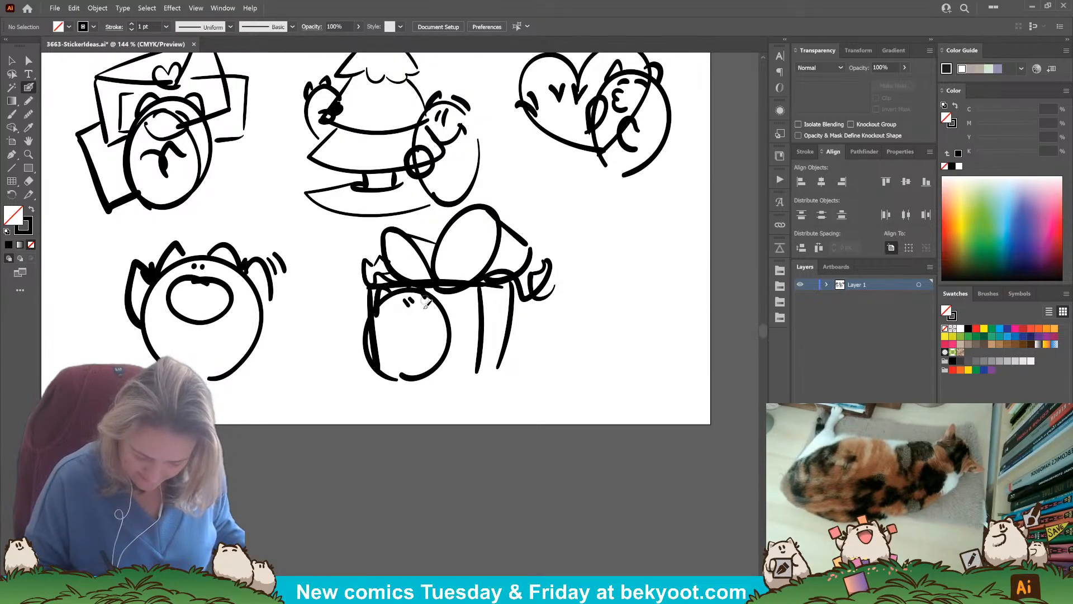
{"action": "mouse_move", "coordinate": [391, 312]}
{"action": "left_mouse_down"}
{"action": "mouse_move", "coordinate": [415, 334]}
{"action": "mouse_move", "coordinate": [409, 362]}
{"action": "left_mouse_up"}
{"action": "mouse_move", "coordinate": [444, 333]}
{"action": "left_mouse_down"}
{"action": "mouse_move", "coordinate": [440, 323]}
{"action": "mouse_move", "coordinate": [434, 354]}
{"action": "left_mouse_up"}
{"action": "mouse_move", "coordinate": [513, 312]}
{"action": "left_mouse_down"}
{"action": "mouse_move", "coordinate": [530, 374]}
{"action": "mouse_move", "coordinate": [510, 377]}
{"action": "left_mouse_up"}
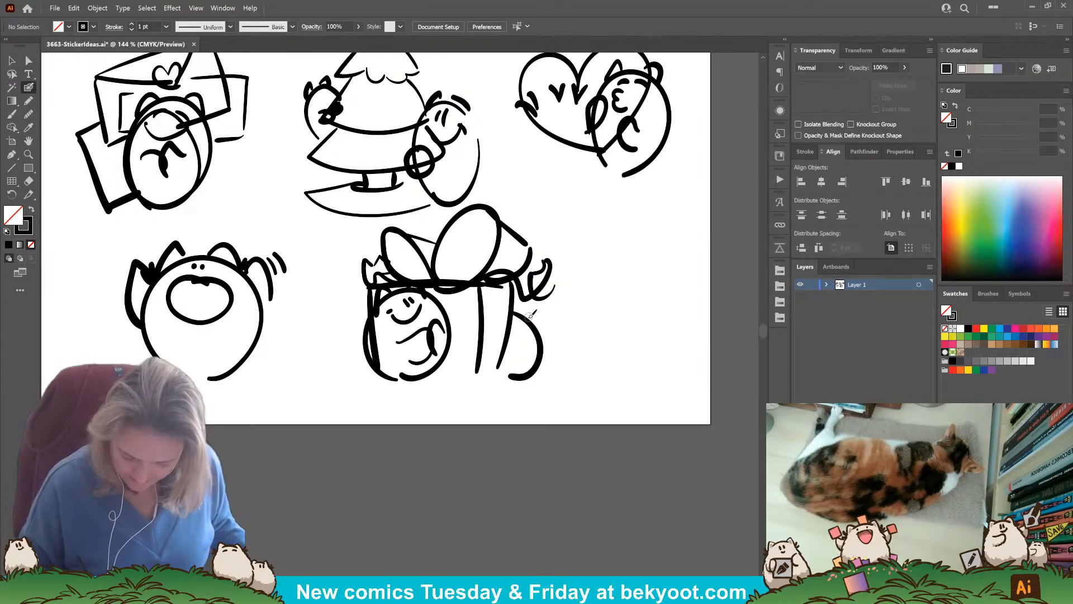
{"action": "mouse_move", "coordinate": [529, 320]}
{"action": "left_mouse_down"}
{"action": "mouse_move", "coordinate": [537, 324]}
{"action": "mouse_move", "coordinate": [519, 315]}
{"action": "mouse_move", "coordinate": [506, 359]}
{"action": "left_mouse_up"}
Group all strokes of the gift sketch and move the group slightly down and left beneath the tree.
{"action": "left_click_drag", "start_coordinate": [343, 395], "coordinate": [335, 422]}
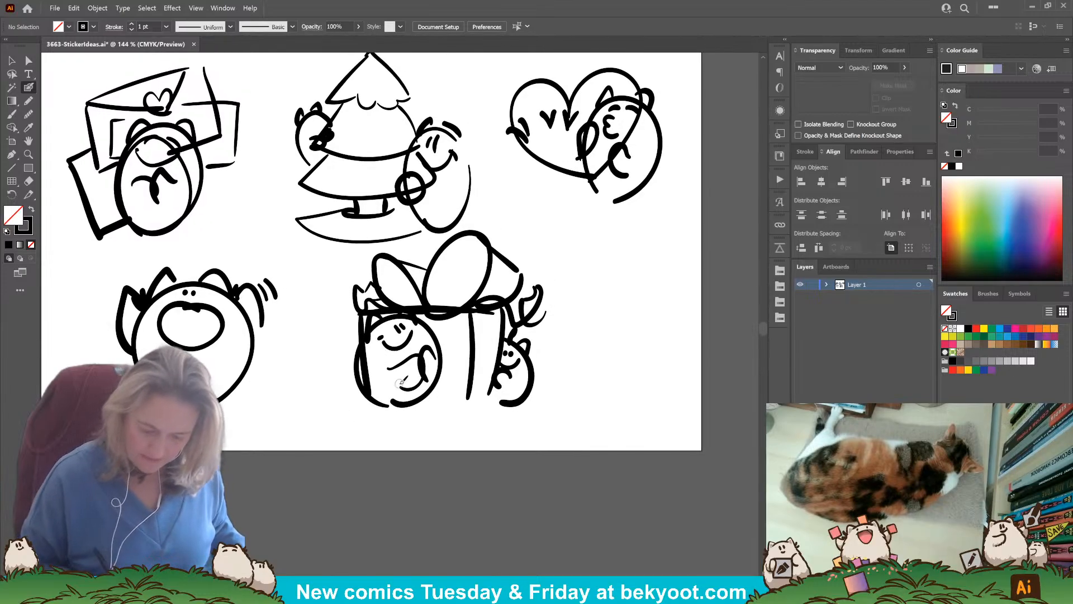
{"action": "key", "text": "v"}
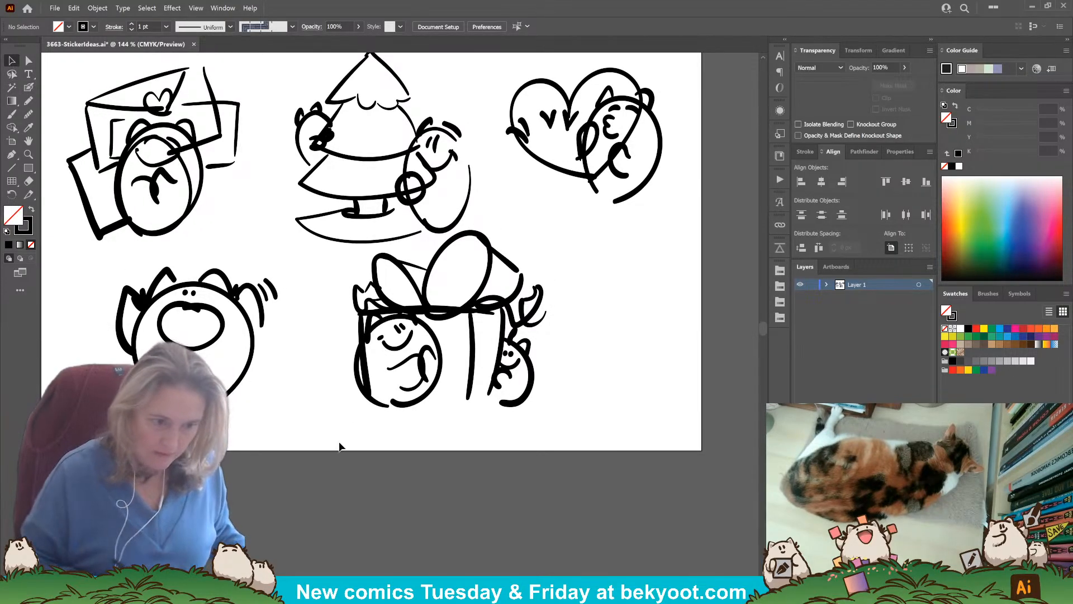
{"action": "left_click_drag", "start_coordinate": [326, 258], "coordinate": [562, 445]}
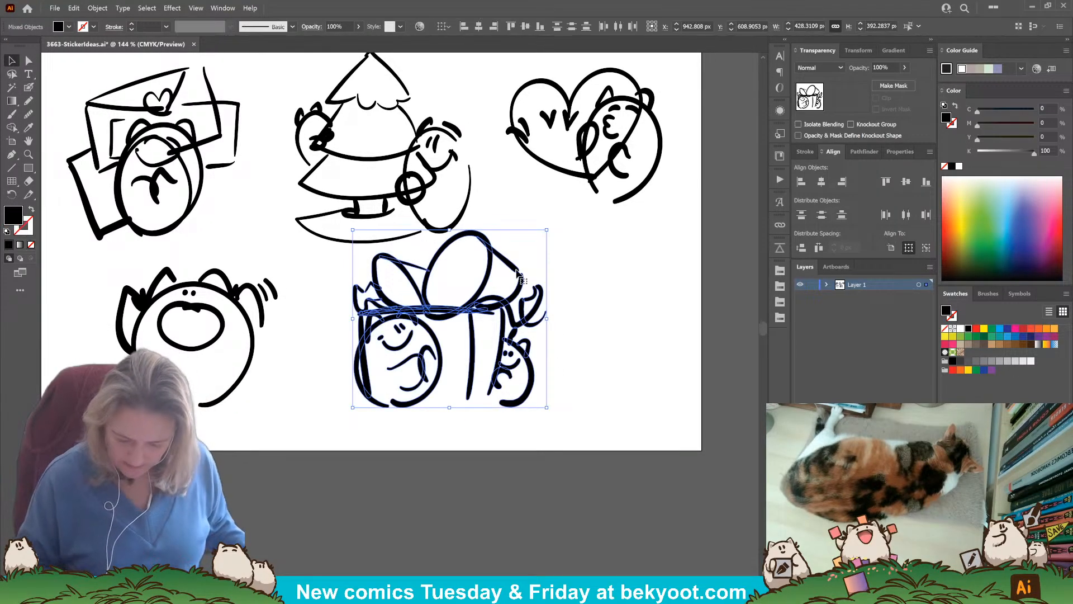
{"action": "key", "text": "ctrl+g"}
{"action": "left_click_drag", "start_coordinate": [509, 305], "coordinate": [467, 323]}
Scale the tree group down slightly above the gift sketch.
{"action": "left_click_drag", "start_coordinate": [577, 290], "coordinate": [624, 332]}
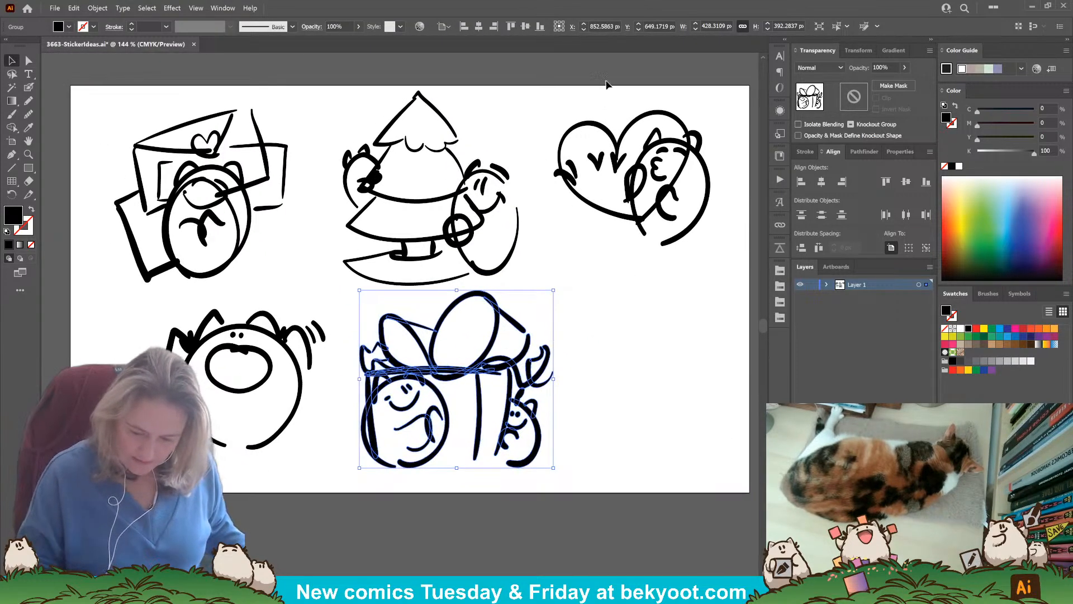
{"action": "left_click", "coordinate": [510, 246]}
{"action": "left_click_drag", "start_coordinate": [585, 320], "coordinate": [505, 280]}
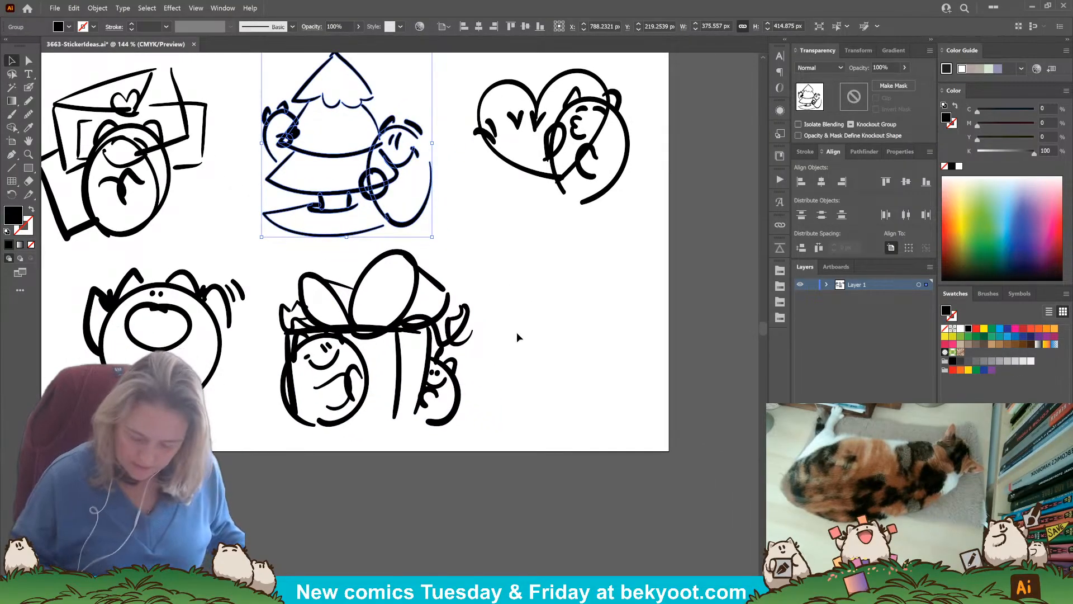
Sketch a smiling round character with two flag-topped poles and long ski-like bands across its body, right of the gift.
{"action": "left_click", "coordinate": [30, 88]}
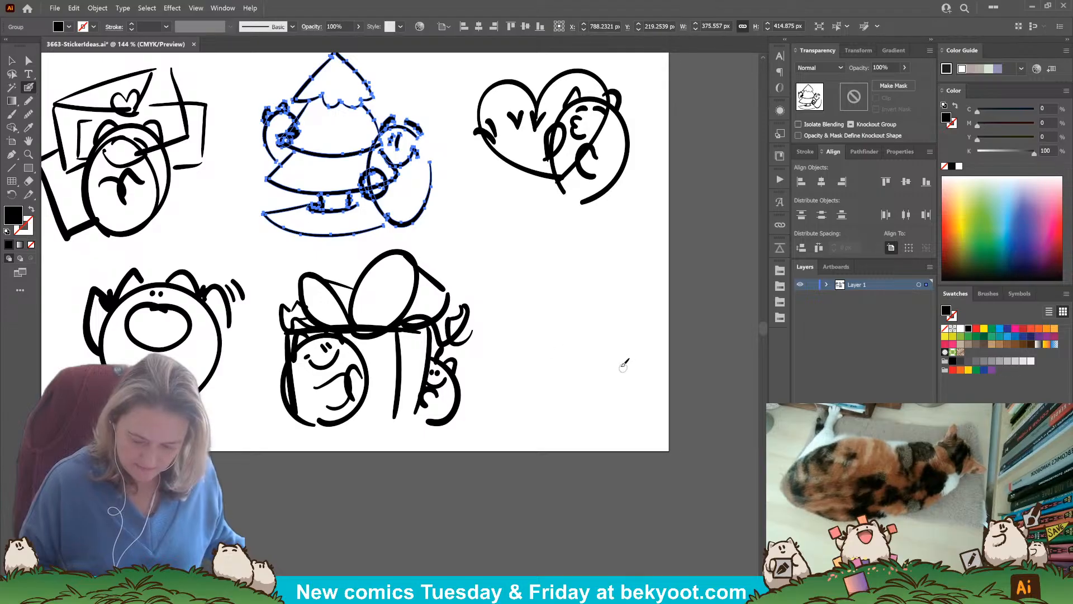
{"action": "mouse_move", "coordinate": [542, 417]}
{"action": "left_mouse_down"}
{"action": "mouse_move", "coordinate": [542, 274]}
{"action": "mouse_move", "coordinate": [609, 388]}
{"action": "mouse_move", "coordinate": [579, 414]}
{"action": "left_mouse_up"}
{"action": "left_click_drag", "start_coordinate": [539, 338], "coordinate": [549, 376]}
{"action": "mouse_move", "coordinate": [617, 318]}
{"action": "left_mouse_down"}
{"action": "mouse_move", "coordinate": [615, 363]}
{"action": "mouse_move", "coordinate": [643, 252]}
{"action": "mouse_move", "coordinate": [656, 269]}
{"action": "mouse_move", "coordinate": [638, 275]}
{"action": "left_mouse_up"}
{"action": "mouse_move", "coordinate": [582, 330]}
{"action": "left_mouse_down"}
{"action": "mouse_move", "coordinate": [615, 273]}
{"action": "mouse_move", "coordinate": [621, 287]}
{"action": "left_mouse_up"}
{"action": "mouse_move", "coordinate": [556, 282]}
{"action": "left_mouse_down"}
{"action": "mouse_move", "coordinate": [556, 295]}
{"action": "mouse_move", "coordinate": [586, 305]}
{"action": "mouse_move", "coordinate": [532, 283]}
{"action": "mouse_move", "coordinate": [586, 274]}
{"action": "left_mouse_up"}
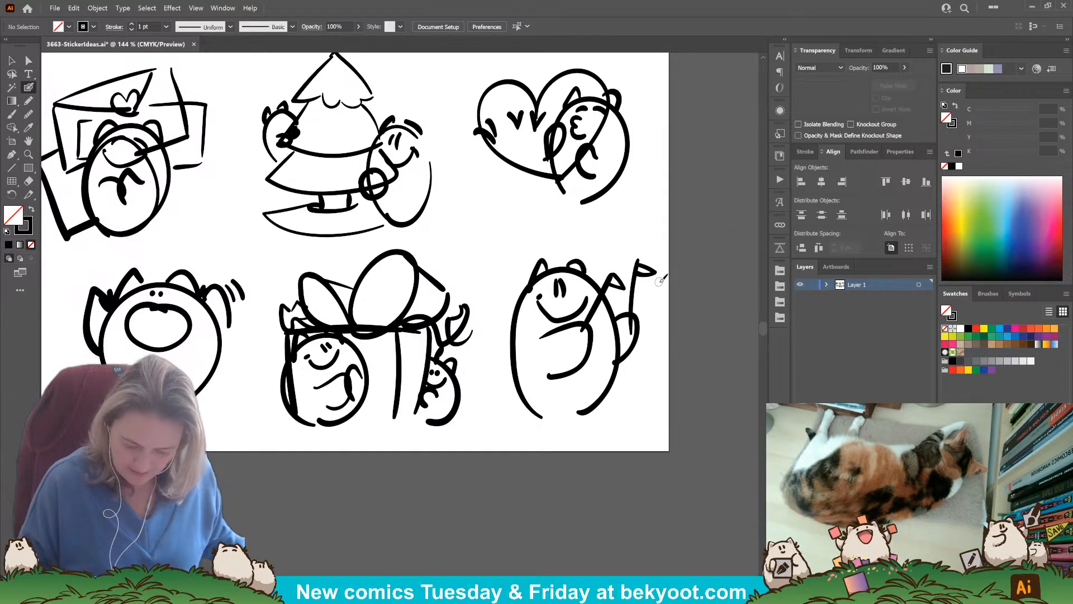
{"action": "mouse_move", "coordinate": [641, 311]}
{"action": "left_mouse_down"}
{"action": "mouse_move", "coordinate": [667, 303]}
{"action": "mouse_move", "coordinate": [493, 352]}
{"action": "mouse_move", "coordinate": [509, 367]}
{"action": "mouse_move", "coordinate": [524, 333]}
{"action": "left_mouse_up"}
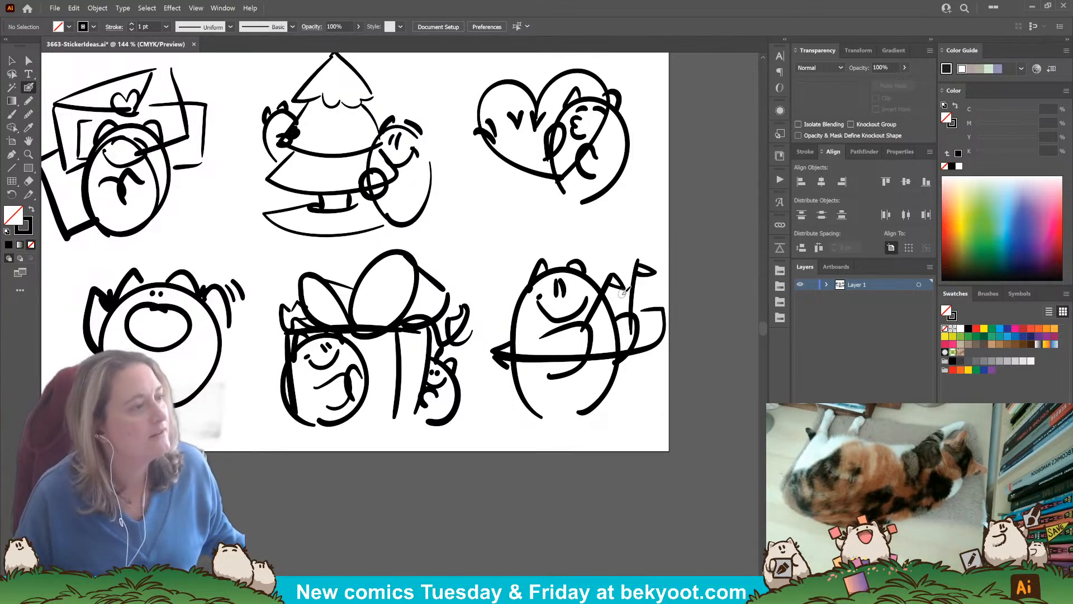
{"action": "left_click_drag", "start_coordinate": [491, 362], "coordinate": [645, 360]}
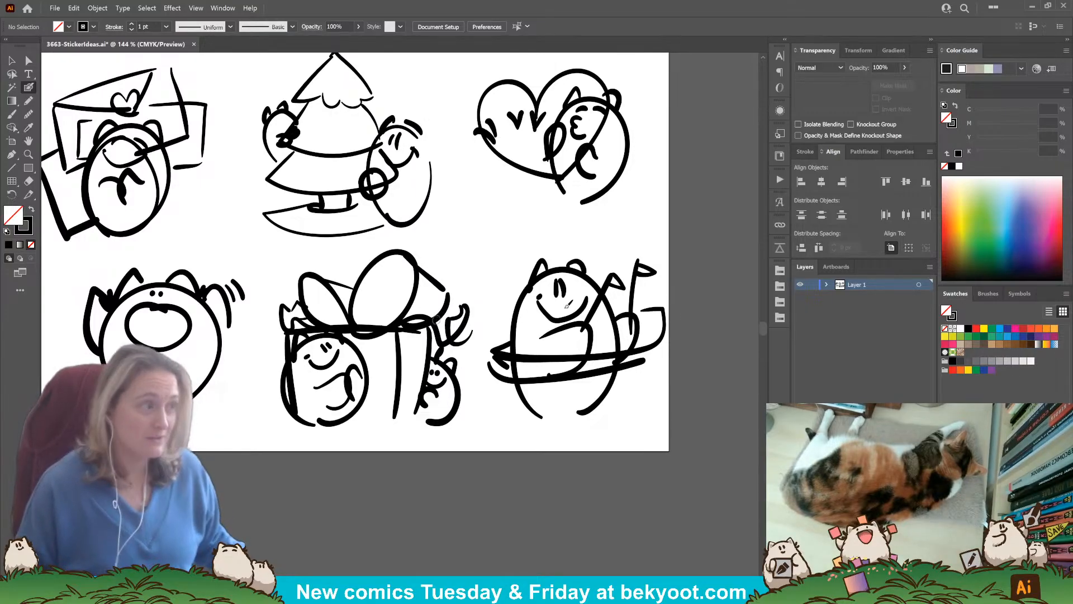
Group the strokes of the character with the flag-topped poles and move the group slightly left and down.
{"action": "left_click", "coordinate": [13, 60]}
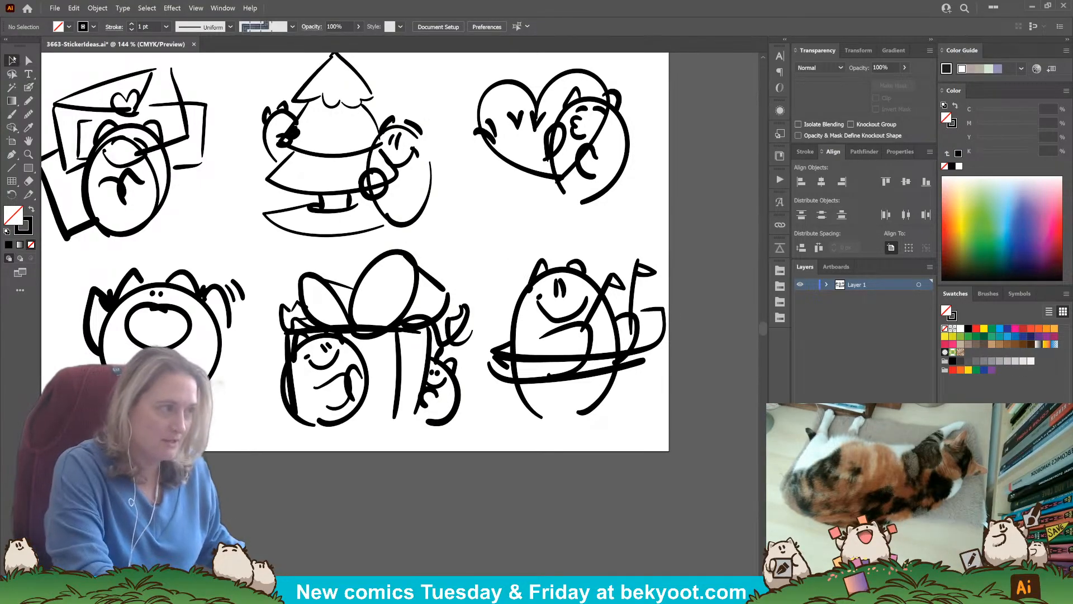
{"action": "left_click_drag", "start_coordinate": [482, 225], "coordinate": [675, 435]}
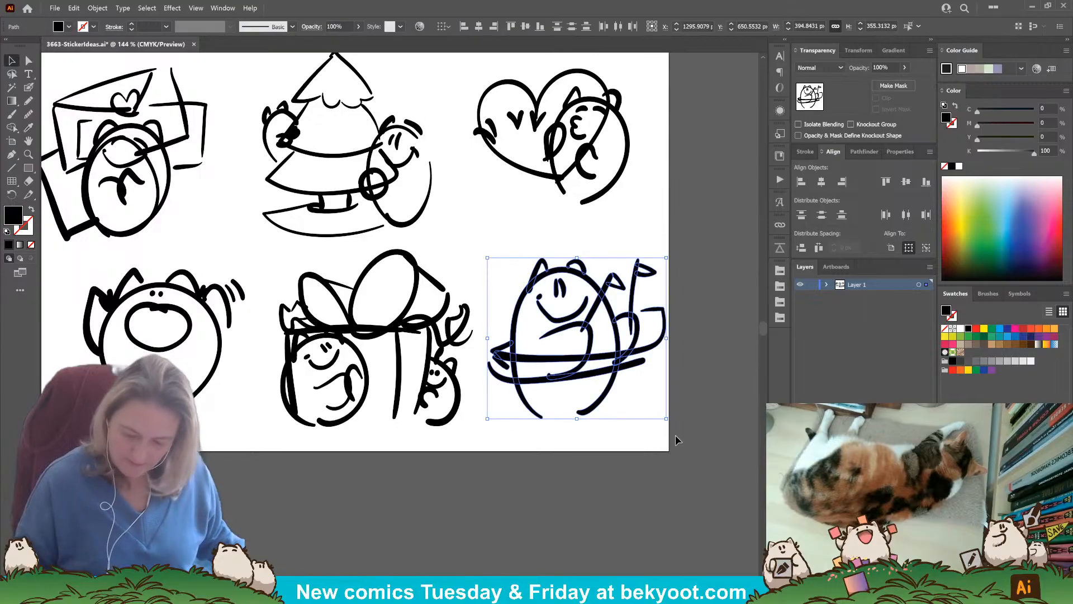
{"action": "key", "text": "ctrl+g"}
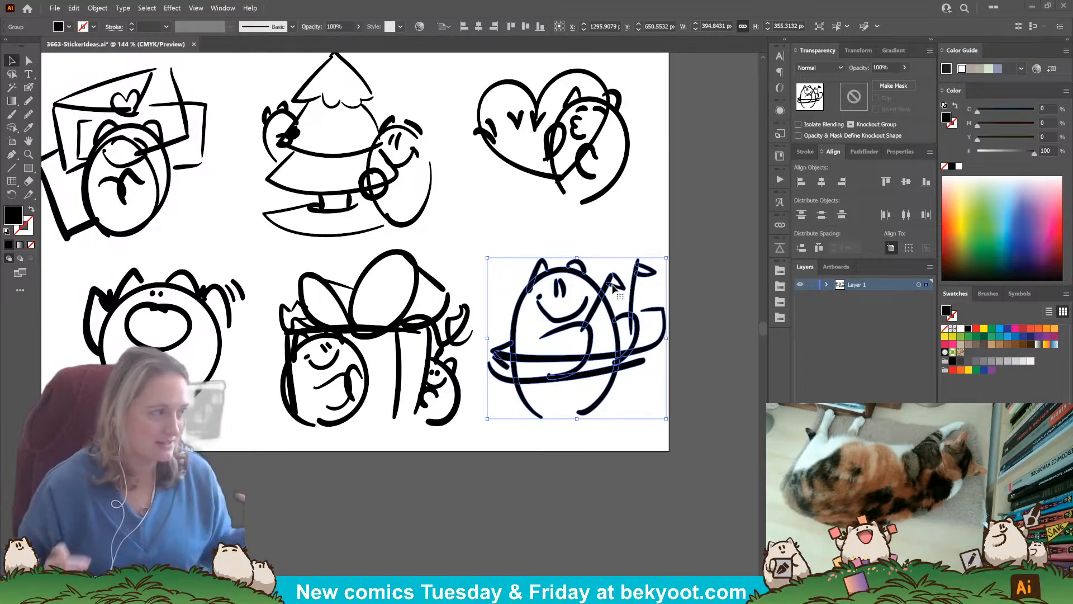
{"action": "left_click", "coordinate": [239, 485]}
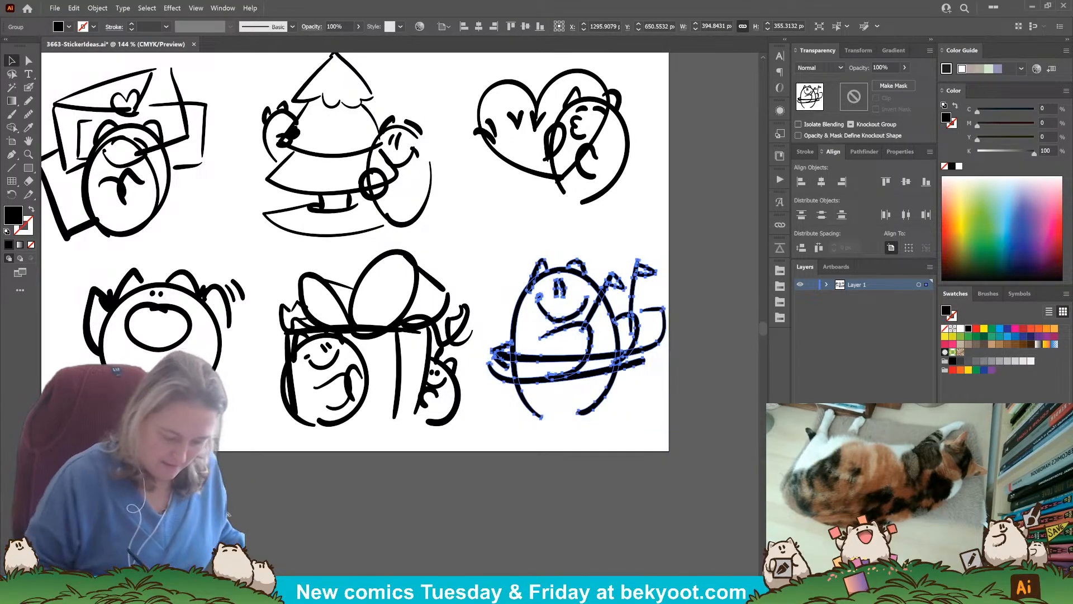
{"action": "left_click_drag", "start_coordinate": [240, 485], "coordinate": [337, 511]}
{"action": "left_click_drag", "start_coordinate": [224, 298], "coordinate": [353, 413]}
{"action": "left_click_drag", "start_coordinate": [615, 408], "coordinate": [593, 413]}
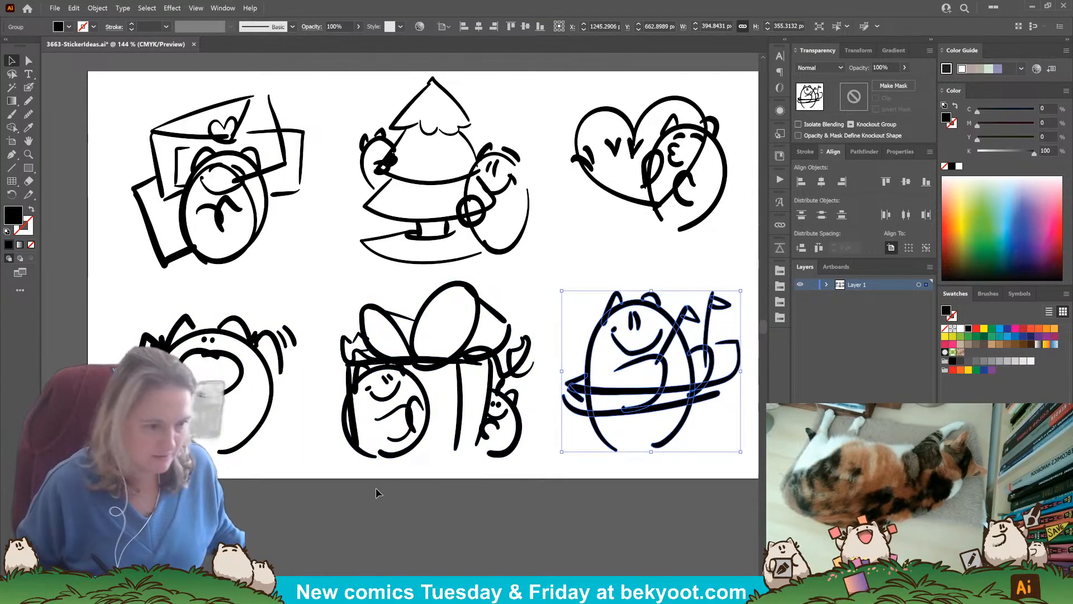
Save the document and clear the selection.
{"action": "key", "text": "ctrl+s"}
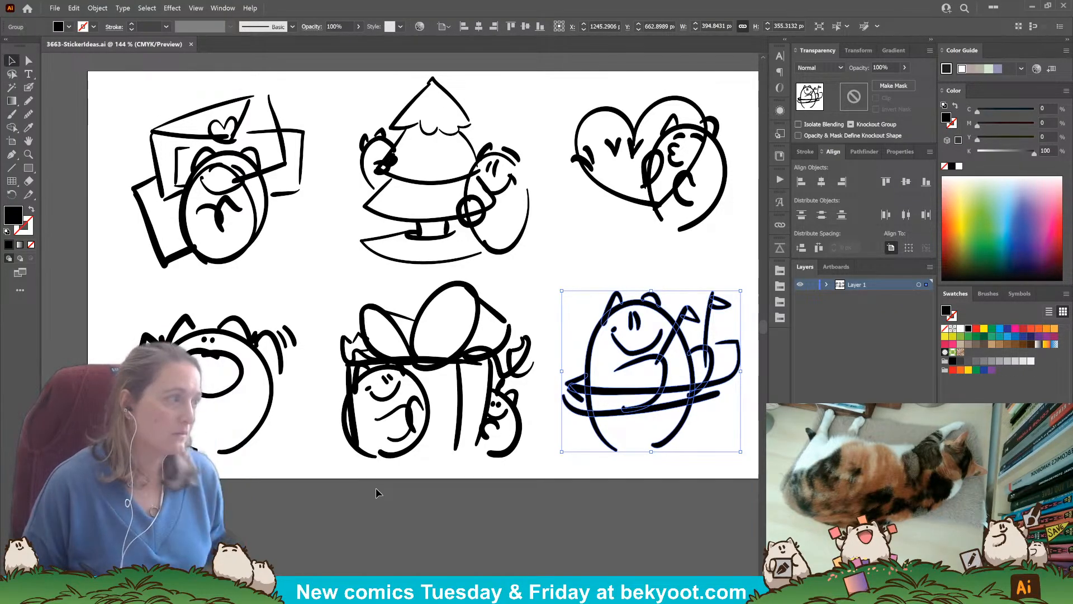
{"action": "key", "text": "ctrl"}
{"action": "key", "text": "ctrl+shift+a"}
Set the tree group's opacity to 30%.
{"action": "left_click_drag", "start_coordinate": [417, 323], "coordinate": [391, 378]}
{"action": "left_click", "coordinate": [448, 248]}
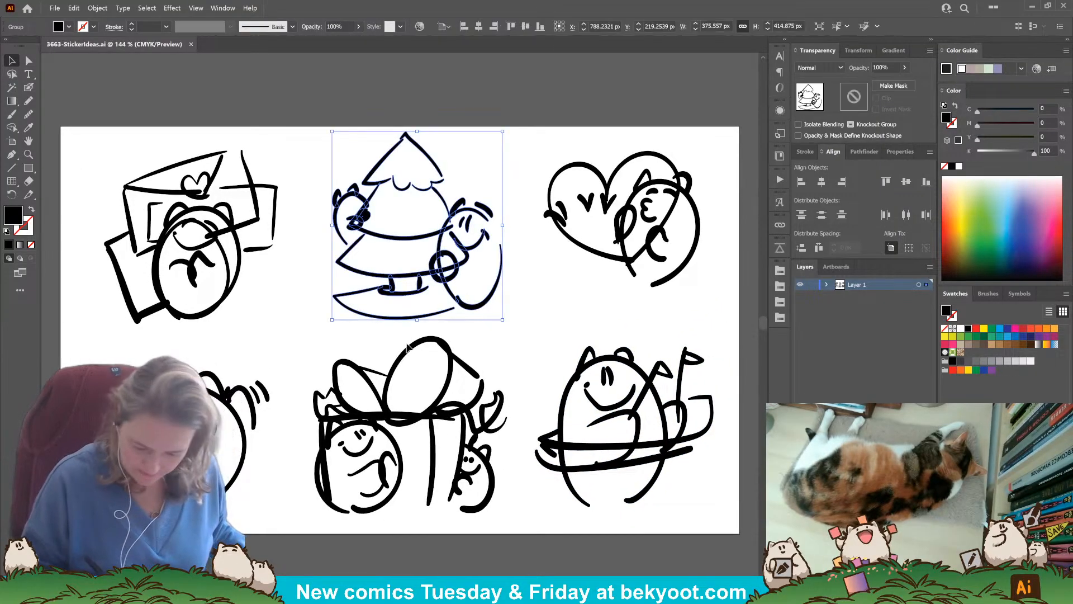
{"action": "type", "text": "30"}
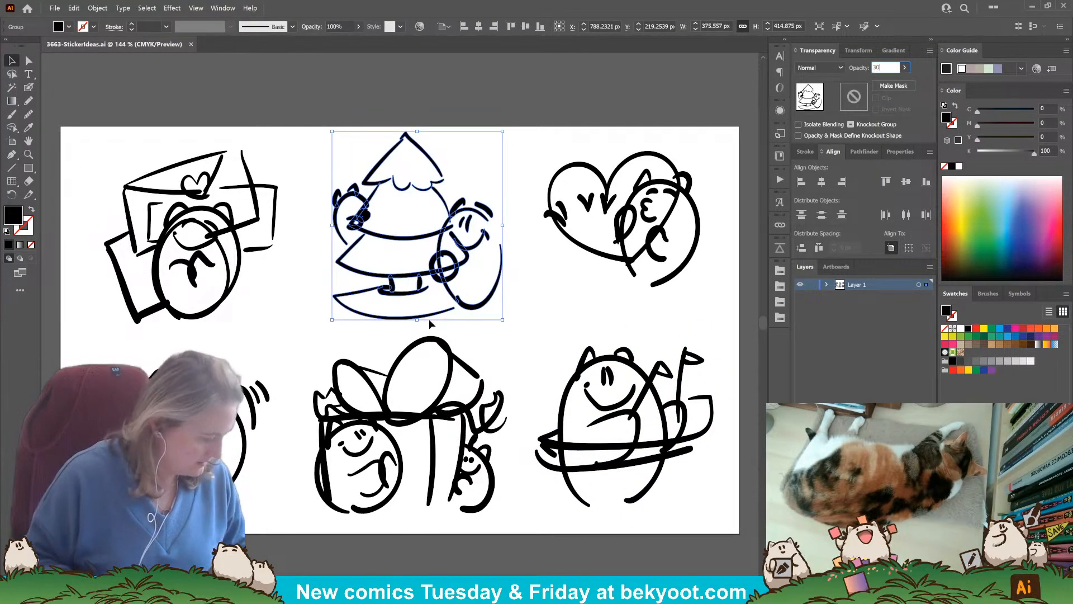
{"action": "key", "text": "Return"}
Ink the tree's pointed top tier with a jagged lower edge over the faded sketch using the Blob Brush.
{"action": "left_click", "coordinate": [28, 89]}
{"action": "key", "text": "ctrl+shift+a"}
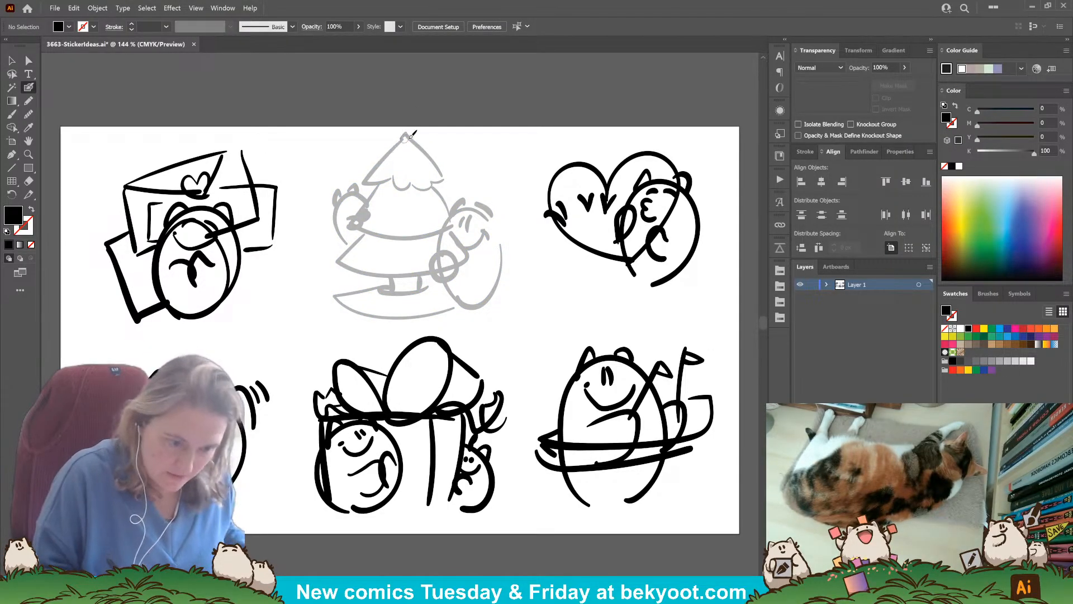
{"action": "mouse_move", "coordinate": [405, 133]}
{"action": "left_mouse_down"}
{"action": "mouse_move", "coordinate": [359, 180]}
{"action": "mouse_move", "coordinate": [410, 184]}
{"action": "mouse_move", "coordinate": [443, 152]}
{"action": "mouse_move", "coordinate": [392, 145]}
{"action": "left_mouse_up"}
{"action": "left_click_drag", "start_coordinate": [363, 182], "coordinate": [364, 183]}
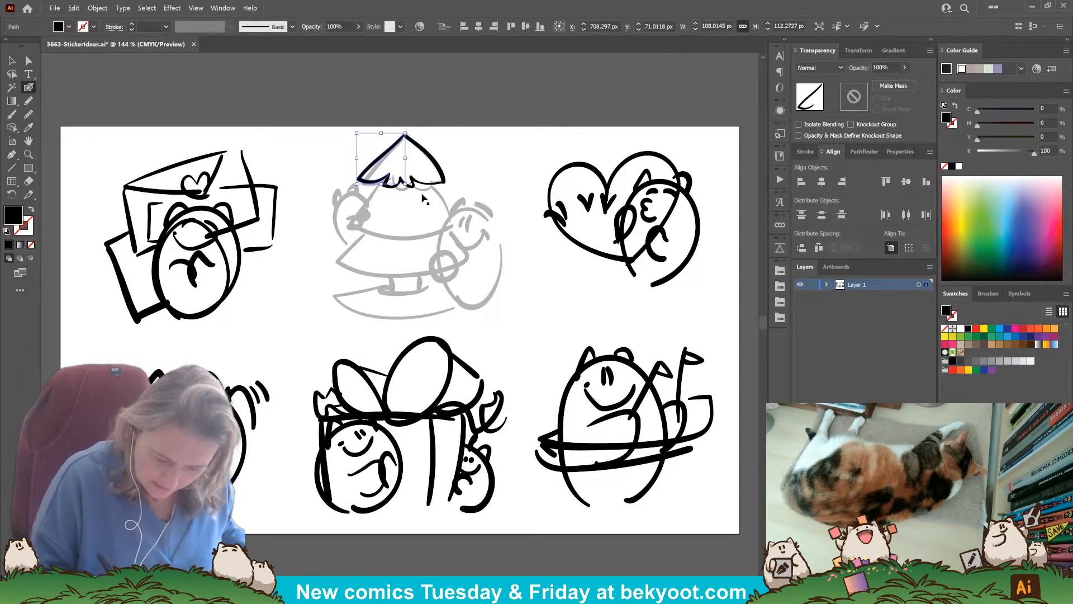
Group the two inked strokes of the top tier and narrow the group slightly to fit the faded sketch.
{"action": "left_click", "coordinate": [435, 184], "text": "ctrl+shift"}
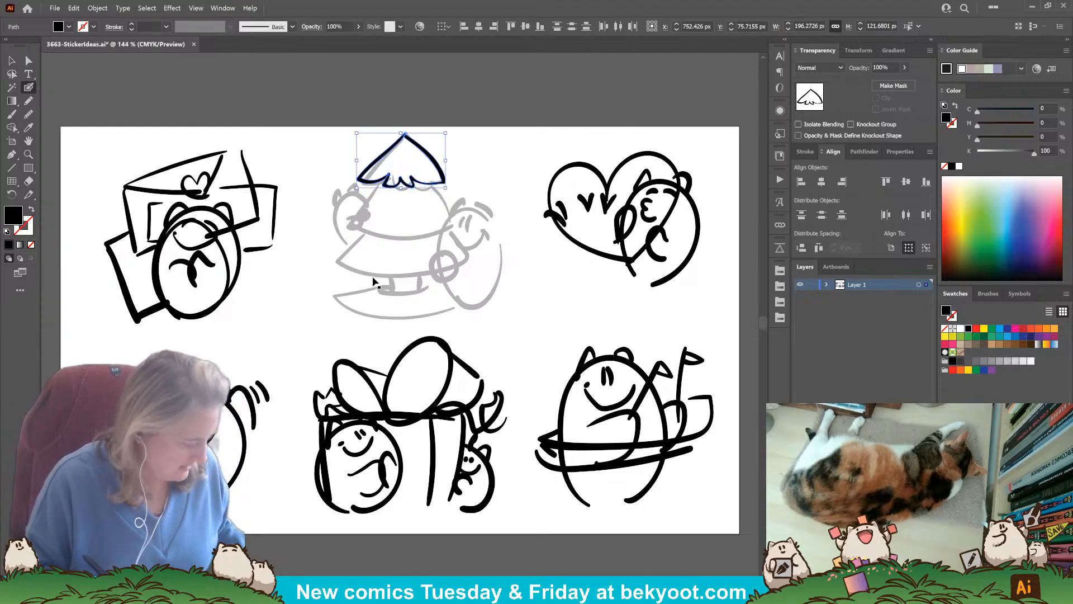
{"action": "key", "text": "ctrl+g"}
{"action": "left_click_drag", "start_coordinate": [357, 160], "coordinate": [363, 161]}
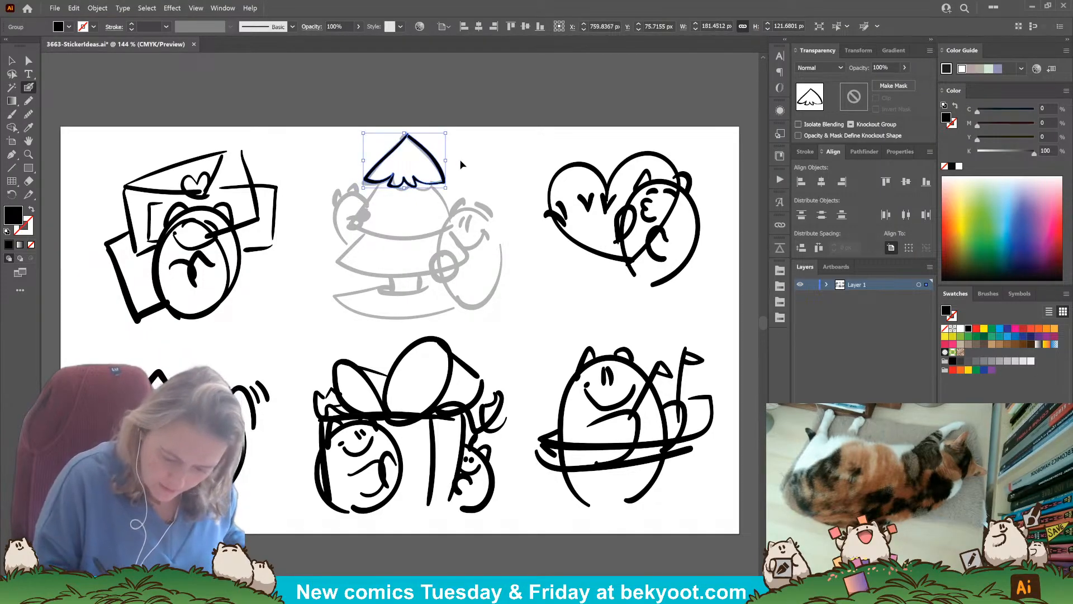
{"action": "left_click_drag", "start_coordinate": [446, 160], "coordinate": [445, 129]}
{"action": "left_click", "coordinate": [462, 129], "text": "ctrl"}
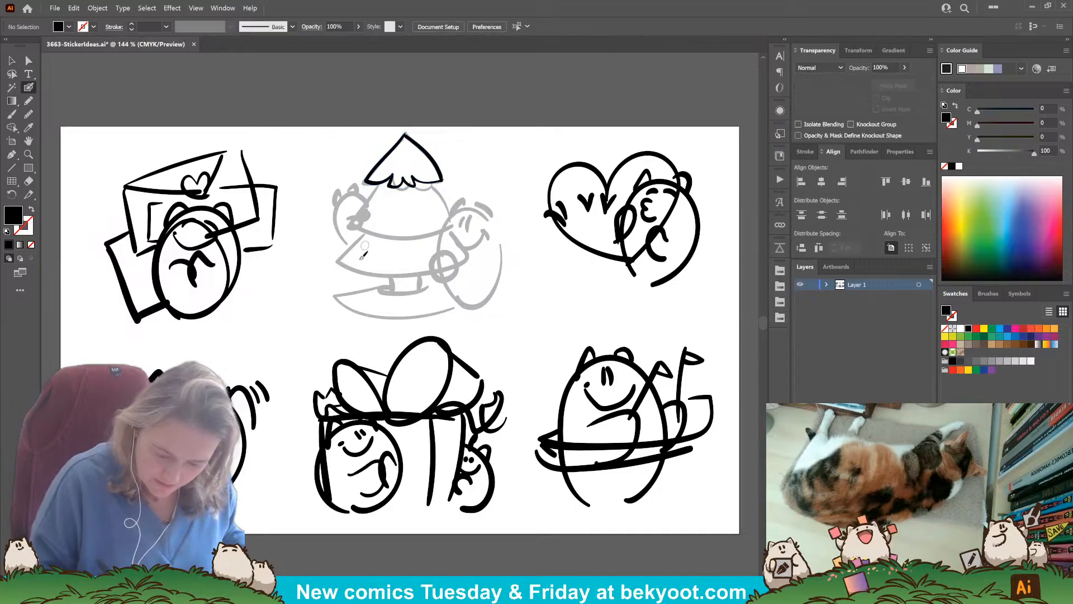
Ink the tree's second tier below the top one, with sloping sides, jagged lower edges and a small tuft inside.
{"action": "mouse_move", "coordinate": [381, 180]}
{"action": "left_mouse_down"}
{"action": "mouse_move", "coordinate": [353, 219]}
{"action": "mouse_move", "coordinate": [398, 222]}
{"action": "left_mouse_up"}
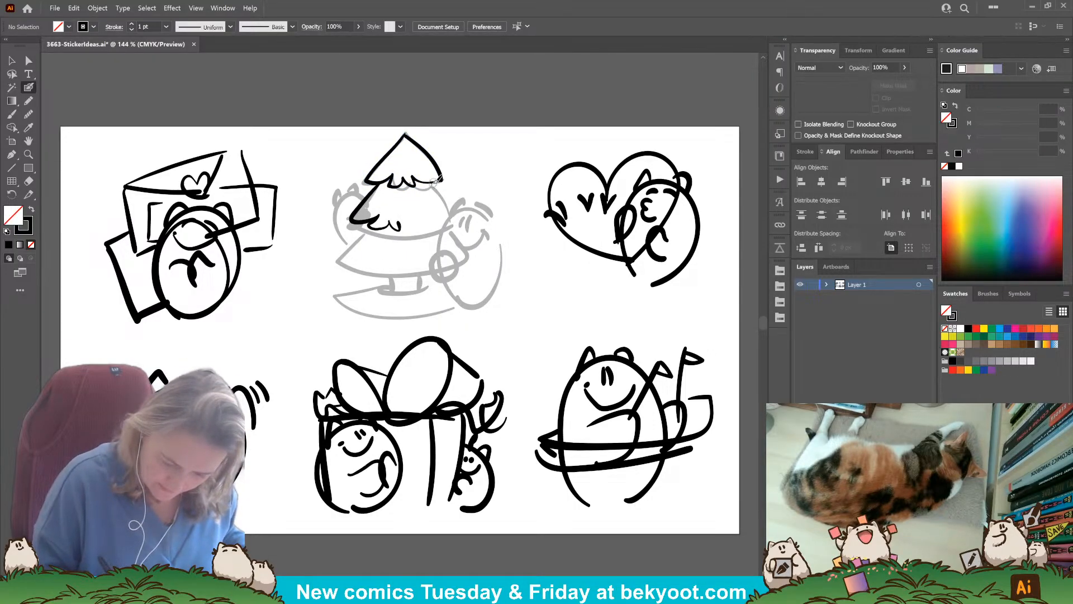
{"action": "mouse_move", "coordinate": [438, 180]}
{"action": "left_mouse_down"}
{"action": "mouse_move", "coordinate": [452, 218]}
{"action": "mouse_move", "coordinate": [433, 215]}
{"action": "mouse_move", "coordinate": [433, 224]}
{"action": "mouse_move", "coordinate": [425, 215]}
{"action": "mouse_move", "coordinate": [383, 232]}
{"action": "mouse_move", "coordinate": [424, 209]}
{"action": "mouse_move", "coordinate": [374, 201]}
{"action": "mouse_move", "coordinate": [414, 195]}
{"action": "left_mouse_up"}
{"action": "key", "text": "ctrl+z"}
Lock the faded tree sketch so only the inked strokes can be selected.
{"action": "left_click", "coordinate": [12, 61]}
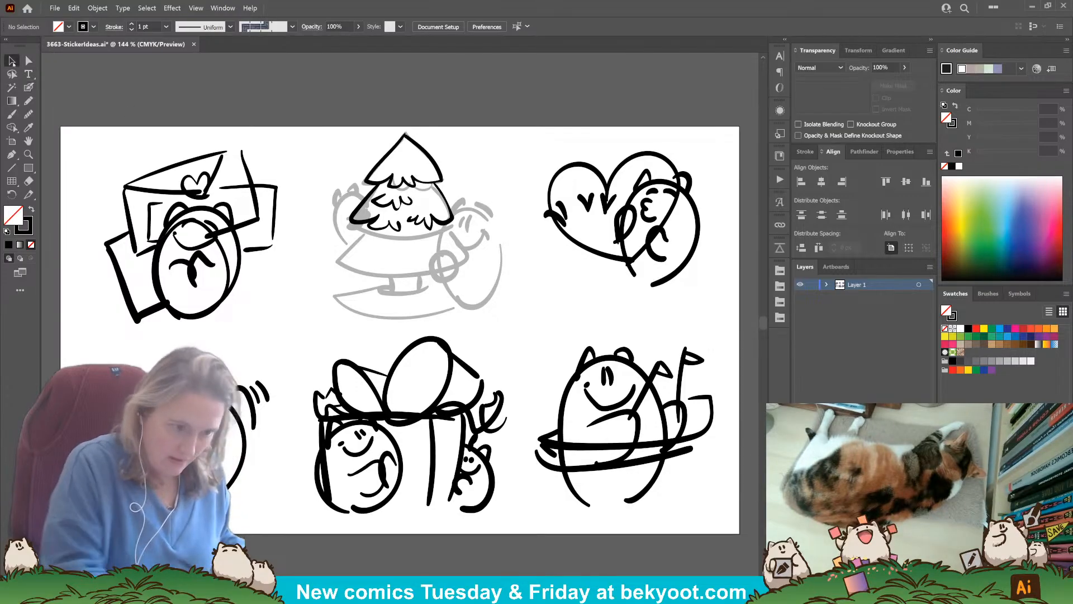
{"action": "left_click_drag", "start_coordinate": [347, 115], "coordinate": [456, 230]}
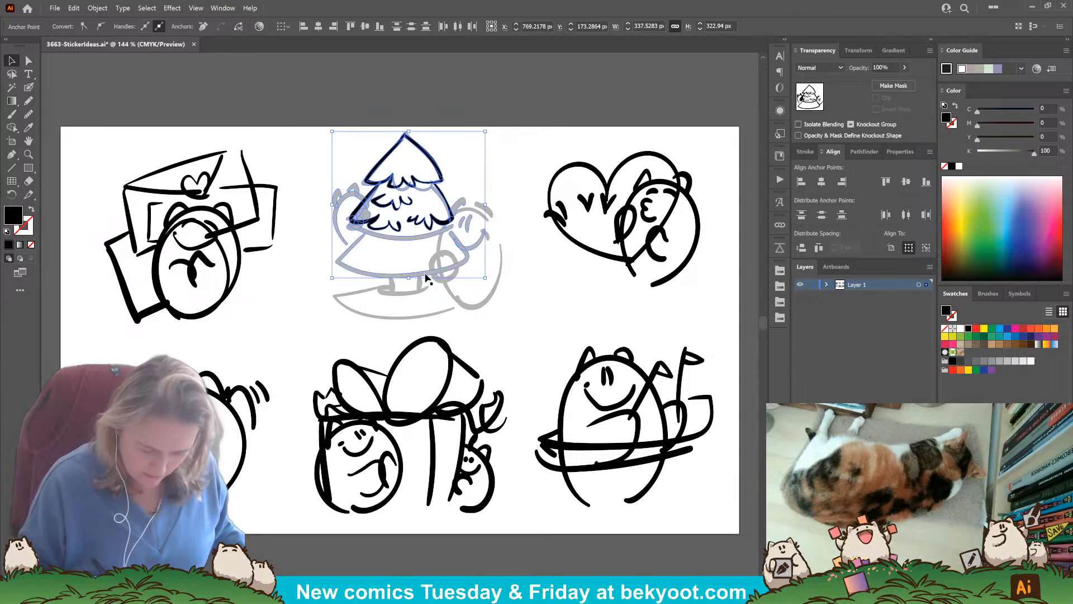
{"action": "left_click", "coordinate": [420, 291], "text": "shift"}
{"action": "left_click", "coordinate": [450, 271]}
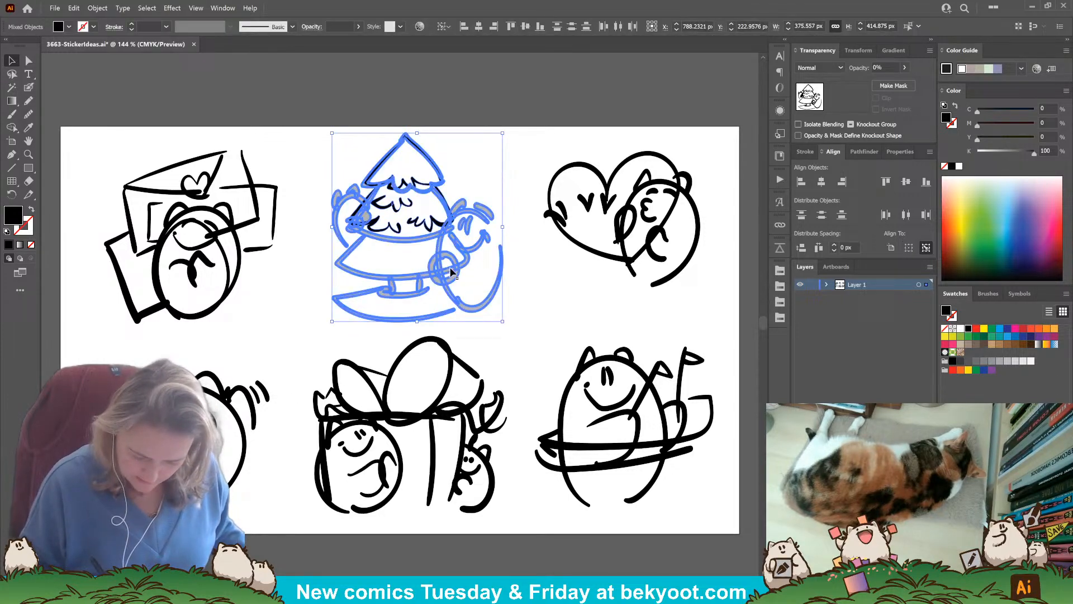
{"action": "left_click", "coordinate": [493, 187]}
{"action": "left_click", "coordinate": [482, 213]}
{"action": "key", "text": "ctrl+2"}
Group all inked tree strokes and open the group in isolation mode.
{"action": "mouse_move", "coordinate": [343, 110]}
{"action": "left_mouse_down"}
{"action": "mouse_move", "coordinate": [395, 159]}
{"action": "mouse_move", "coordinate": [423, 316]}
{"action": "left_mouse_up"}
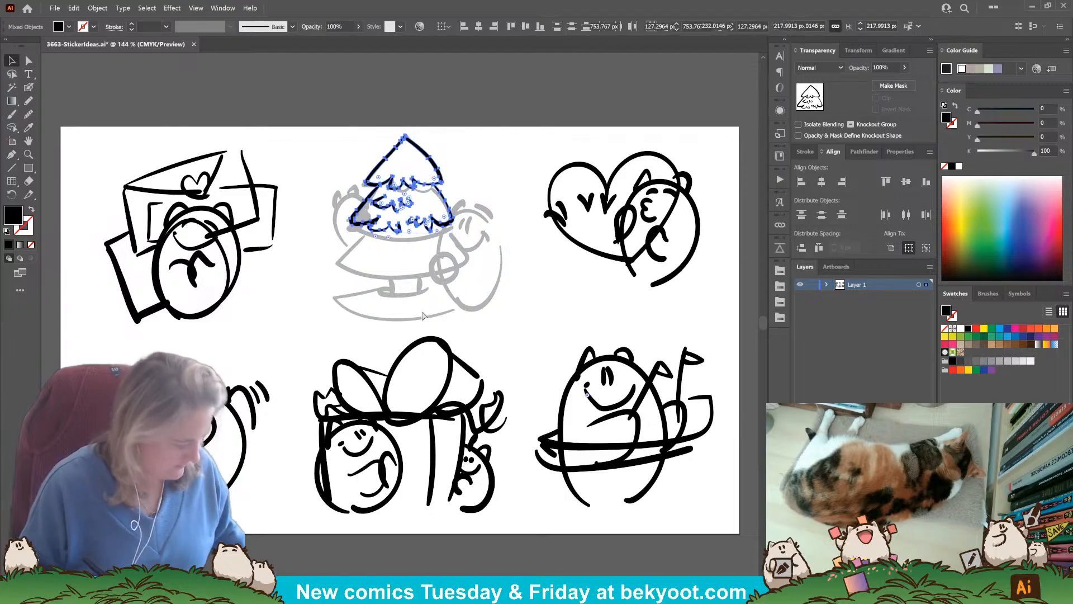
{"action": "key", "text": "ctrl+g"}
{"action": "double_click", "coordinate": [446, 225]}
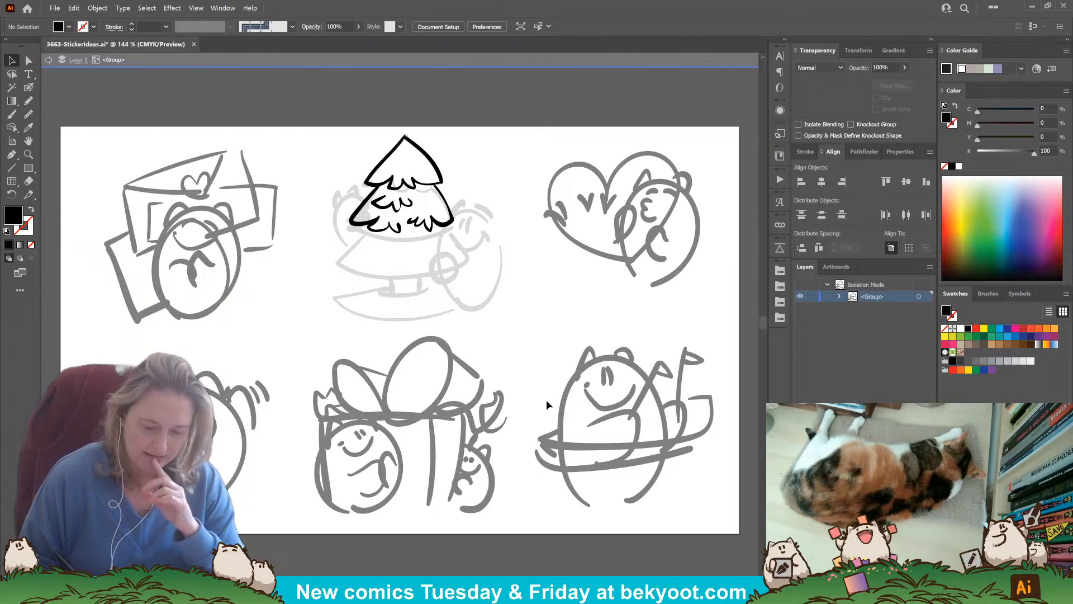
Add a jagged branch tip at the second tier's upper right and trim the old outline beside it.
{"action": "key", "text": "shift+b"}
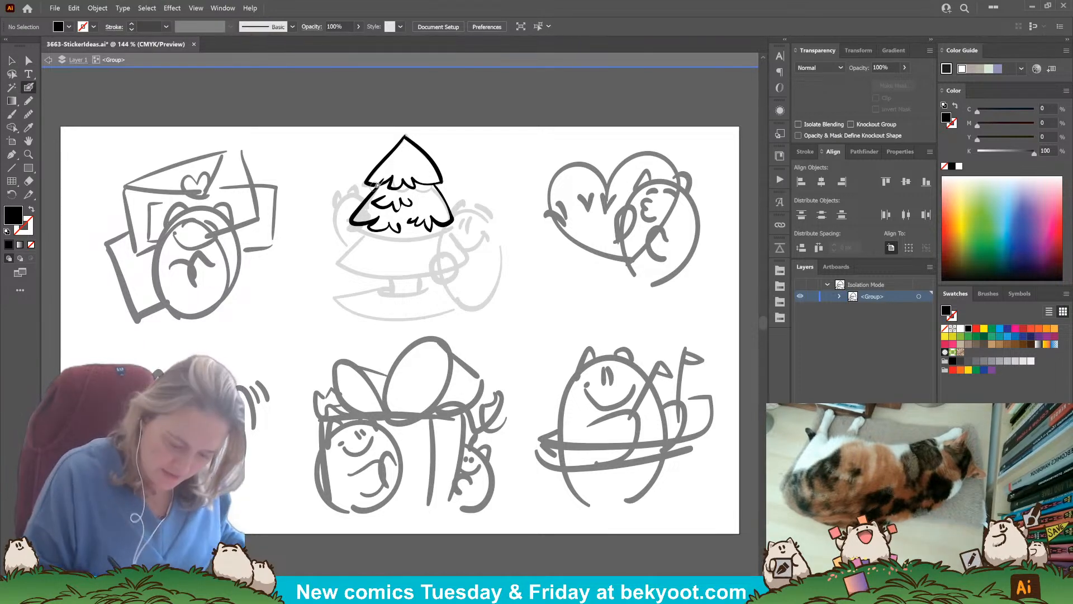
{"action": "key", "text": "shift+x"}
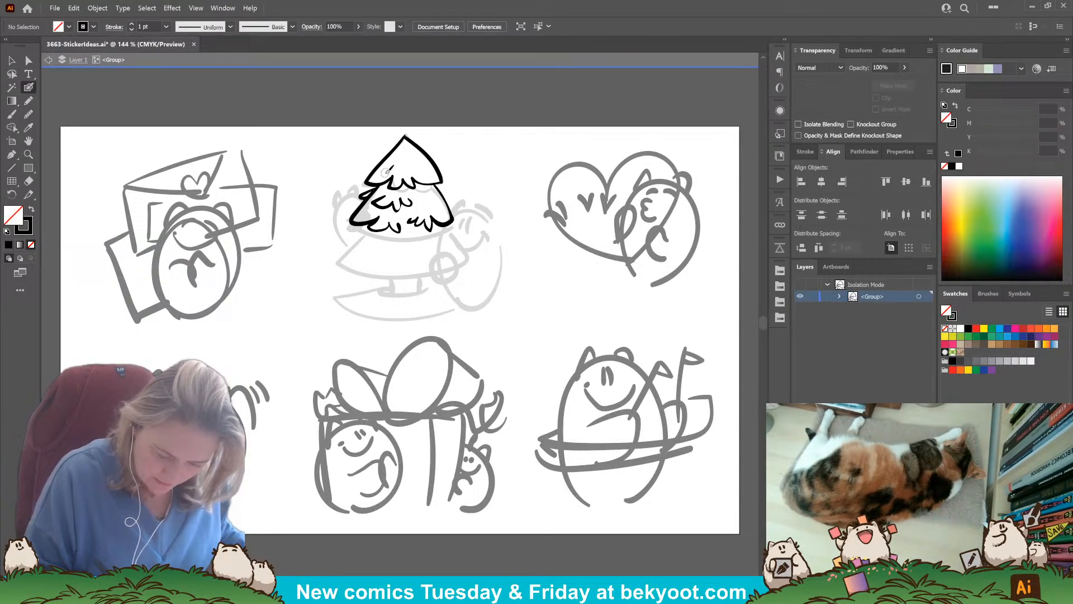
{"action": "left_click_drag", "start_coordinate": [440, 182], "coordinate": [451, 223]}
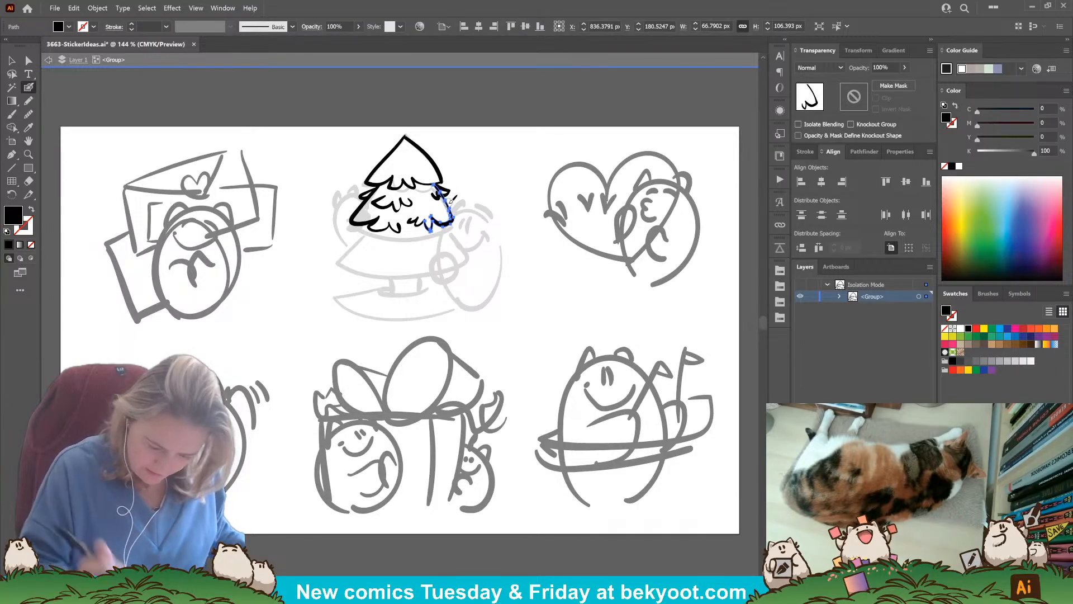
{"action": "left_click_drag", "start_coordinate": [435, 184], "coordinate": [445, 193]}
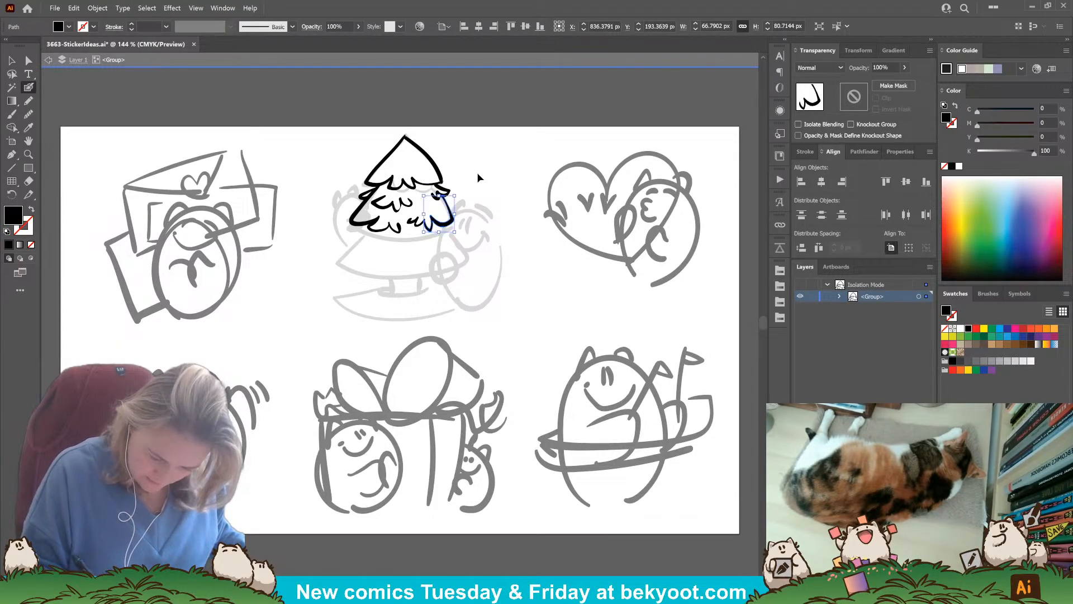
{"action": "left_click", "coordinate": [477, 173], "text": "ctrl"}
Add a pointed branch tip at the second tier's upper left, replacing the straight outline there.
{"action": "left_click", "coordinate": [360, 211], "text": "ctrl"}
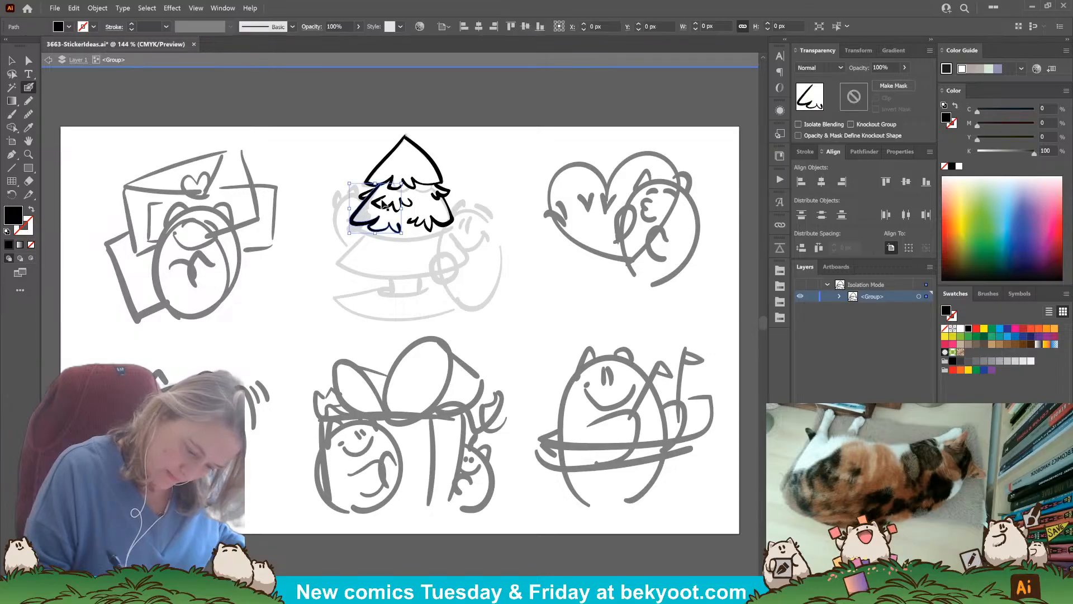
{"action": "left_click_drag", "start_coordinate": [373, 191], "coordinate": [389, 187]}
{"action": "left_click", "coordinate": [509, 172], "text": "ctrl"}
{"action": "left_click_drag", "start_coordinate": [494, 190], "coordinate": [513, 235]}
{"action": "left_click_drag", "start_coordinate": [425, 172], "coordinate": [418, 175]}
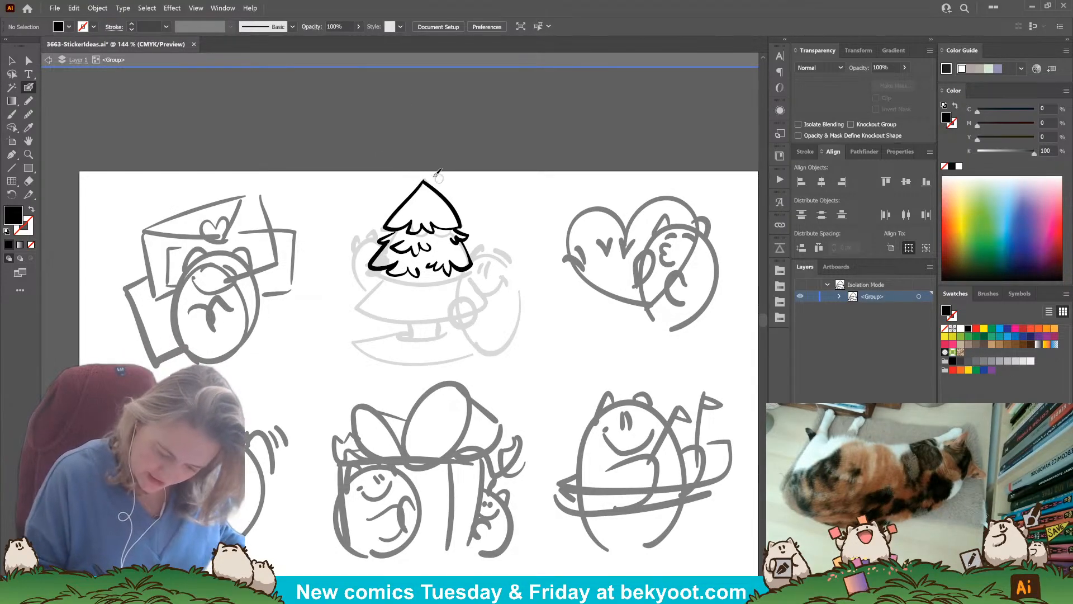
{"action": "key", "text": "shift+x"}
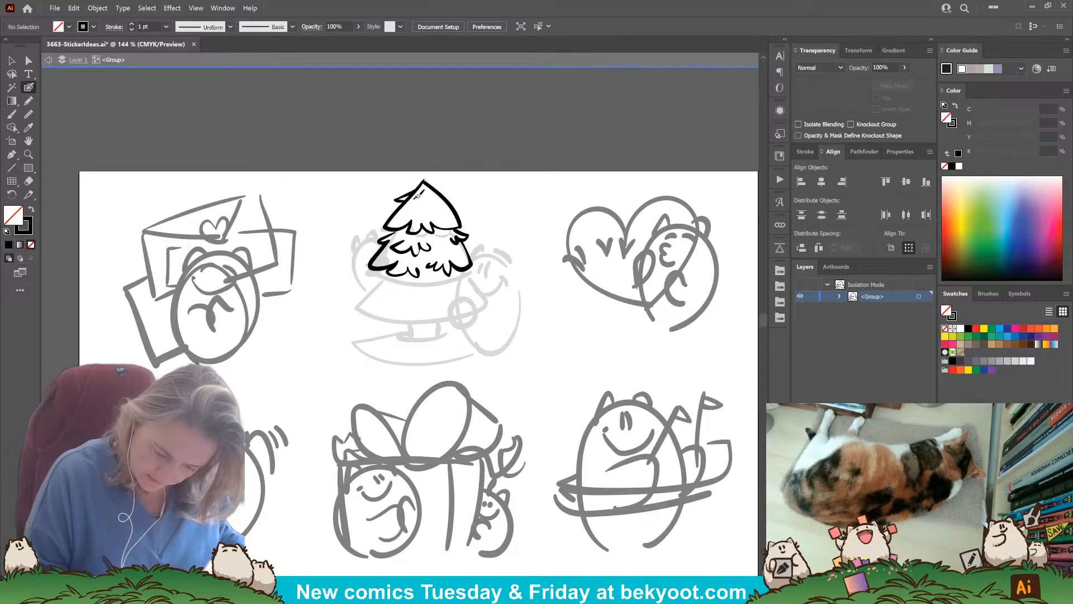
{"action": "left_click_drag", "start_coordinate": [410, 199], "coordinate": [454, 200]}
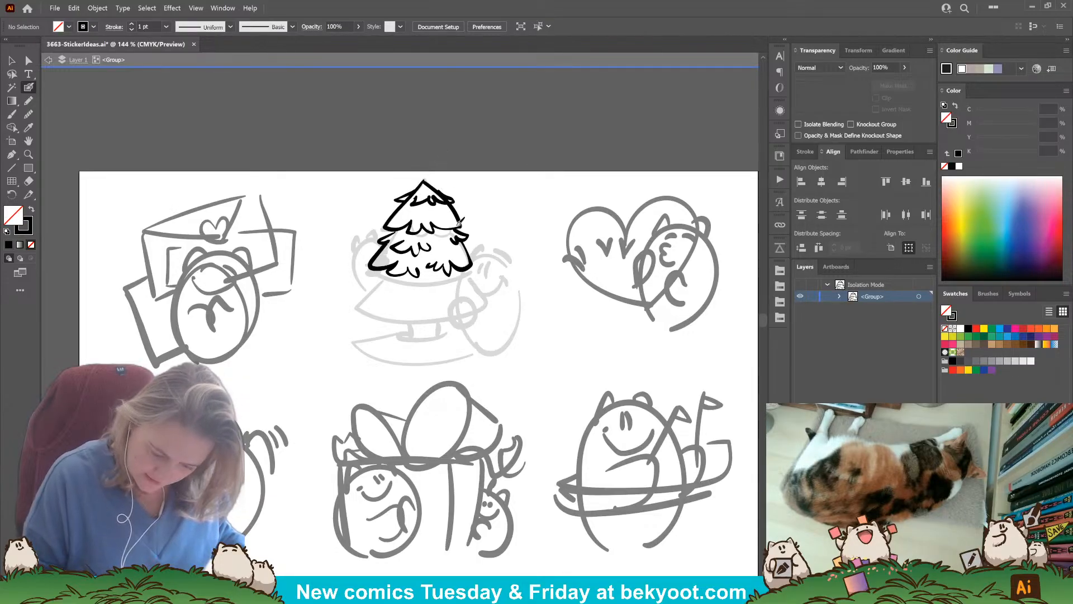
{"action": "key", "text": "ctrl+z"}
{"action": "key", "text": "ctrl+z"}
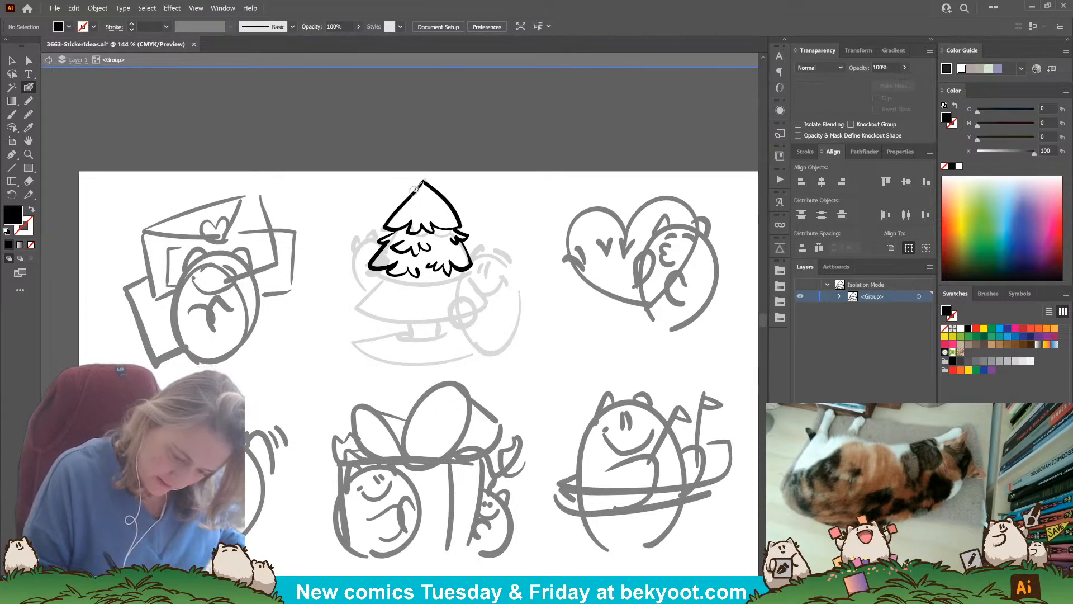
Add a small jagged tier around the treetop with flared branch tips on both sides and trim the old outline.
{"action": "mouse_move", "coordinate": [399, 197]}
{"action": "left_mouse_down"}
{"action": "mouse_move", "coordinate": [424, 187]}
{"action": "mouse_move", "coordinate": [398, 201]}
{"action": "mouse_move", "coordinate": [430, 198]}
{"action": "mouse_move", "coordinate": [407, 242]}
{"action": "left_mouse_up"}
{"action": "key", "text": "ctrl+z"}
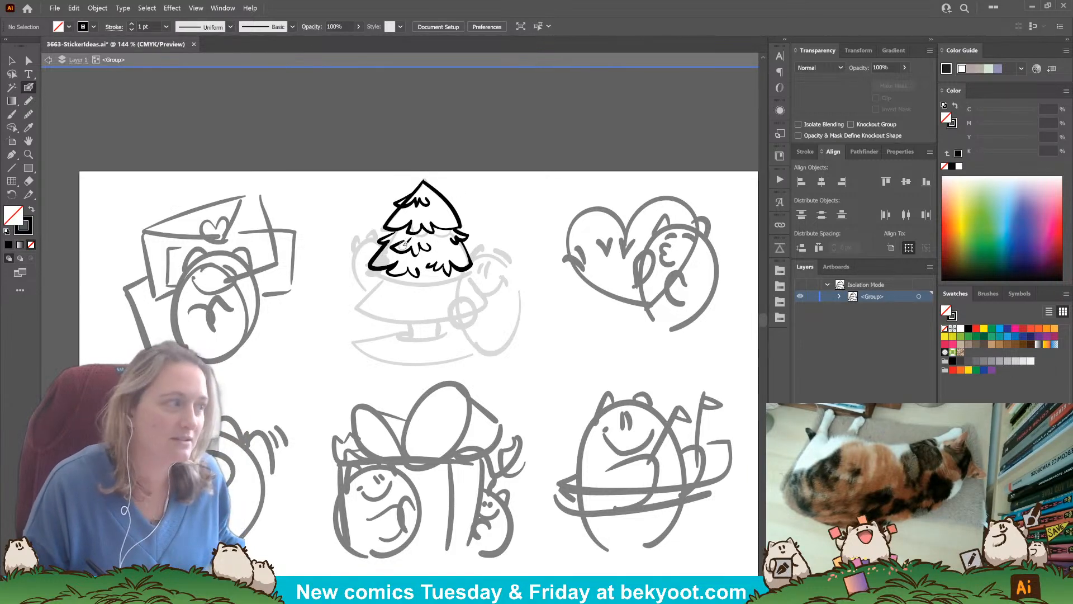
{"action": "mouse_move", "coordinate": [437, 186]}
{"action": "left_mouse_down"}
{"action": "mouse_move", "coordinate": [453, 191]}
{"action": "mouse_move", "coordinate": [436, 203]}
{"action": "left_mouse_up"}
{"action": "left_click", "coordinate": [455, 211], "text": "ctrl"}
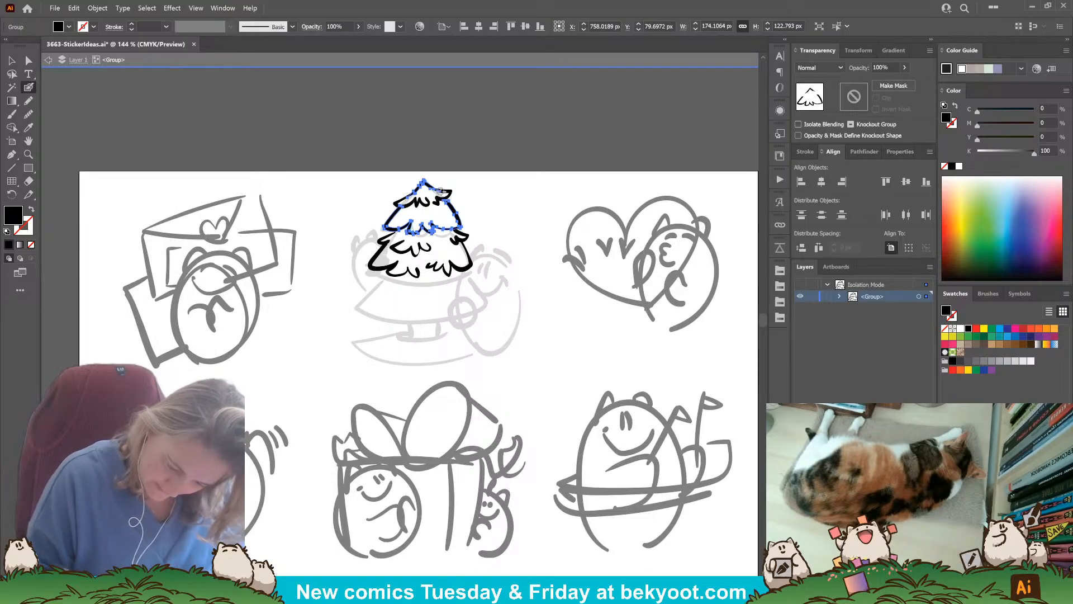
{"action": "left_click", "coordinate": [497, 200], "text": "ctrl"}
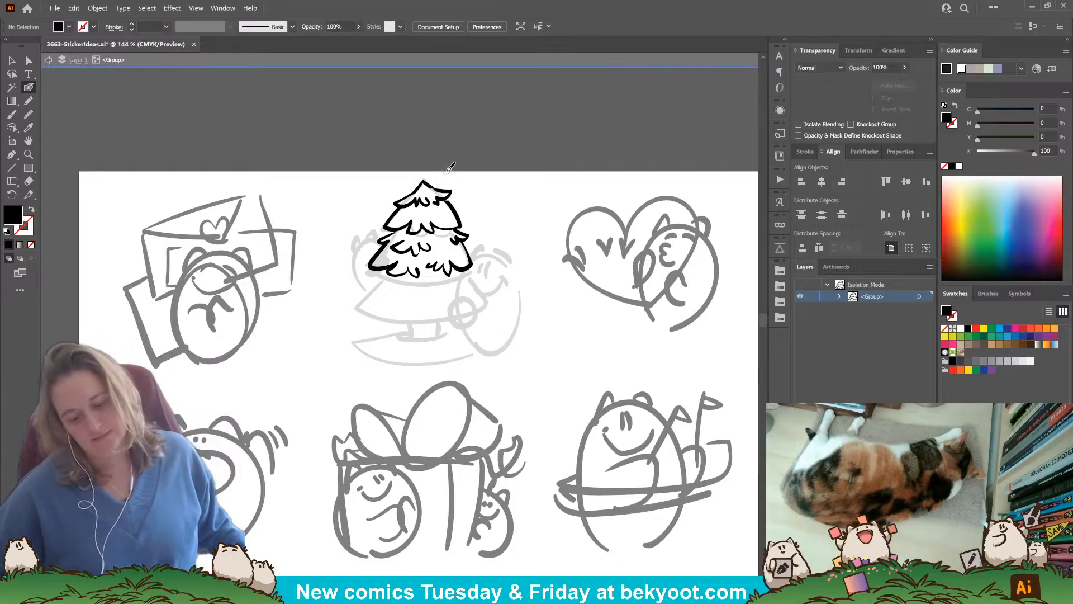
Reshape the anchor points of the upper tier's right outline so it tapers smoothly into the treetop's branch tip.
{"action": "scroll", "coordinate": [453, 211], "scroll_direction": "up", "scroll_amount": 5}
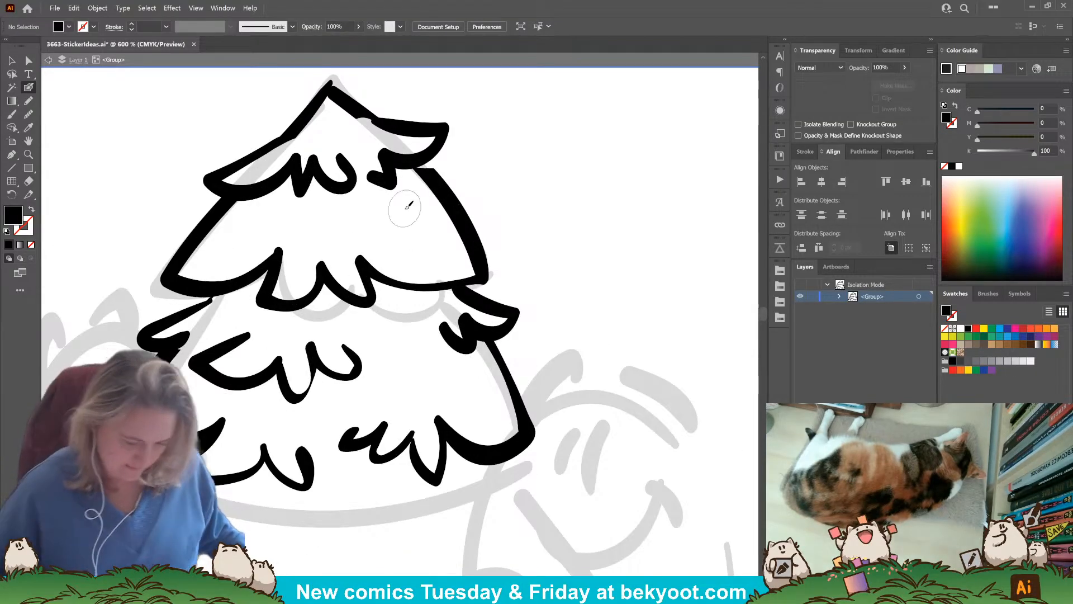
{"action": "left_click", "coordinate": [29, 61]}
{"action": "left_click", "coordinate": [433, 183]}
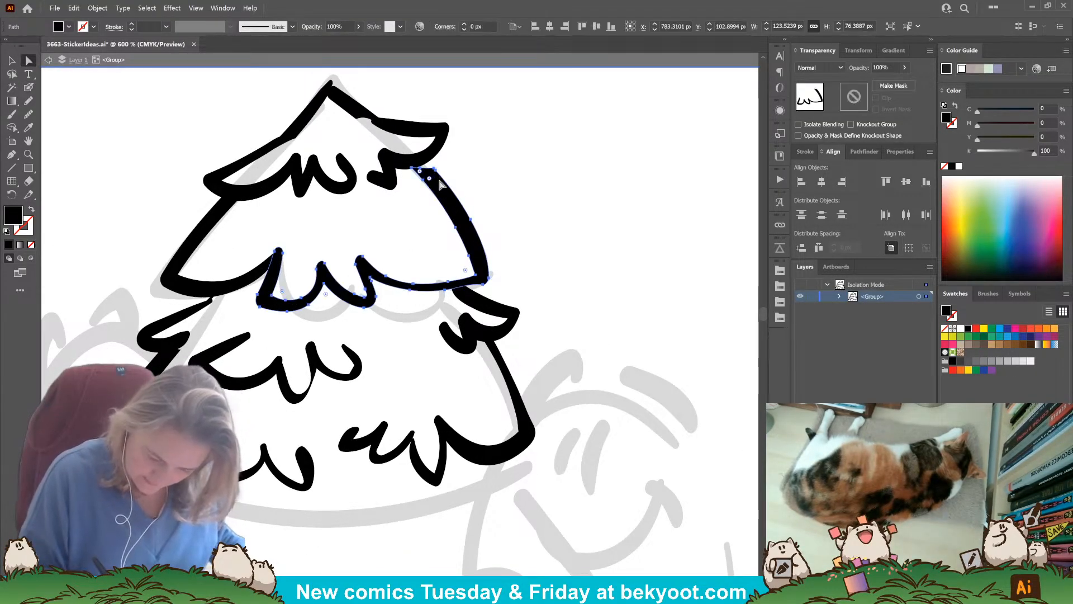
{"action": "left_click", "coordinate": [415, 163]}
{"action": "left_click_drag", "start_coordinate": [415, 163], "coordinate": [429, 169]}
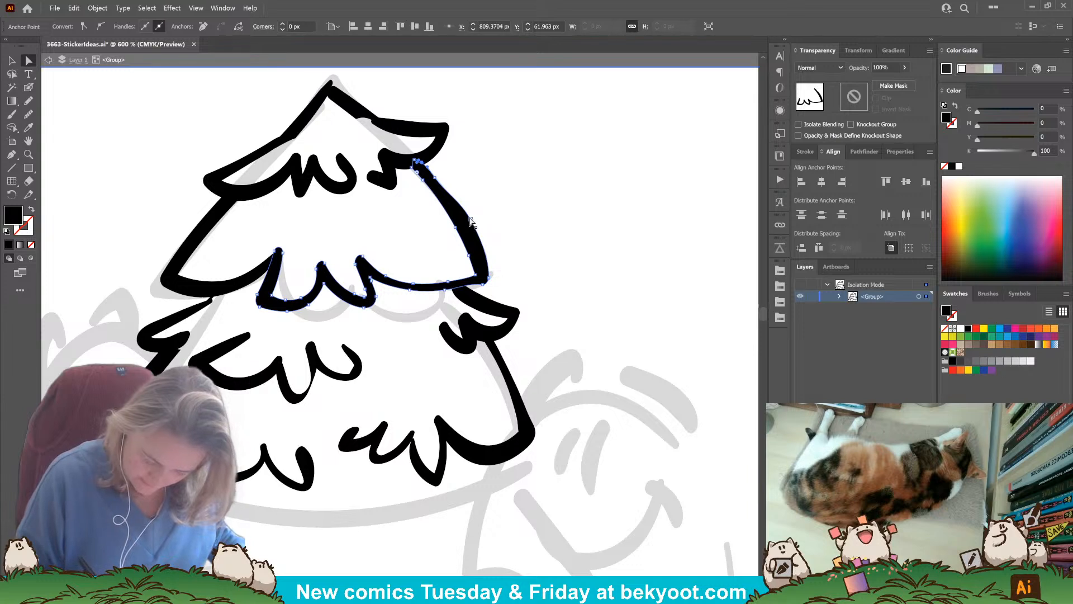
{"action": "left_click", "coordinate": [490, 259]}
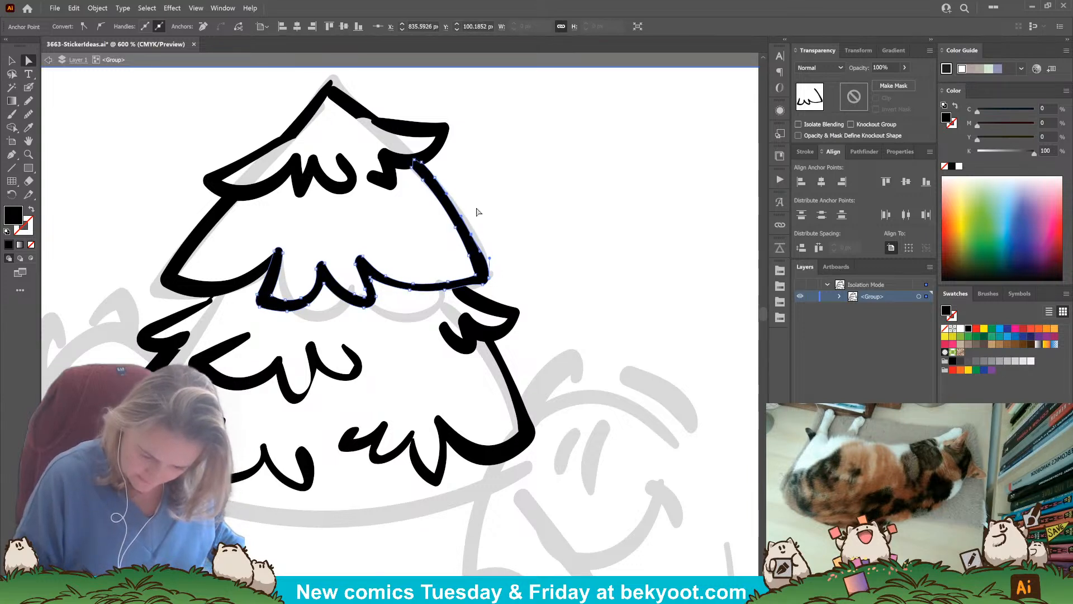
{"action": "left_click", "coordinate": [493, 192]}
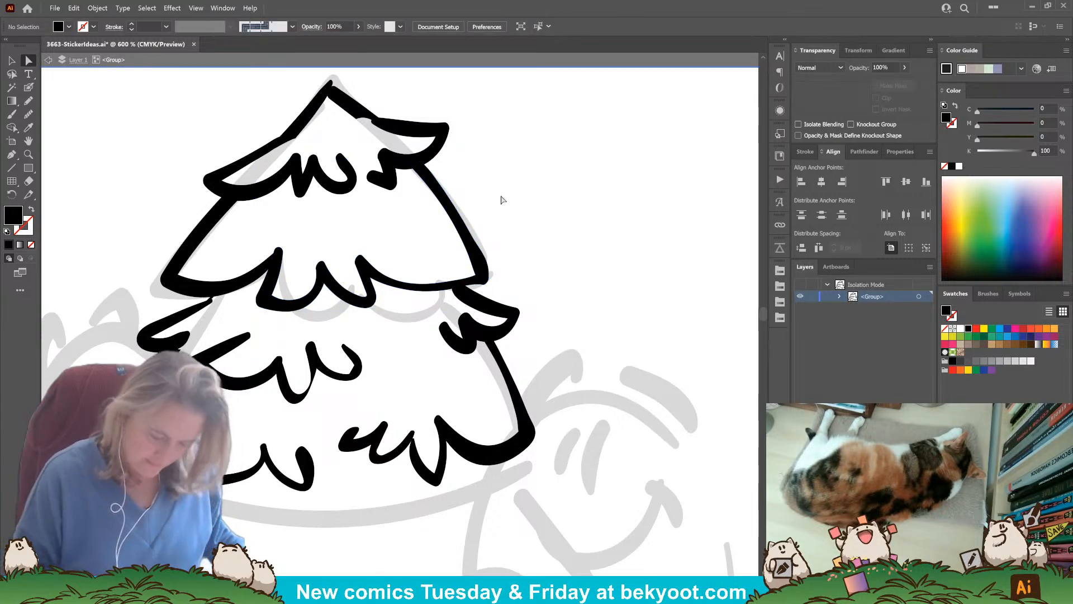
Adjust the inner anchor point of the treetop's right slope to smooth its curve and thickness.
{"action": "left_click", "coordinate": [374, 127]}
{"action": "left_click", "coordinate": [349, 116]}
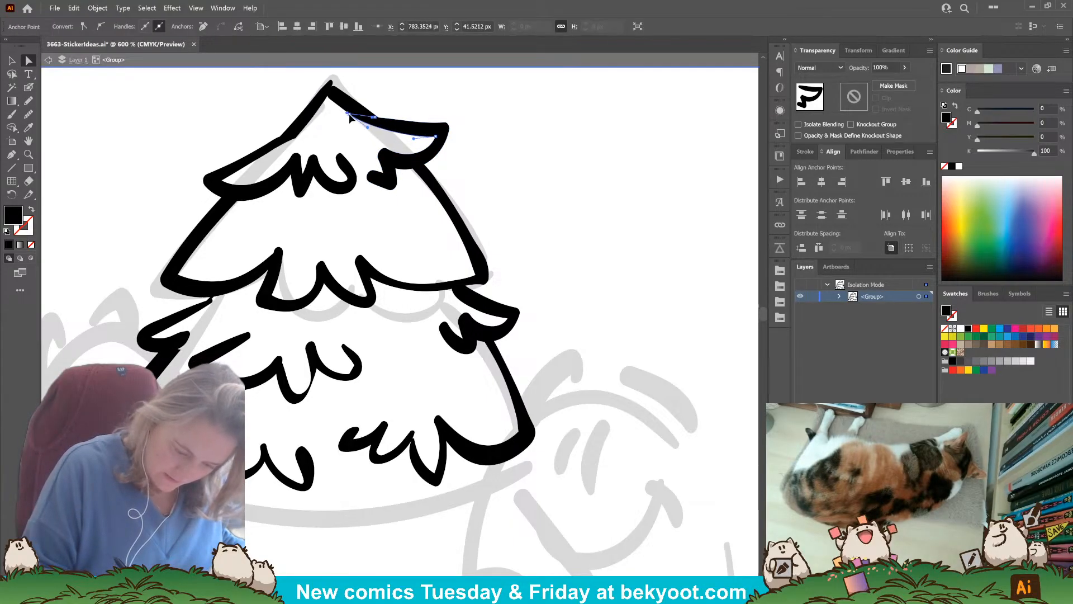
{"action": "left_click_drag", "start_coordinate": [349, 116], "coordinate": [369, 136]}
{"action": "left_click", "coordinate": [412, 96], "text": "ctrl"}
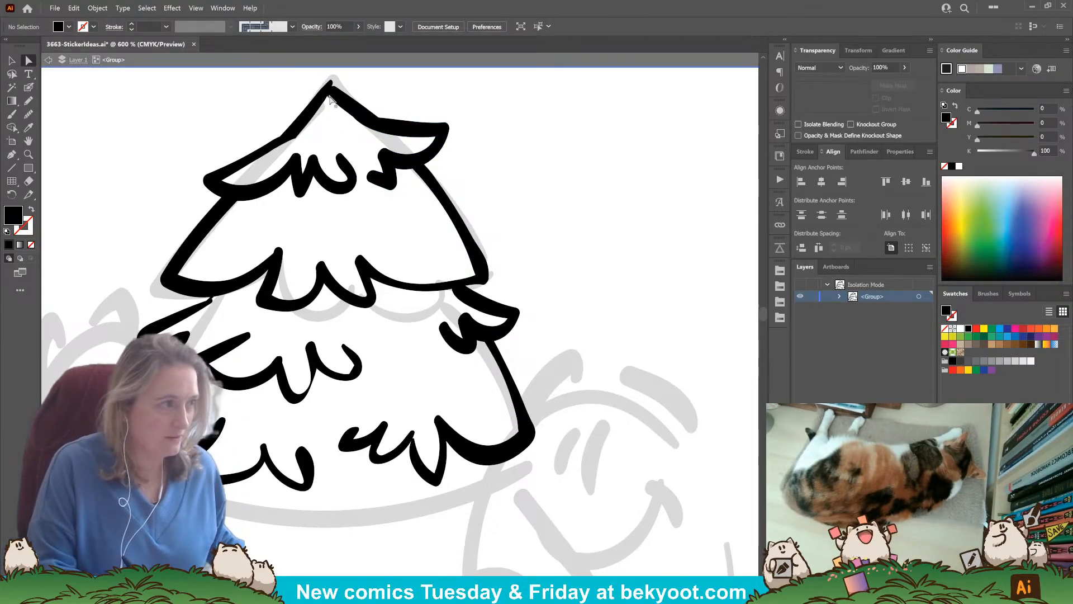
Ink a pointed branch tip at the upper left of the tree's third tier with the Blob Brush.
{"action": "left_click_drag", "start_coordinate": [359, 423], "coordinate": [431, 327]}
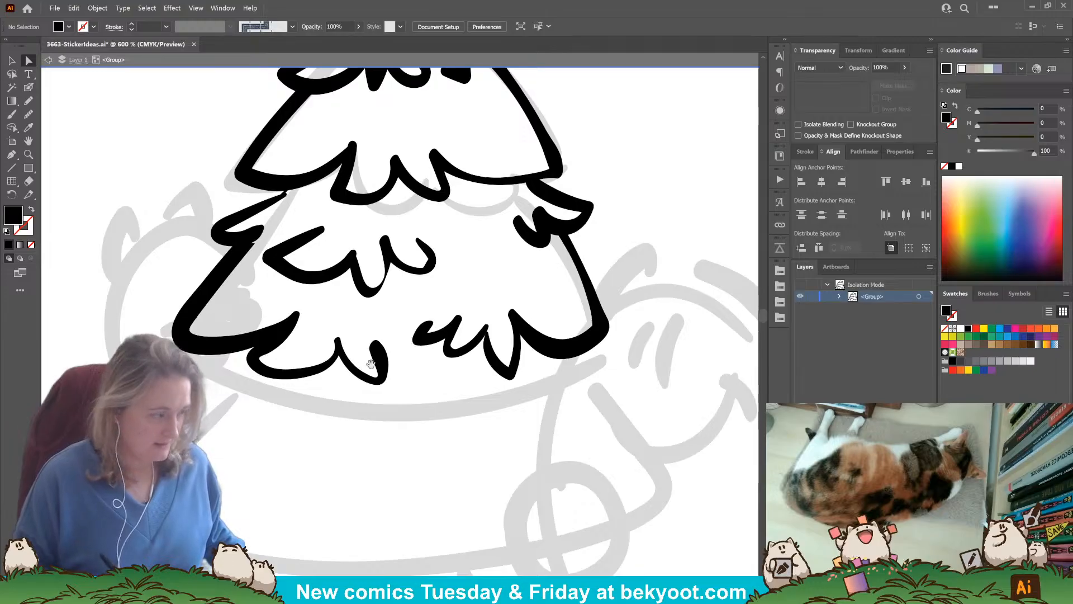
{"action": "mouse_move", "coordinate": [376, 366]}
{"action": "left_mouse_down"}
{"action": "mouse_move", "coordinate": [408, 344]}
{"action": "mouse_move", "coordinate": [392, 349]}
{"action": "left_mouse_up"}
{"action": "left_click", "coordinate": [28, 87]}
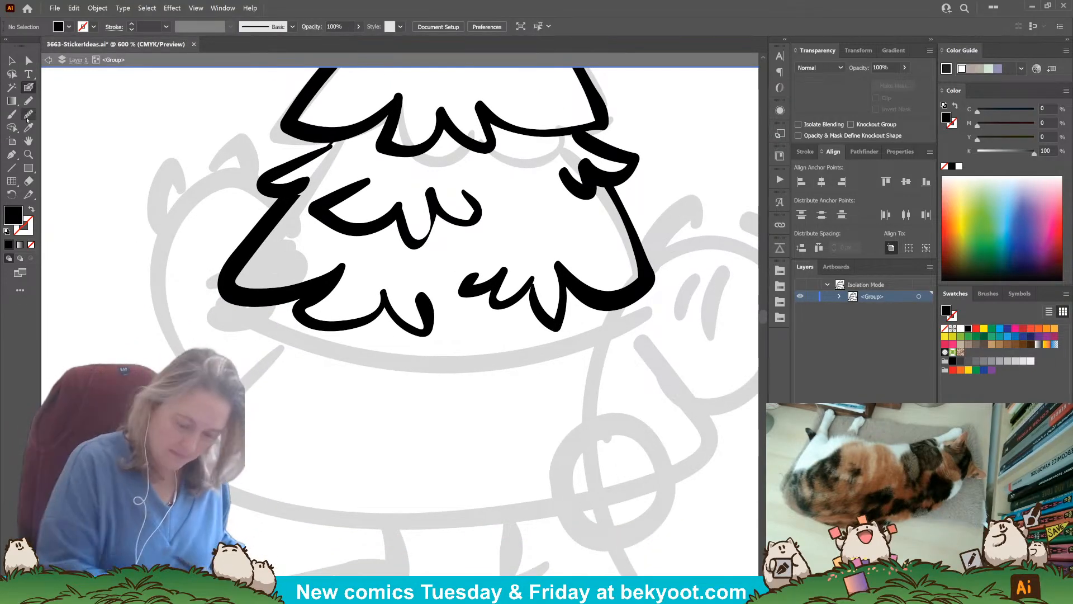
{"action": "mouse_move", "coordinate": [285, 300]}
{"action": "left_mouse_down"}
{"action": "mouse_move", "coordinate": [264, 323]}
{"action": "mouse_move", "coordinate": [260, 442]}
{"action": "left_mouse_up"}
{"action": "key", "text": "ctrl+z"}
{"action": "mouse_move", "coordinate": [272, 334]}
{"action": "left_mouse_down"}
{"action": "mouse_move", "coordinate": [223, 362]}
{"action": "mouse_move", "coordinate": [246, 377]}
{"action": "left_mouse_up"}
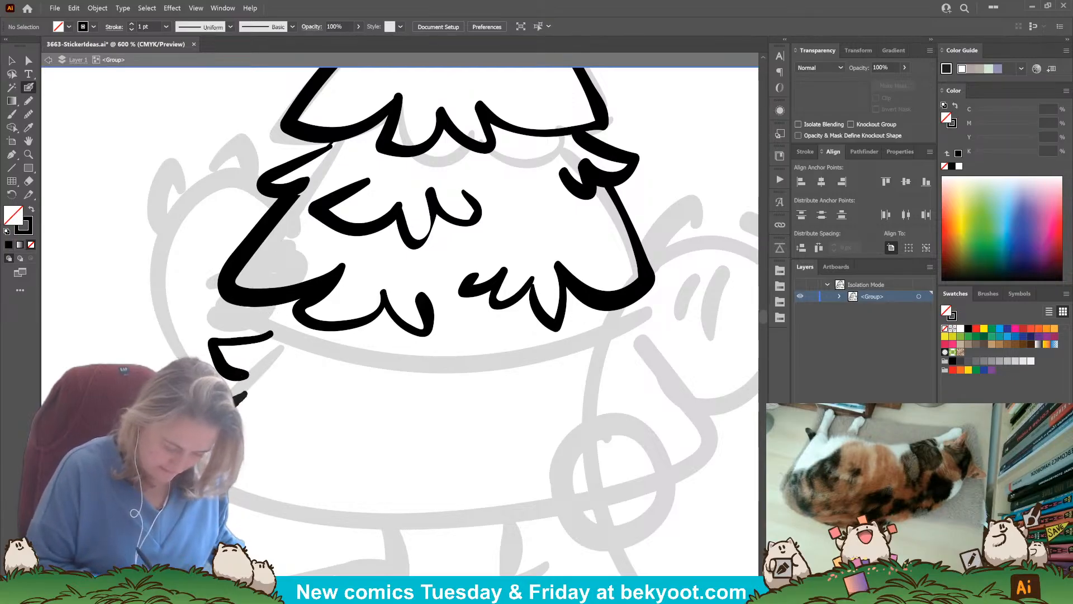
Ink the bottom tier's left slope and a row of pointed needles along its lower edge with the Blob Brush.
{"action": "mouse_move", "coordinate": [225, 492]}
{"action": "left_mouse_down"}
{"action": "mouse_move", "coordinate": [288, 451]}
{"action": "mouse_move", "coordinate": [338, 503]}
{"action": "mouse_move", "coordinate": [400, 489]}
{"action": "left_mouse_up"}
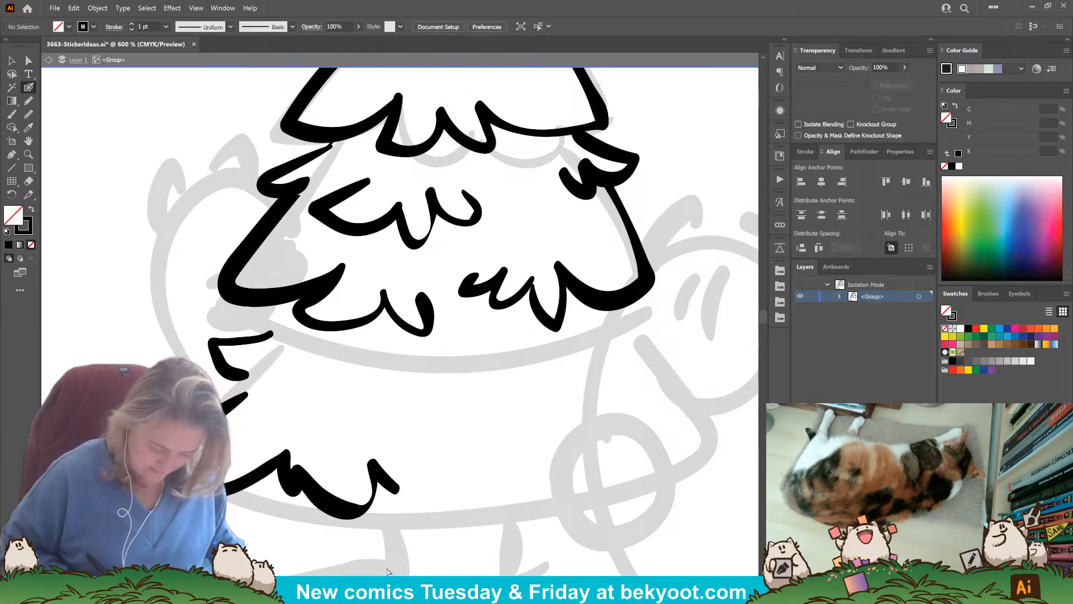
{"action": "key", "text": "ctrl+z"}
{"action": "left_click_drag", "start_coordinate": [230, 403], "coordinate": [270, 374]}
{"action": "mouse_move", "coordinate": [242, 497]}
{"action": "left_mouse_down"}
{"action": "mouse_move", "coordinate": [274, 465]}
{"action": "mouse_move", "coordinate": [302, 463]}
{"action": "left_mouse_up"}
{"action": "left_click_drag", "start_coordinate": [364, 492], "coordinate": [369, 485]}
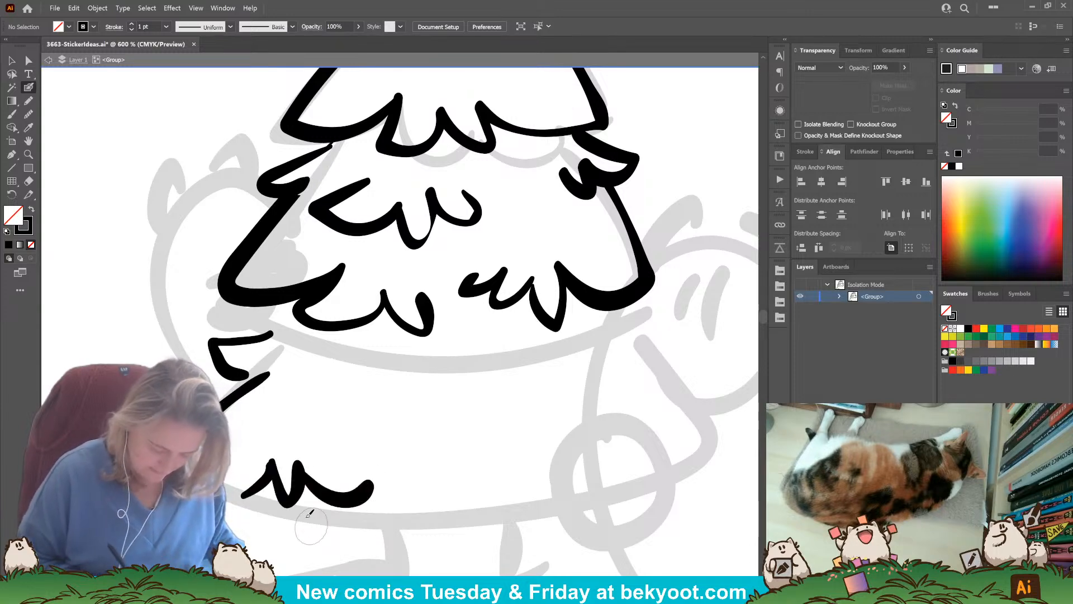
{"action": "key", "text": "Return"}
{"action": "key", "text": "Escape"}
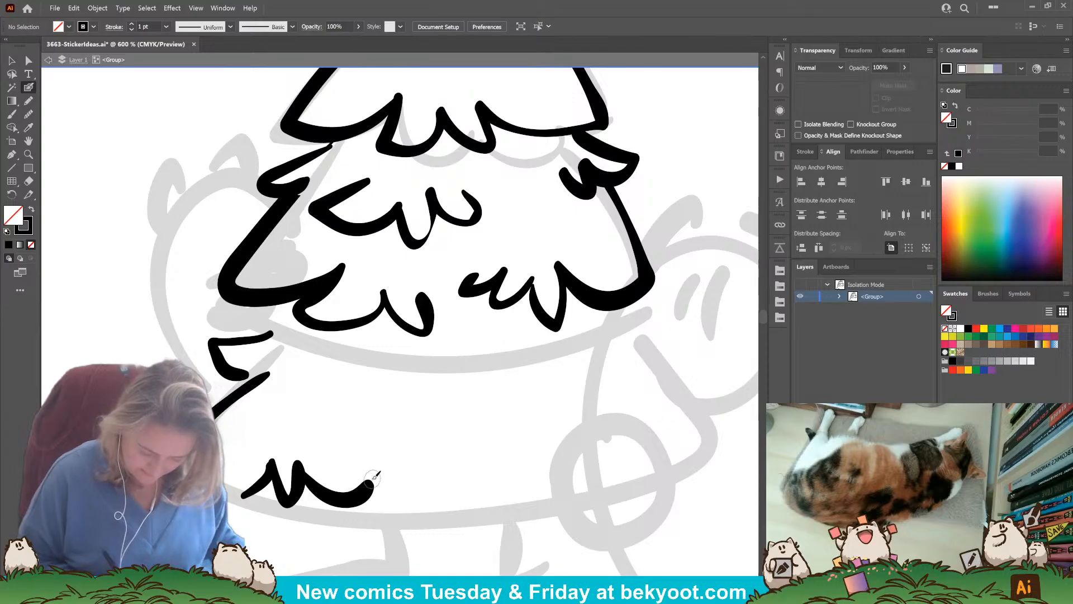
{"action": "mouse_move", "coordinate": [370, 484]}
{"action": "left_mouse_down"}
{"action": "mouse_move", "coordinate": [386, 501]}
{"action": "mouse_move", "coordinate": [410, 499]}
{"action": "mouse_move", "coordinate": [403, 466]}
{"action": "mouse_move", "coordinate": [480, 479]}
{"action": "left_mouse_up"}
{"action": "left_click_drag", "start_coordinate": [512, 516], "coordinate": [473, 494]}
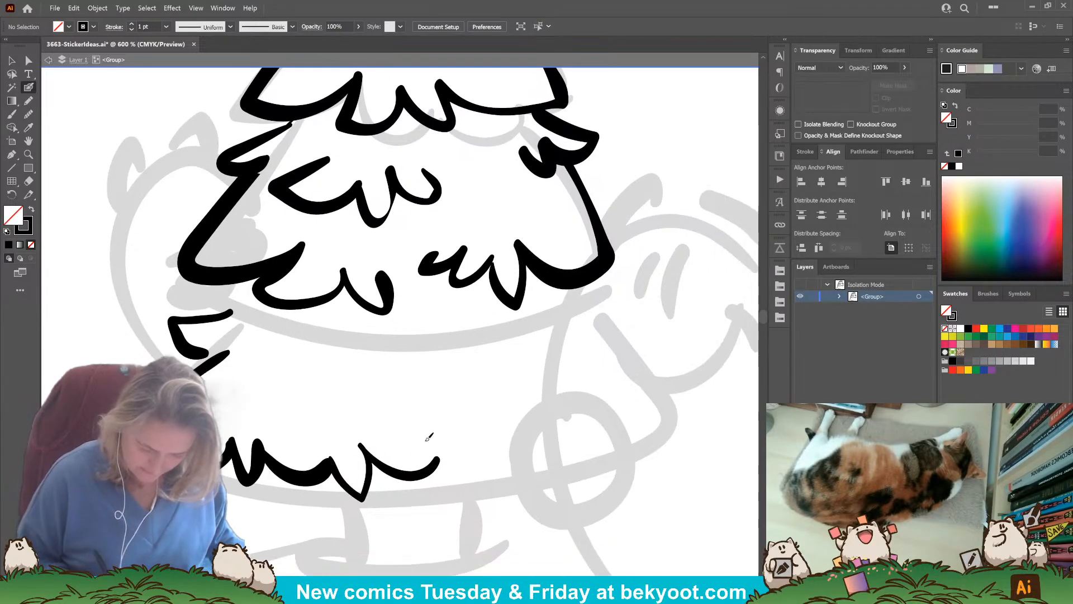
Ink a small pointed branch tip joining the middle tier's lower left corner to the bottom tier.
{"action": "left_click_drag", "start_coordinate": [254, 274], "coordinate": [209, 316]}
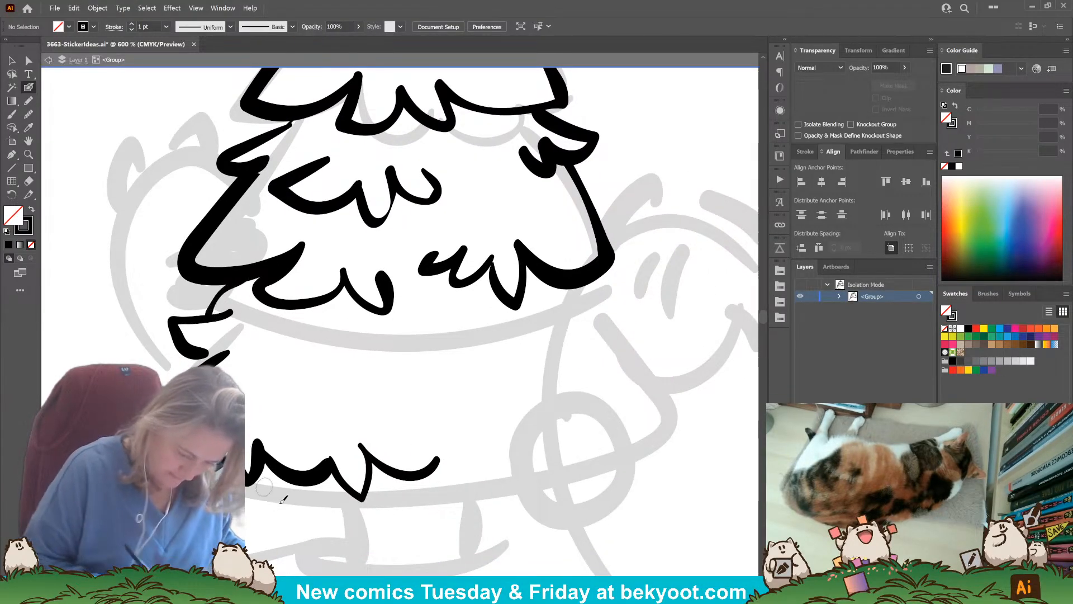
{"action": "key", "text": "ctrl+z"}
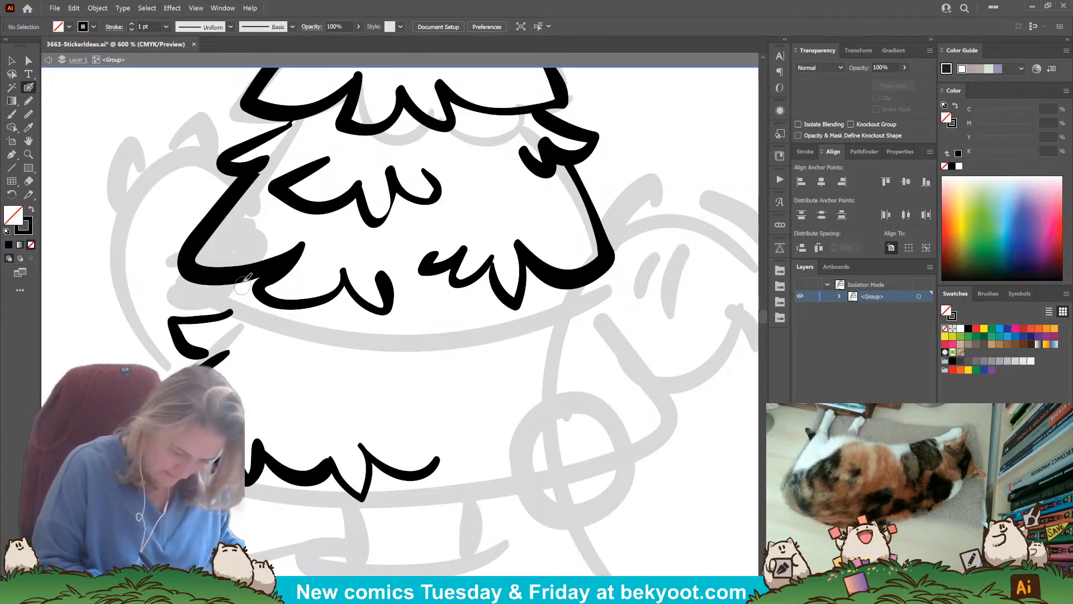
{"action": "mouse_move", "coordinate": [245, 279]}
{"action": "left_mouse_down"}
{"action": "mouse_move", "coordinate": [240, 323]}
{"action": "mouse_move", "coordinate": [253, 305]}
{"action": "mouse_move", "coordinate": [206, 299]}
{"action": "mouse_move", "coordinate": [246, 277]}
{"action": "left_mouse_up"}
{"action": "key", "text": "ctrl+z"}
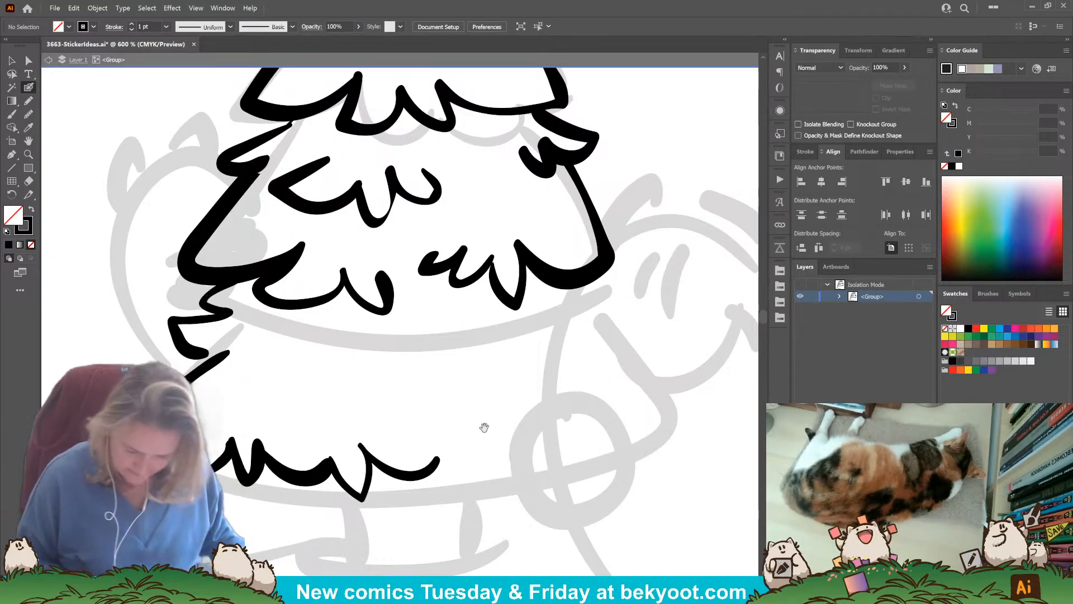
Ink the bottom tier's right side with a flared branch tip, a curved slope and a jagged lower right edge.
{"action": "left_click_drag", "start_coordinate": [486, 427], "coordinate": [468, 418]}
{"action": "mouse_move", "coordinate": [562, 272]}
{"action": "left_mouse_down"}
{"action": "mouse_move", "coordinate": [620, 319]}
{"action": "mouse_move", "coordinate": [620, 331]}
{"action": "mouse_move", "coordinate": [581, 323]}
{"action": "mouse_move", "coordinate": [644, 385]}
{"action": "mouse_move", "coordinate": [648, 422]}
{"action": "left_mouse_up"}
{"action": "mouse_move", "coordinate": [474, 425]}
{"action": "left_mouse_down"}
{"action": "mouse_move", "coordinate": [466, 448]}
{"action": "mouse_move", "coordinate": [481, 500]}
{"action": "mouse_move", "coordinate": [497, 485]}
{"action": "mouse_move", "coordinate": [502, 438]}
{"action": "mouse_move", "coordinate": [548, 471]}
{"action": "mouse_move", "coordinate": [605, 469]}
{"action": "mouse_move", "coordinate": [592, 434]}
{"action": "mouse_move", "coordinate": [565, 412]}
{"action": "mouse_move", "coordinate": [655, 431]}
{"action": "left_mouse_up"}
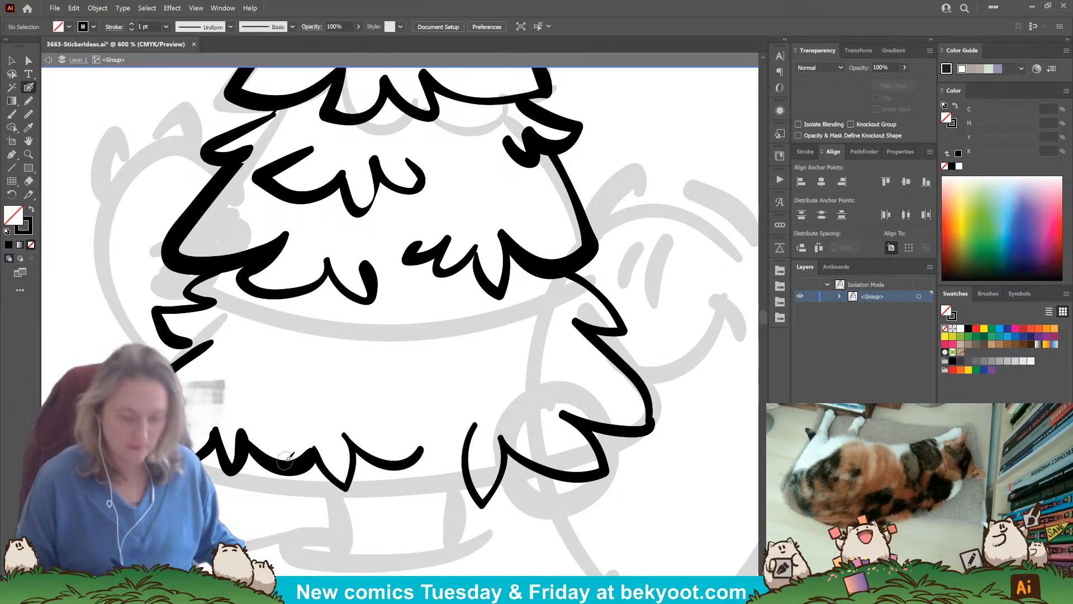
{"action": "left_click_drag", "start_coordinate": [478, 543], "coordinate": [493, 438]}
{"action": "left_click_drag", "start_coordinate": [417, 505], "coordinate": [392, 575]}
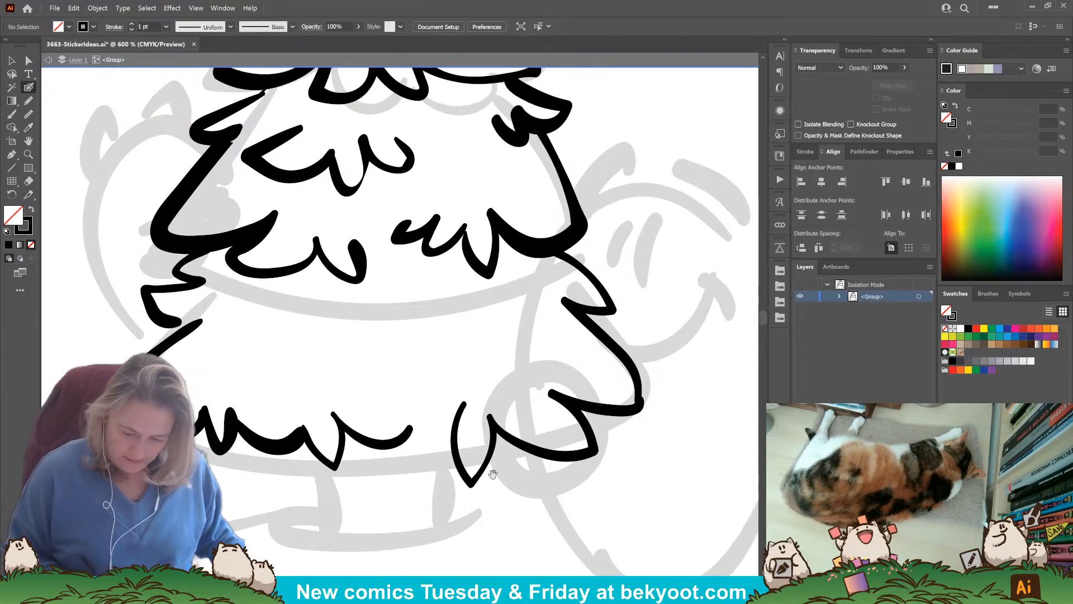
{"action": "left_click_drag", "start_coordinate": [626, 411], "coordinate": [625, 402]}
{"action": "left_click", "coordinate": [676, 424], "text": "ctrl"}
Delete the jagged needle strokes along the left and middle of the bottom tier's lower edge.
{"action": "left_click_drag", "start_coordinate": [438, 517], "coordinate": [502, 494]}
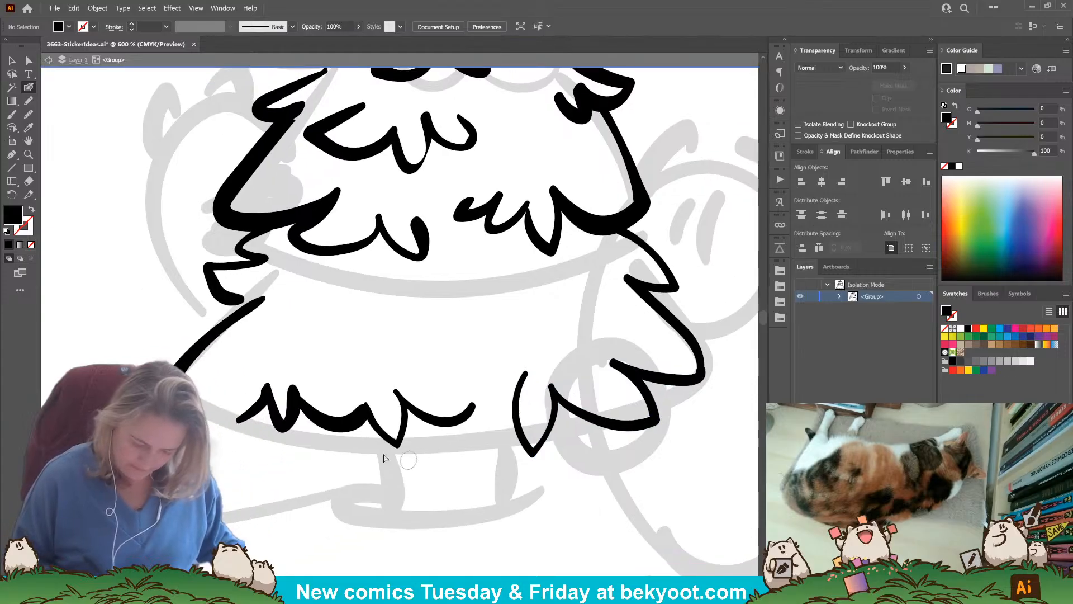
{"action": "left_click", "coordinate": [332, 424], "text": "ctrl"}
{"action": "left_click", "coordinate": [282, 426], "text": "ctrl+shift"}
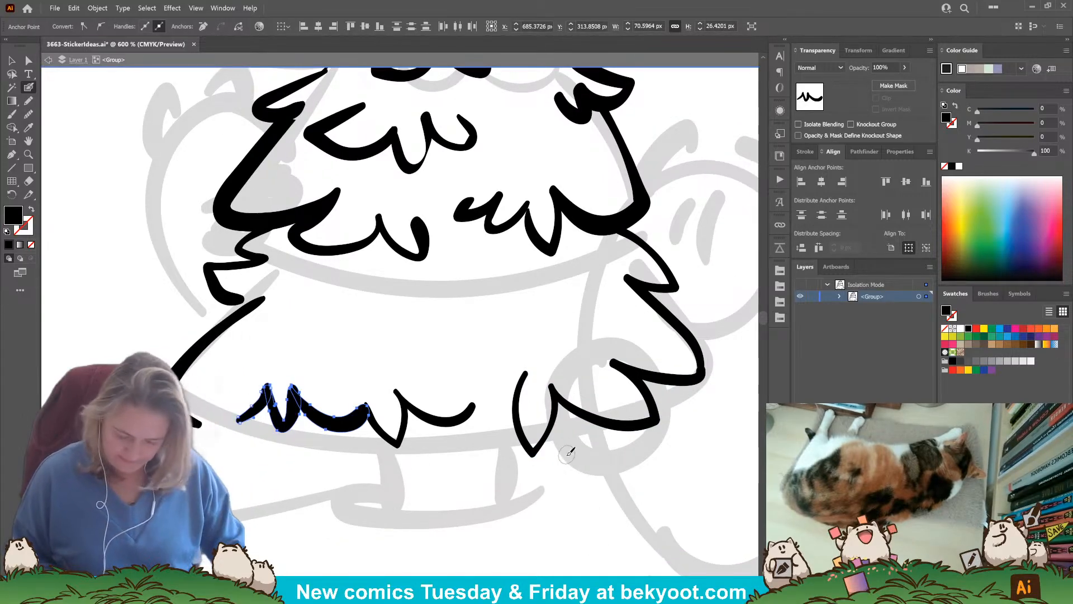
{"action": "key", "text": "Delete"}
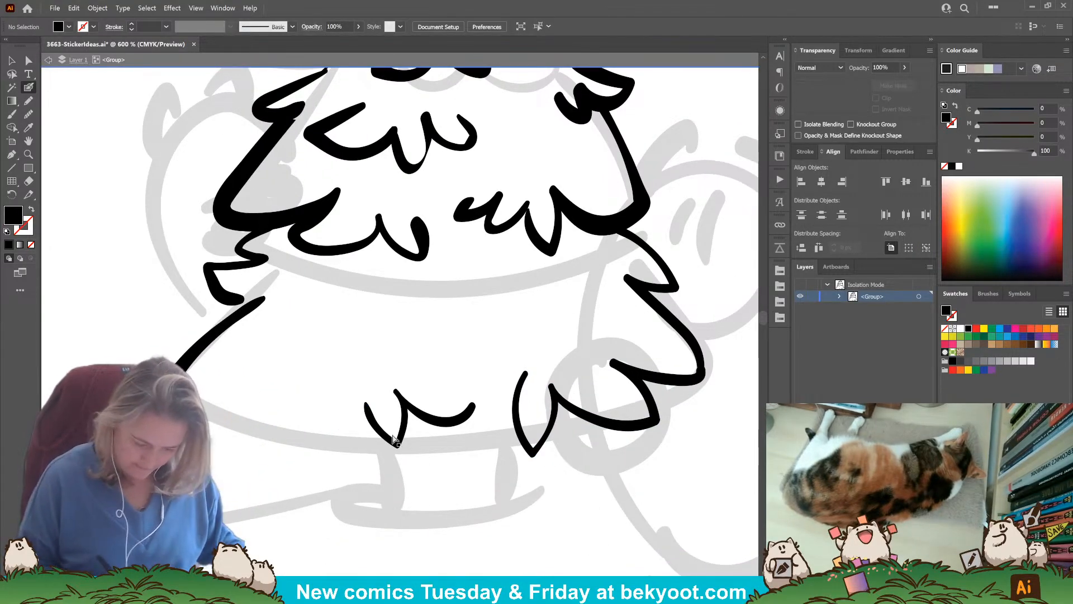
{"action": "left_click", "coordinate": [447, 424], "text": "ctrl"}
{"action": "key", "text": "Delete"}
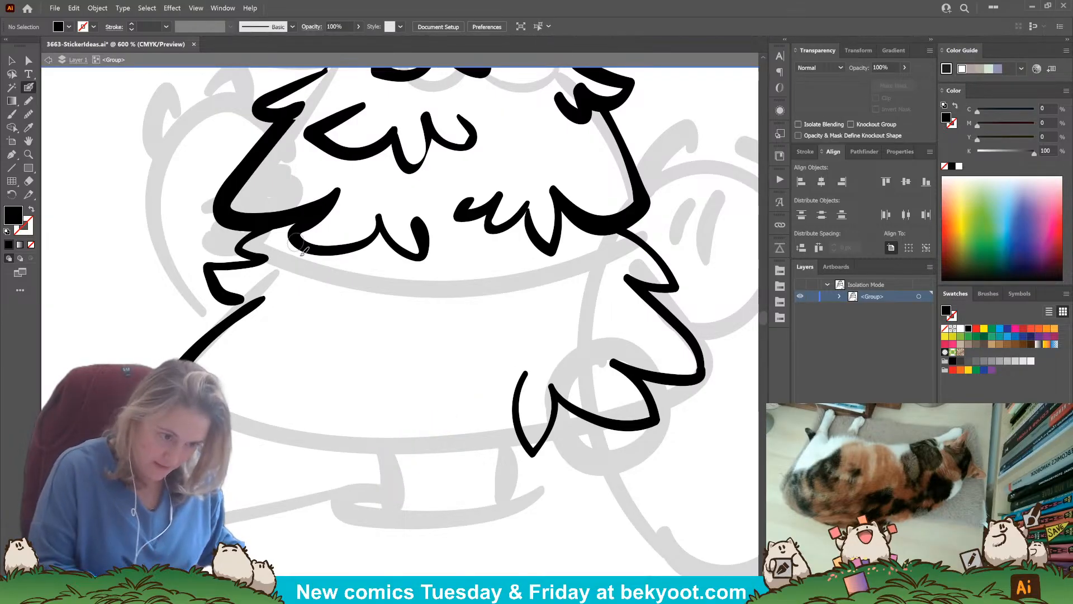
Ink two clusters of pointed needles inside the bottom tier, a thin one on the left and a thicker one on the right.
{"action": "mouse_move", "coordinate": [263, 297]}
{"action": "left_mouse_down"}
{"action": "mouse_move", "coordinate": [242, 361]}
{"action": "mouse_move", "coordinate": [297, 338]}
{"action": "mouse_move", "coordinate": [320, 384]}
{"action": "left_mouse_up"}
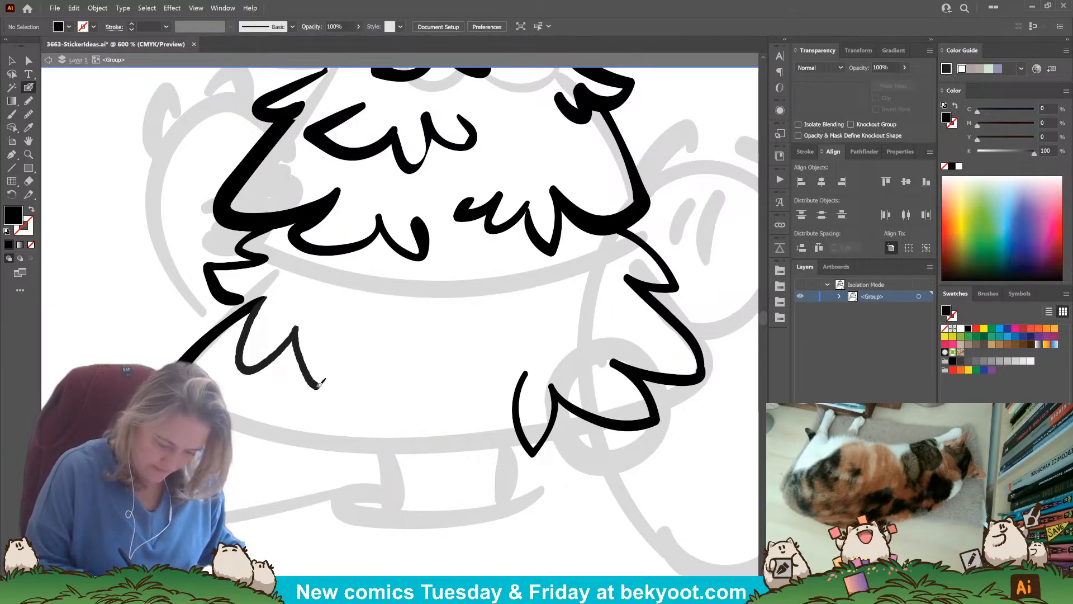
{"action": "key", "text": "ctrl+z"}
{"action": "mouse_move", "coordinate": [307, 303]}
{"action": "left_mouse_down"}
{"action": "mouse_move", "coordinate": [273, 337]}
{"action": "mouse_move", "coordinate": [282, 344]}
{"action": "mouse_move", "coordinate": [328, 320]}
{"action": "mouse_move", "coordinate": [343, 370]}
{"action": "mouse_move", "coordinate": [371, 329]}
{"action": "left_mouse_up"}
{"action": "mouse_move", "coordinate": [465, 318]}
{"action": "left_mouse_down"}
{"action": "mouse_move", "coordinate": [420, 363]}
{"action": "mouse_move", "coordinate": [449, 374]}
{"action": "mouse_move", "coordinate": [494, 327]}
{"action": "mouse_move", "coordinate": [506, 363]}
{"action": "mouse_move", "coordinate": [512, 325]}
{"action": "mouse_move", "coordinate": [561, 327]}
{"action": "mouse_move", "coordinate": [538, 285]}
{"action": "mouse_move", "coordinate": [581, 300]}
{"action": "left_mouse_up"}
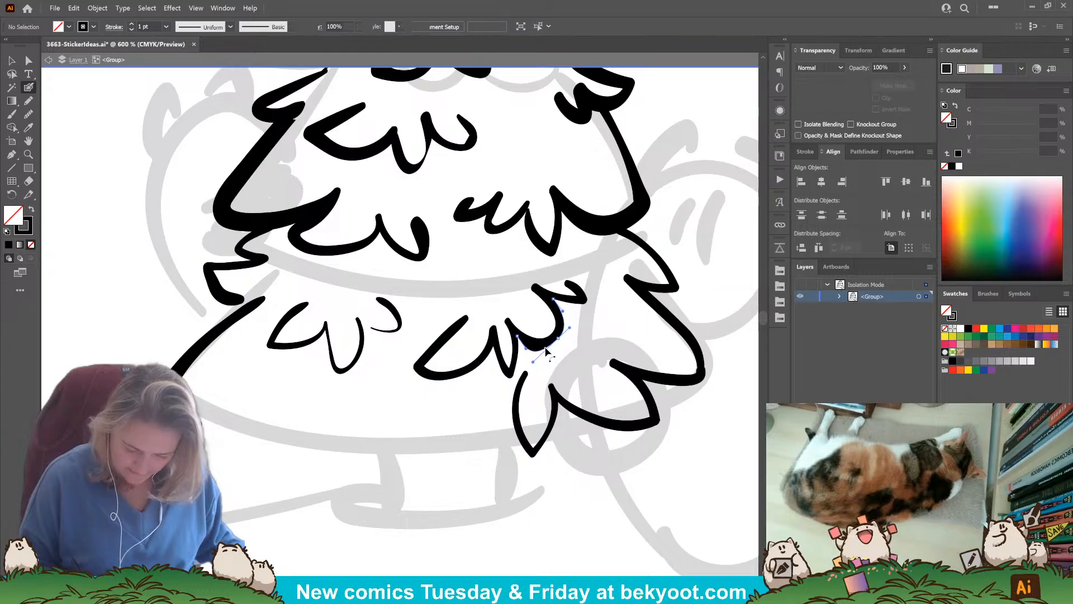
{"action": "left_click_drag", "start_coordinate": [546, 346], "coordinate": [542, 340]}
{"action": "left_click", "coordinate": [407, 444], "text": "ctrl"}
Ink the bottom tier's jagged lower edge from its left corner across to the needles on the right with the Blob Brush.
{"action": "left_click", "coordinate": [13, 60]}
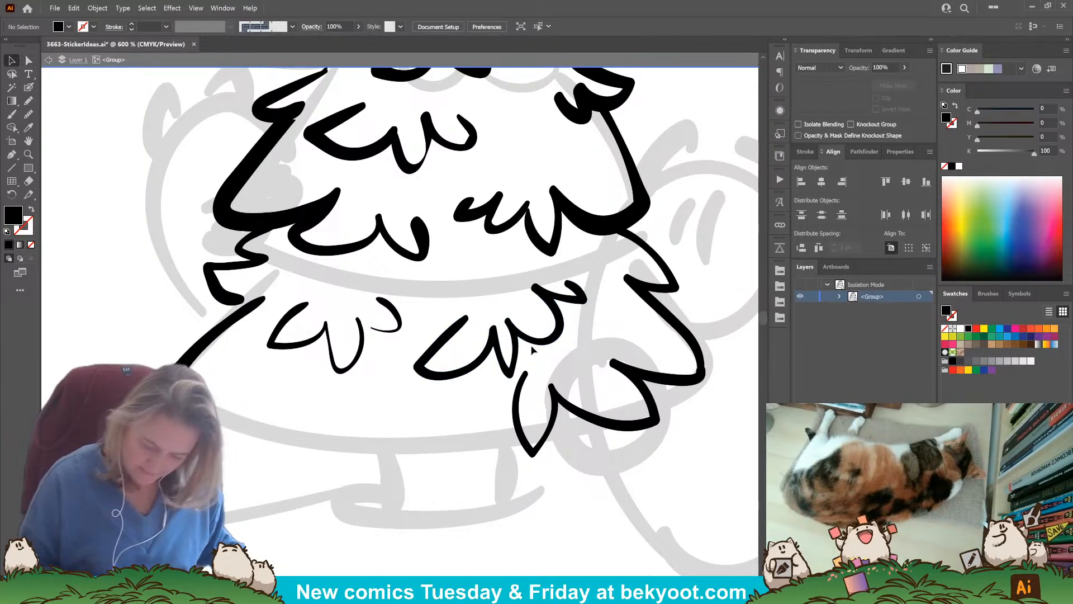
{"action": "left_click_drag", "start_coordinate": [406, 490], "coordinate": [481, 450]}
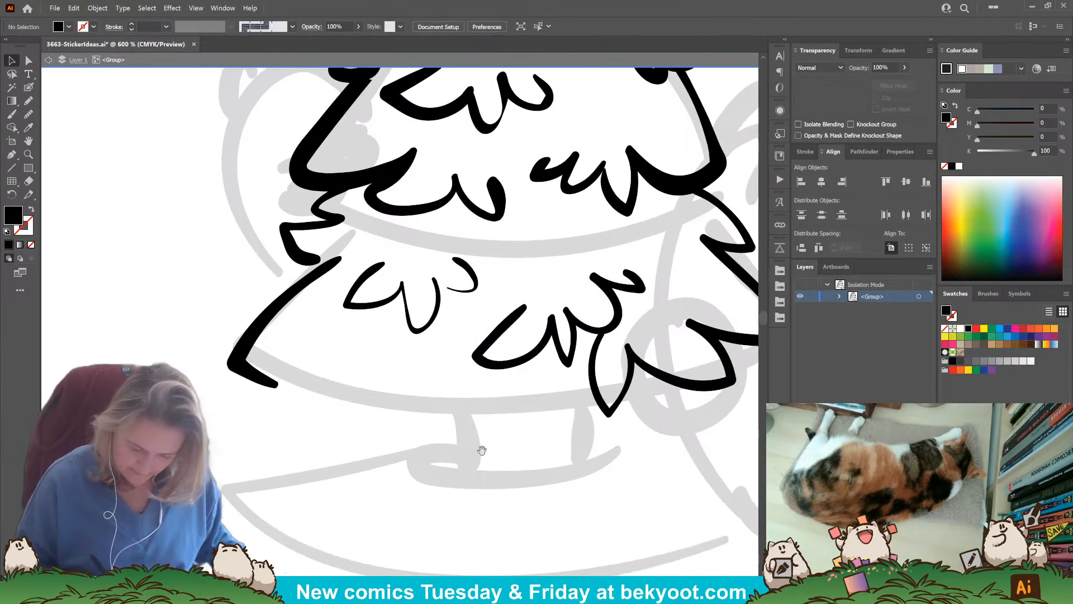
{"action": "key", "text": "shift+b"}
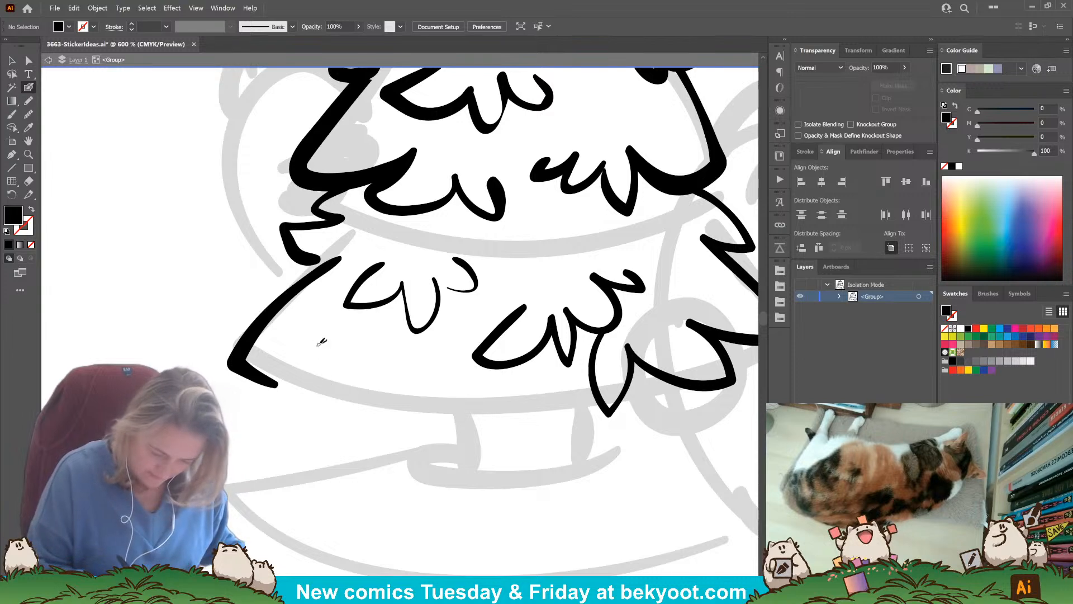
{"action": "mouse_move", "coordinate": [325, 341]}
{"action": "left_mouse_down"}
{"action": "mouse_move", "coordinate": [278, 406]}
{"action": "mouse_move", "coordinate": [350, 379]}
{"action": "mouse_move", "coordinate": [361, 420]}
{"action": "mouse_move", "coordinate": [381, 423]}
{"action": "mouse_move", "coordinate": [386, 373]}
{"action": "mouse_move", "coordinate": [405, 414]}
{"action": "mouse_move", "coordinate": [450, 433]}
{"action": "mouse_move", "coordinate": [445, 387]}
{"action": "mouse_move", "coordinate": [463, 398]}
{"action": "mouse_move", "coordinate": [499, 381]}
{"action": "mouse_move", "coordinate": [535, 396]}
{"action": "left_mouse_up"}
{"action": "mouse_move", "coordinate": [600, 337]}
{"action": "left_mouse_down"}
{"action": "mouse_move", "coordinate": [573, 407]}
{"action": "mouse_move", "coordinate": [590, 376]}
{"action": "mouse_move", "coordinate": [558, 387]}
{"action": "mouse_move", "coordinate": [538, 374]}
{"action": "mouse_move", "coordinate": [528, 406]}
{"action": "left_mouse_up"}
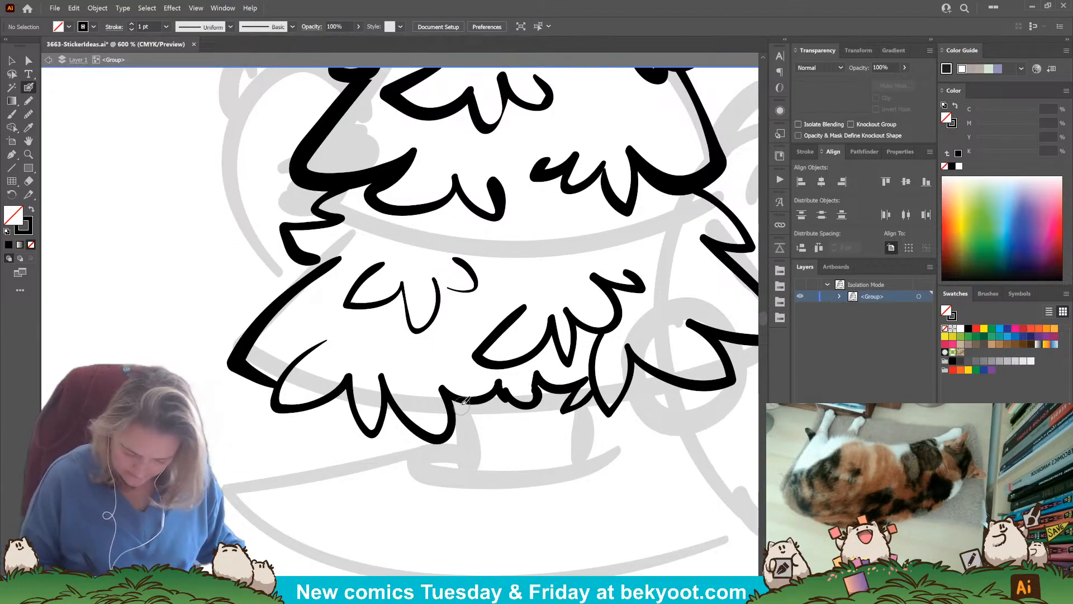
Ink both sides of the tree trunk and a curved rim with upturned ends around its base.
{"action": "mouse_move", "coordinate": [464, 402]}
{"action": "left_mouse_down"}
{"action": "mouse_move", "coordinate": [474, 426]}
{"action": "mouse_move", "coordinate": [463, 474]}
{"action": "left_mouse_up"}
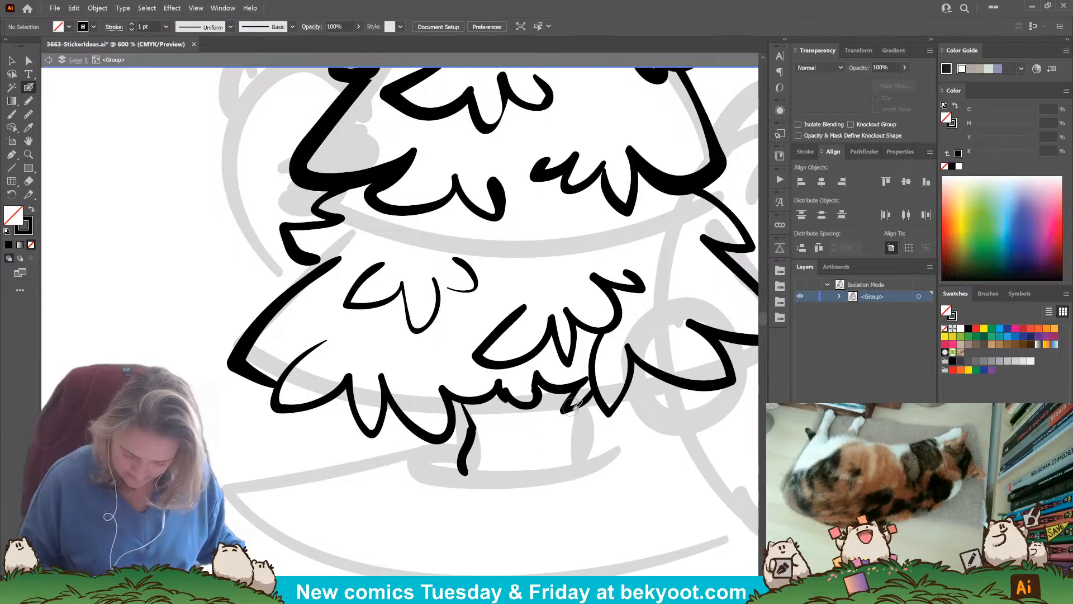
{"action": "mouse_move", "coordinate": [574, 410]}
{"action": "left_mouse_down"}
{"action": "mouse_move", "coordinate": [568, 437]}
{"action": "mouse_move", "coordinate": [597, 469]}
{"action": "left_mouse_up"}
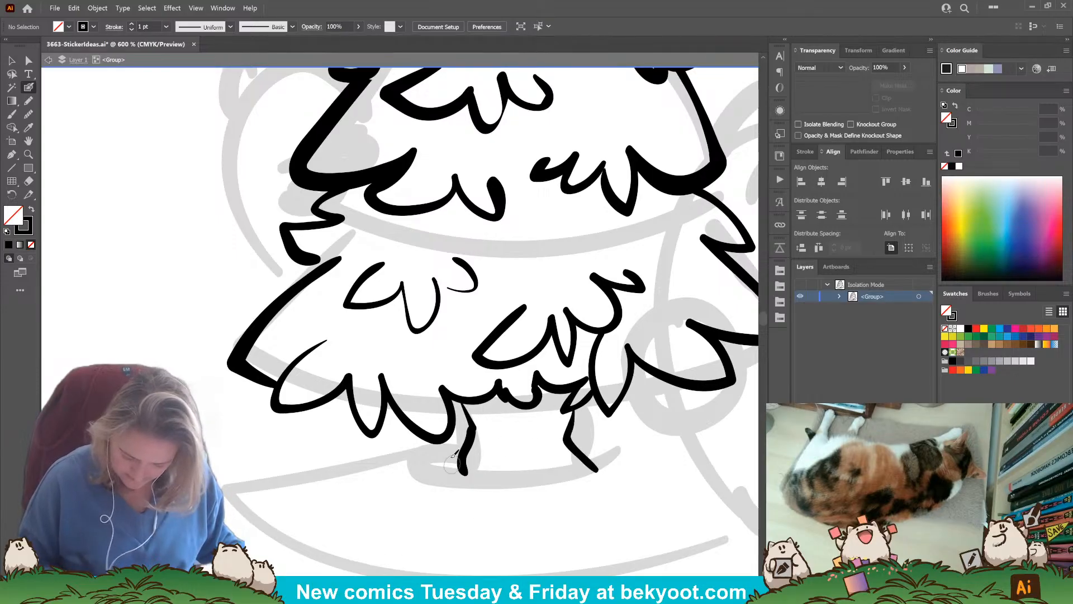
{"action": "mouse_move", "coordinate": [478, 401]}
{"action": "left_mouse_down"}
{"action": "mouse_move", "coordinate": [504, 429]}
{"action": "mouse_move", "coordinate": [496, 472]}
{"action": "left_mouse_up"}
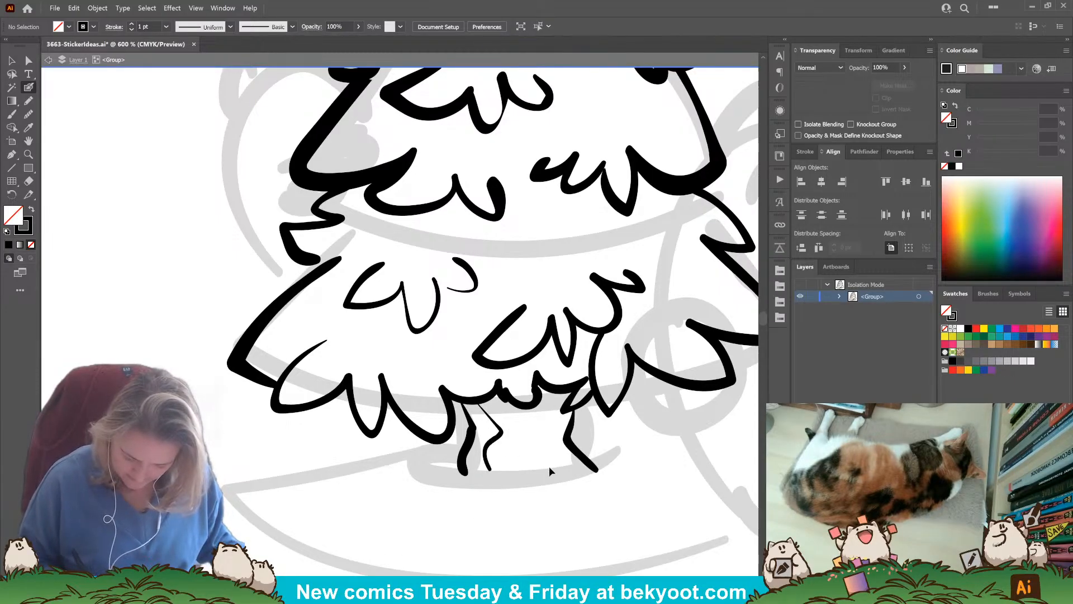
{"action": "key", "text": "ctrl+z"}
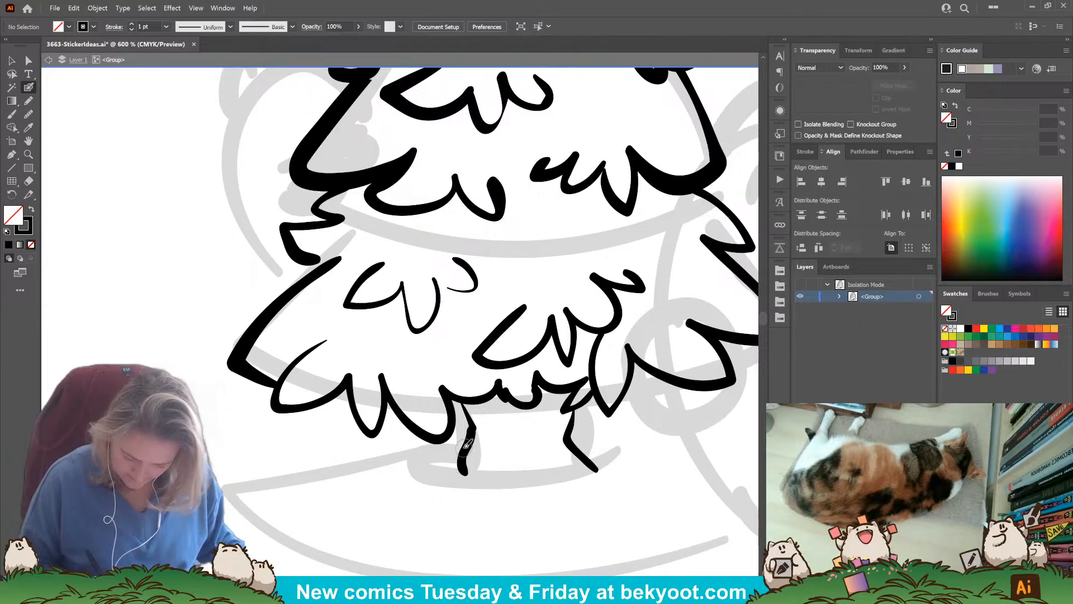
{"action": "mouse_move", "coordinate": [467, 446]}
{"action": "left_mouse_down"}
{"action": "mouse_move", "coordinate": [412, 459]}
{"action": "mouse_move", "coordinate": [491, 482]}
{"action": "mouse_move", "coordinate": [629, 484]}
{"action": "mouse_move", "coordinate": [660, 444]}
{"action": "left_mouse_up"}
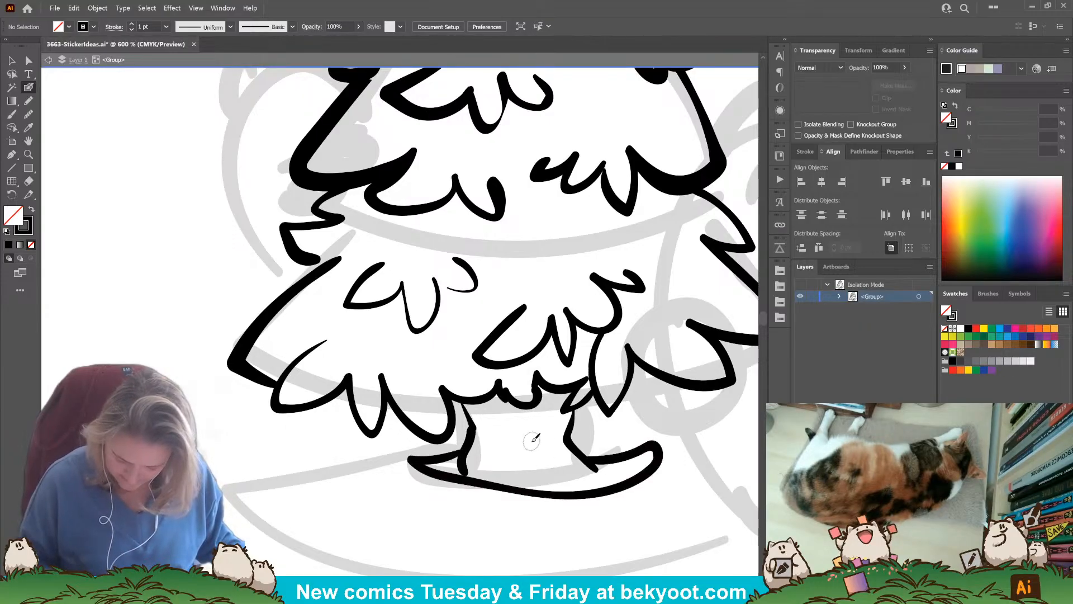
Ink the ground mound beneath the tree with a pointed left end, a wavy lower edge and a short upper right line.
{"action": "mouse_move", "coordinate": [427, 437]}
{"action": "left_mouse_down"}
{"action": "mouse_move", "coordinate": [319, 459]}
{"action": "mouse_move", "coordinate": [224, 509]}
{"action": "mouse_move", "coordinate": [312, 565]}
{"action": "mouse_move", "coordinate": [366, 558]}
{"action": "mouse_move", "coordinate": [425, 588]}
{"action": "left_mouse_up"}
{"action": "left_click_drag", "start_coordinate": [621, 536], "coordinate": [618, 531]}
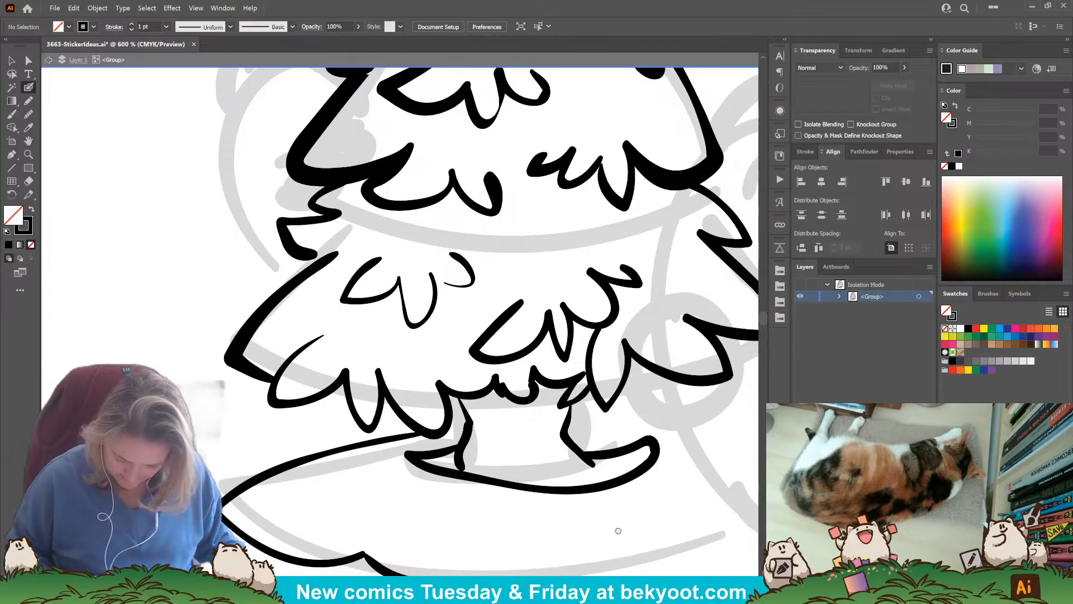
{"action": "scroll", "coordinate": [618, 531], "scroll_direction": "down", "scroll_amount": 5}
{"action": "scroll", "coordinate": [618, 531], "scroll_direction": "right", "scroll_amount": 3}
{"action": "mouse_move", "coordinate": [272, 392]}
{"action": "left_mouse_down"}
{"action": "mouse_move", "coordinate": [343, 426]}
{"action": "mouse_move", "coordinate": [435, 439]}
{"action": "mouse_move", "coordinate": [495, 419]}
{"action": "mouse_move", "coordinate": [566, 423]}
{"action": "mouse_move", "coordinate": [661, 376]}
{"action": "left_mouse_up"}
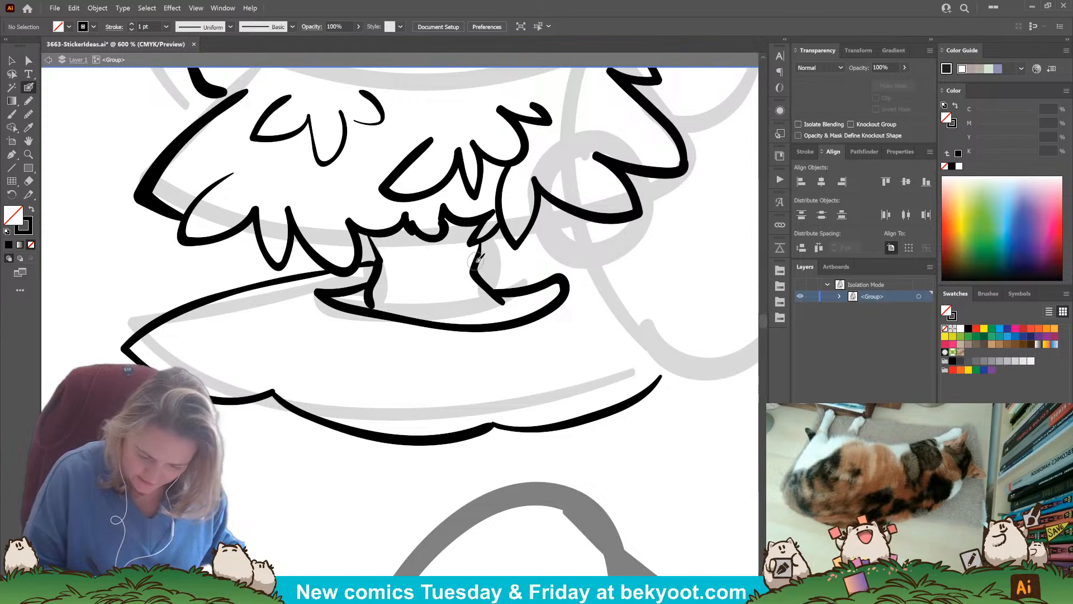
{"action": "left_click_drag", "start_coordinate": [478, 258], "coordinate": [615, 263]}
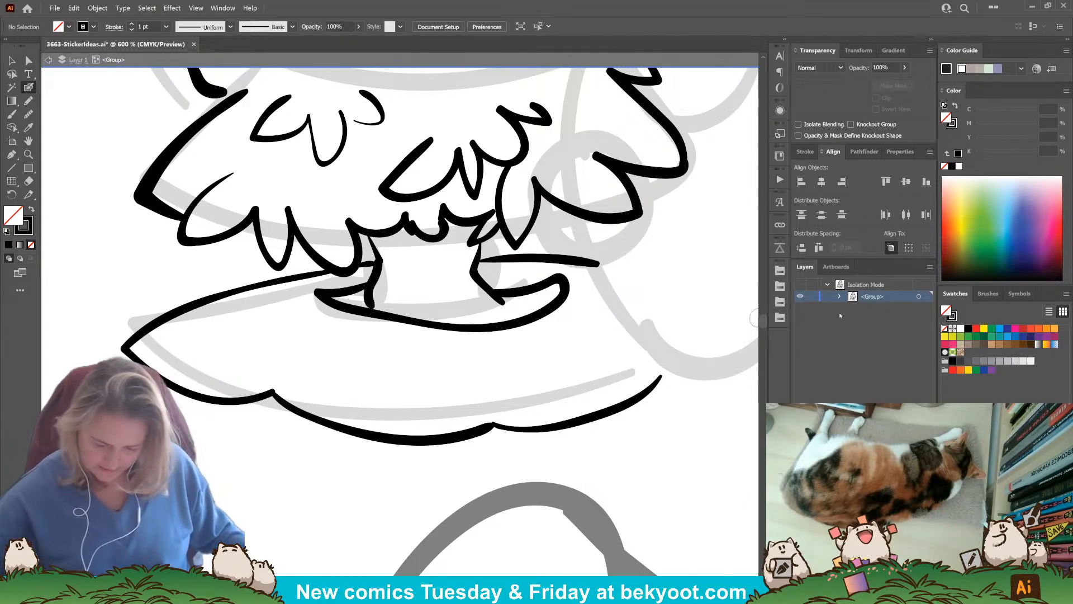
Ink wavy bark grain lines down the tree trunk and thicken the dark shading along its upper right side.
{"action": "scroll", "coordinate": [485, 398], "scroll_direction": "down", "scroll_amount": 5}
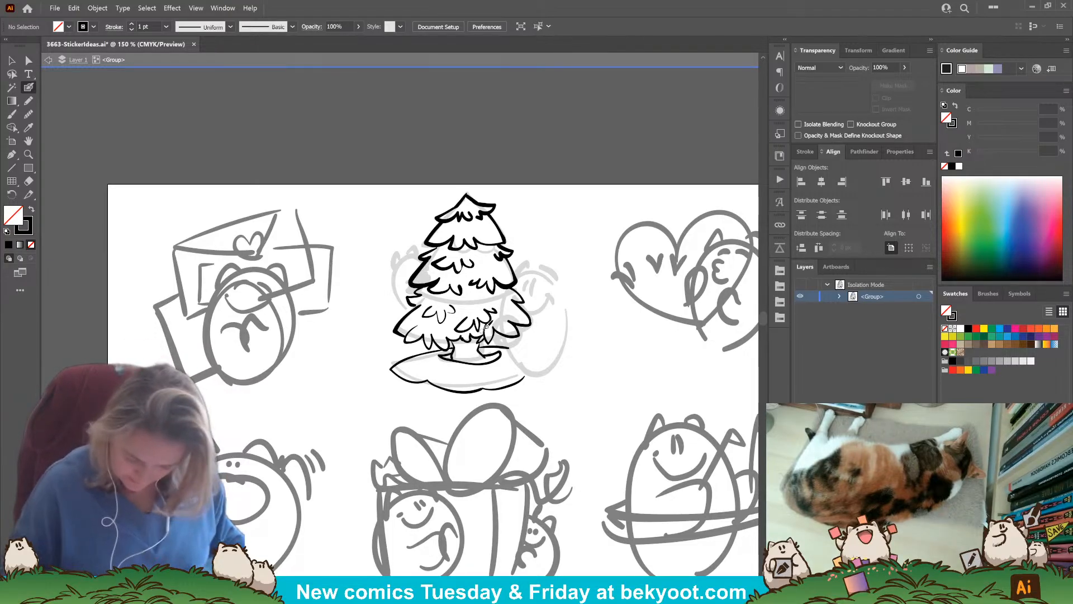
{"action": "scroll", "coordinate": [440, 353], "scroll_direction": "up", "scroll_amount": 3}
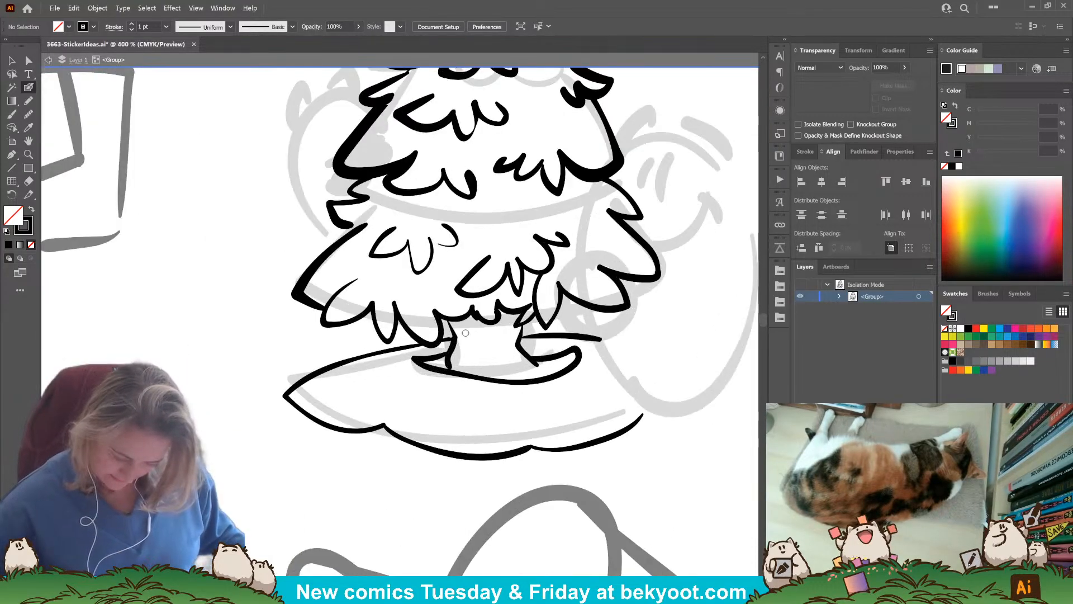
{"action": "mouse_move", "coordinate": [510, 317]}
{"action": "left_mouse_down"}
{"action": "mouse_move", "coordinate": [516, 342]}
{"action": "mouse_move", "coordinate": [470, 309]}
{"action": "left_mouse_up"}
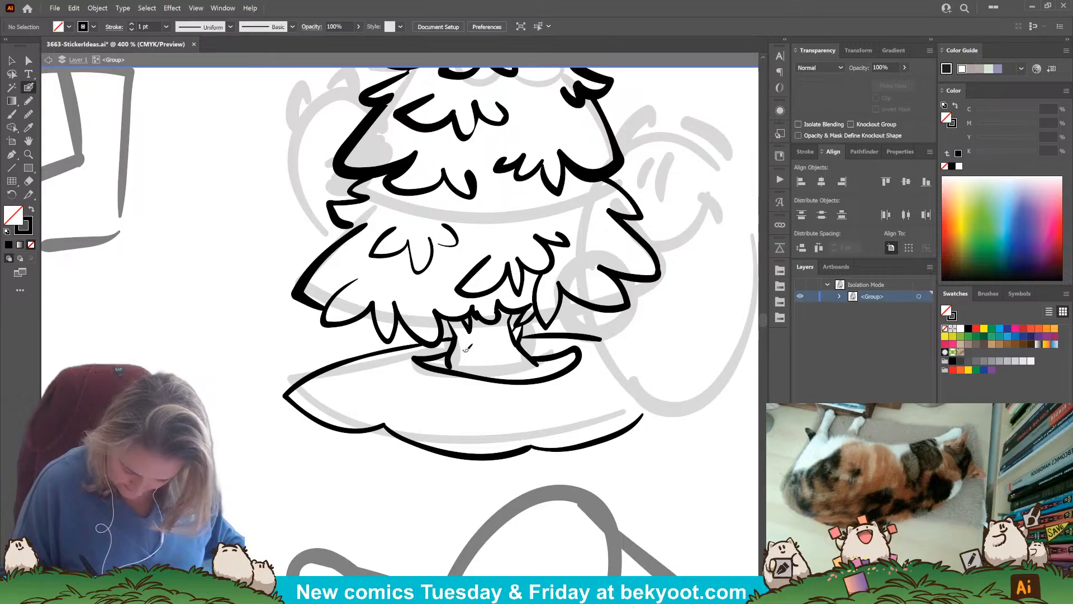
{"action": "left_click_drag", "start_coordinate": [474, 358], "coordinate": [477, 348]}
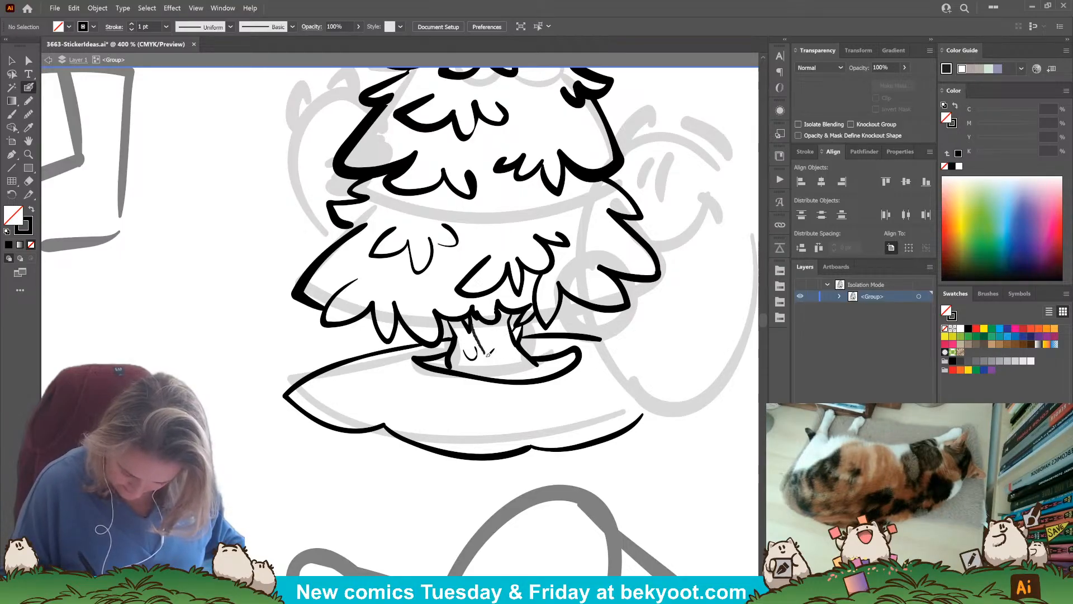
{"action": "mouse_move", "coordinate": [511, 327]}
{"action": "left_mouse_down"}
{"action": "mouse_move", "coordinate": [503, 375]}
{"action": "mouse_move", "coordinate": [481, 352]}
{"action": "mouse_move", "coordinate": [486, 371]}
{"action": "mouse_move", "coordinate": [513, 376]}
{"action": "mouse_move", "coordinate": [517, 337]}
{"action": "mouse_move", "coordinate": [526, 374]}
{"action": "left_mouse_up"}
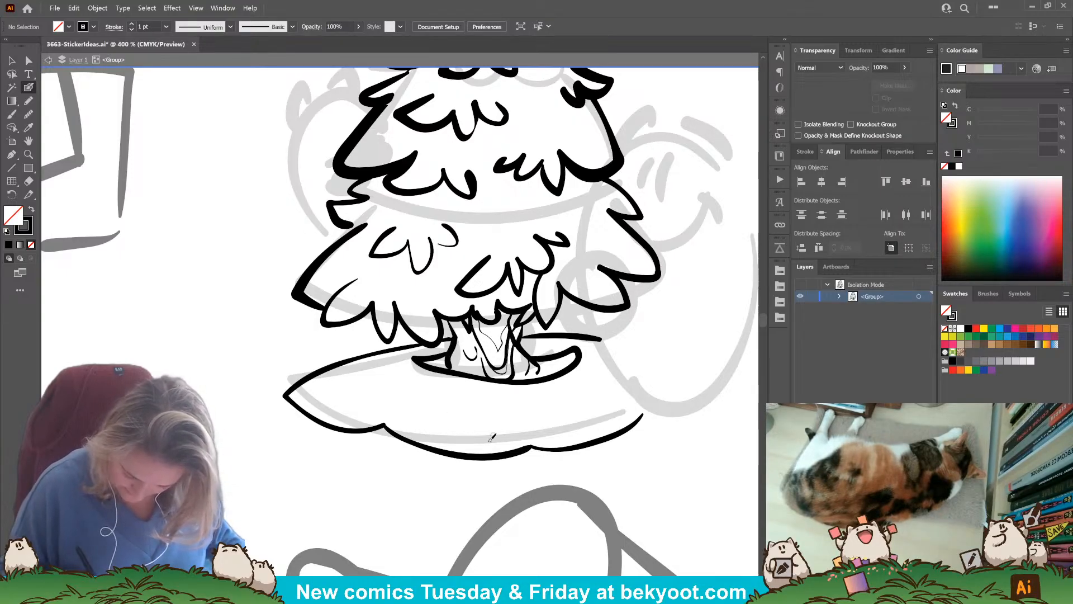
{"action": "left_click", "coordinate": [513, 335], "text": "ctrl"}
{"action": "left_click", "coordinate": [488, 414], "text": "ctrl"}
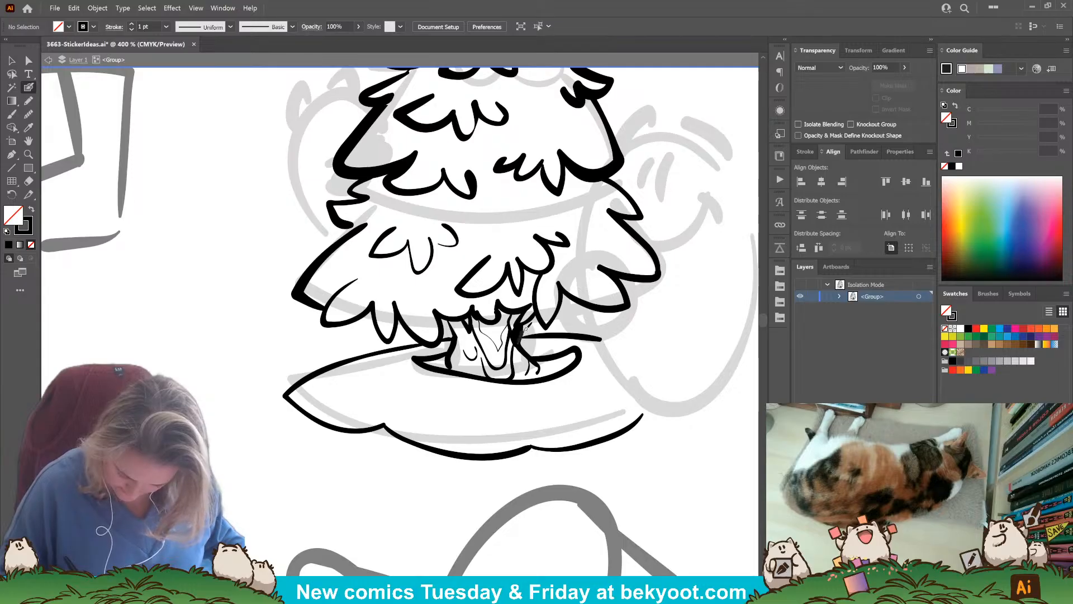
{"action": "left_click_drag", "start_coordinate": [532, 318], "coordinate": [517, 356]}
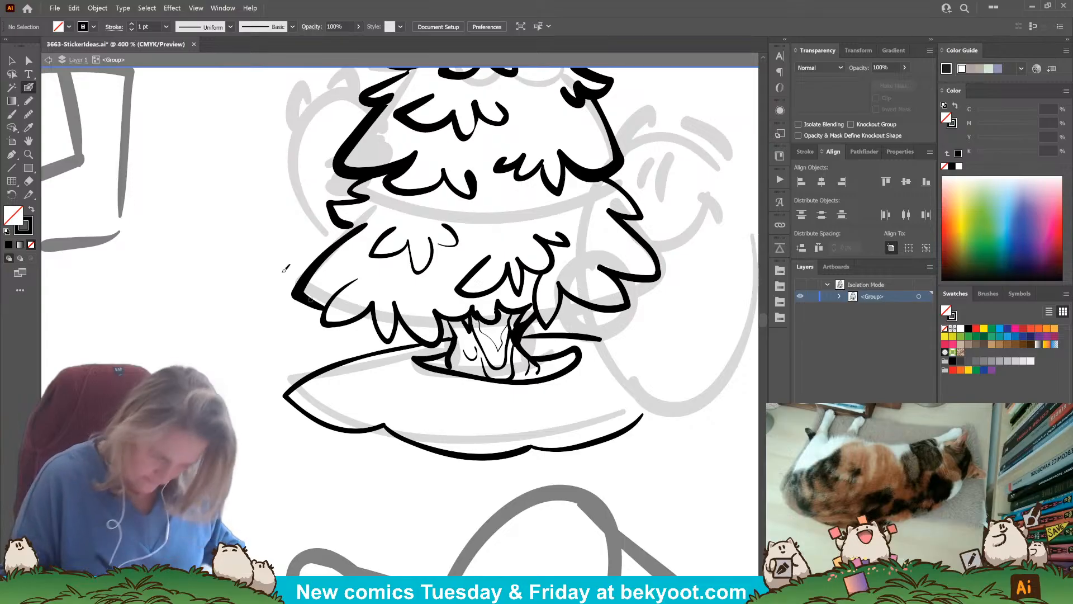
Ink small bark marks near the left edge of the tree trunk with the Blob Brush.
{"action": "key", "text": "n"}
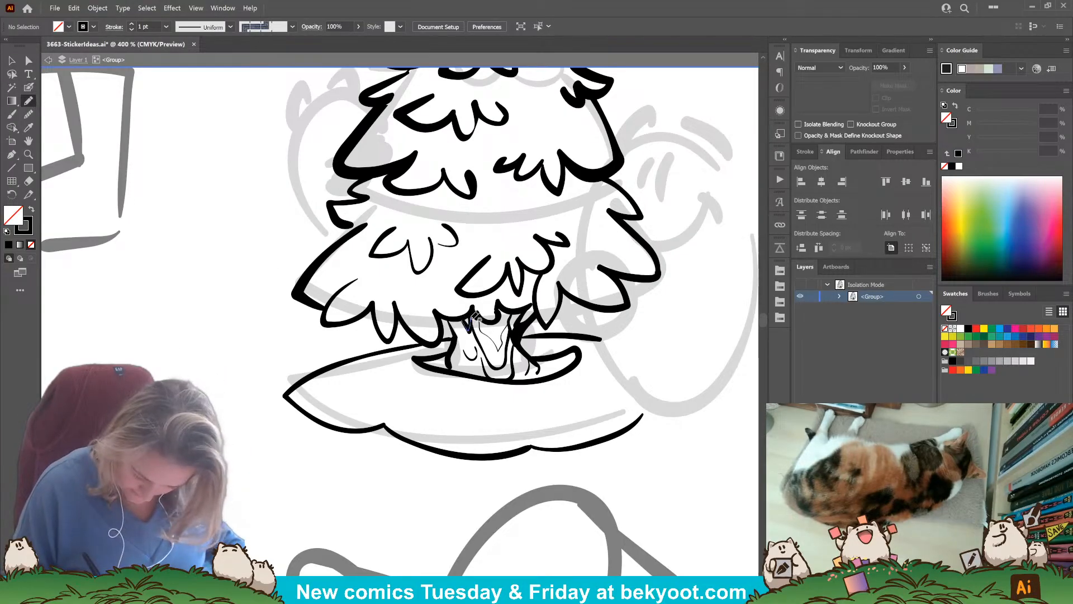
{"action": "key", "text": "shift+x"}
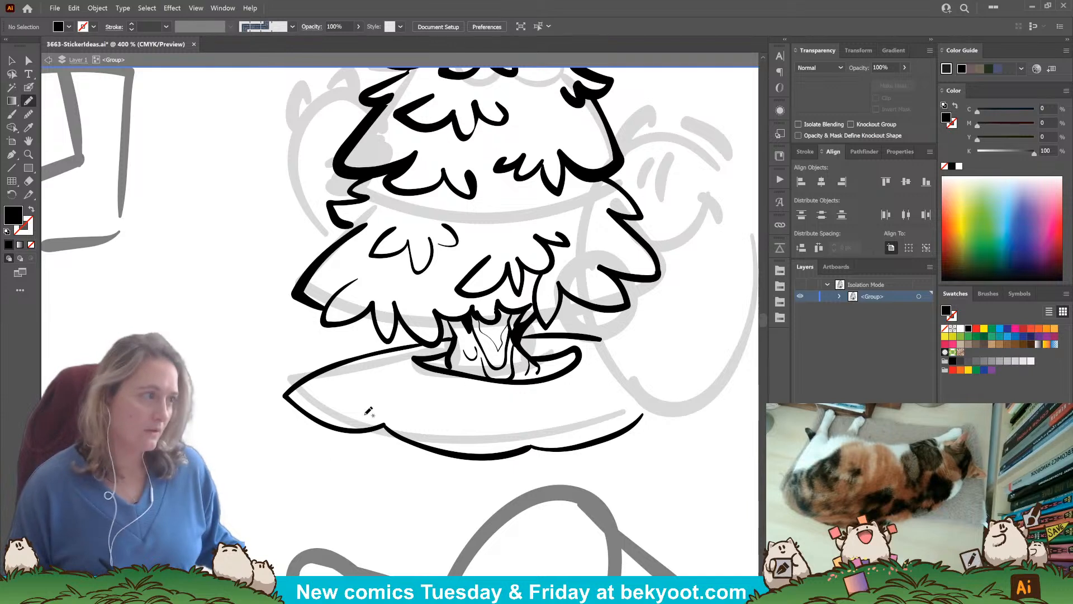
{"action": "key", "text": "shift+b"}
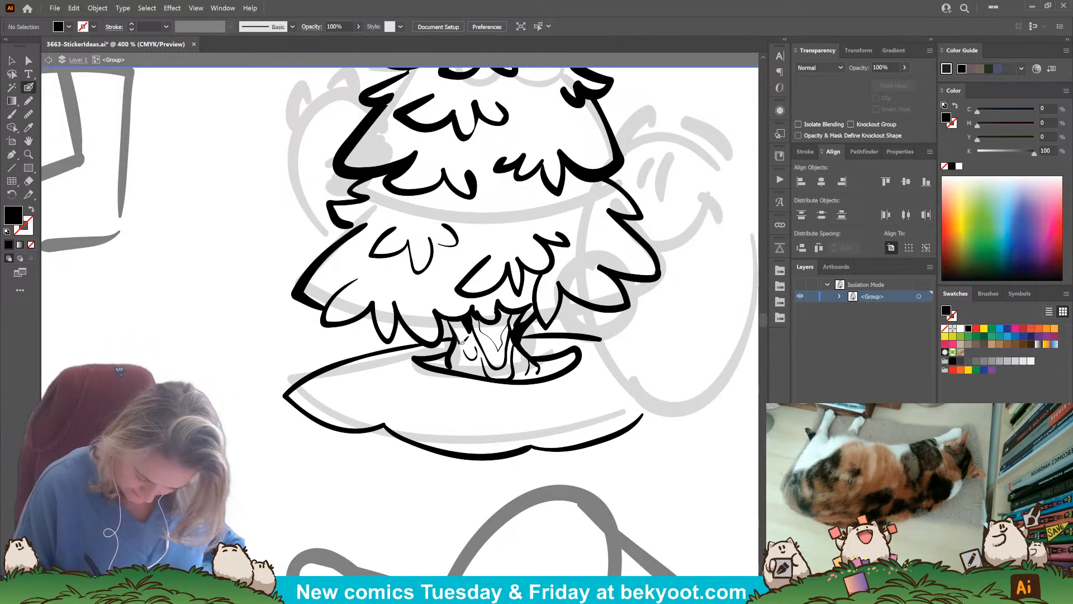
{"action": "key", "text": "shift+x"}
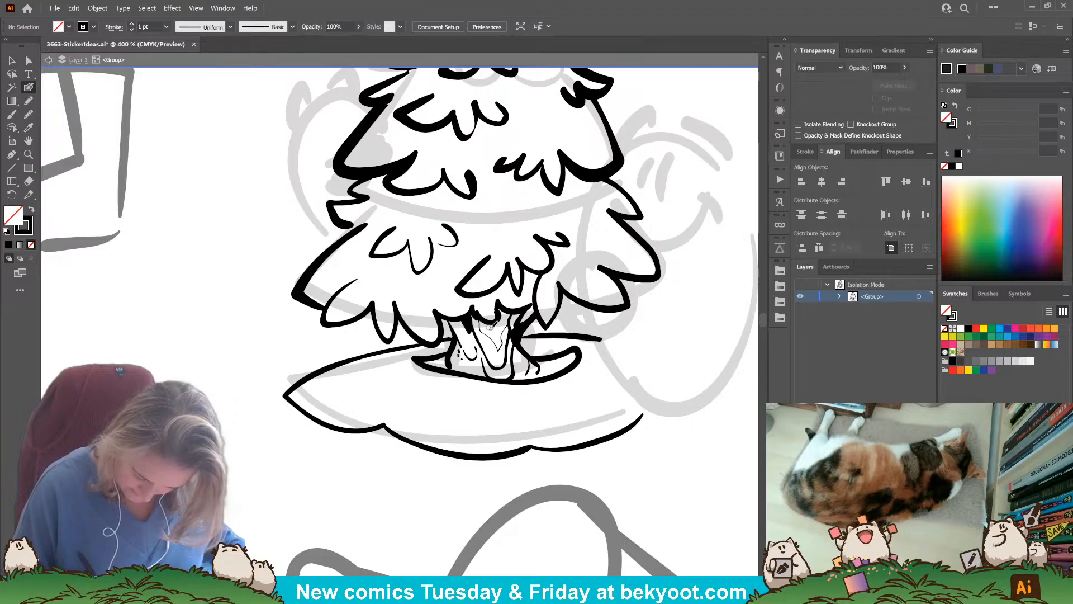
{"action": "left_click_drag", "start_coordinate": [461, 358], "coordinate": [465, 363]}
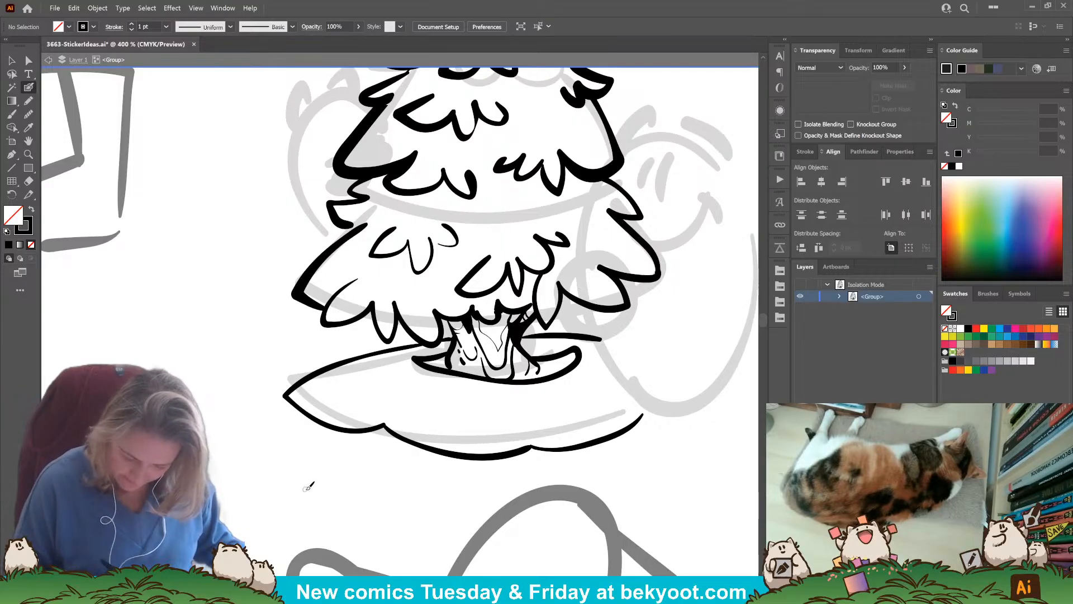
Ink the head top and right ear of the character right of the tree, then group them and isolate the group.
{"action": "left_click_drag", "start_coordinate": [421, 433], "coordinate": [359, 508]}
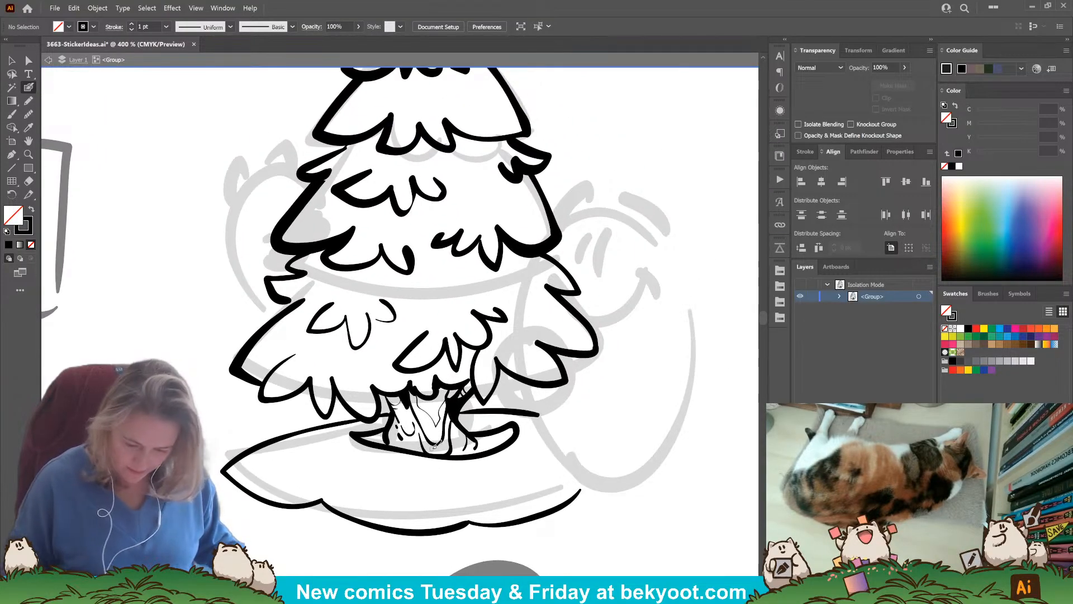
{"action": "key", "text": "ctrl+minus"}
{"action": "key", "text": "ctrl+minus"}
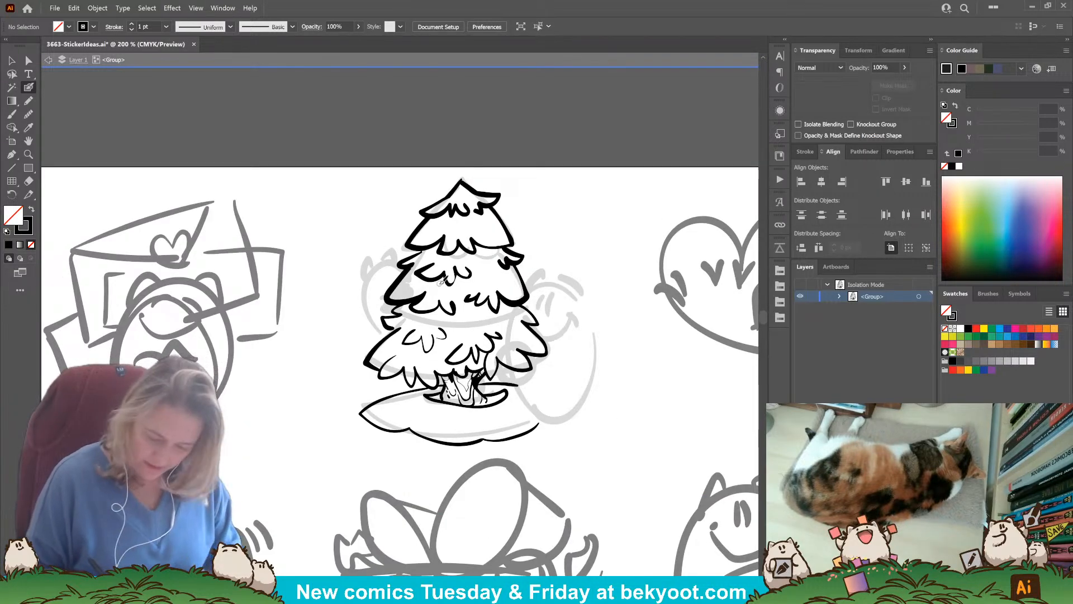
{"action": "key", "text": "Return"}
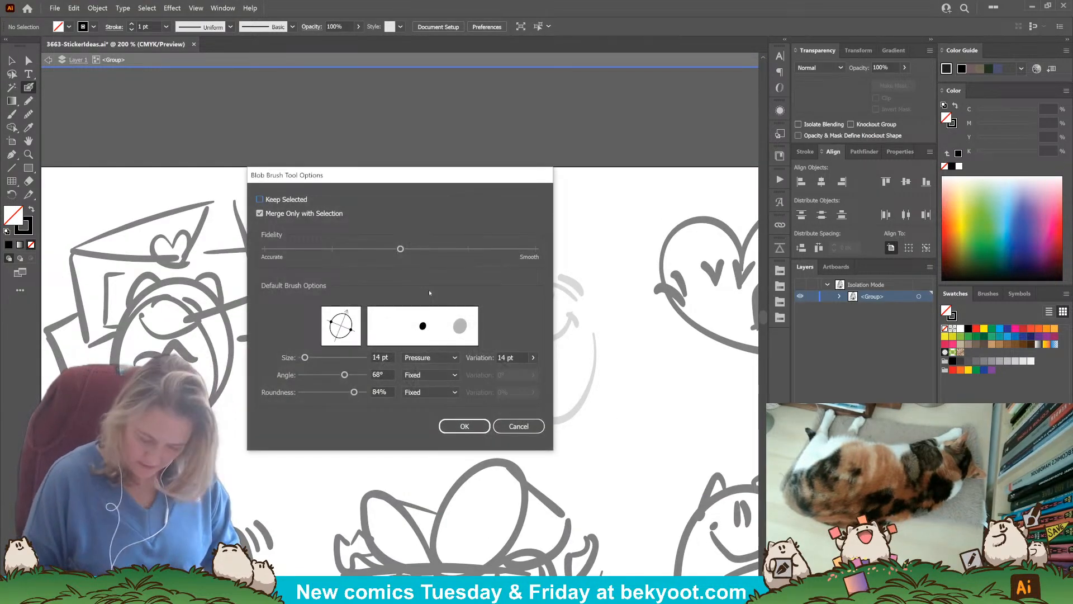
{"action": "key", "text": "Escape"}
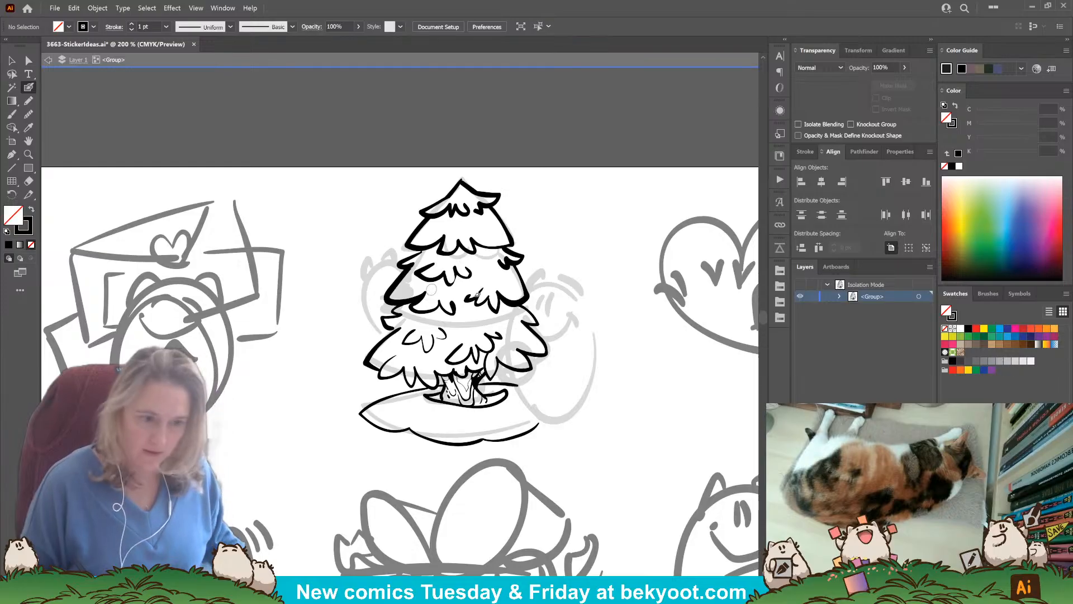
{"action": "left_click_drag", "start_coordinate": [529, 380], "coordinate": [475, 376]}
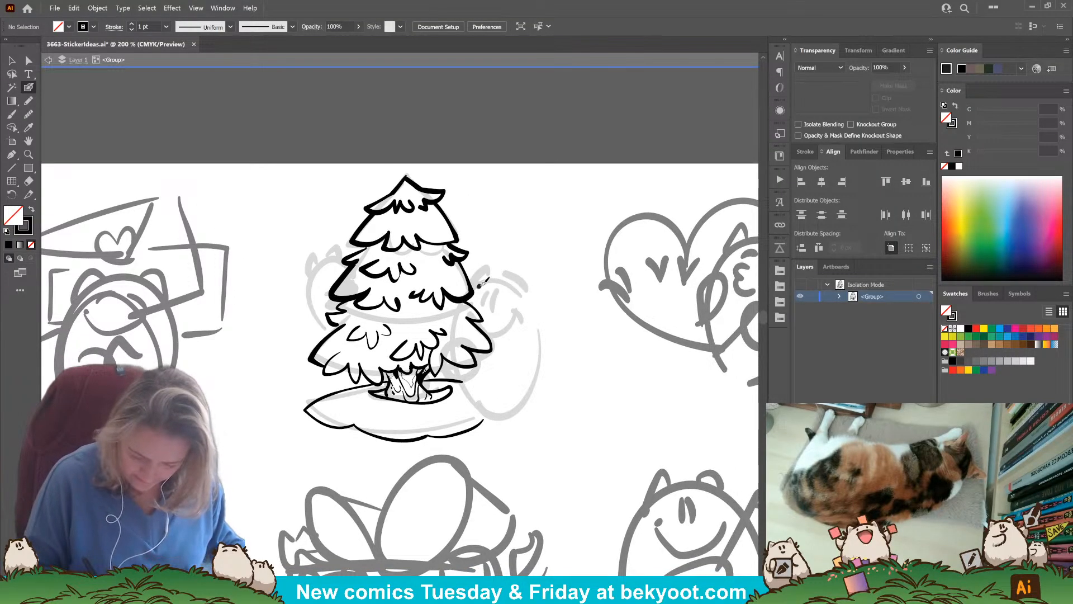
{"action": "mouse_move", "coordinate": [513, 285]}
{"action": "left_mouse_down"}
{"action": "mouse_move", "coordinate": [527, 278]}
{"action": "mouse_move", "coordinate": [540, 305]}
{"action": "mouse_move", "coordinate": [502, 291]}
{"action": "left_mouse_up"}
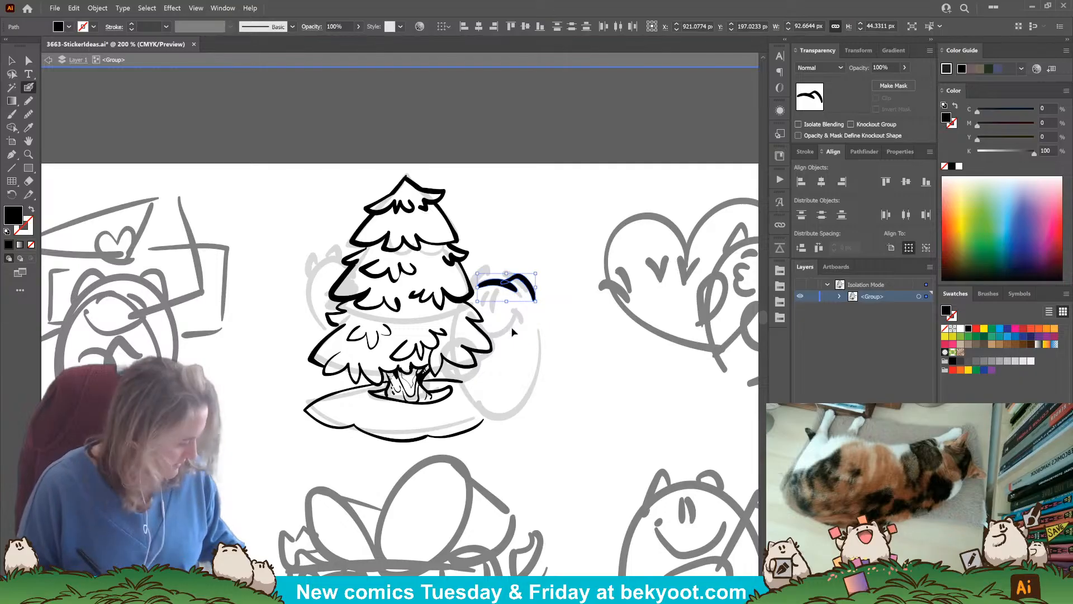
{"action": "key", "text": "ctrl+g"}
{"action": "double_click", "coordinate": [503, 286]}
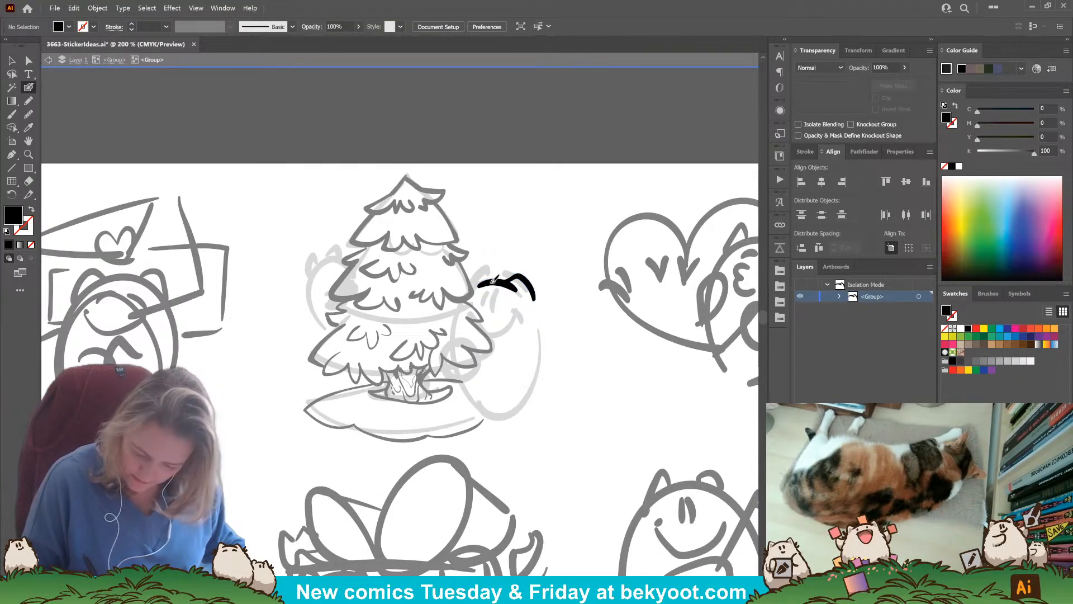
Ink the character's left ear and two short upright eyes just below the head line.
{"action": "key", "text": "shift+x"}
{"action": "mouse_move", "coordinate": [471, 277]}
{"action": "left_mouse_down"}
{"action": "mouse_move", "coordinate": [458, 299]}
{"action": "mouse_move", "coordinate": [494, 306]}
{"action": "left_mouse_up"}
{"action": "key", "text": "ctrl+z"}
{"action": "key", "text": "ctrl+z"}
{"action": "key", "text": "ctrl+z"}
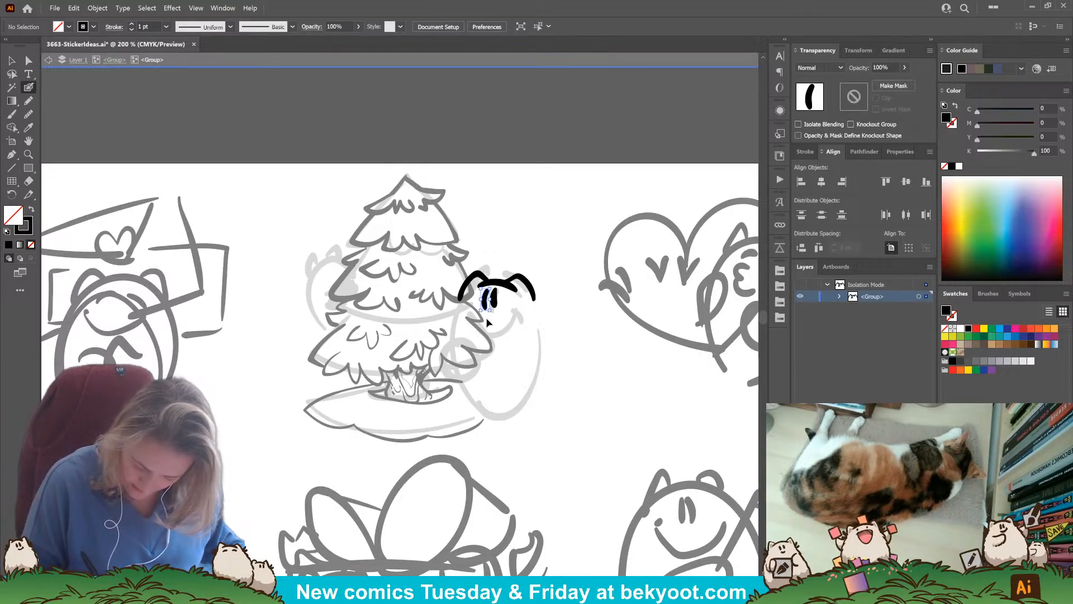
{"action": "left_click_drag", "start_coordinate": [486, 290], "coordinate": [485, 308]}
{"action": "key", "text": "ctrl+shift+a"}
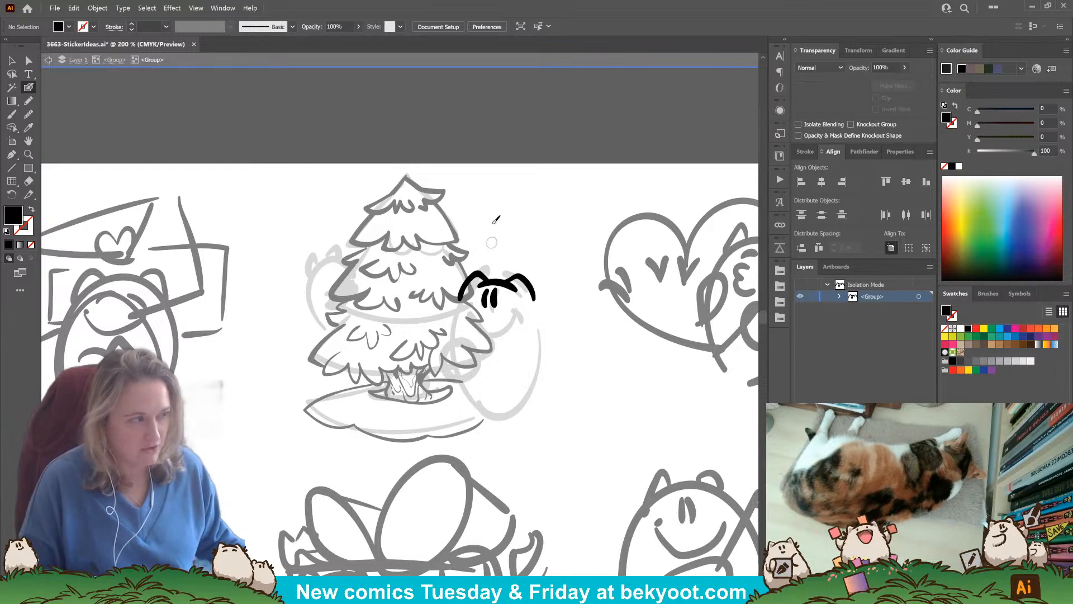
Ink pointed fur tufts on both cheeks and a curved smile beneath the character's eyes.
{"action": "mouse_move", "coordinate": [540, 295]}
{"action": "left_mouse_down"}
{"action": "mouse_move", "coordinate": [542, 305]}
{"action": "mouse_move", "coordinate": [548, 292]}
{"action": "left_mouse_up"}
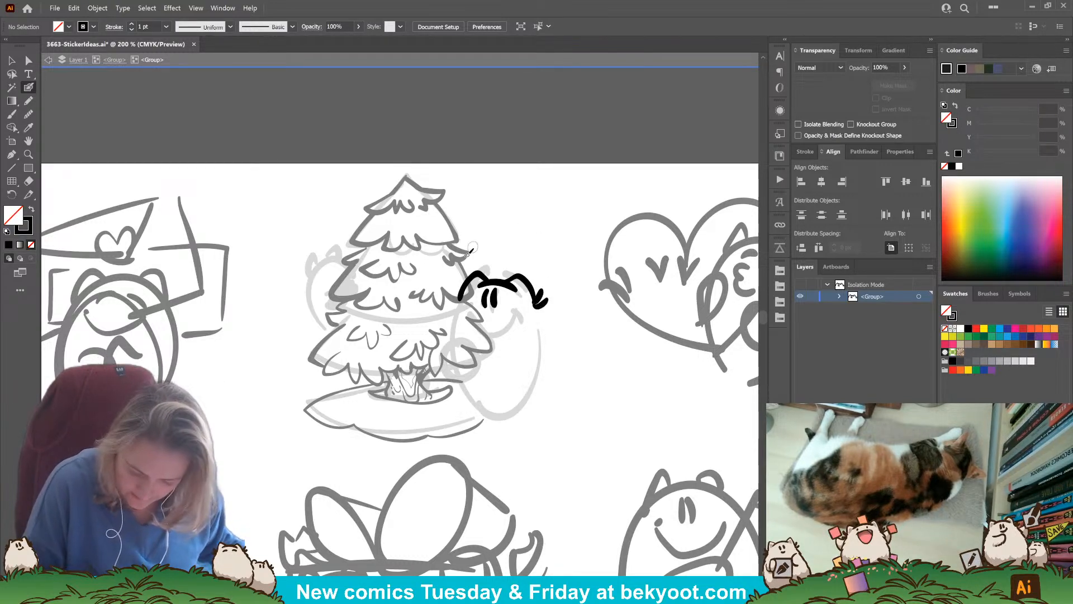
{"action": "mouse_move", "coordinate": [463, 284]}
{"action": "left_mouse_down"}
{"action": "mouse_move", "coordinate": [499, 321]}
{"action": "mouse_move", "coordinate": [512, 302]}
{"action": "left_mouse_up"}
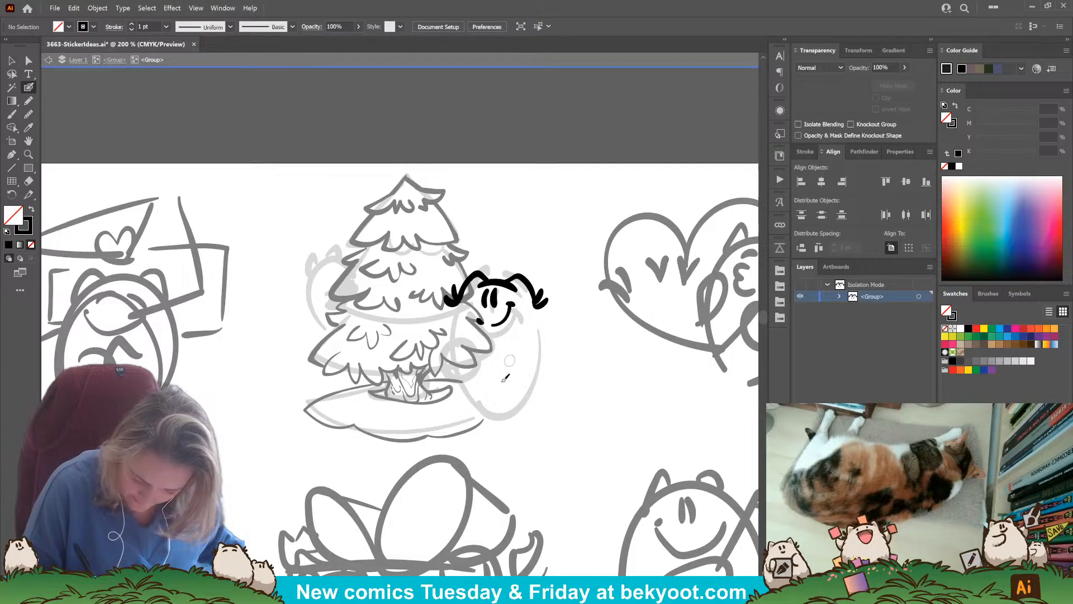
{"action": "key", "text": "ctrl+z"}
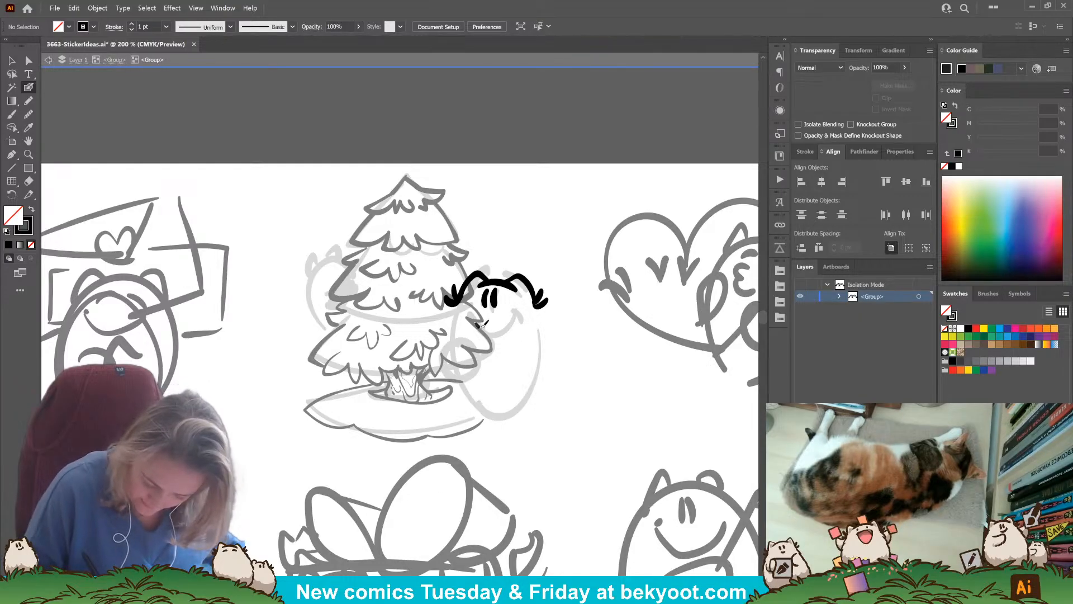
{"action": "left_click_drag", "start_coordinate": [482, 324], "coordinate": [522, 311]}
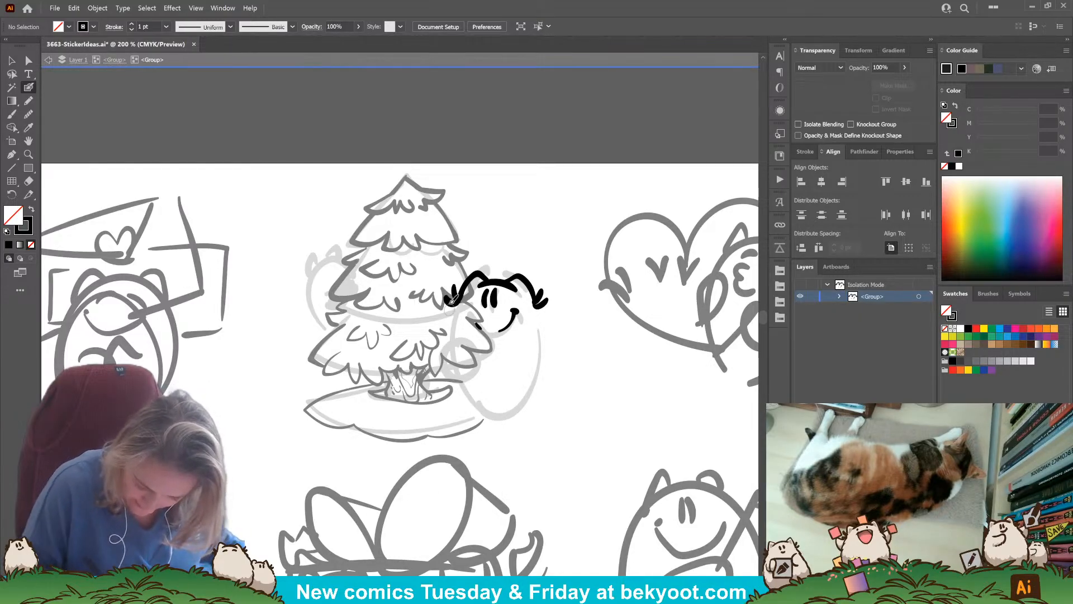
Ink the character's body as a wide pear-shaped outline running from the cheek tufts around a rounded base.
{"action": "mouse_move", "coordinate": [460, 299]}
{"action": "left_mouse_down"}
{"action": "mouse_move", "coordinate": [446, 374]}
{"action": "mouse_move", "coordinate": [489, 424]}
{"action": "mouse_move", "coordinate": [547, 410]}
{"action": "mouse_move", "coordinate": [562, 354]}
{"action": "mouse_move", "coordinate": [545, 310]}
{"action": "mouse_move", "coordinate": [567, 391]}
{"action": "mouse_move", "coordinate": [521, 429]}
{"action": "mouse_move", "coordinate": [447, 364]}
{"action": "mouse_move", "coordinate": [454, 313]}
{"action": "mouse_move", "coordinate": [461, 398]}
{"action": "mouse_move", "coordinate": [496, 405]}
{"action": "left_mouse_up"}
{"action": "key", "text": "ctrl+z"}
{"action": "key", "text": "ctrl+z"}
{"action": "key", "text": "ctrl+z"}
{"action": "left_click", "coordinate": [453, 319], "text": "ctrl"}
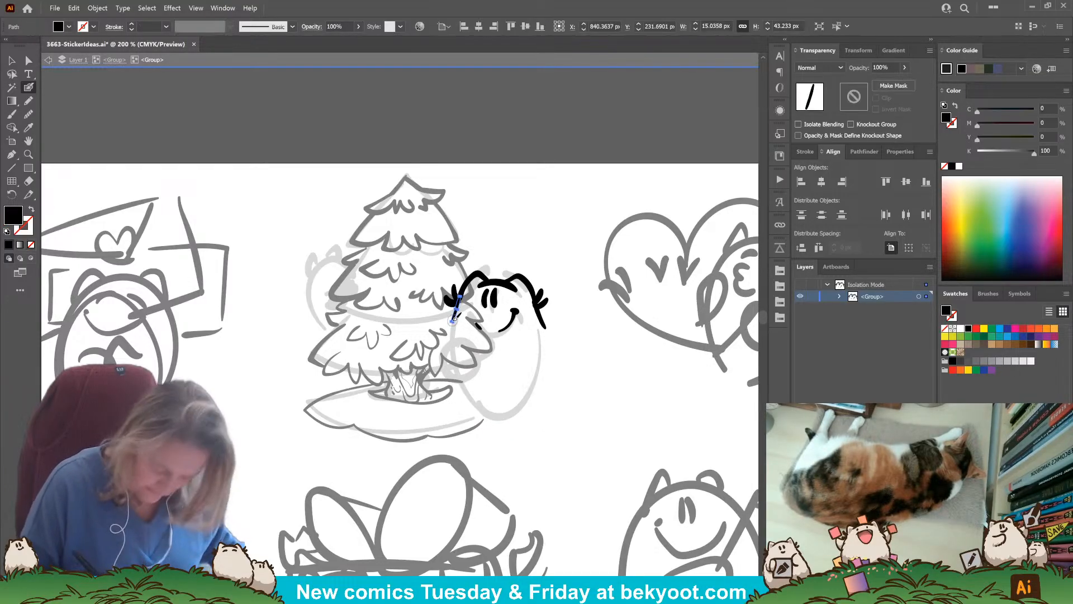
{"action": "key", "text": "backslash"}
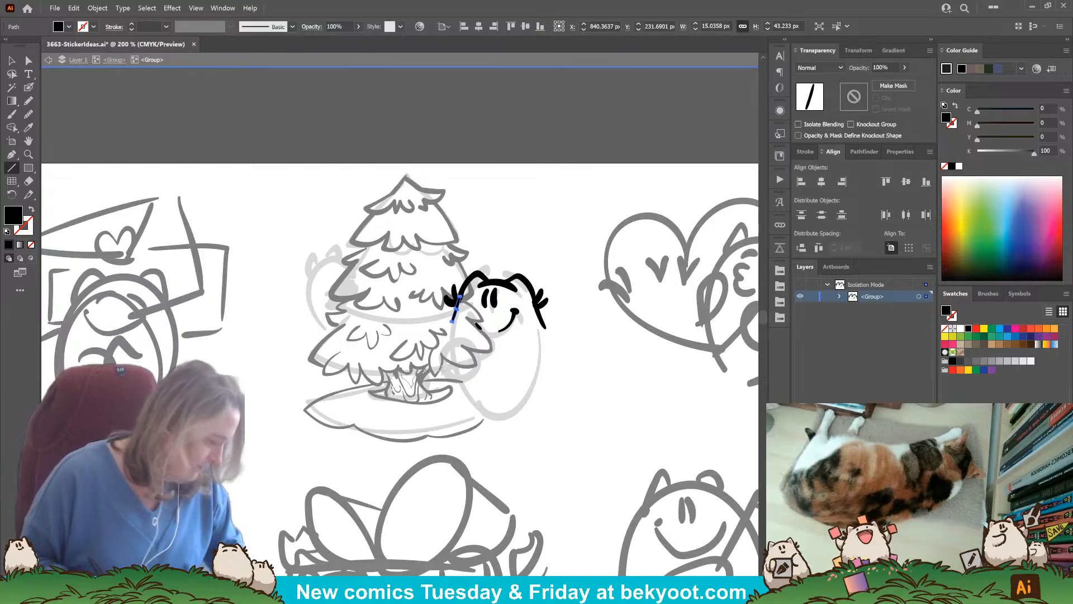
{"action": "left_click", "coordinate": [400, 455], "text": "ctrl"}
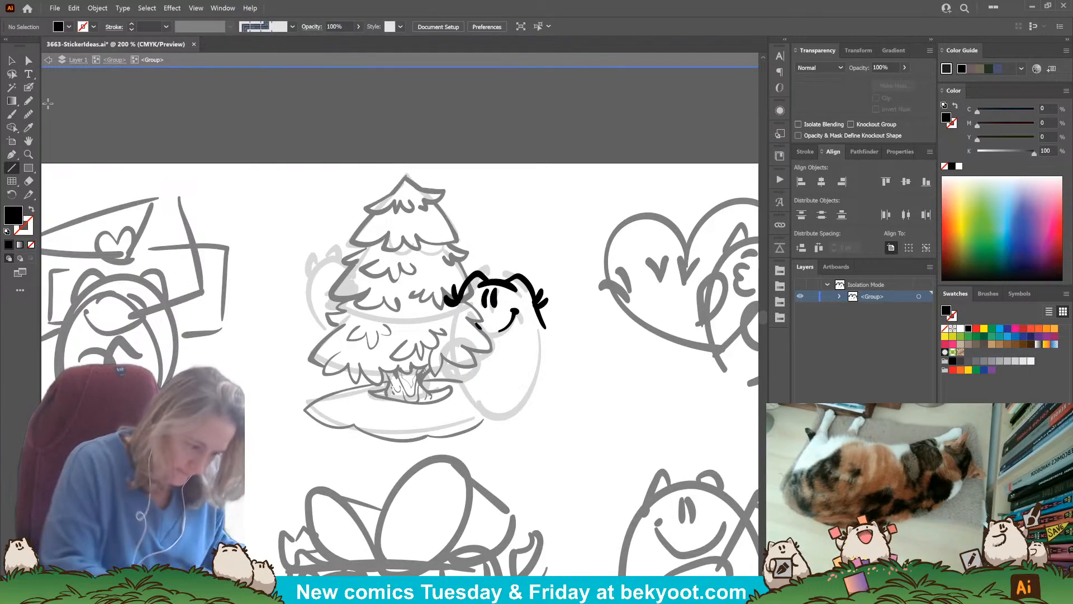
{"action": "left_click", "coordinate": [29, 87]}
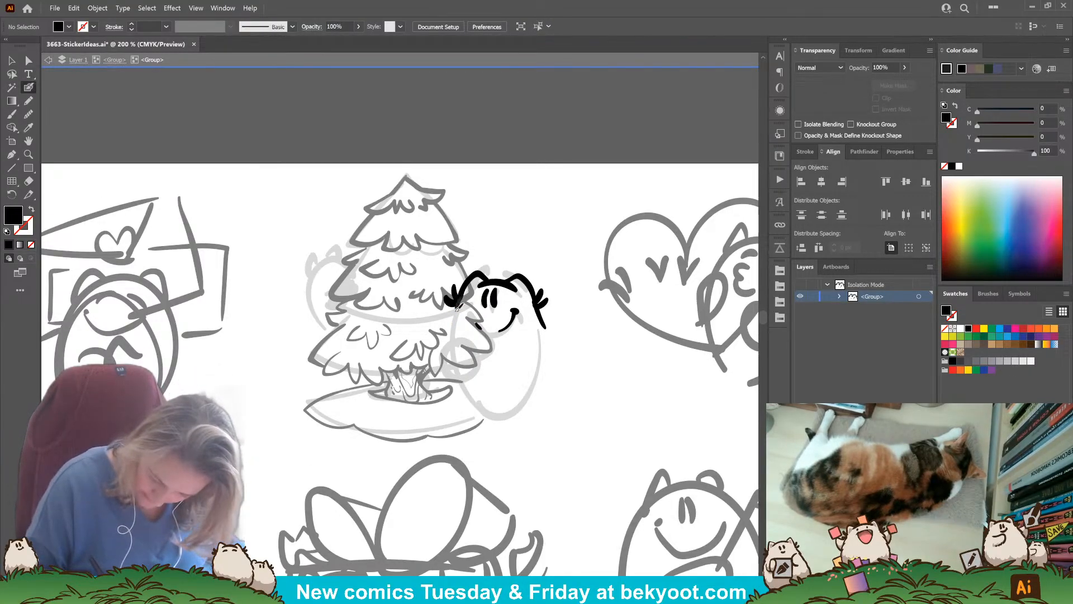
{"action": "left_click_drag", "start_coordinate": [458, 307], "coordinate": [450, 328]}
{"action": "key", "text": "ctrl+z"}
{"action": "mouse_move", "coordinate": [465, 289]}
{"action": "left_mouse_down"}
{"action": "mouse_move", "coordinate": [446, 353]}
{"action": "mouse_move", "coordinate": [455, 391]}
{"action": "mouse_move", "coordinate": [489, 419]}
{"action": "mouse_move", "coordinate": [559, 397]}
{"action": "mouse_move", "coordinate": [565, 352]}
{"action": "mouse_move", "coordinate": [540, 275]}
{"action": "left_mouse_up"}
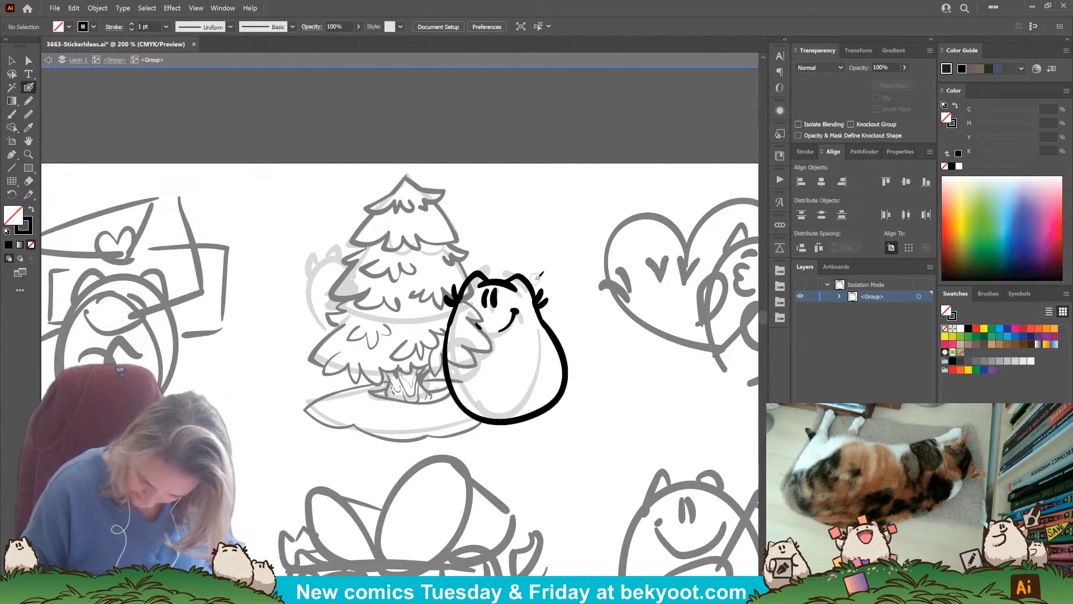
Select the character's smile and both eyes and shift them slightly up and left on the face.
{"action": "left_click", "coordinate": [477, 325], "text": "ctrl"}
{"action": "left_click", "coordinate": [513, 324], "text": "ctrl+shift"}
{"action": "mouse_move", "coordinate": [513, 324]}
{"action": "left_mouse_down"}
{"action": "mouse_move", "coordinate": [514, 292]}
{"action": "mouse_move", "coordinate": [502, 311]}
{"action": "left_mouse_up"}
{"action": "left_click", "coordinate": [485, 299], "text": "ctrl+shift"}
{"action": "left_click", "coordinate": [494, 298], "text": "ctrl+shift"}
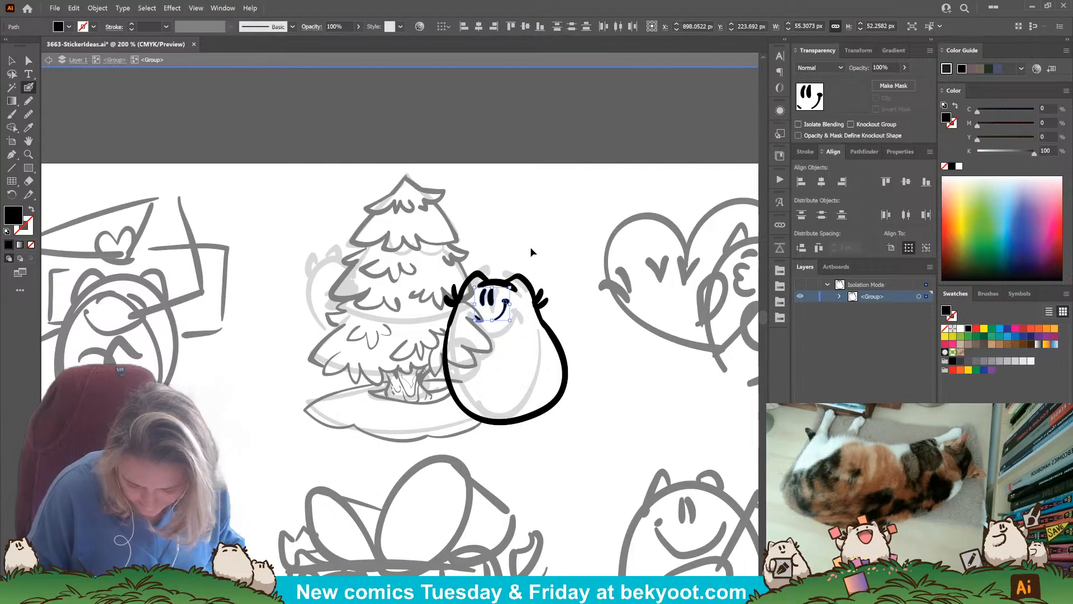
{"action": "left_click", "coordinate": [531, 248], "text": "ctrl"}
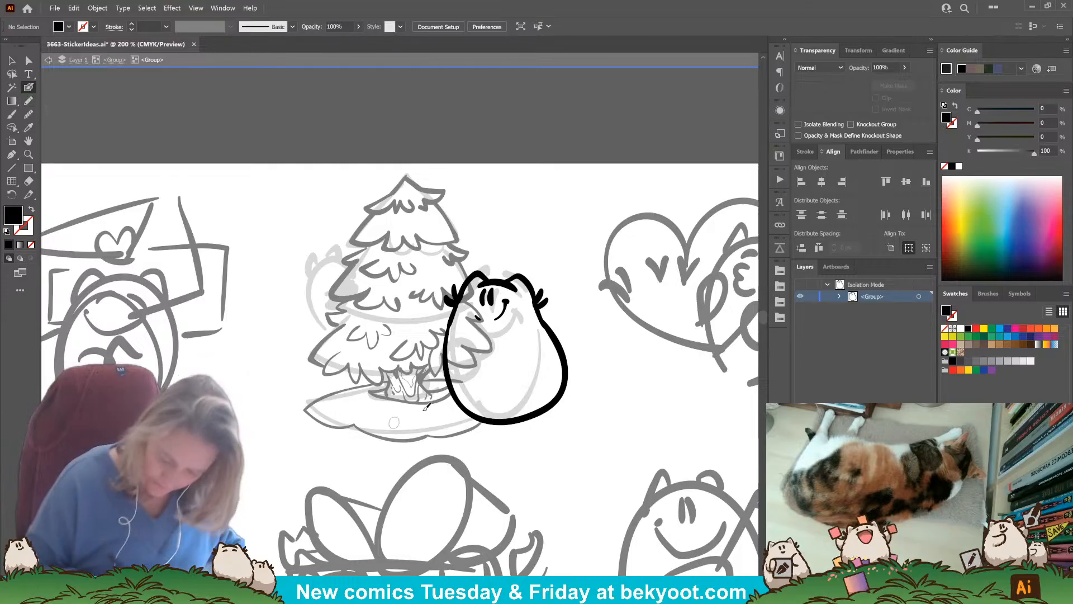
Ink a round paw over the left edge of the character's body and shift it inward onto the belly.
{"action": "mouse_move", "coordinate": [450, 331]}
{"action": "left_mouse_down"}
{"action": "mouse_move", "coordinate": [442, 368]}
{"action": "mouse_move", "coordinate": [476, 357]}
{"action": "left_mouse_up"}
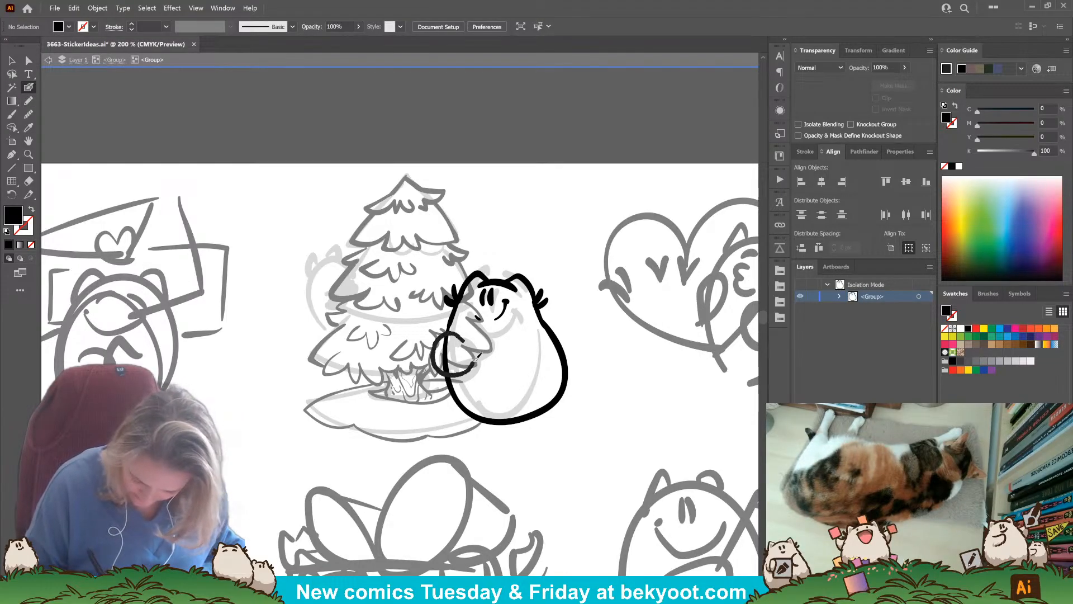
{"action": "key", "text": "shift+x"}
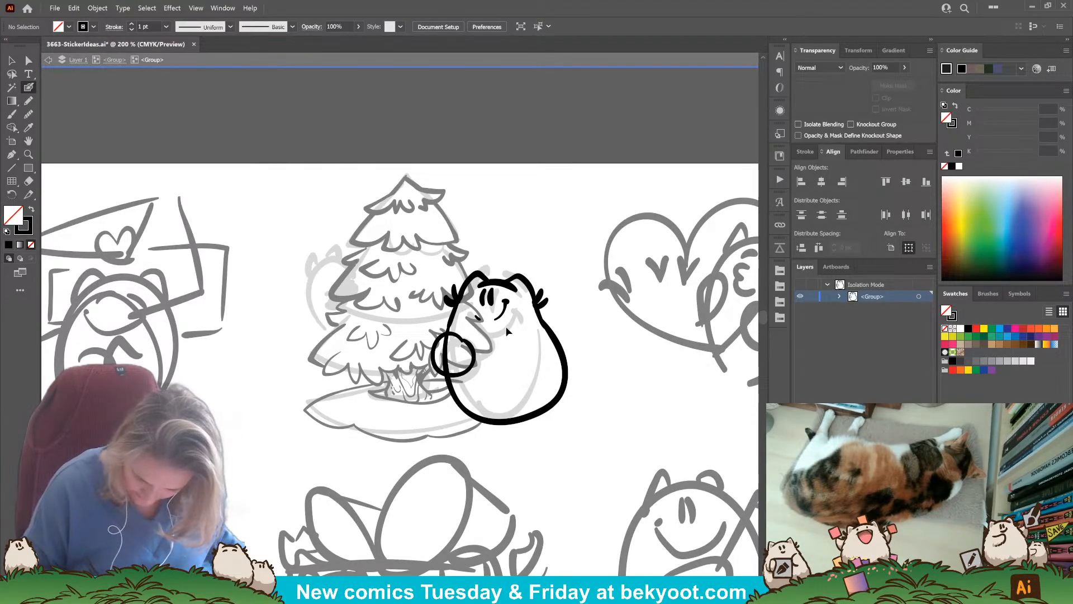
{"action": "key", "text": "shift+x"}
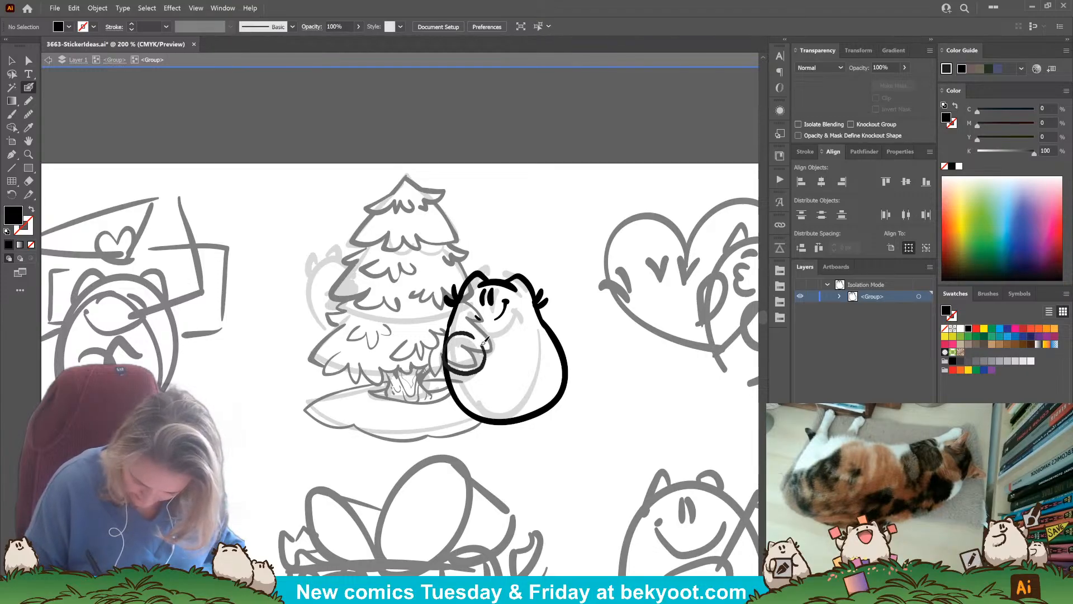
Ink a small cap on top of the round shape at the belly, shrink it to ornament size and shift it left over the body's edge.
{"action": "key", "text": "shift+x"}
{"action": "left_click_drag", "start_coordinate": [476, 341], "coordinate": [486, 354]}
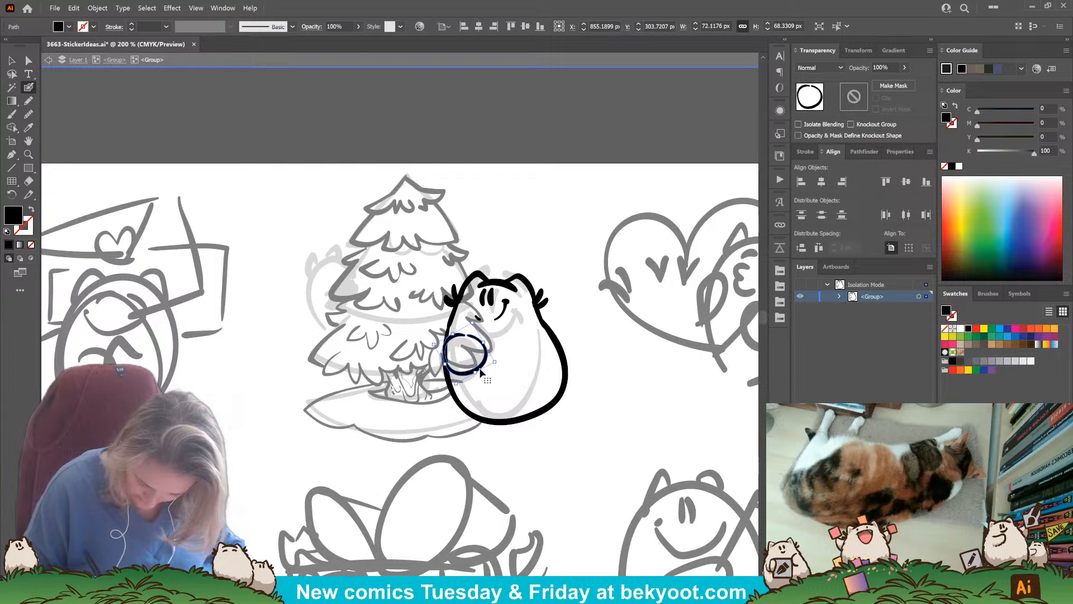
{"action": "left_click_drag", "start_coordinate": [481, 368], "coordinate": [475, 360]}
{"action": "key", "text": "ctrl+shift+a"}
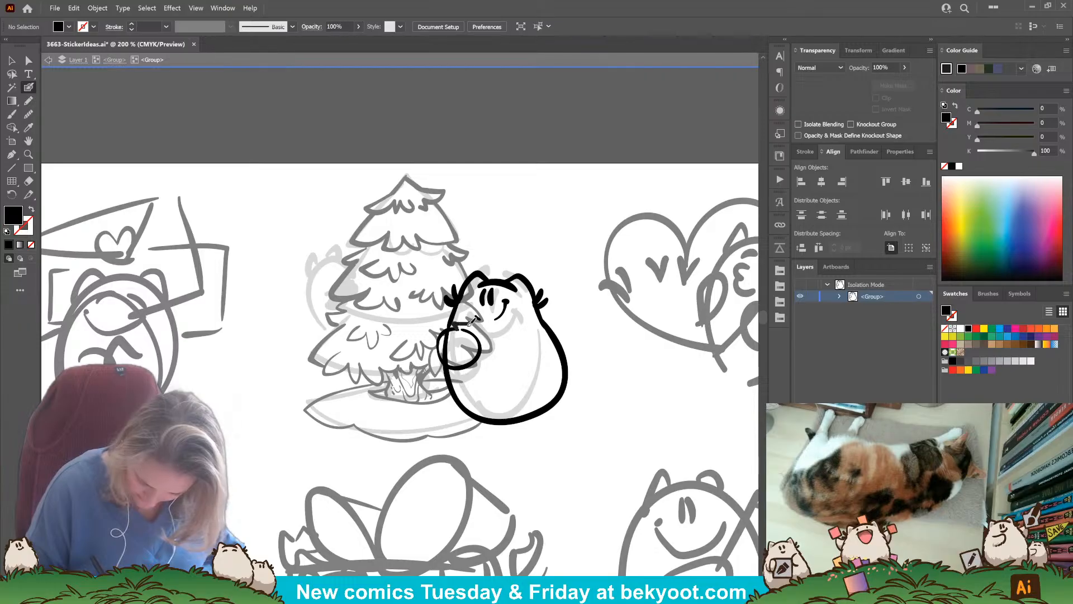
{"action": "key", "text": "shift+x"}
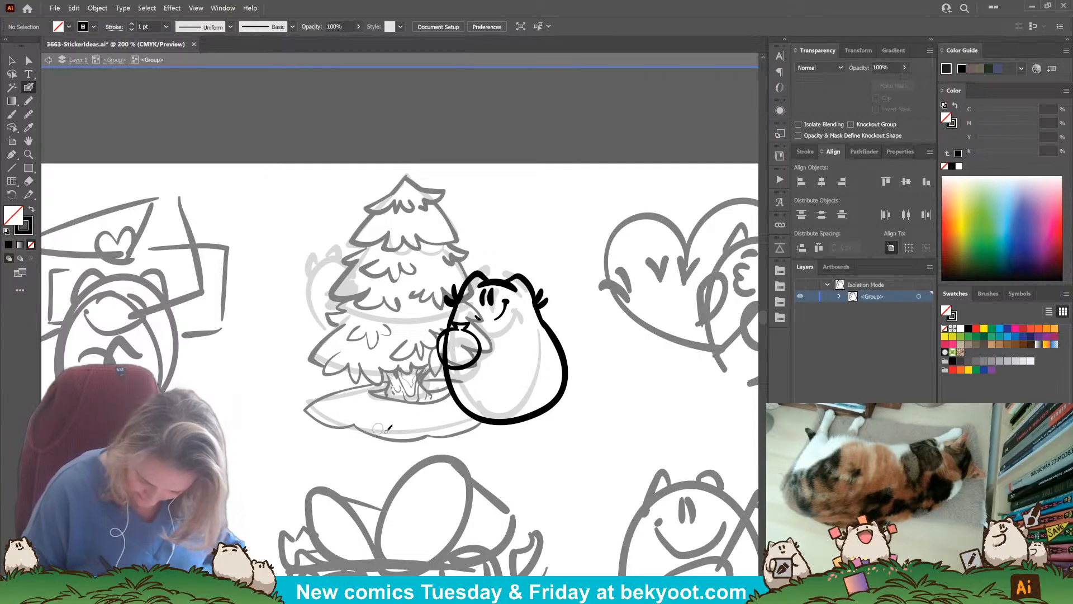
{"action": "left_click", "coordinate": [479, 357], "text": "ctrl"}
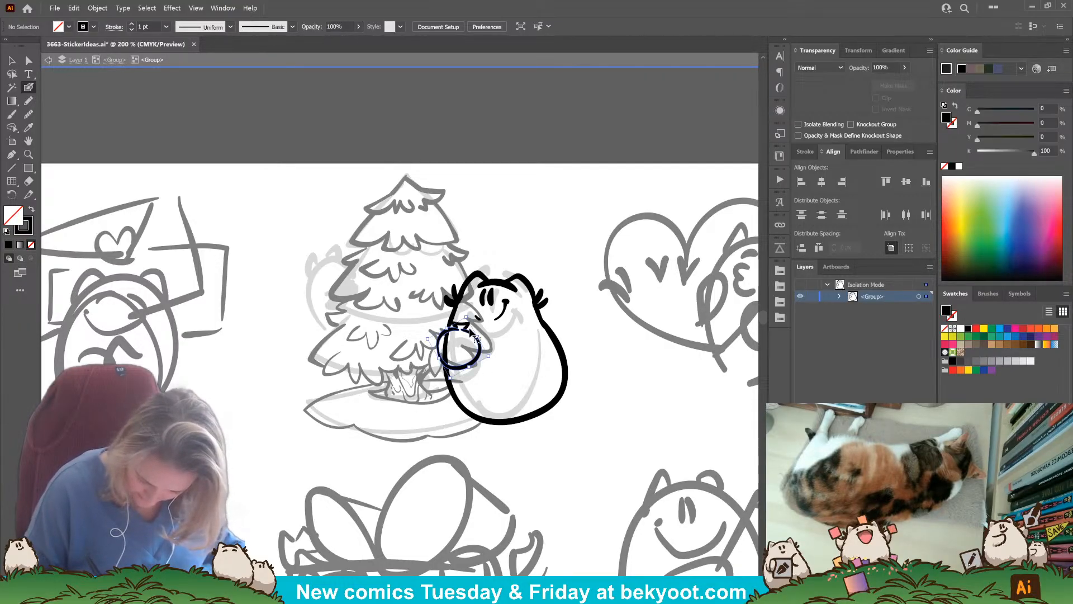
{"action": "mouse_move", "coordinate": [479, 357]}
{"action": "left_mouse_down"}
{"action": "mouse_move", "coordinate": [475, 324]}
{"action": "mouse_move", "coordinate": [469, 364]}
{"action": "left_mouse_up"}
{"action": "left_click", "coordinate": [446, 429], "text": "ctrl"}
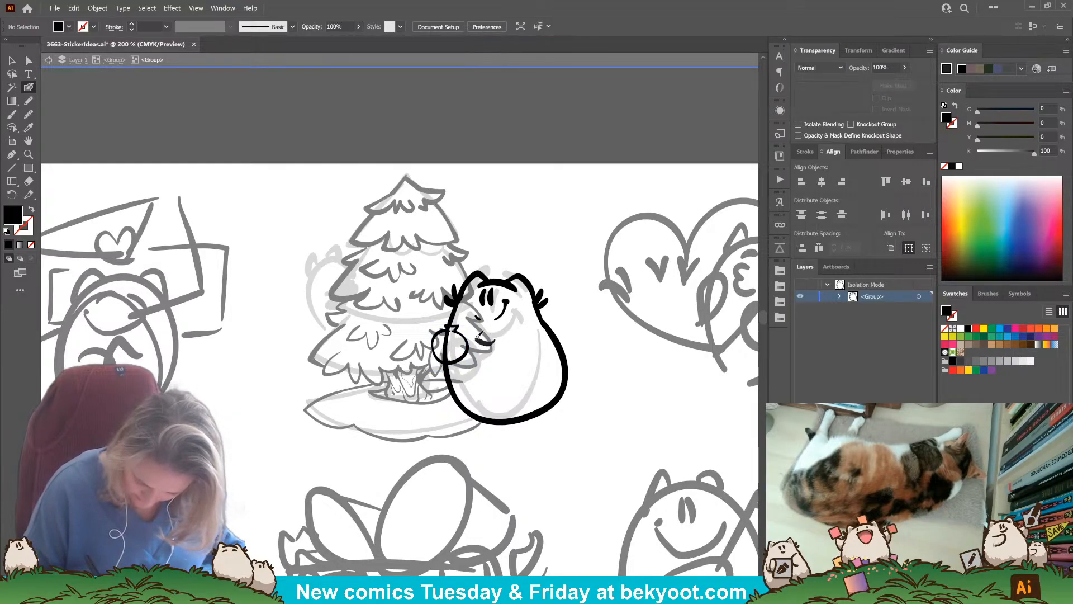
Ink the character's near arm reaching to the ornament and add a flatter base line with angled corners under the body.
{"action": "key", "text": "shift+x"}
{"action": "left_click_drag", "start_coordinate": [470, 363], "coordinate": [483, 378]}
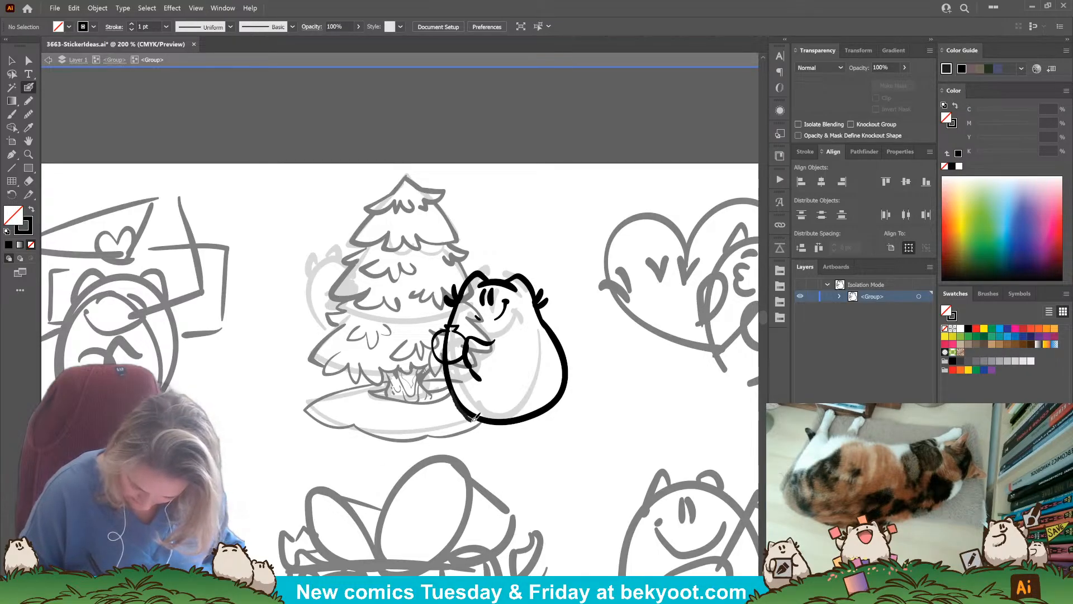
{"action": "mouse_move", "coordinate": [495, 420]}
{"action": "left_mouse_down"}
{"action": "mouse_move", "coordinate": [471, 417]}
{"action": "mouse_move", "coordinate": [535, 417]}
{"action": "left_mouse_up"}
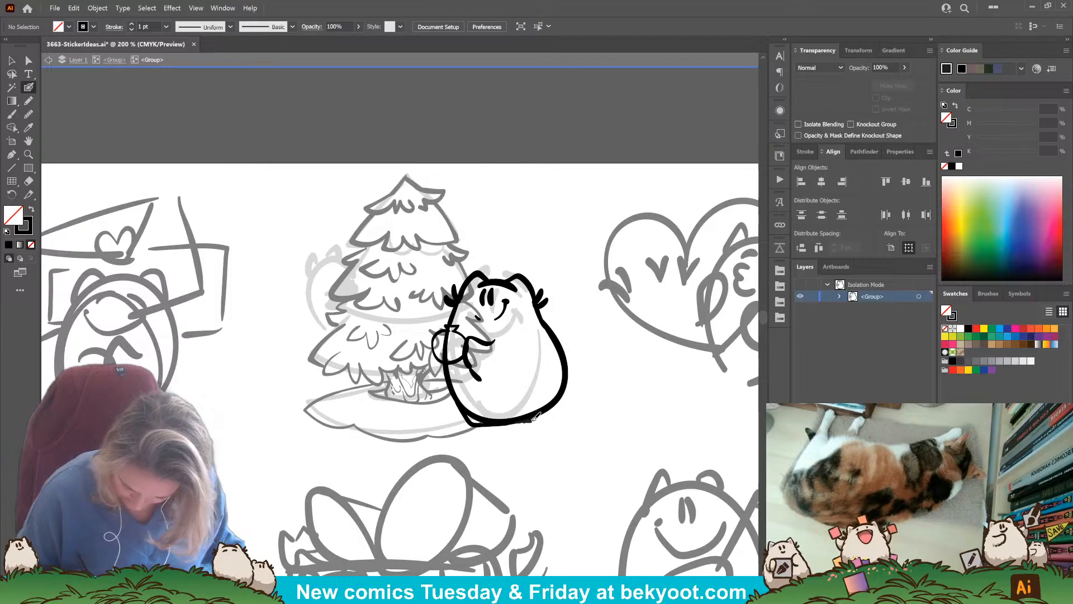
{"action": "left_click_drag", "start_coordinate": [567, 381], "coordinate": [565, 377]}
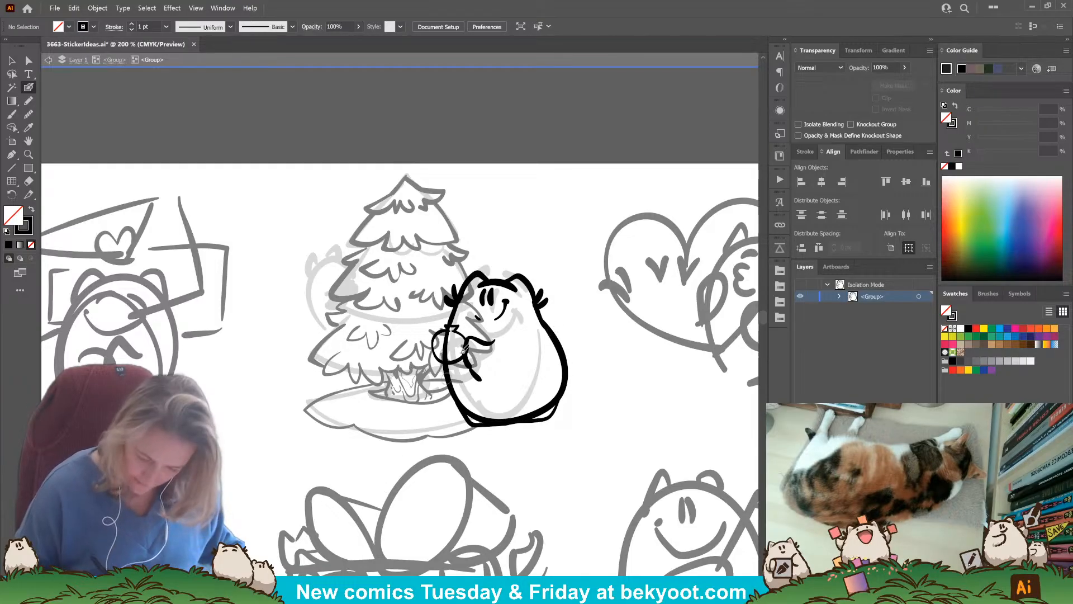
Select the whole inked character, scale it down to about 197 px wide, rotate it slightly and move it closer to the tree.
{"action": "left_click", "coordinate": [567, 383], "text": "ctrl"}
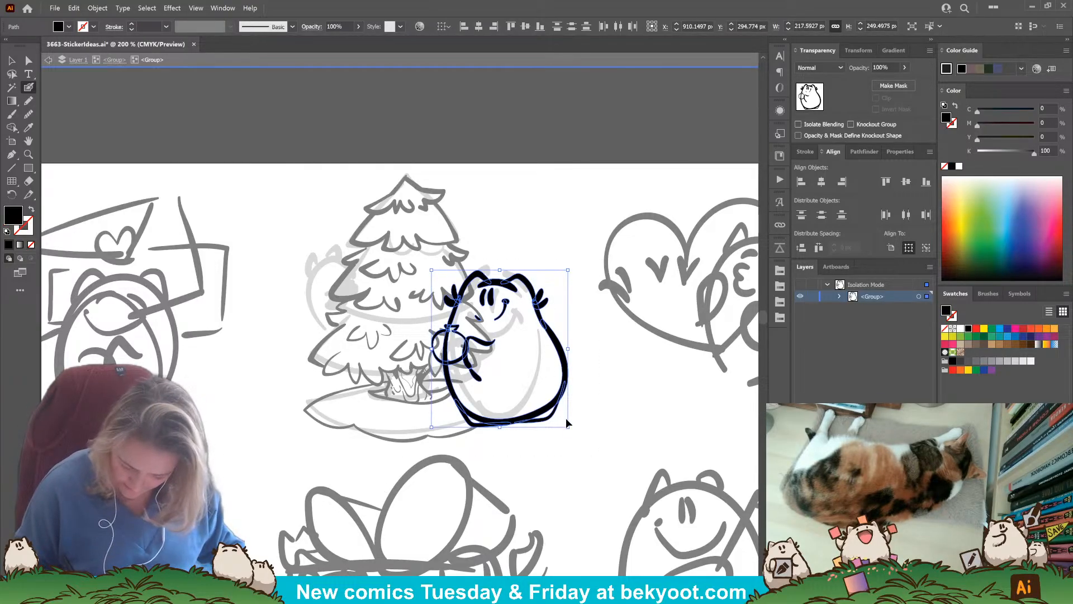
{"action": "left_click_drag", "start_coordinate": [569, 427], "coordinate": [530, 394]}
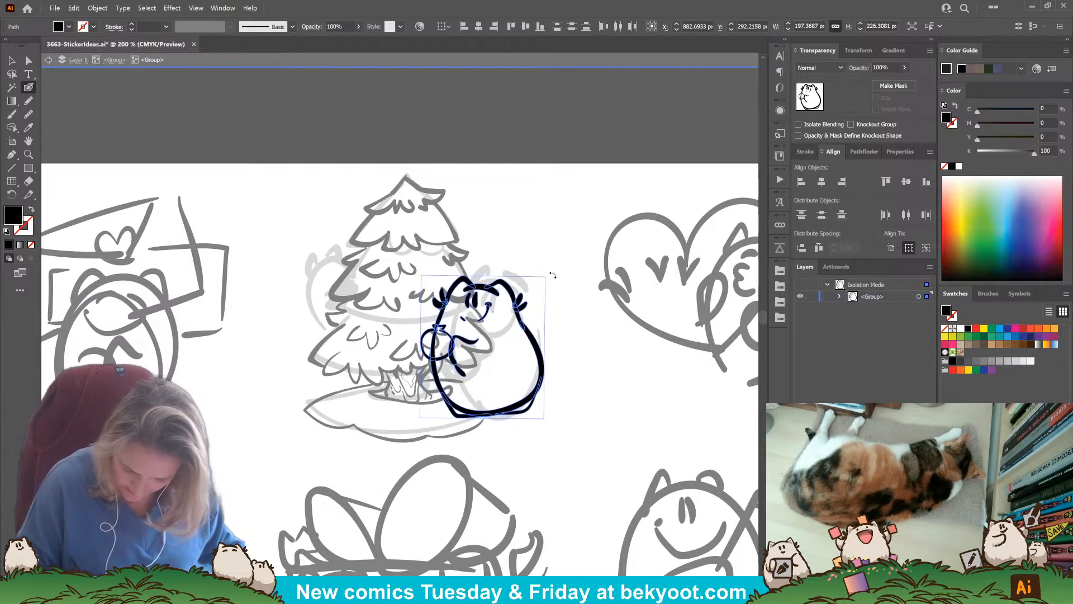
{"action": "left_click", "coordinate": [566, 386]}
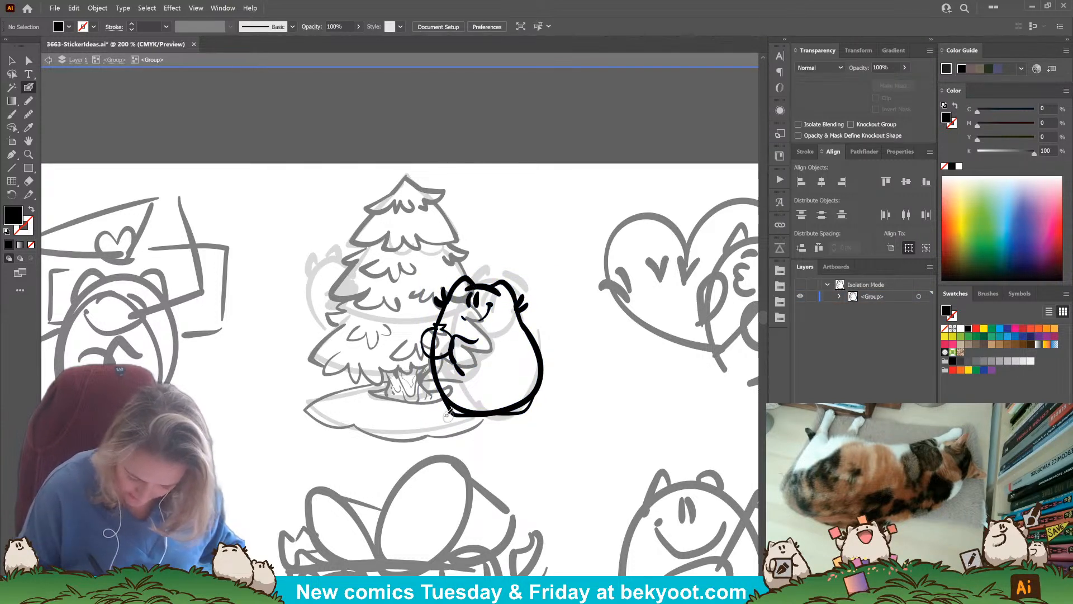
Ink the ground outline as a long curve across the character's base that turns to a point and sweeps back beneath it.
{"action": "left_click_drag", "start_coordinate": [440, 409], "coordinate": [489, 413]}
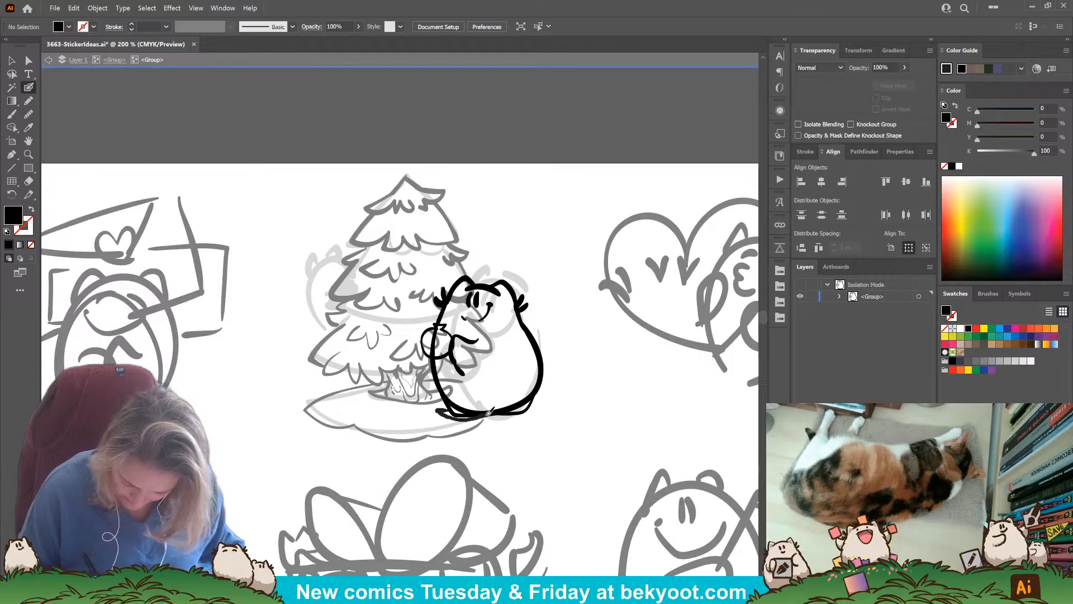
{"action": "key", "text": "shift+x"}
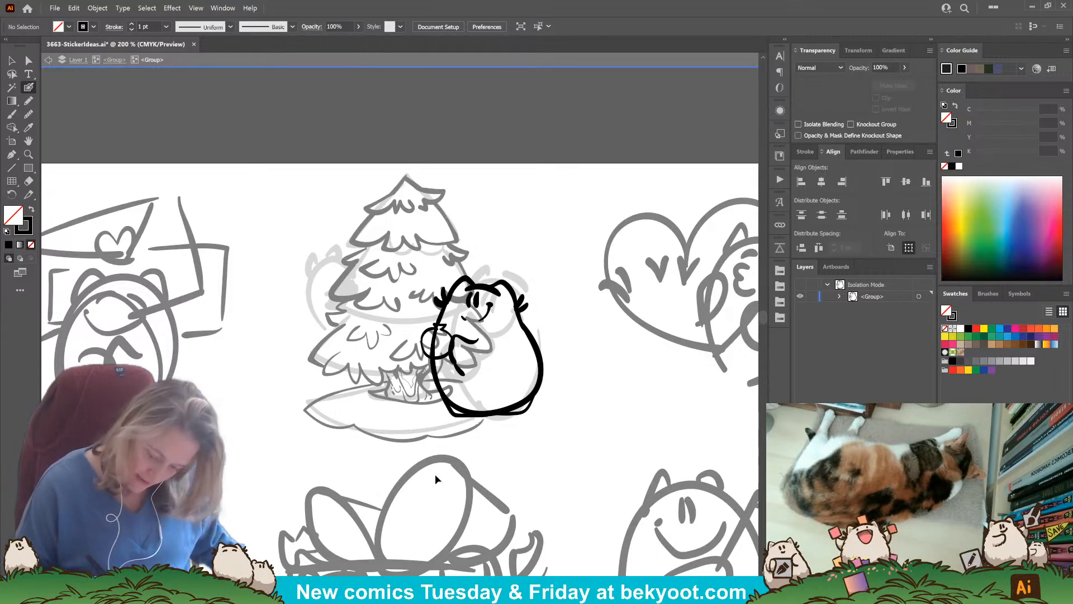
{"action": "key", "text": "shift+x"}
{"action": "mouse_move", "coordinate": [450, 410]}
{"action": "left_mouse_down"}
{"action": "mouse_move", "coordinate": [539, 401]}
{"action": "mouse_move", "coordinate": [481, 432]}
{"action": "mouse_move", "coordinate": [427, 434]}
{"action": "left_mouse_up"}
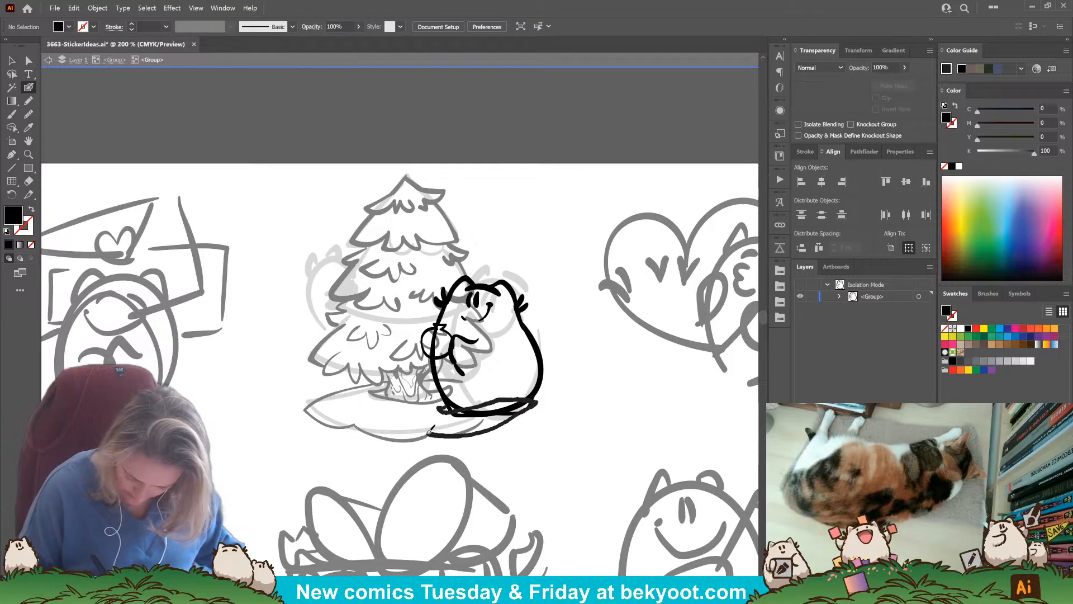
Ink the character's far paw as a curved outline around the outer side of the ornament, redoing the first stroke.
{"action": "key", "text": "shift+x"}
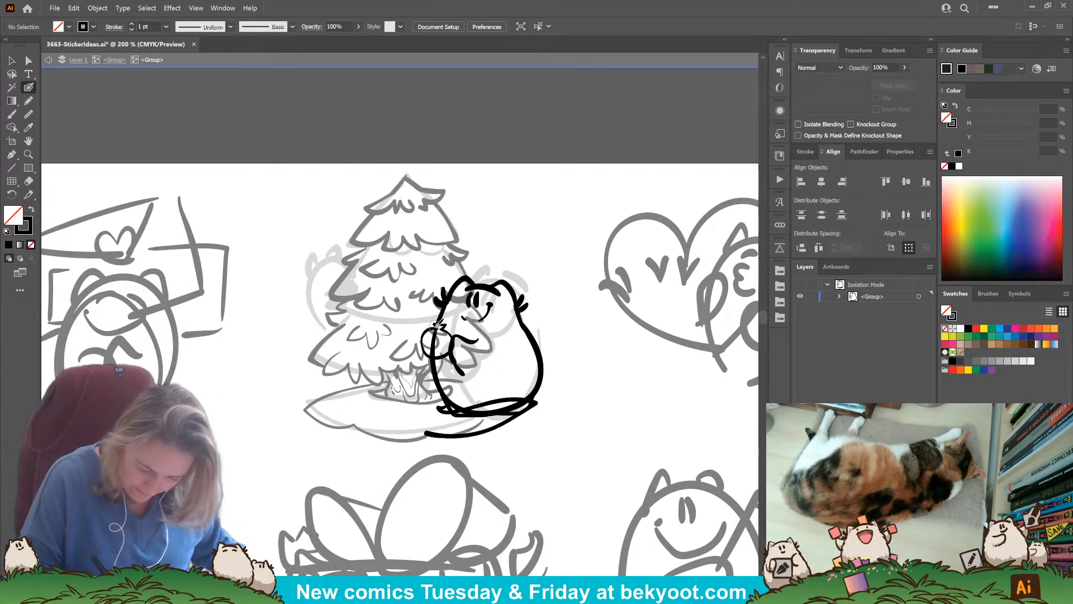
{"action": "left_click_drag", "start_coordinate": [416, 332], "coordinate": [421, 351]}
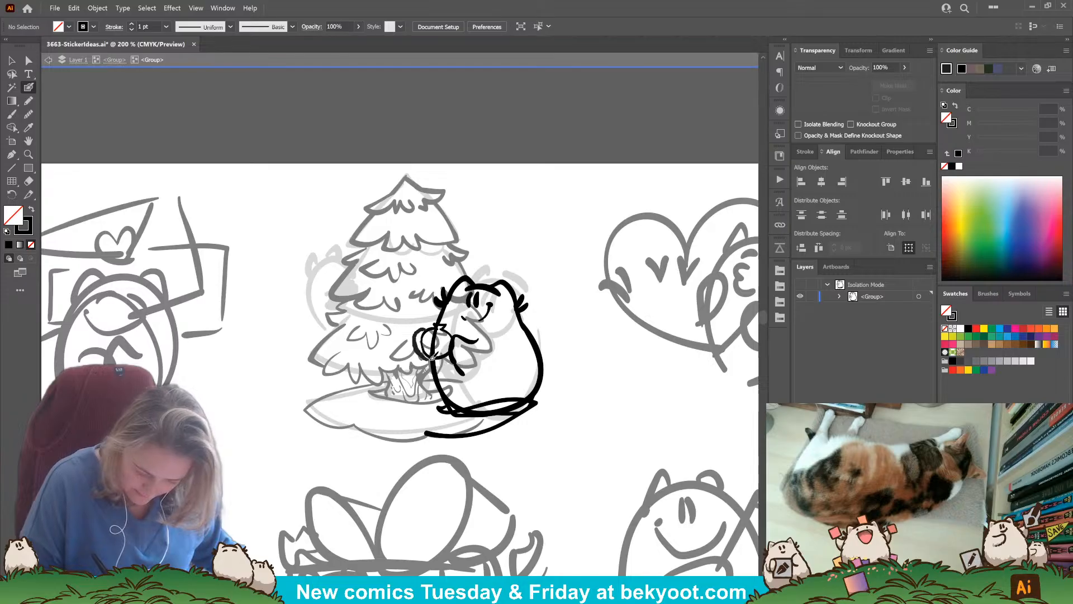
{"action": "key", "text": "ctrl+z"}
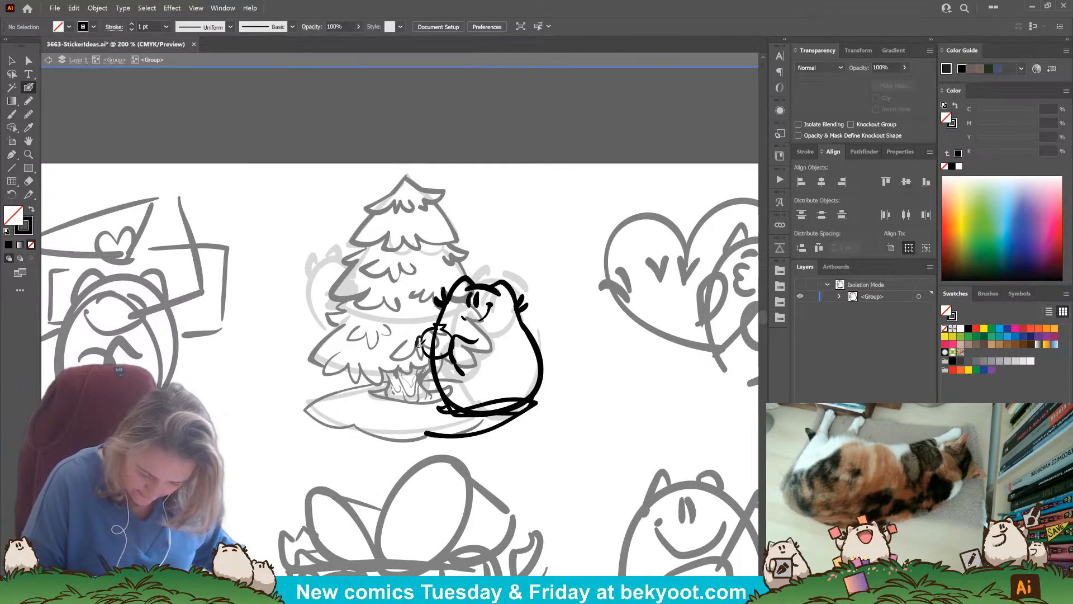
{"action": "left_click_drag", "start_coordinate": [427, 330], "coordinate": [431, 362]}
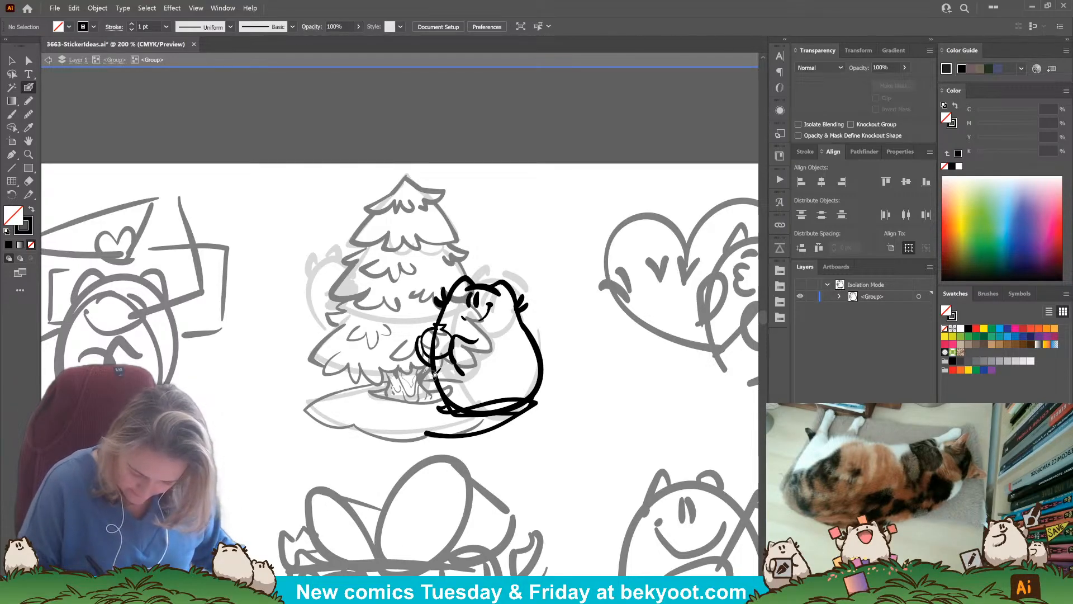
Erase the body line running through the ornament and ink two zigzag bands across the ornament.
{"action": "scroll", "coordinate": [424, 362], "scroll_direction": "up", "scroll_amount": 2}
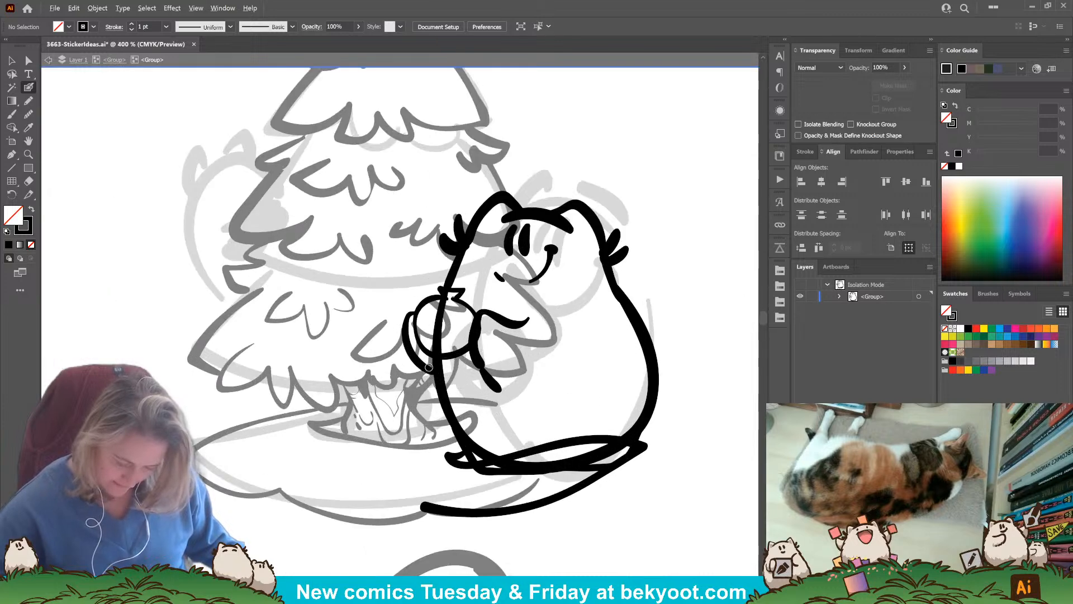
{"action": "left_click", "coordinate": [441, 331], "text": "ctrl"}
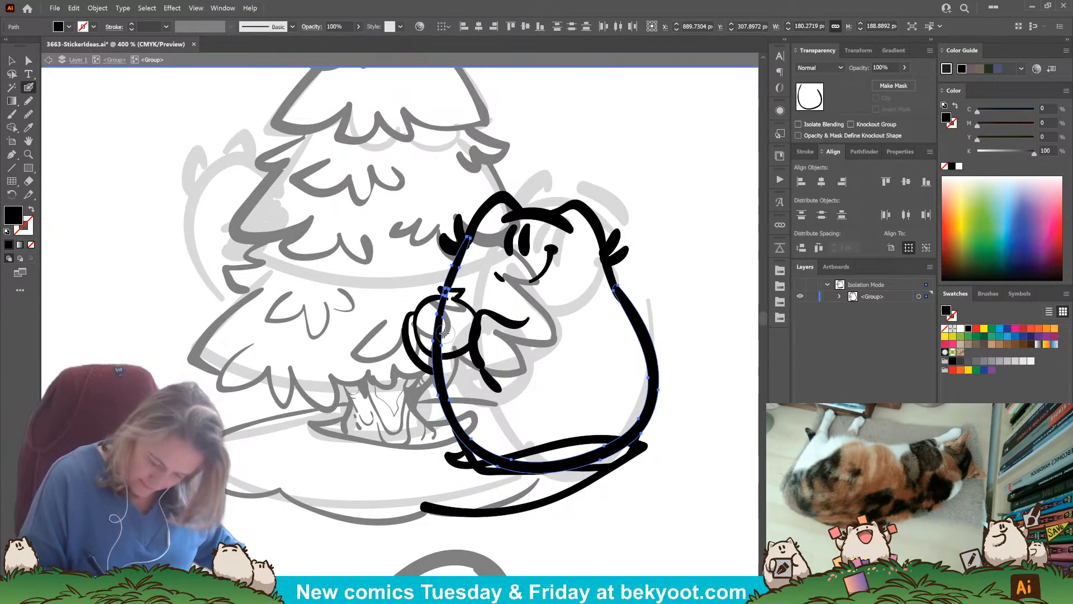
{"action": "mouse_move", "coordinate": [437, 345]}
{"action": "left_mouse_down"}
{"action": "mouse_move", "coordinate": [445, 300]}
{"action": "mouse_move", "coordinate": [426, 316]}
{"action": "mouse_move", "coordinate": [455, 321]}
{"action": "left_mouse_up"}
{"action": "left_click", "coordinate": [378, 562], "text": "ctrl"}
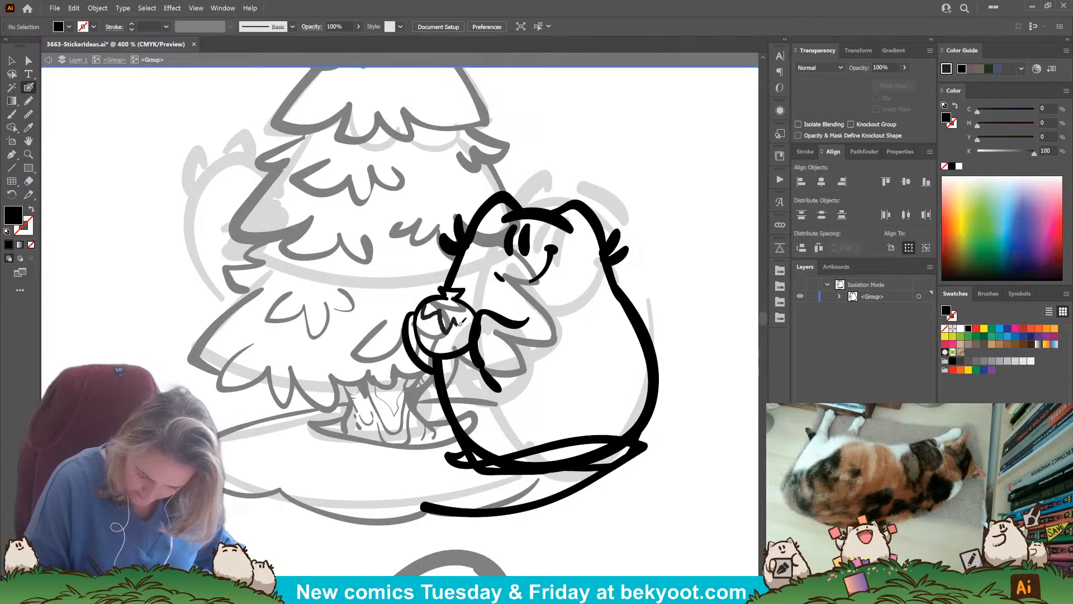
{"action": "key", "text": "shift+x"}
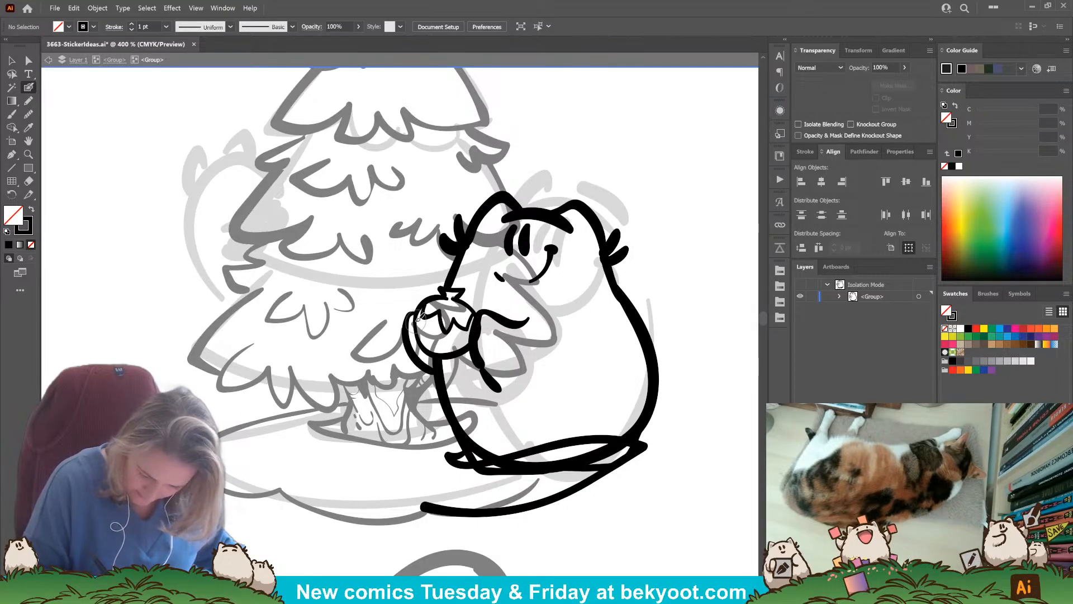
{"action": "mouse_move", "coordinate": [438, 316]}
{"action": "left_mouse_down"}
{"action": "mouse_move", "coordinate": [446, 337]}
{"action": "mouse_move", "coordinate": [465, 342]}
{"action": "left_mouse_up"}
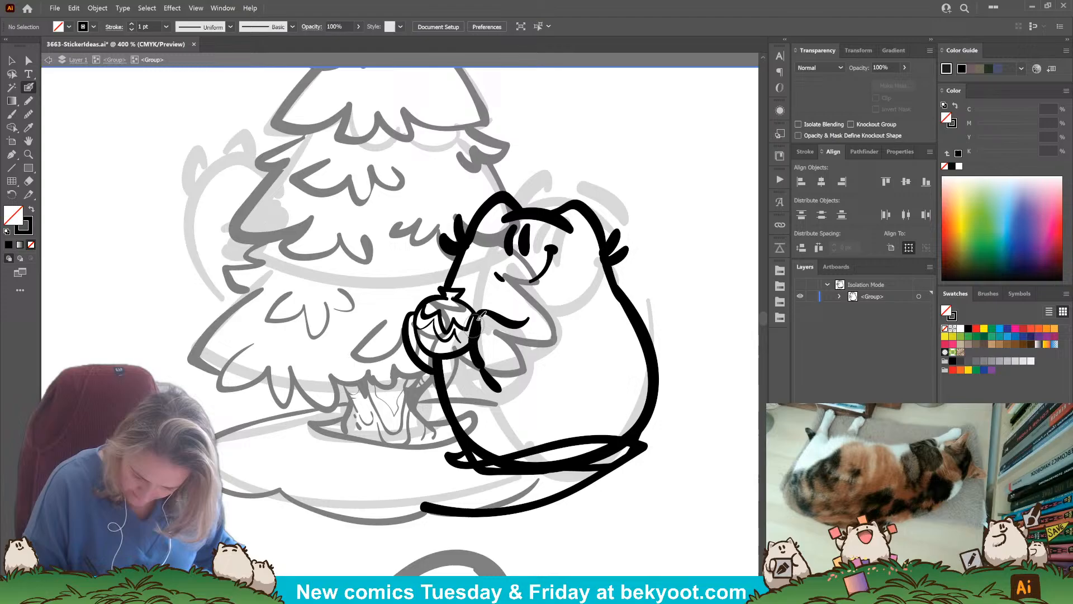
Trim the ornament's circle where it meets the near arm and ink a small hook loop above its cap.
{"action": "left_click", "coordinate": [465, 350], "text": "ctrl"}
{"action": "mouse_move", "coordinate": [465, 351]}
{"action": "left_mouse_down"}
{"action": "mouse_move", "coordinate": [483, 322]}
{"action": "mouse_move", "coordinate": [480, 344]}
{"action": "mouse_move", "coordinate": [490, 347]}
{"action": "left_mouse_up"}
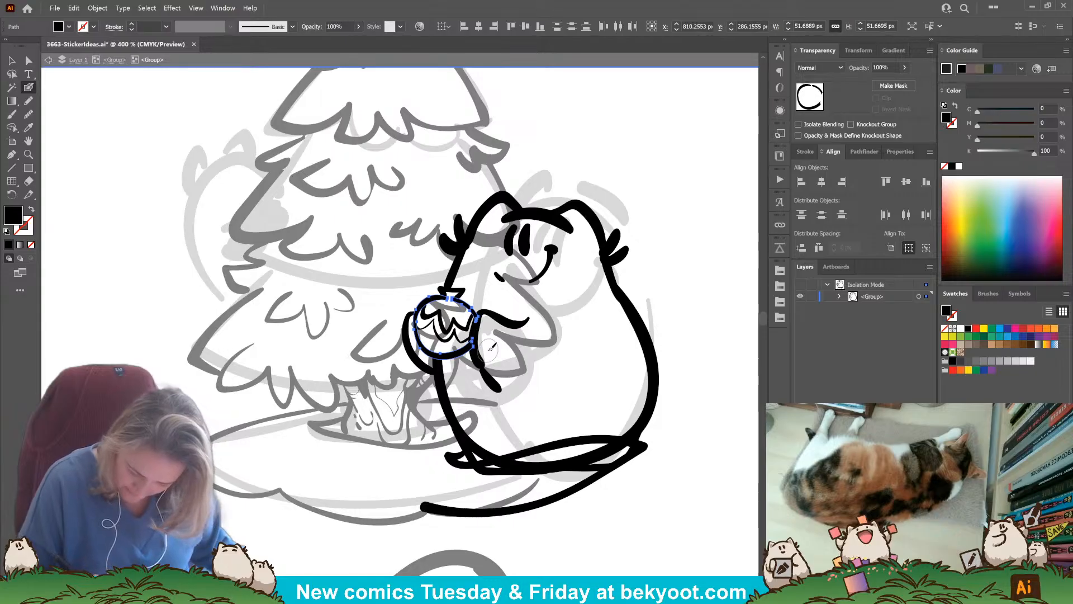
{"action": "left_click", "coordinate": [575, 497], "text": "ctrl"}
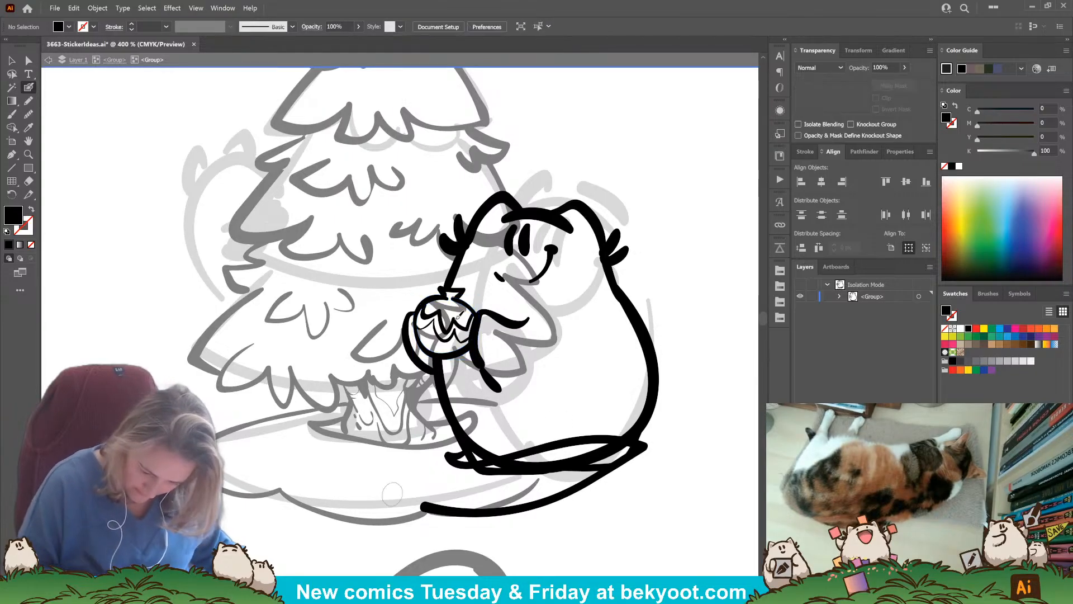
{"action": "left_click_drag", "start_coordinate": [458, 286], "coordinate": [469, 271]}
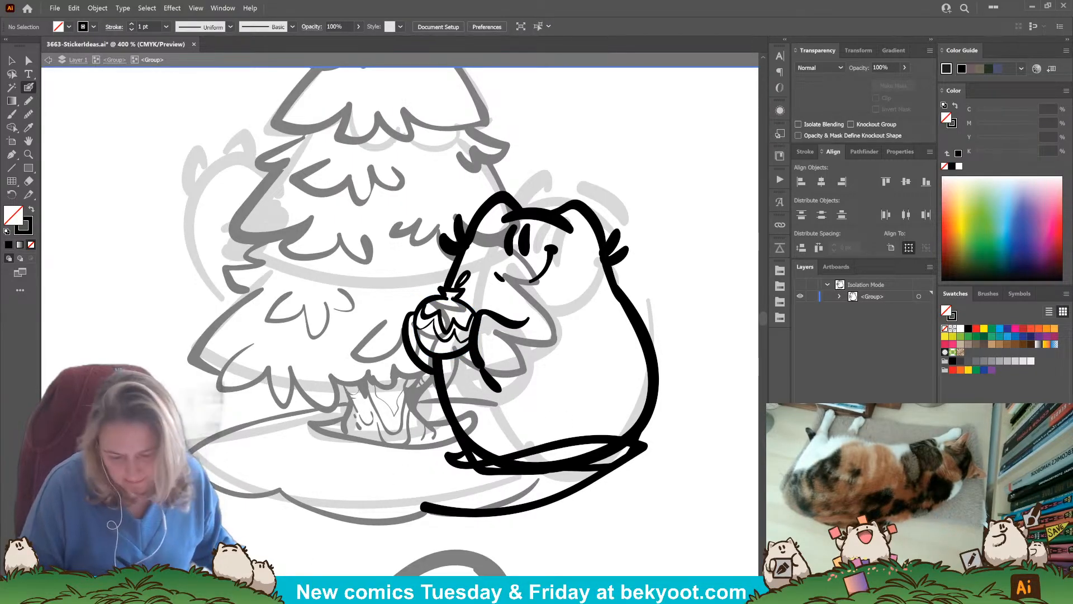
Select the character's body and base outlines and erase the parts that extend below the upper ground line.
{"action": "left_click_drag", "start_coordinate": [581, 382], "coordinate": [531, 354]}
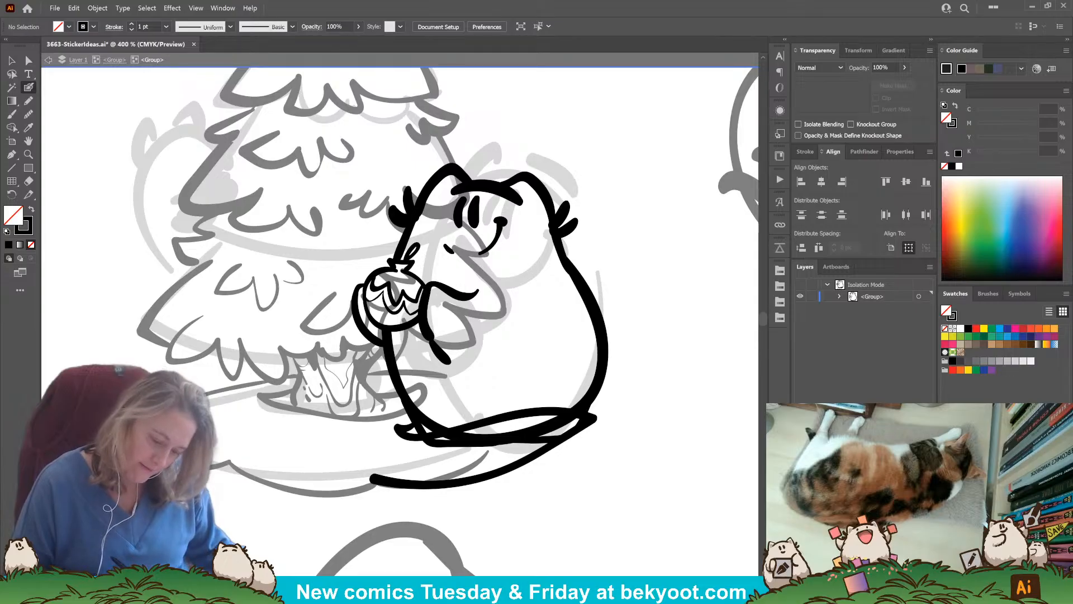
{"action": "left_click_drag", "start_coordinate": [325, 476], "coordinate": [348, 550]}
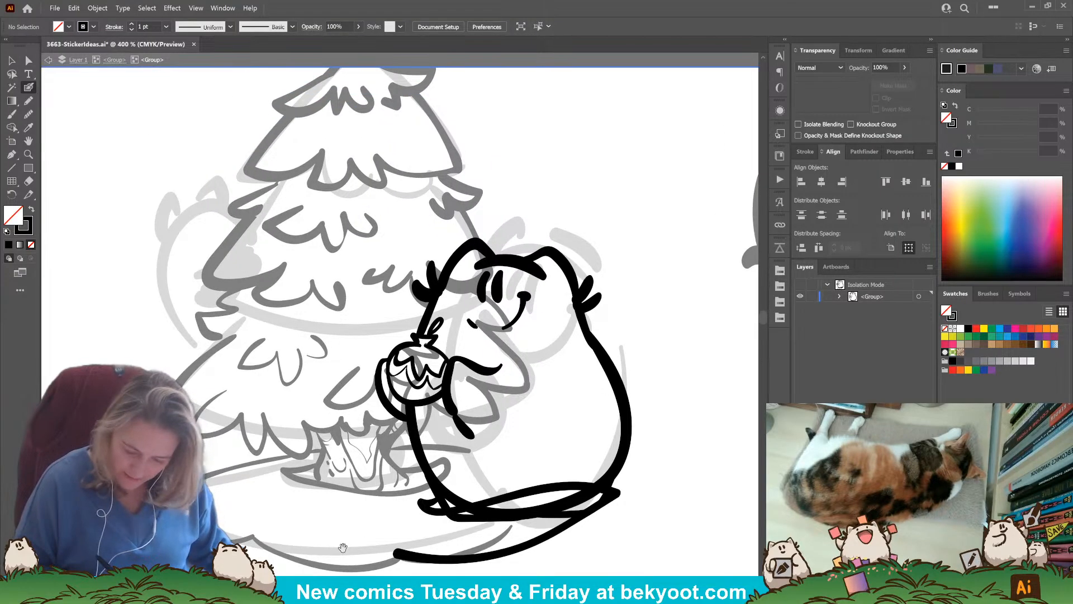
{"action": "left_click_drag", "start_coordinate": [588, 449], "coordinate": [583, 383]}
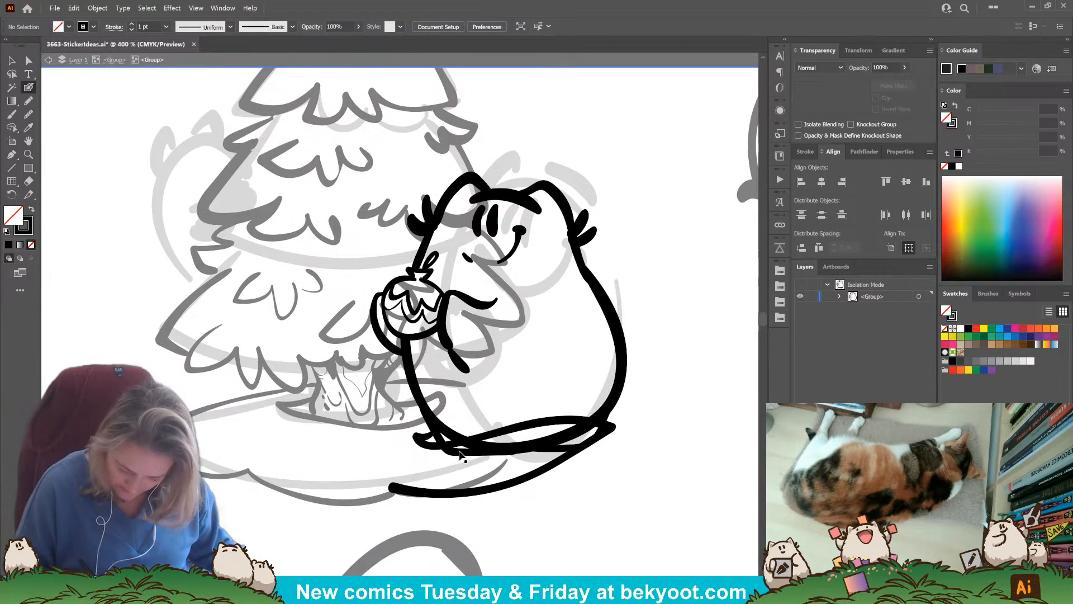
{"action": "left_click", "coordinate": [520, 447], "text": "ctrl"}
{"action": "left_click", "coordinate": [563, 453], "text": "ctrl"}
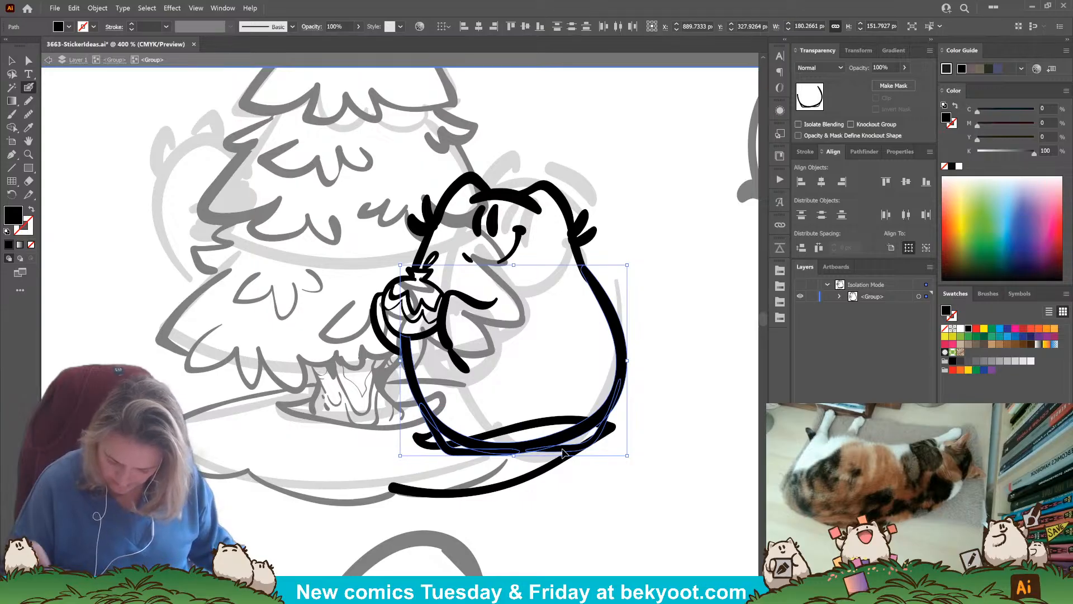
{"action": "mouse_move", "coordinate": [563, 453]}
{"action": "left_mouse_down"}
{"action": "mouse_move", "coordinate": [489, 439]}
{"action": "mouse_move", "coordinate": [441, 454]}
{"action": "mouse_move", "coordinate": [495, 442]}
{"action": "mouse_move", "coordinate": [564, 452]}
{"action": "mouse_move", "coordinate": [565, 441]}
{"action": "mouse_move", "coordinate": [591, 441]}
{"action": "mouse_move", "coordinate": [569, 435]}
{"action": "mouse_move", "coordinate": [601, 433]}
{"action": "left_mouse_up"}
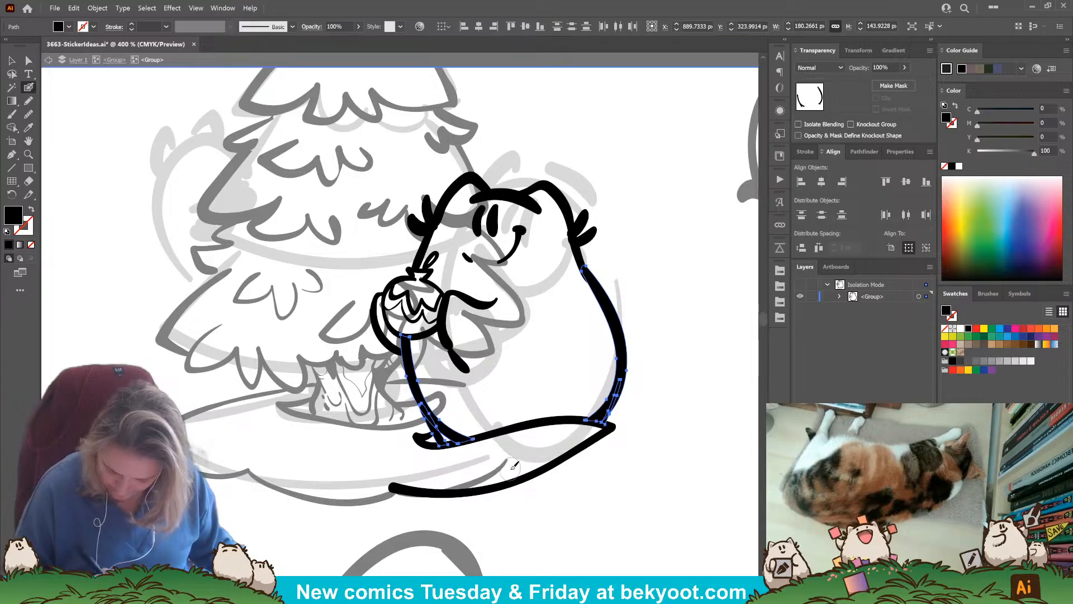
{"action": "left_click", "coordinate": [618, 502], "text": "ctrl"}
Choose the Pencil tool with nothing selected and set the opacity for new black shapes to 30%.
{"action": "left_click_drag", "start_coordinate": [525, 506], "coordinate": [569, 493]}
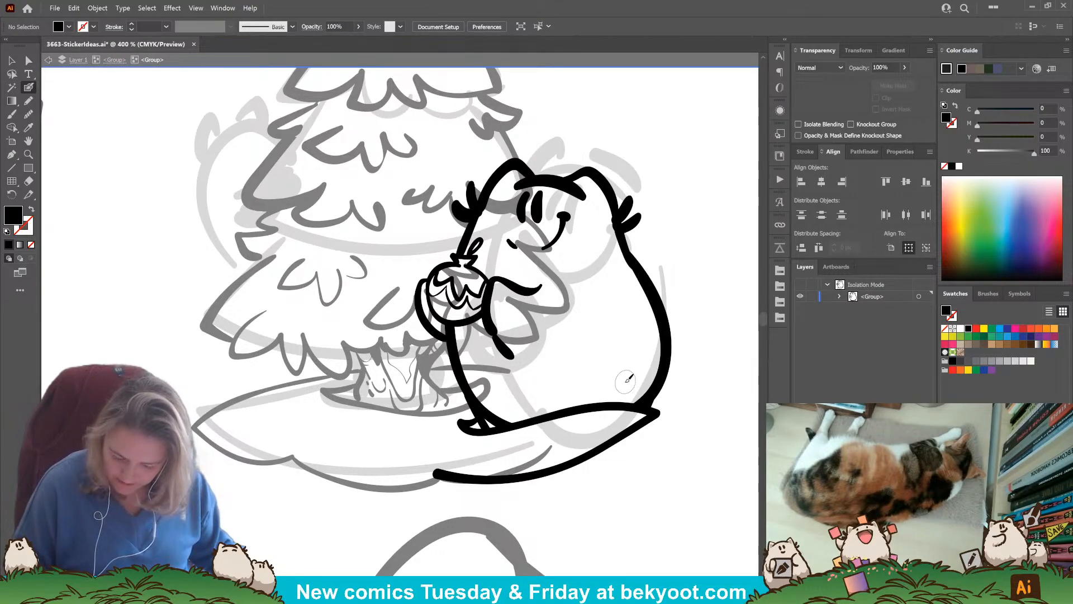
{"action": "left_click", "coordinate": [494, 475], "text": "ctrl"}
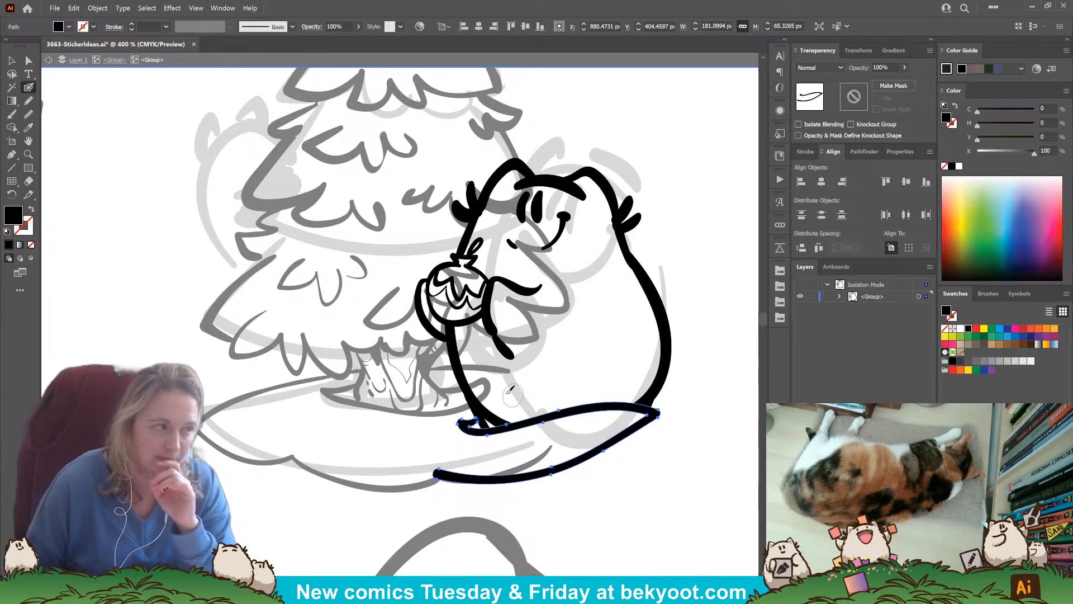
{"action": "left_click", "coordinate": [28, 100]}
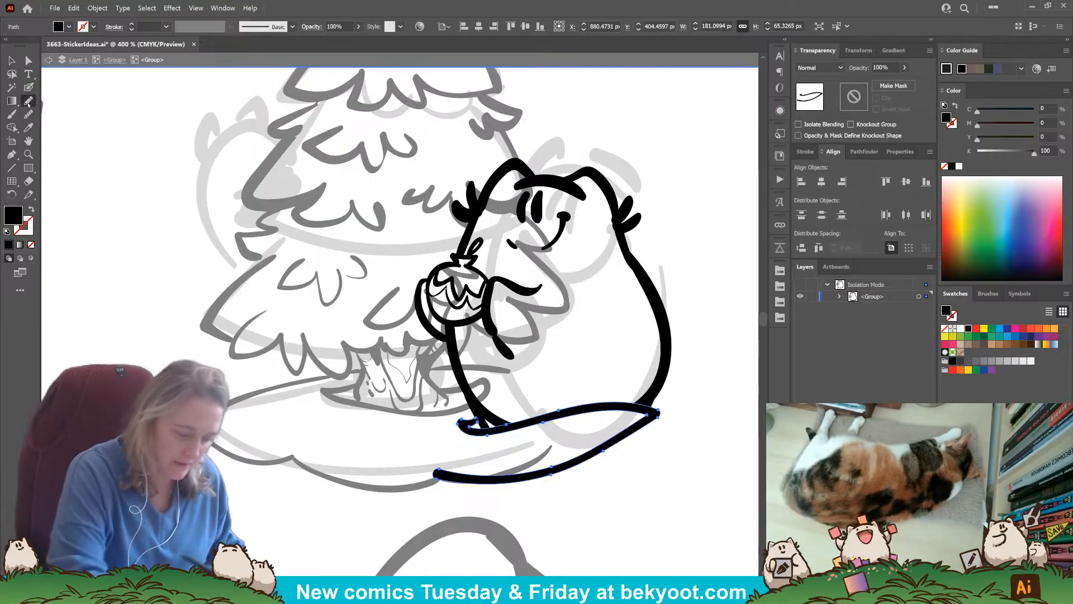
{"action": "left_click", "coordinate": [704, 305], "text": "ctrl"}
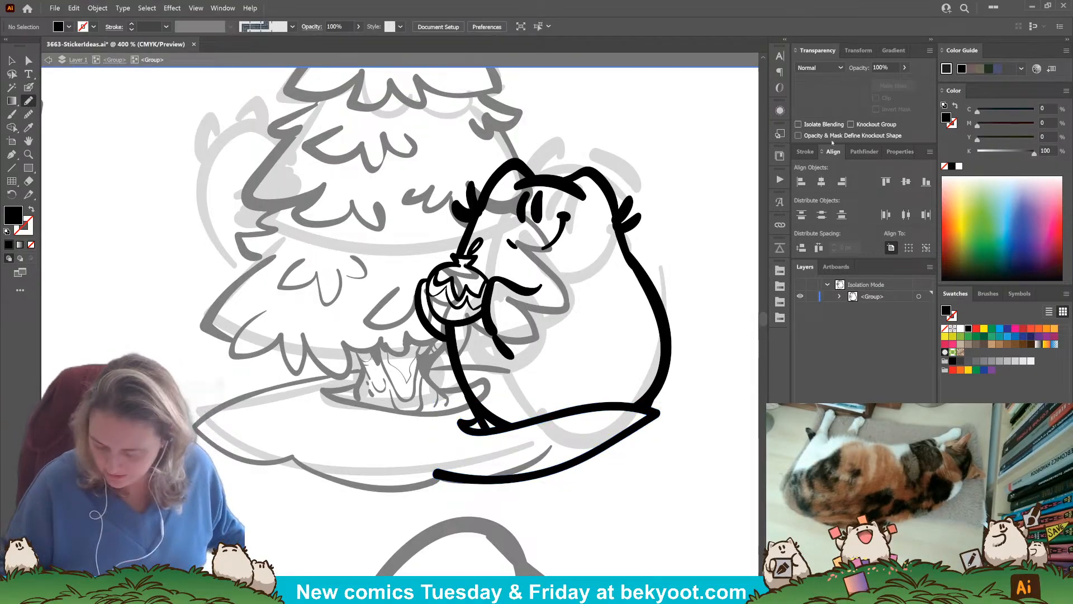
{"action": "left_click", "coordinate": [882, 68]}
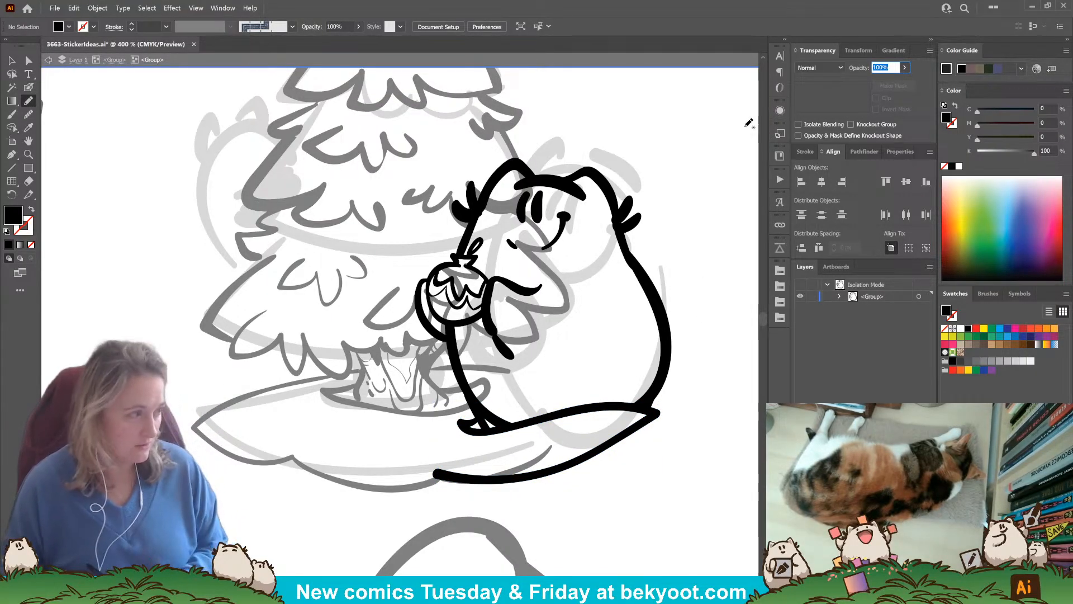
{"action": "type", "text": "30"}
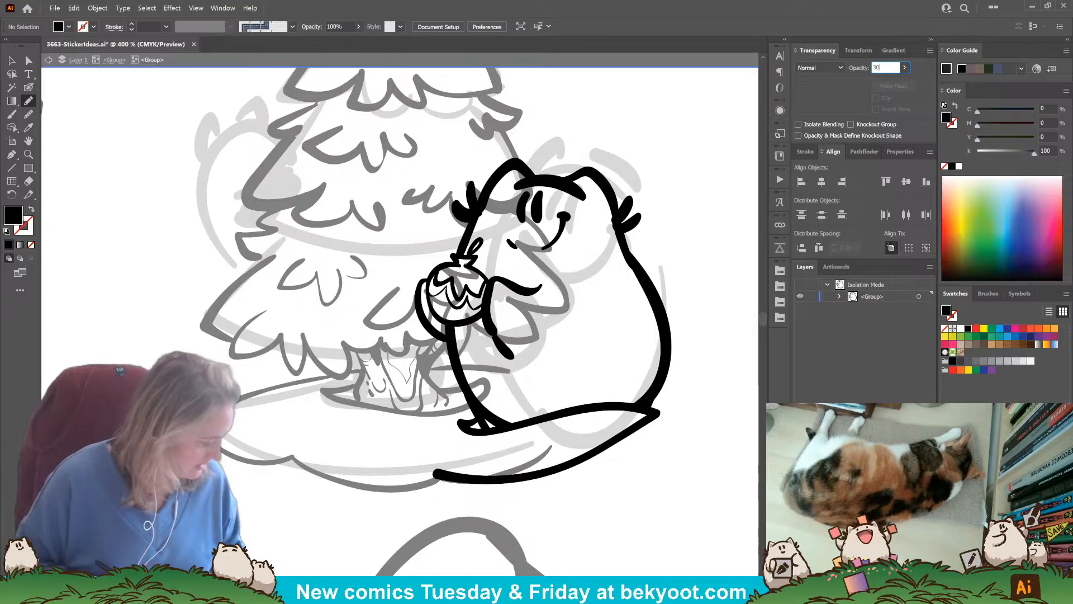
{"action": "key", "text": "Return"}
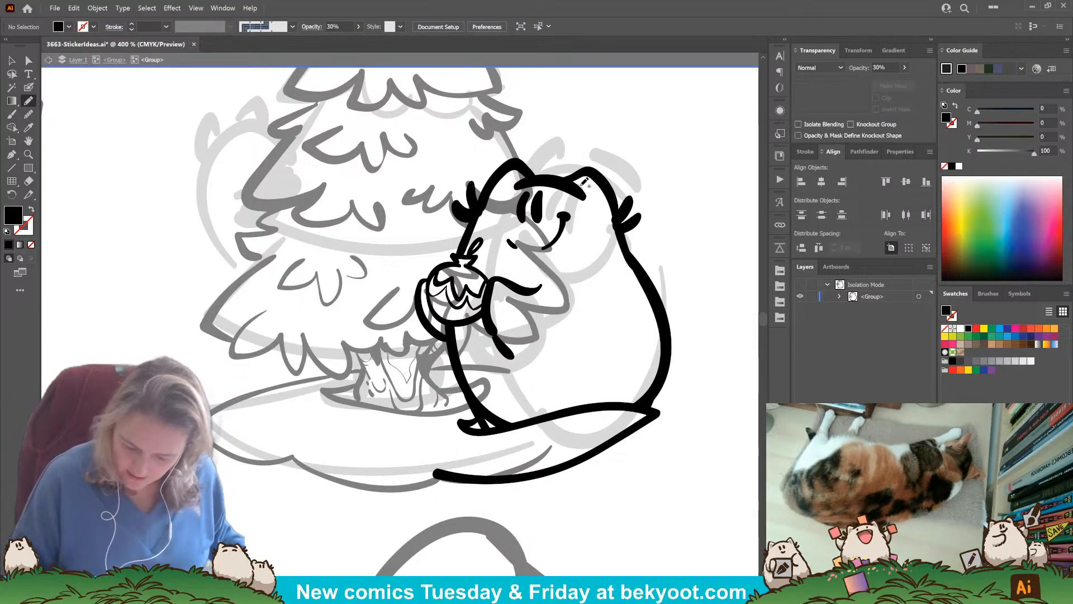
Draw semi-transparent filled shading shapes inside the character's ear, beneath the ornament and arm, and along the bottom of the body.
{"action": "mouse_move", "coordinate": [584, 181]}
{"action": "left_mouse_down"}
{"action": "mouse_move", "coordinate": [595, 200]}
{"action": "mouse_move", "coordinate": [513, 176]}
{"action": "mouse_move", "coordinate": [505, 193]}
{"action": "mouse_move", "coordinate": [521, 184]}
{"action": "left_mouse_up"}
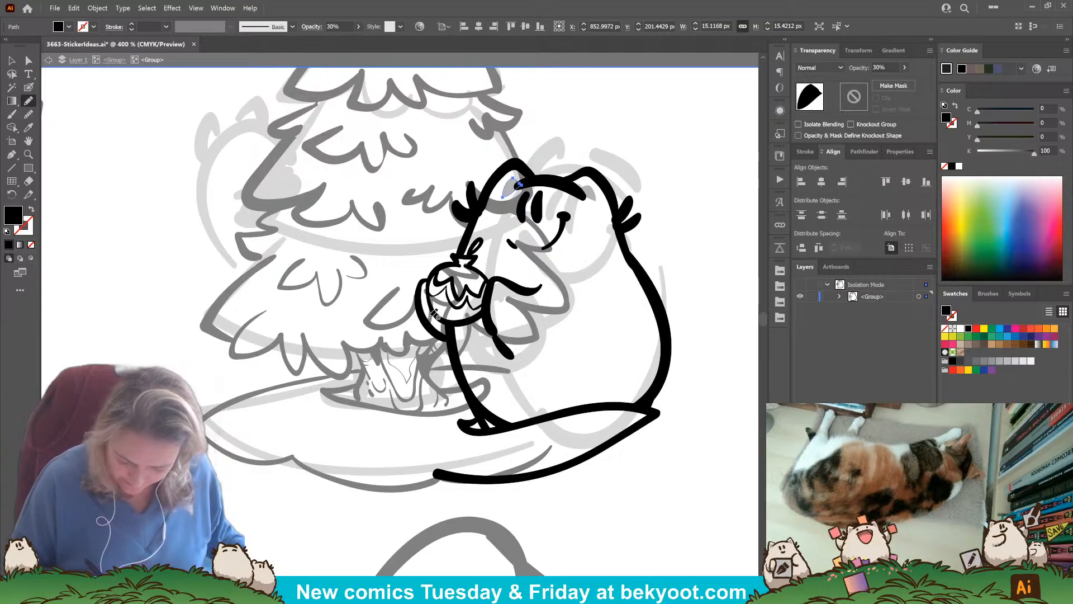
{"action": "mouse_move", "coordinate": [420, 302]}
{"action": "left_mouse_down"}
{"action": "mouse_move", "coordinate": [445, 314]}
{"action": "mouse_move", "coordinate": [487, 297]}
{"action": "mouse_move", "coordinate": [504, 344]}
{"action": "mouse_move", "coordinate": [433, 327]}
{"action": "left_mouse_up"}
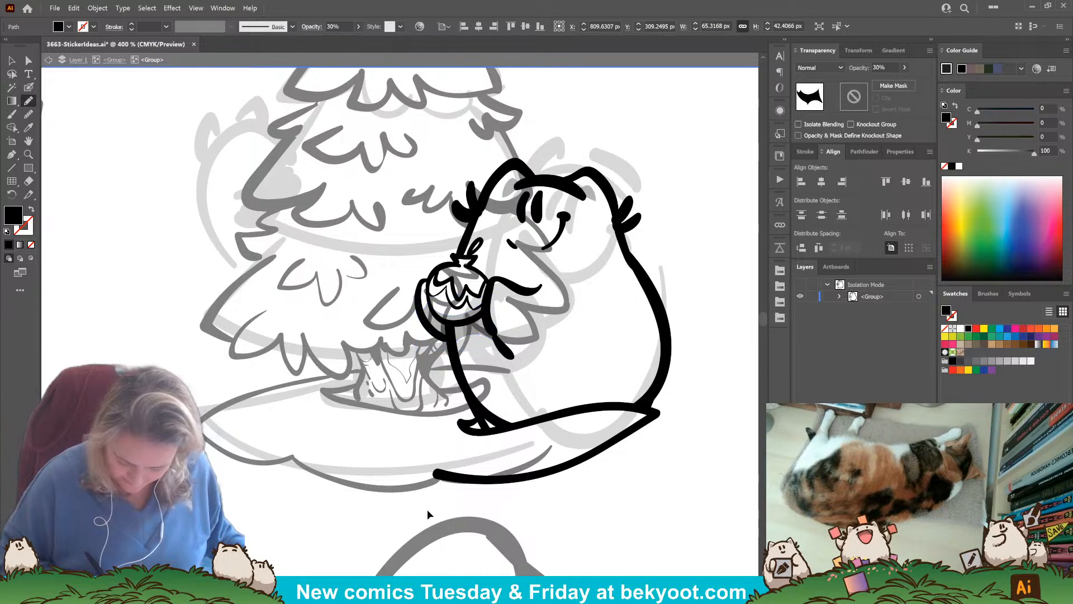
{"action": "key", "text": "ctrl+shift+a"}
{"action": "mouse_move", "coordinate": [483, 412]}
{"action": "left_mouse_down"}
{"action": "mouse_move", "coordinate": [646, 408]}
{"action": "mouse_move", "coordinate": [666, 345]}
{"action": "mouse_move", "coordinate": [616, 383]}
{"action": "mouse_move", "coordinate": [503, 389]}
{"action": "mouse_move", "coordinate": [459, 366]}
{"action": "mouse_move", "coordinate": [480, 402]}
{"action": "left_mouse_up"}
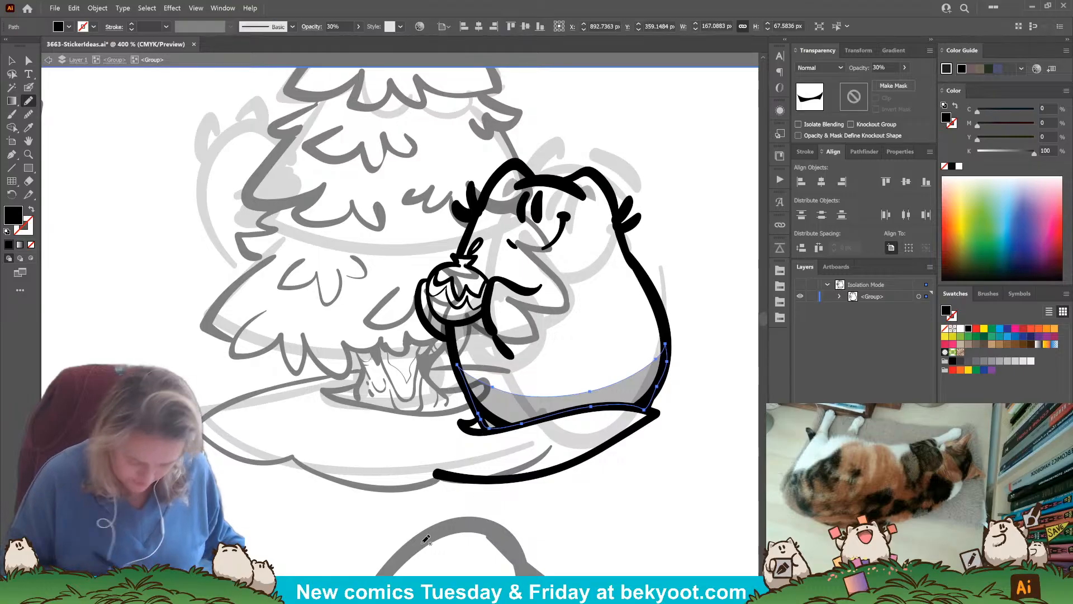
{"action": "key", "text": "ctrl+shift+a"}
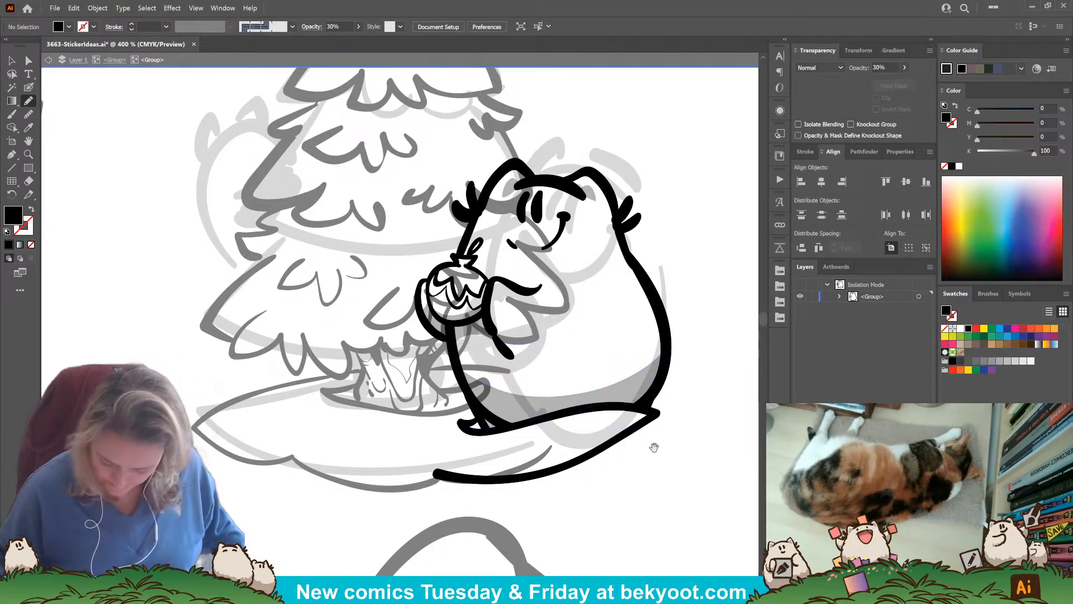
Reshape the anchor points at the small hooked end of the ground outline so it stops flush against the character's body line.
{"action": "scroll", "coordinate": [654, 446], "scroll_direction": "down", "scroll_amount": 1}
{"action": "left_click", "coordinate": [475, 398], "text": "ctrl"}
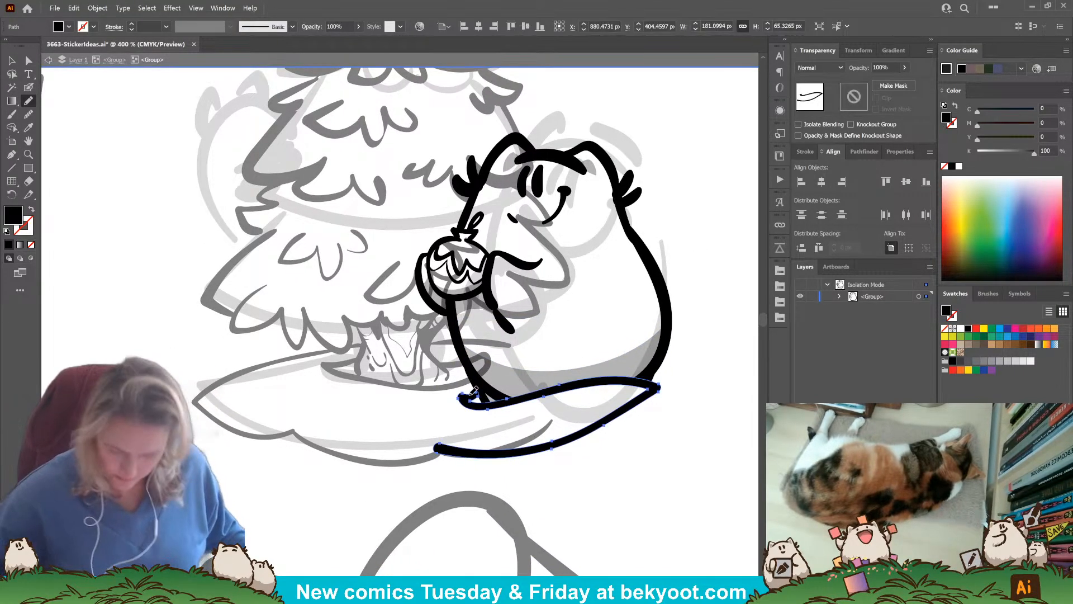
{"action": "scroll", "coordinate": [480, 391], "scroll_direction": "up", "scroll_amount": 7}
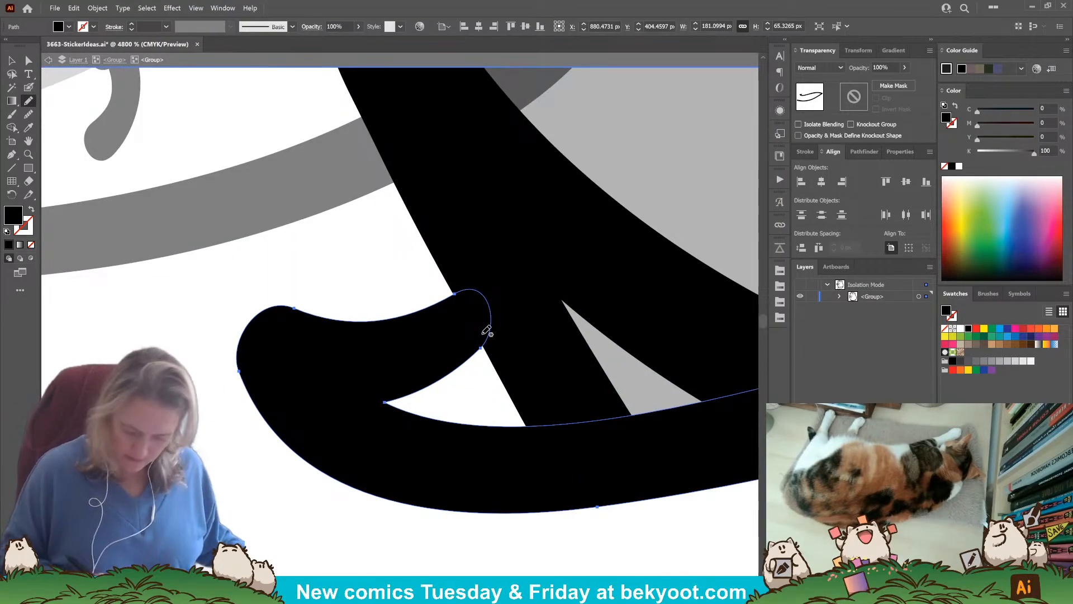
{"action": "key", "text": "a"}
{"action": "left_click", "coordinate": [481, 348]}
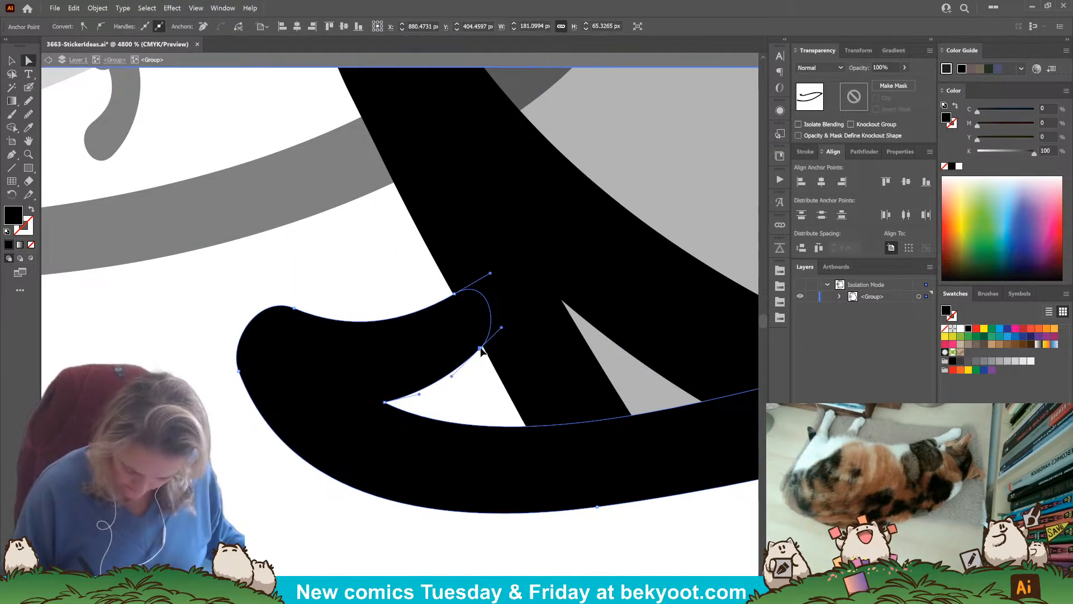
{"action": "left_click_drag", "start_coordinate": [480, 347], "coordinate": [484, 346]}
{"action": "left_click_drag", "start_coordinate": [454, 293], "coordinate": [479, 349]}
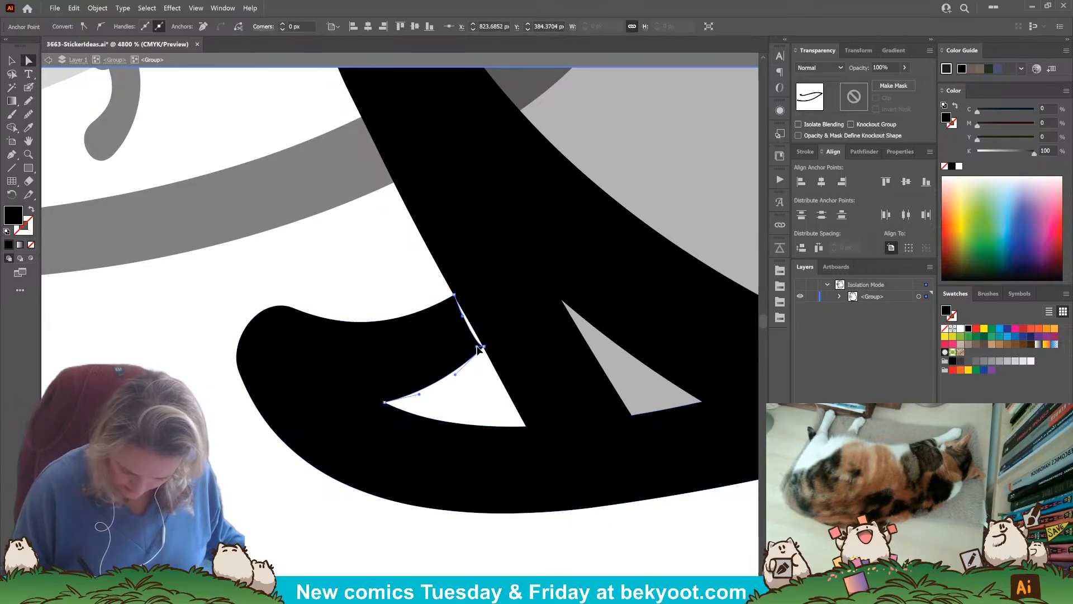
{"action": "left_click", "coordinate": [467, 318]}
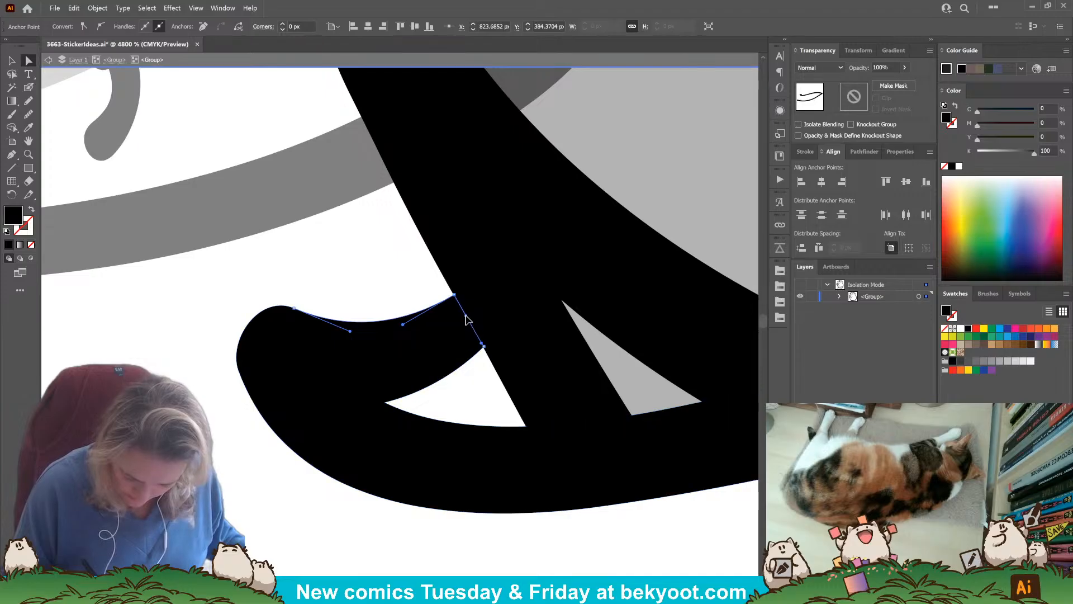
{"action": "left_click", "coordinate": [423, 287]}
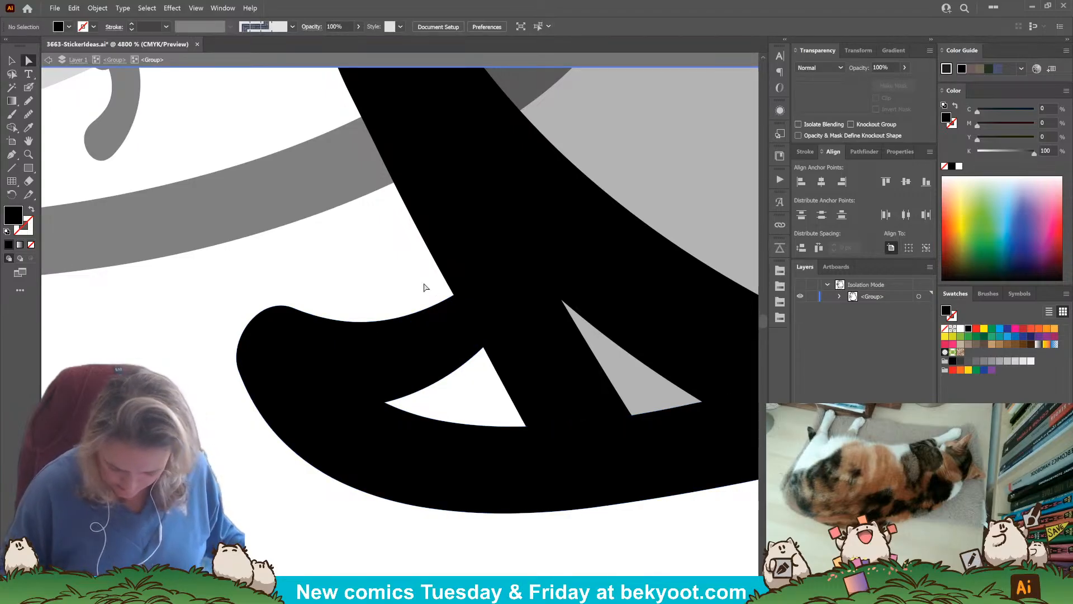
{"action": "scroll", "coordinate": [559, 324], "scroll_direction": "down", "scroll_amount": 2}
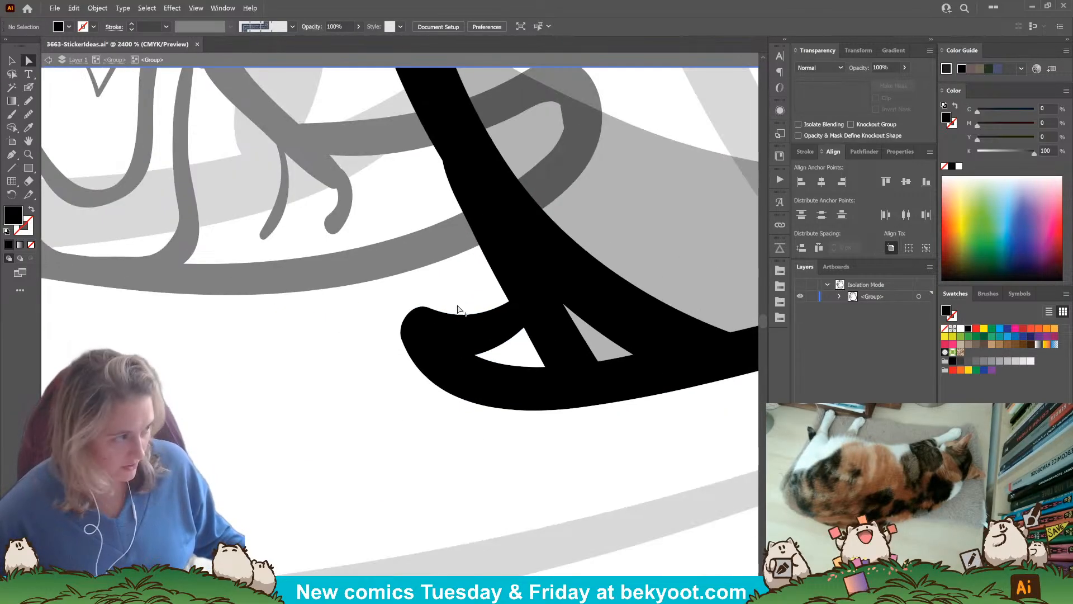
{"action": "scroll", "coordinate": [462, 313], "scroll_direction": "down", "scroll_amount": 8}
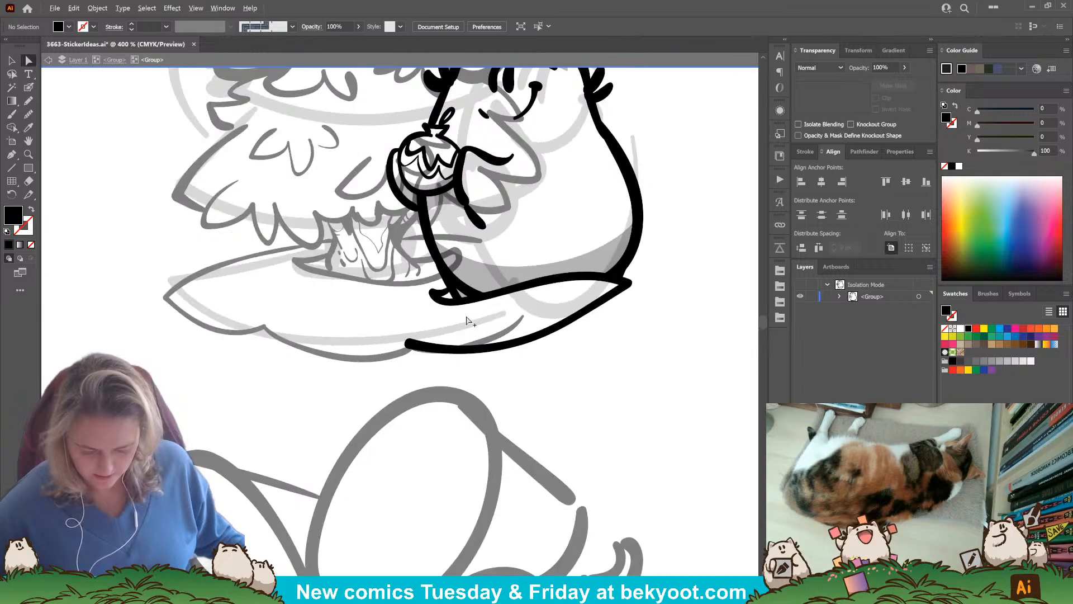
Return to the parent group containing the tree and character, and ready the Blob Brush with nothing selected.
{"action": "left_click", "coordinate": [114, 60]}
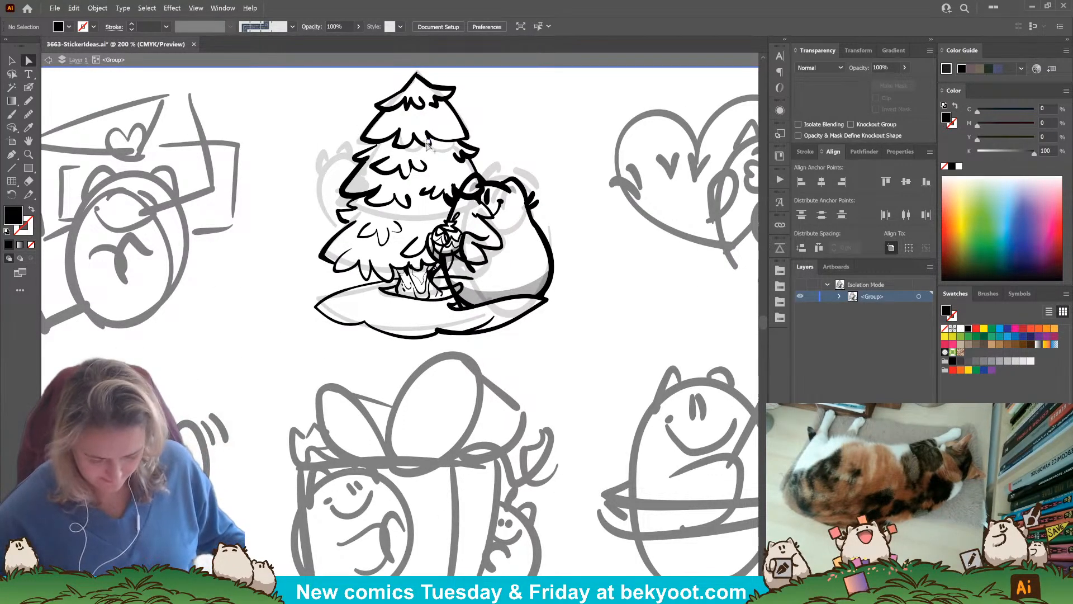
{"action": "scroll", "coordinate": [427, 146], "scroll_direction": "up", "scroll_amount": 1}
{"action": "left_click_drag", "start_coordinate": [409, 194], "coordinate": [419, 264]}
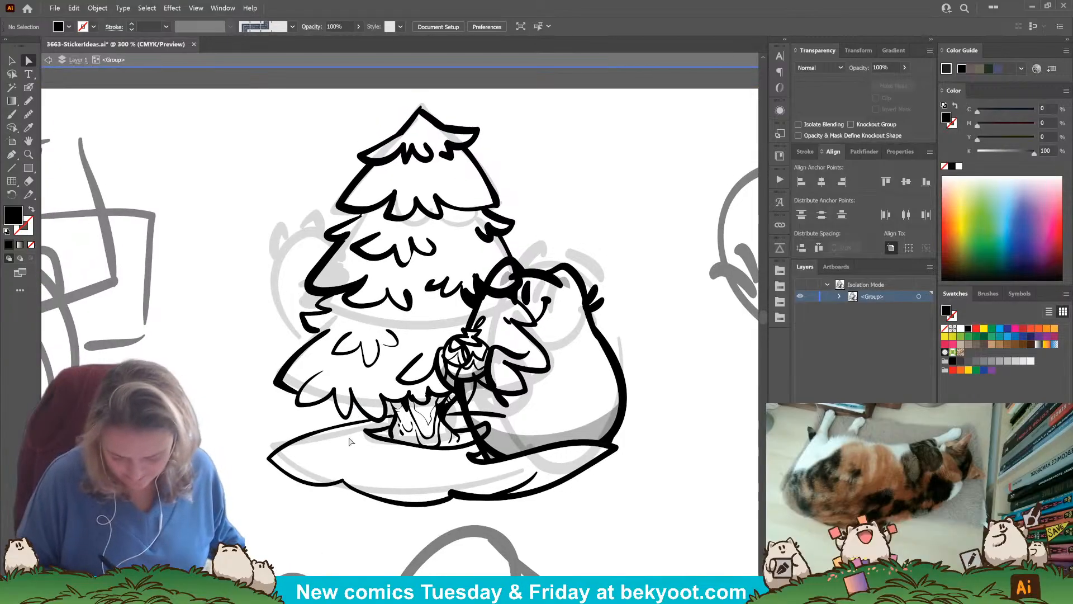
{"action": "left_click", "coordinate": [12, 60]}
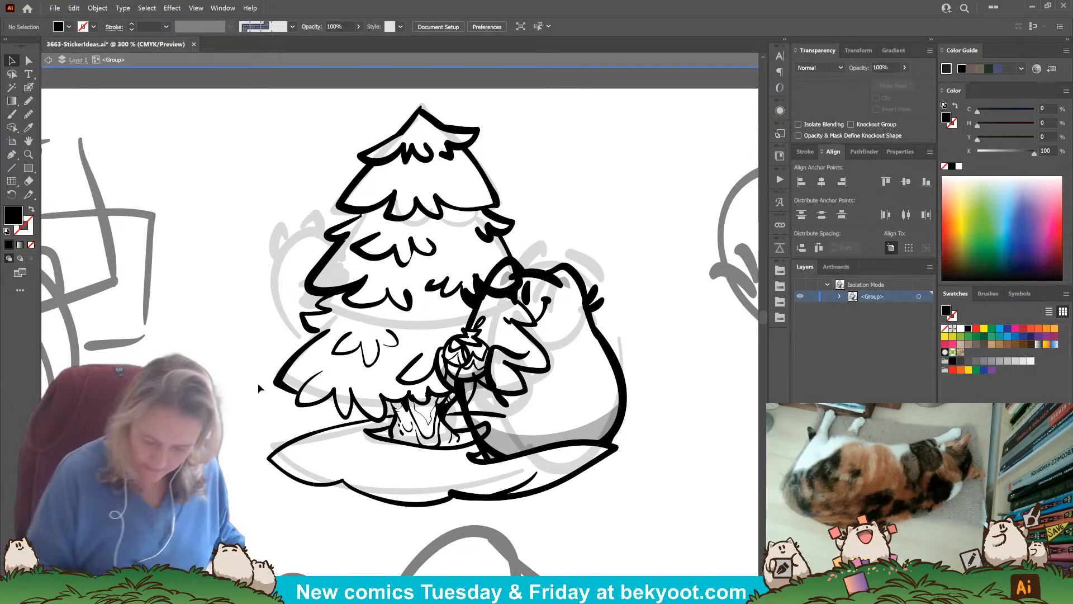
{"action": "left_click", "coordinate": [545, 275]}
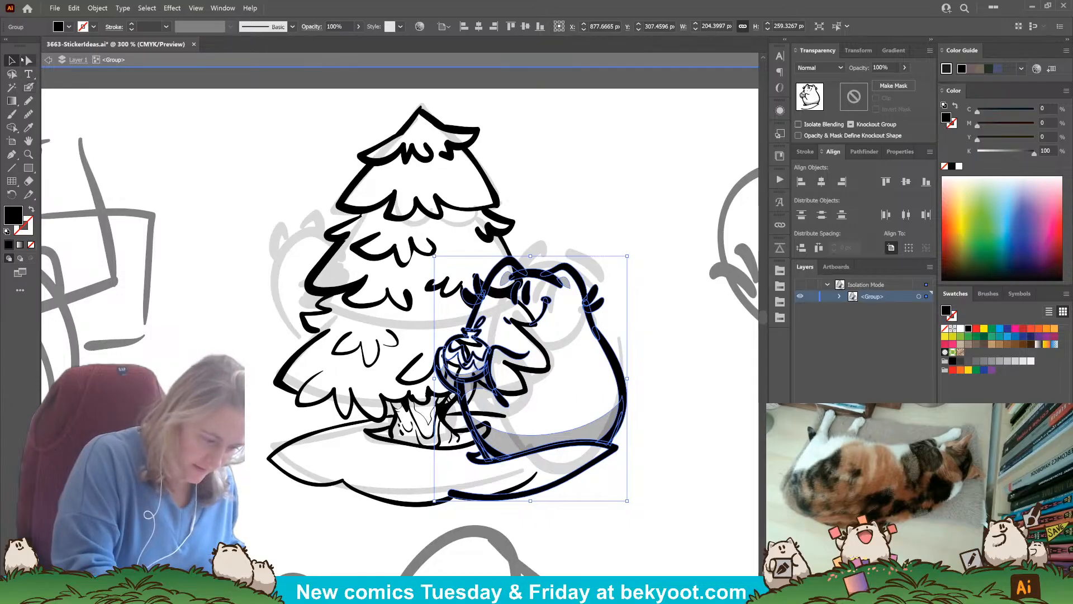
{"action": "left_click", "coordinate": [29, 87]}
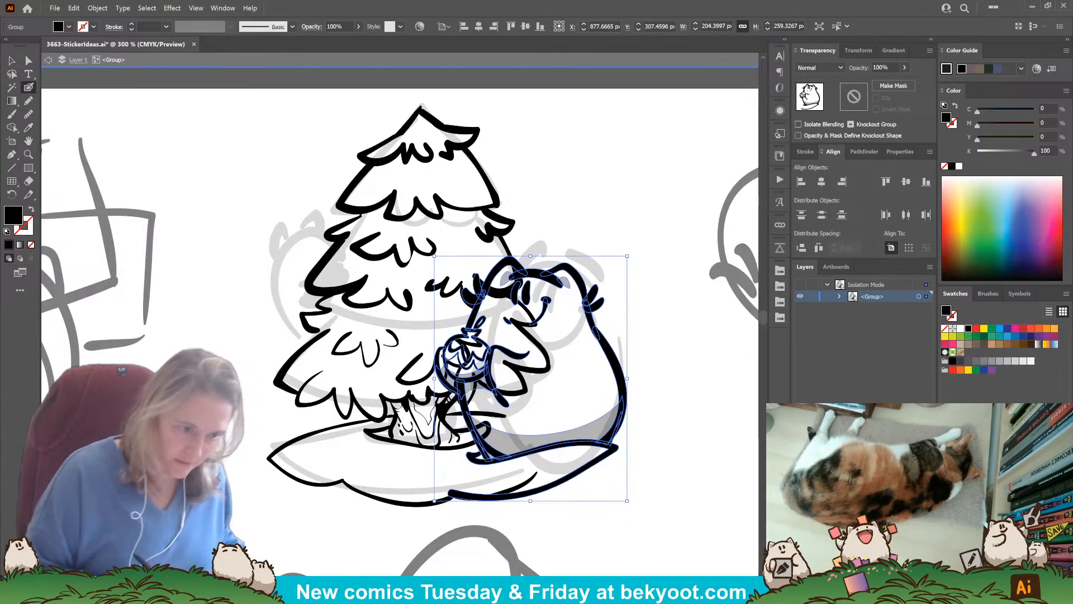
{"action": "key", "text": "ctrl+shift+a"}
Ink the head, cheek tufts and body of the second character peeking out from behind the tree, redoing the first strokes.
{"action": "left_click_drag", "start_coordinate": [283, 246], "coordinate": [317, 234]}
{"action": "key", "text": "ctrl+z"}
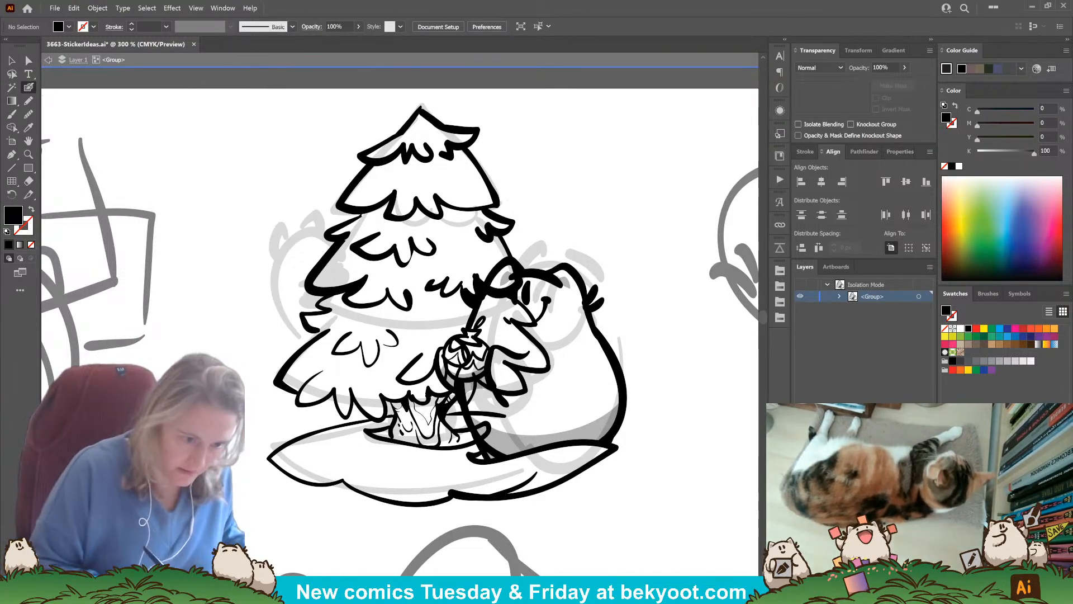
{"action": "mouse_move", "coordinate": [282, 248]}
{"action": "left_mouse_down"}
{"action": "mouse_move", "coordinate": [321, 235]}
{"action": "mouse_move", "coordinate": [274, 237]}
{"action": "mouse_move", "coordinate": [268, 273]}
{"action": "mouse_move", "coordinate": [260, 244]}
{"action": "mouse_move", "coordinate": [257, 261]}
{"action": "mouse_move", "coordinate": [270, 268]}
{"action": "mouse_move", "coordinate": [263, 326]}
{"action": "mouse_move", "coordinate": [300, 345]}
{"action": "mouse_move", "coordinate": [267, 337]}
{"action": "mouse_move", "coordinate": [303, 349]}
{"action": "left_mouse_up"}
{"action": "key", "text": "ctrl+z"}
{"action": "mouse_move", "coordinate": [280, 287]}
{"action": "left_mouse_down"}
{"action": "mouse_move", "coordinate": [313, 274]}
{"action": "mouse_move", "coordinate": [302, 308]}
{"action": "left_mouse_up"}
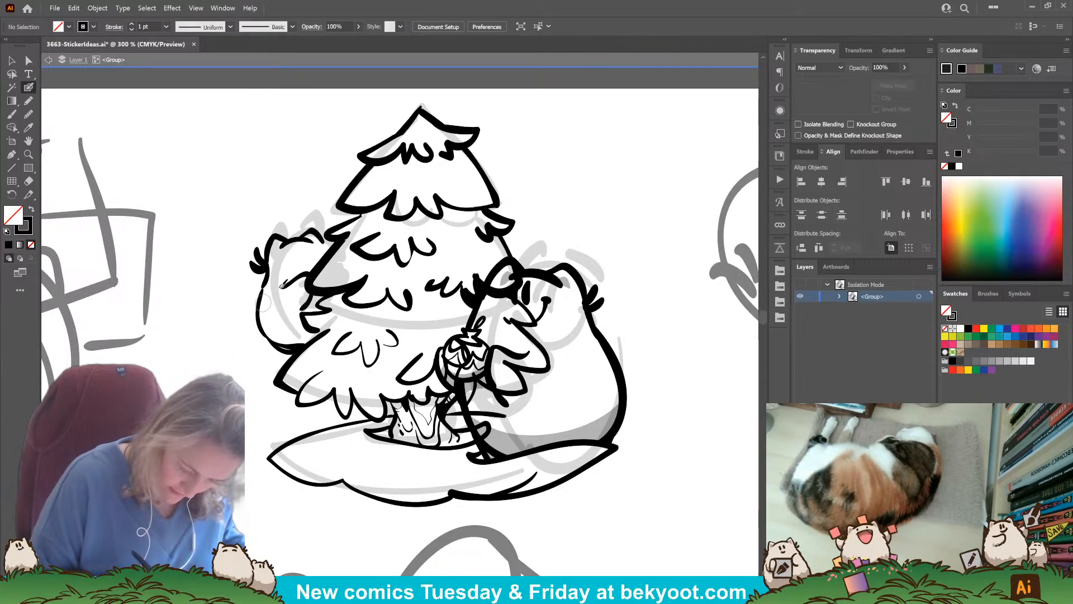
Ink the peeking character's eyes and smile, undoing unsatisfactory strokes before redrawing them.
{"action": "left_click_drag", "start_coordinate": [294, 252], "coordinate": [307, 255]}
{"action": "key", "text": "ctrl+z"}
{"action": "key", "text": "ctrl+z"}
{"action": "key", "text": "ctrl+z"}
{"action": "key", "text": "ctrl+z"}
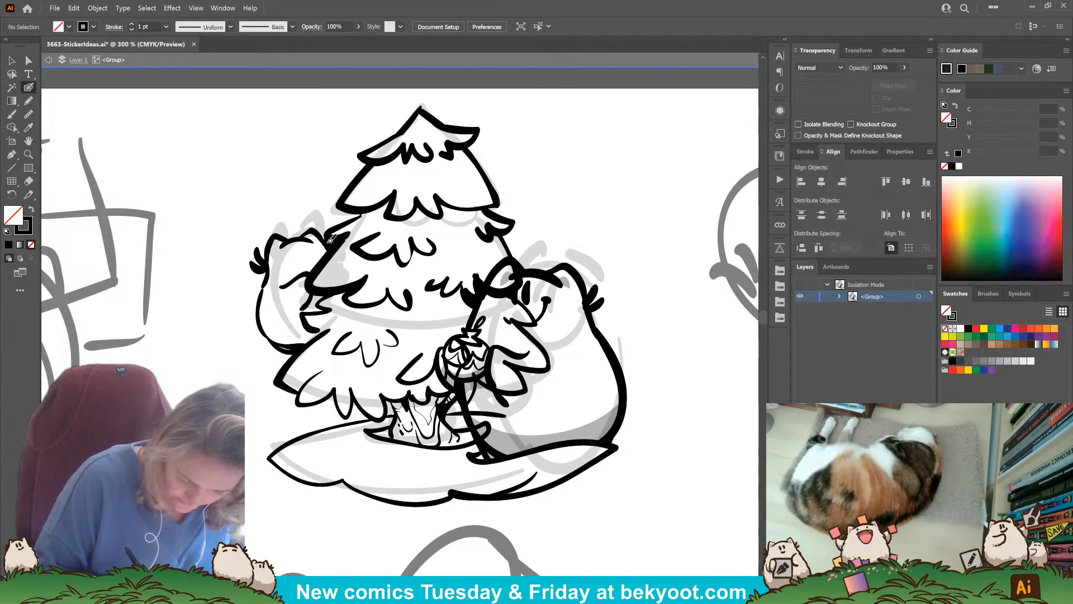
{"action": "left_click_drag", "start_coordinate": [299, 247], "coordinate": [311, 263]}
Ink a short curved line beneath the peeking character's arm beside the tree and select both arm strokes.
{"action": "left_click_drag", "start_coordinate": [347, 437], "coordinate": [362, 356]}
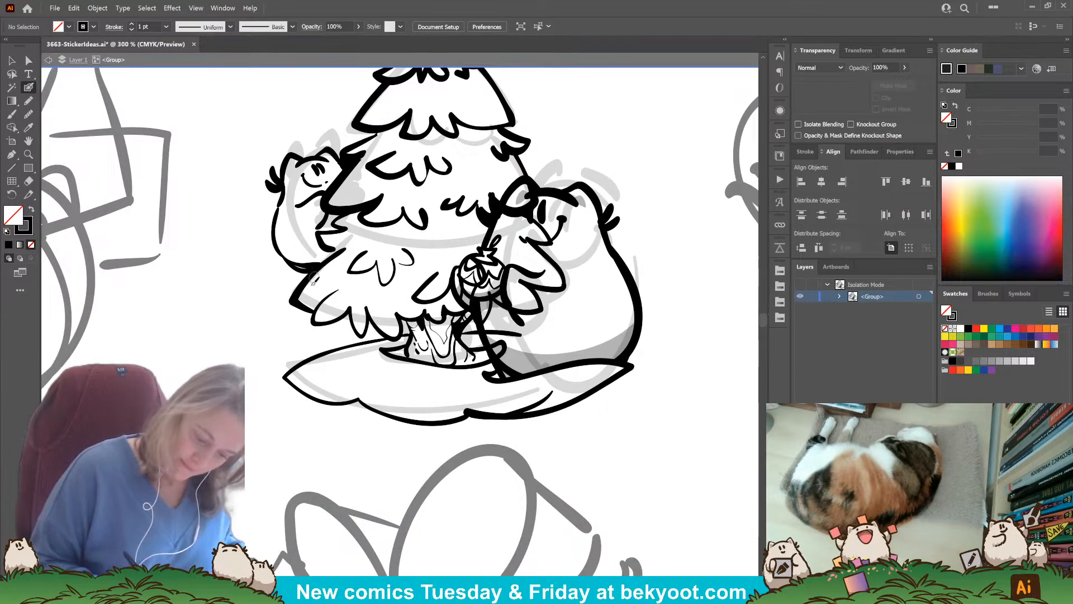
{"action": "left_click_drag", "start_coordinate": [325, 200], "coordinate": [331, 225]}
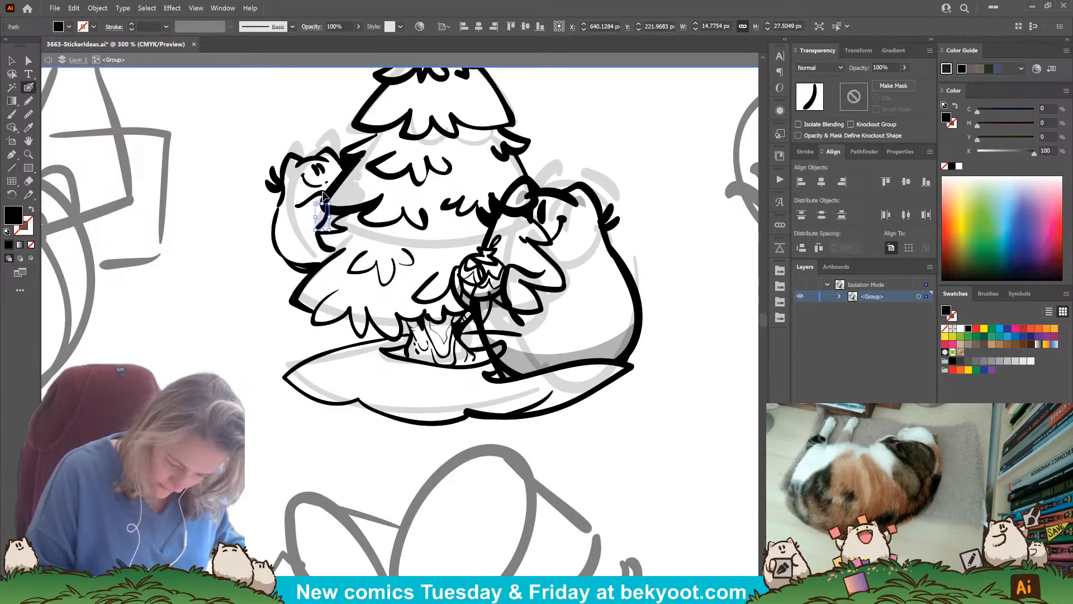
{"action": "left_click", "coordinate": [320, 195], "text": "ctrl+shift"}
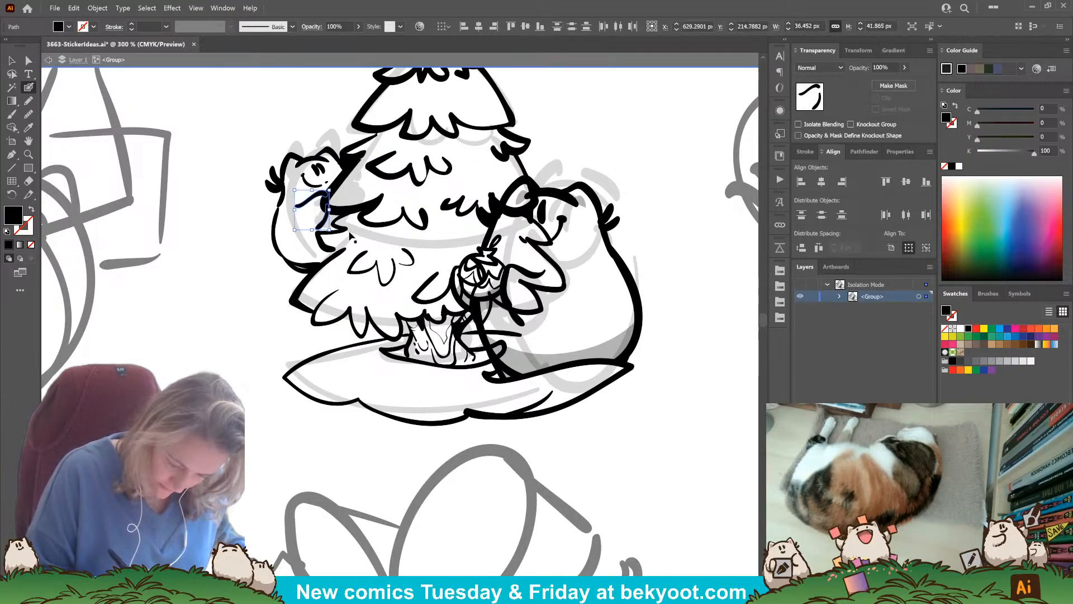
Trim the tip of the middle branch outline where it meets the peeking character's arm and touch up the lines there.
{"action": "left_click", "coordinate": [345, 209], "text": "ctrl"}
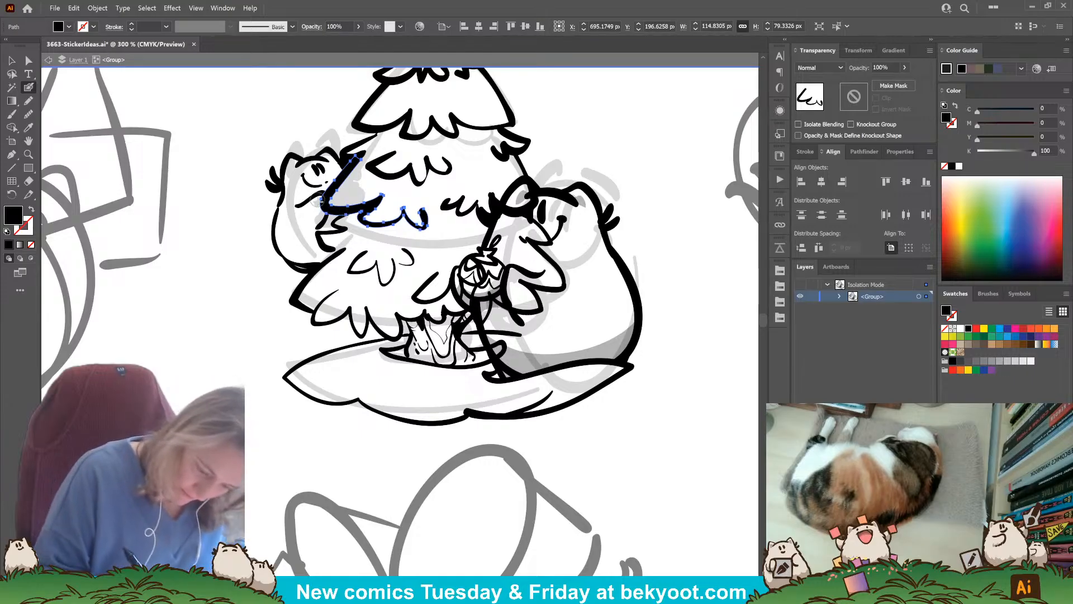
{"action": "left_click_drag", "start_coordinate": [322, 207], "coordinate": [318, 216]}
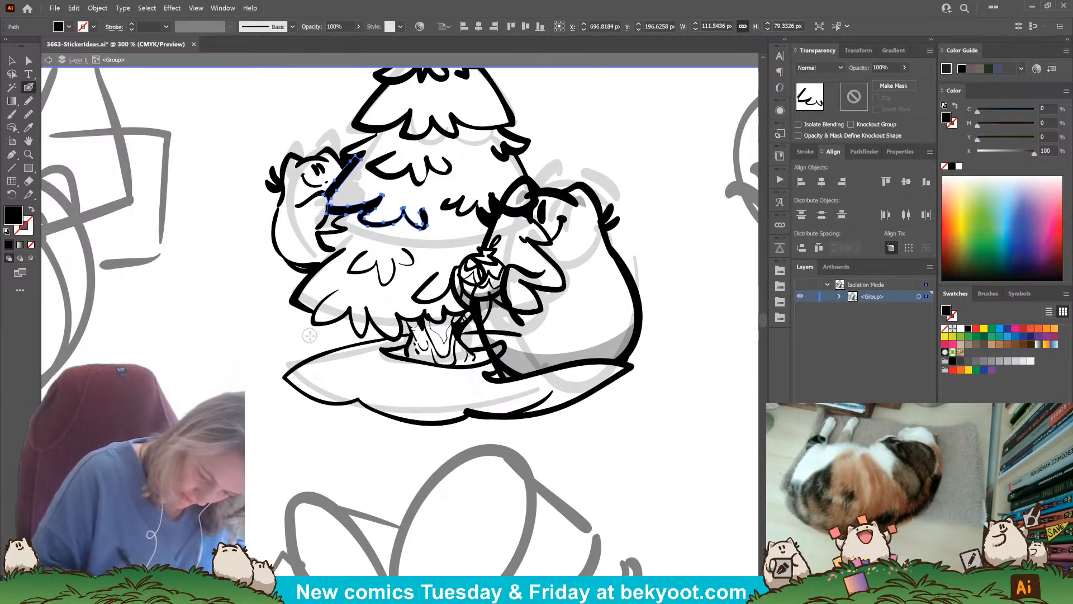
{"action": "key", "text": "ctrl"}
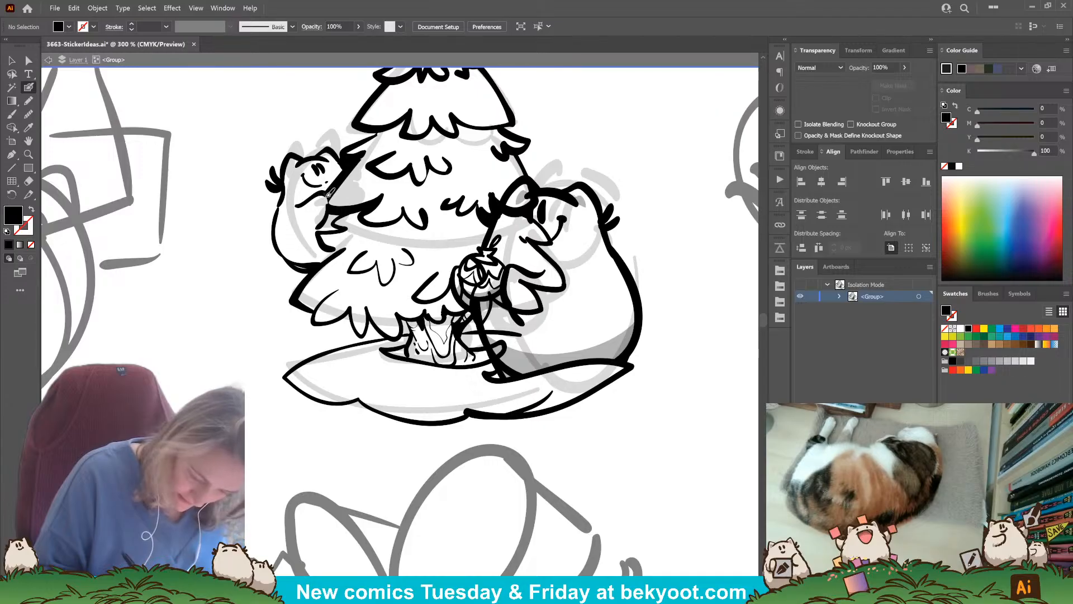
{"action": "mouse_move", "coordinate": [330, 205]}
{"action": "left_mouse_down"}
{"action": "mouse_move", "coordinate": [334, 182]}
{"action": "mouse_move", "coordinate": [315, 198]}
{"action": "mouse_move", "coordinate": [328, 177]}
{"action": "mouse_move", "coordinate": [327, 211]}
{"action": "left_mouse_up"}
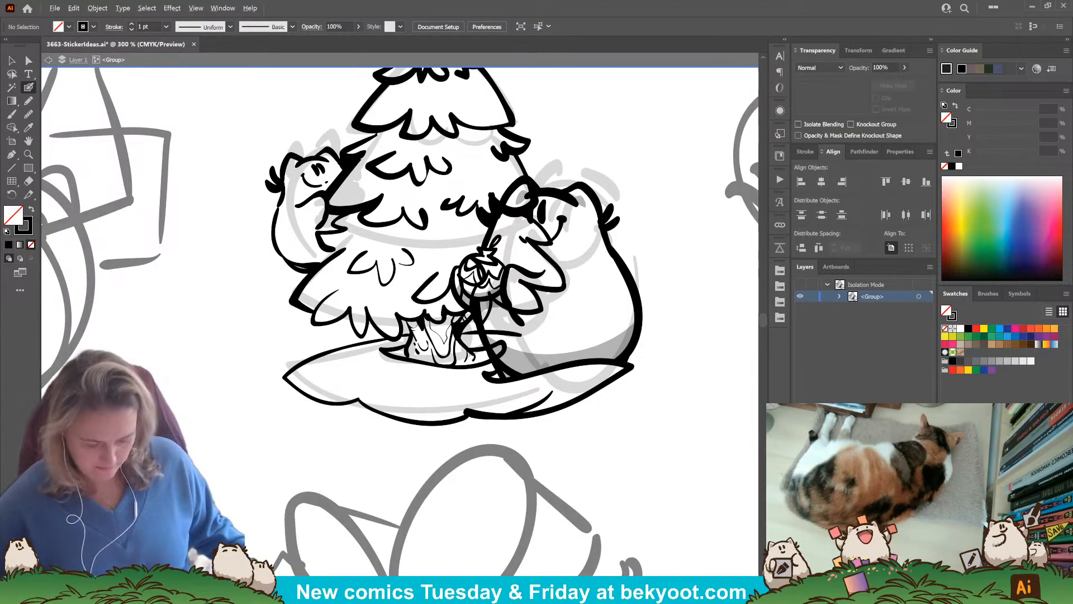
{"action": "scroll", "coordinate": [419, 224], "scroll_direction": "down", "scroll_amount": 2}
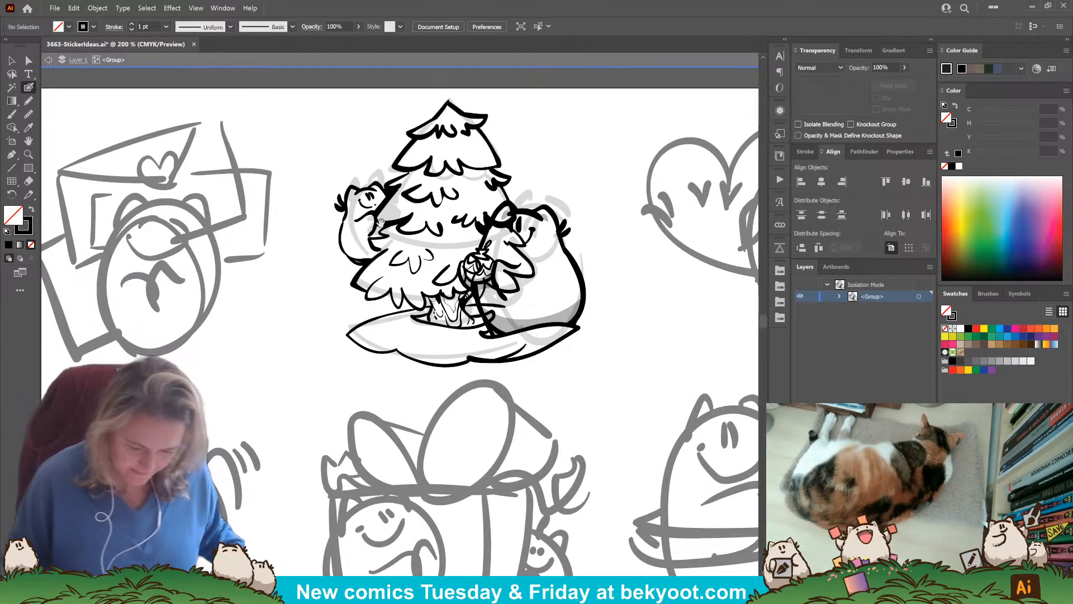
Ink small round baubles hanging among the tree's branches and undo the cap drawn on the upper bauble.
{"action": "scroll", "coordinate": [414, 241], "scroll_direction": "up", "scroll_amount": 1}
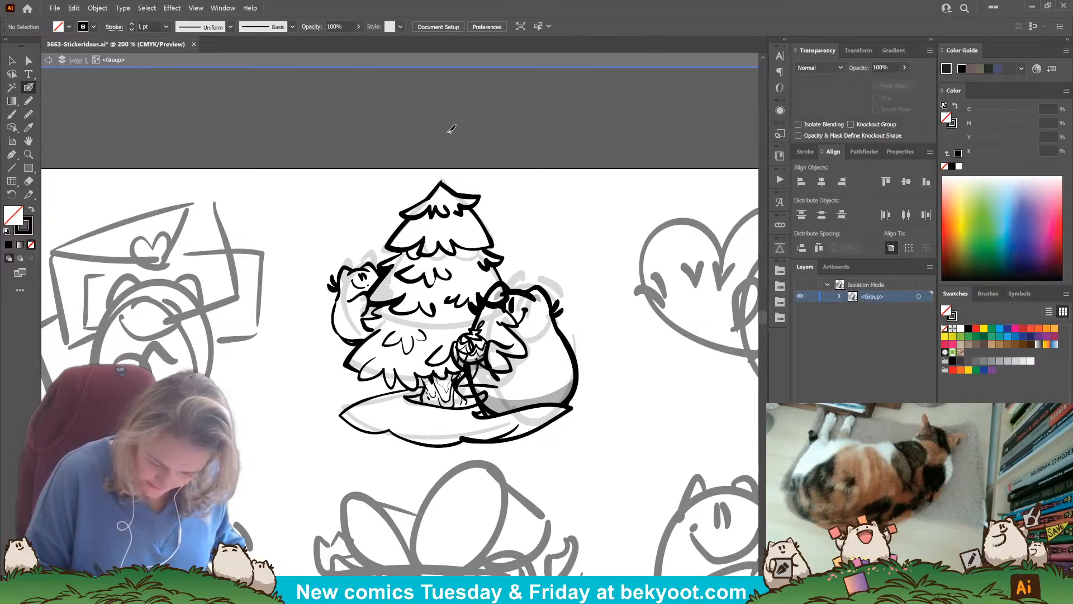
{"action": "mouse_move", "coordinate": [411, 282]}
{"action": "left_mouse_down"}
{"action": "mouse_move", "coordinate": [422, 290]}
{"action": "mouse_move", "coordinate": [422, 279]}
{"action": "left_mouse_up"}
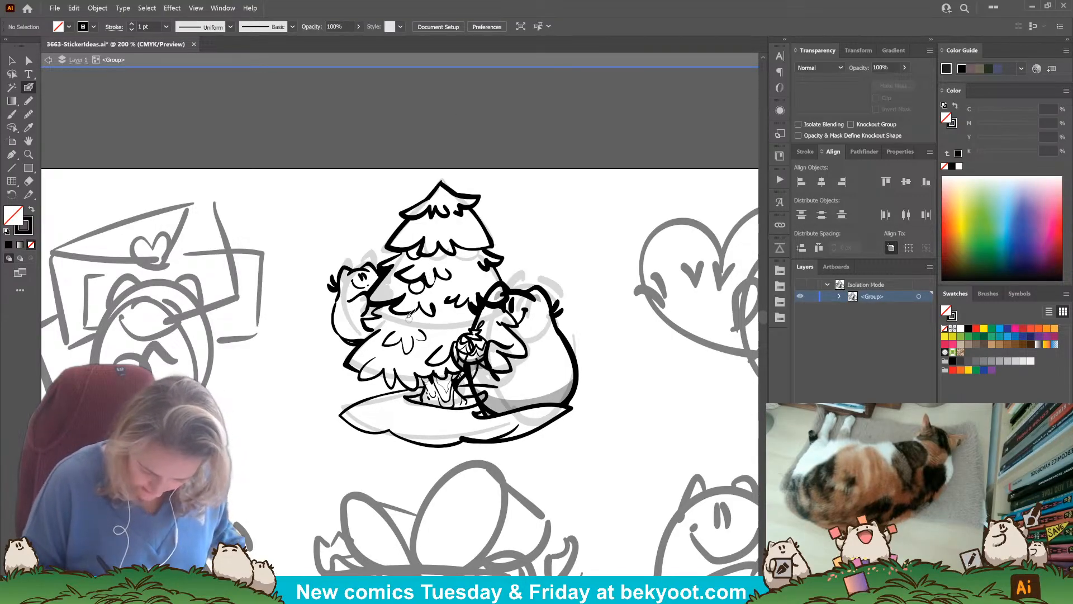
{"action": "left_click_drag", "start_coordinate": [425, 321], "coordinate": [429, 314]}
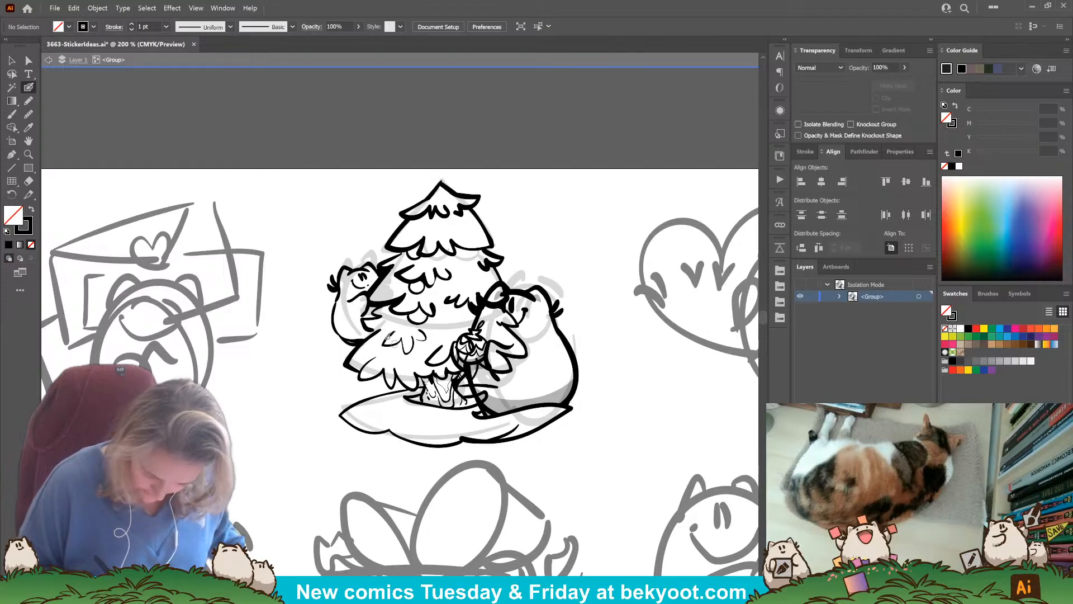
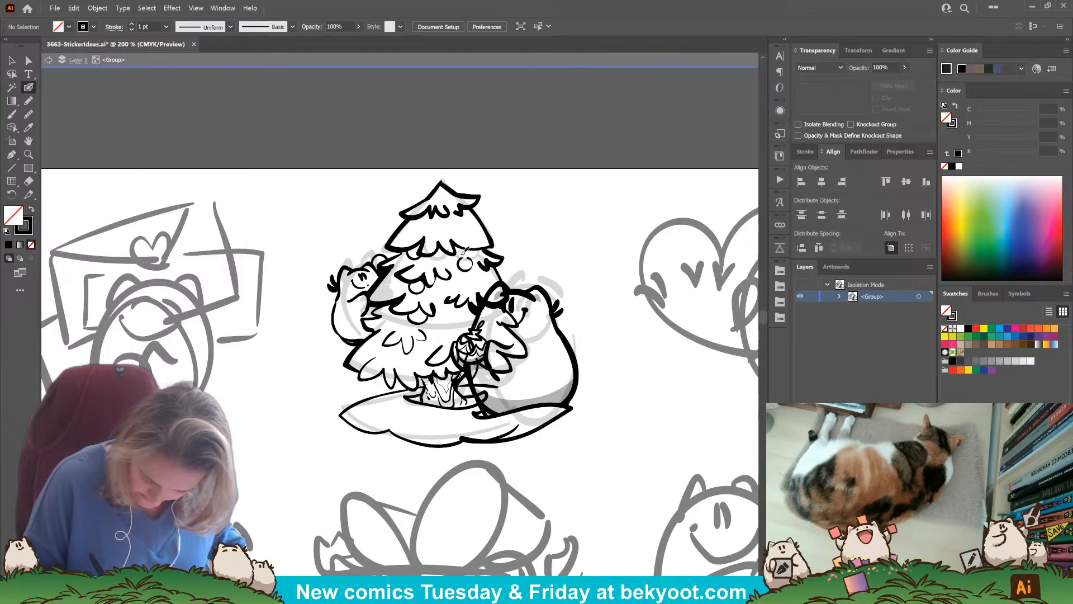
{"action": "left_click_drag", "start_coordinate": [467, 257], "coordinate": [465, 259]}
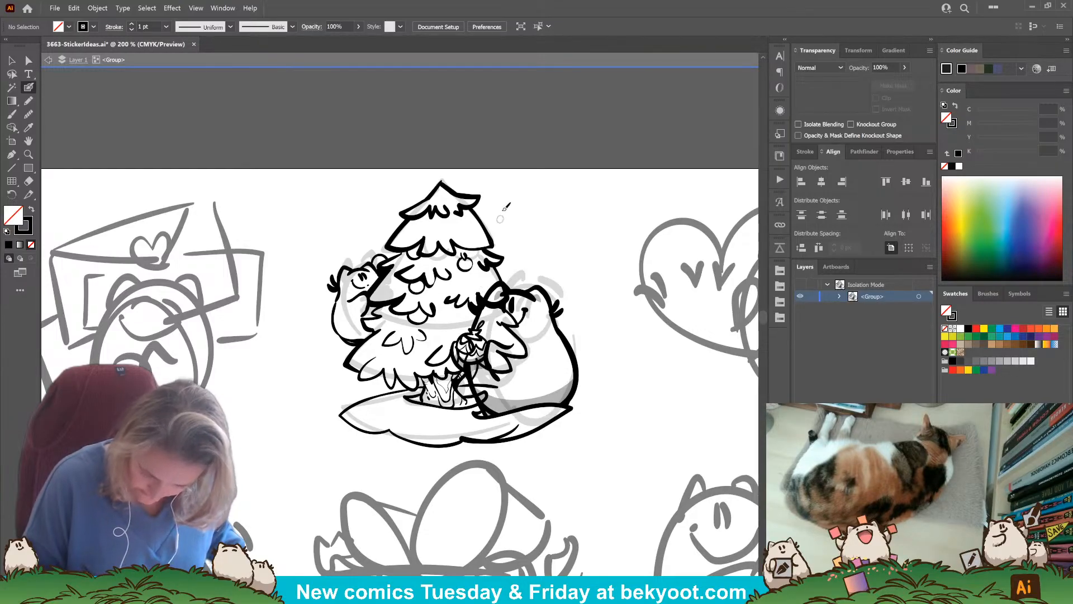
{"action": "key", "text": "ctrl+z"}
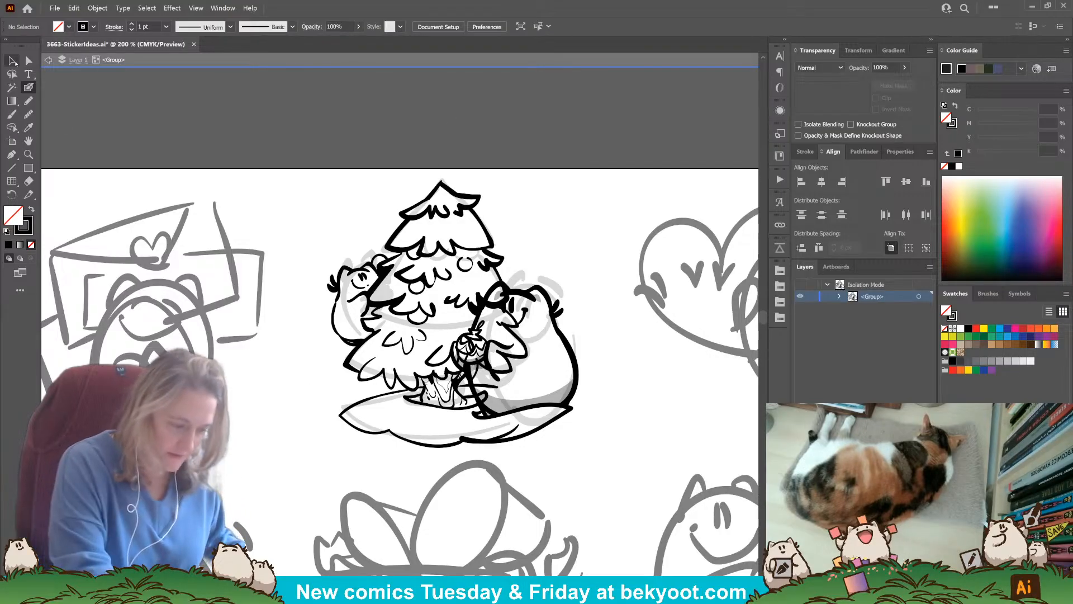
Move the inked tree artwork slightly down to leave room above its tip.
{"action": "key", "text": "v"}
{"action": "mouse_move", "coordinate": [336, 171]}
{"action": "left_mouse_down"}
{"action": "mouse_move", "coordinate": [605, 435]}
{"action": "mouse_move", "coordinate": [541, 435]}
{"action": "left_mouse_up"}
{"action": "left_click", "coordinate": [244, 173]}
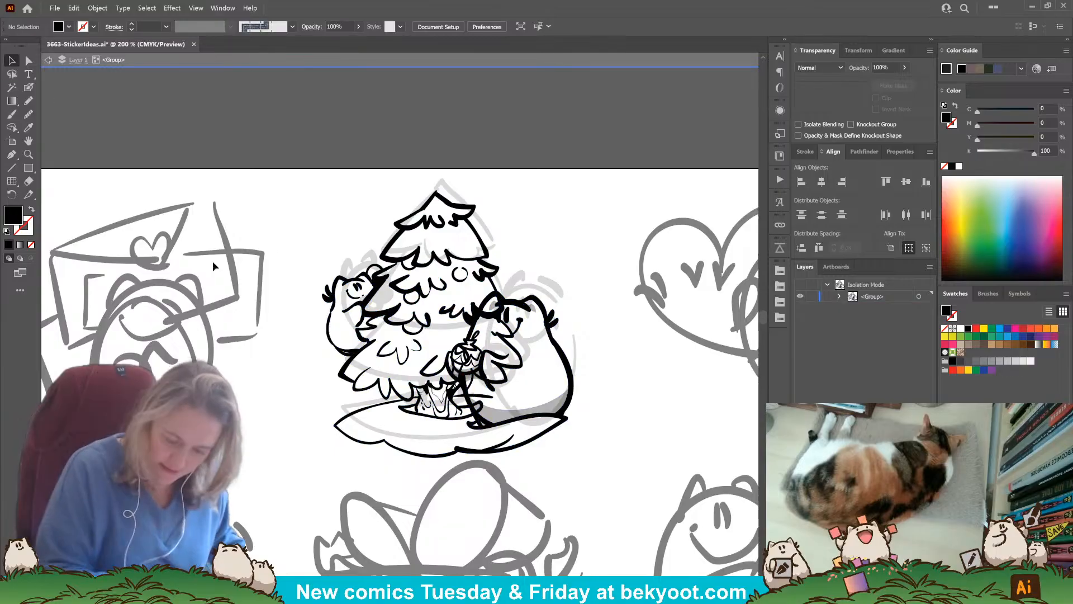
Draw a black five-pointed star about 78 by 74 px at the tip of the tree with the Star tool.
{"action": "key", "text": "shift+b"}
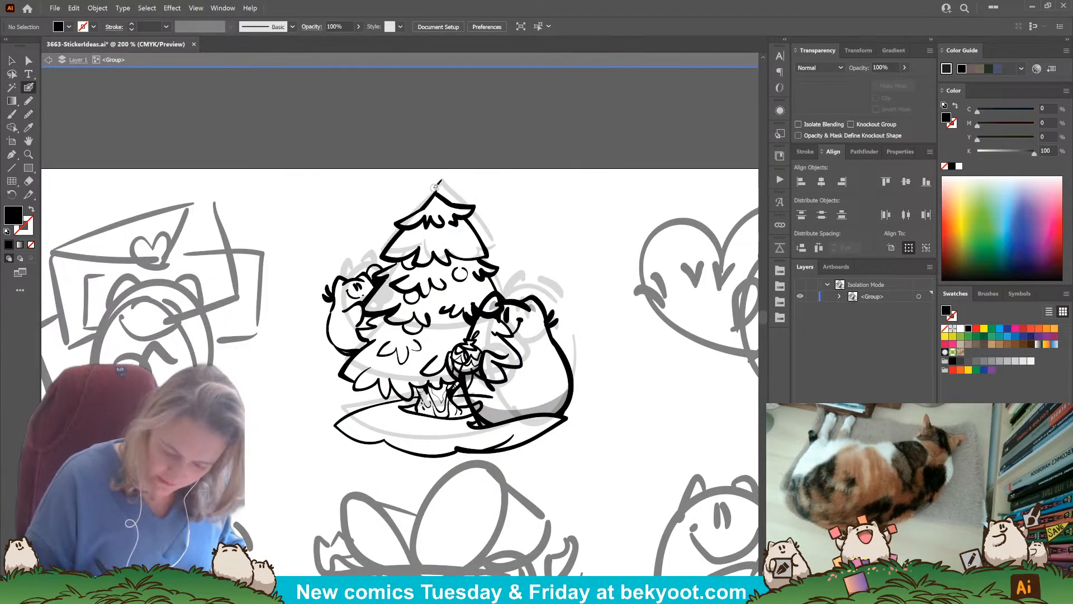
{"action": "left_click", "coordinate": [28, 167]}
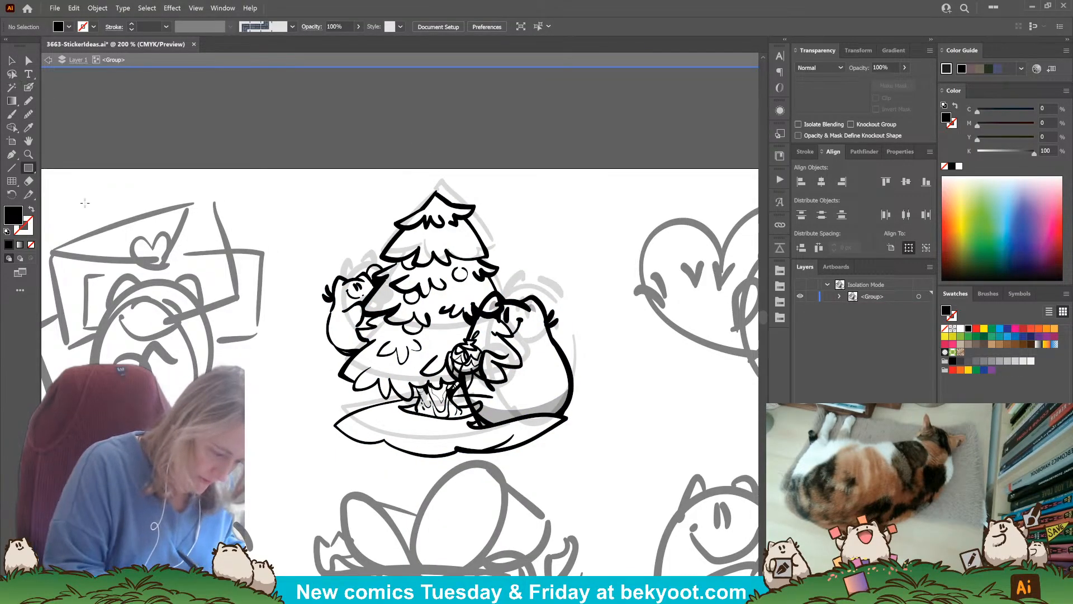
{"action": "mouse_move", "coordinate": [28, 167]}
{"action": "left_mouse_down"}
{"action": "mouse_move", "coordinate": [50, 168]}
{"action": "mouse_move", "coordinate": [70, 221]}
{"action": "left_mouse_up"}
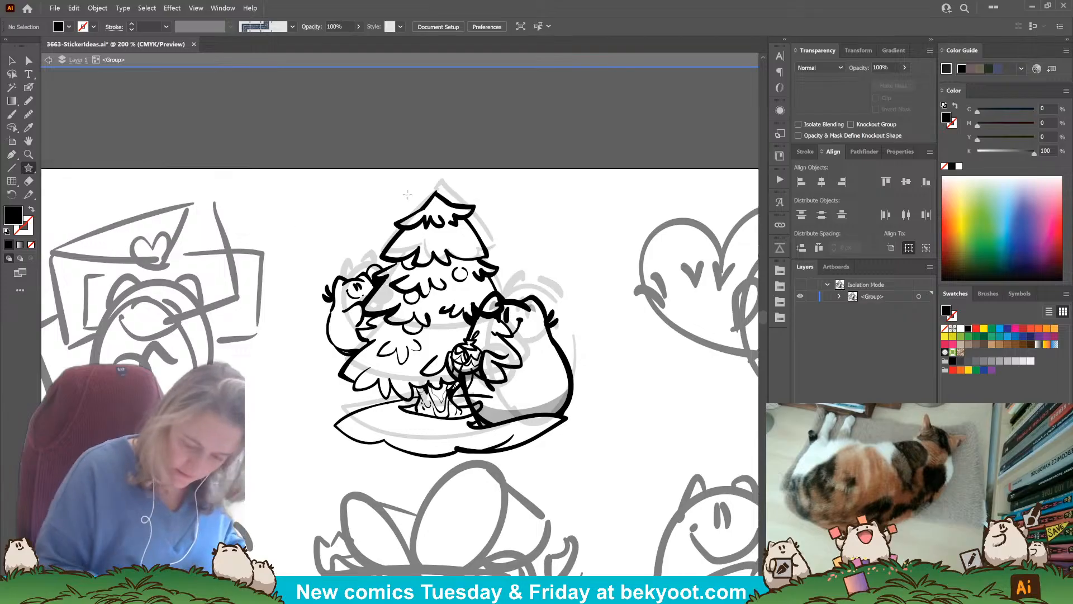
{"action": "left_click_drag", "start_coordinate": [425, 180], "coordinate": [437, 197]}
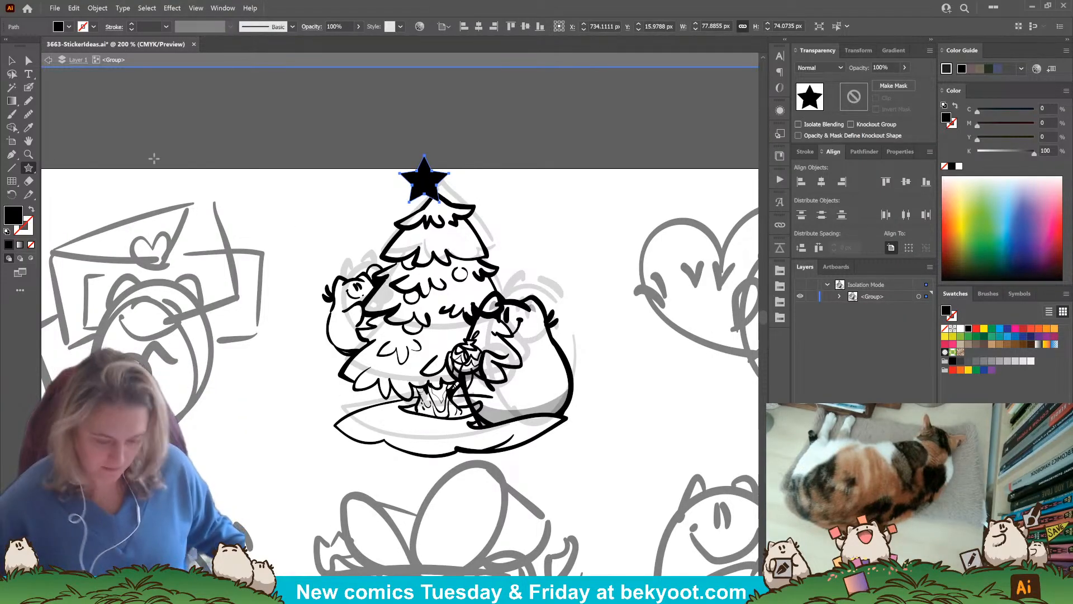
Round the star's corners, centre it over the tree's tip and scale it down to about 59 by 57 px.
{"action": "scroll", "coordinate": [441, 174], "scroll_direction": "up", "scroll_amount": 3}
{"action": "key", "text": "a"}
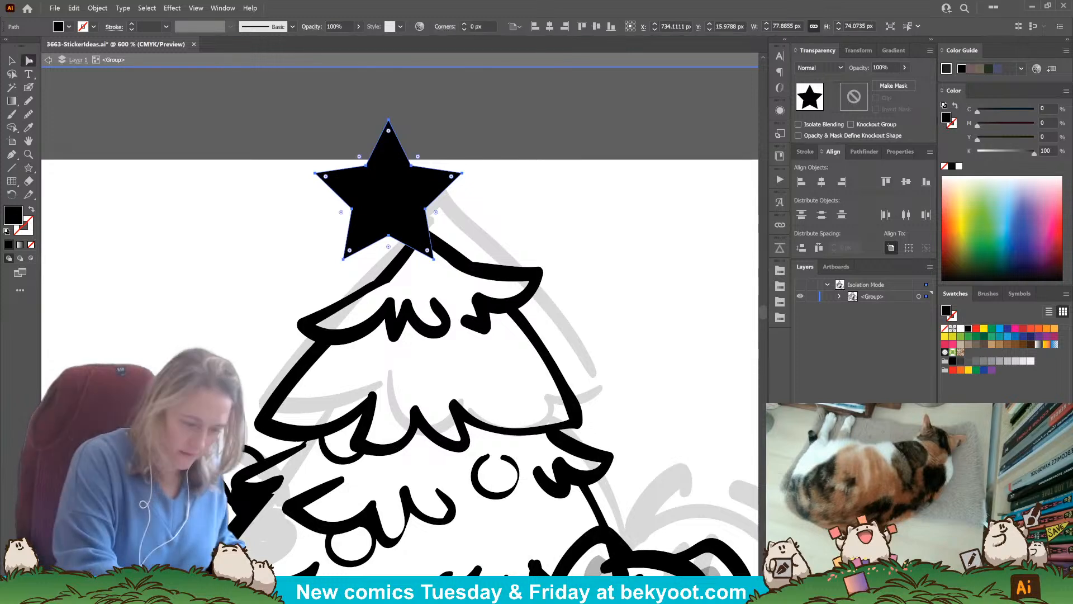
{"action": "left_click_drag", "start_coordinate": [390, 134], "coordinate": [390, 147]}
{"action": "left_click", "coordinate": [12, 60]}
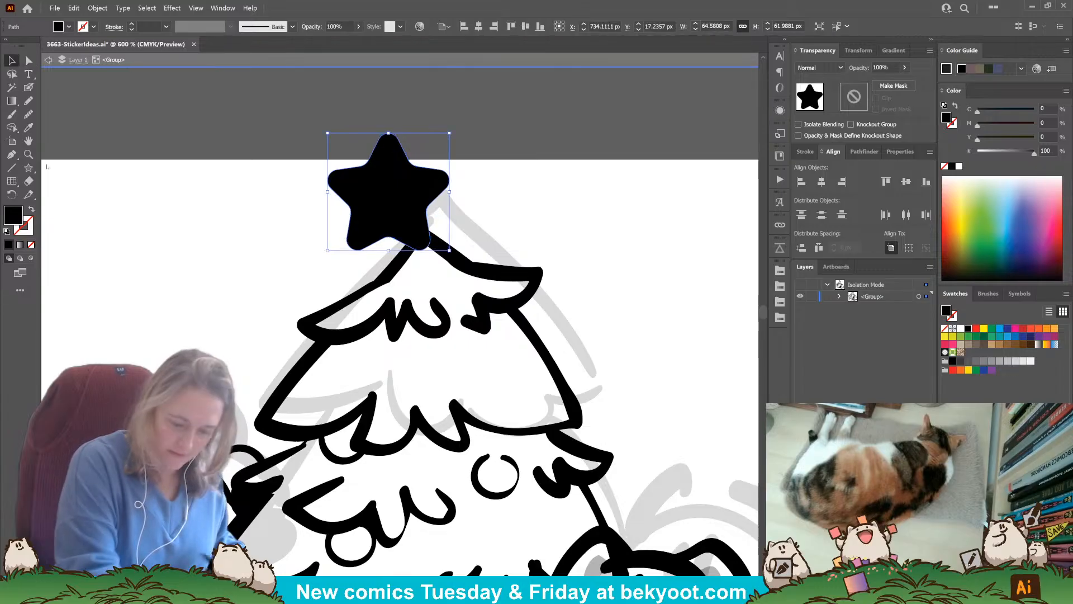
{"action": "left_click_drag", "start_coordinate": [412, 201], "coordinate": [450, 218]}
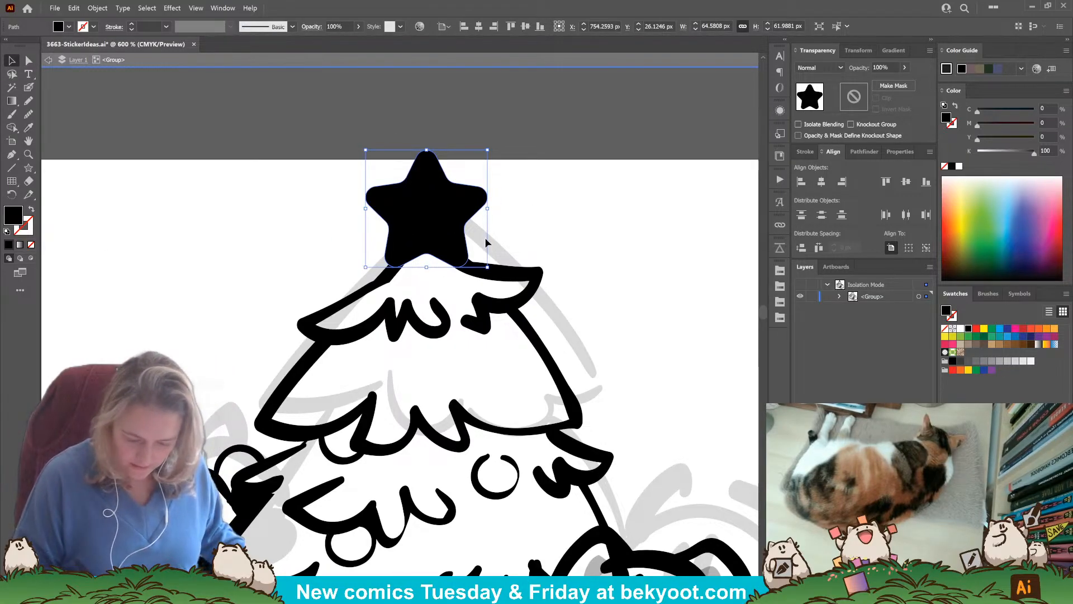
{"action": "left_click_drag", "start_coordinate": [487, 149], "coordinate": [486, 155]}
{"action": "left_click", "coordinate": [512, 201]}
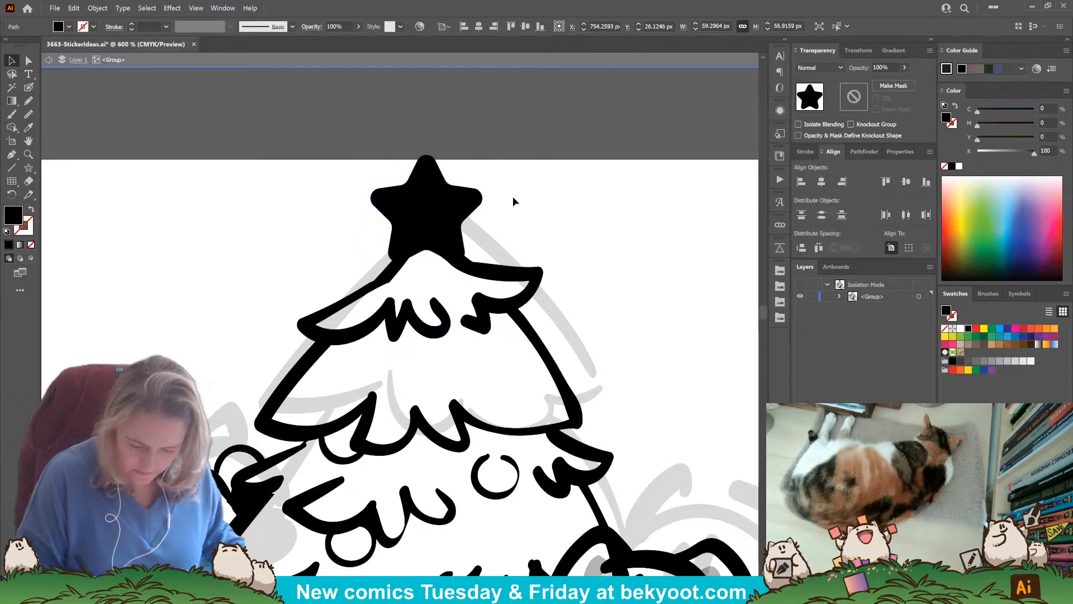
Shrink the treetop star to about 48 by 46 px and undo the stray duplicate placed above the tree.
{"action": "scroll", "coordinate": [500, 217], "scroll_direction": "down", "scroll_amount": 4}
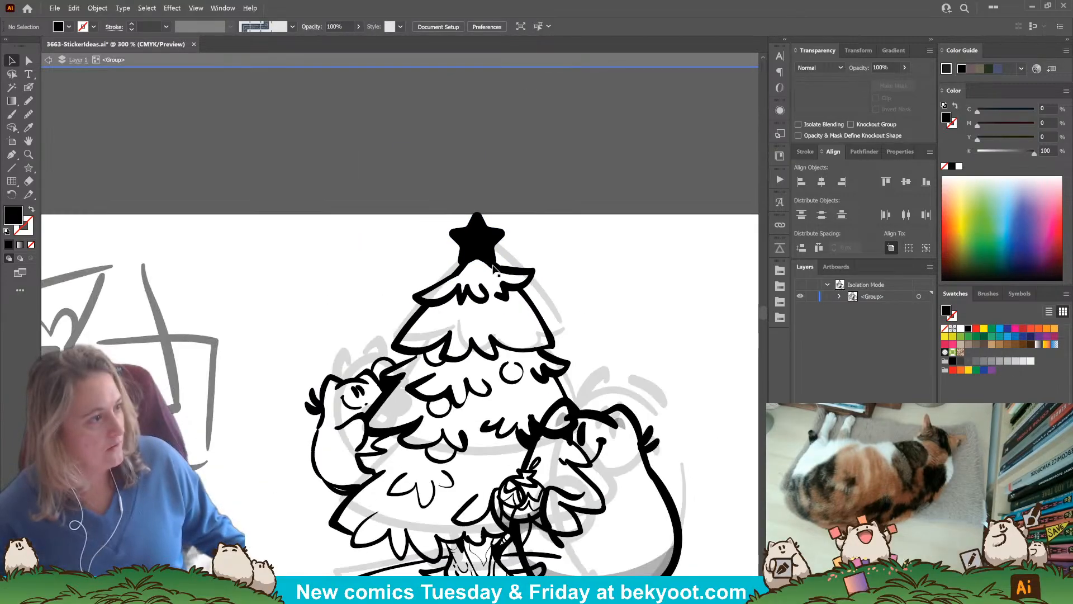
{"action": "scroll", "coordinate": [453, 293], "scroll_direction": "up", "scroll_amount": 3}
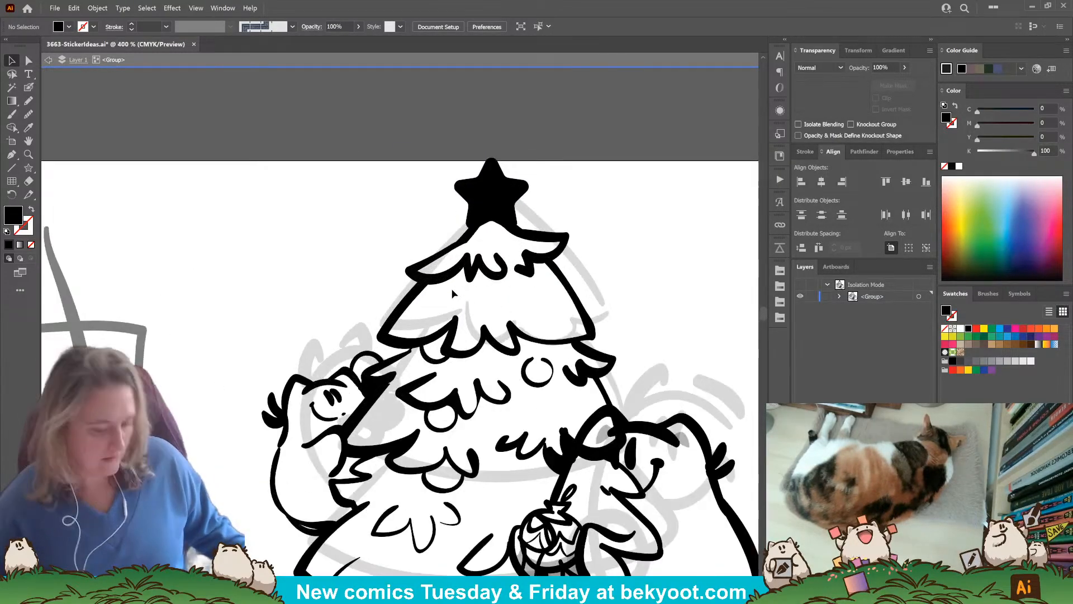
{"action": "left_click", "coordinate": [508, 193]}
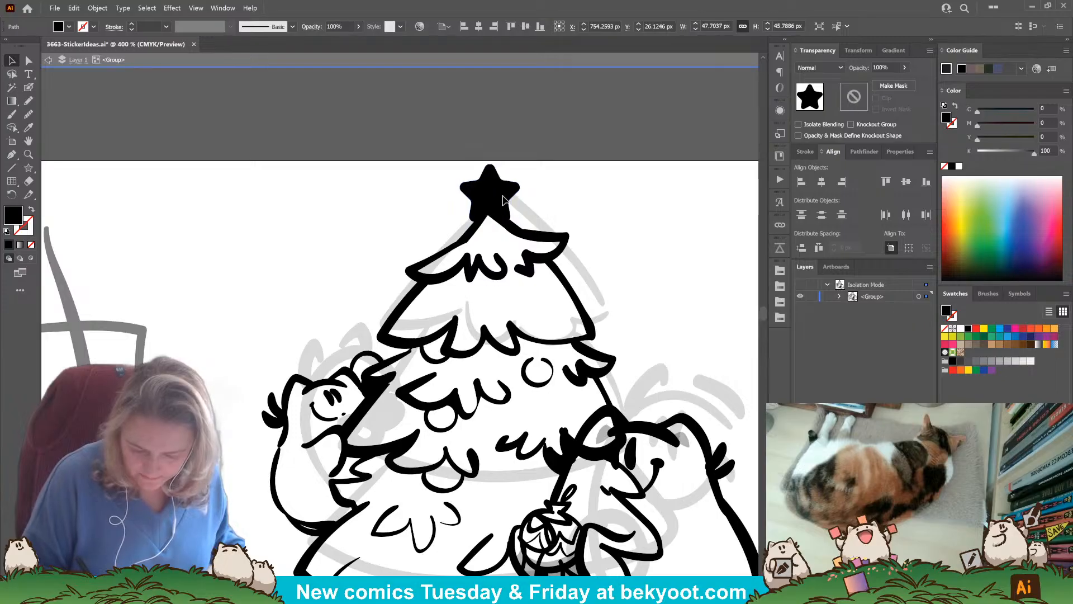
{"action": "left_click_drag", "start_coordinate": [509, 193], "coordinate": [533, 128]}
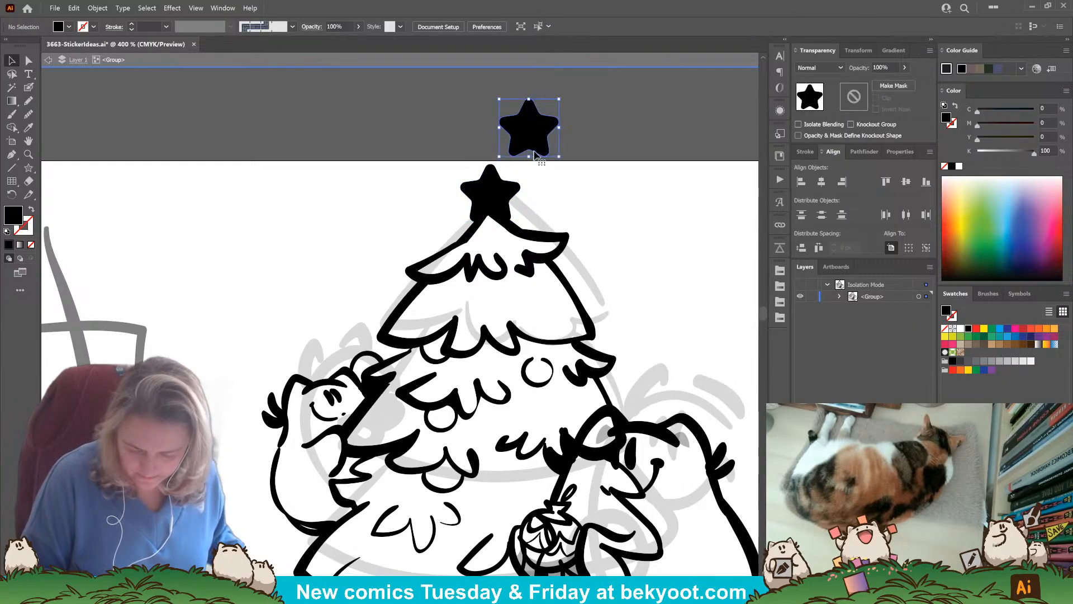
{"action": "key", "text": "ctrl+z"}
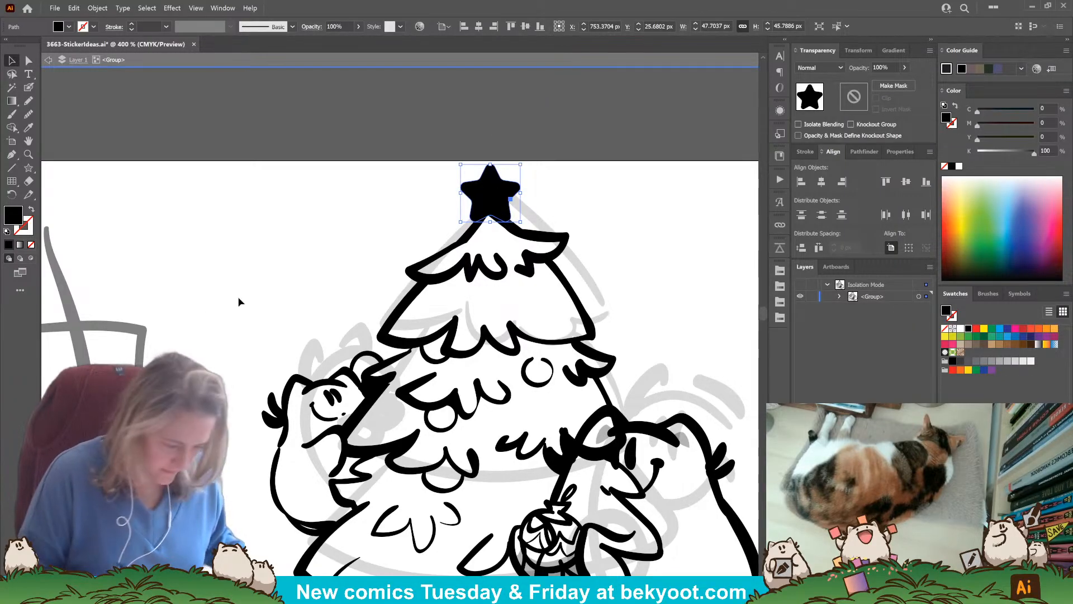
Swap the star's black fill for a black outline with a 6 pt stroke weight.
{"action": "key", "text": "shift+x"}
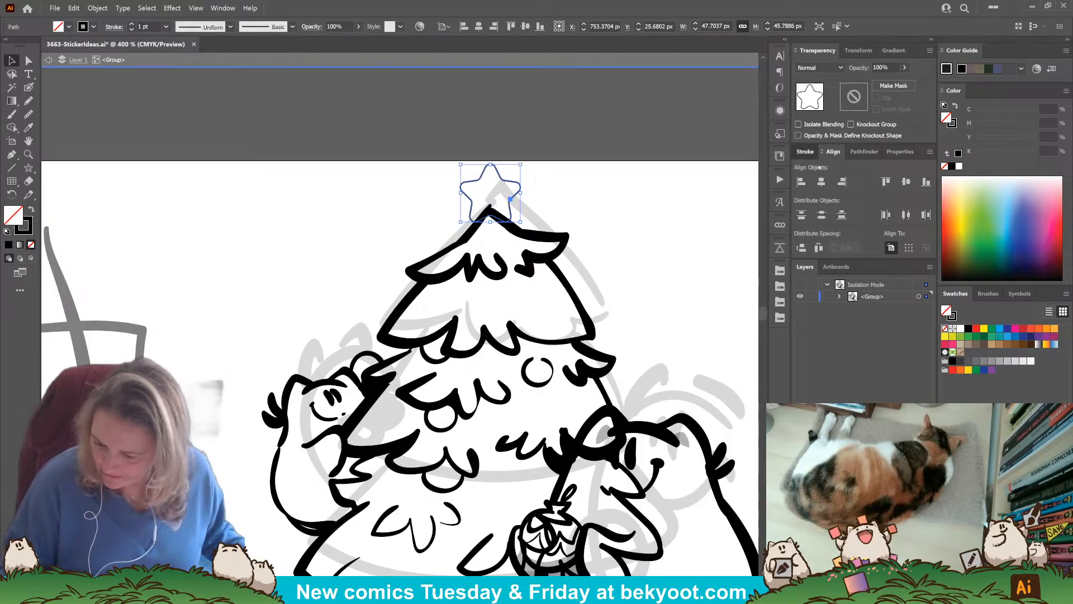
{"action": "left_click", "coordinate": [806, 151]}
{"action": "left_click", "coordinate": [833, 166]}
{"action": "left_click", "coordinate": [833, 166]}
{"action": "left_click", "coordinate": [833, 166]}
{"action": "left_click", "coordinate": [832, 166]}
{"action": "left_click", "coordinate": [832, 166]}
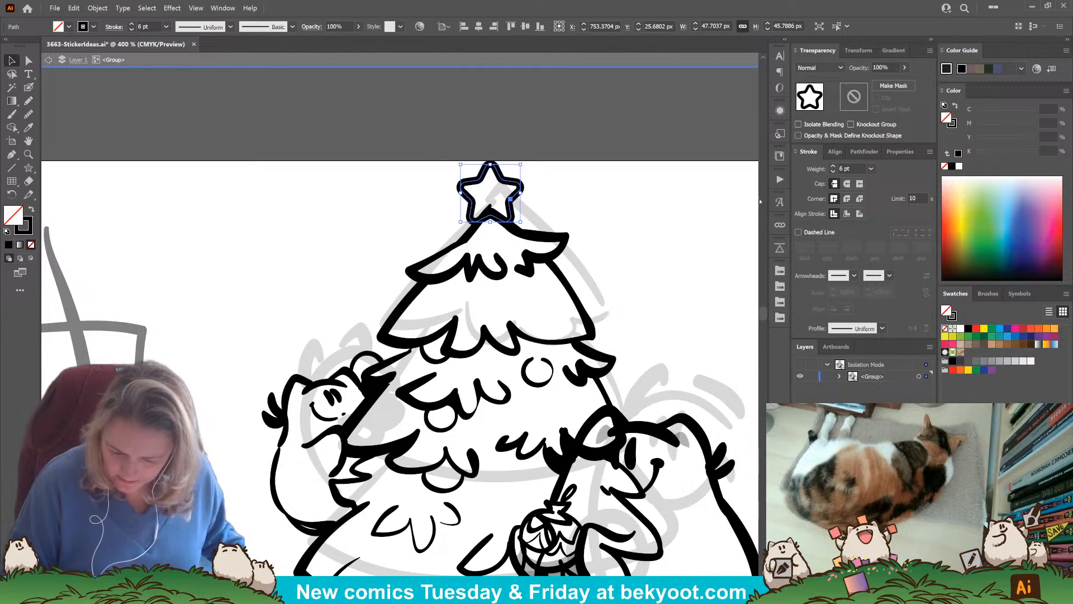
{"action": "left_click", "coordinate": [619, 211]}
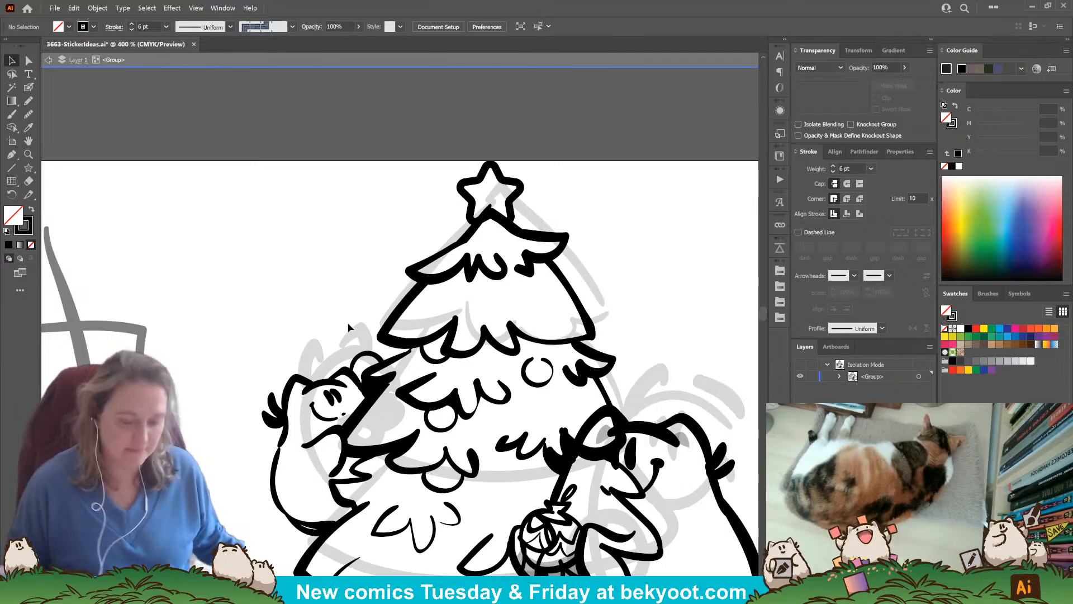
Erase the tip of the top branch outline where it overlaps the inside of the star.
{"action": "left_click", "coordinate": [512, 201]}
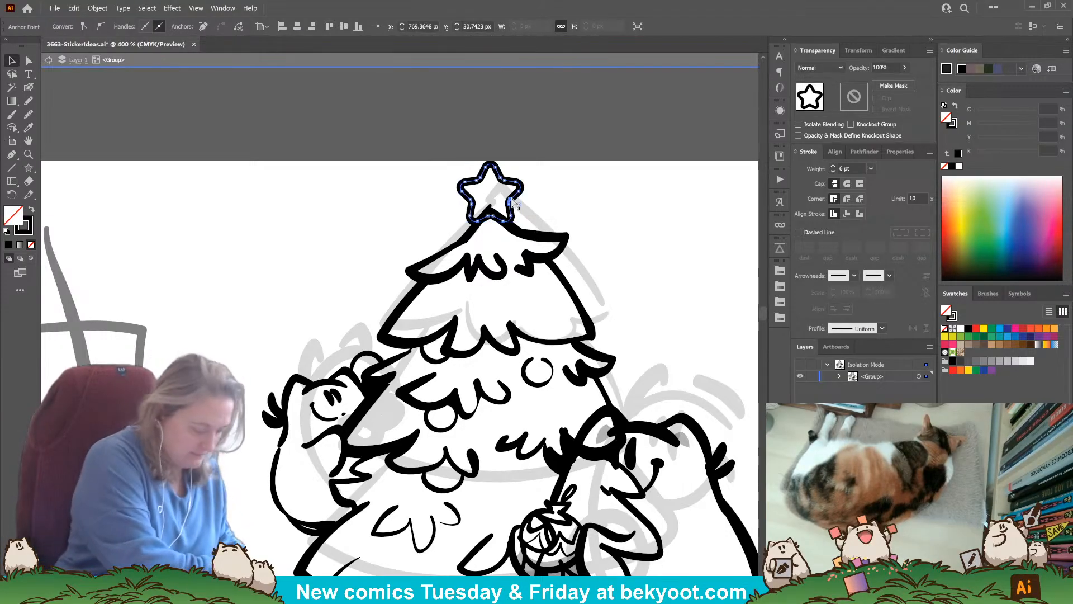
{"action": "left_click", "coordinate": [635, 285], "text": "ctrl"}
{"action": "left_click_drag", "start_coordinate": [605, 338], "coordinate": [587, 332]}
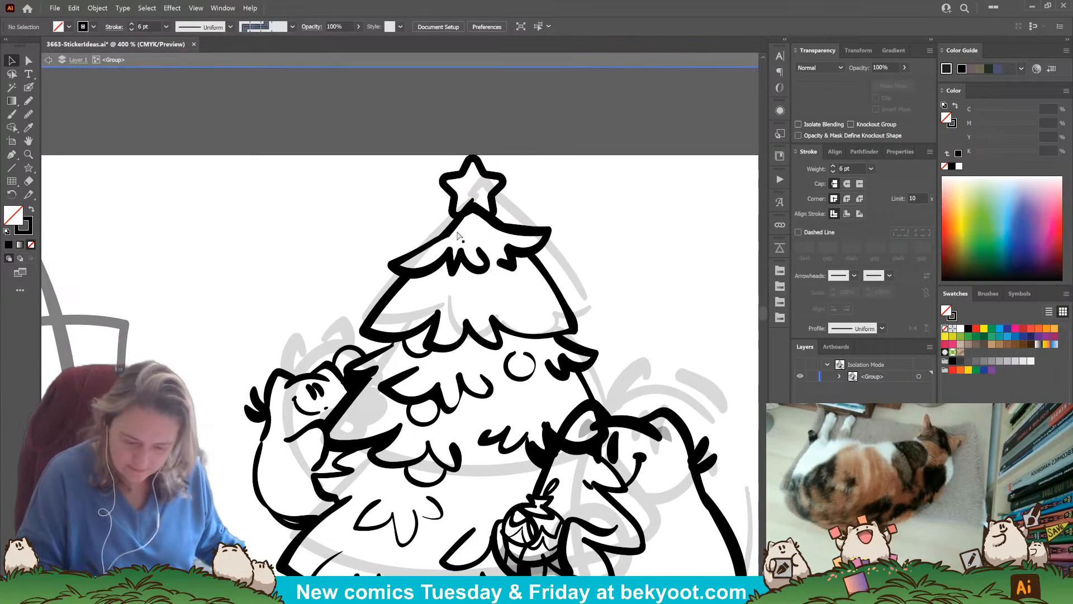
{"action": "left_click", "coordinate": [462, 235]}
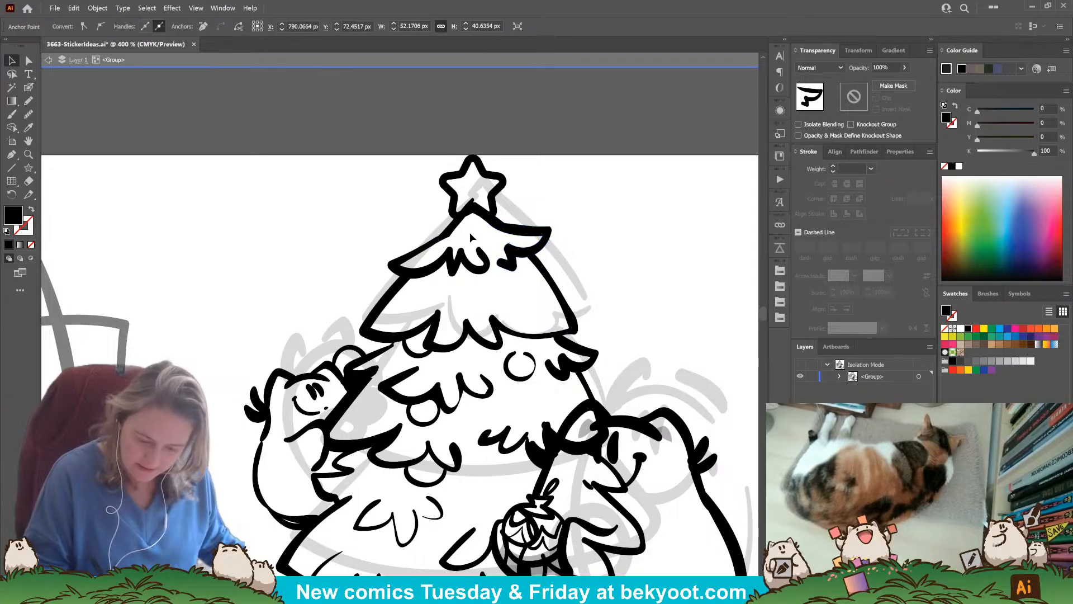
{"action": "left_click", "coordinate": [478, 202]}
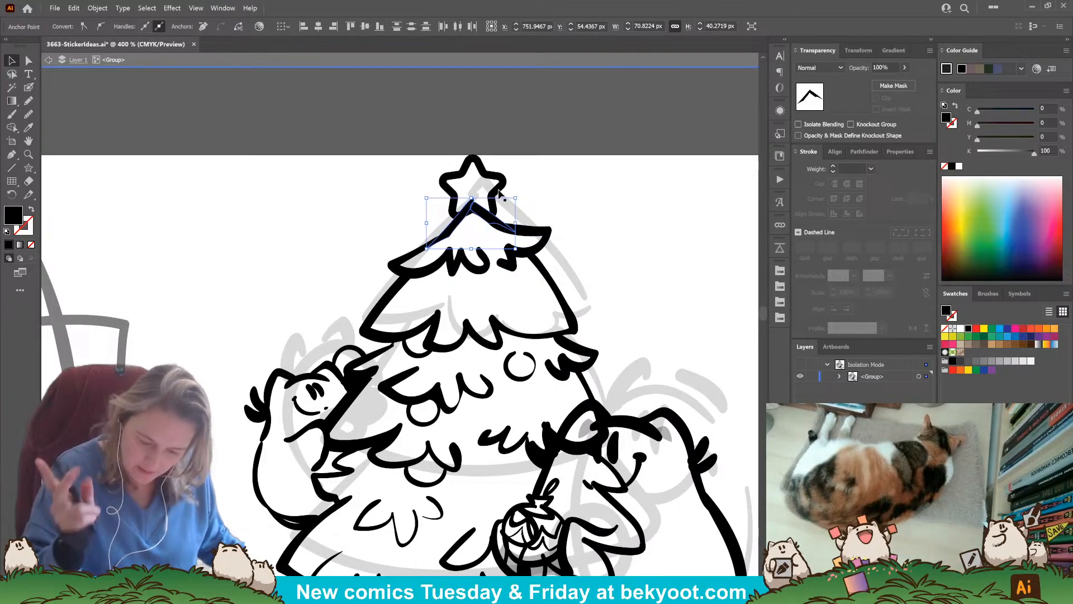
{"action": "key", "text": "shift+e"}
{"action": "mouse_move", "coordinate": [475, 199]}
{"action": "left_mouse_down"}
{"action": "mouse_move", "coordinate": [460, 205]}
{"action": "mouse_move", "coordinate": [489, 201]}
{"action": "left_mouse_up"}
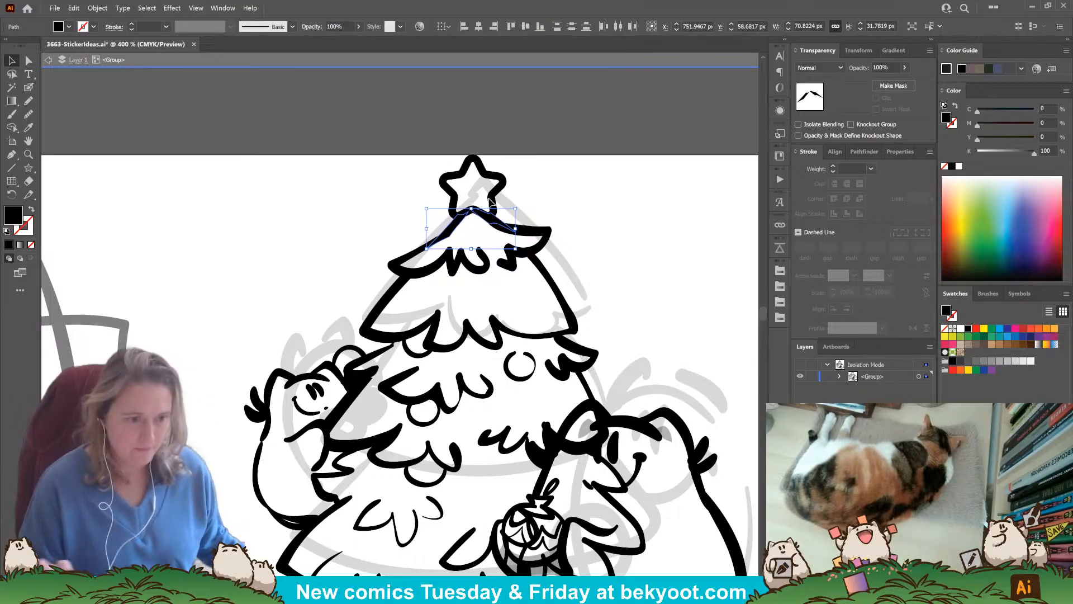
{"action": "left_click", "coordinate": [576, 232]}
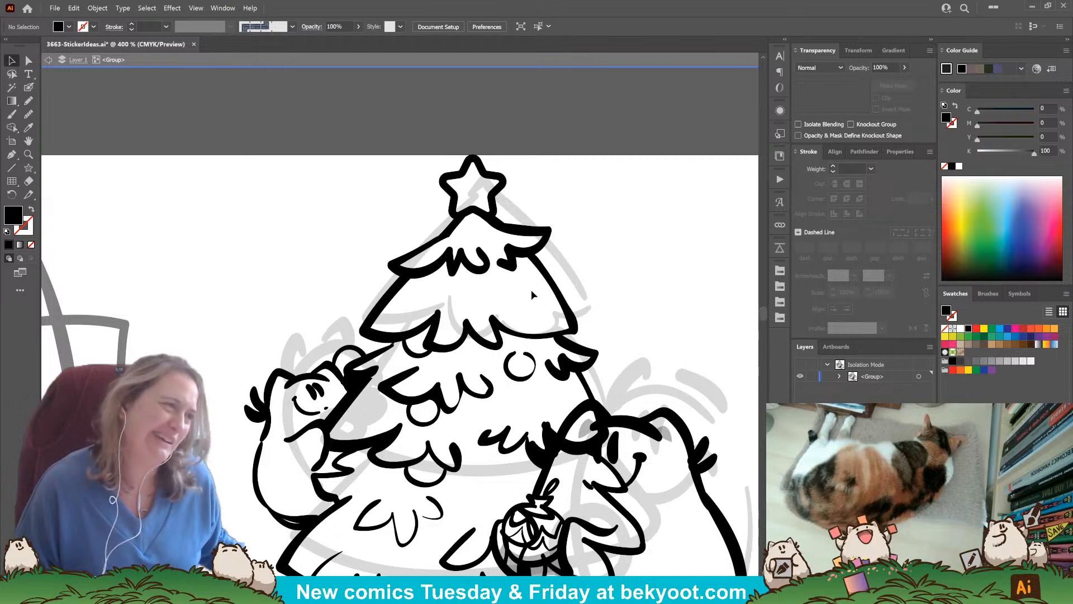
Ink a small extra branch tip behind the left side of the top tier, just below the star.
{"action": "left_click", "coordinate": [28, 86]}
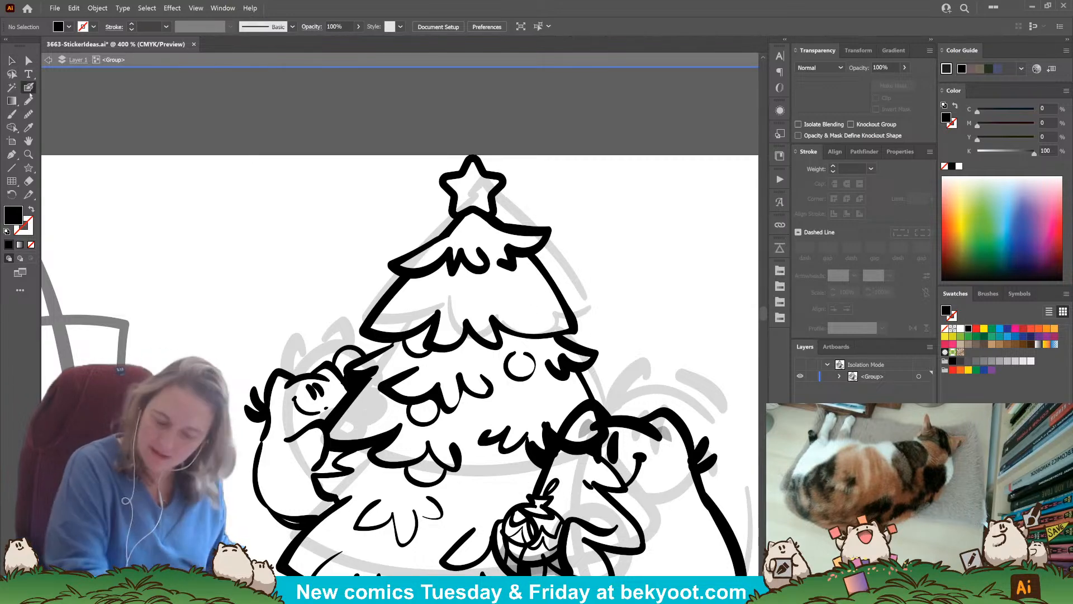
{"action": "mouse_move", "coordinate": [449, 221]}
{"action": "left_mouse_down"}
{"action": "mouse_move", "coordinate": [427, 235]}
{"action": "mouse_move", "coordinate": [438, 237]}
{"action": "left_mouse_up"}
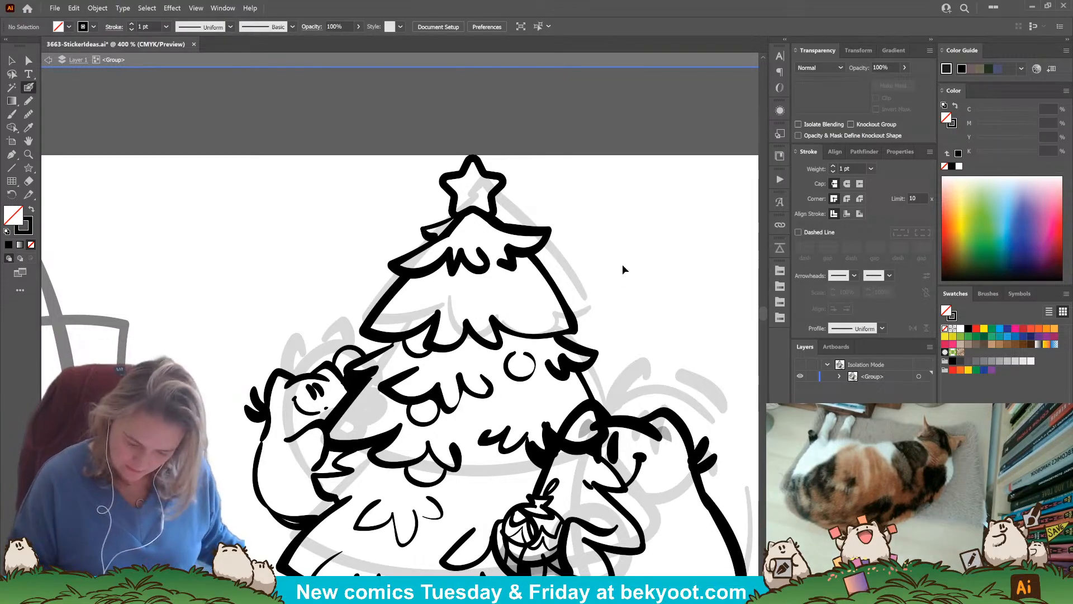
{"action": "left_click_drag", "start_coordinate": [556, 293], "coordinate": [519, 180]}
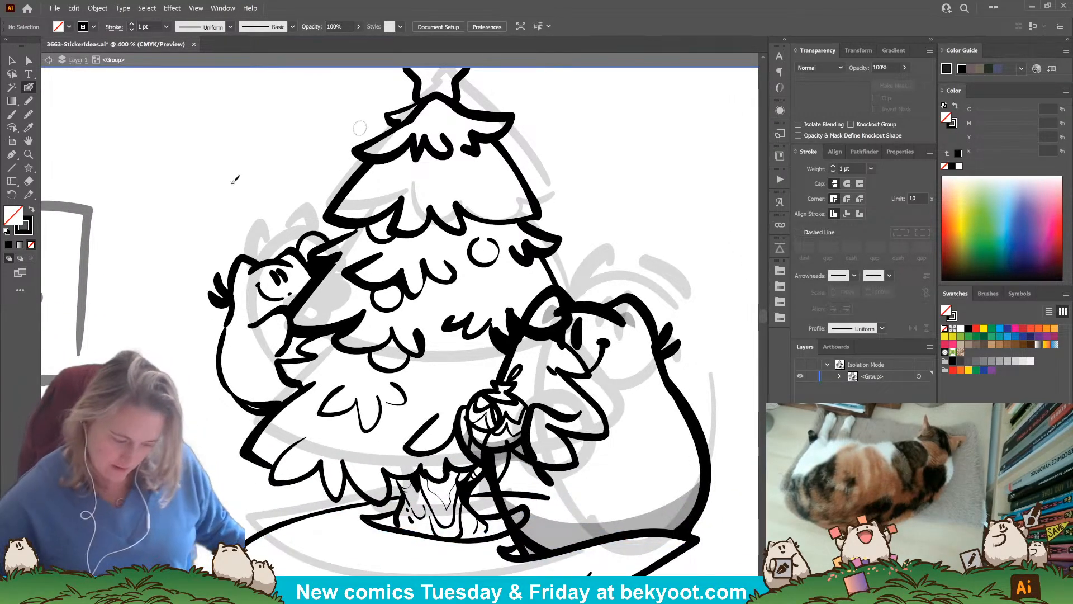
{"action": "key", "text": "ctrl+minus"}
{"action": "key", "text": "ctrl+minus"}
{"action": "left_click_drag", "start_coordinate": [495, 508], "coordinate": [471, 466]}
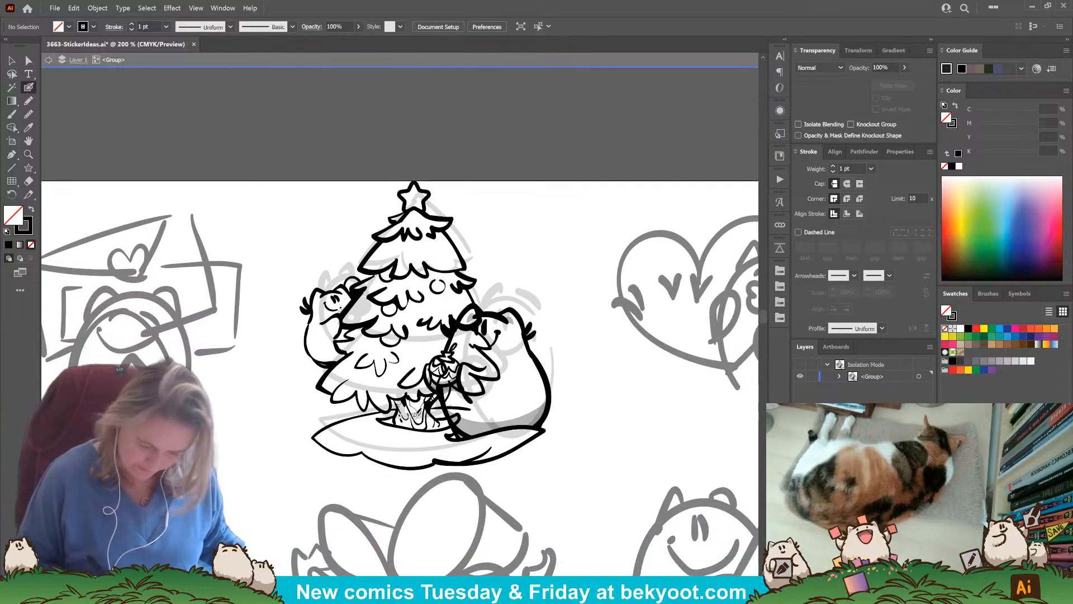
Shade the inner ears of the small creature behind the tree with black-filled Pencil shapes at 30% opacity.
{"action": "key", "text": "n"}
{"action": "left_click", "coordinate": [886, 67]}
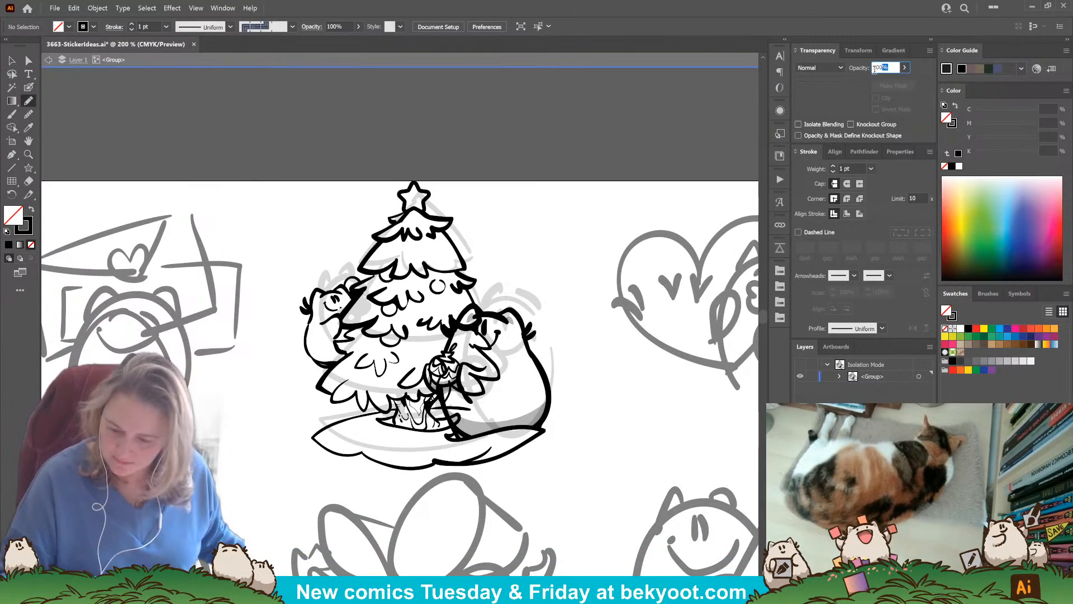
{"action": "type", "text": "30"}
{"action": "key", "text": "Return"}
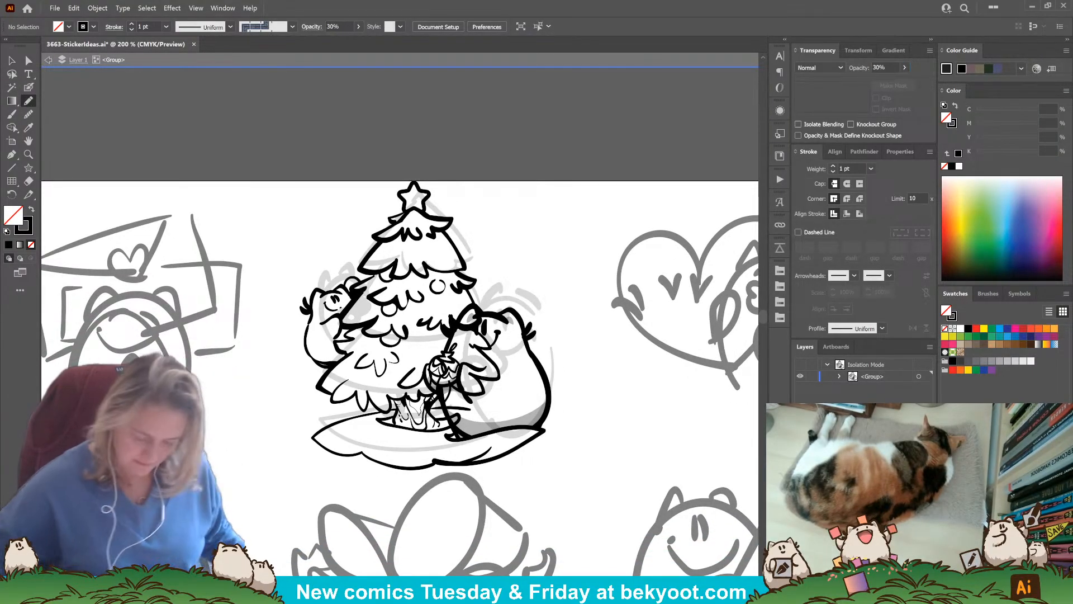
{"action": "scroll", "coordinate": [335, 302], "scroll_direction": "up", "scroll_amount": 3}
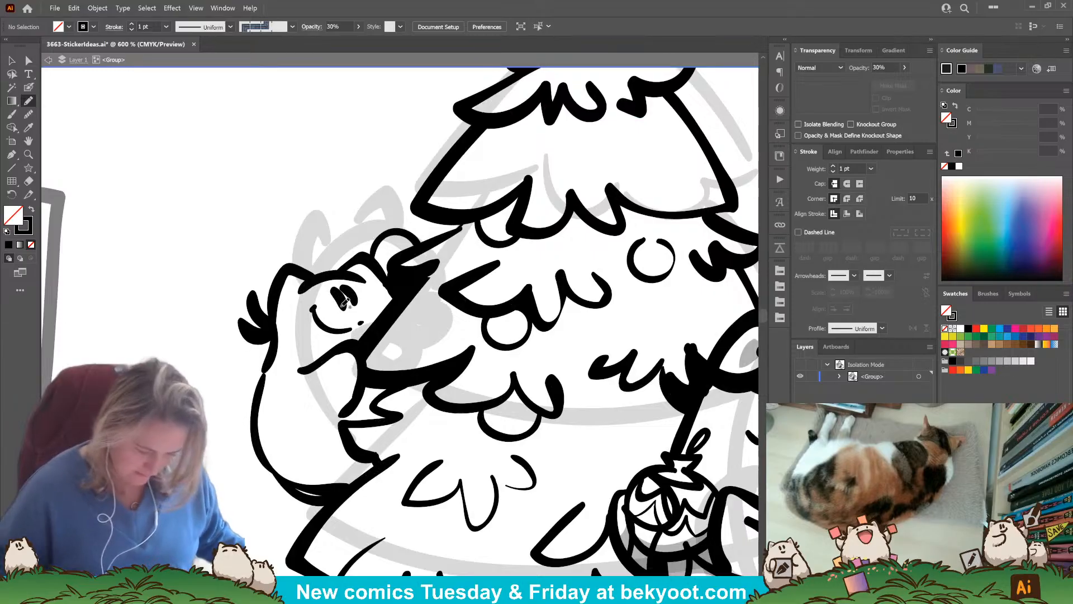
{"action": "mouse_move", "coordinate": [299, 281]}
{"action": "left_mouse_down"}
{"action": "mouse_move", "coordinate": [287, 297]}
{"action": "mouse_move", "coordinate": [302, 288]}
{"action": "left_mouse_up"}
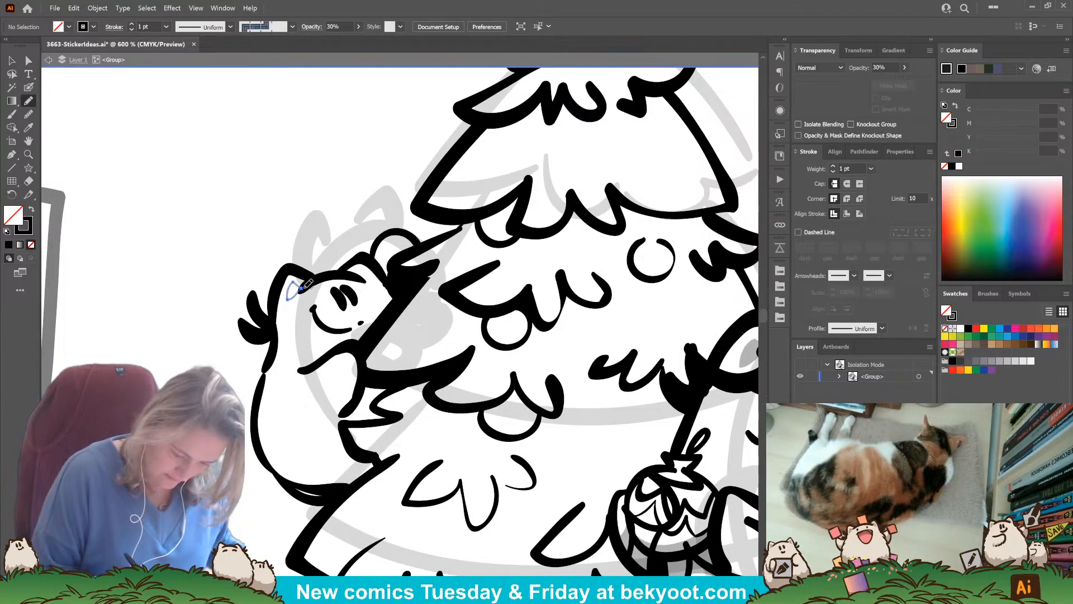
{"action": "key", "text": "shift+x"}
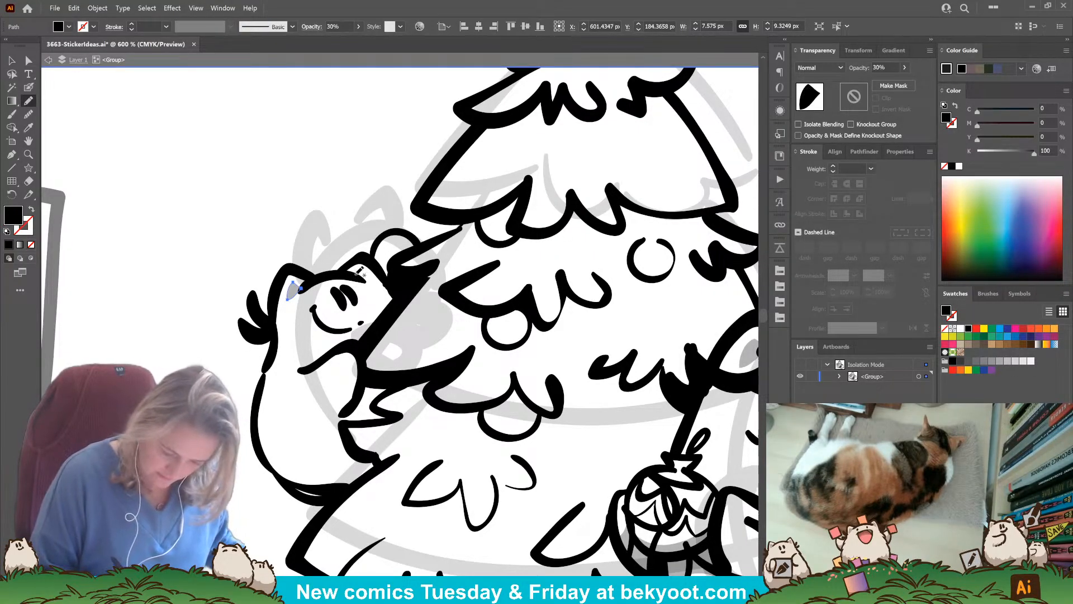
{"action": "key", "text": "ctrl+shift+a"}
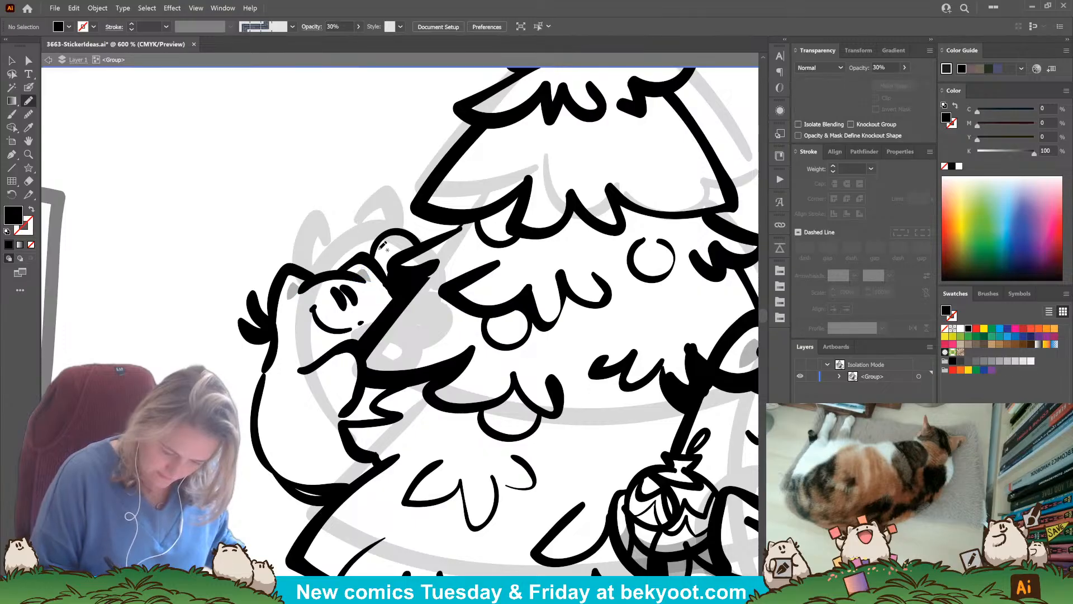
Add faint black shadows to the small creature's raised paw, the gap under its arm and the underside of its belly.
{"action": "left_click_drag", "start_coordinate": [374, 250], "coordinate": [377, 246]}
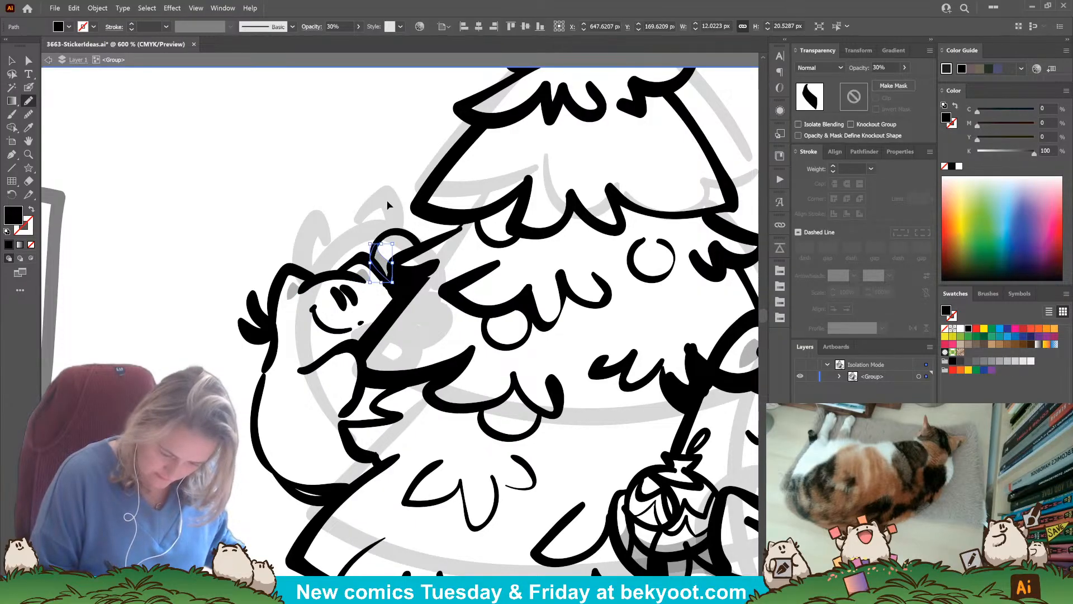
{"action": "key", "text": "ctrl+shift+a"}
{"action": "mouse_move", "coordinate": [348, 420]}
{"action": "left_mouse_down"}
{"action": "mouse_move", "coordinate": [391, 419]}
{"action": "mouse_move", "coordinate": [379, 386]}
{"action": "mouse_move", "coordinate": [394, 385]}
{"action": "mouse_move", "coordinate": [367, 383]}
{"action": "mouse_move", "coordinate": [342, 419]}
{"action": "left_mouse_up"}
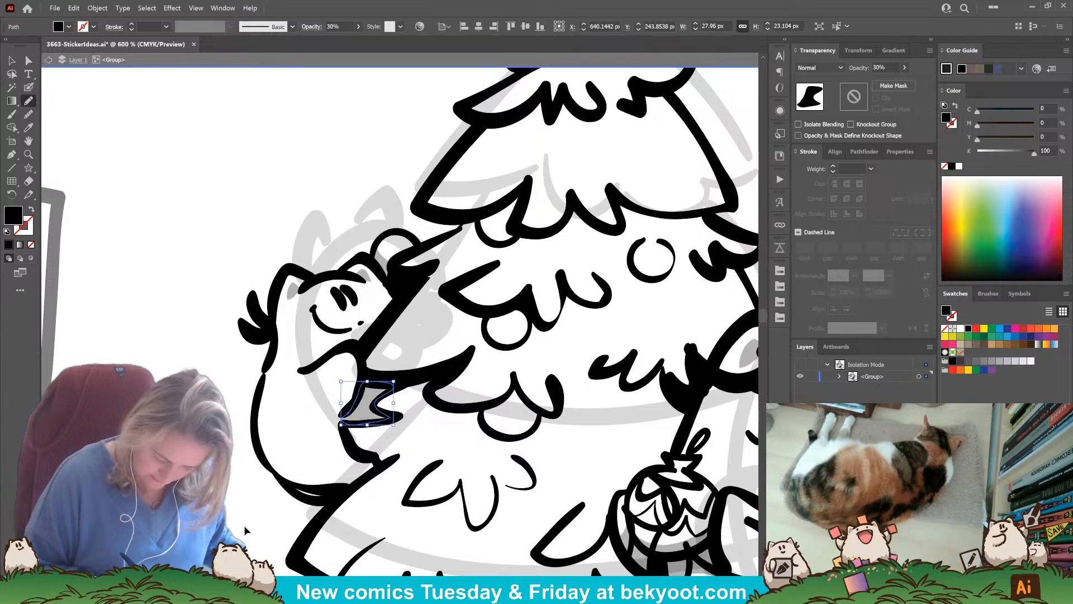
{"action": "key", "text": "ctrl+shift+a"}
{"action": "mouse_move", "coordinate": [262, 452]}
{"action": "left_mouse_down"}
{"action": "mouse_move", "coordinate": [299, 461]}
{"action": "mouse_move", "coordinate": [345, 435]}
{"action": "mouse_move", "coordinate": [381, 456]}
{"action": "mouse_move", "coordinate": [334, 500]}
{"action": "mouse_move", "coordinate": [310, 501]}
{"action": "mouse_move", "coordinate": [263, 453]}
{"action": "left_mouse_up"}
{"action": "key", "text": "ctrl+shift+a"}
{"action": "scroll", "coordinate": [434, 378], "scroll_direction": "down", "scroll_amount": 2}
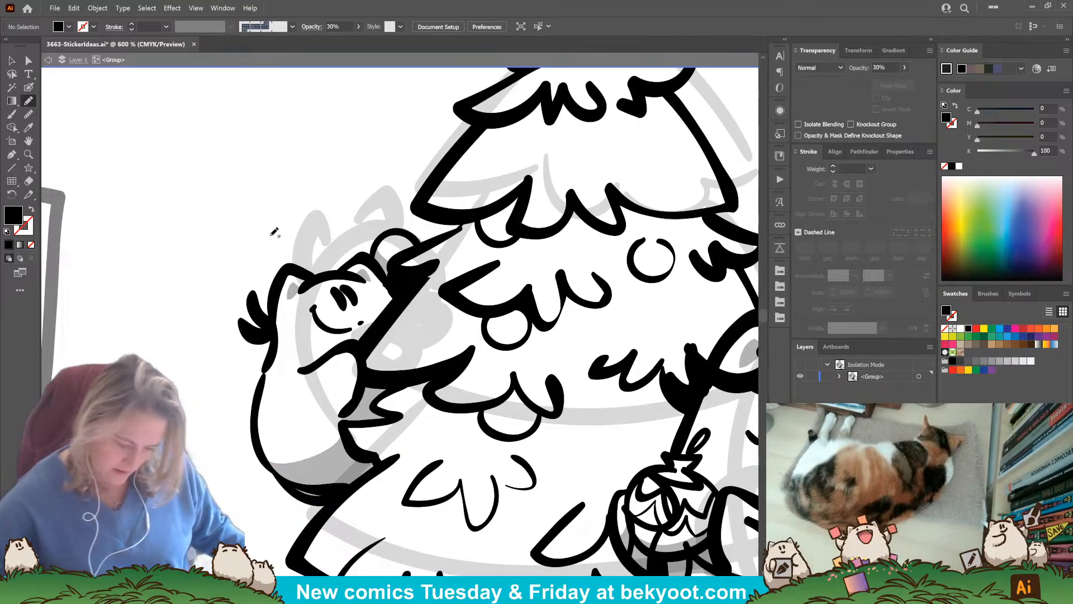
Shift the inked tree artwork slightly left and down within its group, and leave the group's isolation.
{"action": "left_click_drag", "start_coordinate": [453, 413], "coordinate": [367, 379]}
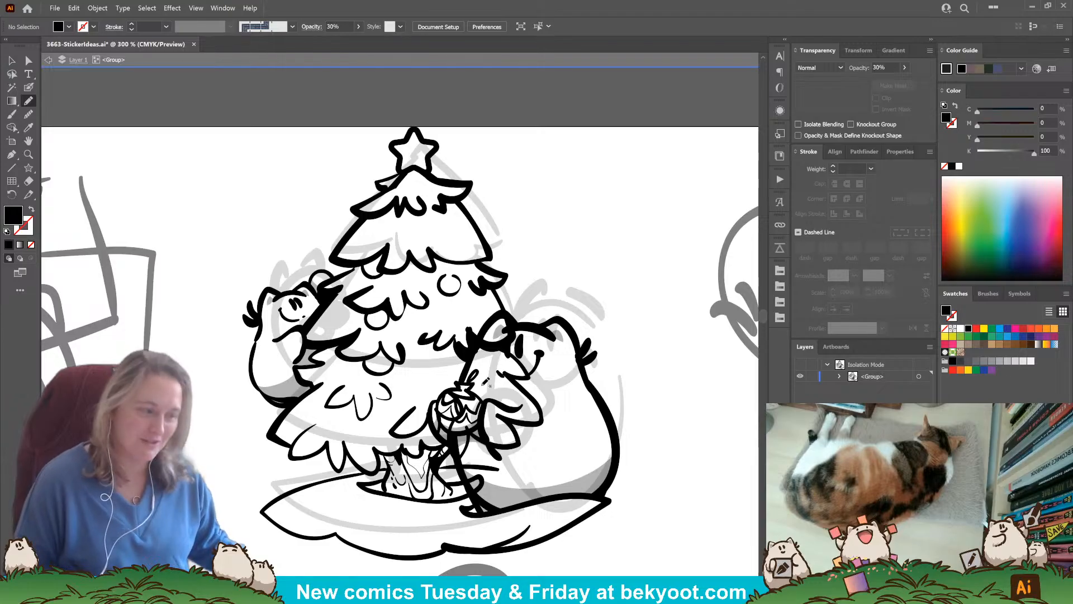
{"action": "left_click", "coordinate": [11, 61]}
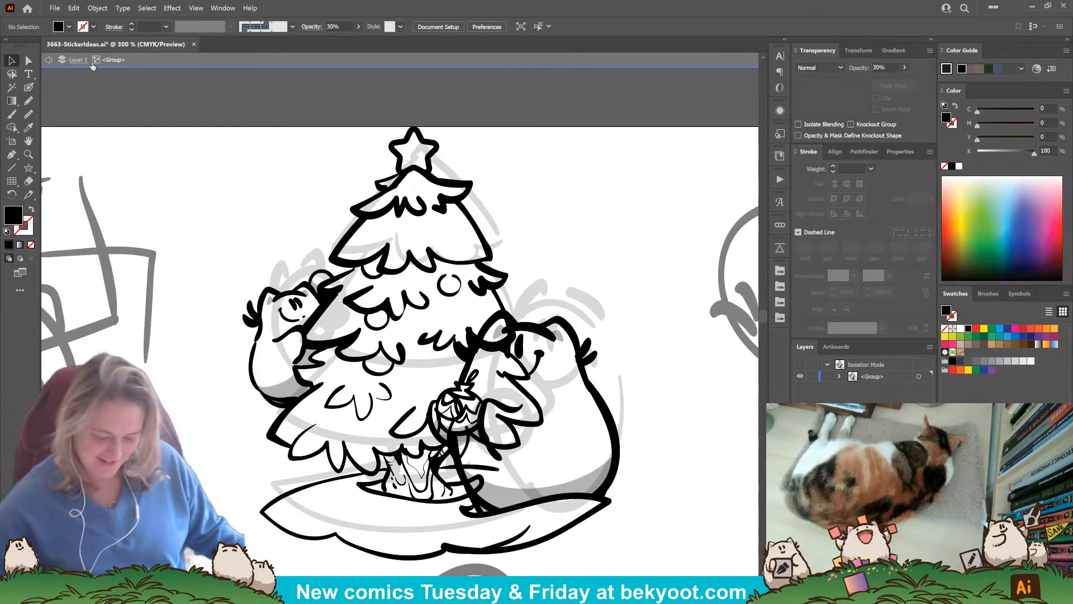
{"action": "scroll", "coordinate": [342, 195], "scroll_direction": "down", "scroll_amount": 2}
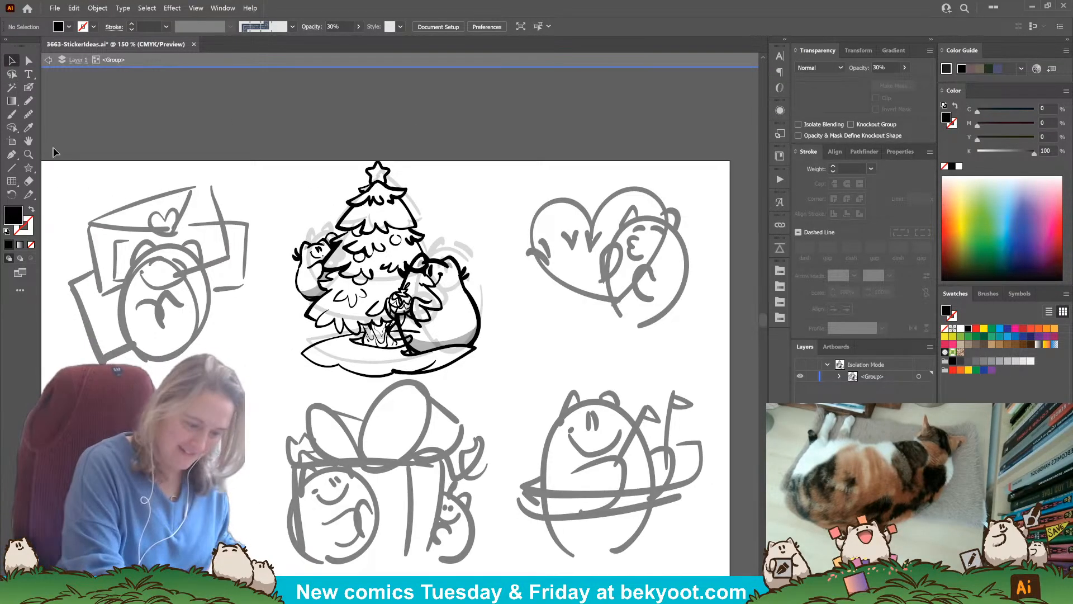
{"action": "mouse_move", "coordinate": [271, 138]}
{"action": "left_mouse_down"}
{"action": "mouse_move", "coordinate": [507, 358]}
{"action": "mouse_move", "coordinate": [456, 365]}
{"action": "left_mouse_up"}
{"action": "left_click", "coordinate": [490, 280]}
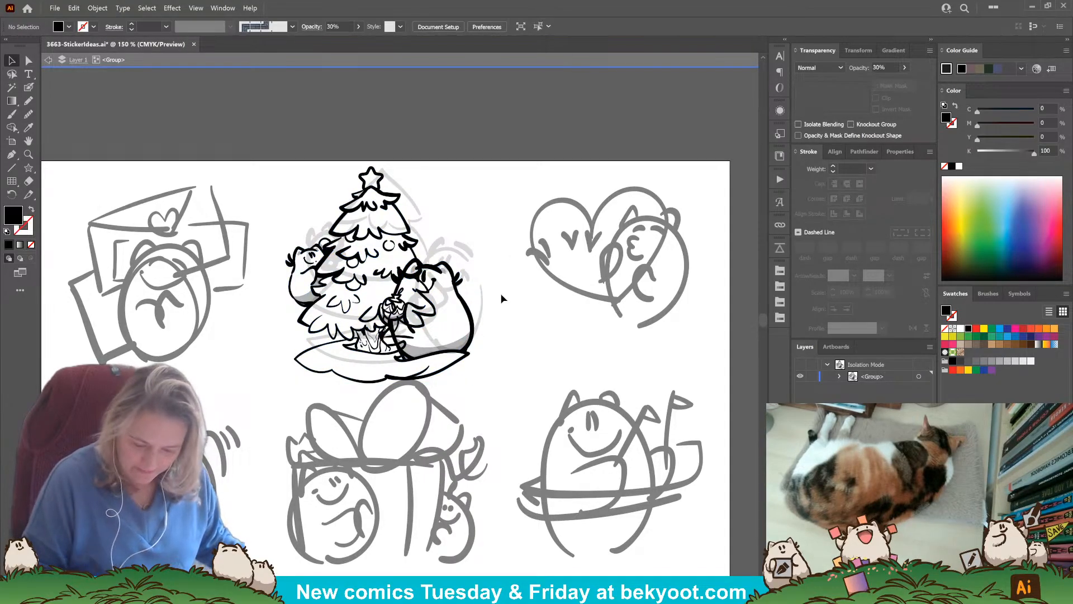
{"action": "double_click", "coordinate": [499, 360]}
Scale the rough gift box sketch down to about 391 by 358 px and fade it to 30% opacity.
{"action": "left_click_drag", "start_coordinate": [370, 554], "coordinate": [375, 459]}
{"action": "left_click", "coordinate": [419, 388]}
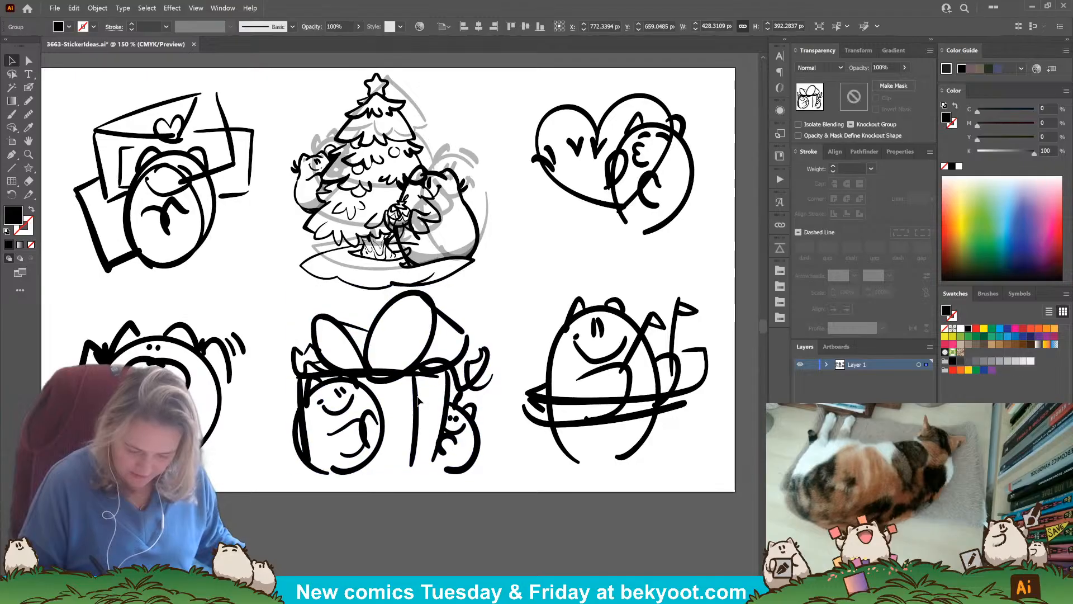
{"action": "left_click_drag", "start_coordinate": [493, 291], "coordinate": [481, 304]}
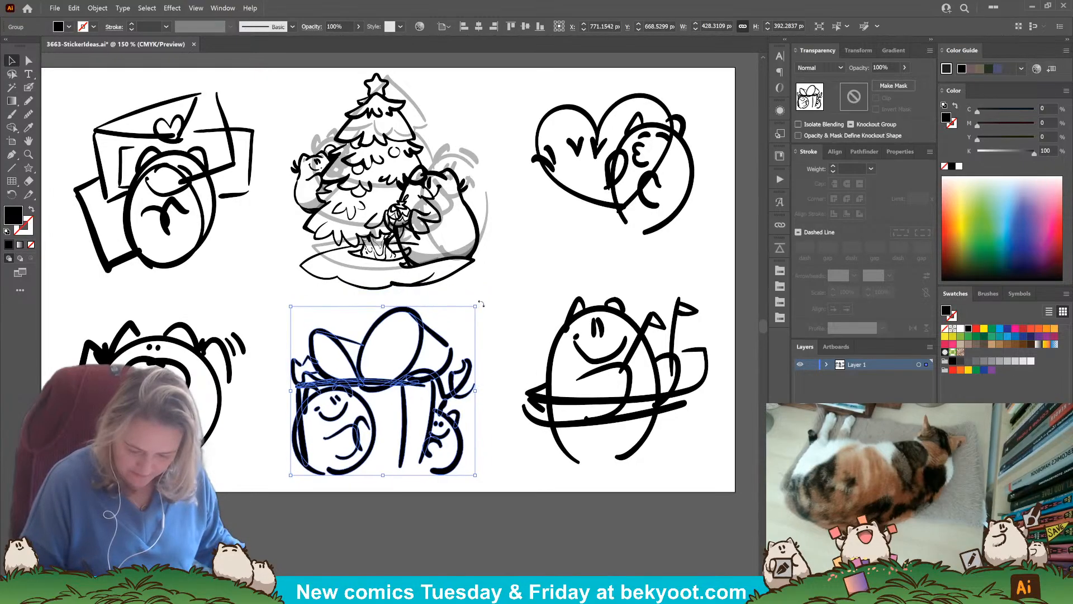
{"action": "left_click", "coordinate": [878, 67]}
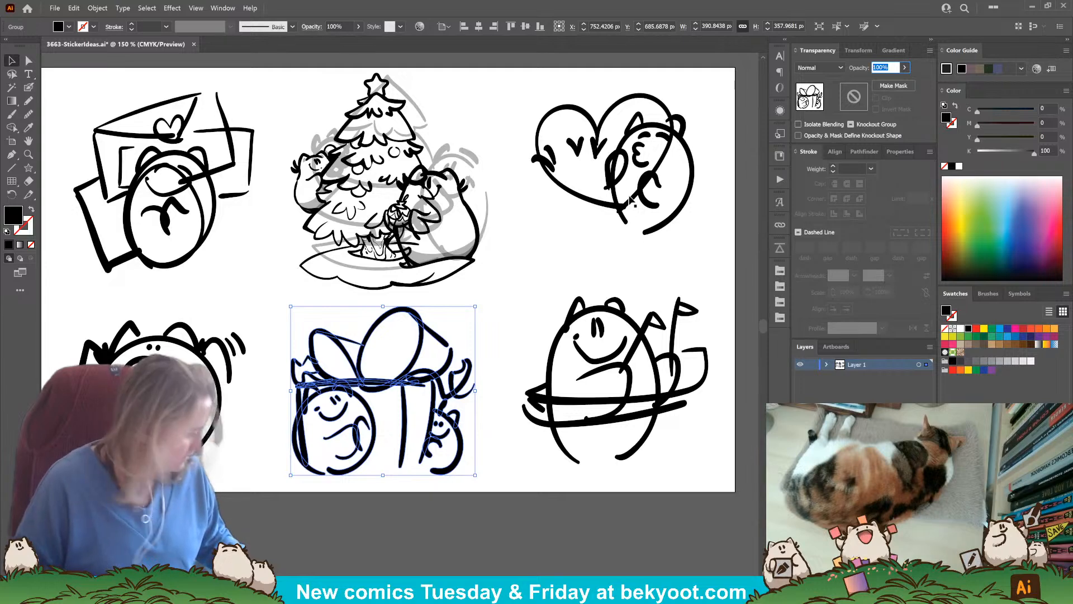
{"action": "key", "text": "Return"}
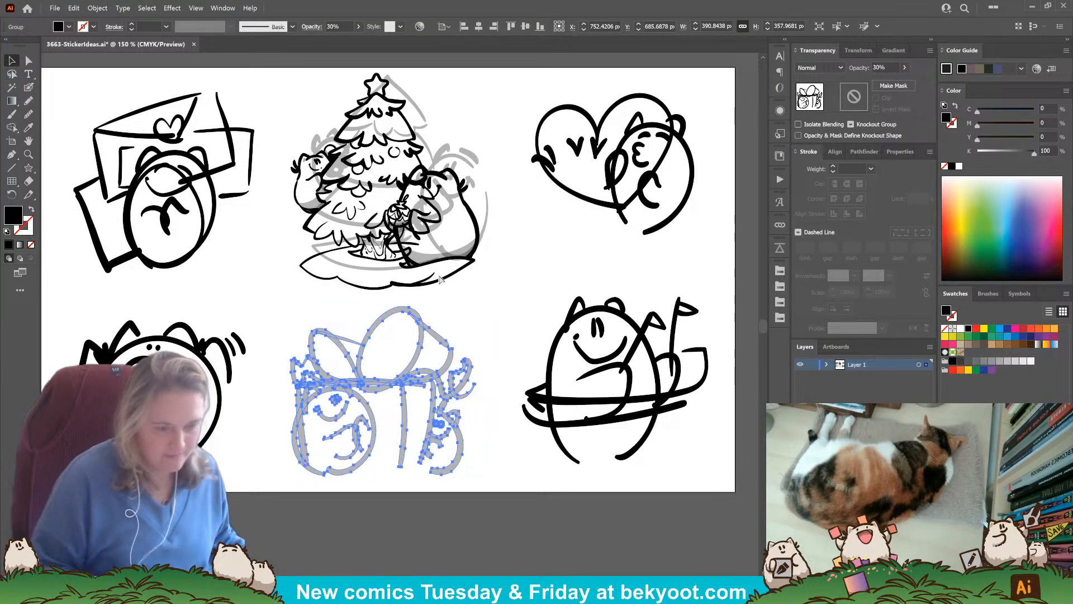
Move the faded rough tree sketch off the artboard, into the empty area above it.
{"action": "left_click", "coordinate": [504, 232]}
{"action": "scroll", "coordinate": [504, 233], "scroll_direction": "up", "scroll_amount": 3}
{"action": "left_click_drag", "start_coordinate": [445, 315], "coordinate": [401, 108]}
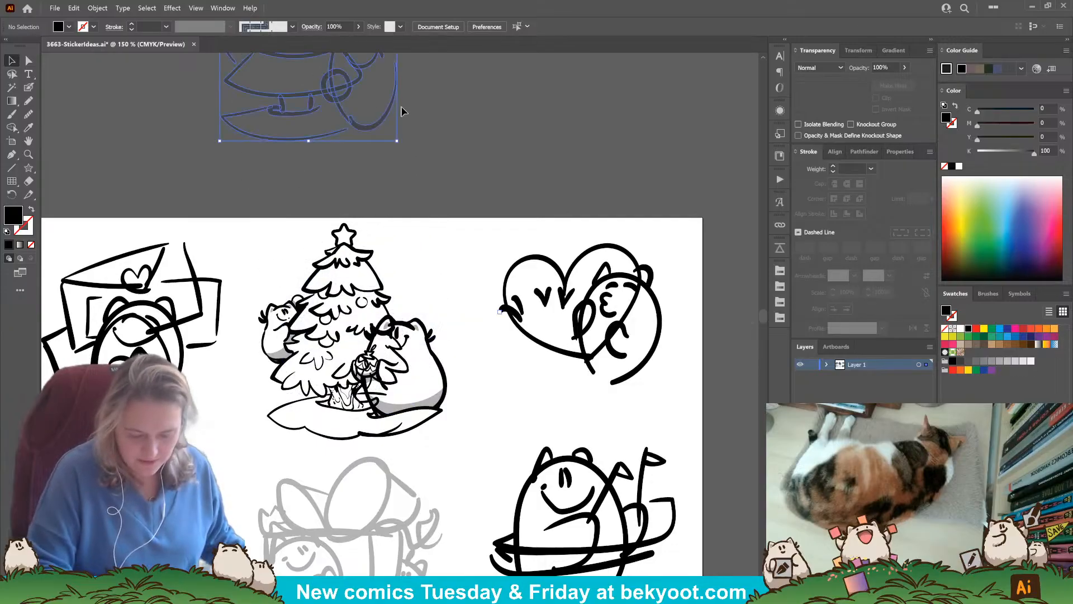
{"action": "scroll", "coordinate": [463, 313], "scroll_direction": "down", "scroll_amount": 3}
{"action": "scroll", "coordinate": [475, 330], "scroll_direction": "down", "scroll_amount": 1}
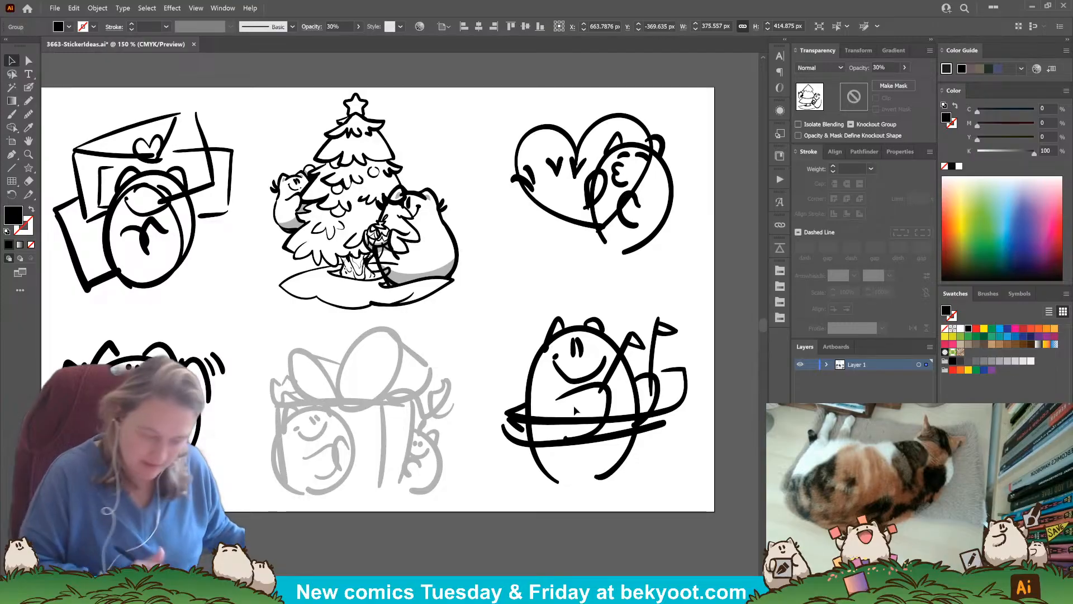
Ready the Blob Brush for inking the gift, with a 15 pt pressure-based size and 15 pt variation.
{"action": "key", "text": "shift+b"}
{"action": "key", "text": "ctrl+shift+a"}
{"action": "left_click_drag", "start_coordinate": [328, 512], "coordinate": [335, 485]}
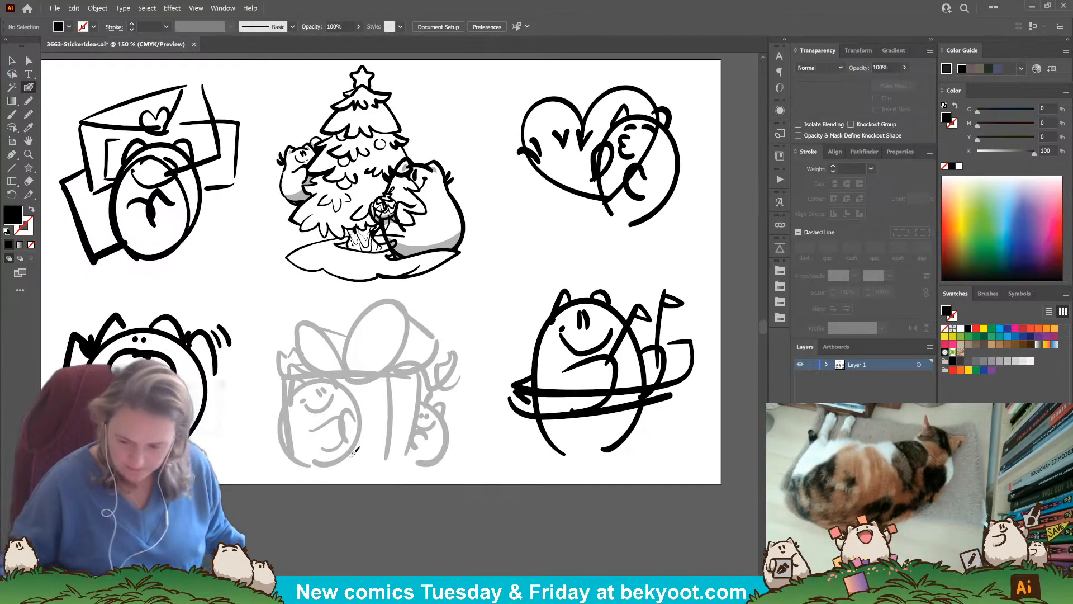
{"action": "scroll", "coordinate": [335, 450], "scroll_direction": "up", "scroll_amount": 1}
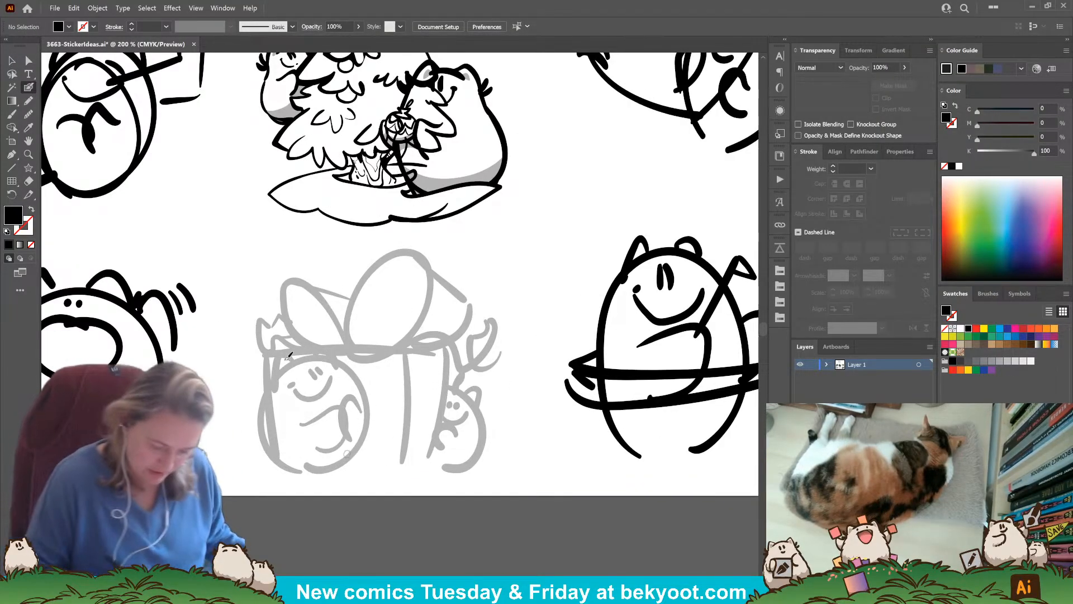
{"action": "key", "text": "Return"}
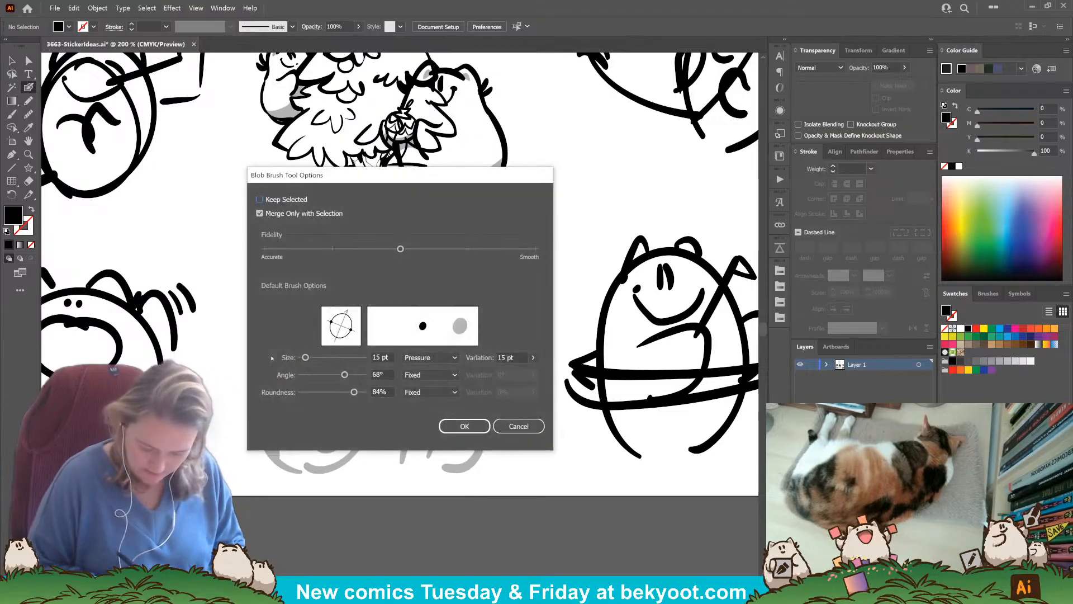
{"action": "key", "text": "Return"}
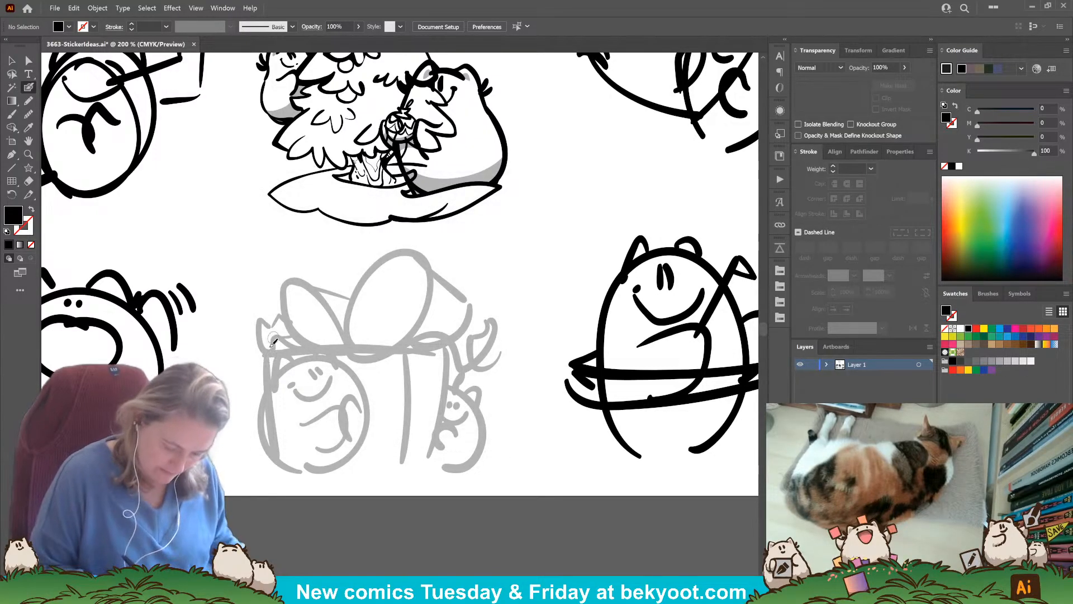
{"action": "mouse_move", "coordinate": [282, 450]}
{"action": "left_mouse_down"}
{"action": "mouse_move", "coordinate": [261, 350]}
{"action": "mouse_move", "coordinate": [302, 333]}
{"action": "mouse_move", "coordinate": [386, 329]}
{"action": "mouse_move", "coordinate": [426, 339]}
{"action": "mouse_move", "coordinate": [414, 458]}
{"action": "left_mouse_up"}
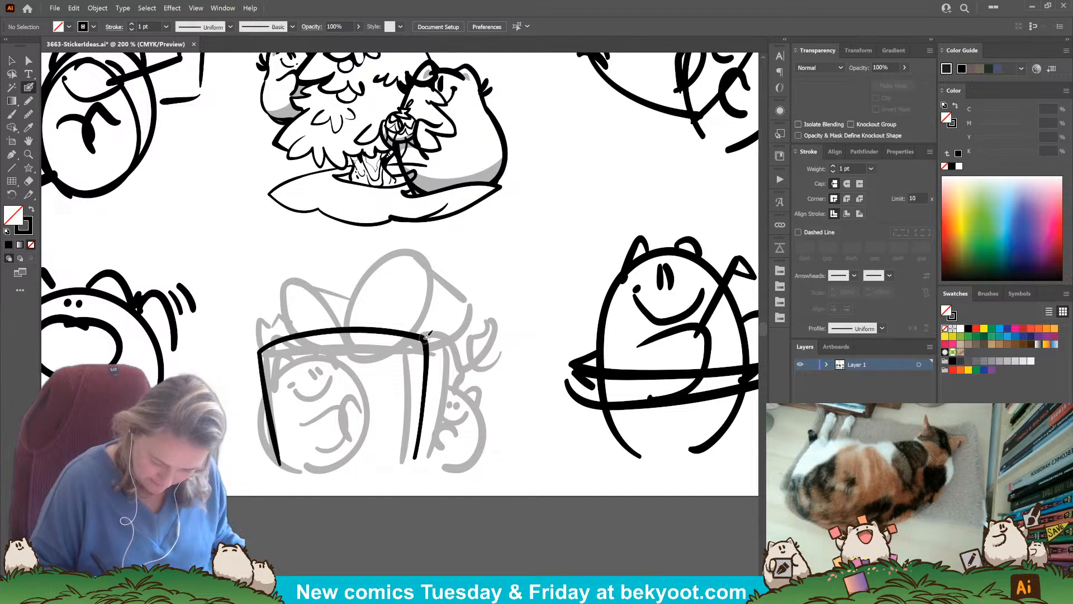
{"action": "mouse_move", "coordinate": [427, 337]}
{"action": "left_mouse_down"}
{"action": "mouse_move", "coordinate": [463, 374]}
{"action": "mouse_move", "coordinate": [423, 461]}
{"action": "left_mouse_up"}
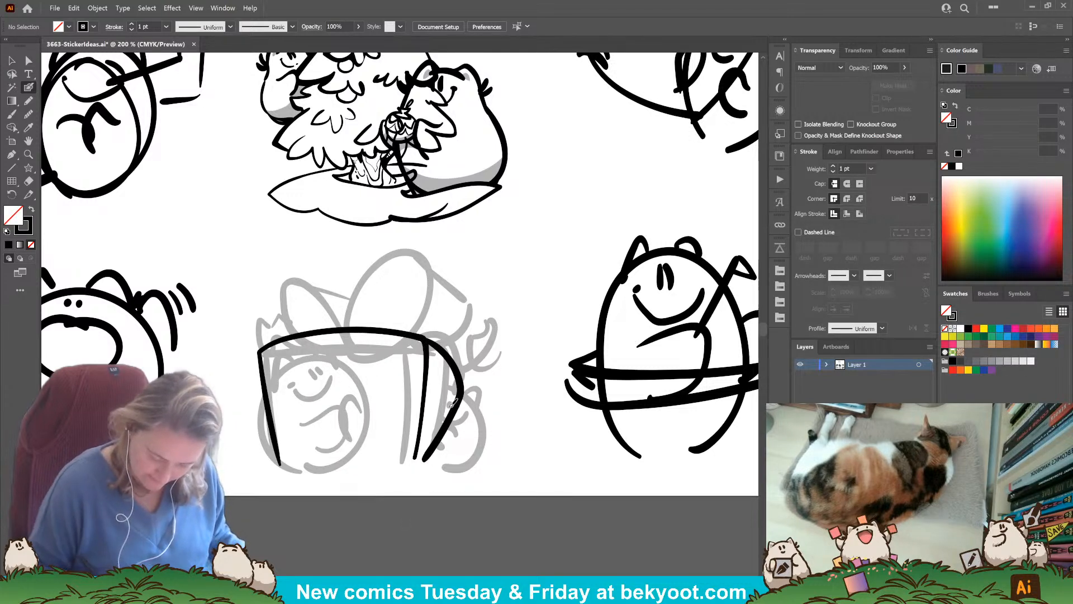
{"action": "key", "text": "ctrl+z"}
{"action": "key", "text": "ctrl+z"}
{"action": "mouse_move", "coordinate": [279, 459]}
{"action": "left_mouse_down"}
{"action": "mouse_move", "coordinate": [265, 358]}
{"action": "mouse_move", "coordinate": [367, 344]}
{"action": "mouse_move", "coordinate": [412, 351]}
{"action": "mouse_move", "coordinate": [401, 473]}
{"action": "left_mouse_up"}
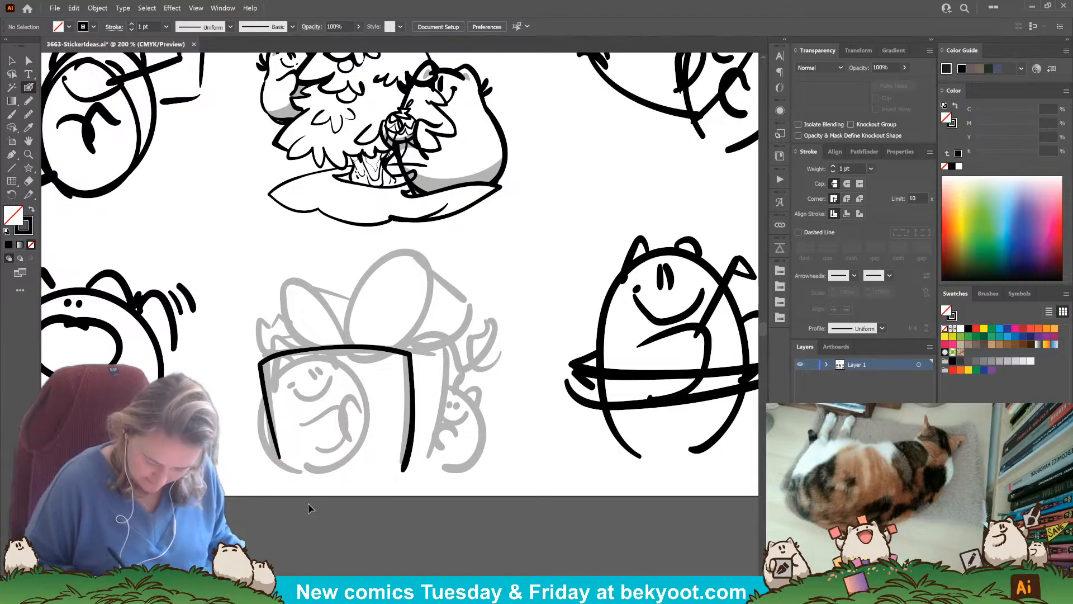
{"action": "key", "text": "ctrl+z"}
Ink the gift box's front face over the faded sketch and squash it to about 264 by 210 px.
{"action": "mouse_move", "coordinate": [280, 474]}
{"action": "left_mouse_down"}
{"action": "mouse_move", "coordinate": [261, 358]}
{"action": "mouse_move", "coordinate": [361, 341]}
{"action": "mouse_move", "coordinate": [420, 351]}
{"action": "mouse_move", "coordinate": [406, 471]}
{"action": "left_mouse_up"}
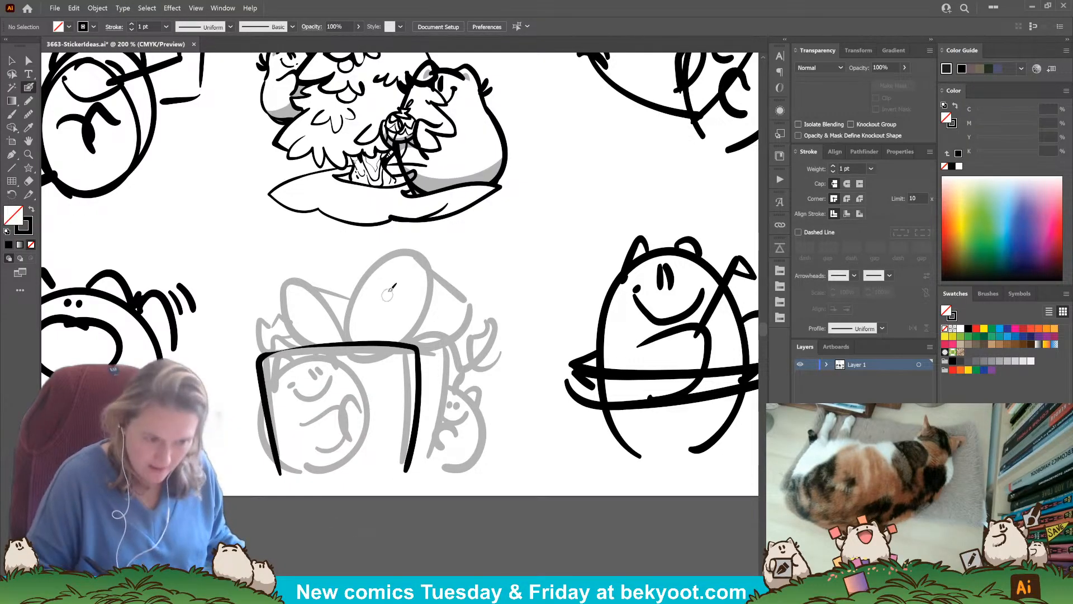
{"action": "left_click", "coordinate": [281, 470], "text": "ctrl"}
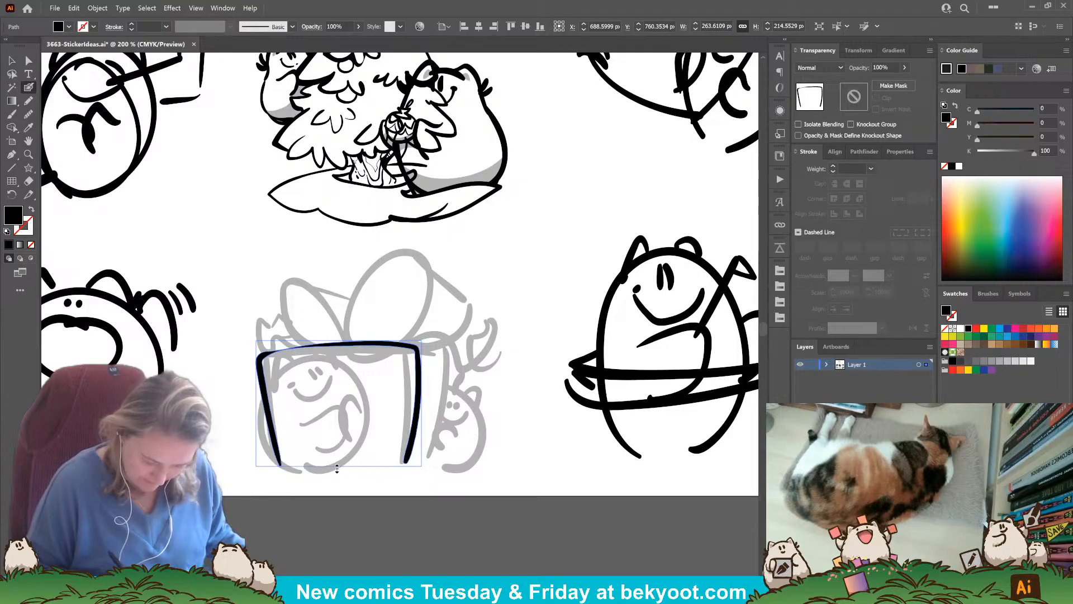
{"action": "left_click", "coordinate": [342, 505], "text": "ctrl"}
Ink the box's narrow side face to the right of the front, undoing the stray strokes at its base.
{"action": "mouse_move", "coordinate": [420, 345]}
{"action": "left_mouse_down"}
{"action": "mouse_move", "coordinate": [456, 371]}
{"action": "mouse_move", "coordinate": [465, 407]}
{"action": "mouse_move", "coordinate": [406, 467]}
{"action": "left_mouse_up"}
{"action": "key", "text": "ctrl+z"}
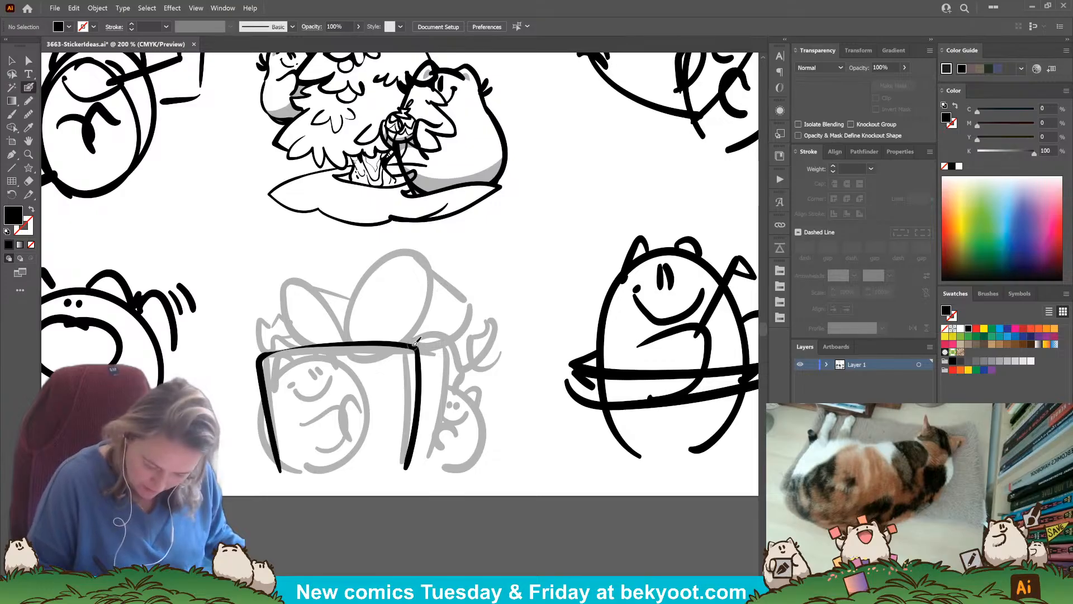
{"action": "mouse_move", "coordinate": [418, 345]}
{"action": "left_mouse_down"}
{"action": "mouse_move", "coordinate": [448, 370]}
{"action": "mouse_move", "coordinate": [446, 396]}
{"action": "mouse_move", "coordinate": [423, 467]}
{"action": "mouse_move", "coordinate": [397, 473]}
{"action": "mouse_move", "coordinate": [428, 464]}
{"action": "mouse_move", "coordinate": [444, 474]}
{"action": "mouse_move", "coordinate": [351, 460]}
{"action": "mouse_move", "coordinate": [283, 480]}
{"action": "left_mouse_up"}
{"action": "key", "text": "ctrl+z"}
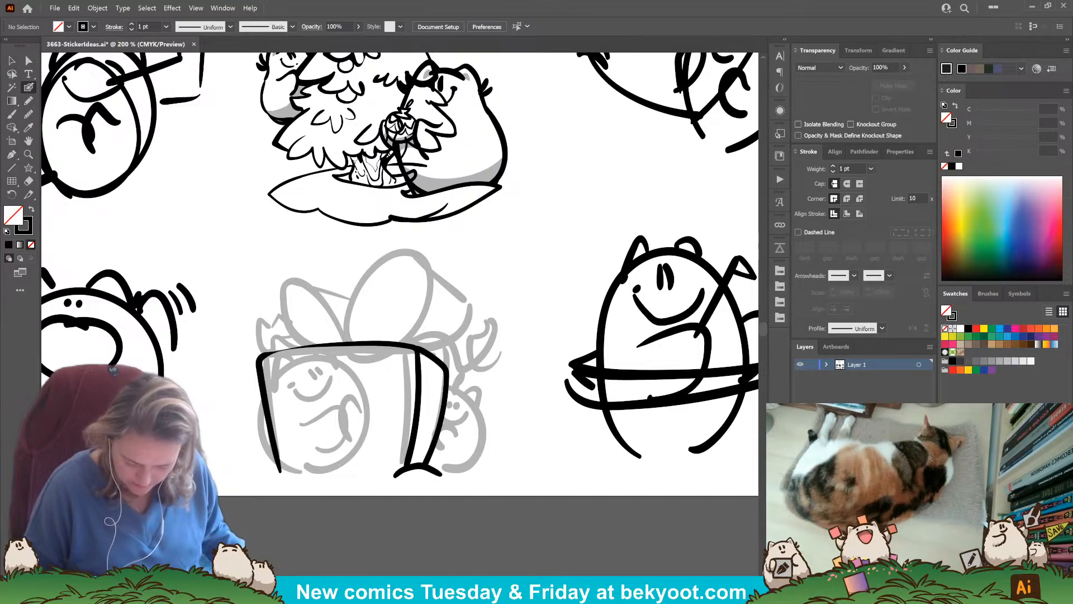
{"action": "key", "text": "ctrl+z"}
Shrink the box's front face to about 247 by 208 px and move the side face to meet its right edge.
{"action": "left_click", "coordinate": [441, 398], "text": "ctrl"}
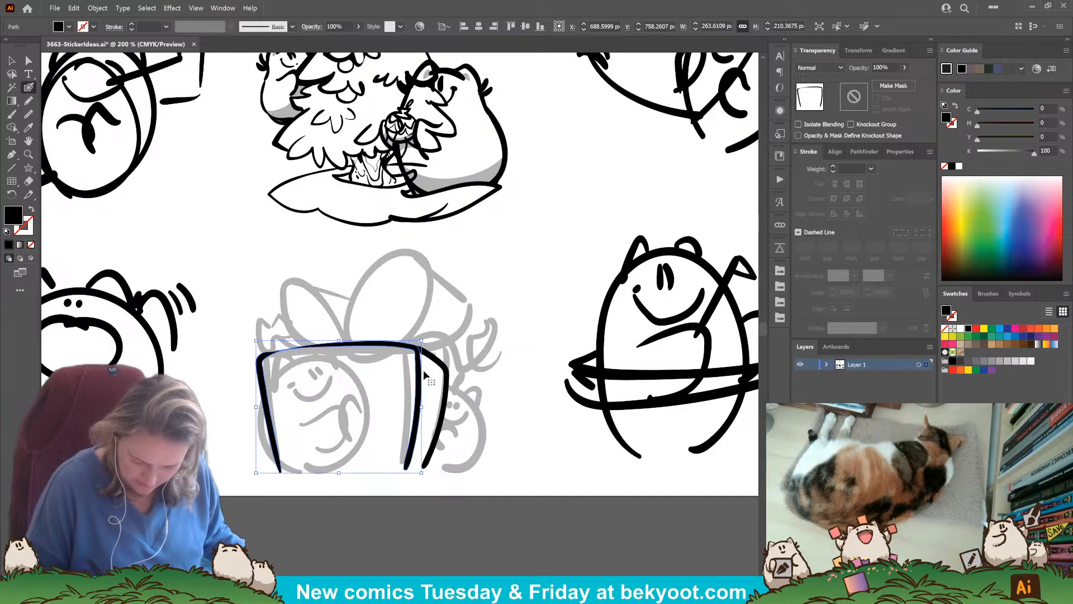
{"action": "left_click_drag", "start_coordinate": [423, 408], "coordinate": [412, 407]}
{"action": "left_click_drag", "start_coordinate": [417, 335], "coordinate": [441, 372]}
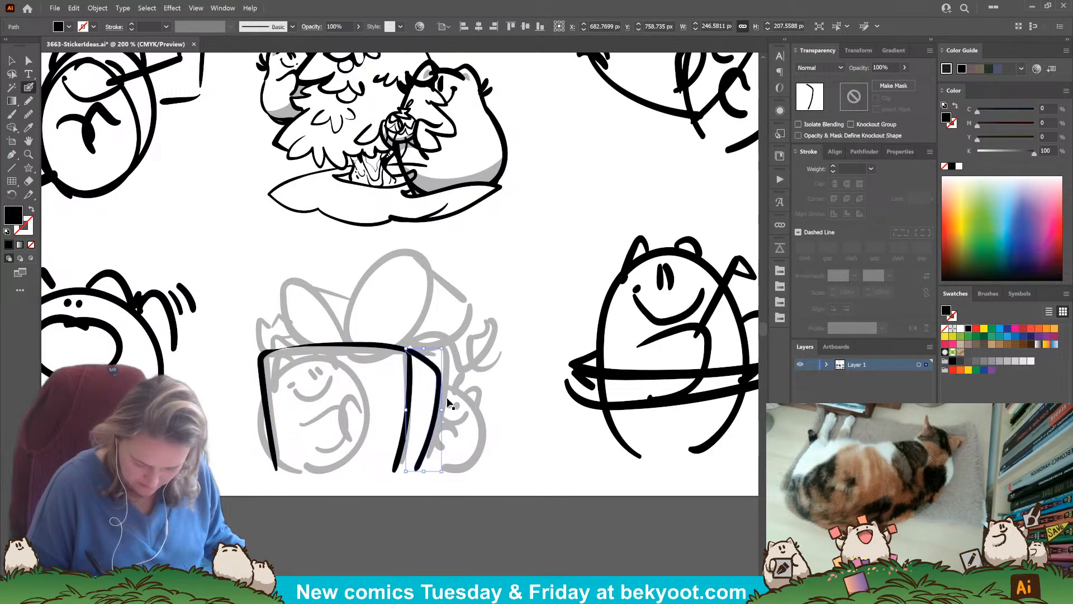
{"action": "left_click", "coordinate": [437, 488], "text": "ctrl"}
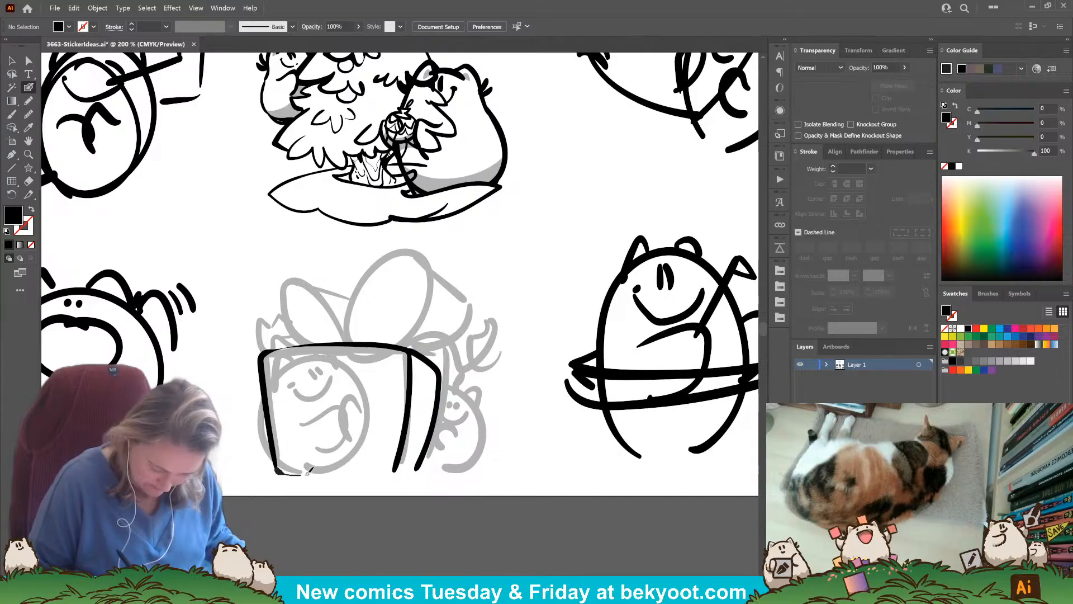
Ink the gift box's bottom edge and the bow's two large loops with their back folds above the lid.
{"action": "left_click_drag", "start_coordinate": [308, 471], "coordinate": [424, 463]}
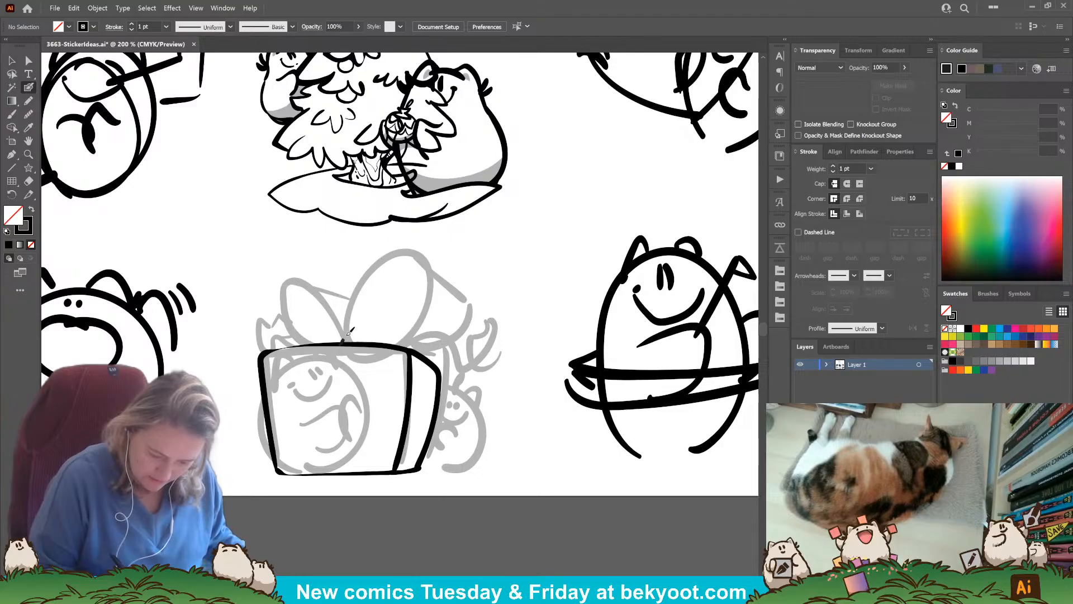
{"action": "mouse_move", "coordinate": [344, 340]}
{"action": "left_mouse_down"}
{"action": "mouse_move", "coordinate": [437, 275]}
{"action": "mouse_move", "coordinate": [423, 323]}
{"action": "mouse_move", "coordinate": [351, 342]}
{"action": "mouse_move", "coordinate": [284, 269]}
{"action": "mouse_move", "coordinate": [275, 318]}
{"action": "mouse_move", "coordinate": [303, 342]}
{"action": "mouse_move", "coordinate": [341, 342]}
{"action": "left_mouse_up"}
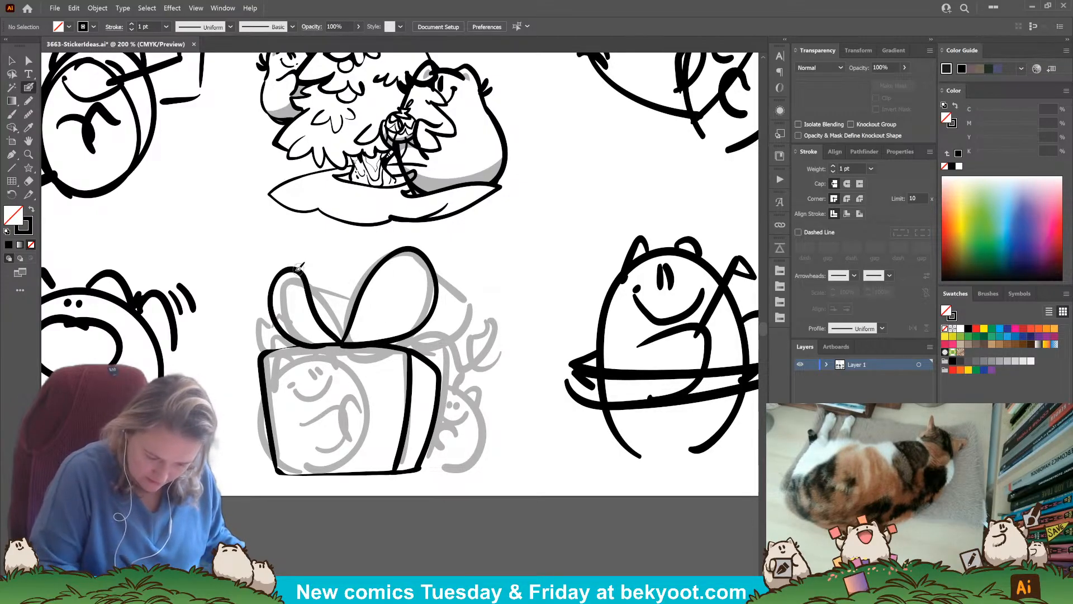
{"action": "left_click_drag", "start_coordinate": [307, 268], "coordinate": [358, 300]}
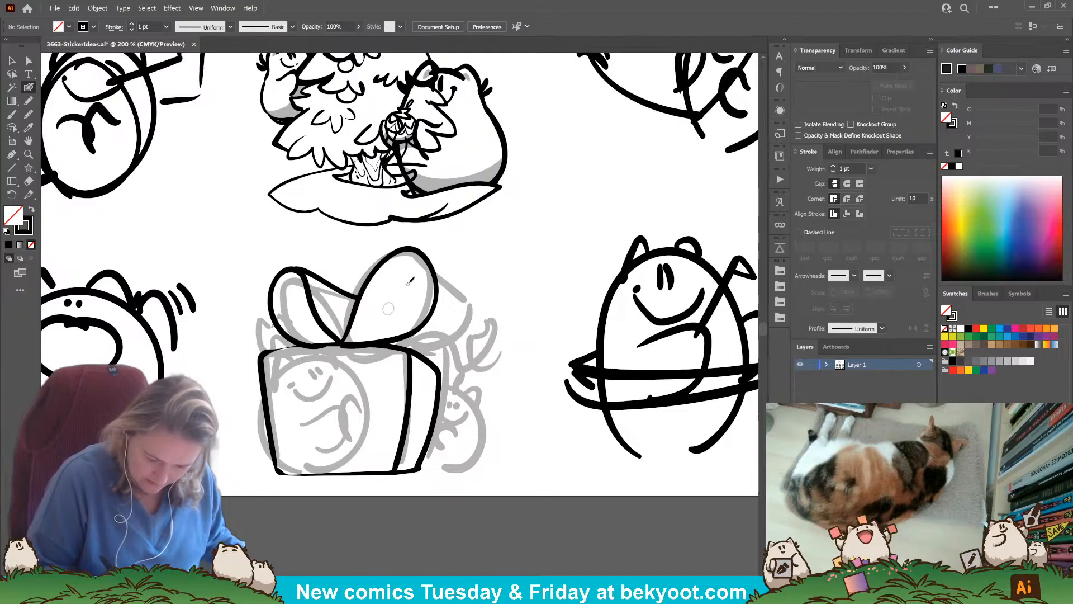
{"action": "mouse_move", "coordinate": [414, 244]}
{"action": "left_mouse_down"}
{"action": "mouse_move", "coordinate": [470, 303]}
{"action": "mouse_move", "coordinate": [468, 321]}
{"action": "mouse_move", "coordinate": [434, 347]}
{"action": "mouse_move", "coordinate": [398, 333]}
{"action": "mouse_move", "coordinate": [445, 292]}
{"action": "left_mouse_up"}
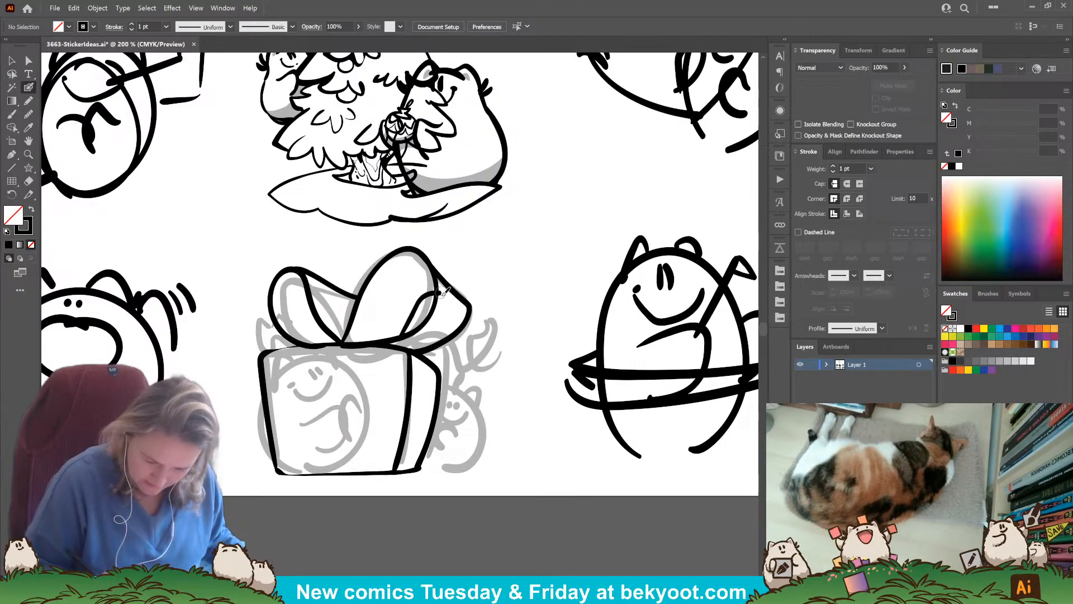
Redraw the inner fold line of the bow's right loop as a curve from its base up to the back fold.
{"action": "key", "text": "ctrl+z"}
{"action": "mouse_move", "coordinate": [402, 335]}
{"action": "left_mouse_down"}
{"action": "mouse_move", "coordinate": [429, 282]}
{"action": "mouse_move", "coordinate": [435, 291]}
{"action": "left_mouse_up"}
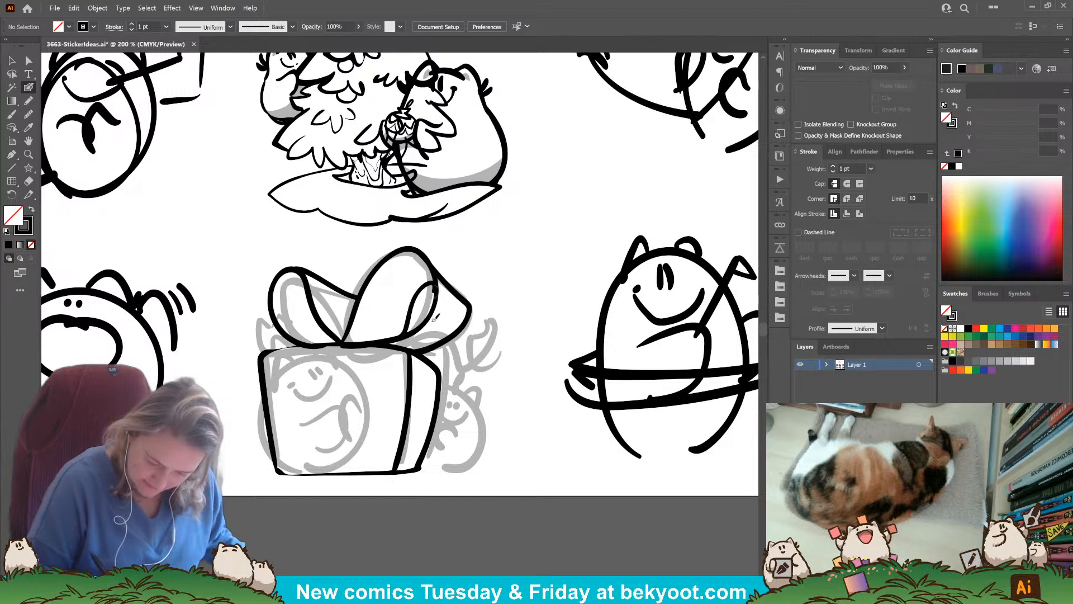
{"action": "key", "text": "ctrl+z"}
{"action": "mouse_move", "coordinate": [401, 336]}
{"action": "left_mouse_down"}
{"action": "mouse_move", "coordinate": [429, 278]}
{"action": "mouse_move", "coordinate": [441, 286]}
{"action": "left_mouse_up"}
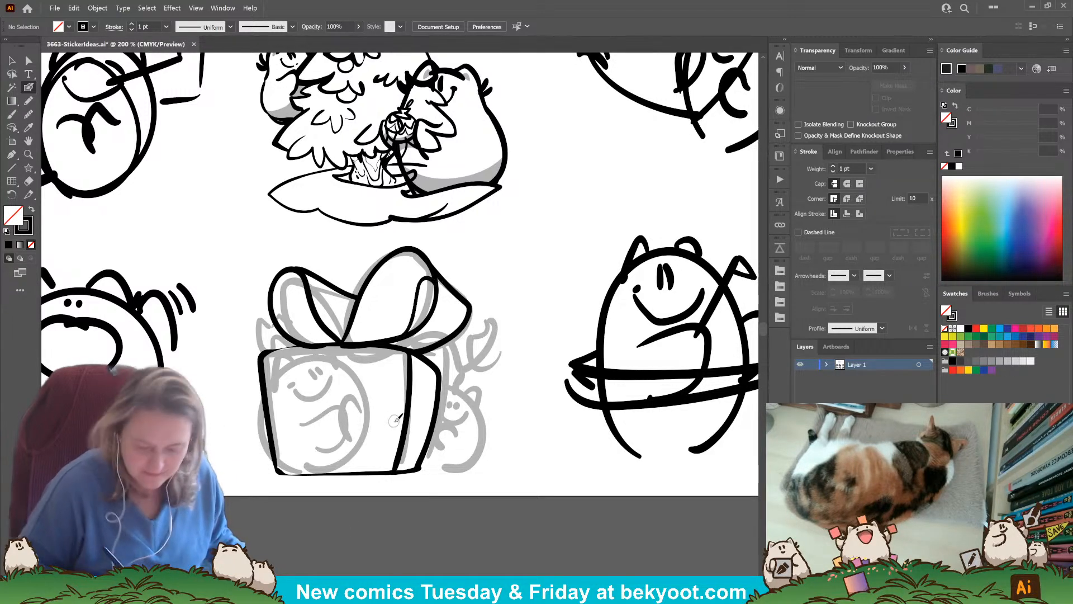
{"action": "key", "text": "ctrl+z"}
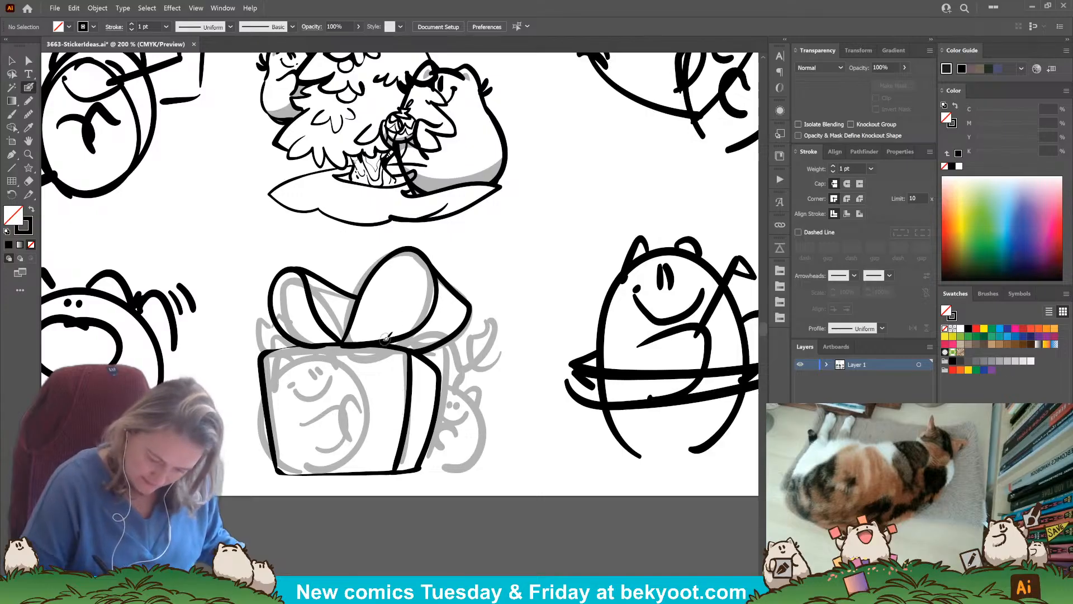
{"action": "mouse_move", "coordinate": [384, 338]}
{"action": "left_mouse_down"}
{"action": "mouse_move", "coordinate": [436, 282]}
{"action": "mouse_move", "coordinate": [444, 288]}
{"action": "left_mouse_up"}
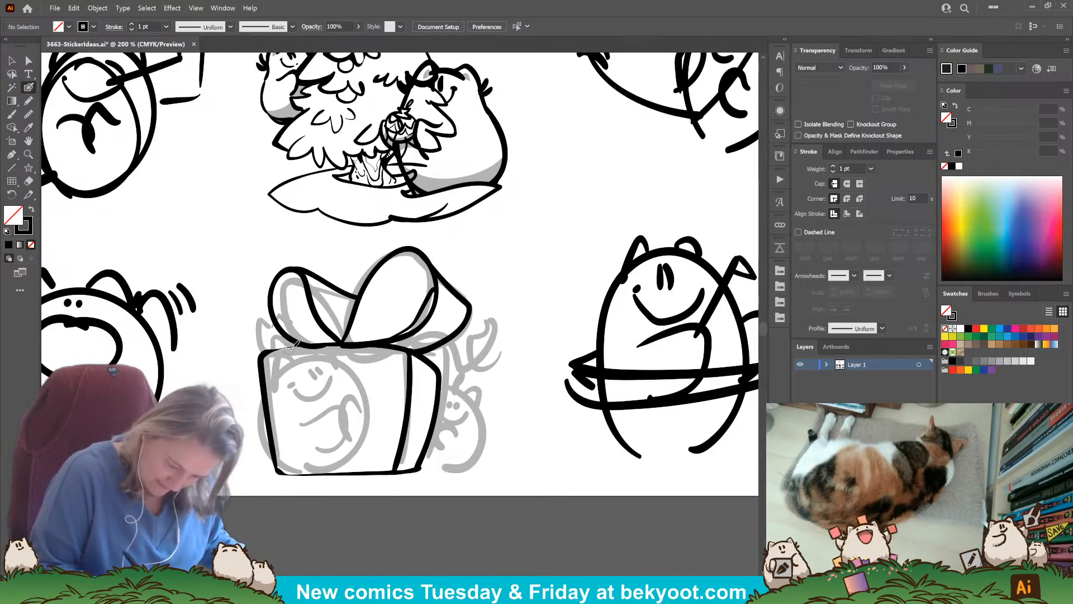
Ink the pointed, wavy ribbon tail sticking out beyond the box's upper-left corner, undoing the stray strokes.
{"action": "mouse_move", "coordinate": [290, 336]}
{"action": "left_mouse_down"}
{"action": "mouse_move", "coordinate": [265, 351]}
{"action": "mouse_move", "coordinate": [246, 311]}
{"action": "left_mouse_up"}
{"action": "key", "text": "ctrl+z"}
{"action": "key", "text": "ctrl+z"}
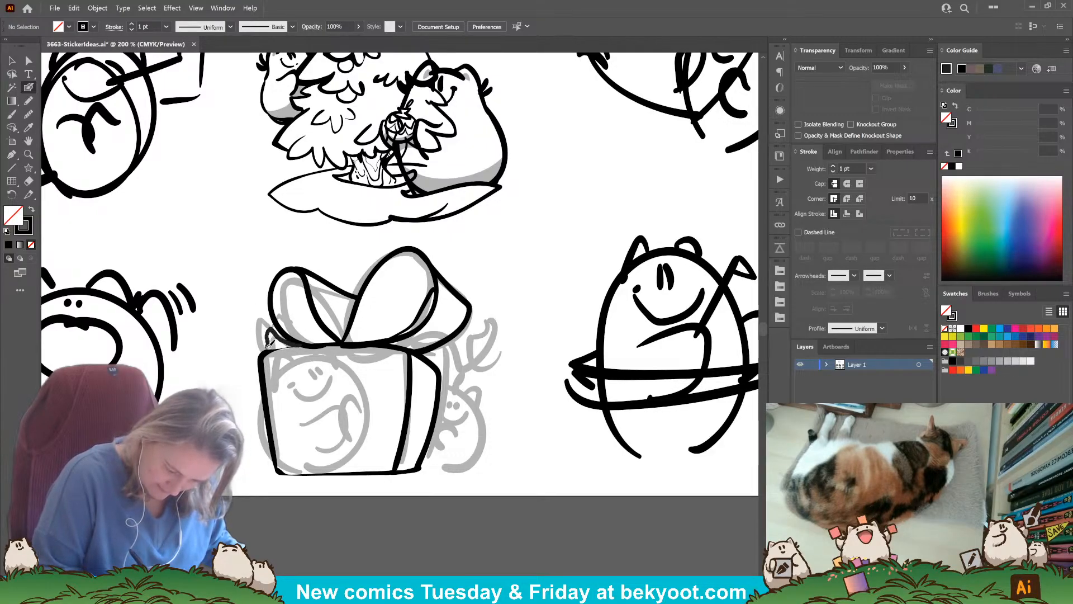
{"action": "mouse_move", "coordinate": [267, 347]}
{"action": "left_mouse_down"}
{"action": "mouse_move", "coordinate": [249, 319]}
{"action": "mouse_move", "coordinate": [255, 349]}
{"action": "mouse_move", "coordinate": [267, 325]}
{"action": "mouse_move", "coordinate": [285, 342]}
{"action": "mouse_move", "coordinate": [325, 346]}
{"action": "left_mouse_up"}
{"action": "key", "text": "ctrl+z"}
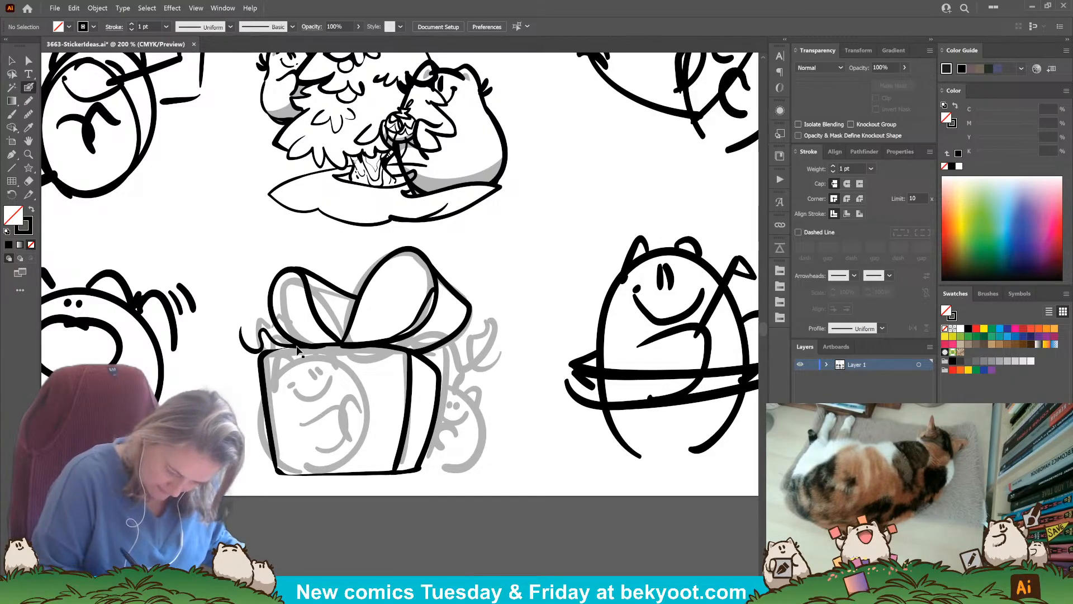
{"action": "left_click", "coordinate": [297, 347], "text": "ctrl"}
{"action": "left_click_drag", "start_coordinate": [323, 322], "coordinate": [323, 319]}
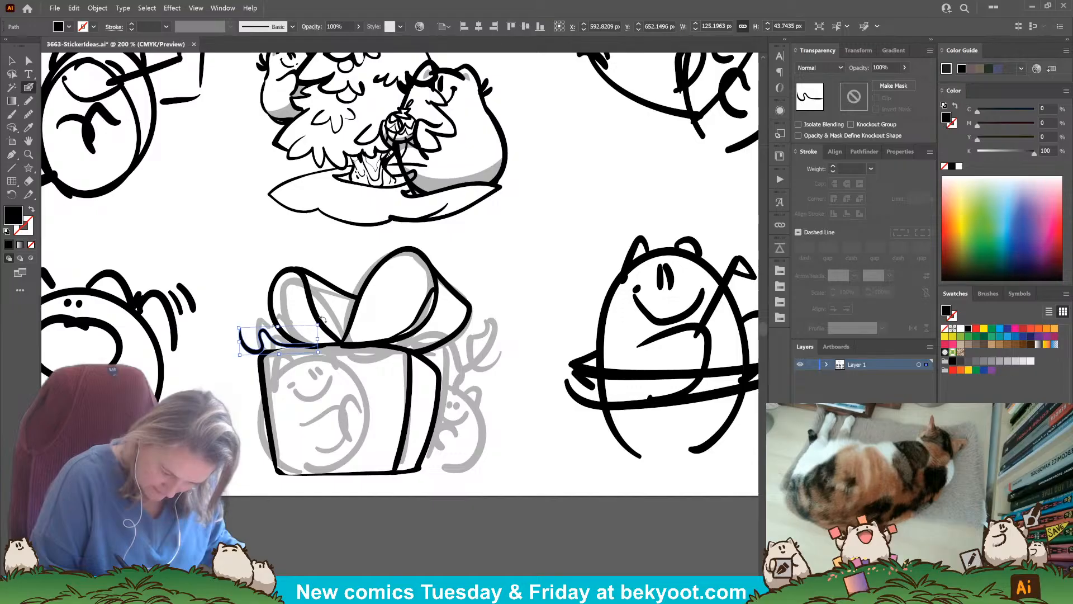
{"action": "left_click", "coordinate": [292, 355], "text": "ctrl"}
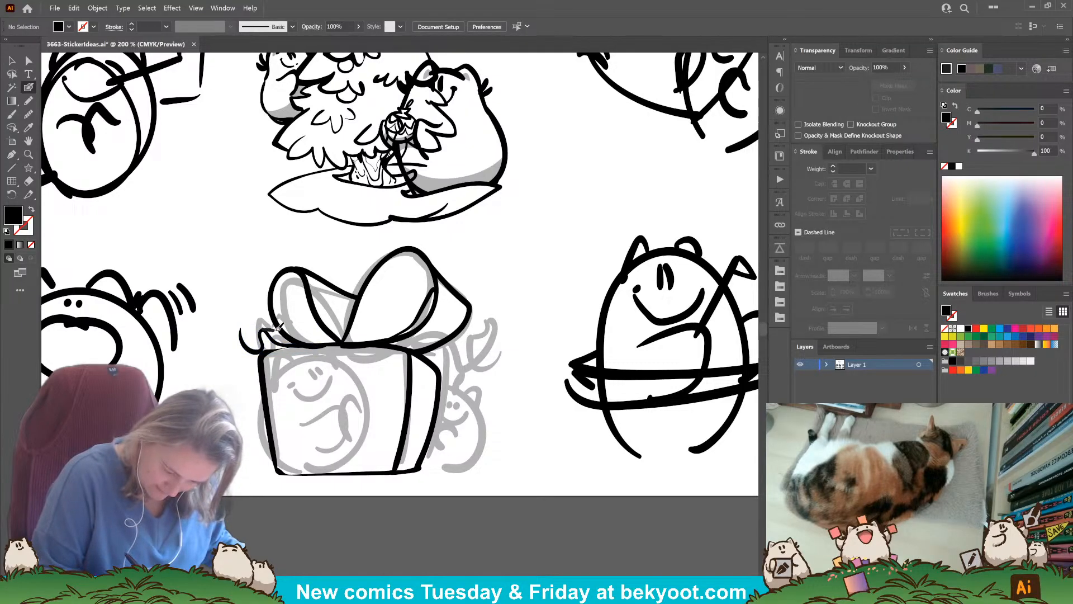
{"action": "key", "text": "shift+x"}
{"action": "left_click_drag", "start_coordinate": [241, 326], "coordinate": [255, 336]}
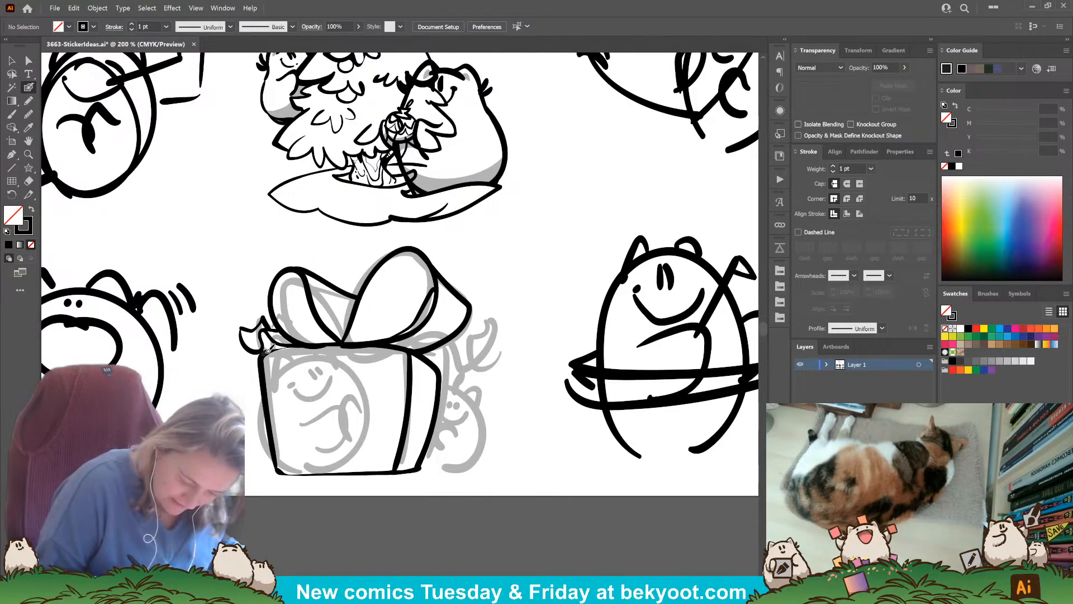
{"action": "left_click_drag", "start_coordinate": [267, 349], "coordinate": [377, 343]}
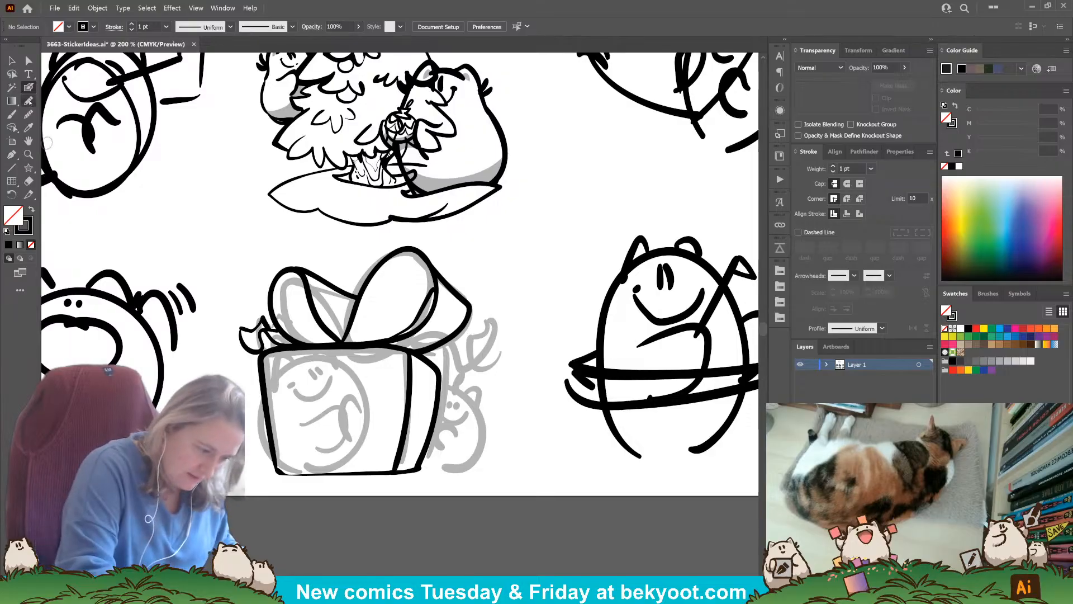
Outline the small gap between the left ribbon tail and the bow with the Pencil tool and fill it black.
{"action": "left_click", "coordinate": [29, 101]}
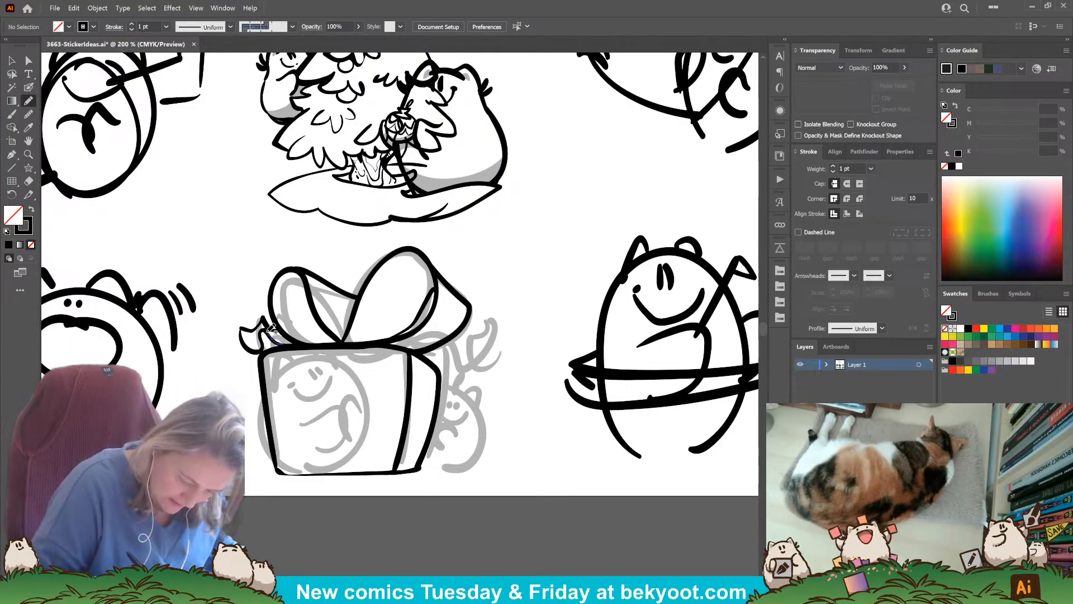
{"action": "left_click_drag", "start_coordinate": [287, 342], "coordinate": [284, 345]}
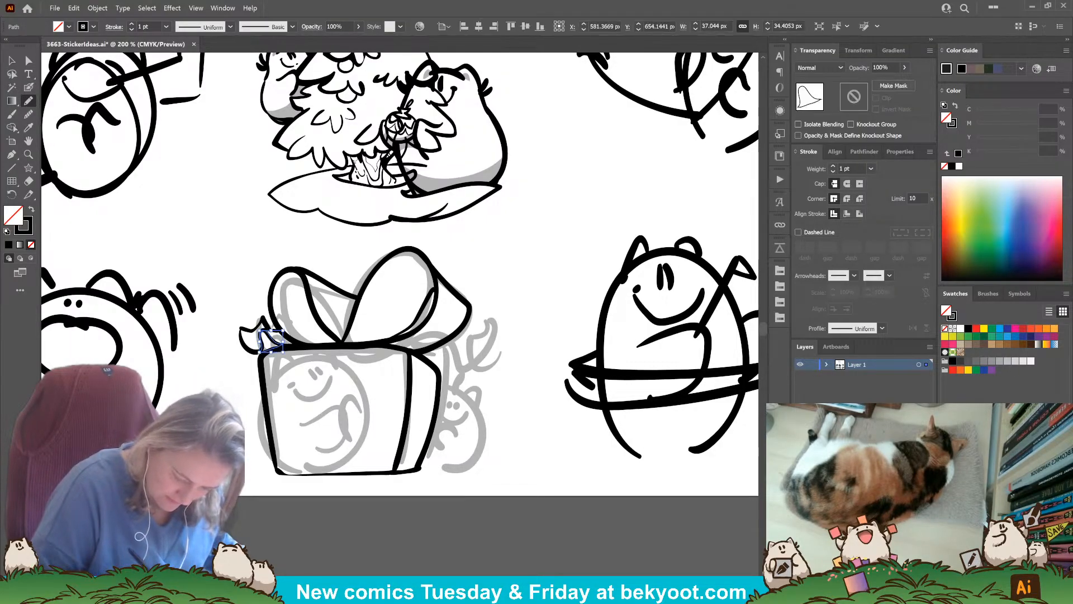
{"action": "left_click_drag", "start_coordinate": [358, 489], "coordinate": [340, 491]}
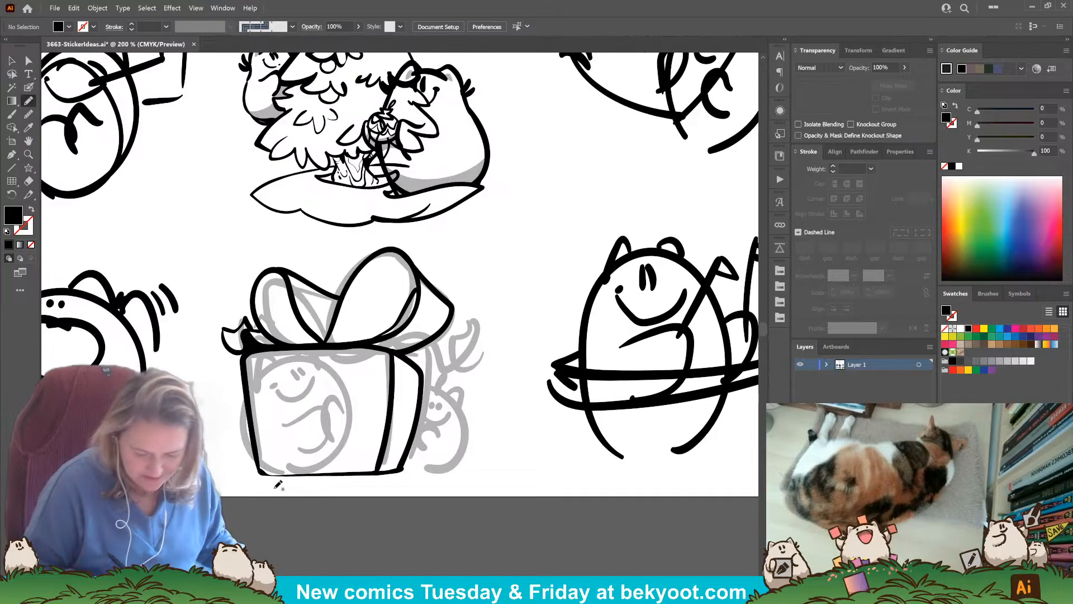
Try to ink a curly ribbon tail over the box's upper-right corner with the Blob Brush, and undo its strokes.
{"action": "left_click", "coordinate": [28, 86]}
{"action": "mouse_move", "coordinate": [370, 342]}
{"action": "left_mouse_down"}
{"action": "mouse_move", "coordinate": [387, 340]}
{"action": "mouse_move", "coordinate": [421, 370]}
{"action": "mouse_move", "coordinate": [416, 391]}
{"action": "mouse_move", "coordinate": [417, 338]}
{"action": "mouse_move", "coordinate": [448, 348]}
{"action": "mouse_move", "coordinate": [429, 377]}
{"action": "mouse_move", "coordinate": [439, 377]}
{"action": "mouse_move", "coordinate": [412, 393]}
{"action": "left_mouse_up"}
{"action": "right_click", "coordinate": [430, 377]}
{"action": "left_click", "coordinate": [421, 383]}
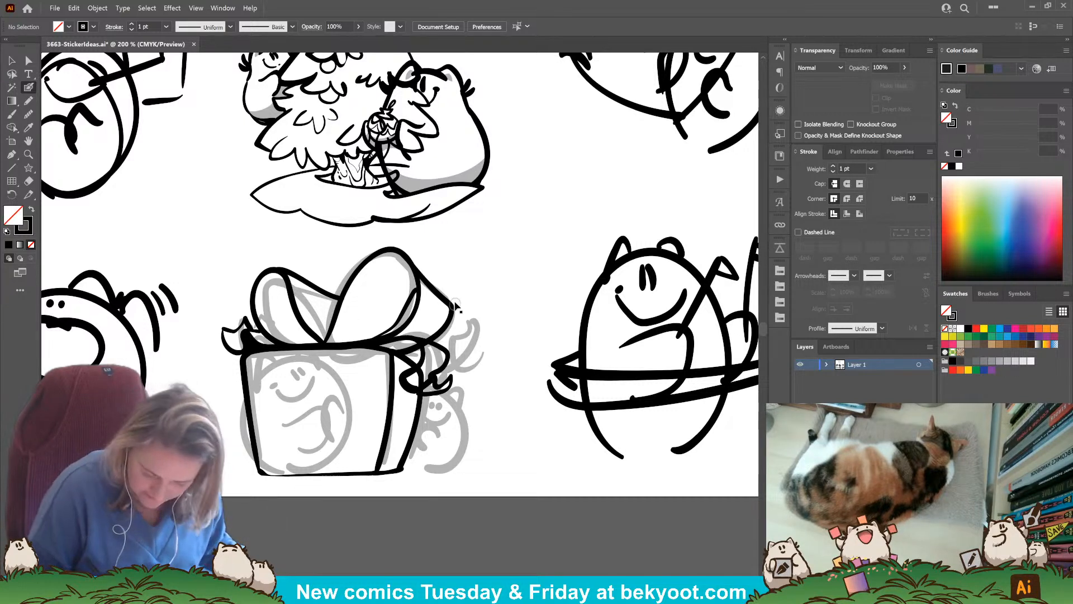
{"action": "key", "text": "ctrl+z"}
{"action": "key", "text": "ctrl+z"}
{"action": "key", "text": "ctrl+z"}
{"action": "key", "text": "ctrl+z"}
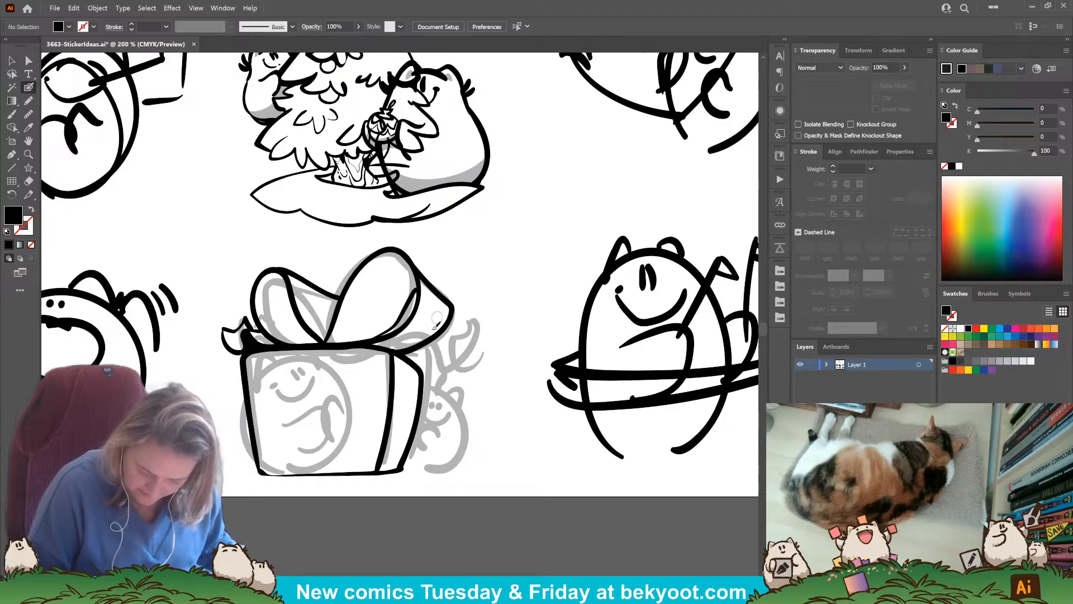
Ink a pointed, wavy ribbon tail extending from under the bow's right loop past the box's side.
{"action": "mouse_move", "coordinate": [370, 339]}
{"action": "left_mouse_down"}
{"action": "mouse_move", "coordinate": [427, 347]}
{"action": "mouse_move", "coordinate": [470, 312]}
{"action": "mouse_move", "coordinate": [418, 360]}
{"action": "mouse_move", "coordinate": [457, 359]}
{"action": "mouse_move", "coordinate": [486, 337]}
{"action": "mouse_move", "coordinate": [478, 341]}
{"action": "mouse_move", "coordinate": [471, 323]}
{"action": "mouse_move", "coordinate": [479, 337]}
{"action": "mouse_move", "coordinate": [404, 336]}
{"action": "mouse_move", "coordinate": [435, 315]}
{"action": "mouse_move", "coordinate": [438, 341]}
{"action": "mouse_move", "coordinate": [458, 330]}
{"action": "mouse_move", "coordinate": [455, 347]}
{"action": "mouse_move", "coordinate": [438, 361]}
{"action": "mouse_move", "coordinate": [390, 353]}
{"action": "mouse_move", "coordinate": [433, 338]}
{"action": "left_mouse_up"}
{"action": "key", "text": "ctrl+z"}
{"action": "key", "text": "ctrl+z"}
{"action": "left_click", "coordinate": [414, 345], "text": "ctrl"}
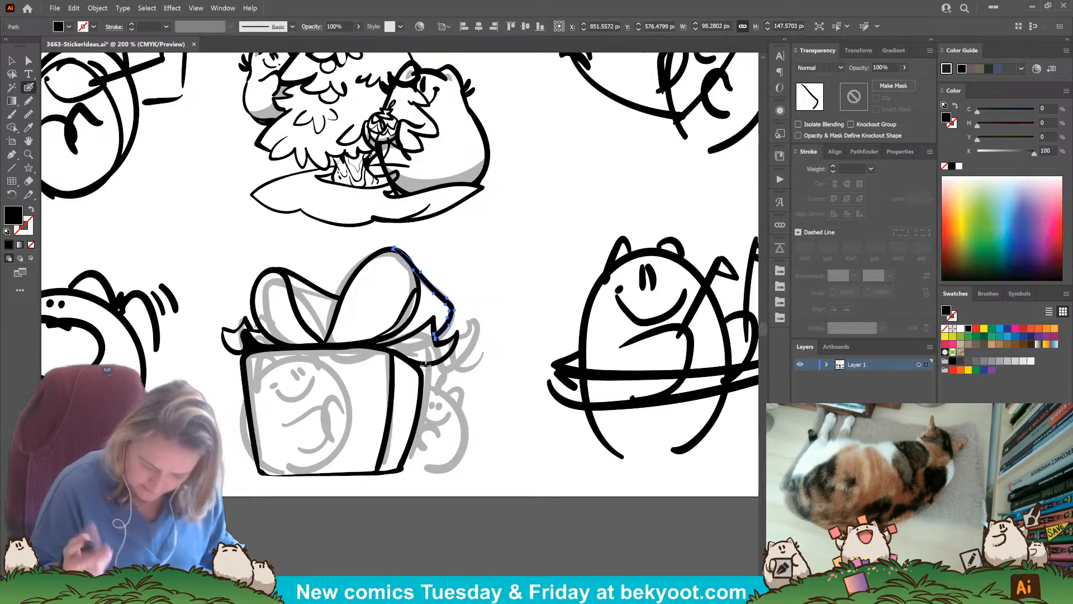
{"action": "left_click", "coordinate": [330, 528], "text": "ctrl"}
Group the gift's inked lines without the faded sketch and open the group in isolation mode.
{"action": "left_click", "coordinate": [12, 61]}
{"action": "left_click_drag", "start_coordinate": [212, 268], "coordinate": [515, 522]}
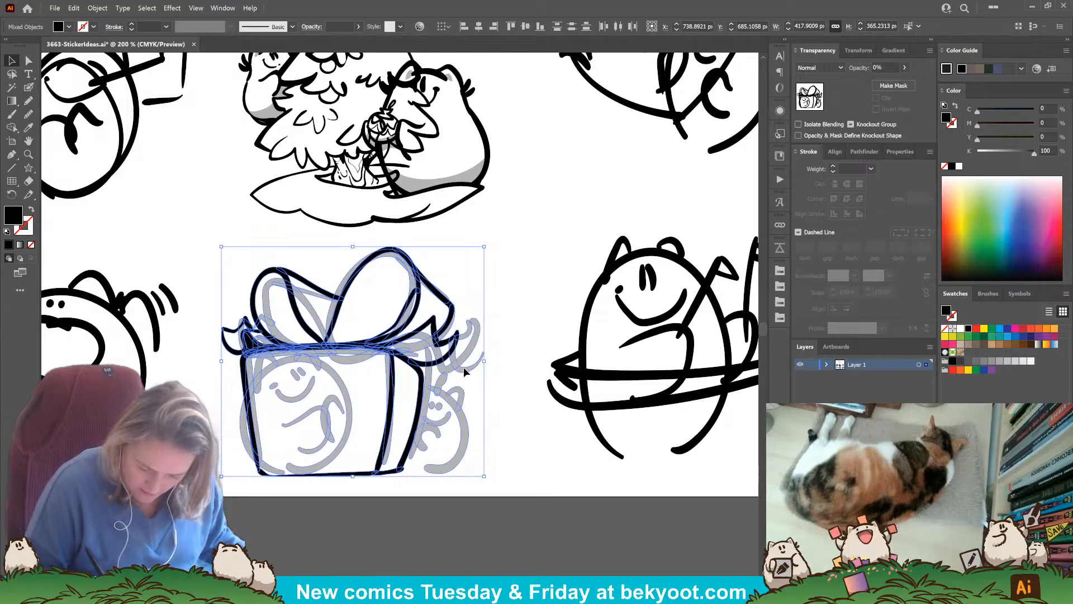
{"action": "key", "text": "ctrl+g"}
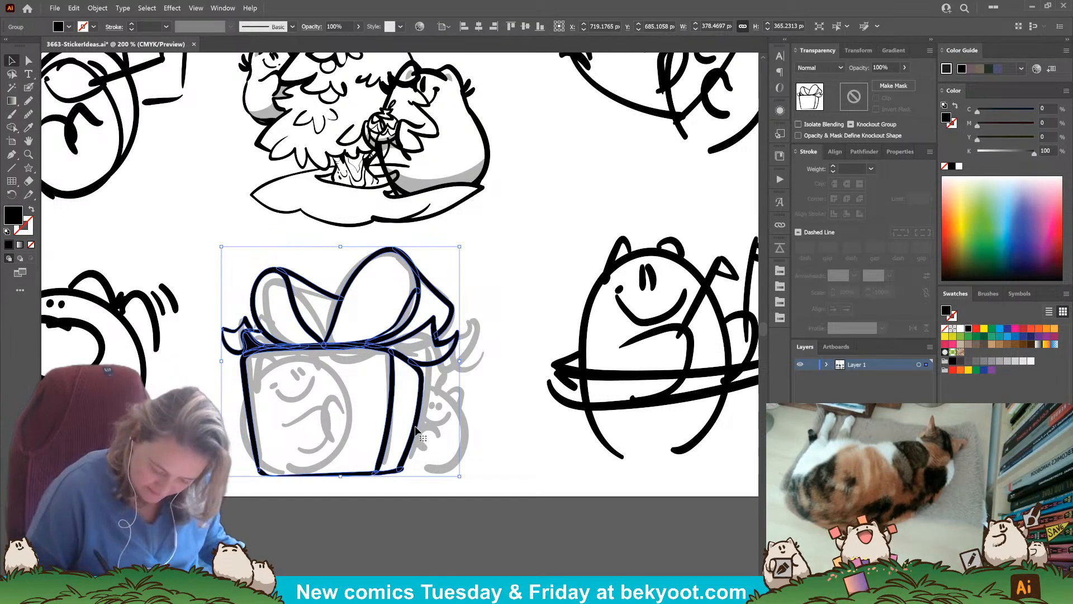
{"action": "double_click", "coordinate": [414, 450]}
{"action": "left_click", "coordinate": [401, 474]}
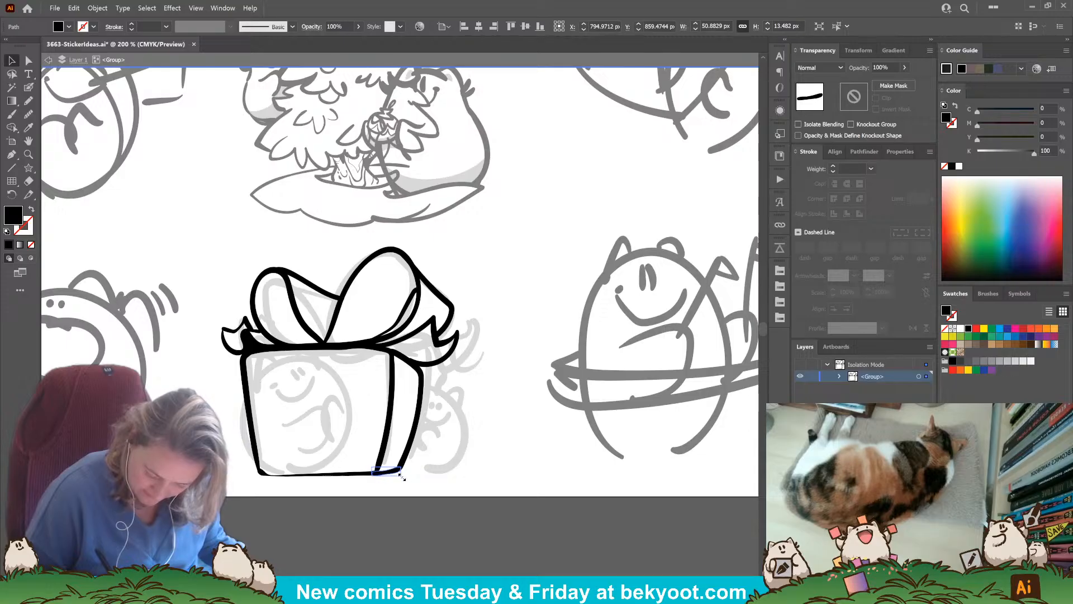
{"action": "left_click", "coordinate": [403, 503]}
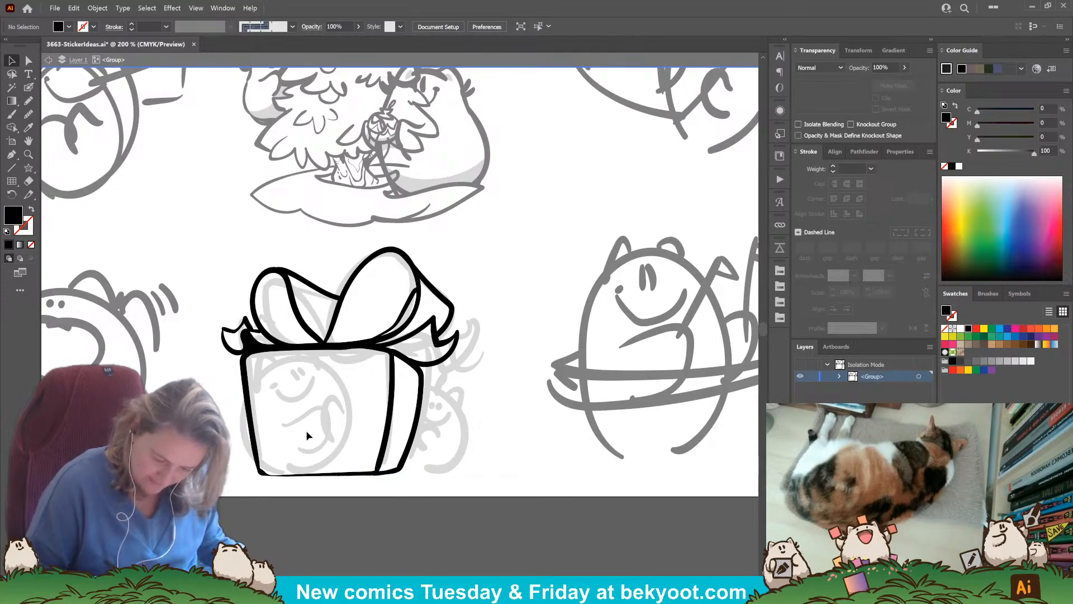
Ink a small rounded knot between the bow's two loops with the Blob Brush, undoing the extra outline strokes.
{"action": "left_click", "coordinate": [31, 88]}
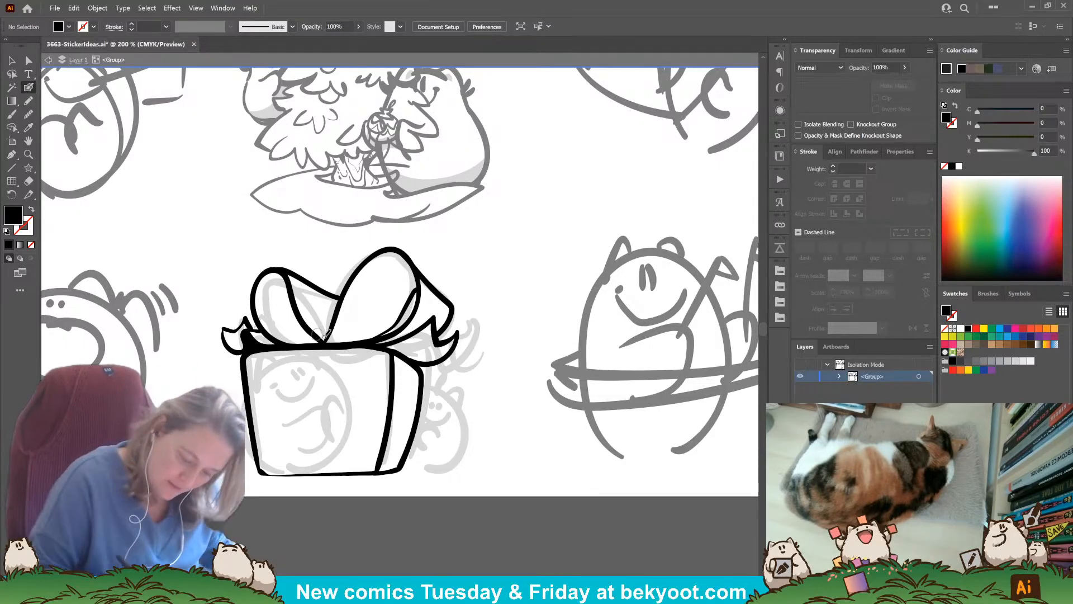
{"action": "mouse_move", "coordinate": [321, 338]}
{"action": "left_mouse_down"}
{"action": "mouse_move", "coordinate": [313, 308]}
{"action": "mouse_move", "coordinate": [333, 321]}
{"action": "mouse_move", "coordinate": [325, 338]}
{"action": "left_mouse_up"}
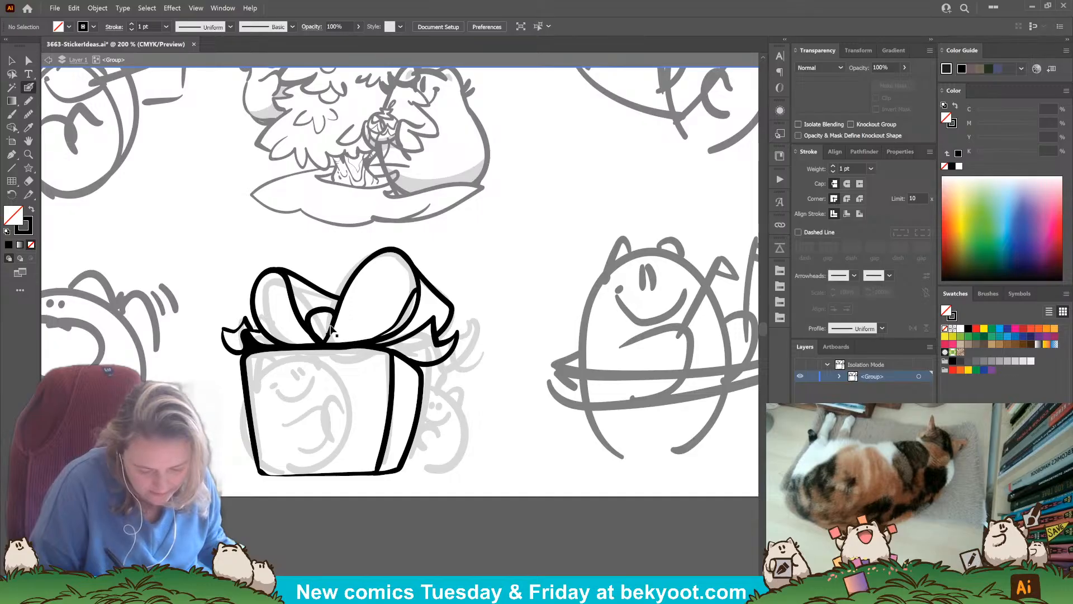
{"action": "left_click_drag", "start_coordinate": [323, 306], "coordinate": [347, 309]}
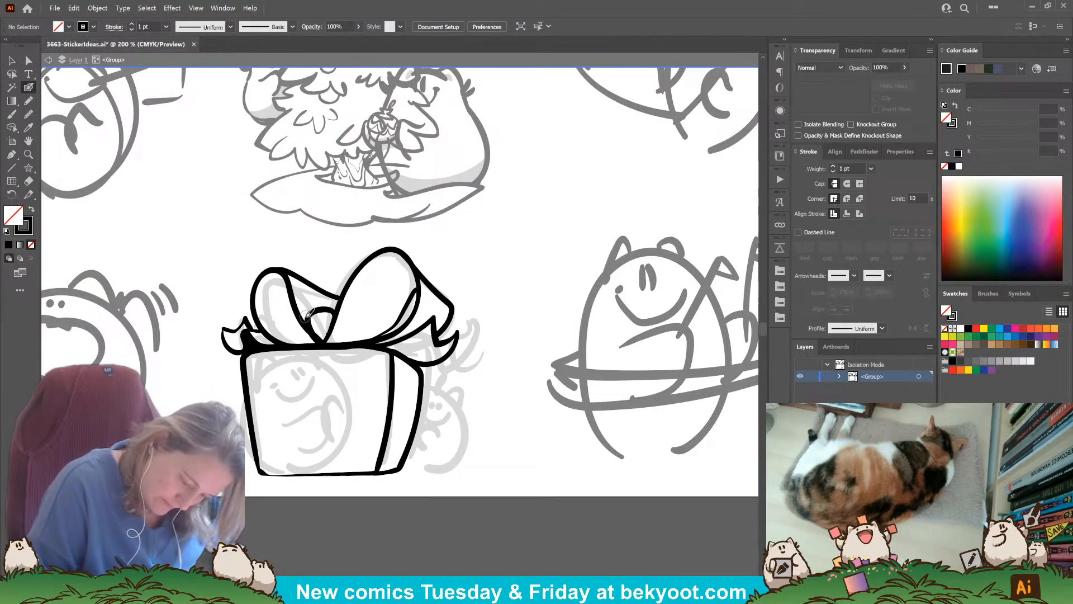
{"action": "left_click_drag", "start_coordinate": [334, 305], "coordinate": [340, 307]}
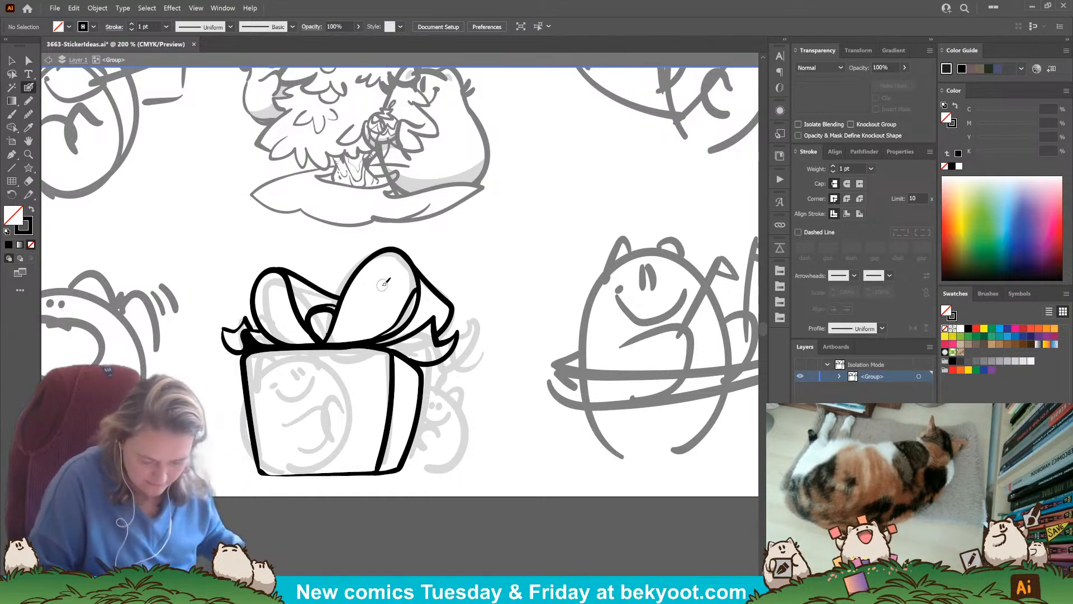
{"action": "key", "text": "ctrl+z"}
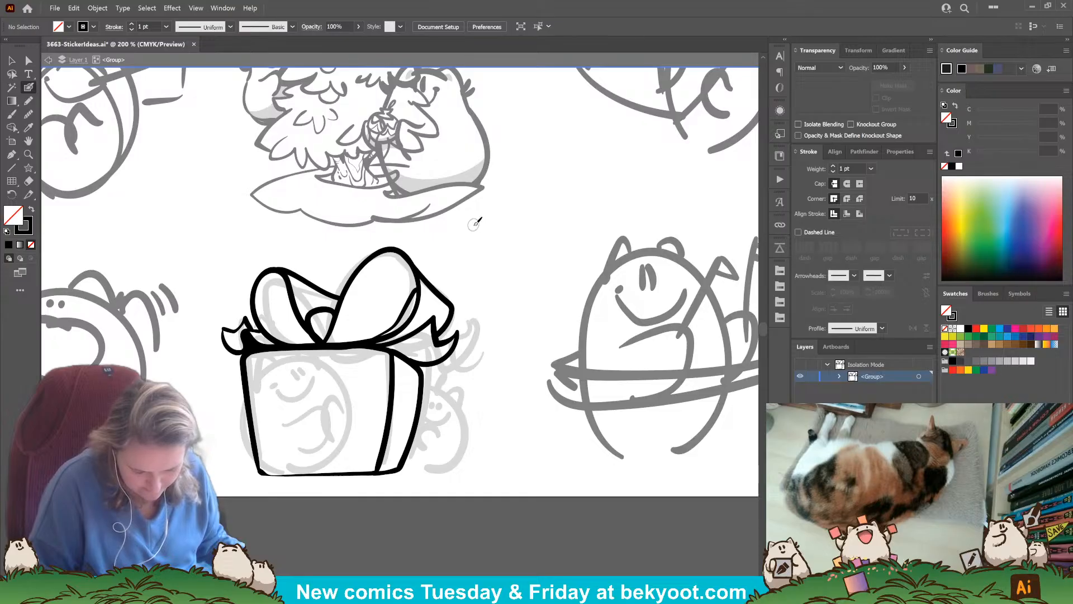
Try to ink the back edge of the bow's left loop down toward the knot with the Blob Brush, undoing each stroke.
{"action": "left_click_drag", "start_coordinate": [277, 268], "coordinate": [330, 296]}
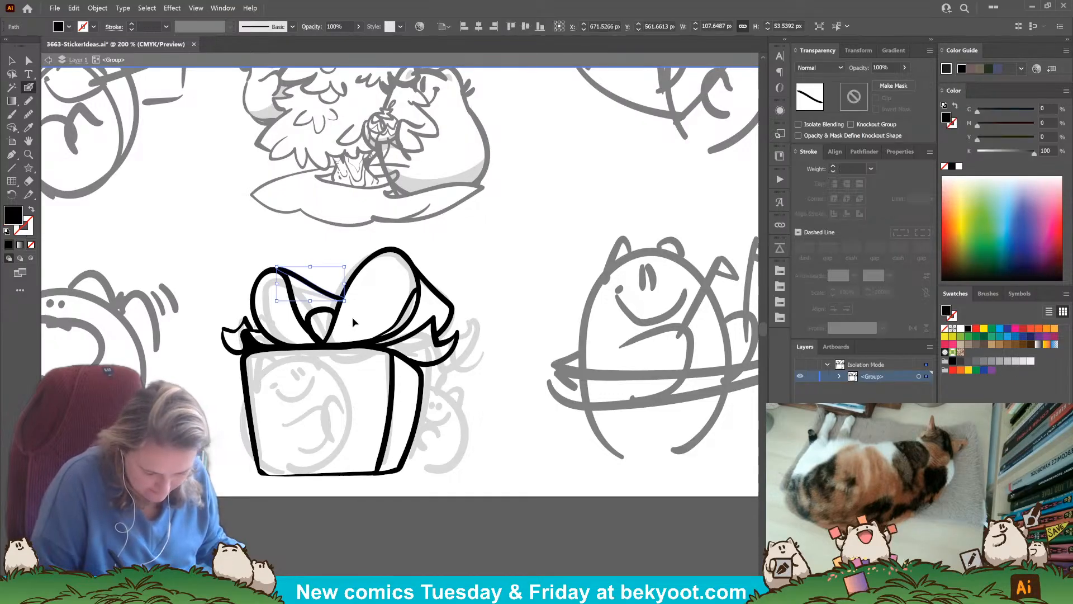
{"action": "key", "text": "ctrl+shift+a"}
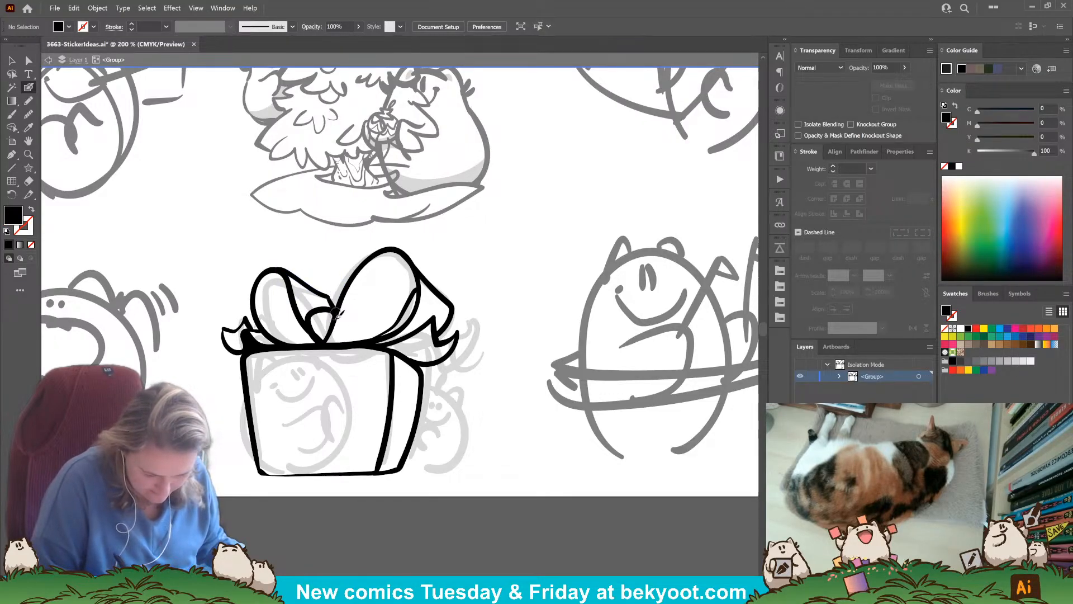
{"action": "key", "text": "shift+x"}
{"action": "key", "text": "shift+x"}
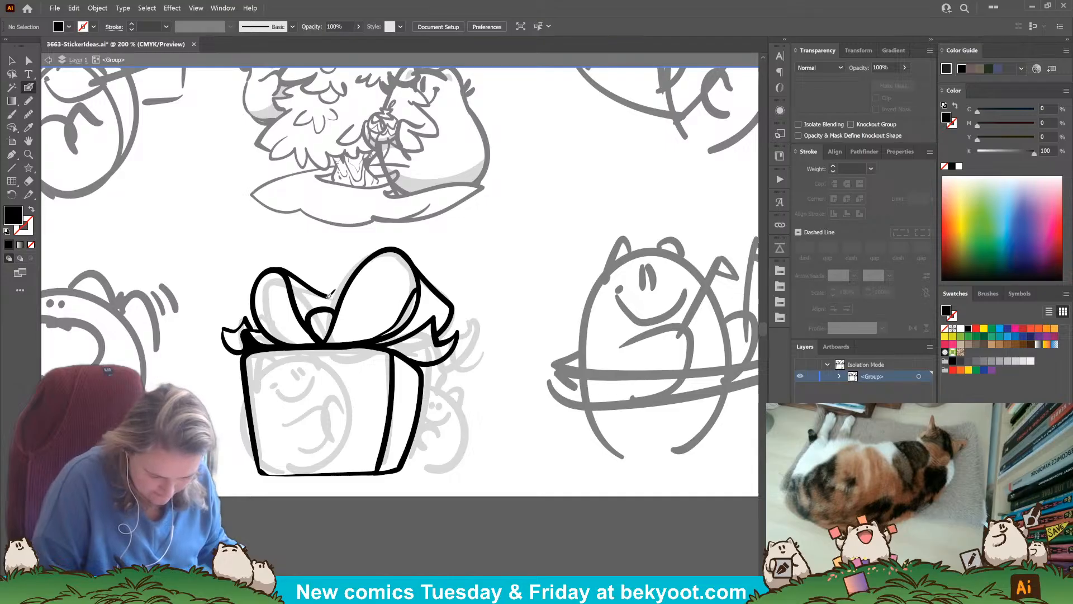
{"action": "key", "text": "shift+x"}
{"action": "key", "text": "shift+x"}
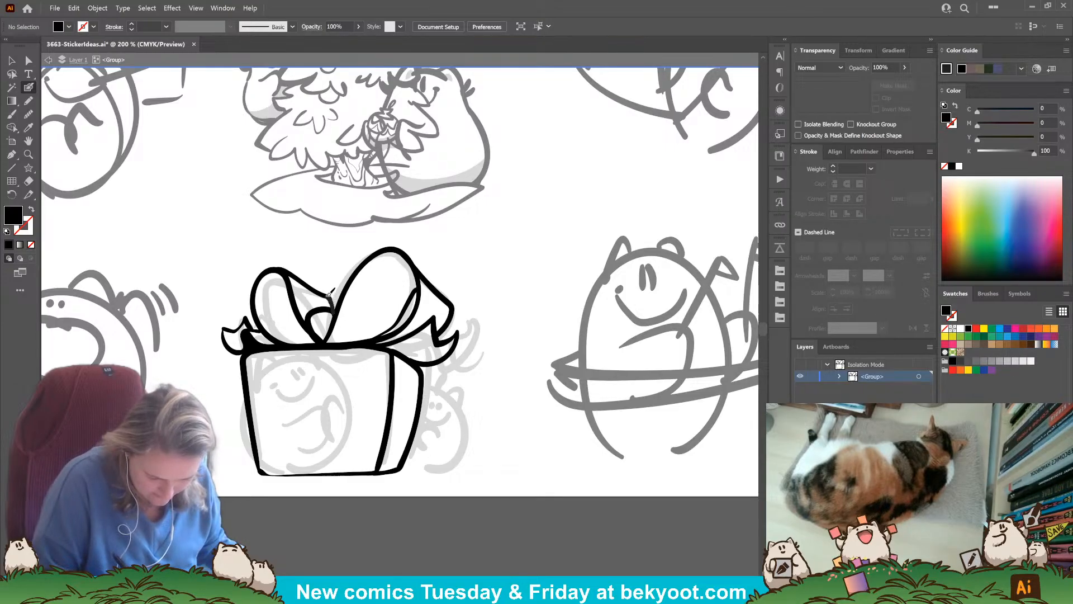
{"action": "key", "text": "shift+x"}
{"action": "left_click_drag", "start_coordinate": [275, 268], "coordinate": [330, 296]}
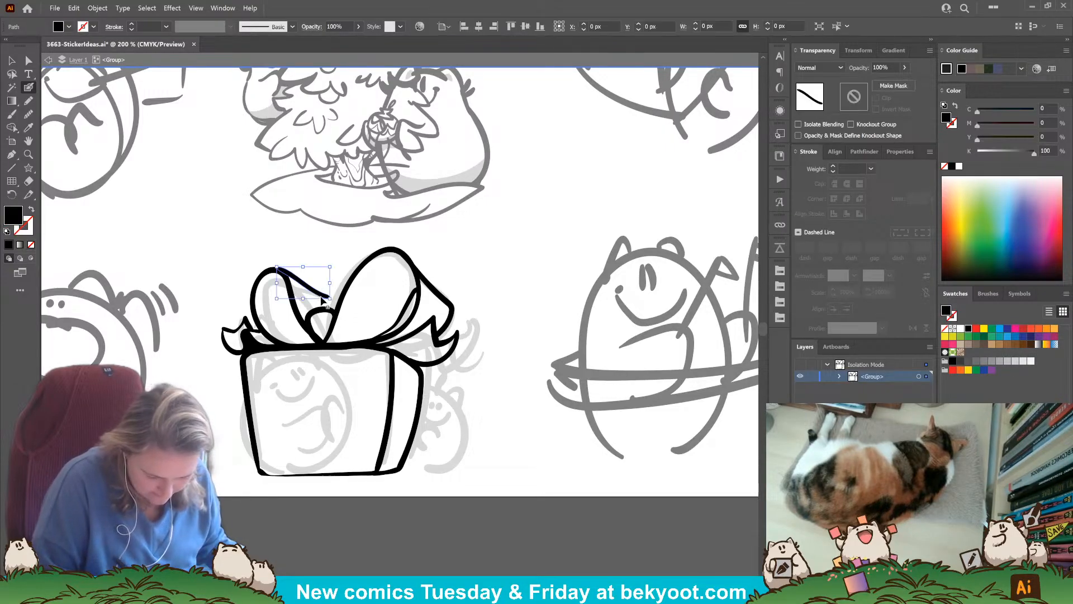
{"action": "key", "text": "ctrl+shift+a"}
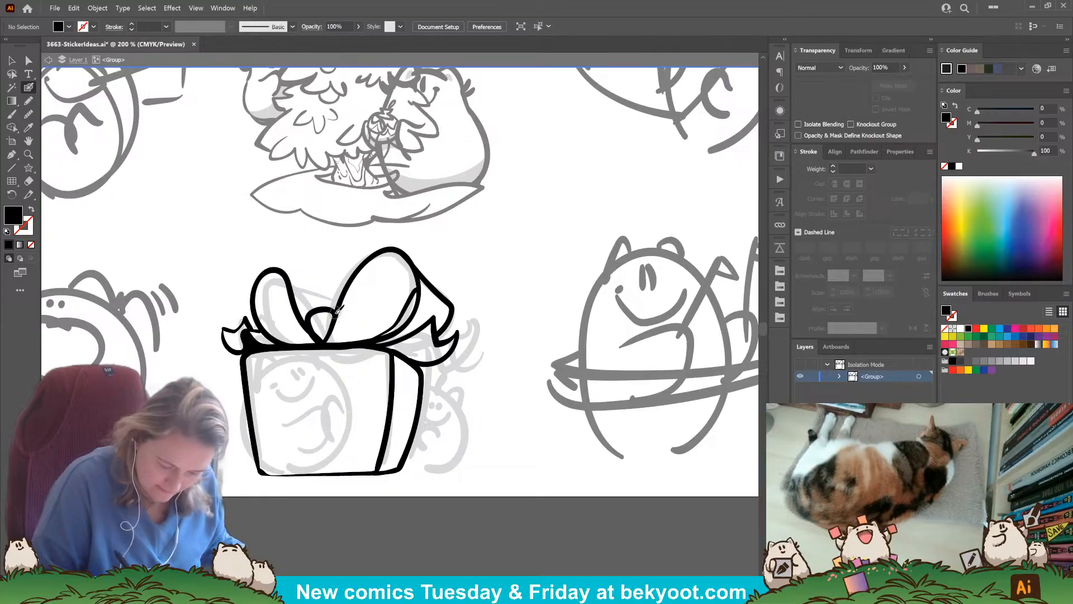
{"action": "key", "text": "shift+x"}
{"action": "mouse_move", "coordinate": [289, 272]}
{"action": "left_mouse_down"}
{"action": "mouse_move", "coordinate": [312, 279]}
{"action": "mouse_move", "coordinate": [337, 317]}
{"action": "left_mouse_up"}
{"action": "key", "text": "ctrl+z"}
{"action": "key", "text": "ctrl+z"}
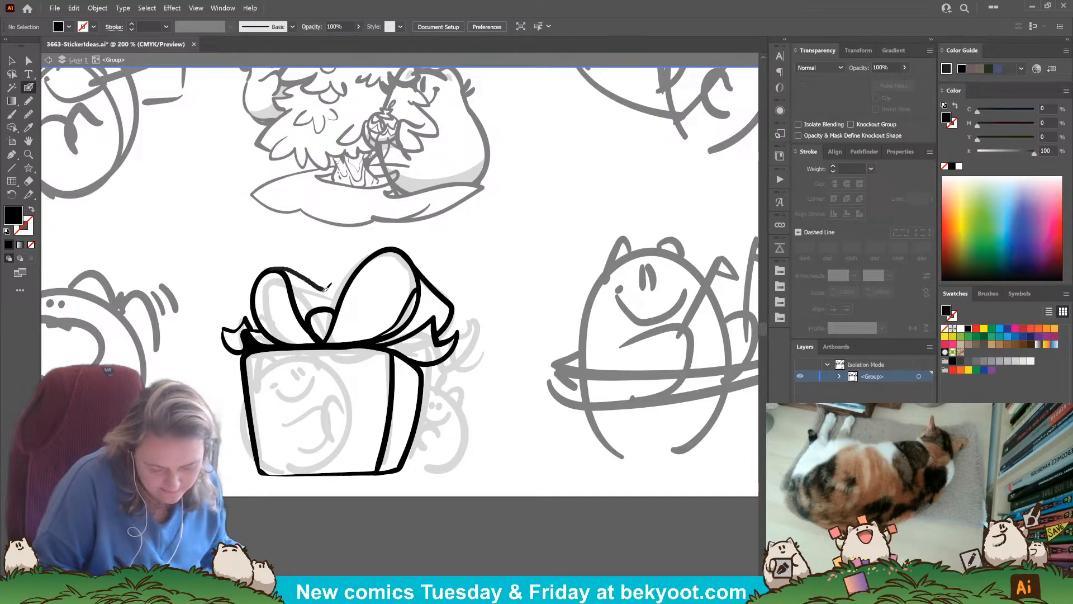
{"action": "left_click_drag", "start_coordinate": [337, 308], "coordinate": [335, 311]}
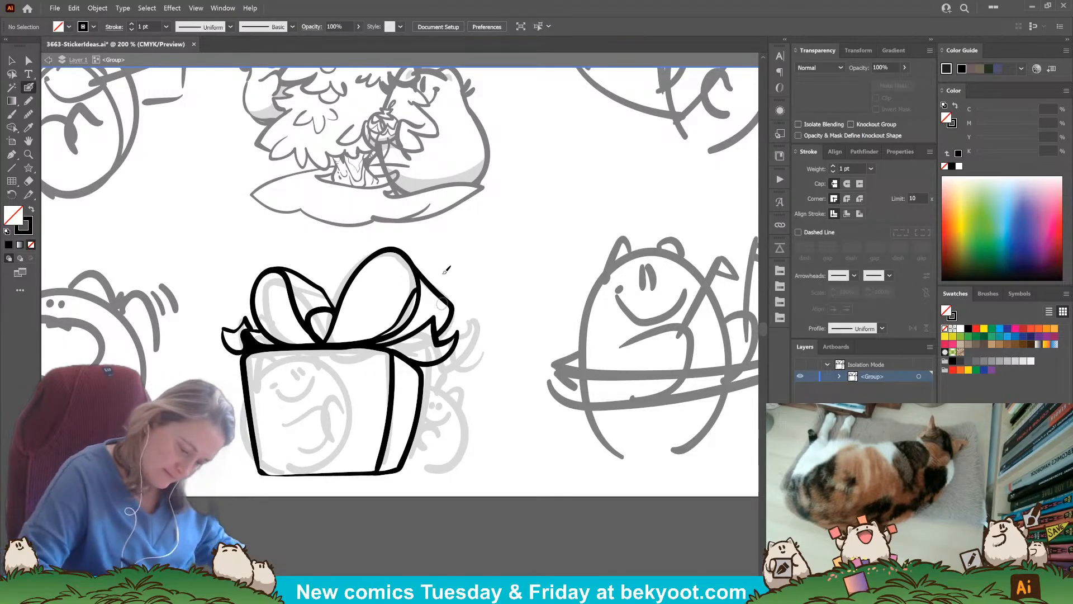
{"action": "key", "text": "ctrl+z"}
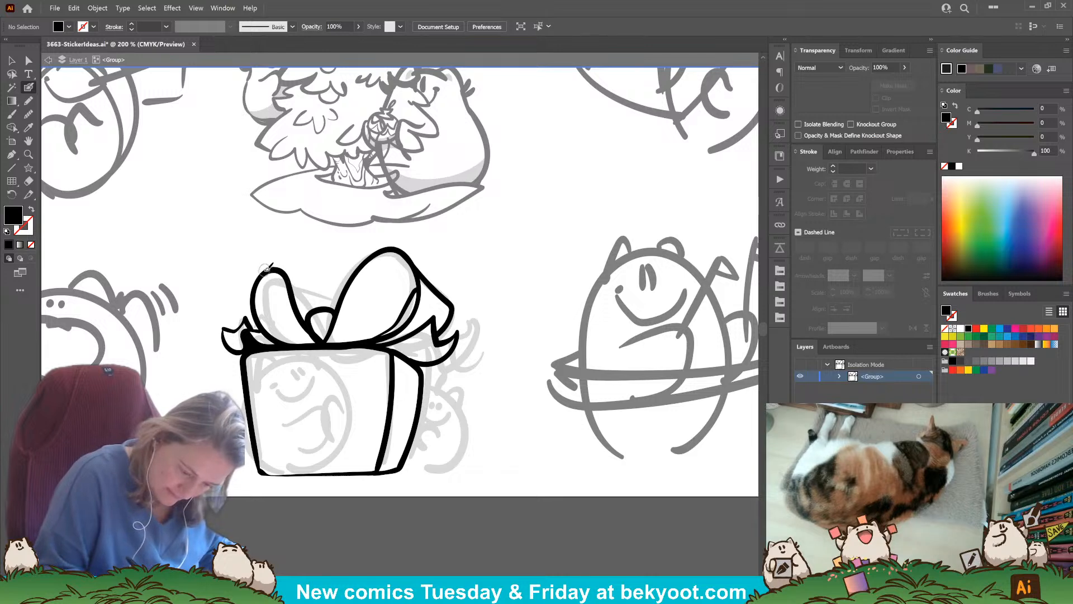
Ink the left loop's back edge curving down to the right loop above the knot, and delete the ribbon tail on the box's left side.
{"action": "left_click_drag", "start_coordinate": [270, 270], "coordinate": [335, 305]}
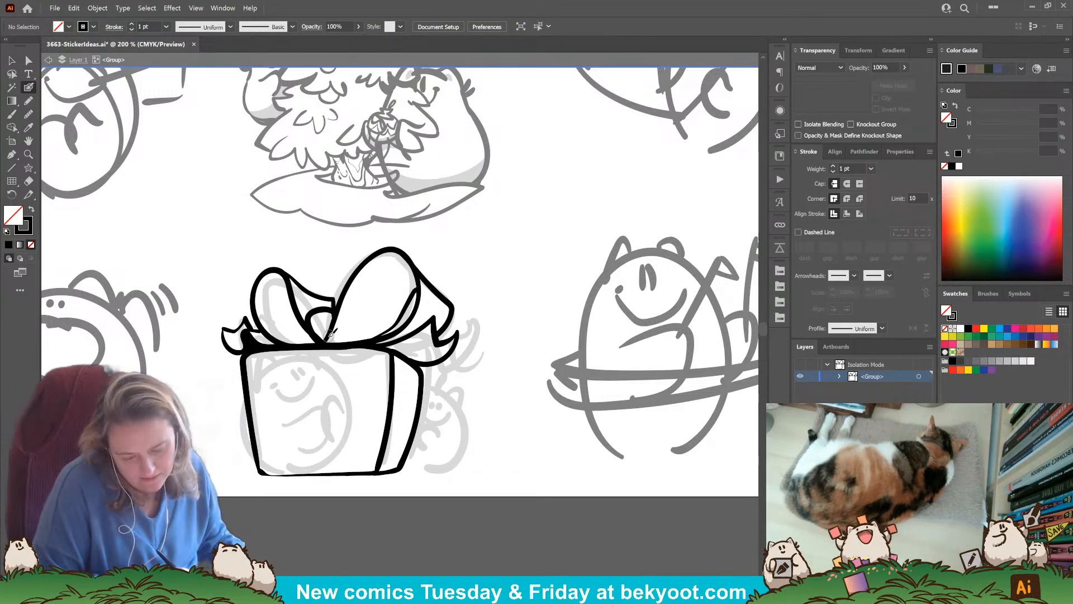
{"action": "key", "text": "ctrl+z"}
{"action": "left_click_drag", "start_coordinate": [282, 271], "coordinate": [336, 305]}
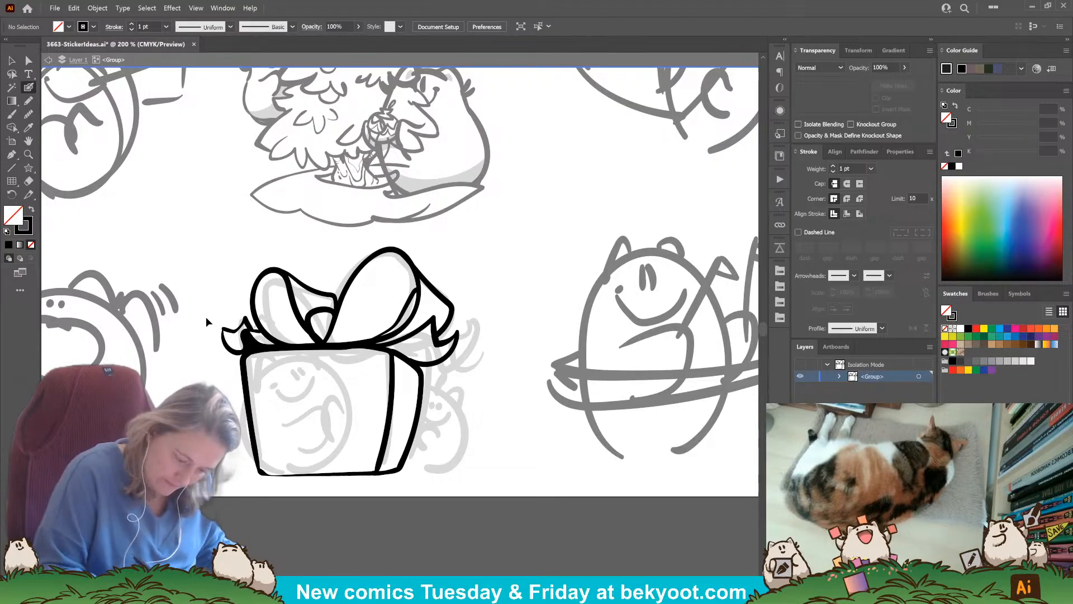
{"action": "left_click_drag", "start_coordinate": [206, 316], "coordinate": [252, 338]}
{"action": "key", "text": "Delete"}
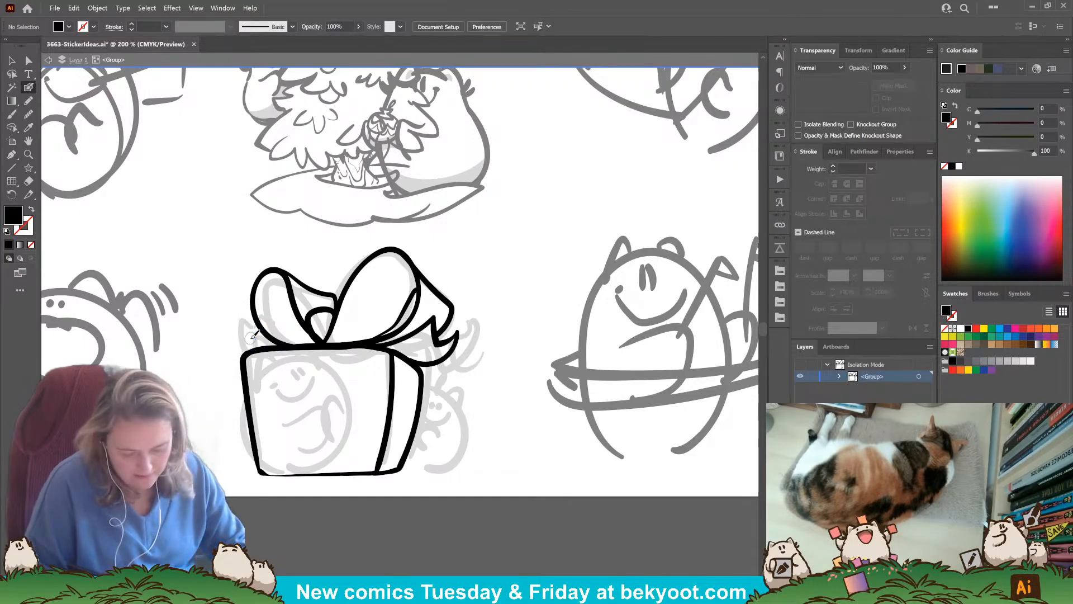
Scale the bow and its right ribbon tail down to about 296 by 170 px and move them to rest centered on the box.
{"action": "key", "text": "v"}
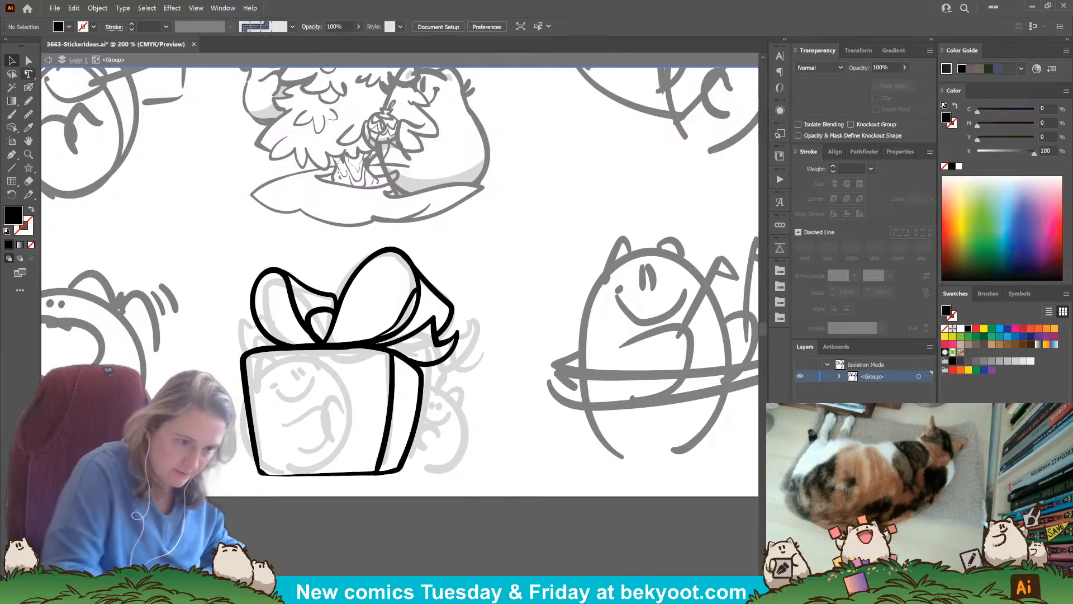
{"action": "left_click_drag", "start_coordinate": [234, 266], "coordinate": [459, 319]}
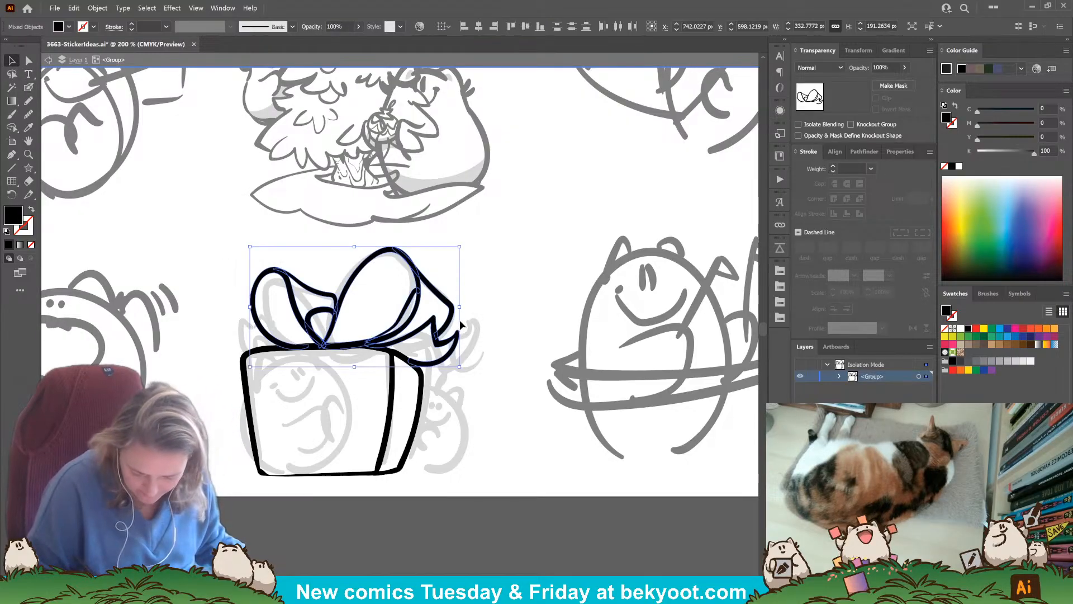
{"action": "left_click_drag", "start_coordinate": [459, 247], "coordinate": [436, 259]}
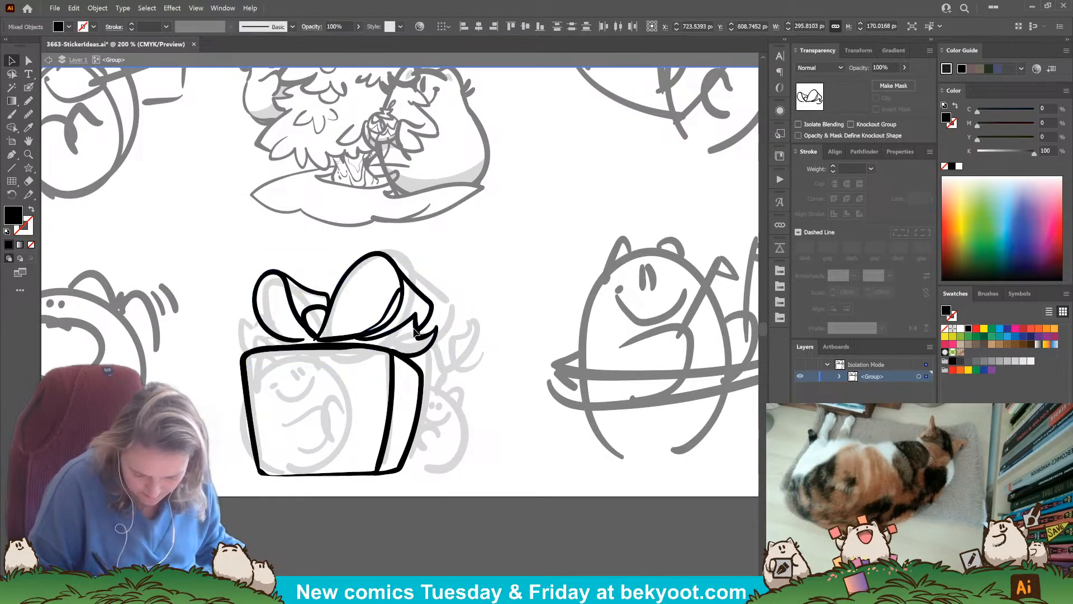
{"action": "left_click_drag", "start_coordinate": [418, 334], "coordinate": [418, 335]}
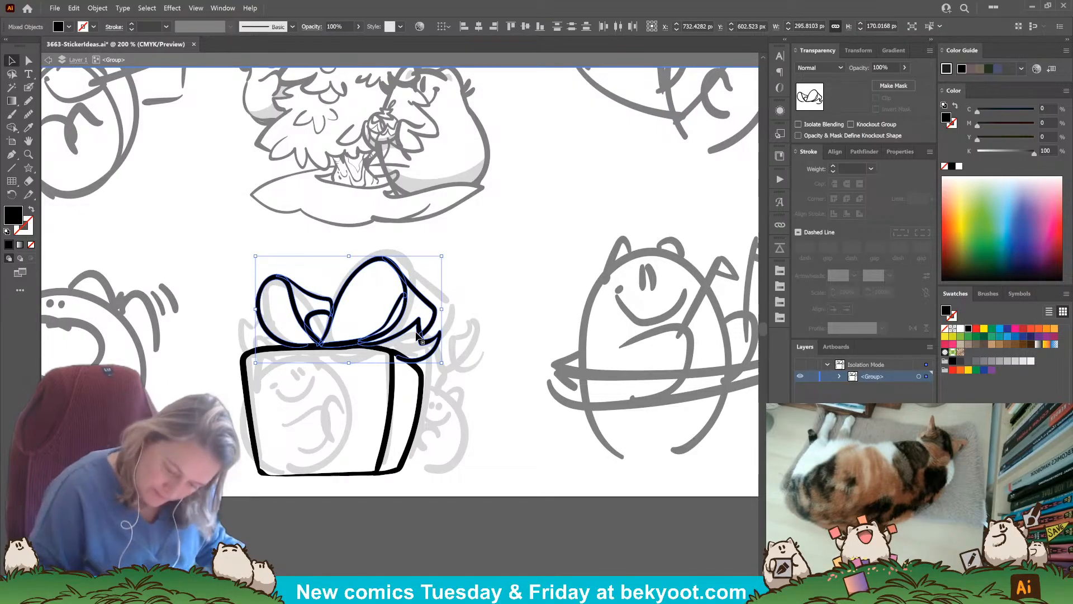
{"action": "key", "text": "a"}
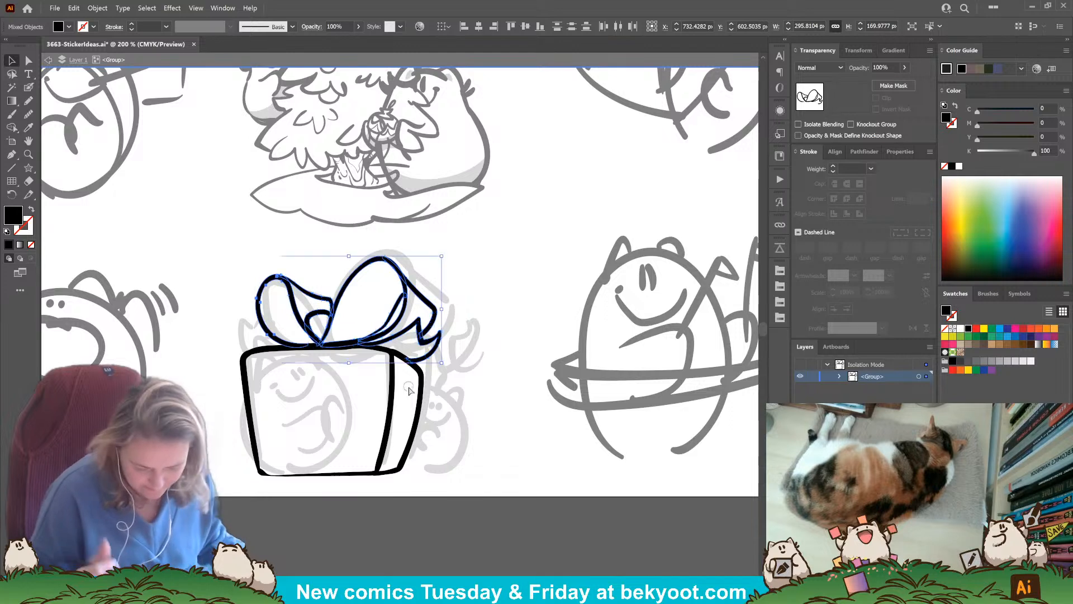
Draw the ribbon tail with its notched end behind the bow's smaller loop.
{"action": "left_click", "coordinate": [475, 360]}
{"action": "left_click", "coordinate": [28, 88]}
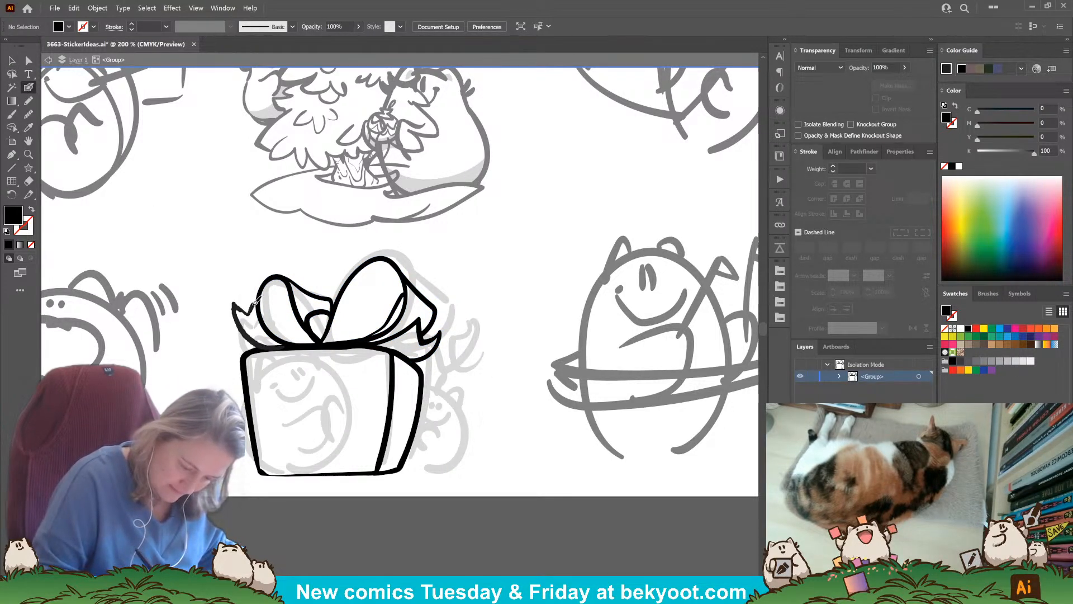
{"action": "left_click_drag", "start_coordinate": [254, 303], "coordinate": [257, 298]}
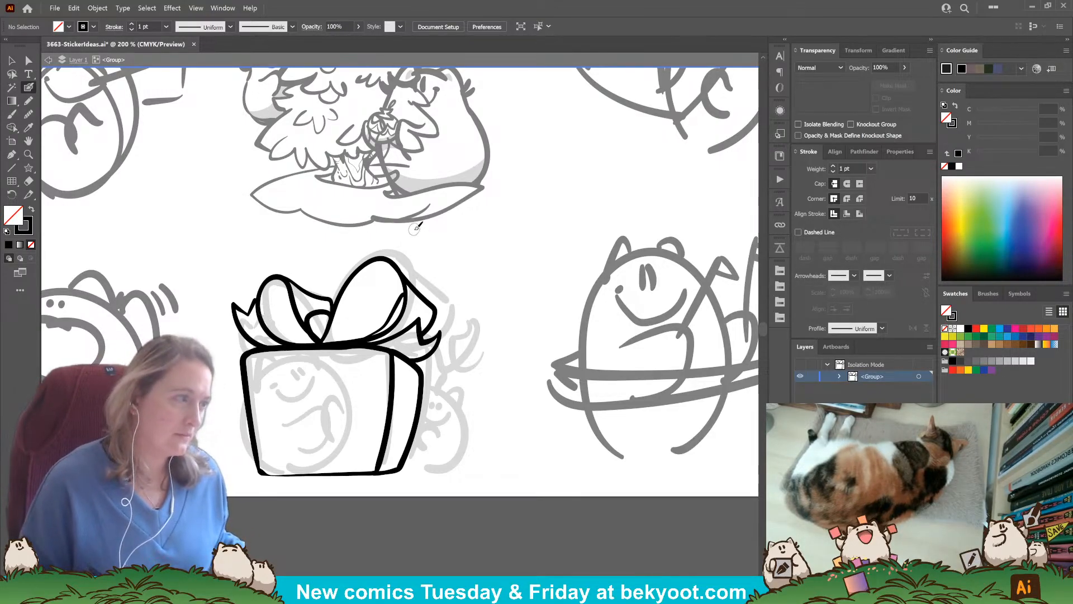
Select the whole inked gift box with its bow and rotate it slightly.
{"action": "left_click_drag", "start_coordinate": [403, 449], "coordinate": [418, 412]}
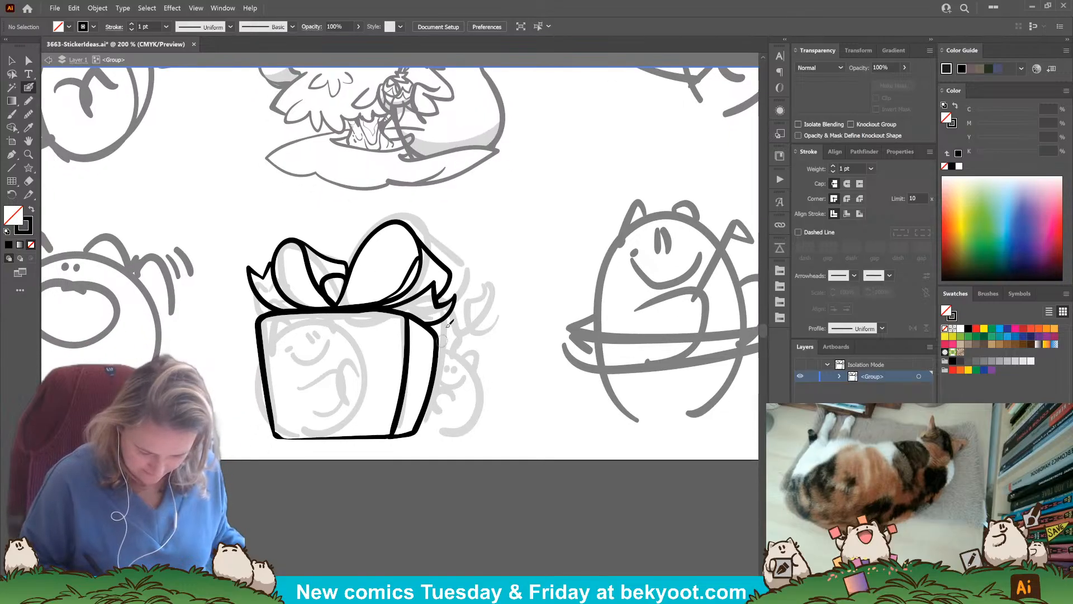
{"action": "left_click_drag", "start_coordinate": [386, 316], "coordinate": [475, 458]}
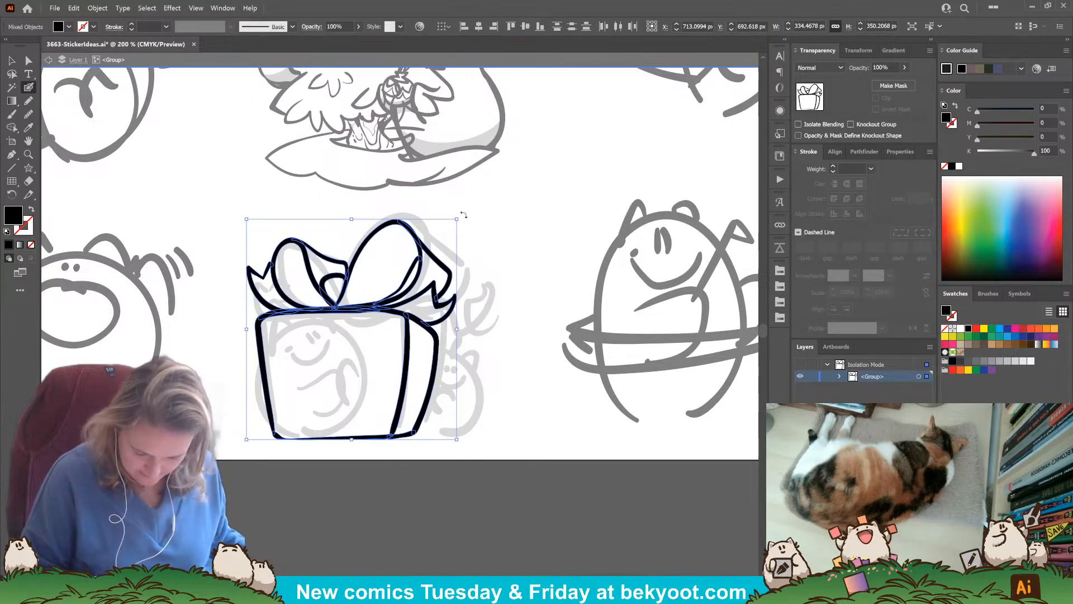
{"action": "left_click_drag", "start_coordinate": [464, 216], "coordinate": [465, 220]}
{"action": "left_click", "coordinate": [473, 238], "text": "ctrl"}
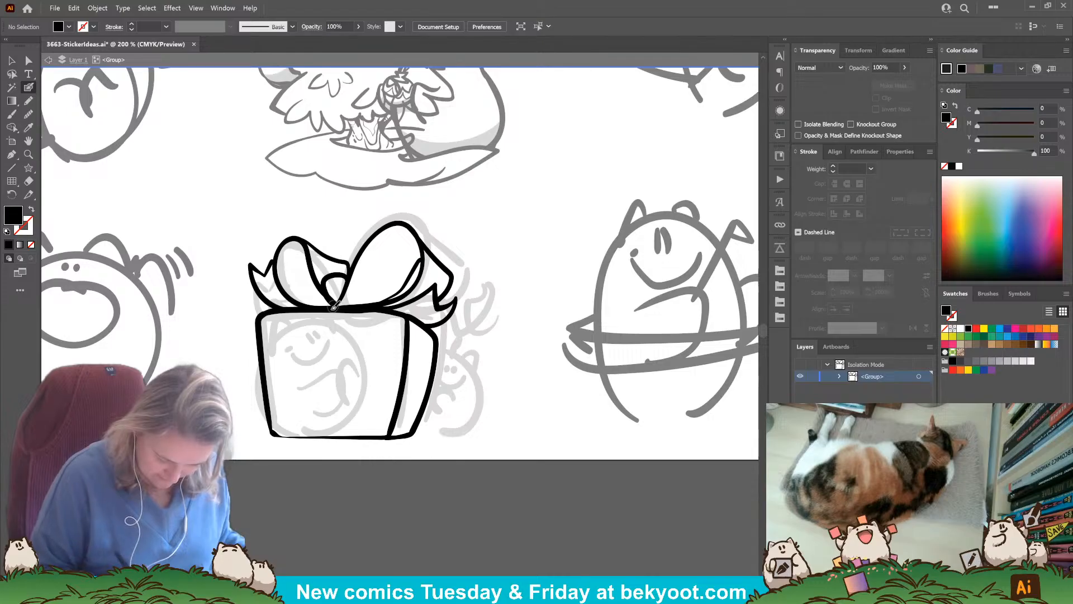
Draw two vertical ribbon lines on the box's front face and two on its narrow side face.
{"action": "left_click_drag", "start_coordinate": [344, 332], "coordinate": [347, 440]}
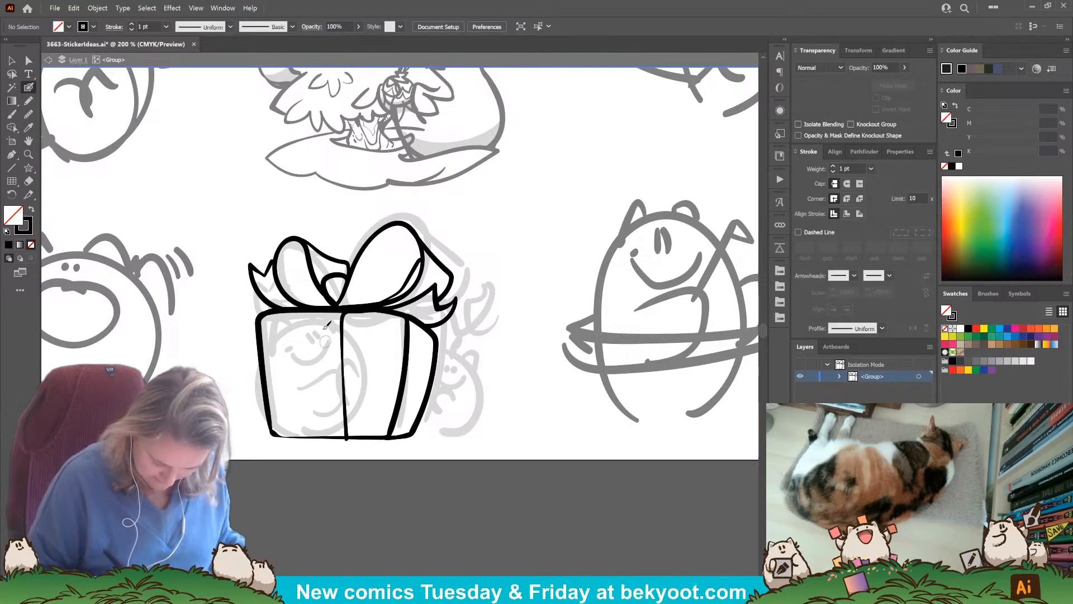
{"action": "left_click_drag", "start_coordinate": [306, 312], "coordinate": [316, 381]}
{"action": "left_click_drag", "start_coordinate": [326, 429], "coordinate": [327, 431]}
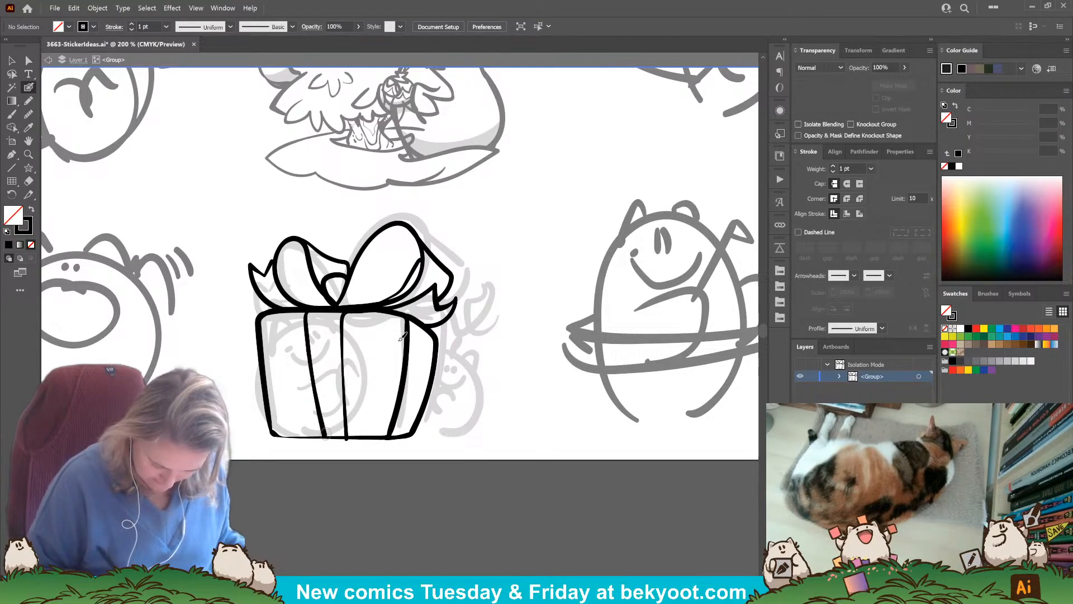
{"action": "left_click_drag", "start_coordinate": [422, 322], "coordinate": [413, 428]}
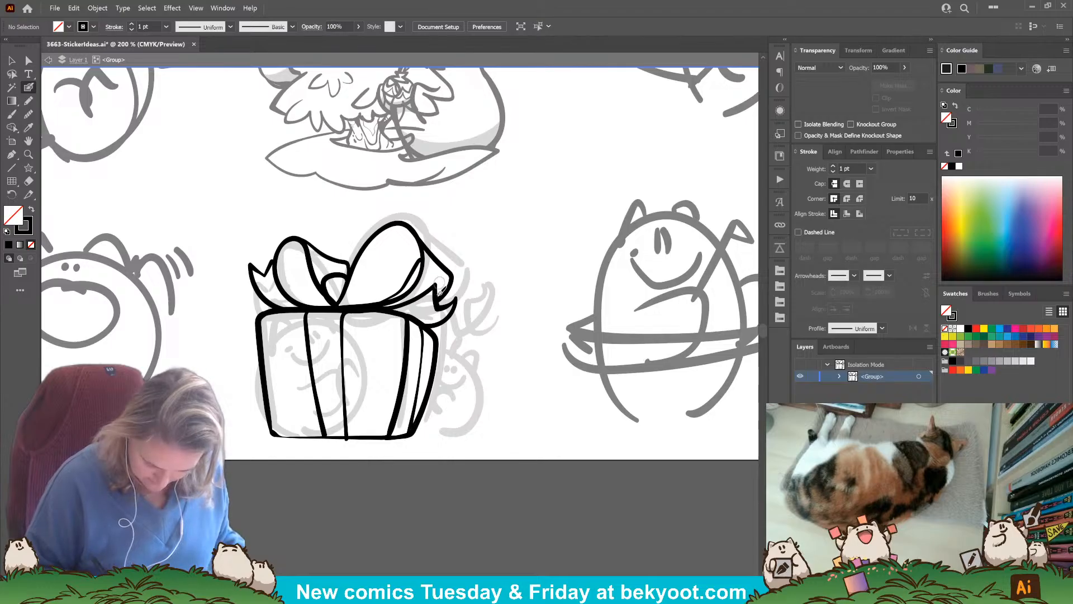
{"action": "left_click_drag", "start_coordinate": [429, 385], "coordinate": [417, 428]}
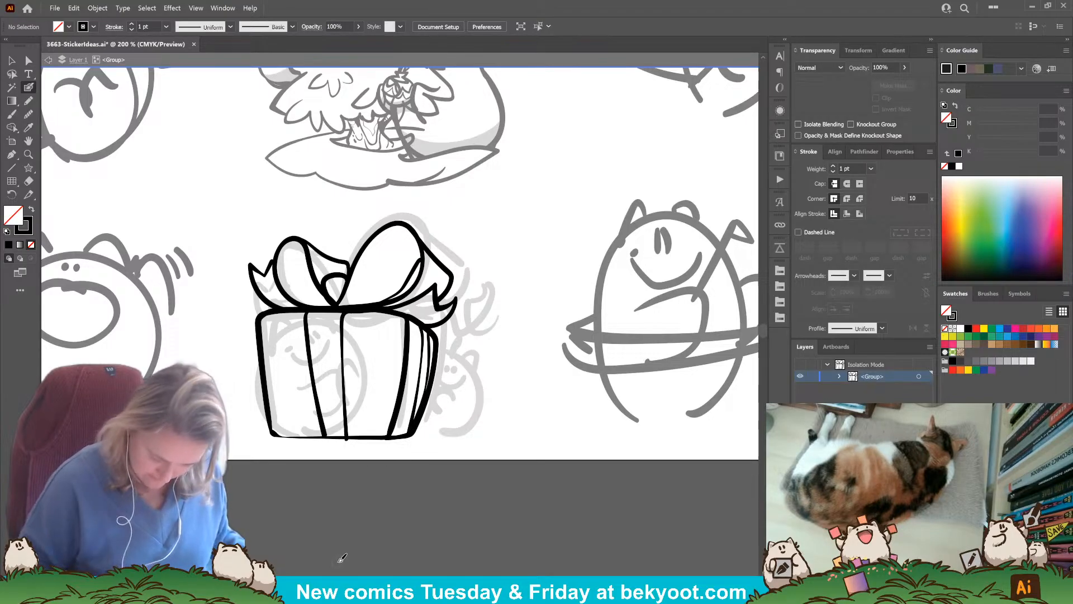
Fit the lower ends of the two front ribbon lines to the box's bottom edge and touch up that edge around the ribbon.
{"action": "left_click_drag", "start_coordinate": [346, 436], "coordinate": [347, 442]}
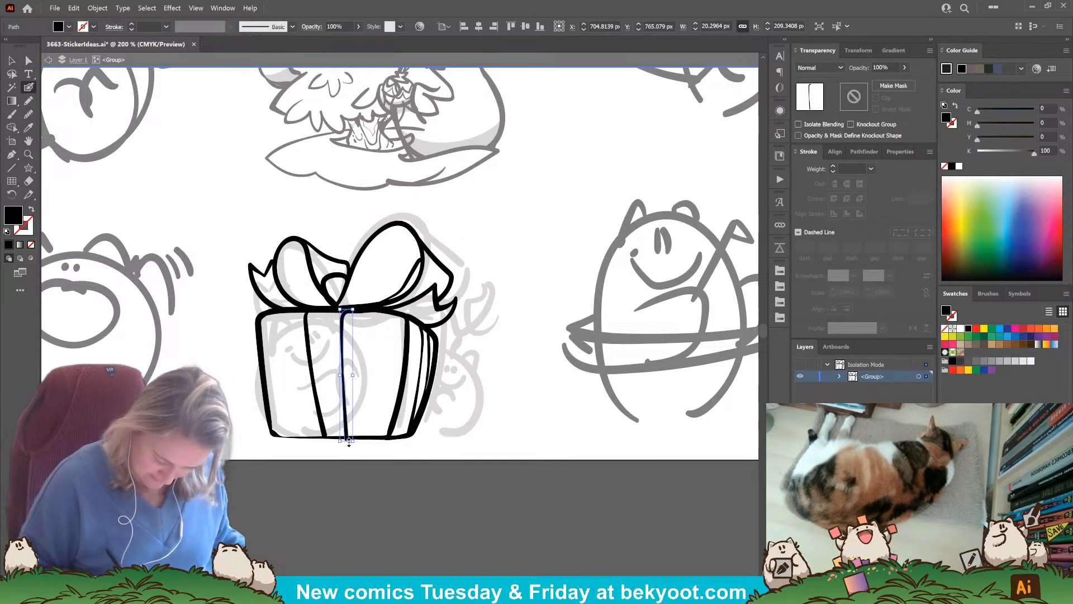
{"action": "left_click", "coordinate": [323, 430], "text": "ctrl"}
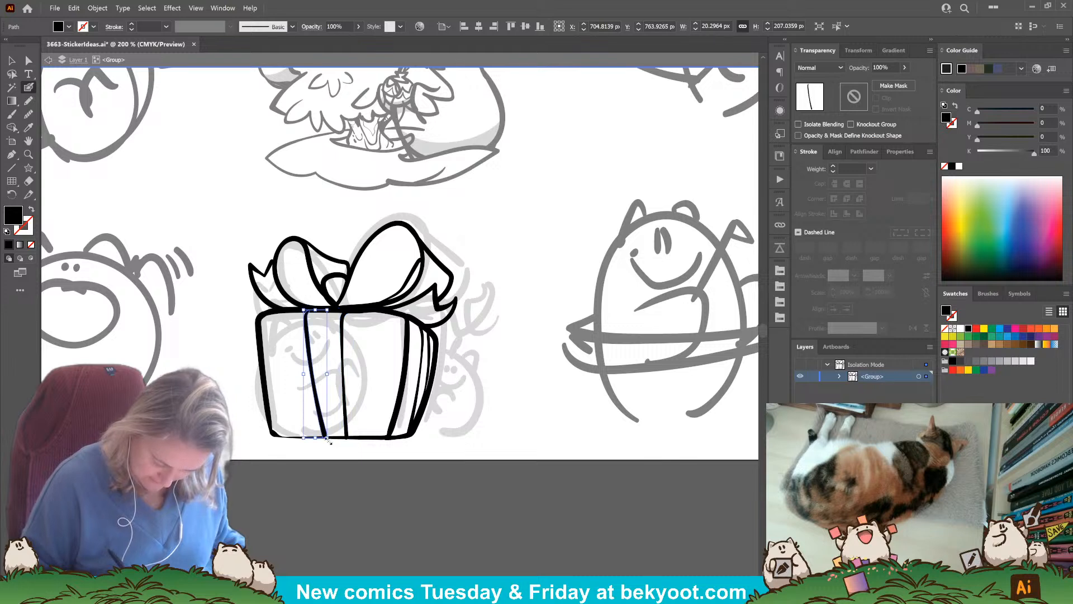
{"action": "left_click_drag", "start_coordinate": [322, 439], "coordinate": [318, 442]}
{"action": "left_click", "coordinate": [332, 454], "text": "ctrl"}
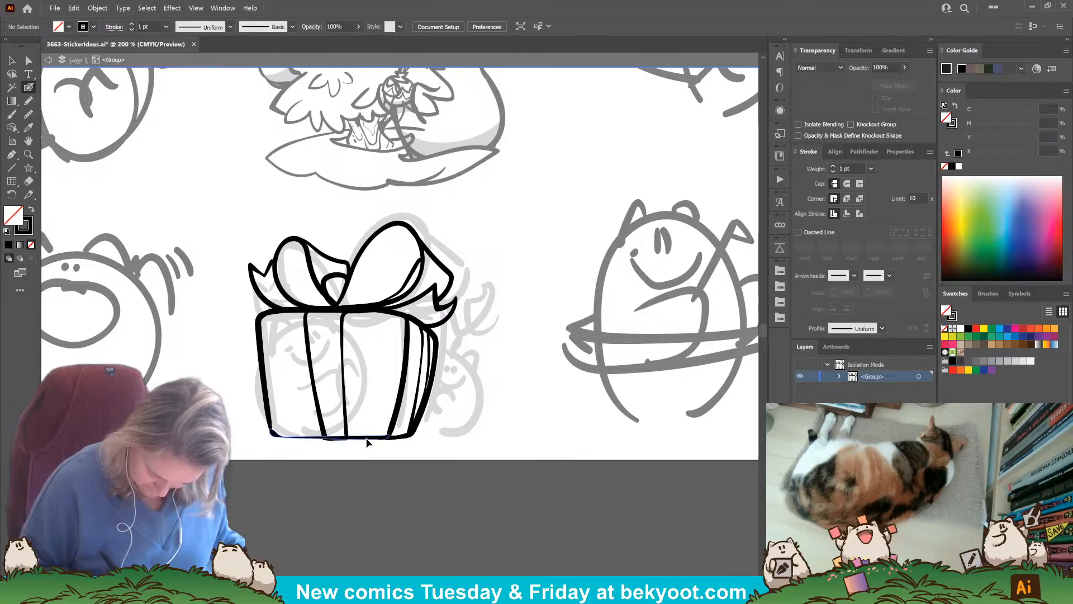
{"action": "left_click", "coordinate": [362, 439], "text": "ctrl"}
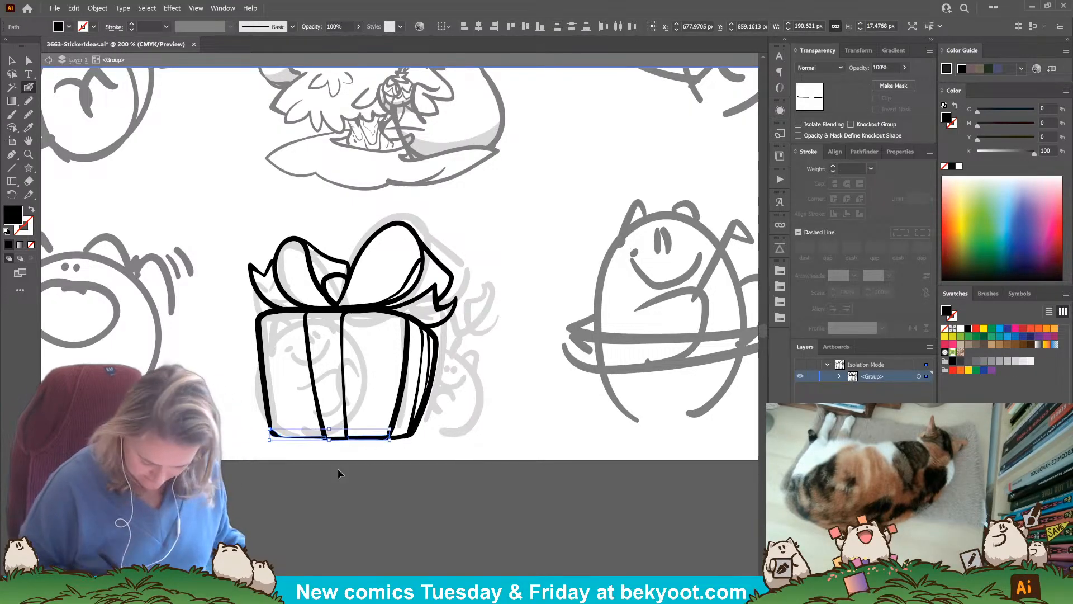
{"action": "left_click", "coordinate": [359, 470], "text": "ctrl"}
{"action": "left_click_drag", "start_coordinate": [360, 470], "coordinate": [345, 464]}
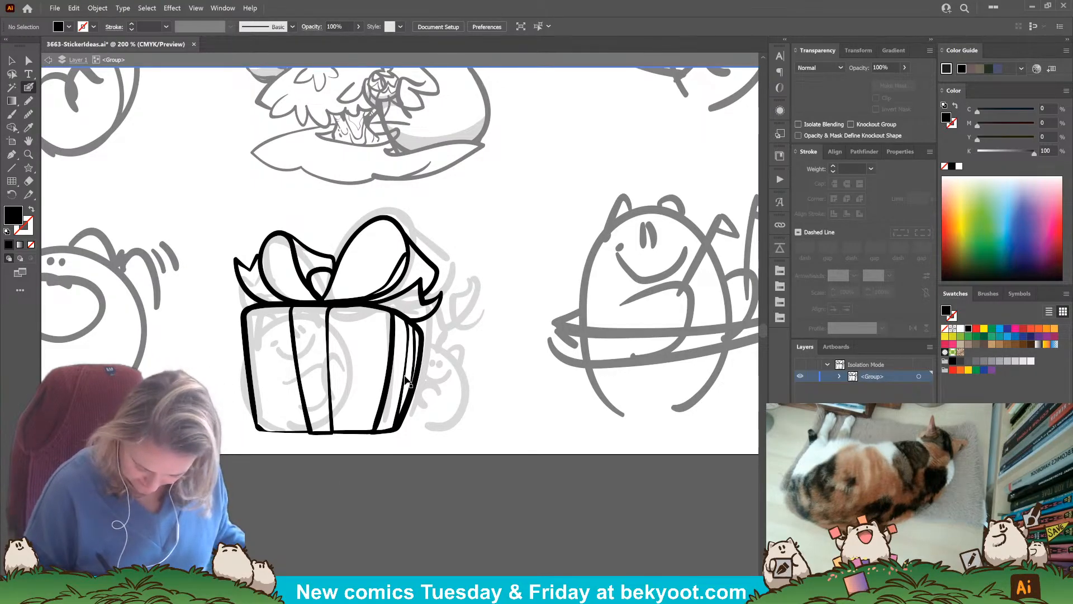
Adjust the two ribbon lines on the box's side face so that they follow its slant and reach its bottom edge.
{"action": "mouse_move", "coordinate": [407, 380]}
{"action": "left_mouse_down"}
{"action": "mouse_move", "coordinate": [411, 435]}
{"action": "mouse_move", "coordinate": [398, 392]}
{"action": "left_mouse_up"}
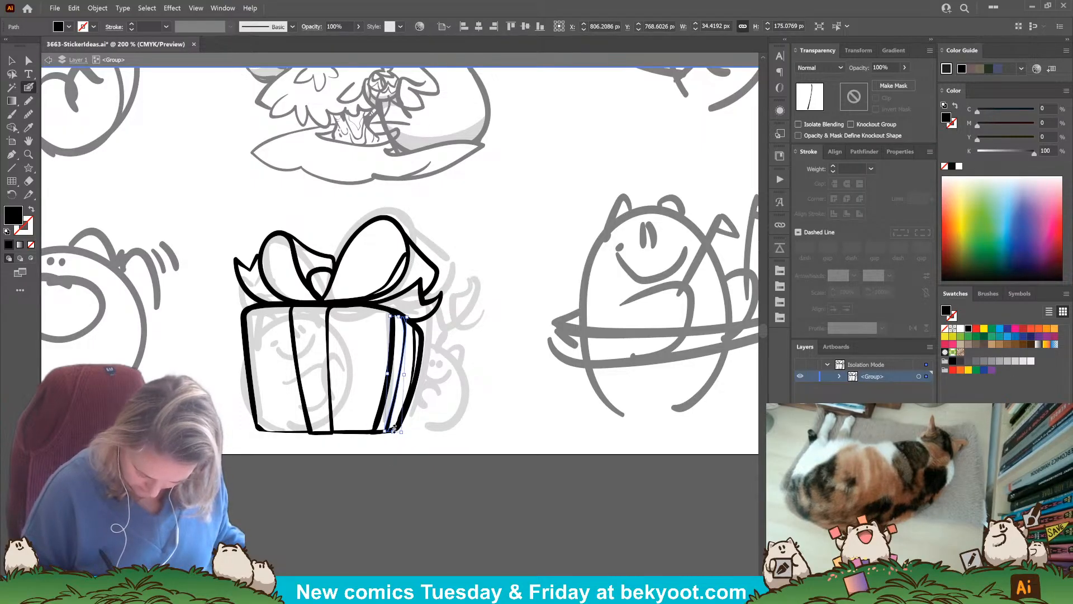
{"action": "left_click", "coordinate": [415, 380], "text": "ctrl"}
{"action": "left_click_drag", "start_coordinate": [406, 422], "coordinate": [399, 432]}
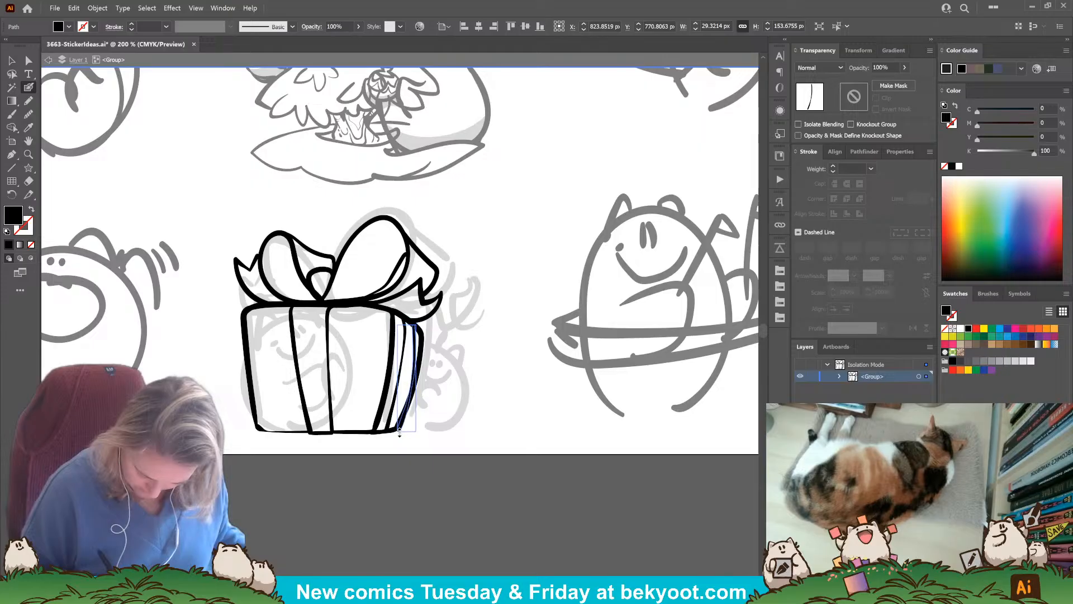
{"action": "left_click_drag", "start_coordinate": [421, 322], "coordinate": [425, 324]}
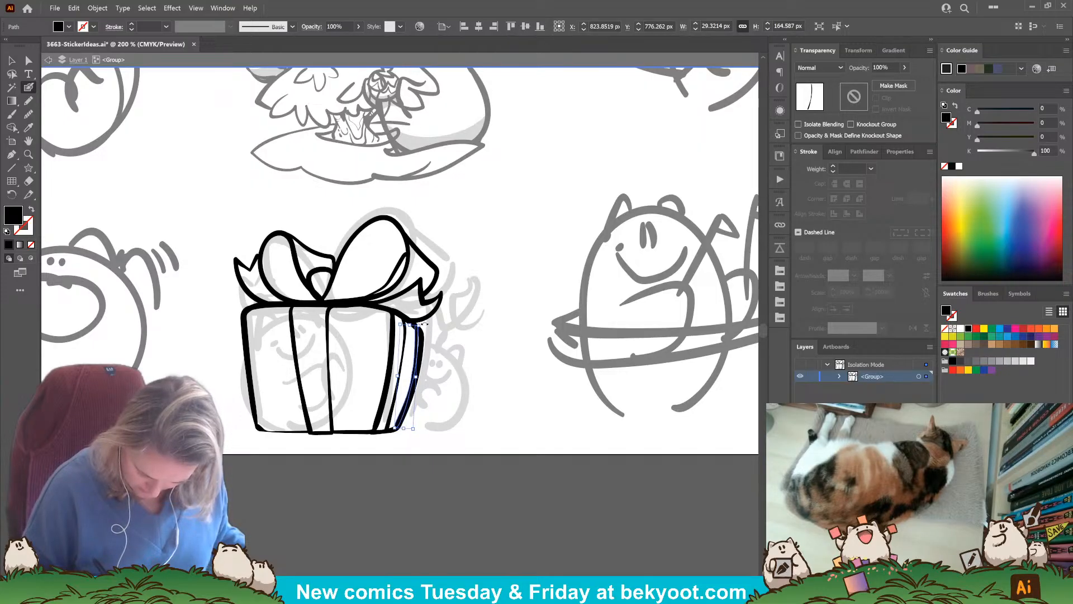
{"action": "left_click", "coordinate": [412, 357], "text": "ctrl"}
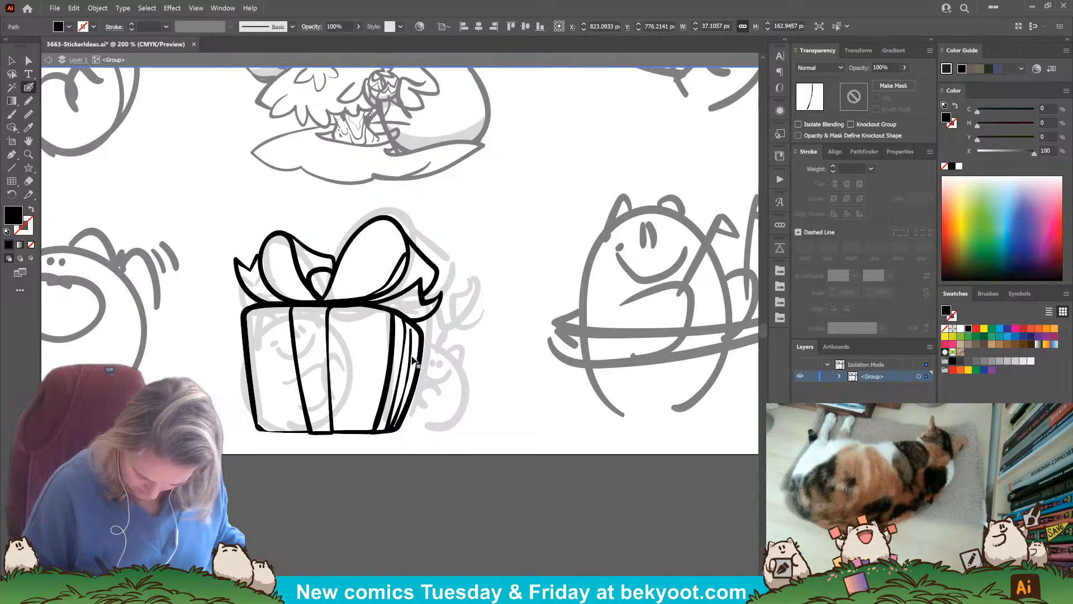
{"action": "left_click", "coordinate": [413, 361], "text": "ctrl"}
{"action": "left_click", "coordinate": [427, 436], "text": "ctrl"}
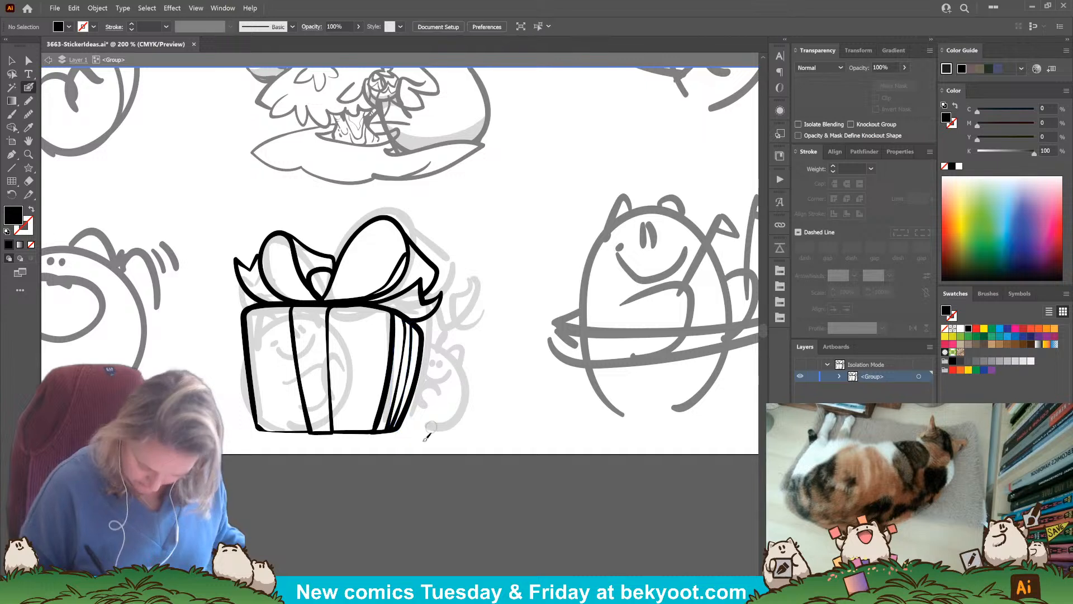
Narrow the front face outline of the gift box and widen the side face outline to meet it.
{"action": "left_click", "coordinate": [390, 382], "text": "ctrl"}
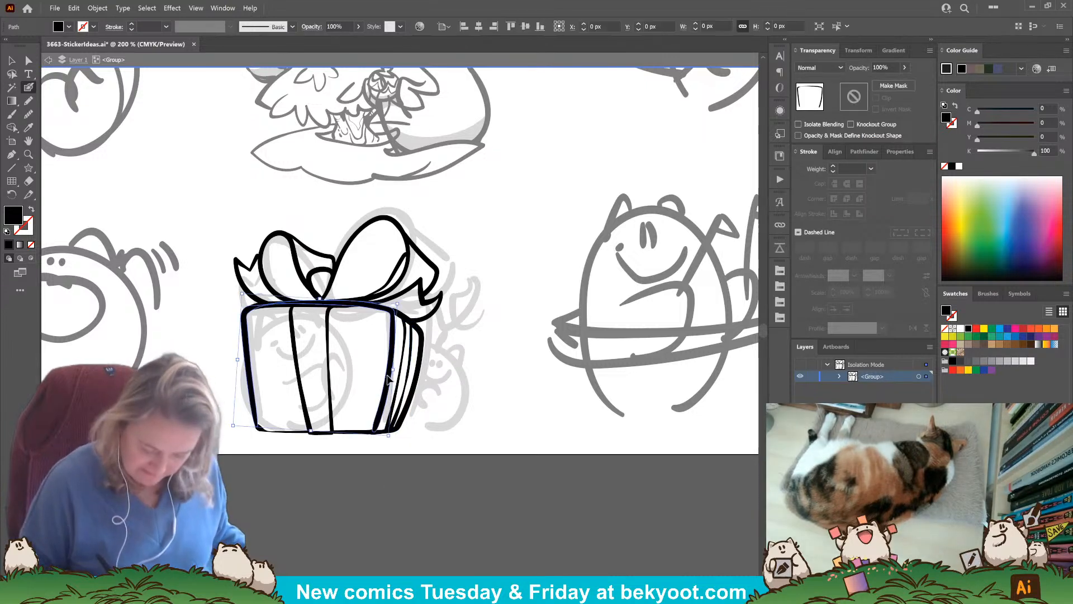
{"action": "left_click_drag", "start_coordinate": [395, 371], "coordinate": [385, 371]}
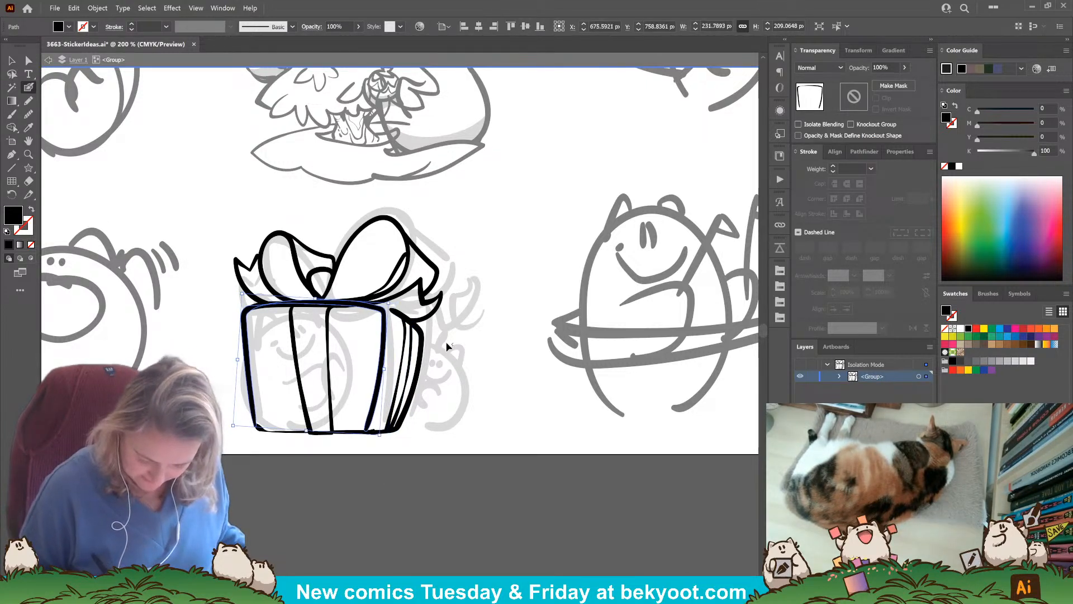
{"action": "left_click", "coordinate": [448, 347], "text": "ctrl"}
{"action": "left_click", "coordinate": [394, 313], "text": "ctrl"}
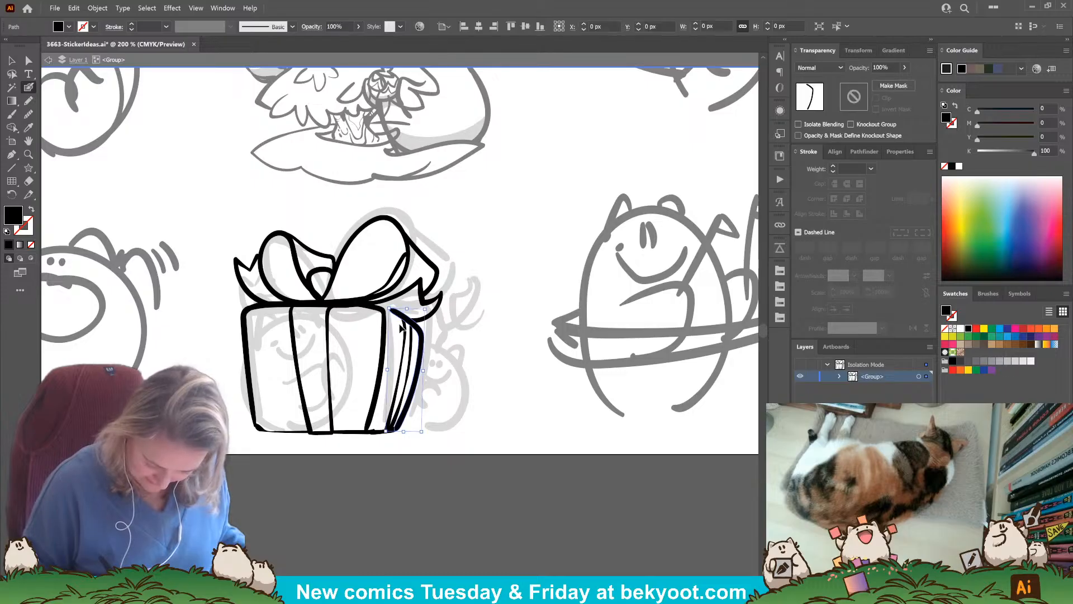
{"action": "left_click_drag", "start_coordinate": [389, 372], "coordinate": [383, 372]}
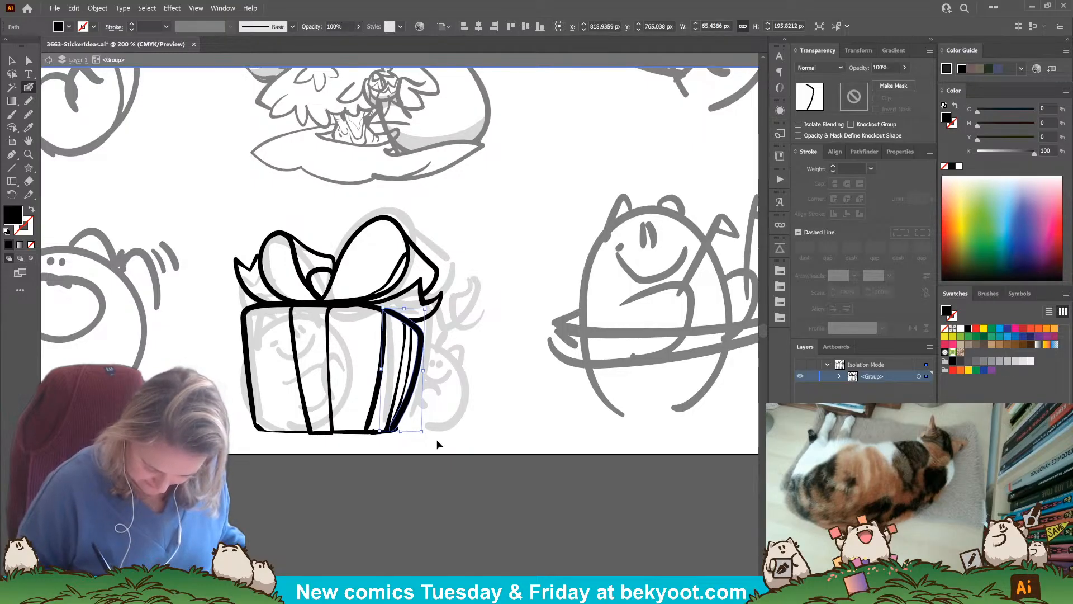
{"action": "left_click", "coordinate": [436, 441], "text": "ctrl"}
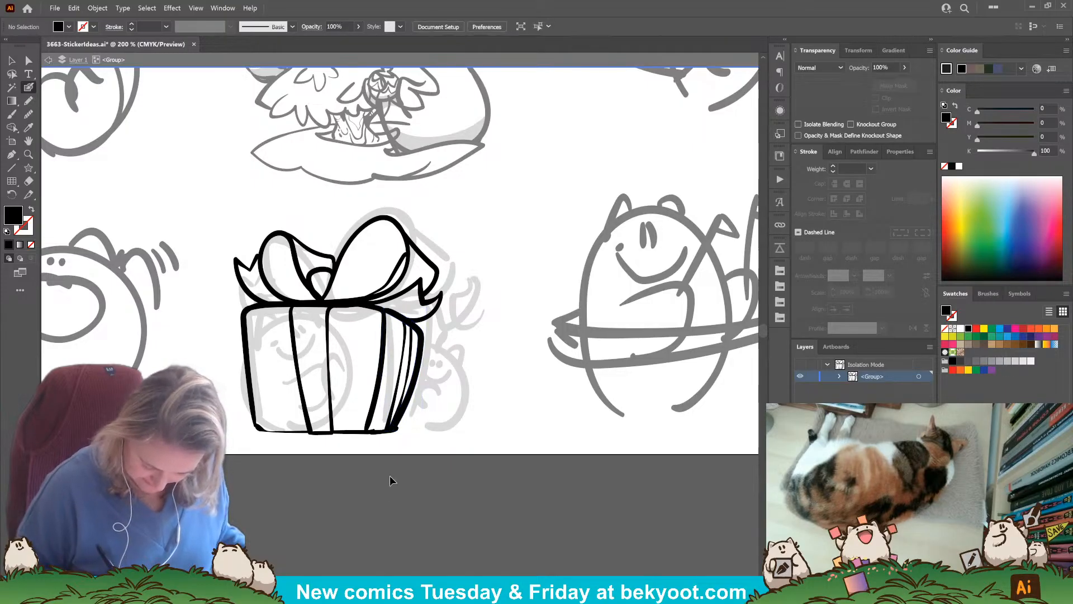
Touch up the side face by extending its outline to the box's top edge and reworking its lower part.
{"action": "left_click", "coordinate": [380, 432], "text": "ctrl"}
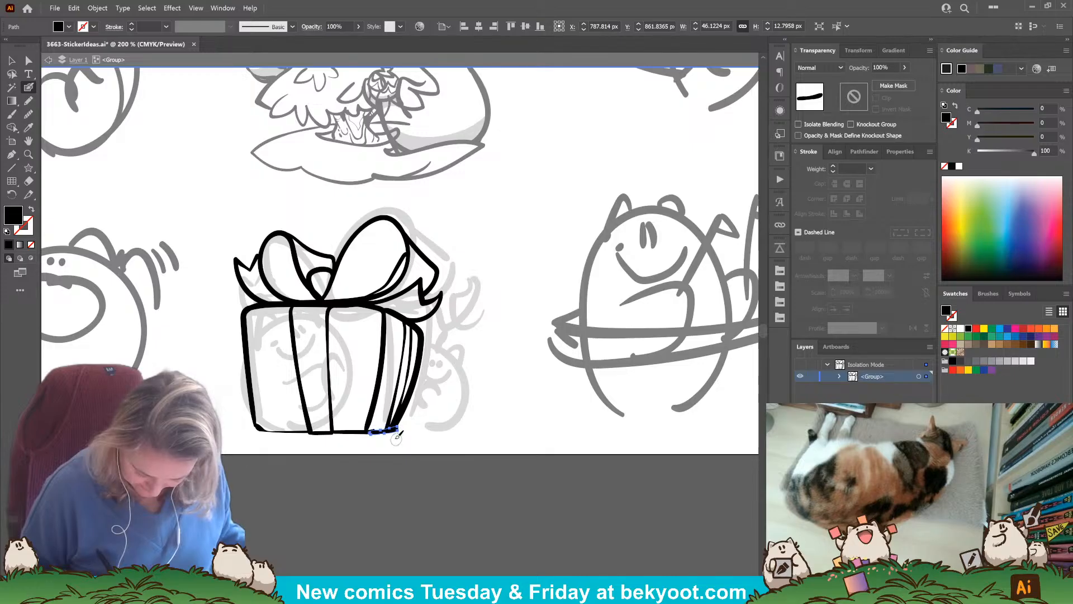
{"action": "left_click", "coordinate": [422, 328], "text": "ctrl"}
{"action": "left_click_drag", "start_coordinate": [384, 306], "coordinate": [371, 303]}
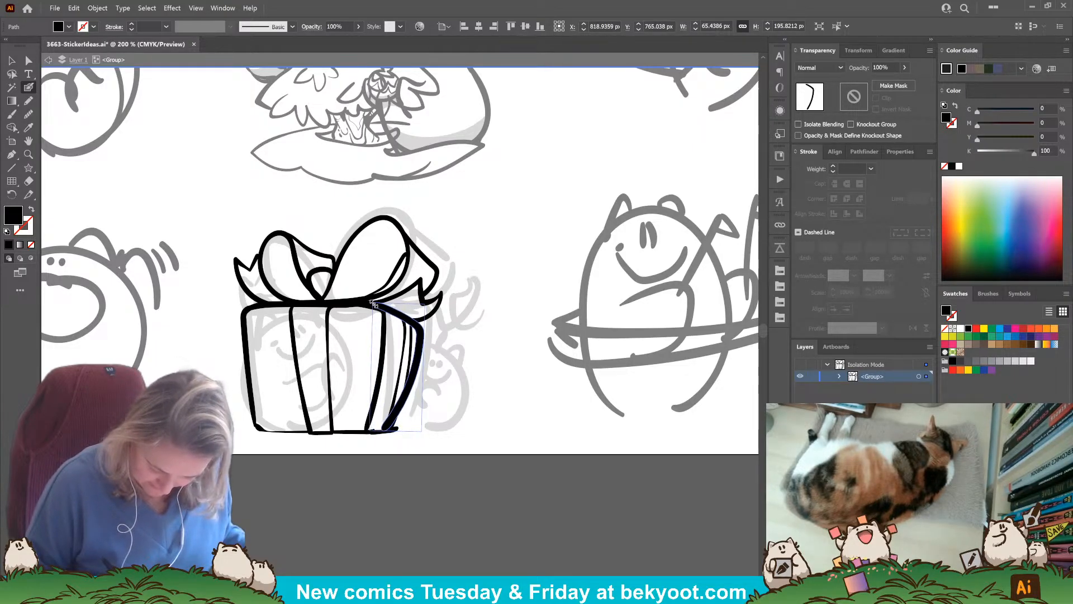
{"action": "left_click", "coordinate": [459, 369], "text": "ctrl"}
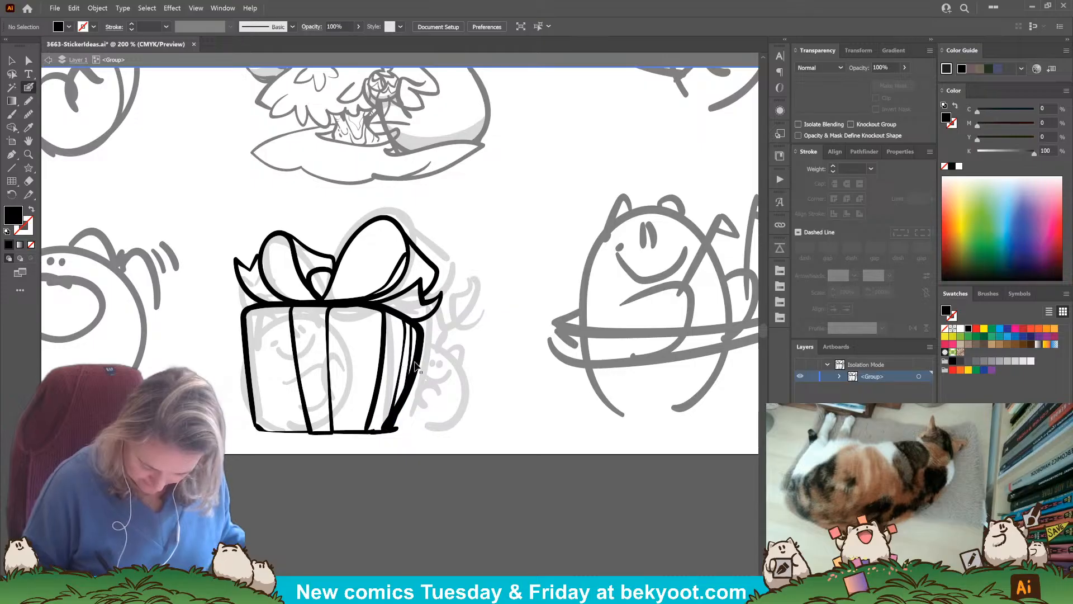
{"action": "left_click_drag", "start_coordinate": [401, 386], "coordinate": [387, 429]}
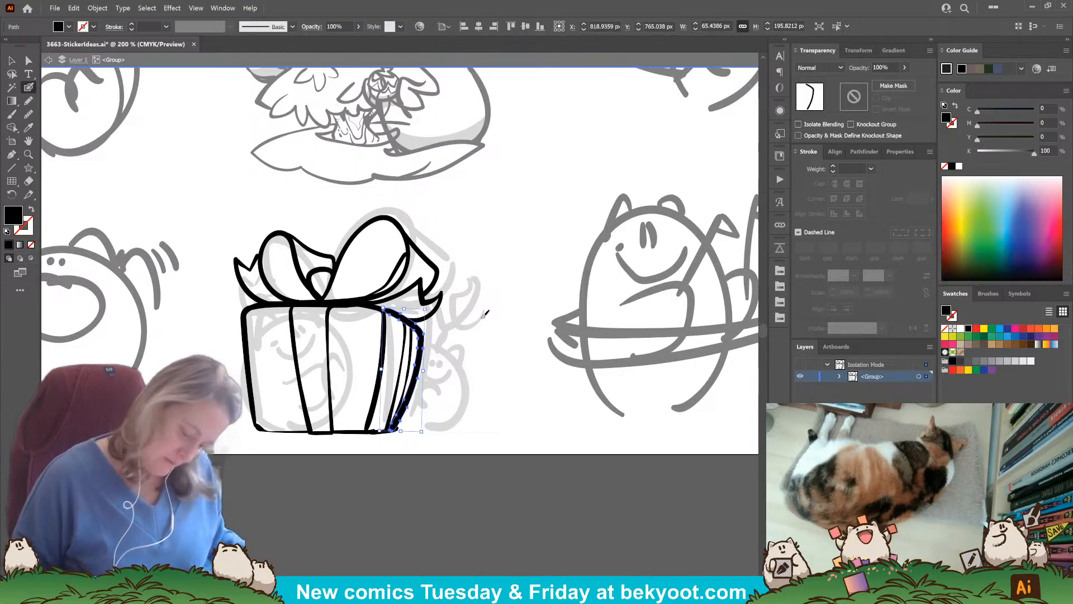
{"action": "left_click", "coordinate": [484, 309], "text": "ctrl"}
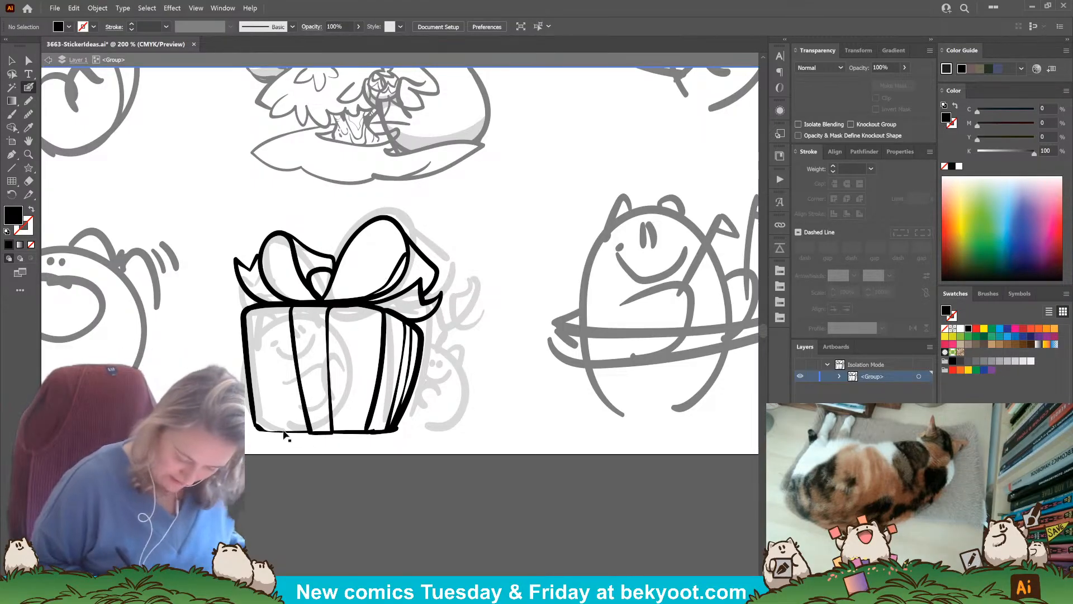
Redraw the outer side line of the box's front face so it tapers inward to the bottom edge, and remove the old line.
{"action": "left_click", "coordinate": [250, 368], "text": "ctrl"}
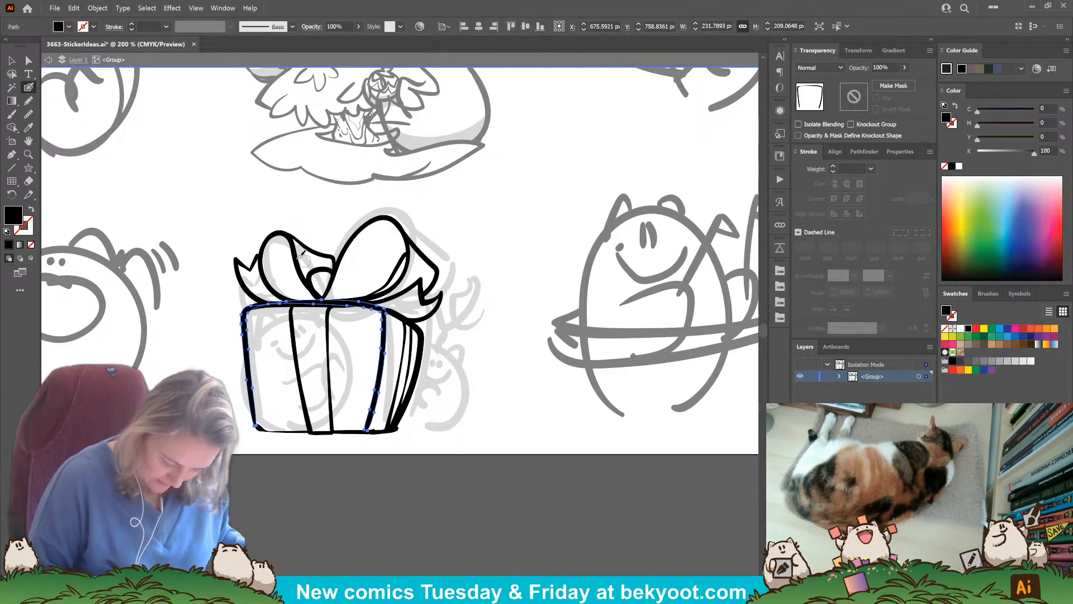
{"action": "left_click", "coordinate": [356, 432], "text": "ctrl"}
{"action": "left_click", "coordinate": [317, 504], "text": "ctrl"}
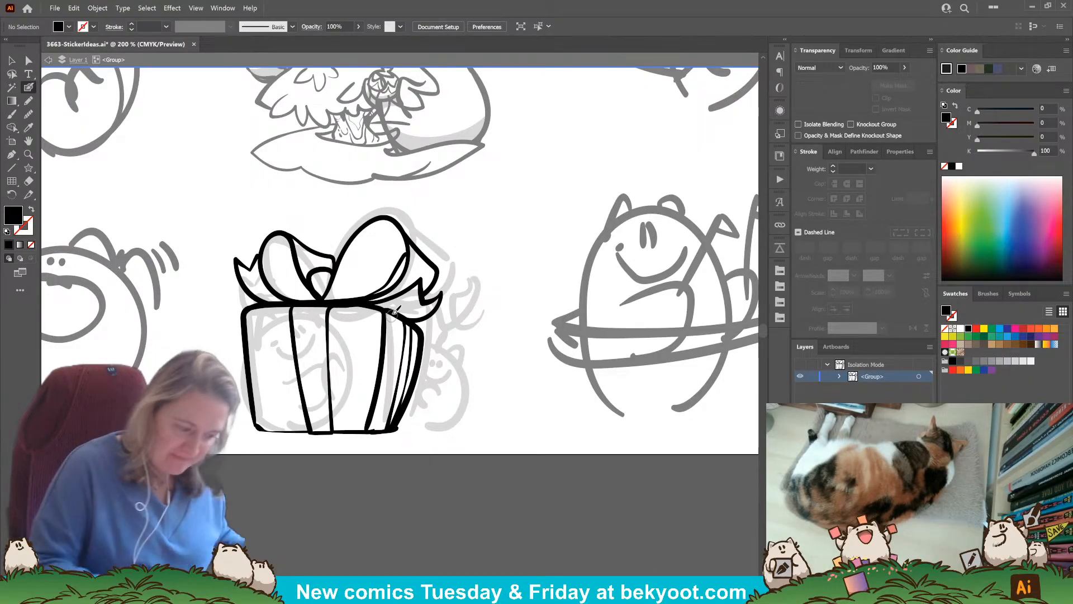
{"action": "left_click", "coordinate": [12, 61]}
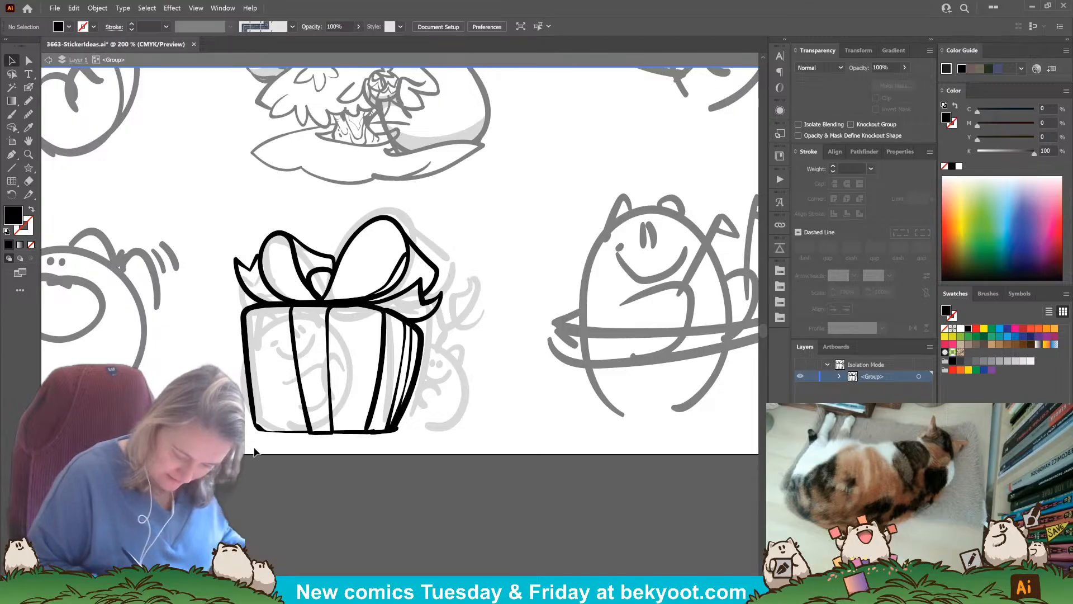
{"action": "left_click", "coordinate": [29, 87]}
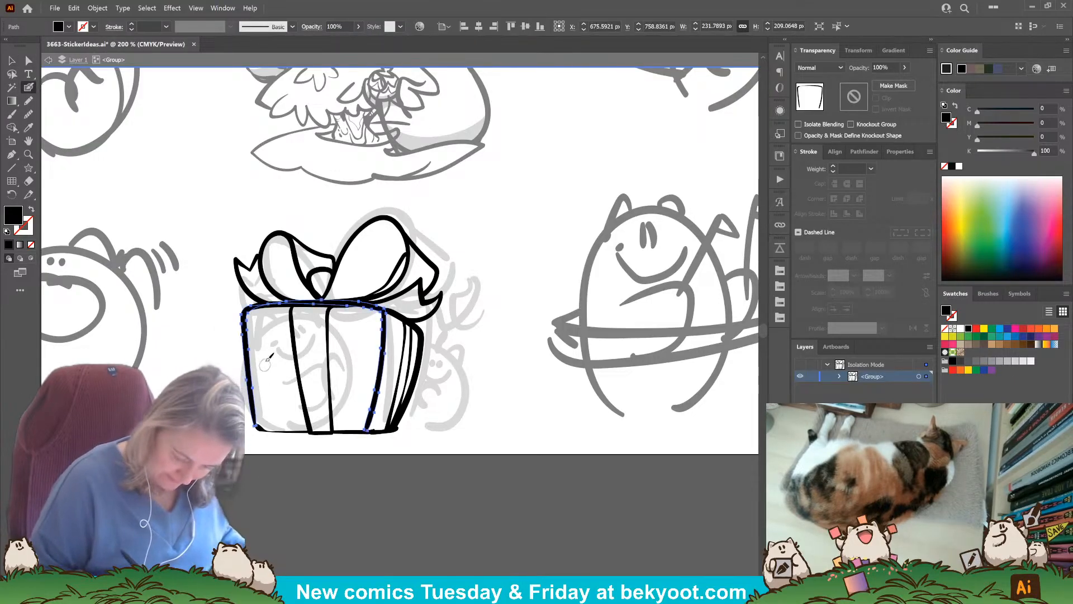
{"action": "mouse_move", "coordinate": [256, 305]}
{"action": "left_mouse_down"}
{"action": "mouse_move", "coordinate": [256, 427]}
{"action": "mouse_move", "coordinate": [275, 433]}
{"action": "left_mouse_up"}
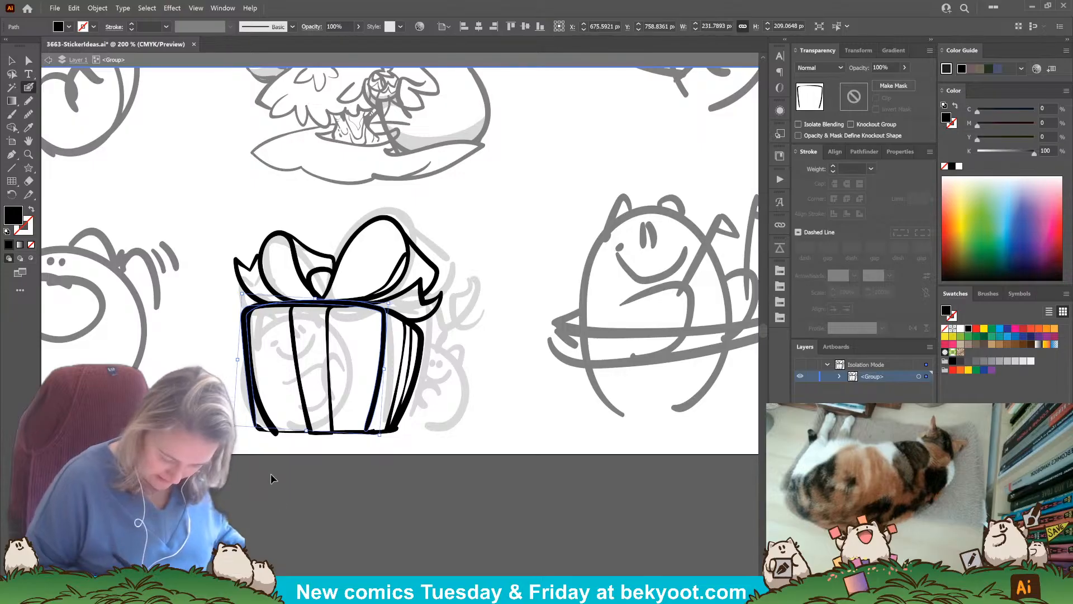
{"action": "left_click", "coordinate": [264, 431], "text": "ctrl+shift"}
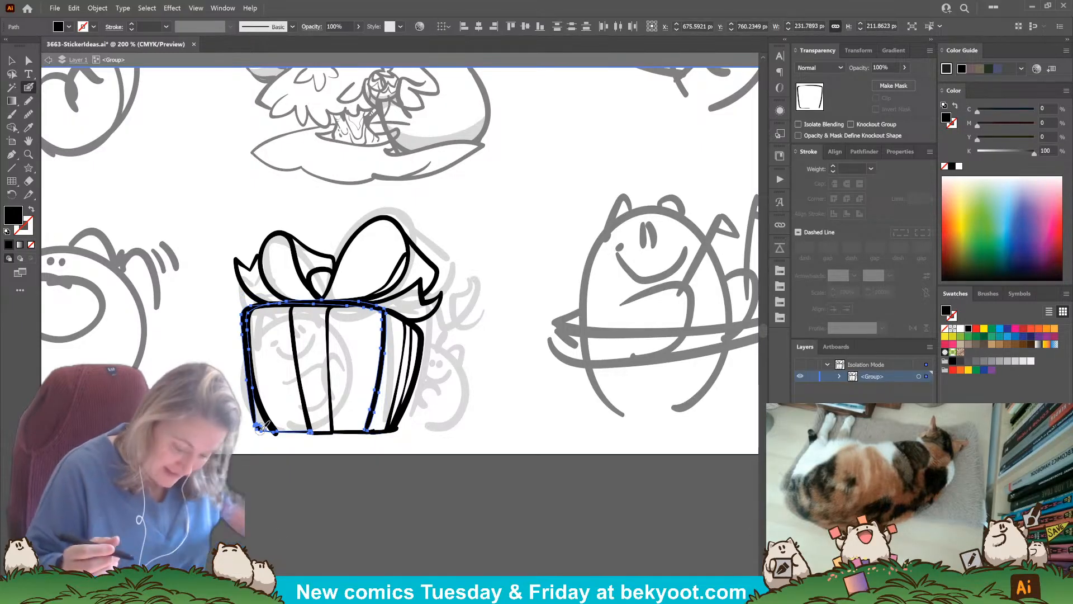
{"action": "mouse_move", "coordinate": [261, 436]}
{"action": "left_mouse_down"}
{"action": "mouse_move", "coordinate": [239, 318]}
{"action": "mouse_move", "coordinate": [256, 296]}
{"action": "left_mouse_up"}
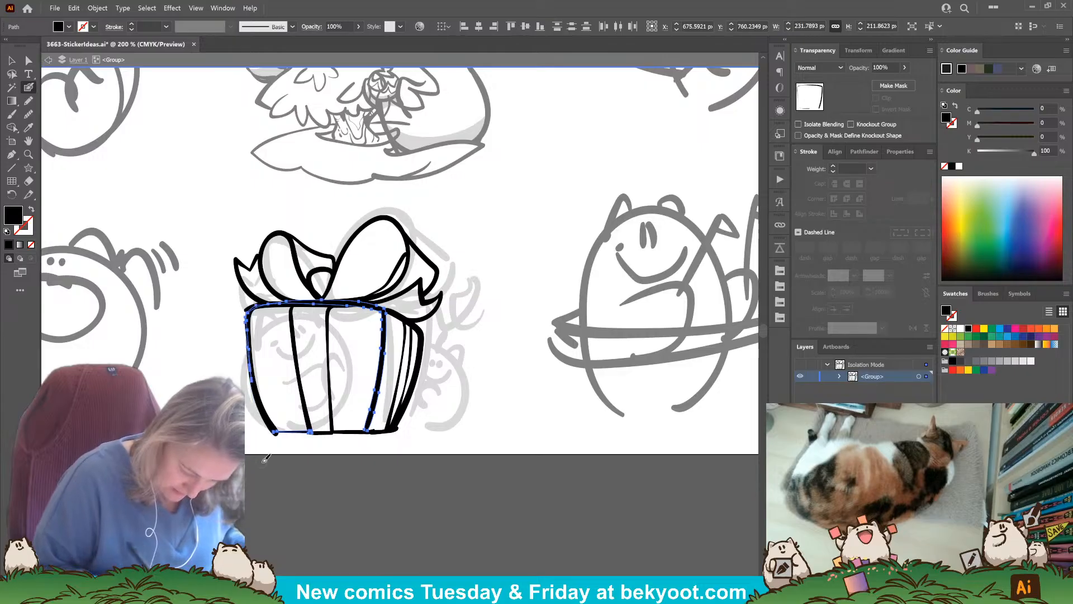
{"action": "left_click", "coordinate": [262, 466], "text": "ctrl"}
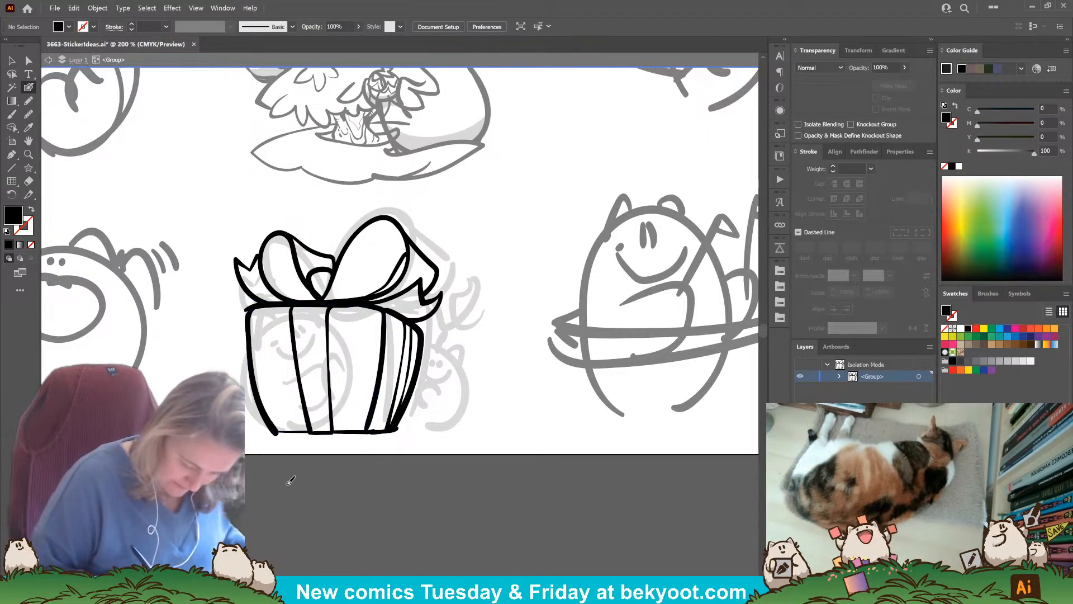
Draw a thicker bottom edge along the full width of the gift box and delete the leftover segment under the side face.
{"action": "left_click", "coordinate": [251, 308], "text": "ctrl"}
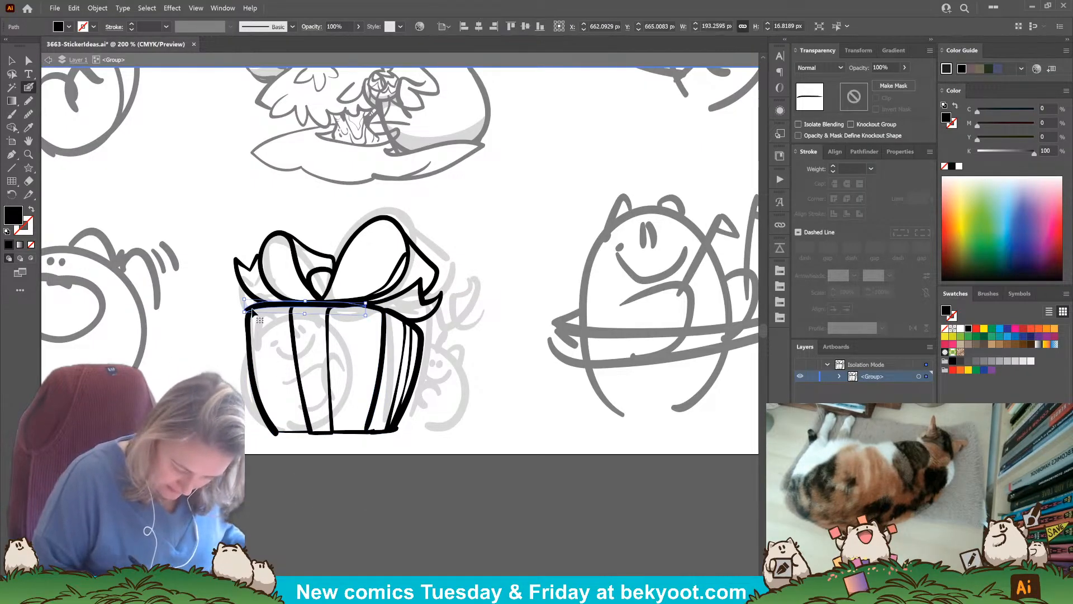
{"action": "left_click", "coordinate": [219, 356], "text": "ctrl"}
{"action": "left_click_drag", "start_coordinate": [346, 441], "coordinate": [367, 408]}
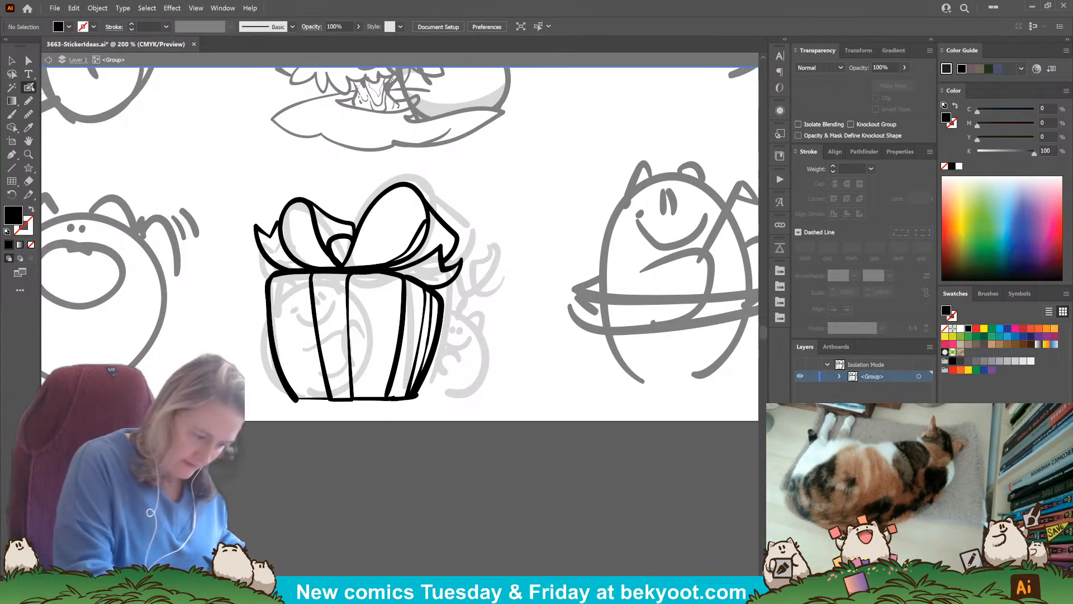
{"action": "left_click_drag", "start_coordinate": [295, 399], "coordinate": [420, 394]}
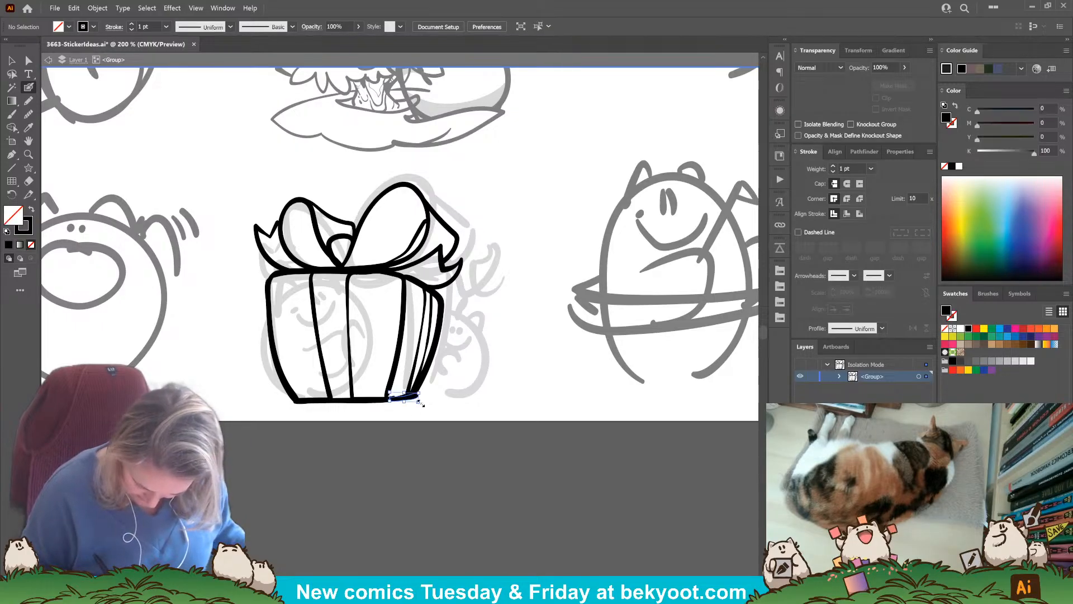
{"action": "key", "text": "Delete"}
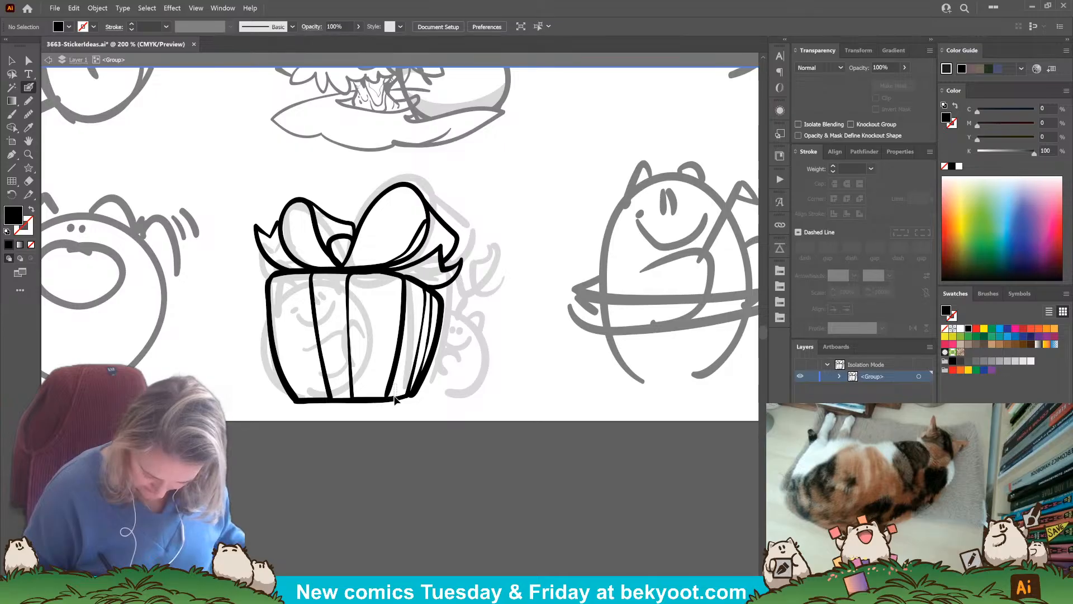
Trim the lower ends of the side face outline and its ribbon lines to the box's new bottom edge.
{"action": "left_click", "coordinate": [422, 389]}
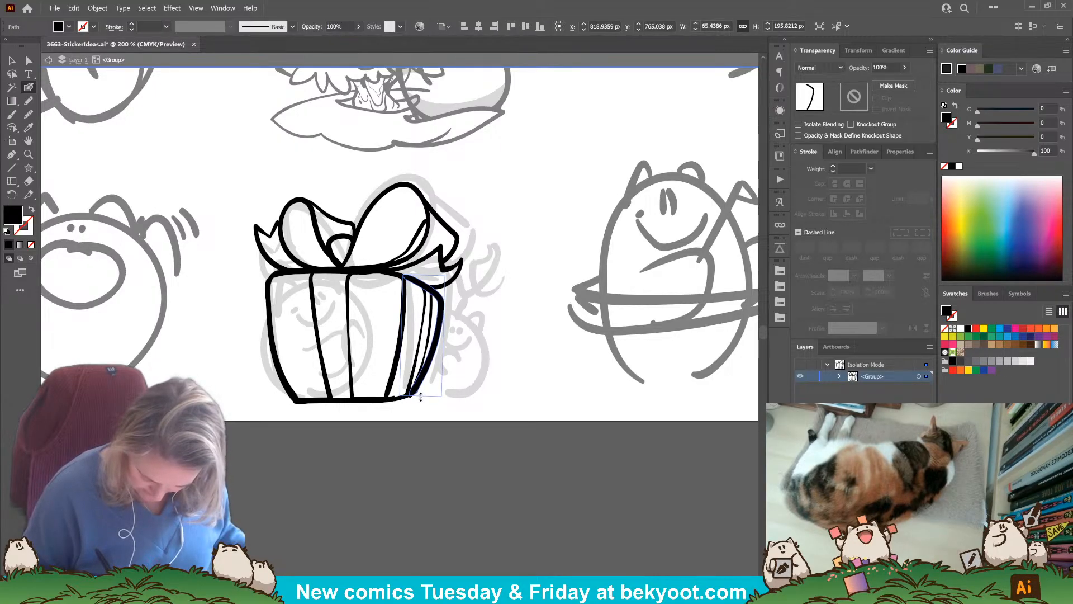
{"action": "left_click", "coordinate": [407, 409]}
{"action": "left_click", "coordinate": [419, 398]}
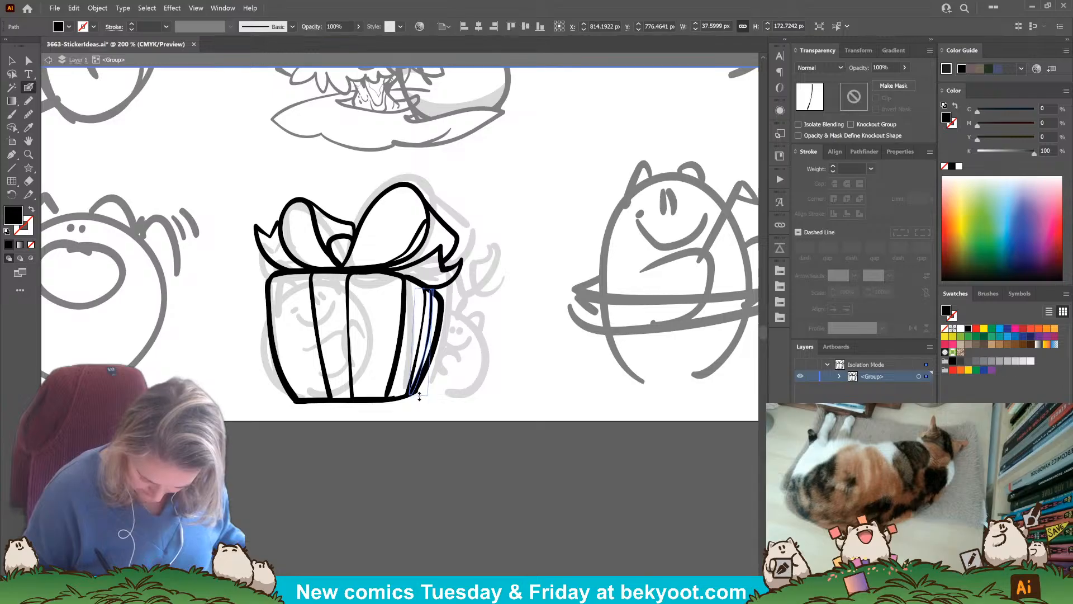
{"action": "left_click", "coordinate": [412, 406], "text": "ctrl"}
{"action": "left_click", "coordinate": [404, 401], "text": "ctrl"}
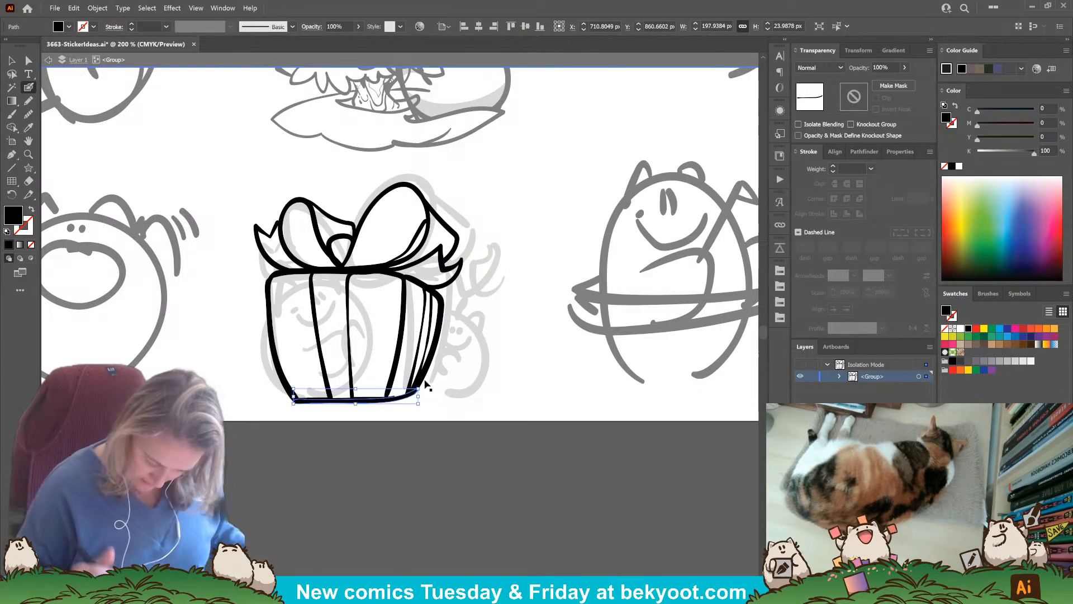
{"action": "left_click", "coordinate": [448, 432], "text": "ctrl"}
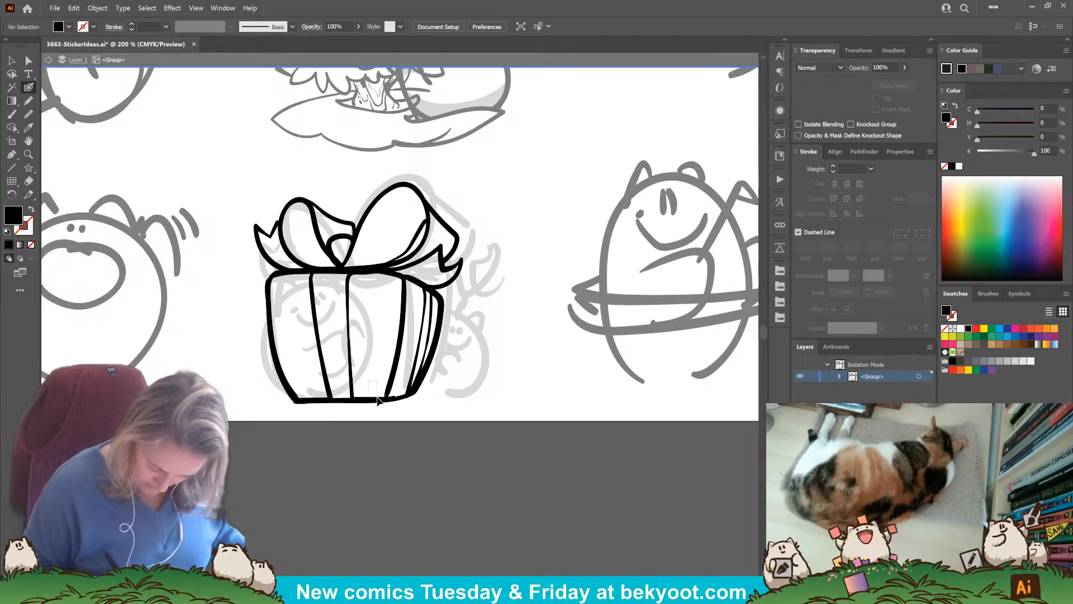
Smooth and even out the thickness of the box's bottom edge between its two lower corners.
{"action": "left_click_drag", "start_coordinate": [353, 399], "coordinate": [395, 397]}
{"action": "left_click", "coordinate": [385, 416], "text": "ctrl"}
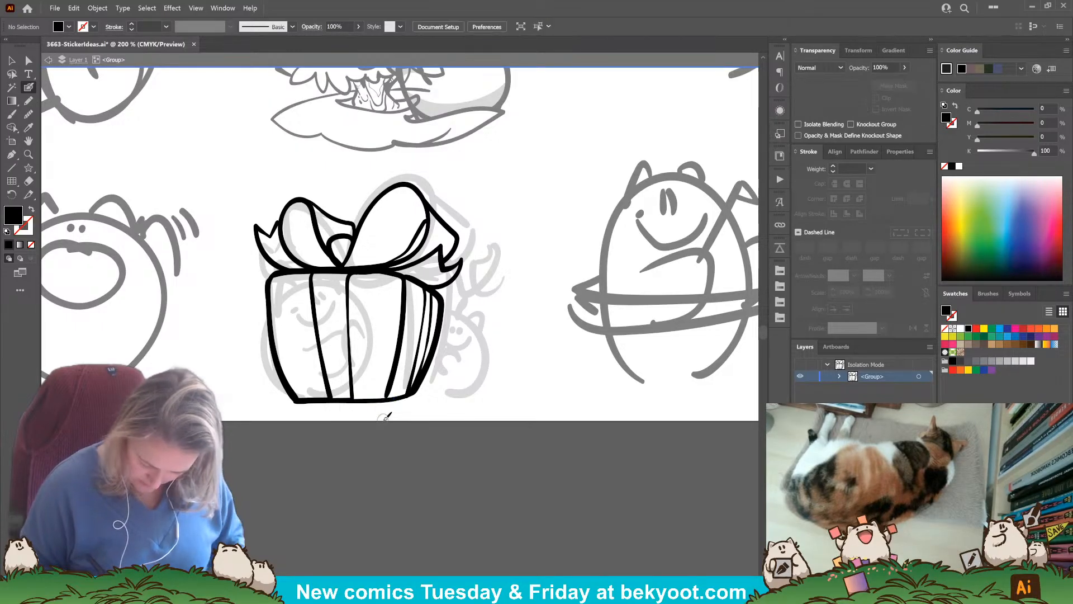
{"action": "left_click", "coordinate": [319, 401], "text": "ctrl"}
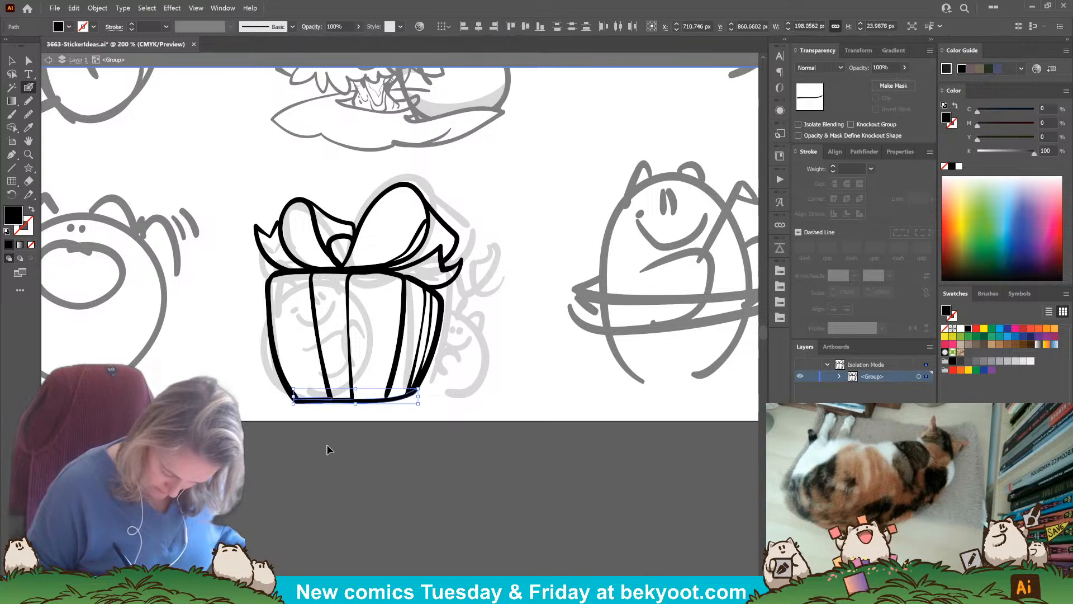
{"action": "left_click_drag", "start_coordinate": [307, 401], "coordinate": [386, 400]}
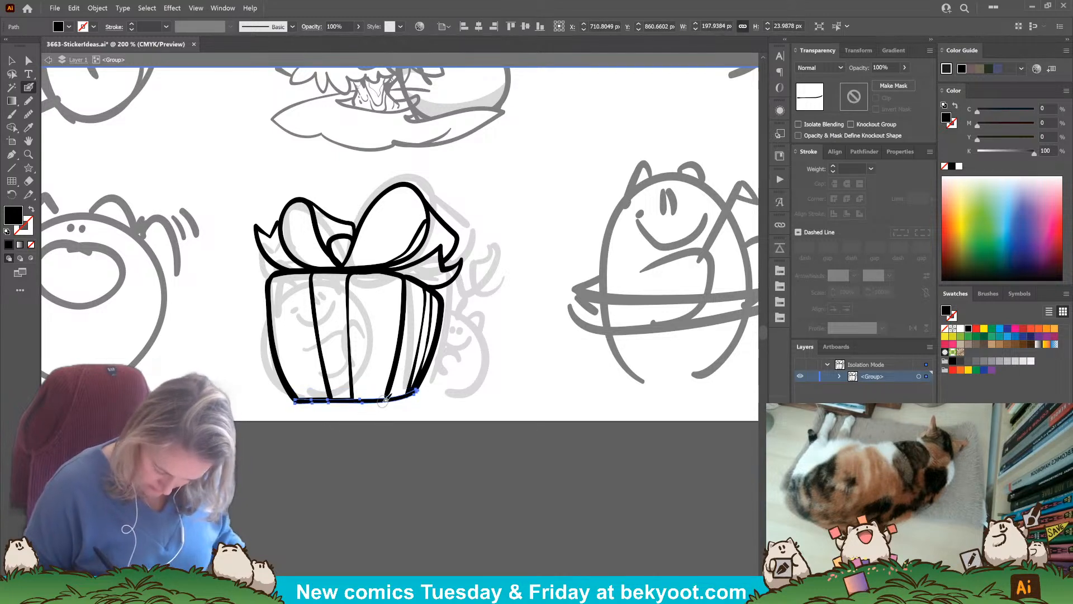
{"action": "left_click_drag", "start_coordinate": [296, 400], "coordinate": [417, 394]}
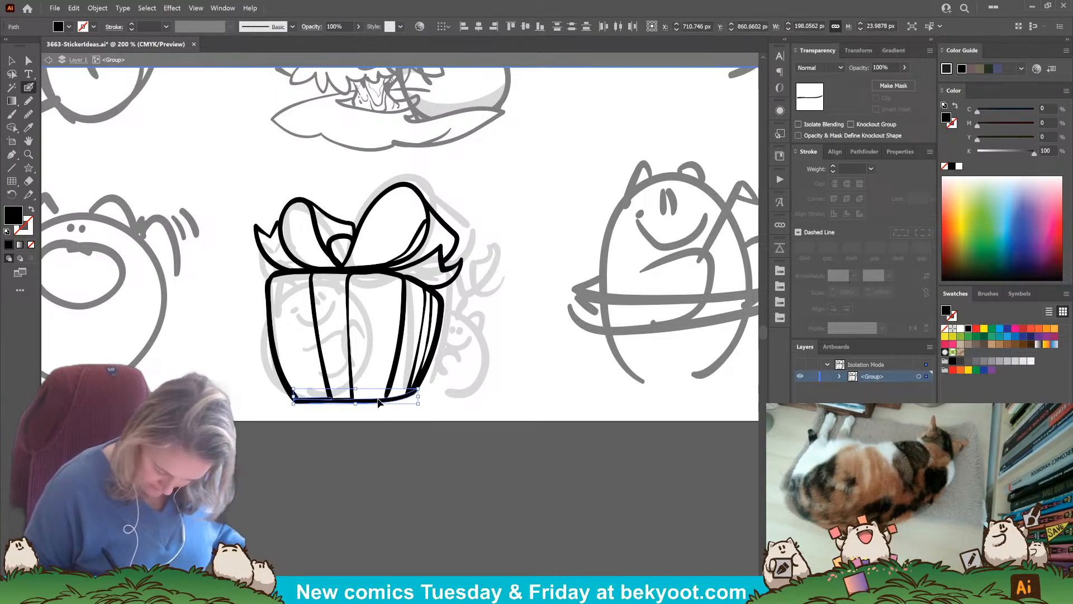
{"action": "left_click_drag", "start_coordinate": [296, 401], "coordinate": [381, 403]}
{"action": "left_click", "coordinate": [396, 439], "text": "ctrl"}
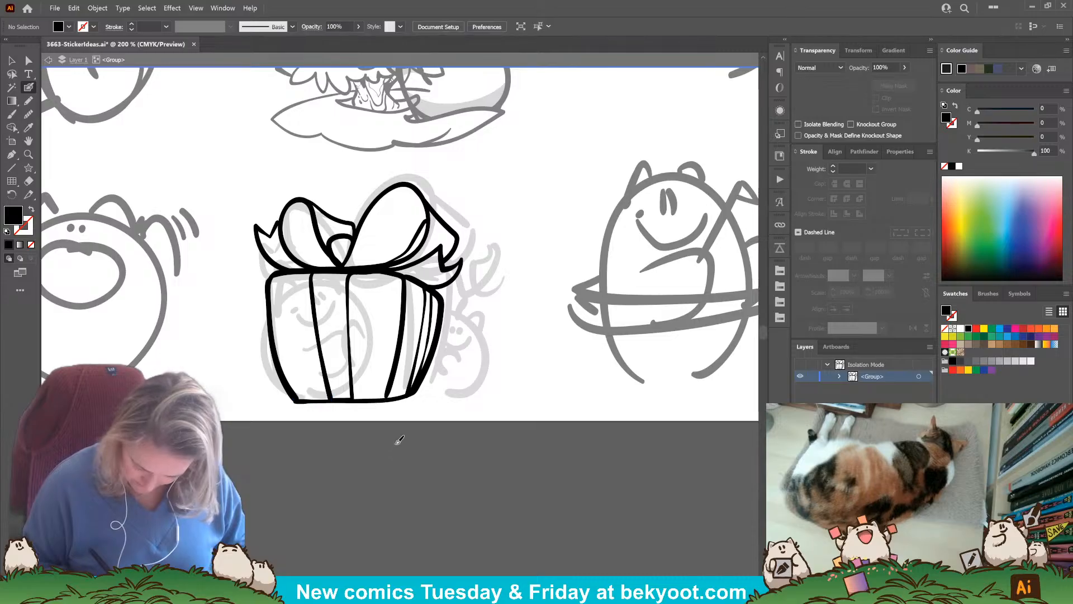
Fit the inner ribbon line on the box's side face to the bottom edge and shift it slightly toward the front face.
{"action": "left_click", "coordinate": [412, 384], "text": "ctrl"}
{"action": "left_click_drag", "start_coordinate": [415, 400], "coordinate": [412, 398]}
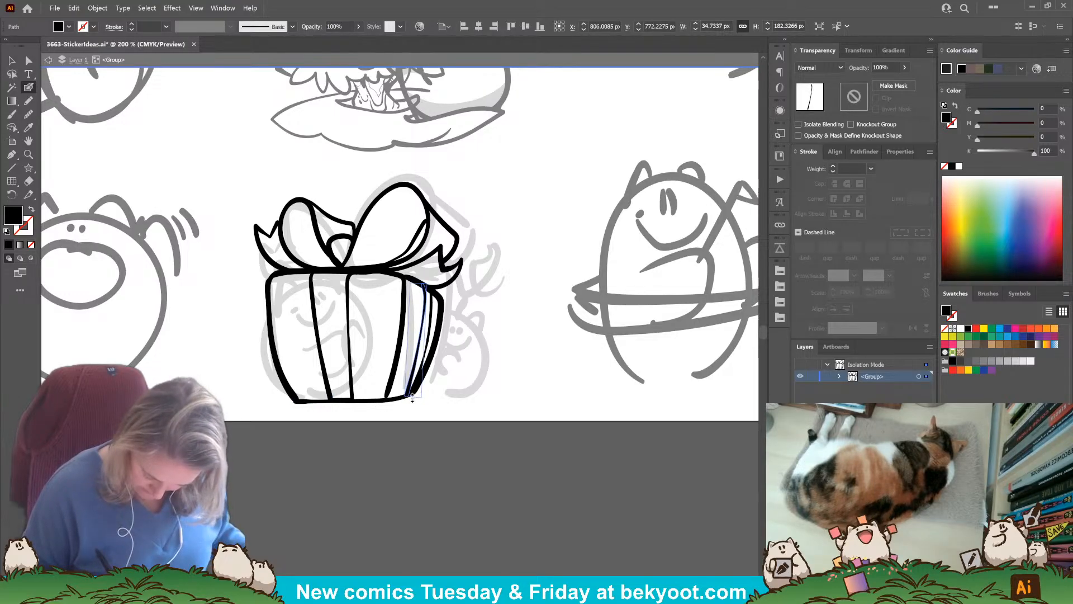
{"action": "left_click_drag", "start_coordinate": [425, 334], "coordinate": [420, 332]}
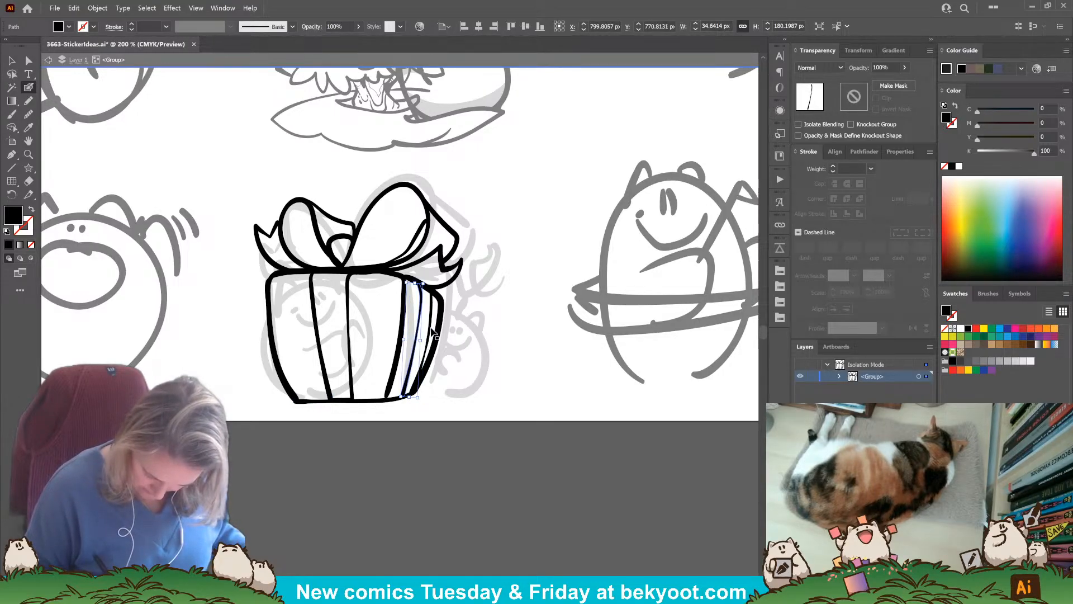
{"action": "left_click", "coordinate": [432, 328], "text": "ctrl"}
{"action": "left_click", "coordinate": [419, 440], "text": "ctrl"}
Draw a small character's head top and arms across the box's upper front corner, group the strokes and isolate the group.
{"action": "left_click_drag", "start_coordinate": [333, 442], "coordinate": [312, 464]}
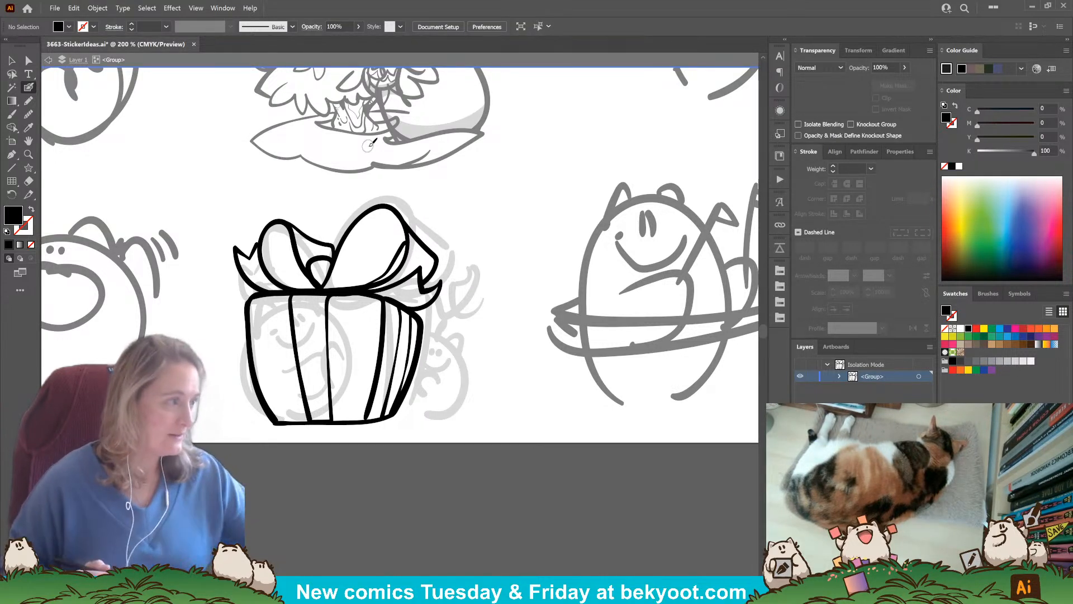
{"action": "left_click_drag", "start_coordinate": [342, 457], "coordinate": [410, 449]}
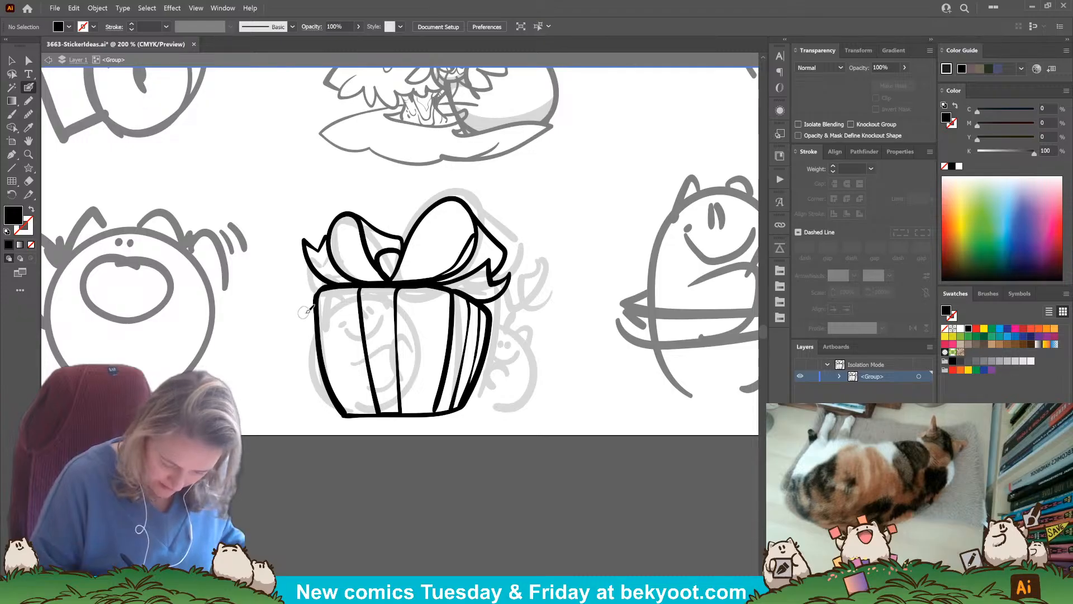
{"action": "mouse_move", "coordinate": [336, 298]}
{"action": "left_mouse_down"}
{"action": "mouse_move", "coordinate": [362, 311]}
{"action": "mouse_move", "coordinate": [302, 301]}
{"action": "mouse_move", "coordinate": [290, 327]}
{"action": "mouse_move", "coordinate": [346, 313]}
{"action": "mouse_move", "coordinate": [287, 337]}
{"action": "left_mouse_up"}
{"action": "left_click", "coordinate": [359, 308], "text": "ctrl+shift"}
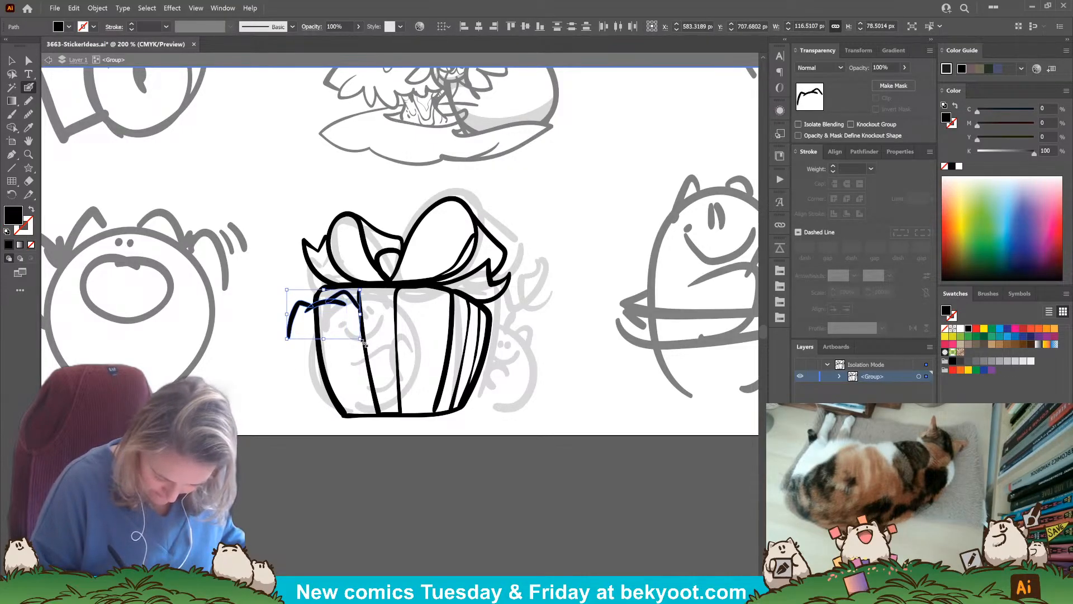
{"action": "key", "text": "ctrl+g"}
{"action": "double_click", "coordinate": [345, 304]}
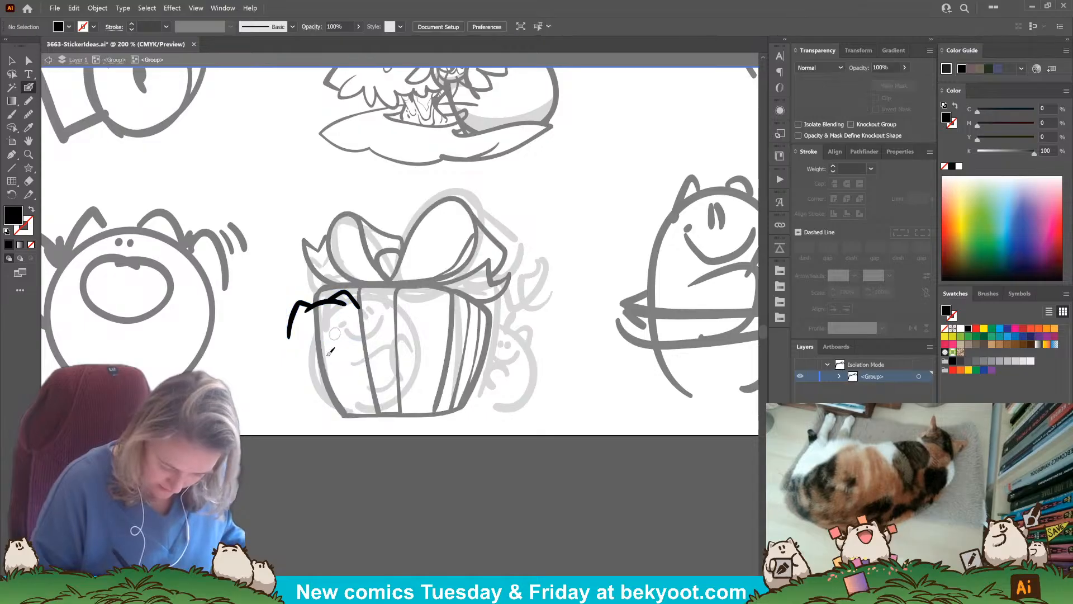
Tilt and nudge the character's head and arm strokes slightly, and draw a hand at the end of the outer arm.
{"action": "left_click_drag", "start_coordinate": [326, 304], "coordinate": [372, 288]}
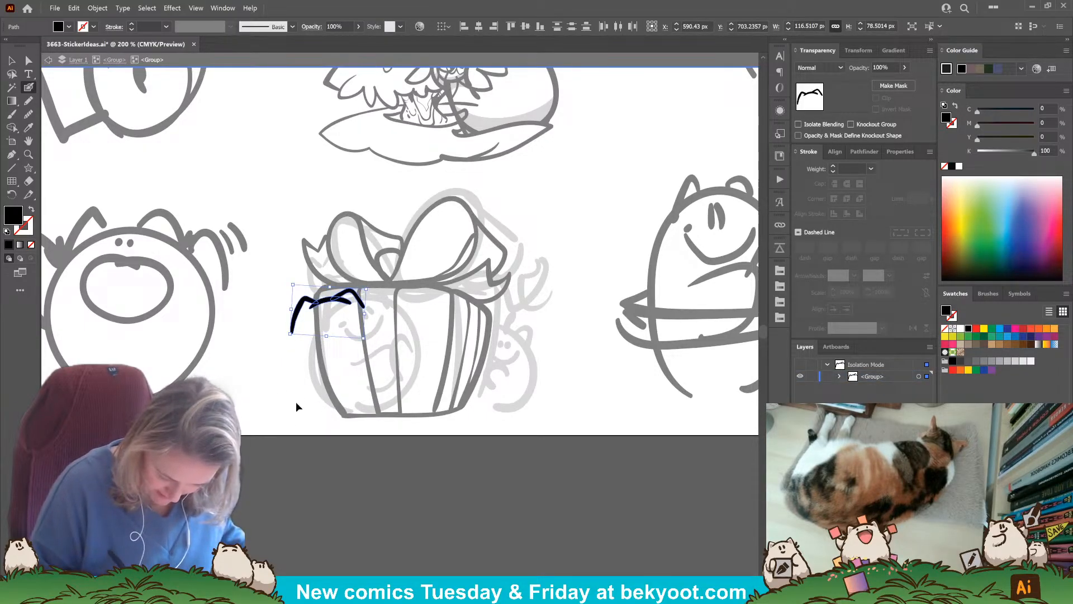
{"action": "left_click", "coordinate": [297, 405], "text": "ctrl"}
{"action": "mouse_move", "coordinate": [291, 332]}
{"action": "left_mouse_down"}
{"action": "mouse_move", "coordinate": [287, 316]}
{"action": "mouse_move", "coordinate": [288, 337]}
{"action": "left_mouse_up"}
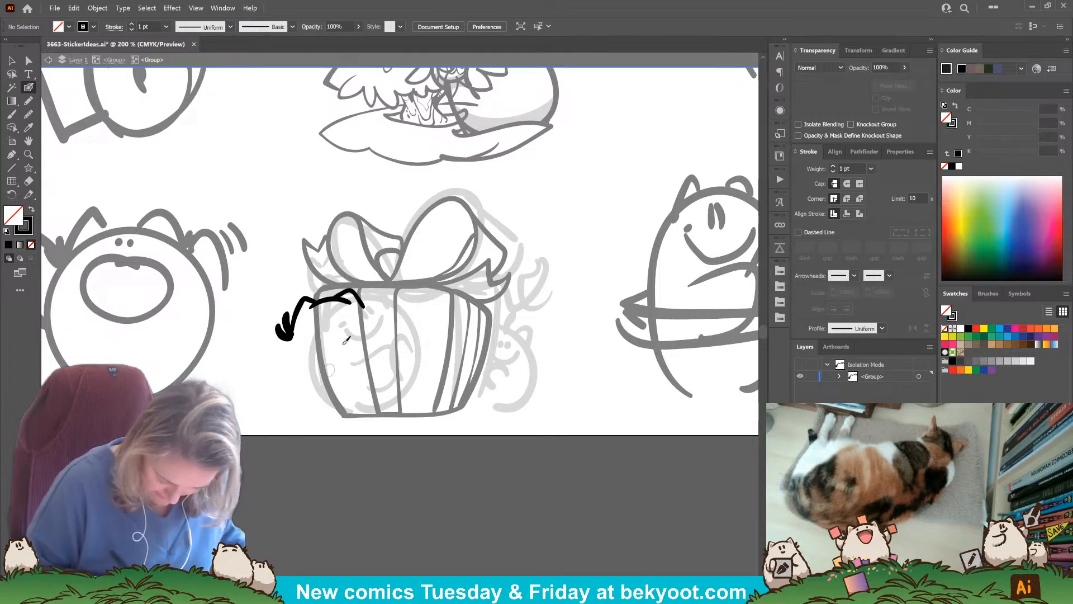
Draw the character's two eyes and an open smiling mouth below the head line, undoing the body strokes beneath them.
{"action": "mouse_move", "coordinate": [330, 308]}
{"action": "left_mouse_down"}
{"action": "mouse_move", "coordinate": [340, 313]}
{"action": "mouse_move", "coordinate": [318, 328]}
{"action": "left_mouse_up"}
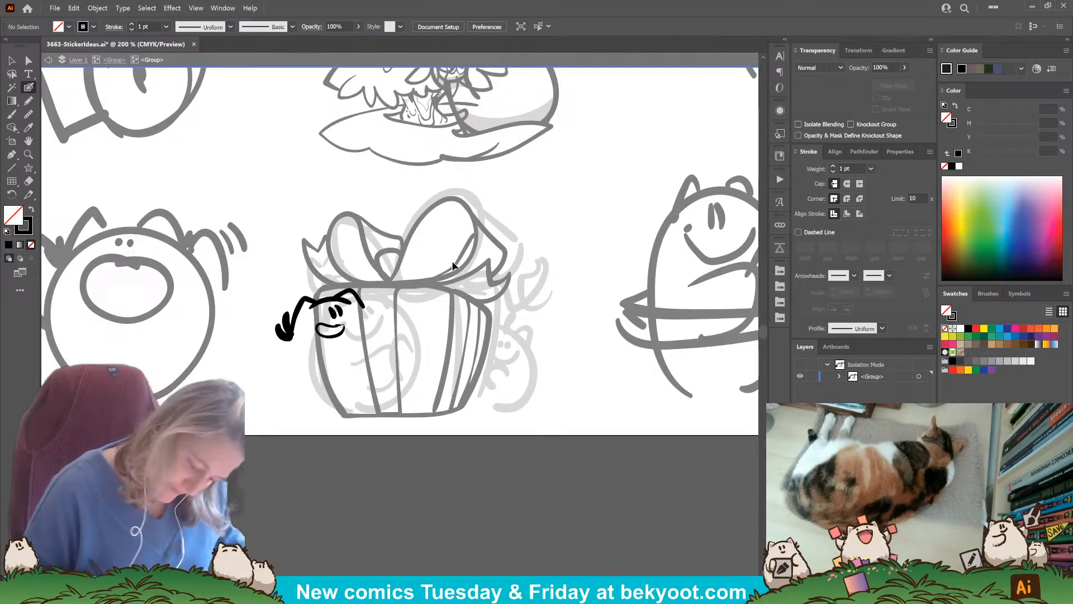
{"action": "key", "text": "ctrl+z"}
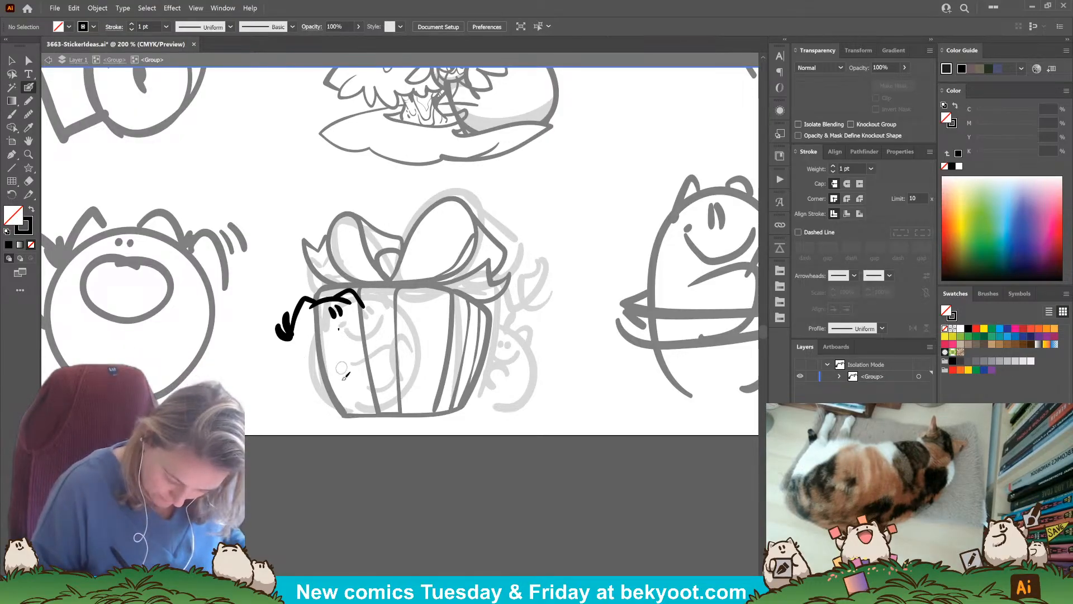
{"action": "mouse_move", "coordinate": [342, 325]}
{"action": "left_mouse_down"}
{"action": "mouse_move", "coordinate": [324, 337]}
{"action": "mouse_move", "coordinate": [346, 327]}
{"action": "mouse_move", "coordinate": [339, 365]}
{"action": "left_mouse_up"}
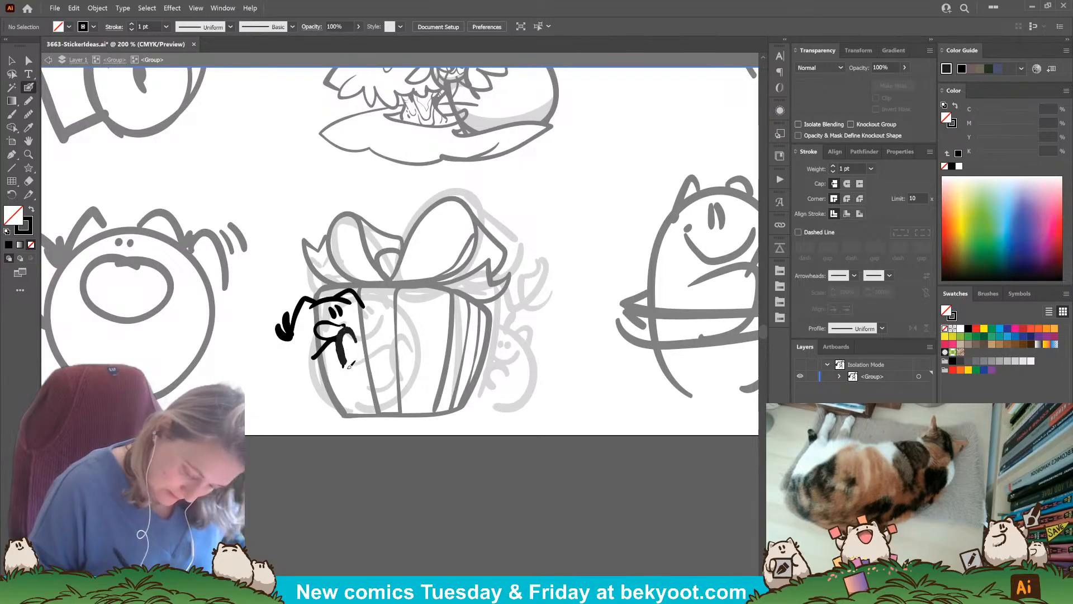
{"action": "key", "text": "ctrl+z"}
{"action": "key", "text": "ctrl+z"}
Draw a small hand at the end of the character's inner arm on the box's front face.
{"action": "key", "text": "shift+x"}
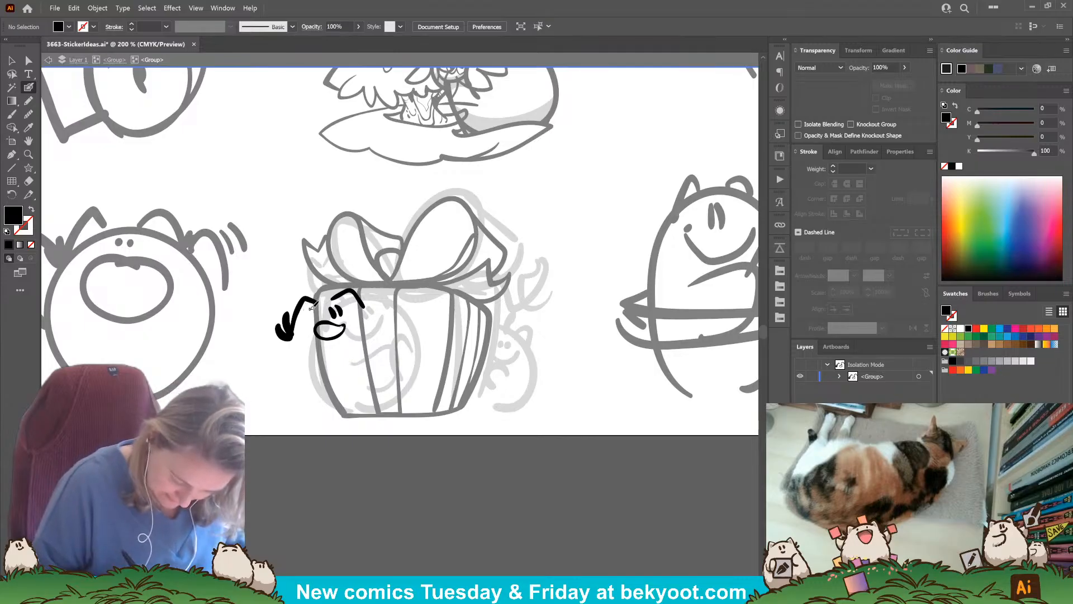
{"action": "mouse_move", "coordinate": [329, 298]}
{"action": "left_mouse_down"}
{"action": "mouse_move", "coordinate": [313, 307]}
{"action": "mouse_move", "coordinate": [373, 308]}
{"action": "left_mouse_up"}
{"action": "key", "text": "shift+x"}
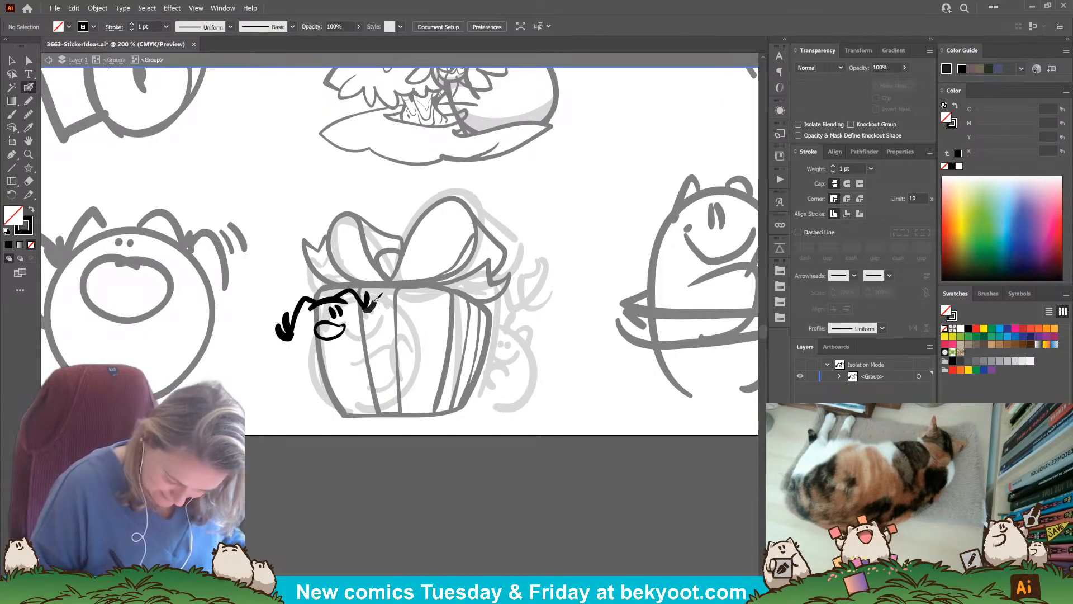
Replace the character's outer arm with a new curved stroke and nudge its hand up to meet the arm's end.
{"action": "left_click", "coordinate": [298, 314], "text": "ctrl"}
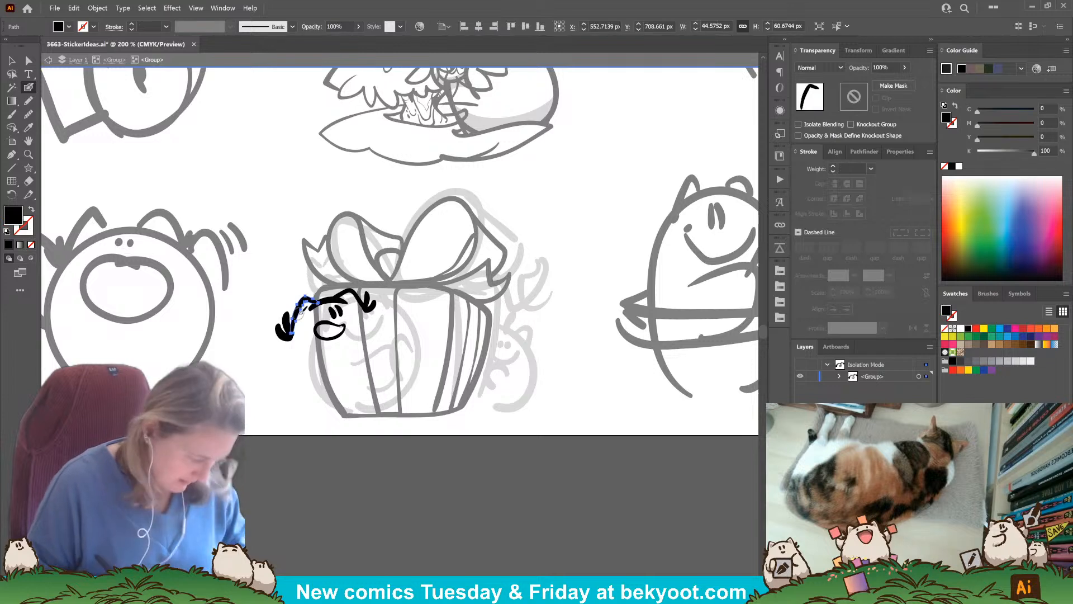
{"action": "key", "text": "Delete"}
{"action": "left_click_drag", "start_coordinate": [315, 295], "coordinate": [307, 301]}
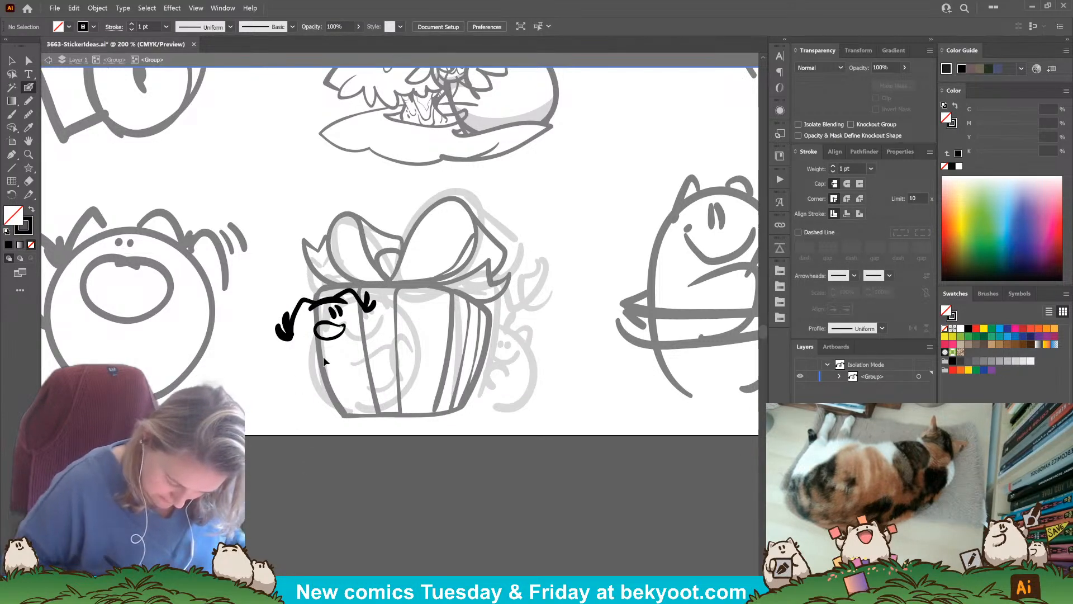
{"action": "mouse_move", "coordinate": [321, 298]}
{"action": "left_mouse_down"}
{"action": "mouse_move", "coordinate": [306, 295]}
{"action": "mouse_move", "coordinate": [288, 327]}
{"action": "left_mouse_up"}
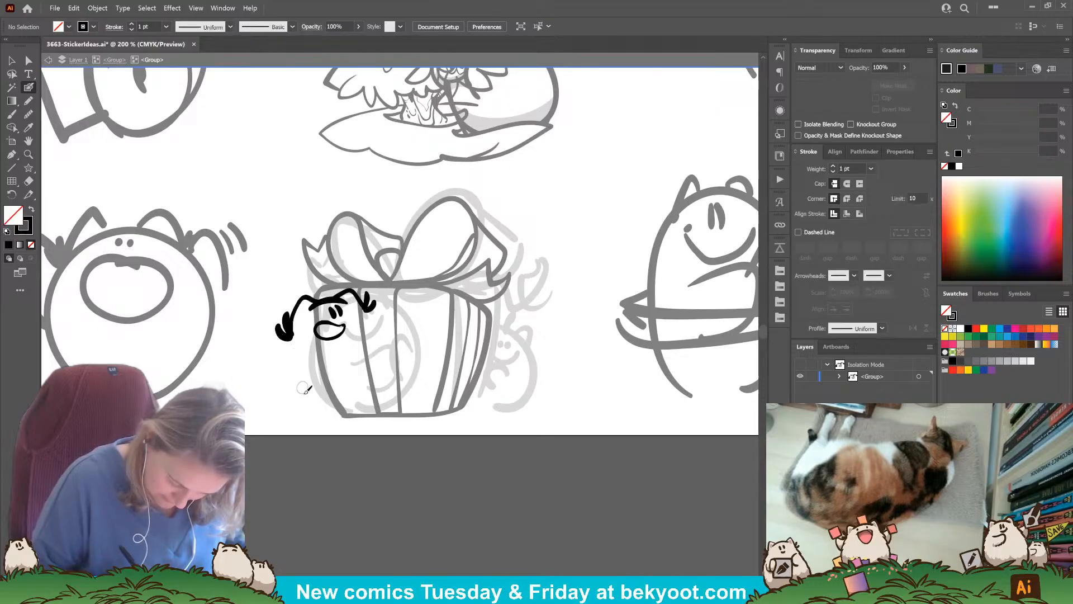
{"action": "left_click", "coordinate": [285, 329], "text": "ctrl"}
{"action": "left_click_drag", "start_coordinate": [295, 342], "coordinate": [286, 321]}
{"action": "left_click", "coordinate": [306, 384], "text": "ctrl"}
{"action": "left_click_drag", "start_coordinate": [311, 375], "coordinate": [358, 327]}
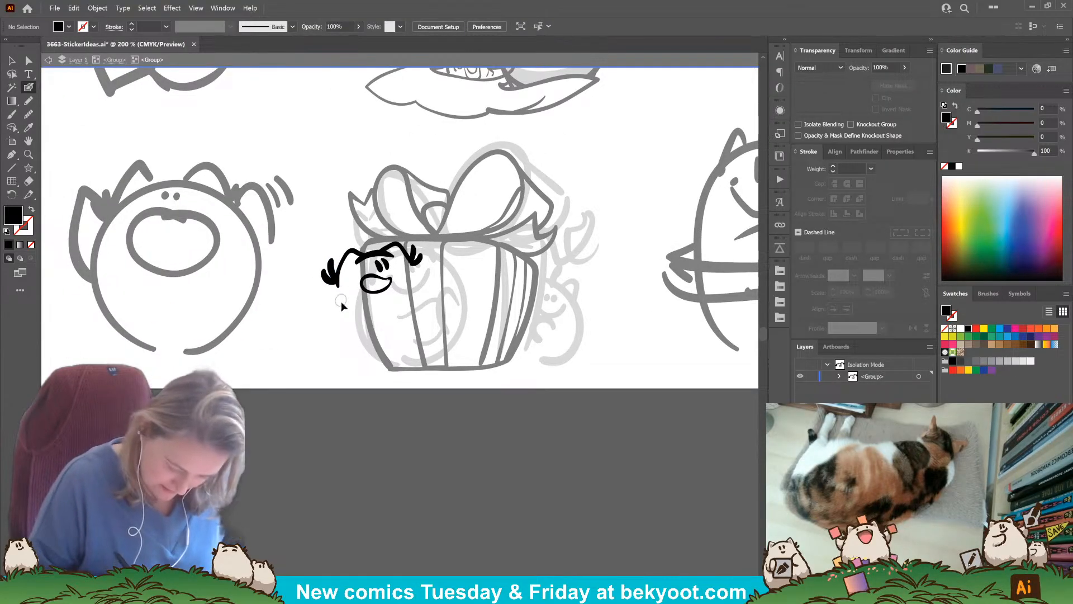
Try reshaping the outer arm and adding body side lines below both hands, then undo these strokes.
{"action": "left_click_drag", "start_coordinate": [337, 286], "coordinate": [367, 255]}
{"action": "key", "text": "ctrl+z"}
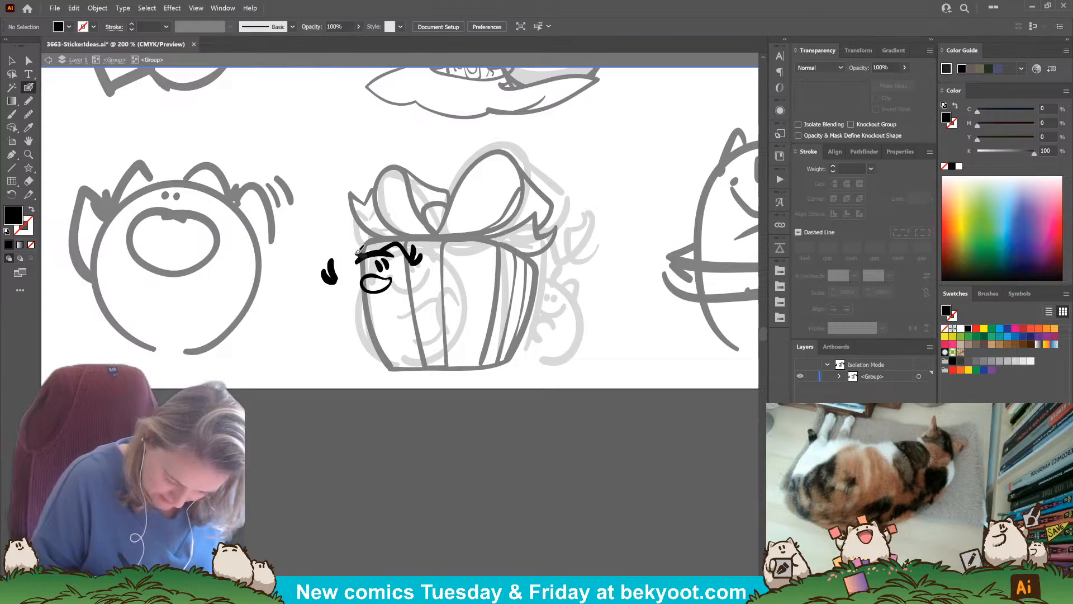
{"action": "mouse_move", "coordinate": [348, 252]}
{"action": "left_mouse_down"}
{"action": "mouse_move", "coordinate": [323, 351]}
{"action": "mouse_move", "coordinate": [385, 370]}
{"action": "mouse_move", "coordinate": [403, 362]}
{"action": "left_mouse_up"}
{"action": "key", "text": "ctrl+z"}
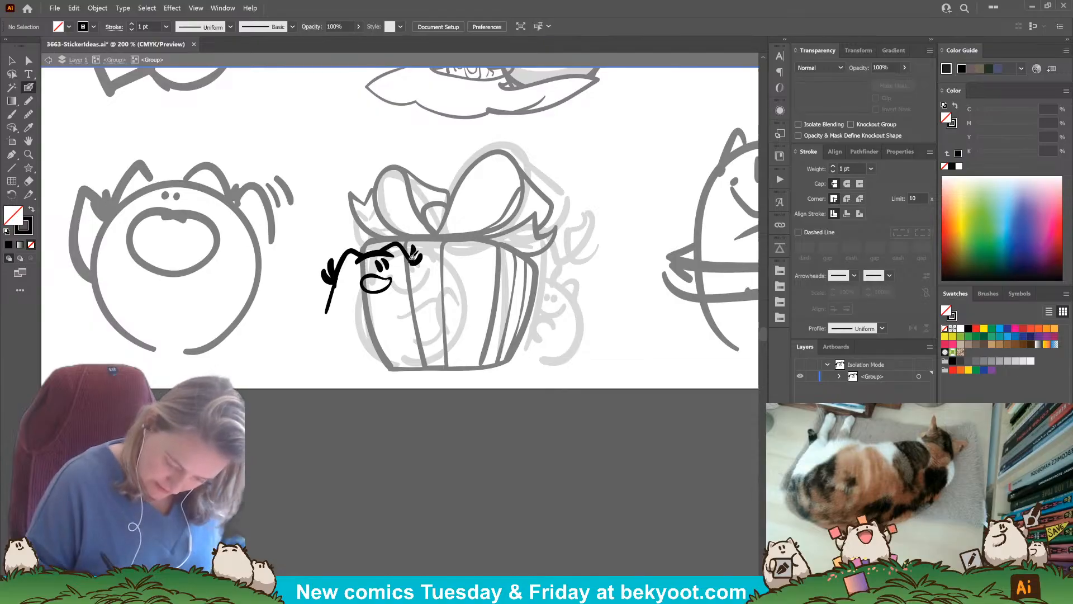
{"action": "mouse_move", "coordinate": [412, 262]}
{"action": "left_mouse_down"}
{"action": "mouse_move", "coordinate": [435, 353]}
{"action": "mouse_move", "coordinate": [341, 258]}
{"action": "left_mouse_up"}
{"action": "key", "text": "ctrl+z"}
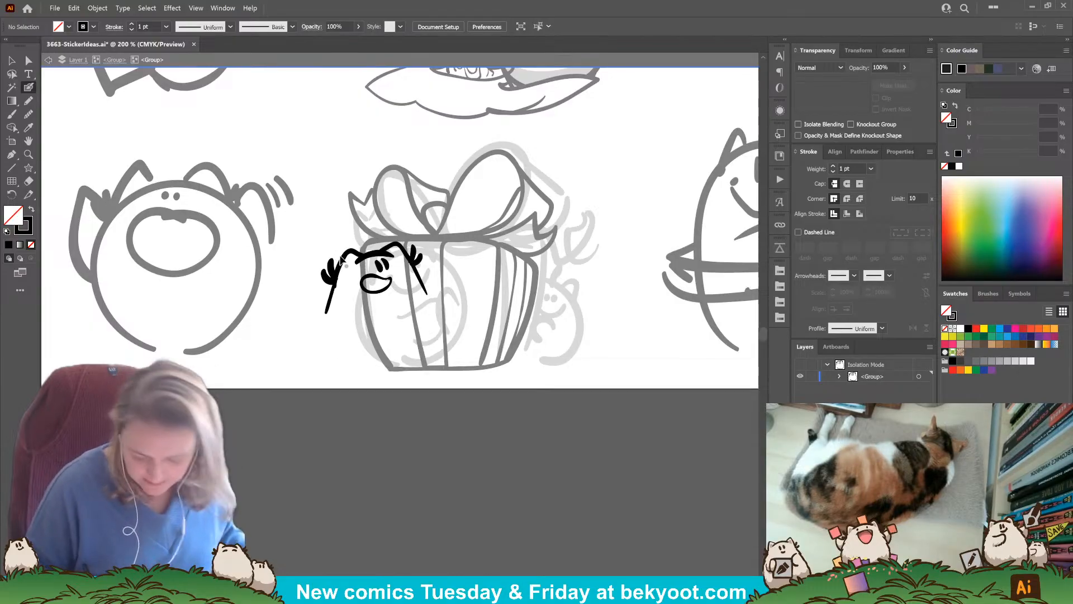
{"action": "key", "text": "ctrl+z"}
{"action": "key", "text": "ctrl+z"}
{"action": "key", "text": "ctrl+z"}
{"action": "key", "text": "ctrl+shift+z"}
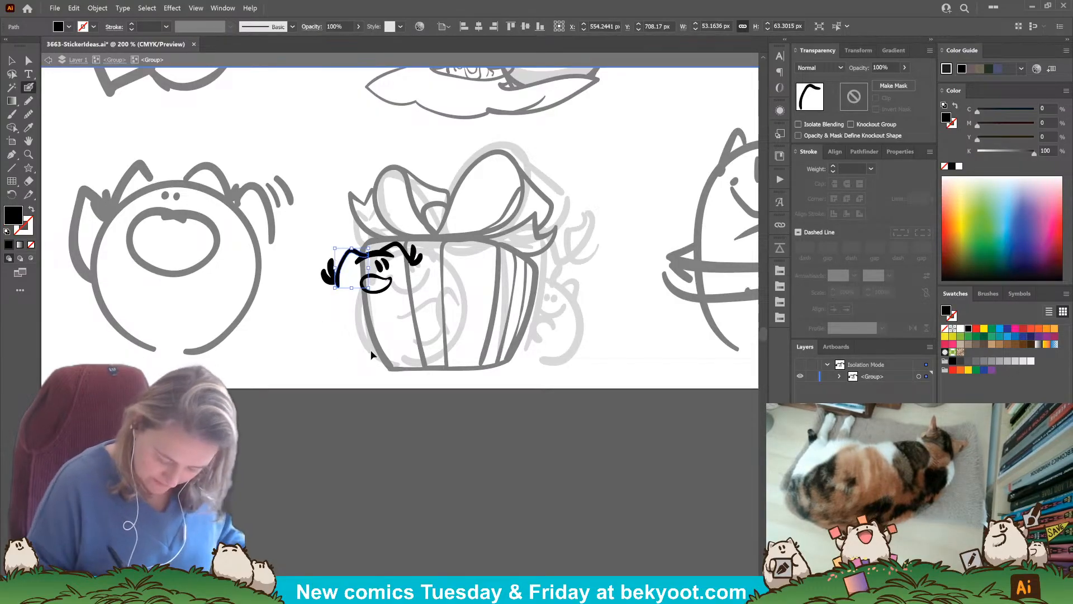
Delete the character's head line, arms and hands, keeping only the eyes and mouth.
{"action": "left_click", "coordinate": [395, 305], "text": "ctrl"}
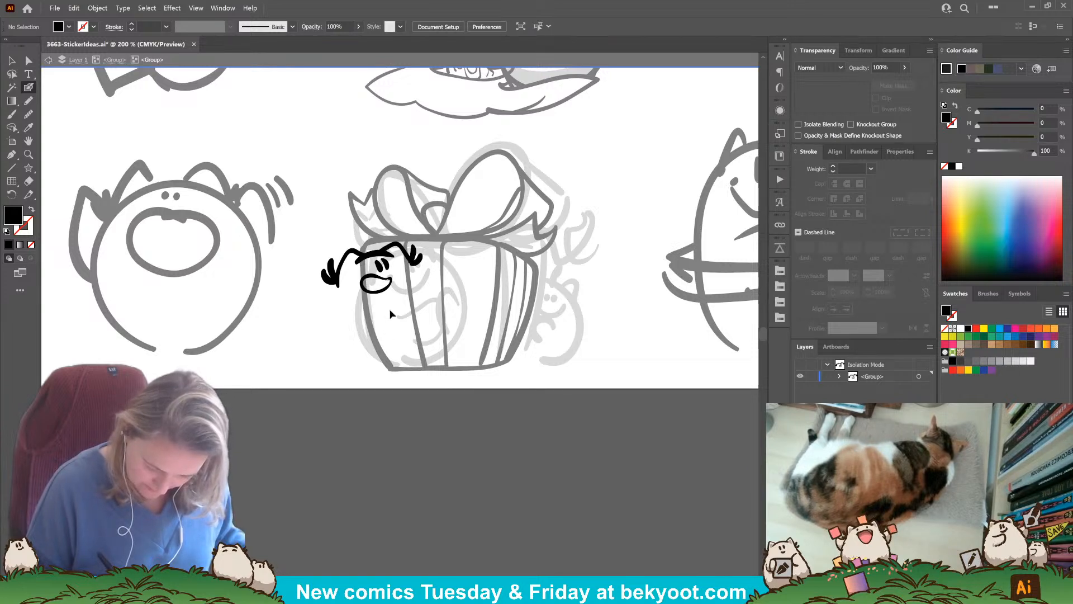
{"action": "left_click", "coordinate": [410, 256], "text": "ctrl"}
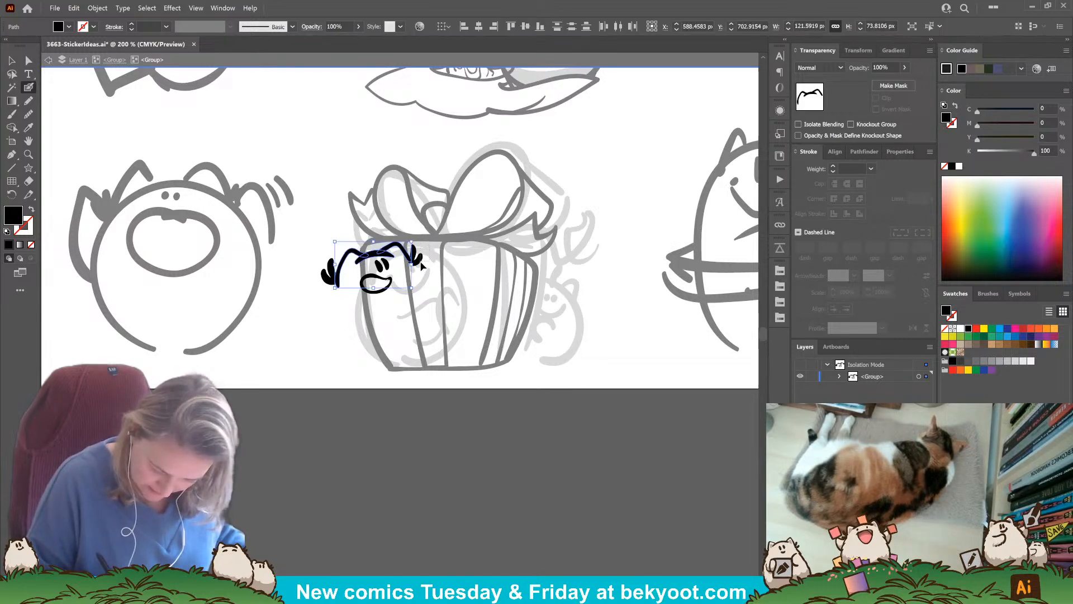
{"action": "left_click_drag", "start_coordinate": [415, 268], "coordinate": [411, 284]}
{"action": "left_click_drag", "start_coordinate": [318, 258], "coordinate": [336, 306]}
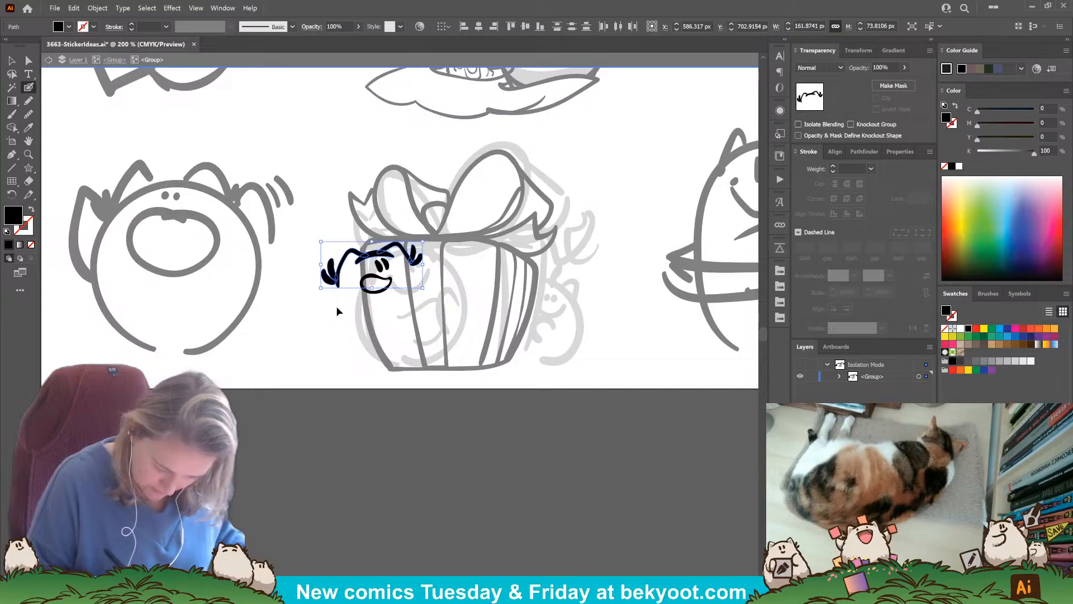
{"action": "key", "text": "Delete"}
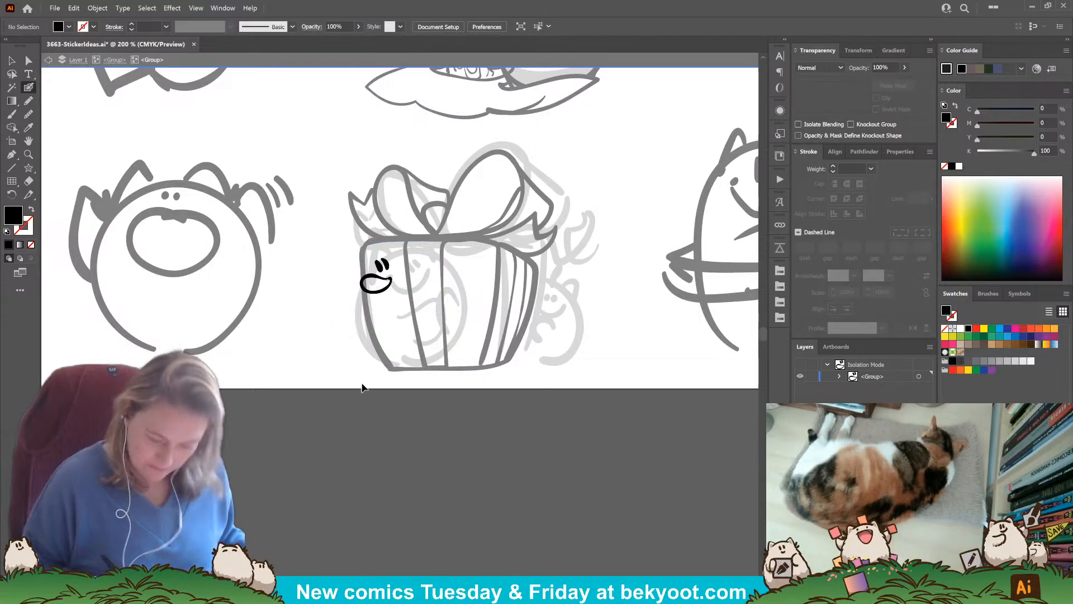
Shift the eyes and mouth toward the box's ribbon and draw a new head top with a bent arm on each side.
{"action": "mouse_move", "coordinate": [394, 256]}
{"action": "left_mouse_down"}
{"action": "mouse_move", "coordinate": [357, 301]}
{"action": "mouse_move", "coordinate": [403, 280]}
{"action": "left_mouse_up"}
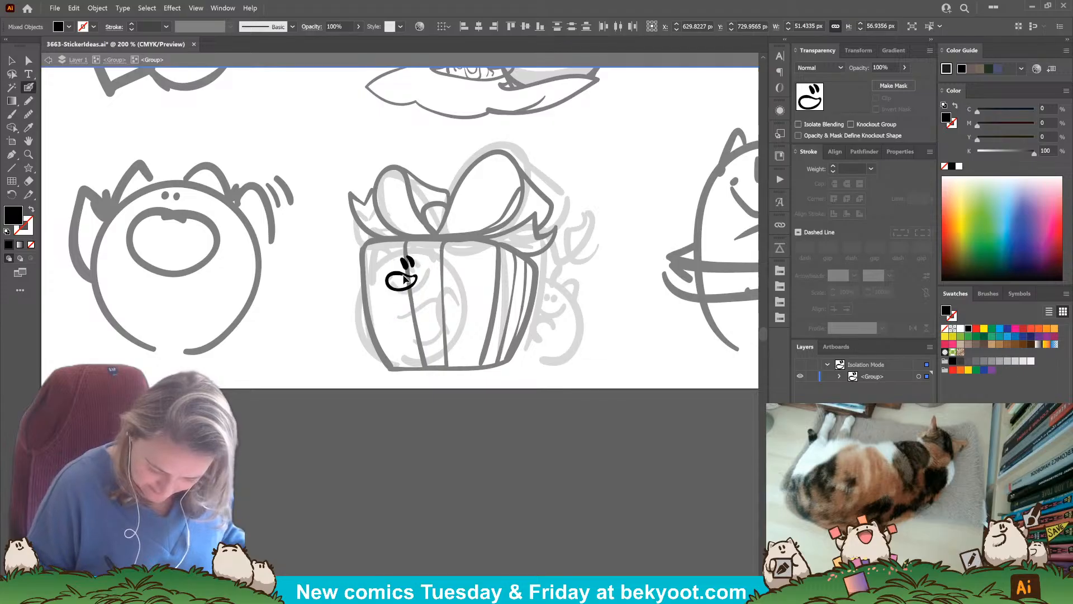
{"action": "left_click", "coordinate": [382, 377], "text": "ctrl"}
{"action": "left_click_drag", "start_coordinate": [386, 255], "coordinate": [420, 246]}
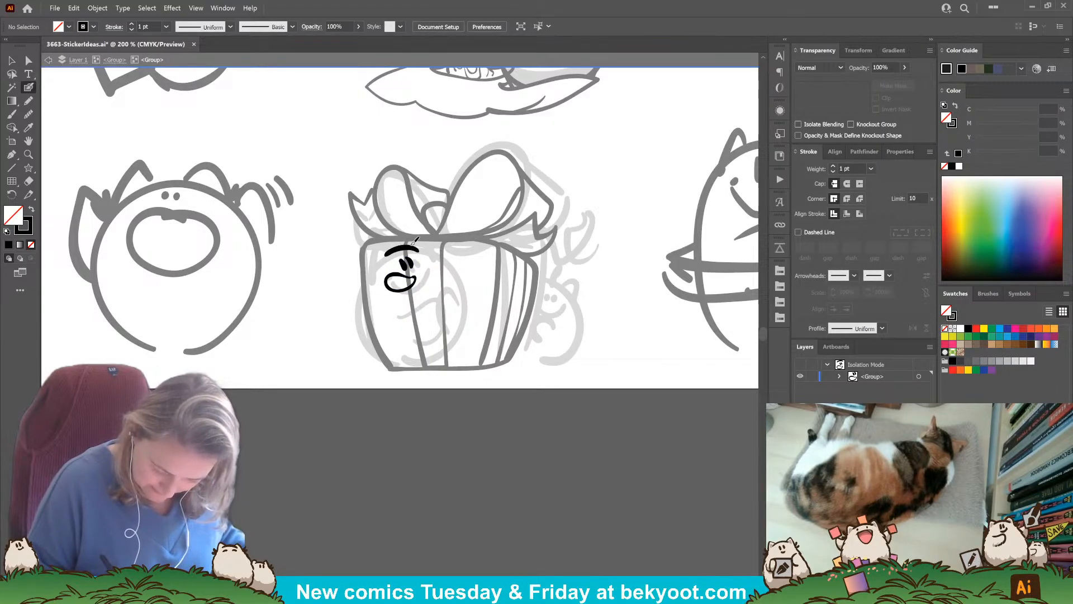
{"action": "mouse_move", "coordinate": [423, 234]}
{"action": "left_mouse_down"}
{"action": "mouse_move", "coordinate": [439, 261]}
{"action": "mouse_move", "coordinate": [416, 236]}
{"action": "mouse_move", "coordinate": [424, 228]}
{"action": "mouse_move", "coordinate": [441, 250]}
{"action": "mouse_move", "coordinate": [422, 233]}
{"action": "mouse_move", "coordinate": [440, 244]}
{"action": "mouse_move", "coordinate": [380, 241]}
{"action": "mouse_move", "coordinate": [364, 278]}
{"action": "left_mouse_up"}
{"action": "key", "text": "ctrl+z"}
{"action": "key", "text": "ctrl+z"}
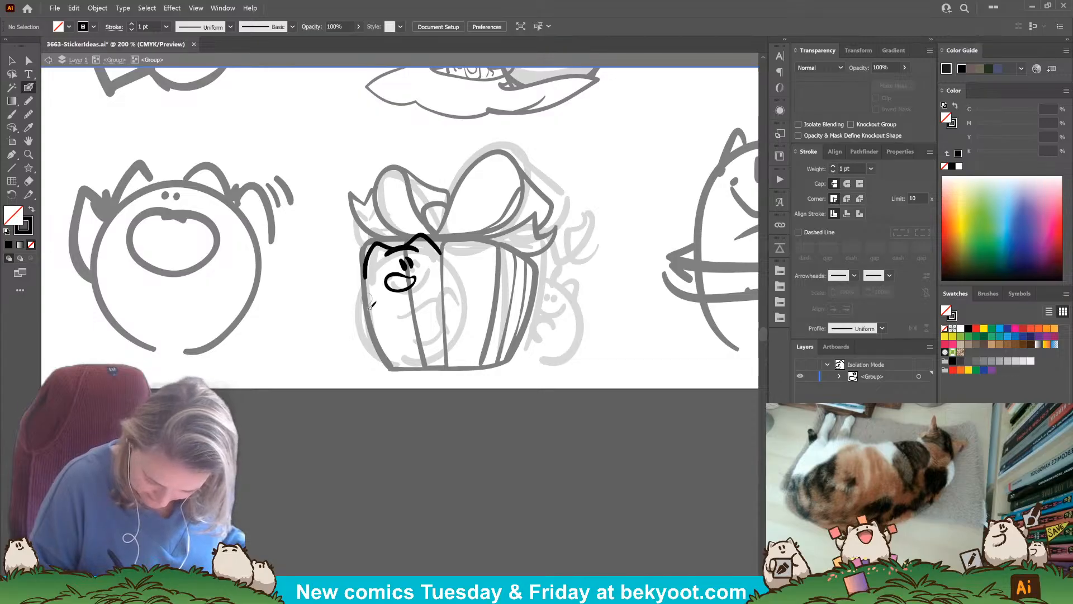
Set the eyes and mouth aside beyond the bow, and draw both hands and a rounded body reaching the box's base, redrawing the lower curve.
{"action": "left_click_drag", "start_coordinate": [423, 307], "coordinate": [327, 168]}
{"action": "mouse_move", "coordinate": [365, 278]}
{"action": "left_mouse_down"}
{"action": "mouse_move", "coordinate": [356, 262]}
{"action": "mouse_move", "coordinate": [347, 279]}
{"action": "mouse_move", "coordinate": [359, 304]}
{"action": "mouse_move", "coordinate": [356, 348]}
{"action": "mouse_move", "coordinate": [381, 370]}
{"action": "left_mouse_up"}
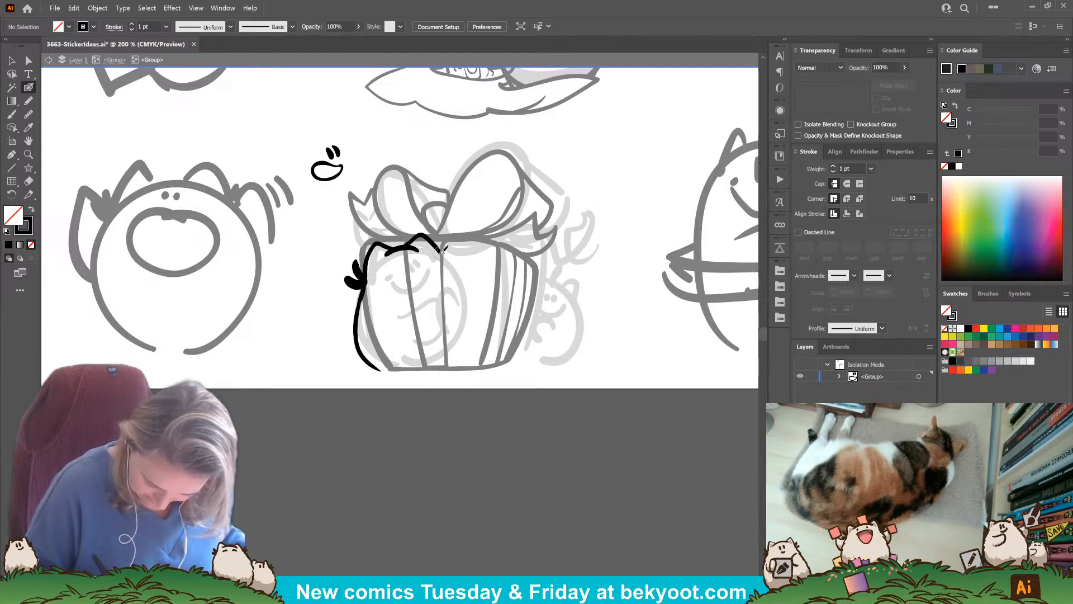
{"action": "mouse_move", "coordinate": [441, 253]}
{"action": "left_mouse_down"}
{"action": "mouse_move", "coordinate": [443, 239]}
{"action": "mouse_move", "coordinate": [454, 247]}
{"action": "mouse_move", "coordinate": [464, 314]}
{"action": "mouse_move", "coordinate": [452, 358]}
{"action": "mouse_move", "coordinate": [394, 374]}
{"action": "mouse_move", "coordinate": [375, 366]}
{"action": "left_mouse_up"}
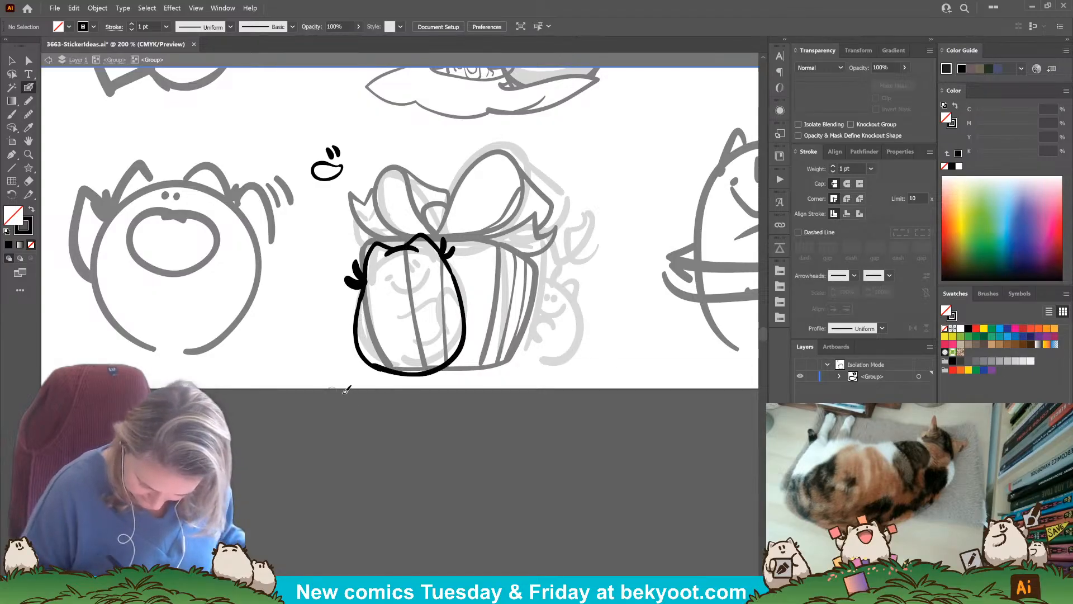
{"action": "key", "text": "ctrl+z"}
{"action": "mouse_move", "coordinate": [446, 258]}
{"action": "left_mouse_down"}
{"action": "mouse_move", "coordinate": [467, 327]}
{"action": "mouse_move", "coordinate": [450, 362]}
{"action": "mouse_move", "coordinate": [409, 373]}
{"action": "left_mouse_up"}
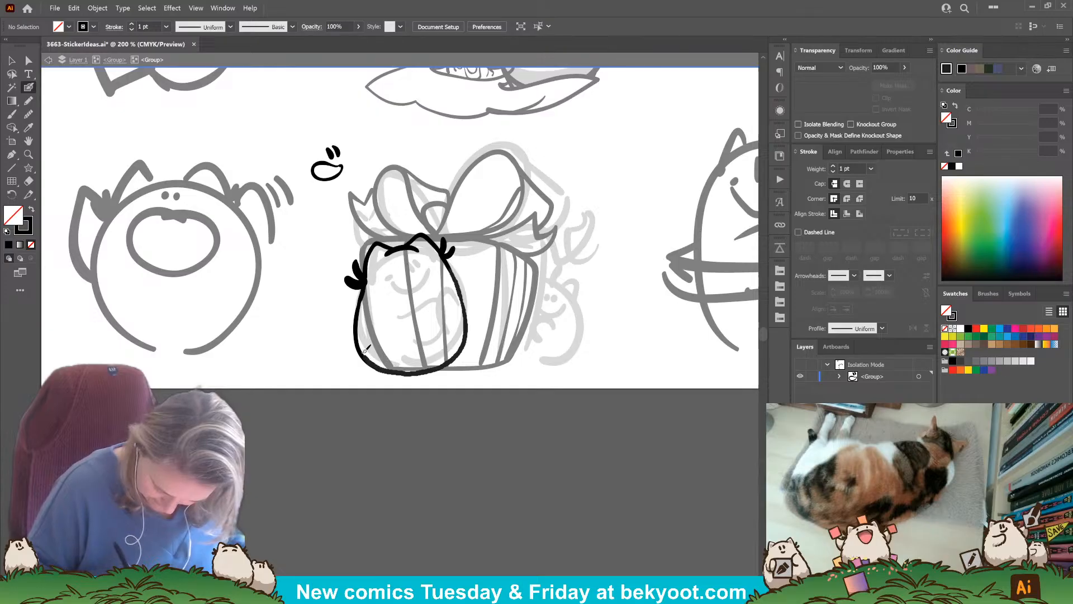
{"action": "key", "text": "ctrl+z"}
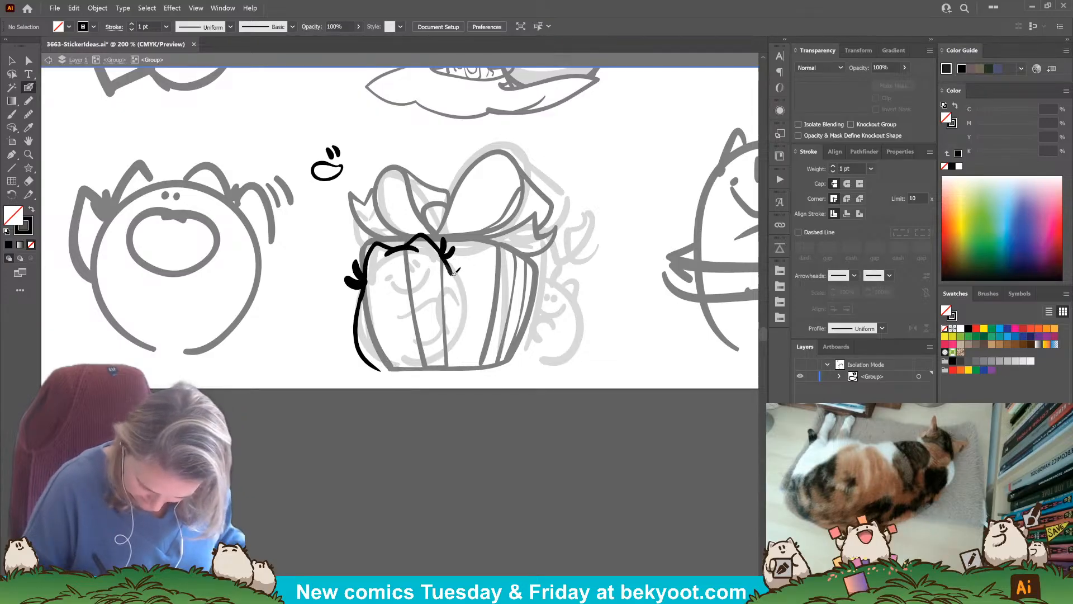
{"action": "mouse_move", "coordinate": [453, 272]}
{"action": "left_mouse_down"}
{"action": "mouse_move", "coordinate": [467, 312]}
{"action": "mouse_move", "coordinate": [456, 360]}
{"action": "mouse_move", "coordinate": [380, 366]}
{"action": "mouse_move", "coordinate": [355, 318]}
{"action": "left_mouse_up"}
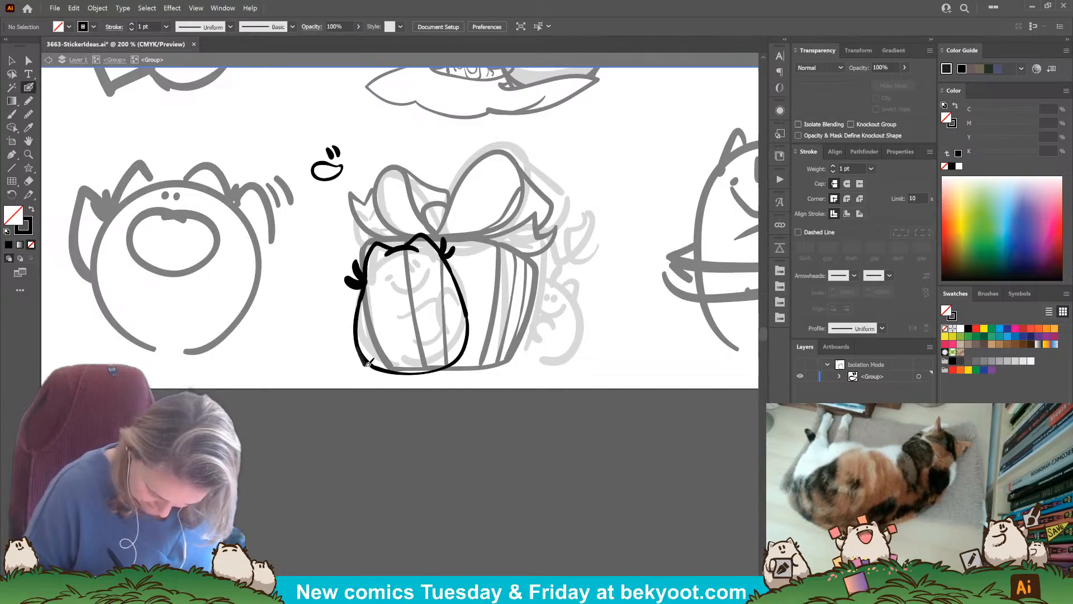
{"action": "mouse_move", "coordinate": [368, 363]}
{"action": "left_mouse_down"}
{"action": "mouse_move", "coordinate": [448, 369]}
{"action": "mouse_move", "coordinate": [462, 357]}
{"action": "left_mouse_up"}
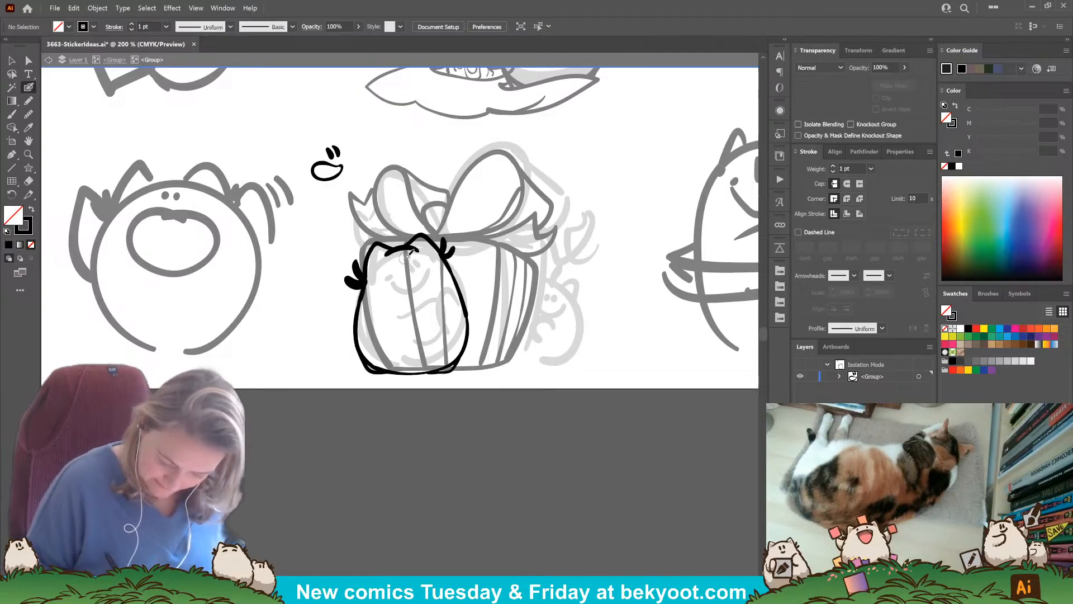
Draw the character's eyes and a small smile below the head line, plus short folded limb strokes in the middle of the body.
{"action": "left_click_drag", "start_coordinate": [412, 250], "coordinate": [413, 264]}
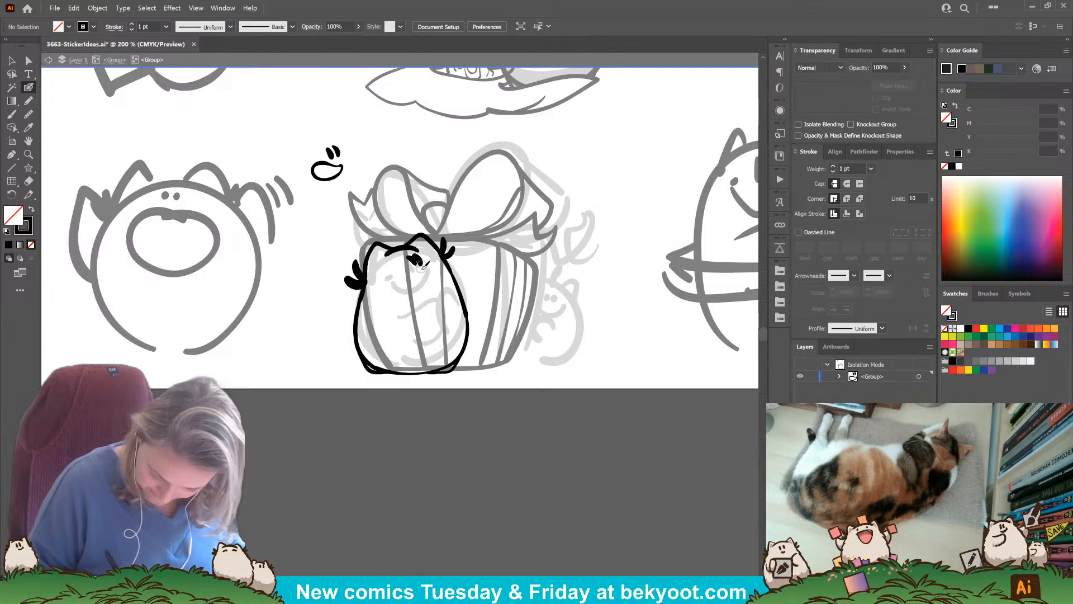
{"action": "left_click_drag", "start_coordinate": [400, 257], "coordinate": [416, 263]}
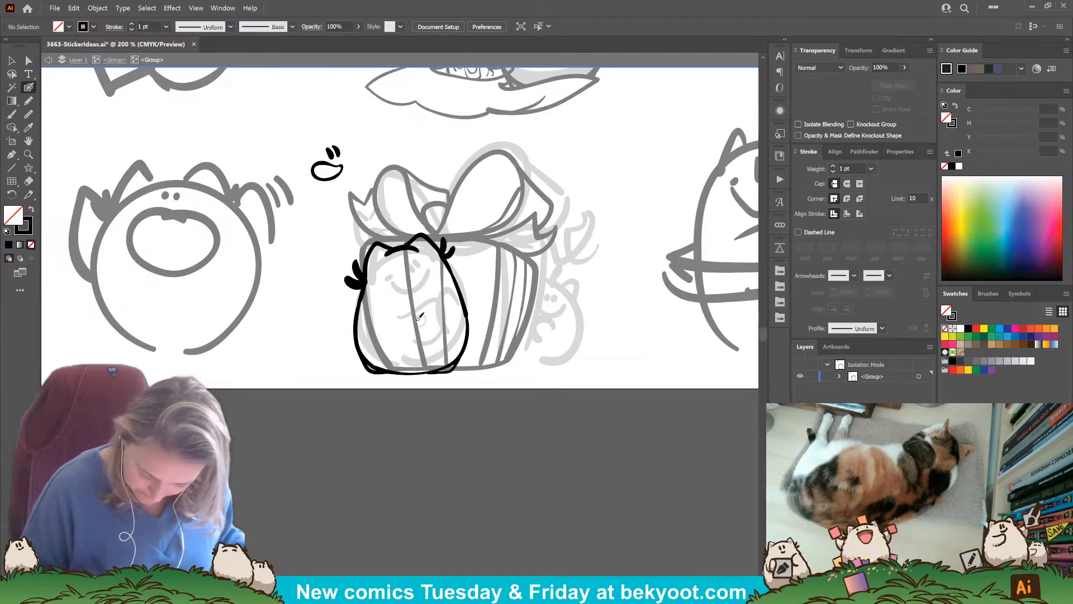
{"action": "left_click_drag", "start_coordinate": [423, 292], "coordinate": [419, 335]}
{"action": "mouse_move", "coordinate": [441, 296]}
{"action": "left_mouse_down"}
{"action": "mouse_move", "coordinate": [419, 297]}
{"action": "mouse_move", "coordinate": [436, 335]}
{"action": "left_mouse_up"}
{"action": "mouse_move", "coordinate": [402, 257]}
{"action": "left_mouse_down"}
{"action": "mouse_move", "coordinate": [415, 260]}
{"action": "mouse_move", "coordinate": [409, 287]}
{"action": "mouse_move", "coordinate": [423, 276]}
{"action": "left_mouse_up"}
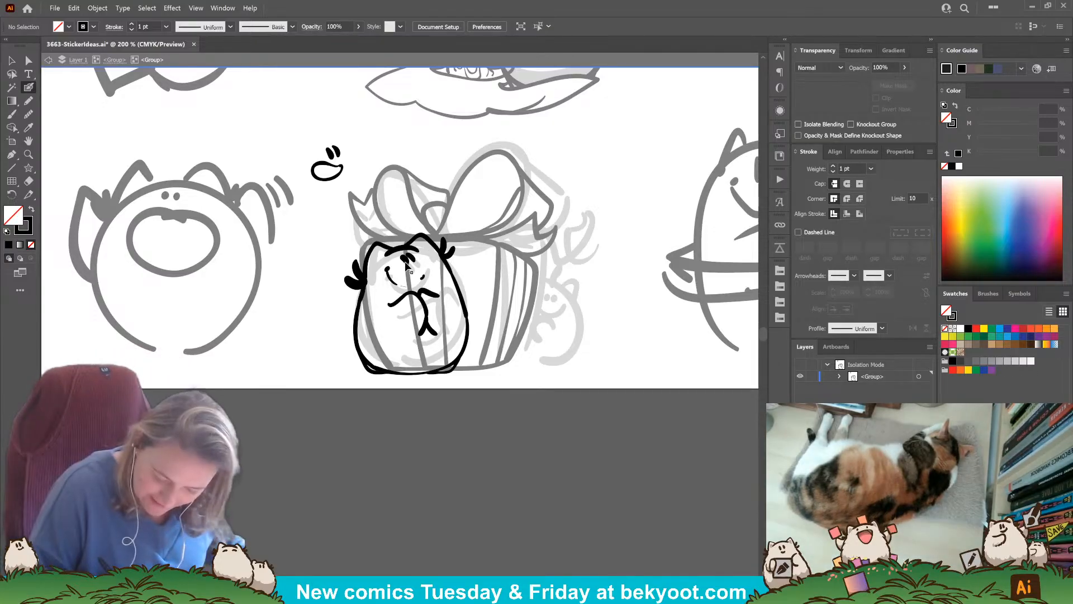
Delete the character's eyes and redraw them as two short strokes just below the head line.
{"action": "left_click_drag", "start_coordinate": [406, 264], "coordinate": [407, 261]}
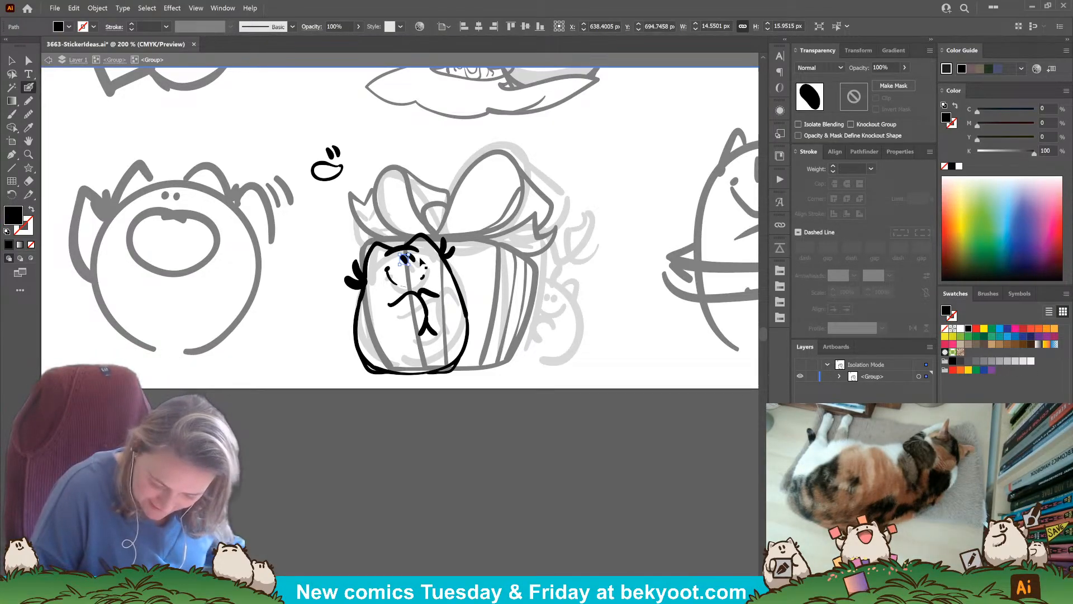
{"action": "left_click", "coordinate": [434, 301], "text": "ctrl"}
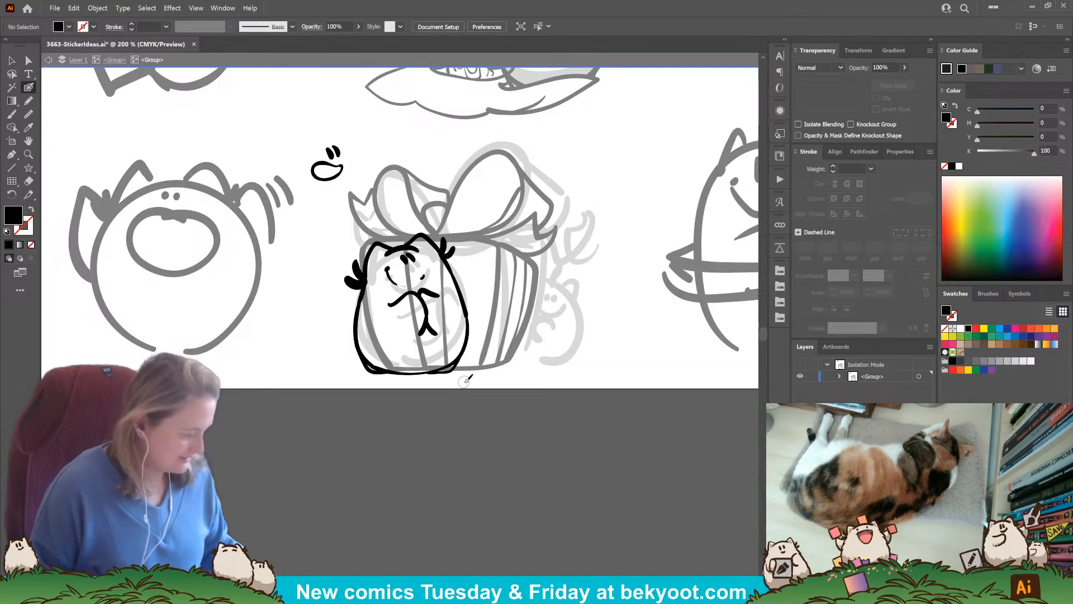
{"action": "left_click", "coordinate": [408, 259], "text": "ctrl"}
{"action": "key", "text": "Delete"}
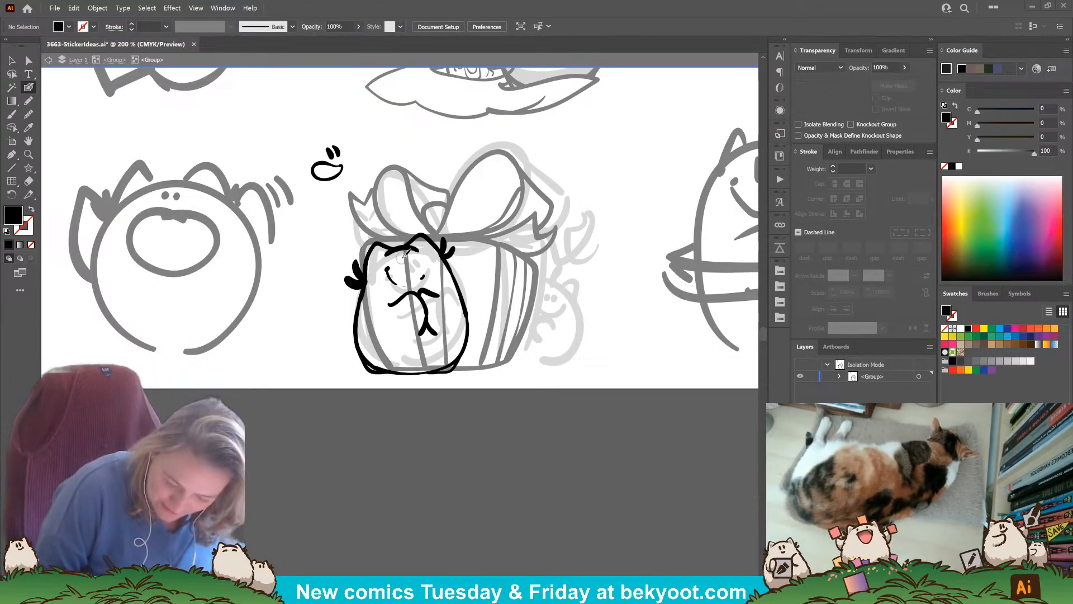
{"action": "left_click_drag", "start_coordinate": [403, 257], "coordinate": [413, 263]}
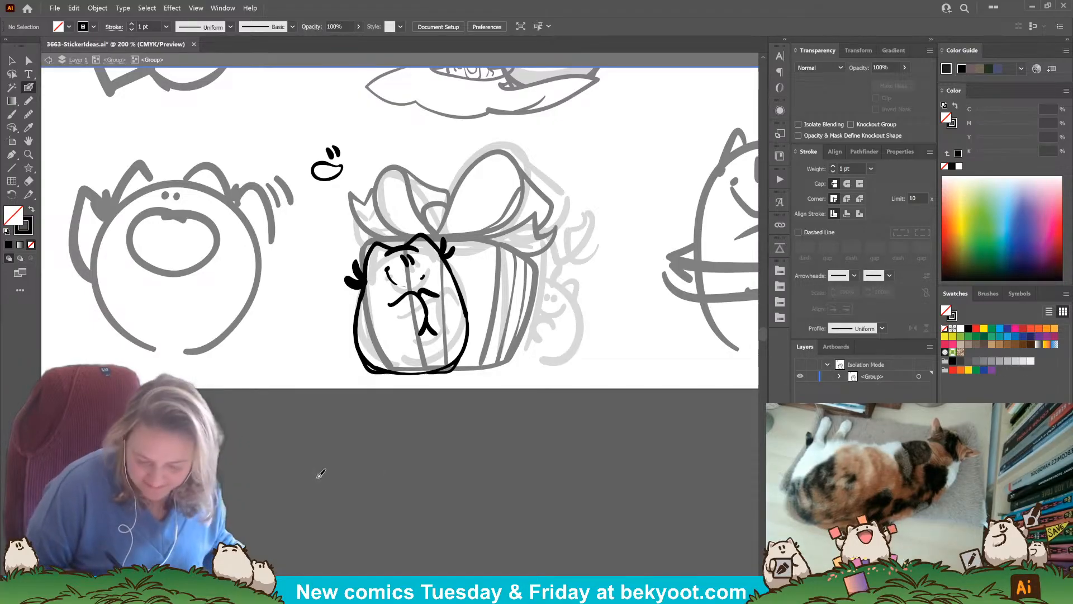
Shade inside the front character's head top and along its lower body edge with black Pencil fills at 30% opacity.
{"action": "key", "text": "shift+x"}
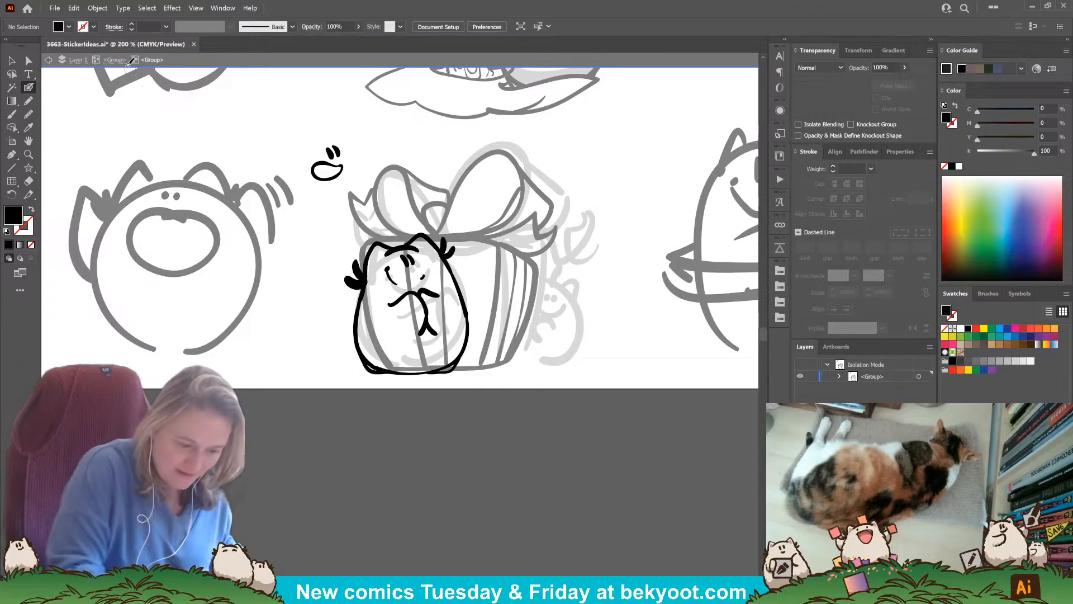
{"action": "left_click", "coordinate": [28, 101]}
{"action": "left_click", "coordinate": [880, 72]}
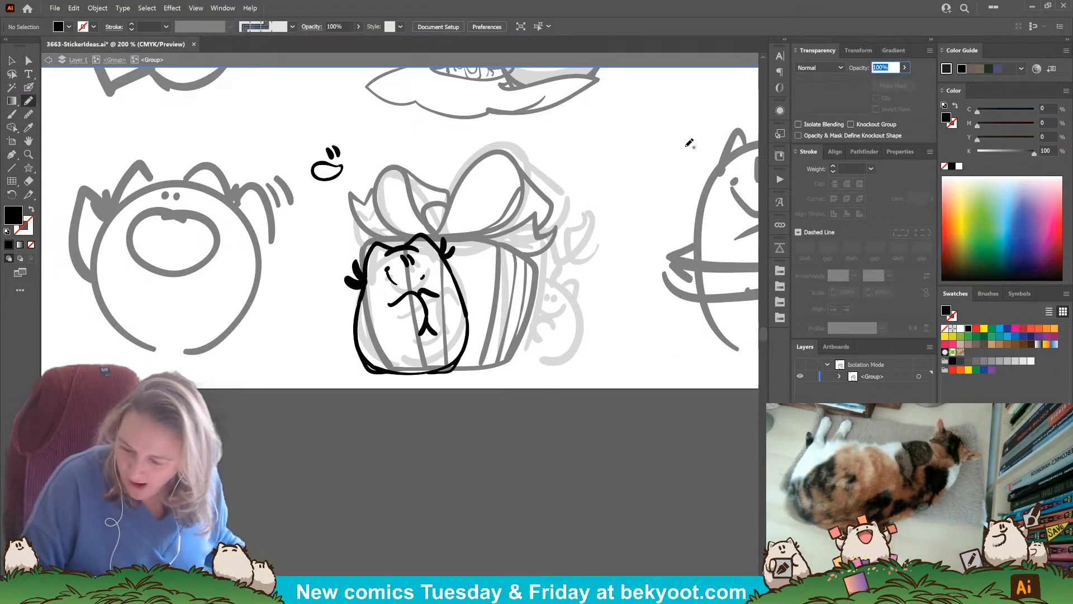
{"action": "type", "text": "30"}
{"action": "key", "text": "Return"}
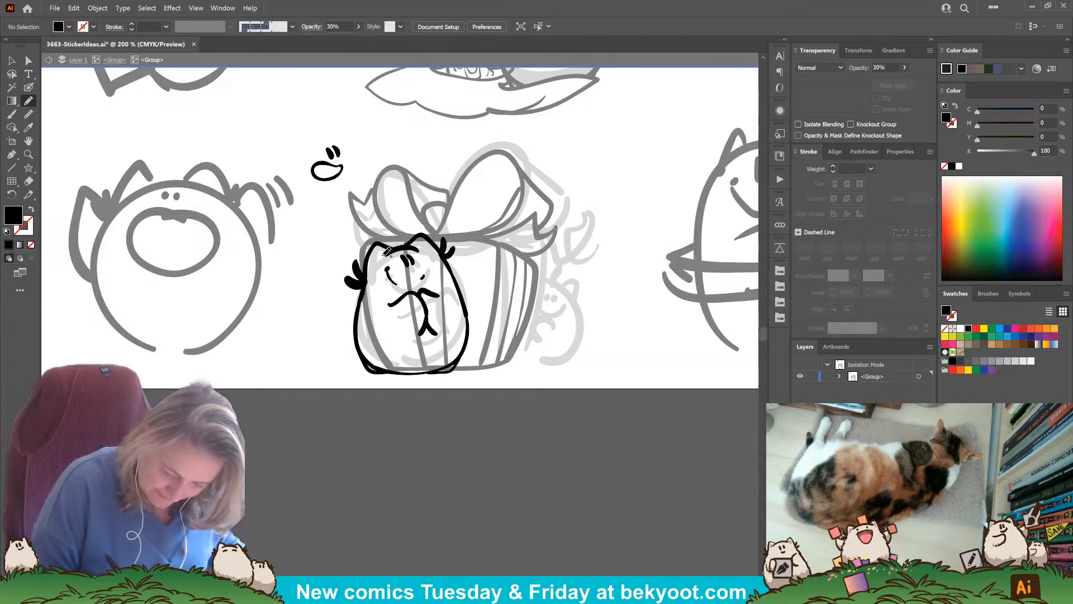
{"action": "left_click_drag", "start_coordinate": [379, 258], "coordinate": [415, 250]}
{"action": "left_click_drag", "start_coordinate": [364, 321], "coordinate": [382, 342]}
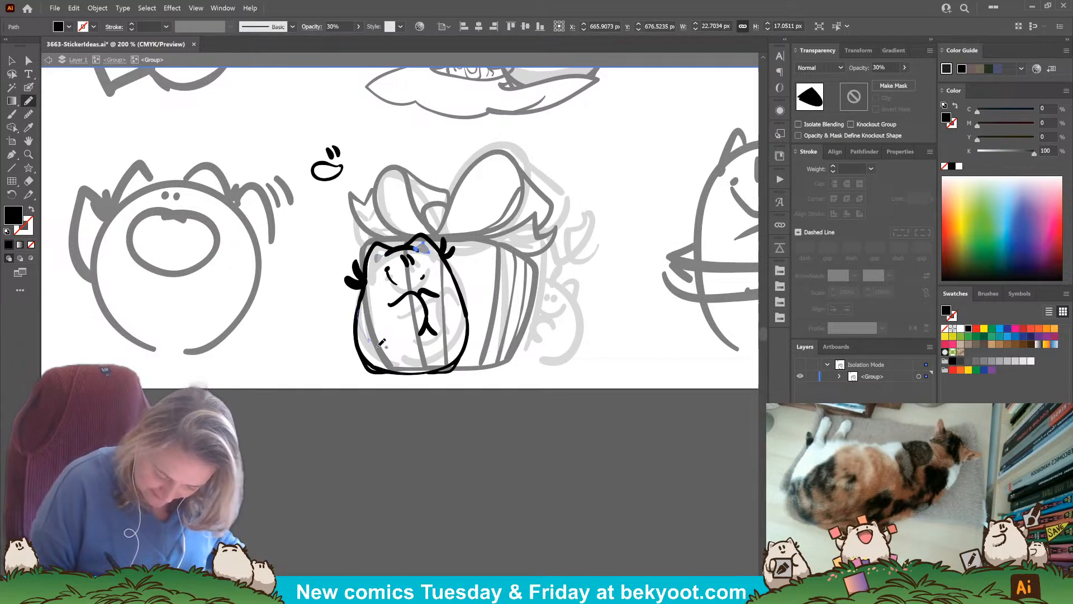
{"action": "left_click_drag", "start_coordinate": [466, 317], "coordinate": [469, 331]}
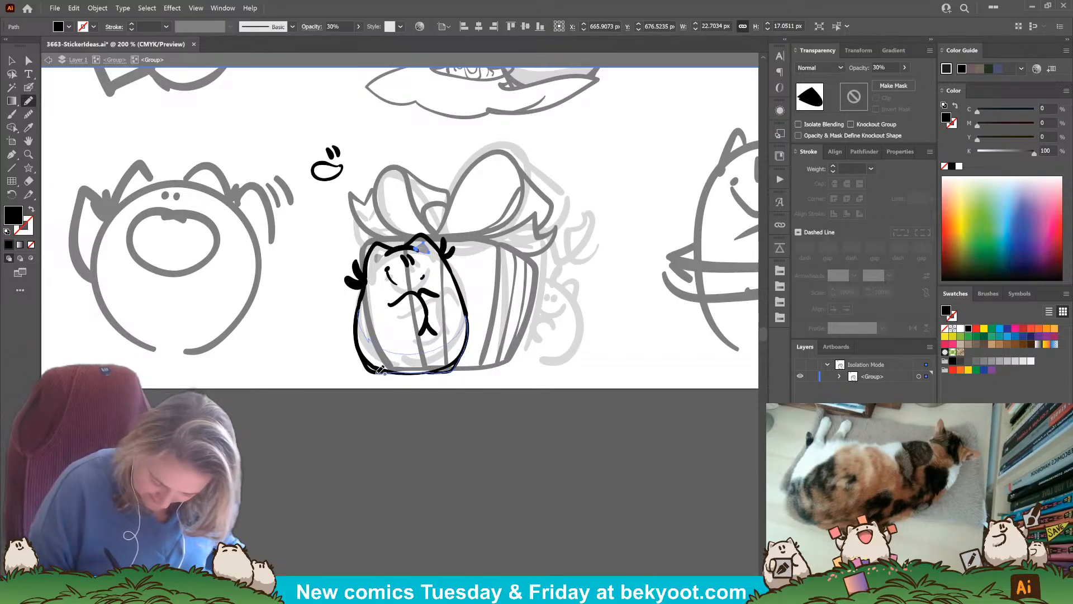
{"action": "mouse_move", "coordinate": [382, 371]}
{"action": "left_mouse_down"}
{"action": "mouse_move", "coordinate": [365, 355]}
{"action": "mouse_move", "coordinate": [358, 313]}
{"action": "left_mouse_up"}
{"action": "left_click", "coordinate": [377, 403], "text": "ctrl"}
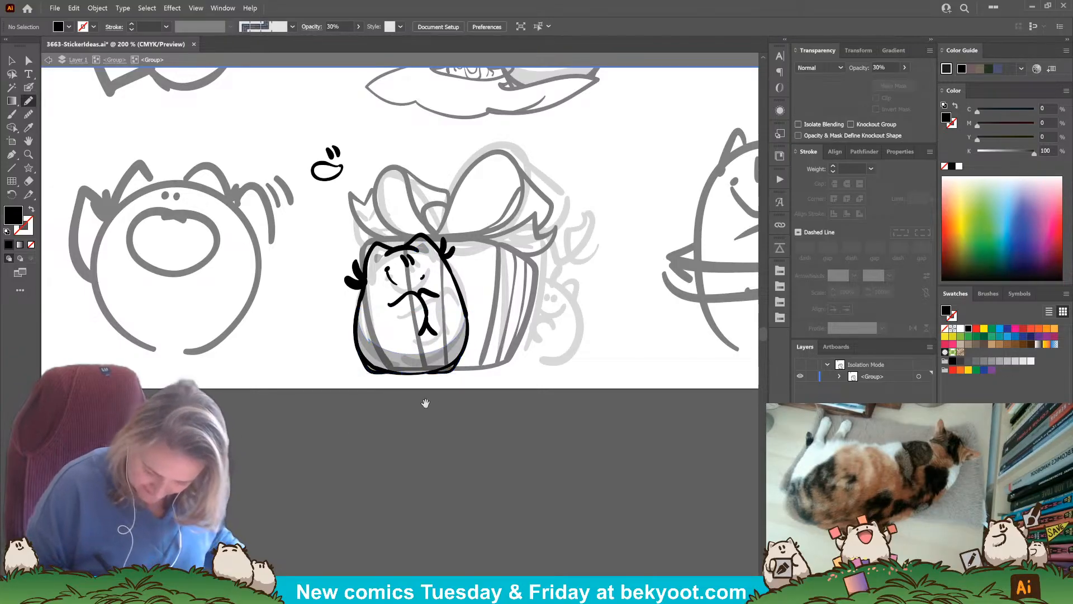
Return to the parent group and brush a second, smaller character's head top, bent arm and hand beside the box at 100% opacity.
{"action": "left_click_drag", "start_coordinate": [426, 403], "coordinate": [412, 408]}
{"action": "left_click", "coordinate": [114, 59]}
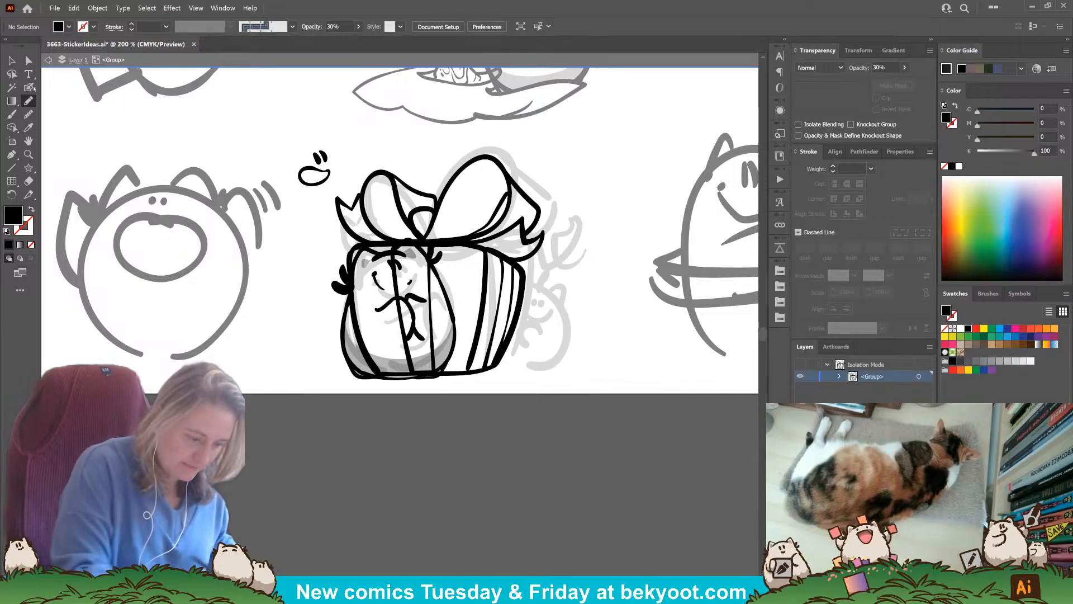
{"action": "left_click", "coordinate": [29, 87]}
{"action": "left_click_drag", "start_coordinate": [417, 388], "coordinate": [385, 395]}
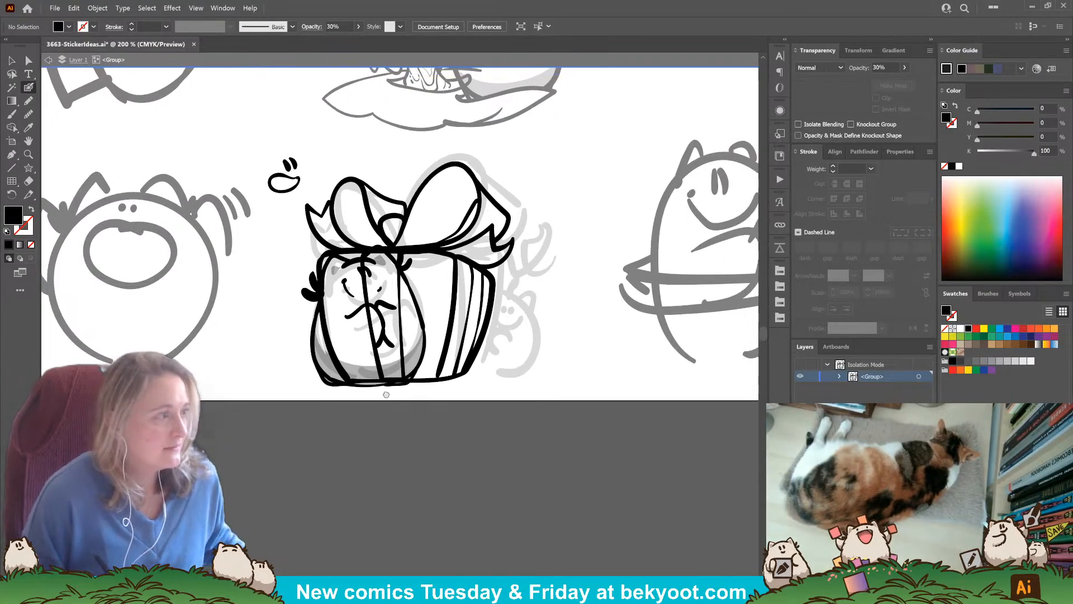
{"action": "left_click_drag", "start_coordinate": [466, 302], "coordinate": [480, 303]}
{"action": "key", "text": "ctrl+z"}
{"action": "left_click", "coordinate": [462, 313], "text": "ctrl"}
{"action": "left_click", "coordinate": [475, 289], "text": "ctrl"}
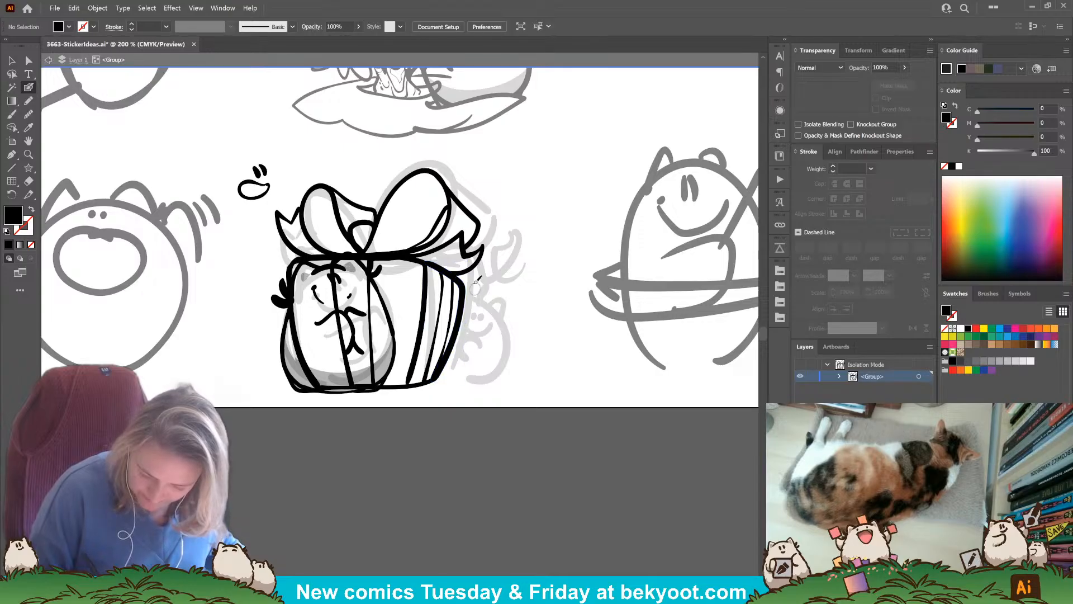
{"action": "key", "text": "shift+x"}
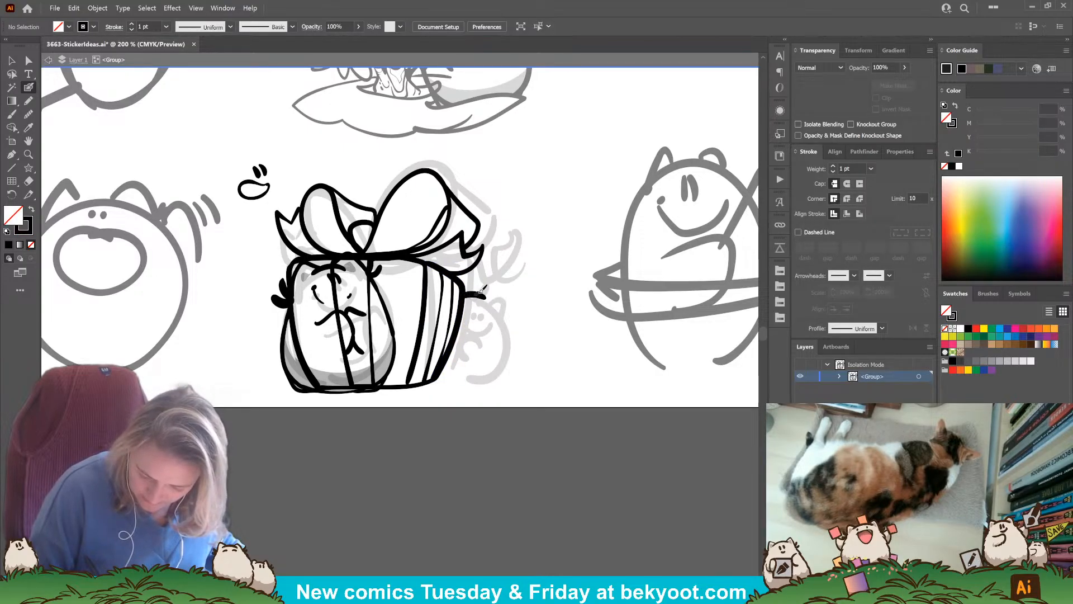
{"action": "left_click_drag", "start_coordinate": [500, 305], "coordinate": [506, 304]}
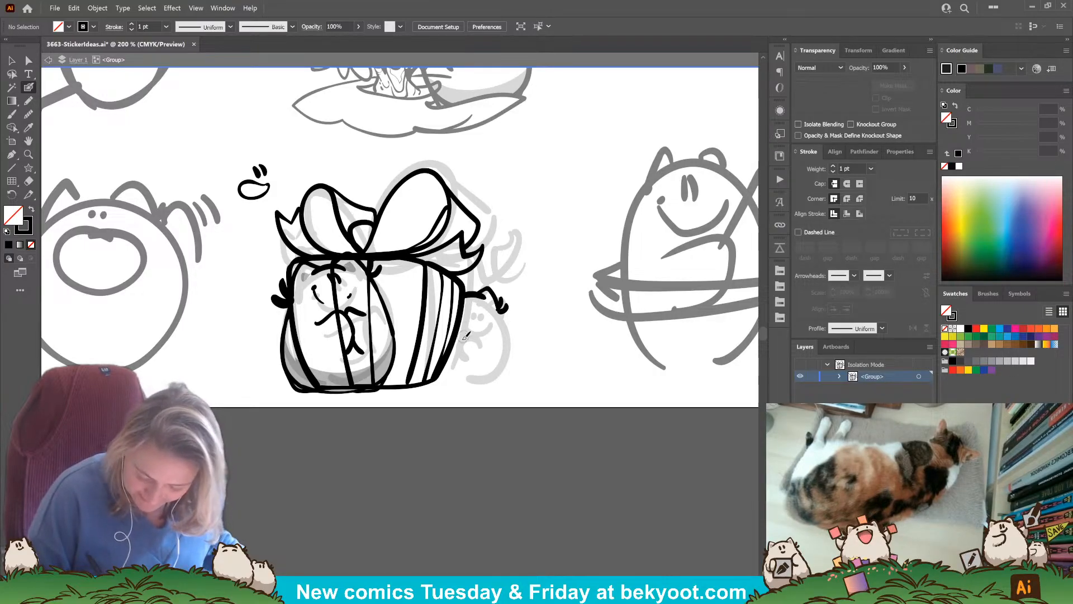
Draw two dot eyes, a small smile and a short arm for the smaller character beside the box.
{"action": "left_click_drag", "start_coordinate": [472, 315], "coordinate": [485, 321]}
{"action": "mouse_move", "coordinate": [481, 317]}
{"action": "left_mouse_down"}
{"action": "mouse_move", "coordinate": [462, 375]}
{"action": "mouse_move", "coordinate": [470, 336]}
{"action": "mouse_move", "coordinate": [452, 356]}
{"action": "left_mouse_up"}
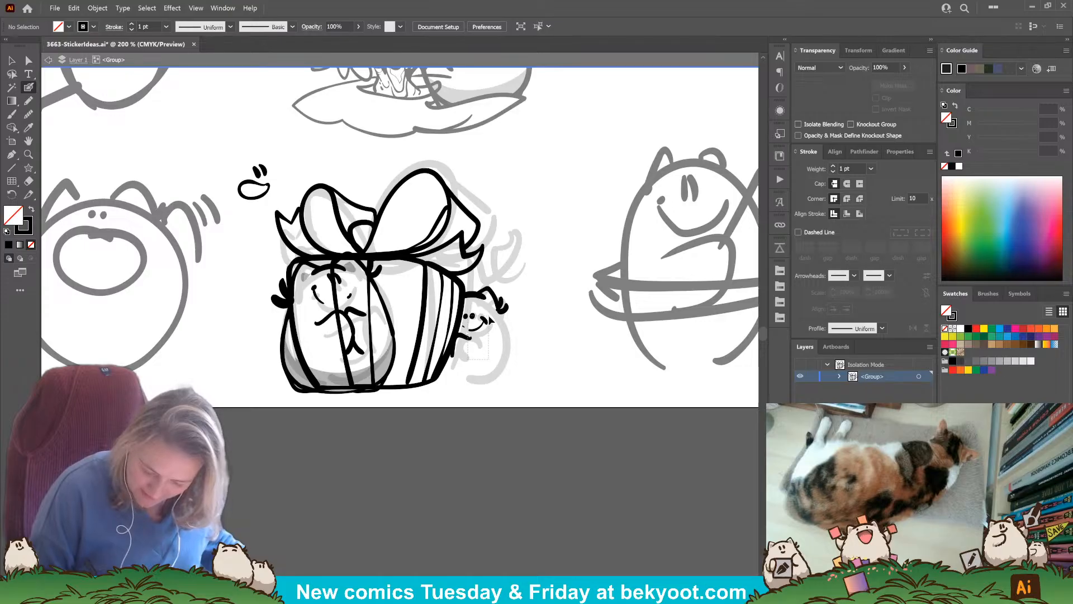
{"action": "key", "text": "shift+x"}
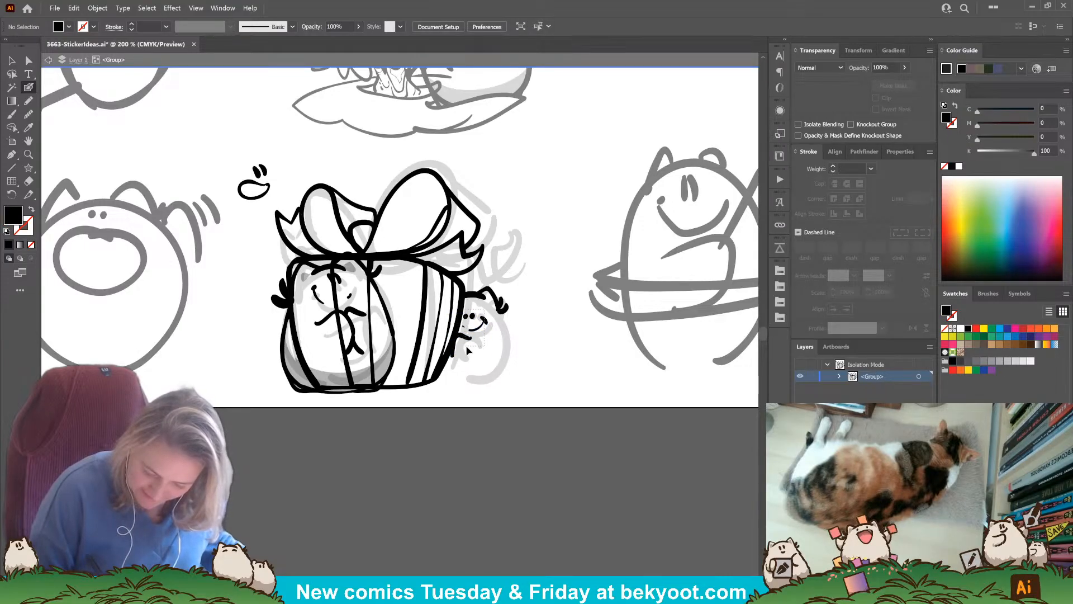
{"action": "left_click_drag", "start_coordinate": [467, 348], "coordinate": [466, 347]}
Select the smaller character's eyes, smile and arm and shift them up toward the head line.
{"action": "left_click", "coordinate": [463, 327]}
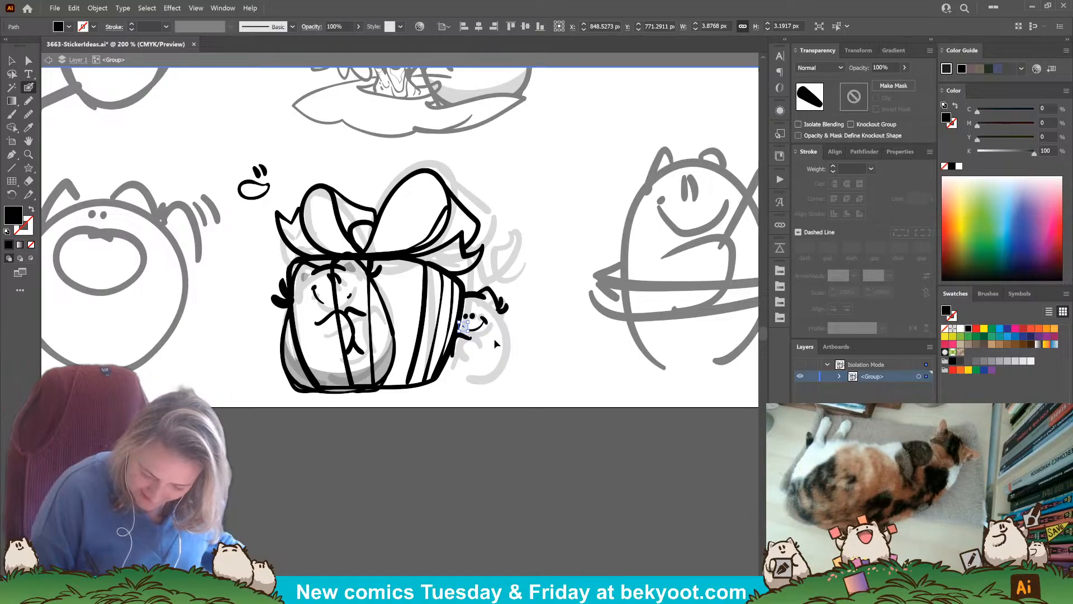
{"action": "left_click", "coordinate": [478, 308]}
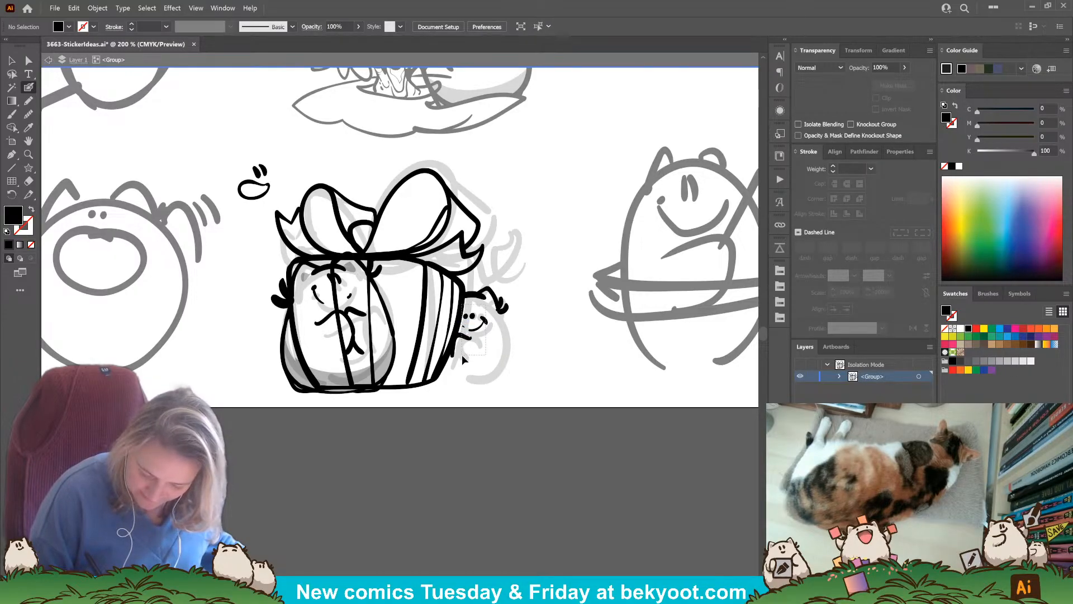
{"action": "left_click", "coordinate": [469, 344]}
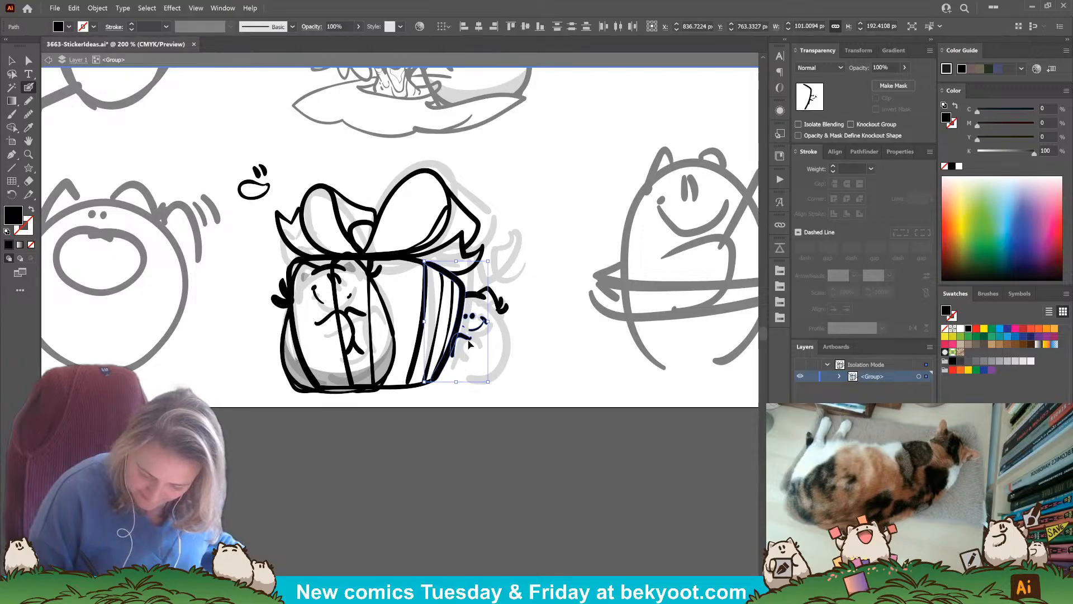
{"action": "left_click", "coordinate": [472, 327]}
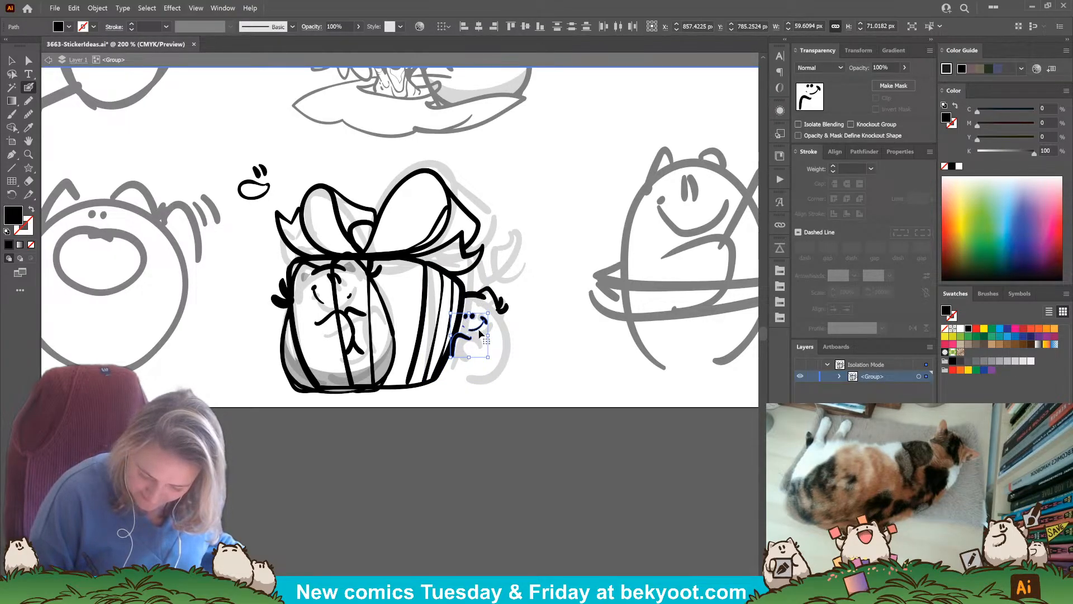
{"action": "mouse_move", "coordinate": [479, 334]}
{"action": "left_mouse_down"}
{"action": "mouse_move", "coordinate": [501, 307]}
{"action": "mouse_move", "coordinate": [504, 367]}
{"action": "mouse_move", "coordinate": [468, 380]}
{"action": "mouse_move", "coordinate": [441, 372]}
{"action": "left_mouse_up"}
{"action": "left_click", "coordinate": [526, 331], "text": "ctrl"}
Try a rounded body outline down to the box's base, undo it, and delete the smaller character's face and arm.
{"action": "key", "text": "ctrl+z"}
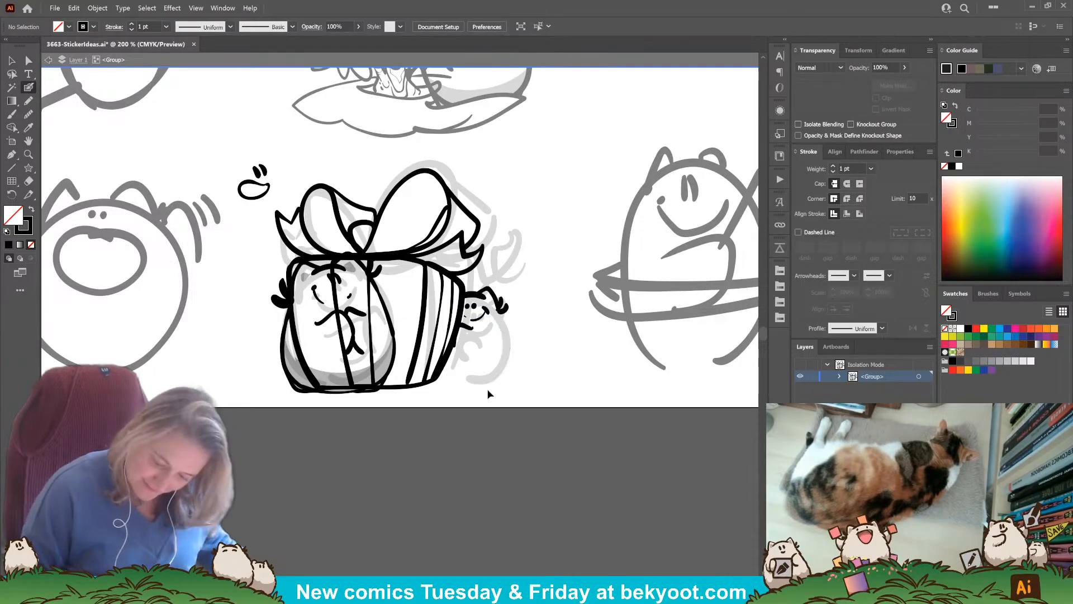
{"action": "mouse_move", "coordinate": [485, 292]}
{"action": "left_mouse_down"}
{"action": "mouse_move", "coordinate": [488, 355]}
{"action": "mouse_move", "coordinate": [441, 372]}
{"action": "left_mouse_up"}
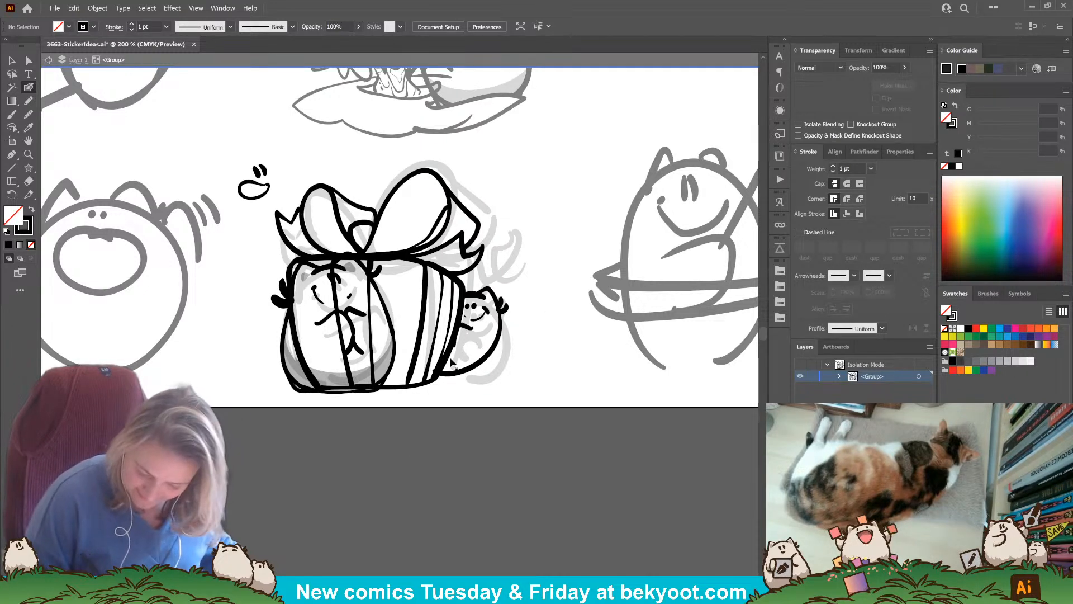
{"action": "key", "text": "ctrl+z"}
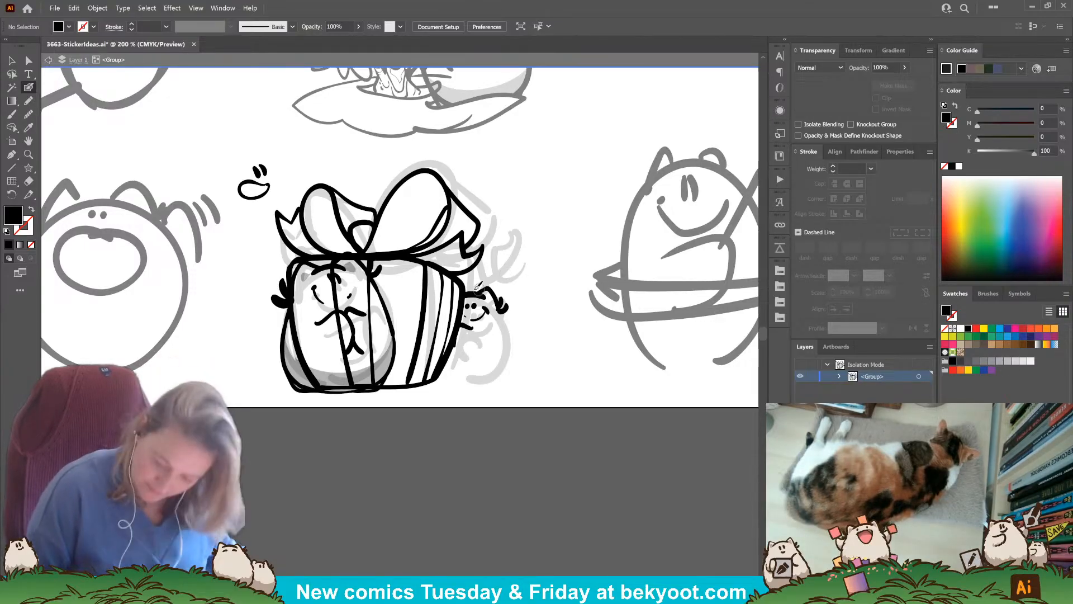
{"action": "key", "text": "shift+x"}
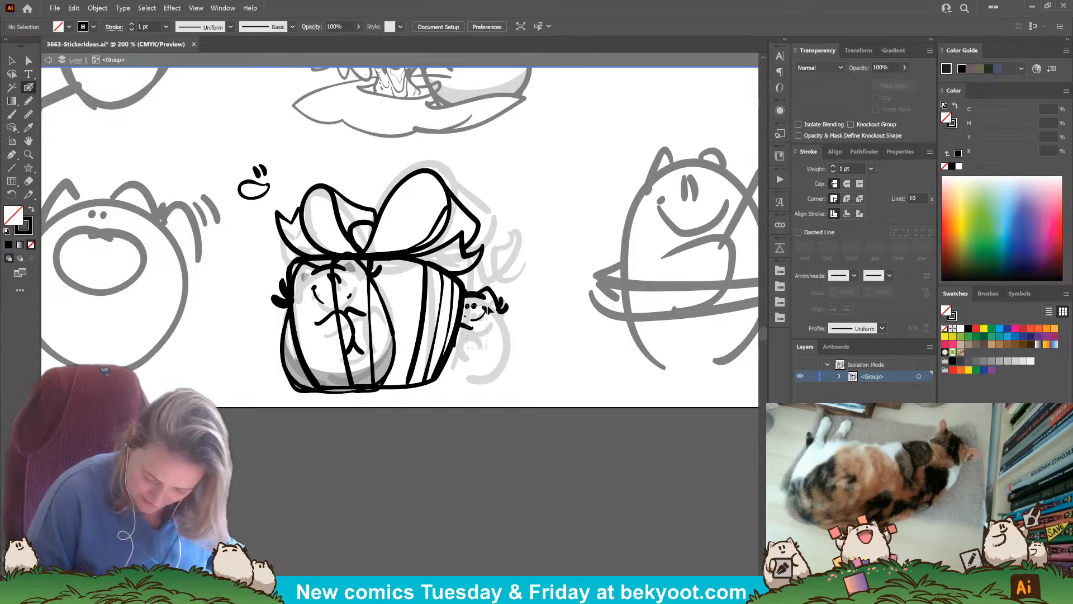
{"action": "left_click_drag", "start_coordinate": [488, 309], "coordinate": [485, 342]}
{"action": "key", "text": "Delete"}
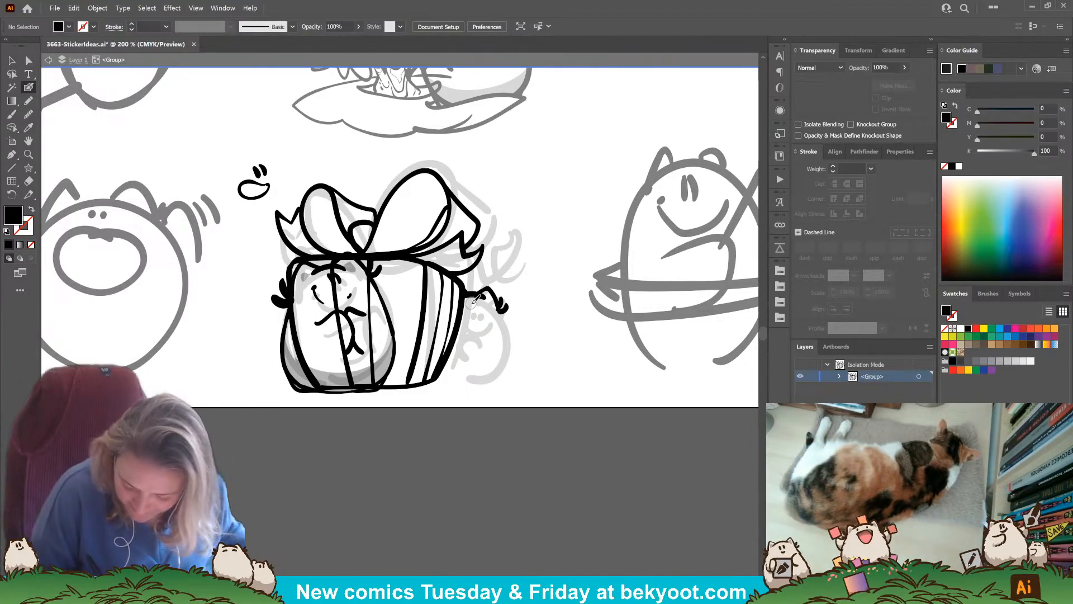
Draw the smaller character's body outline from the hand down to the box's base, reworking the side and flattening the bottom edge.
{"action": "key", "text": "shift+x"}
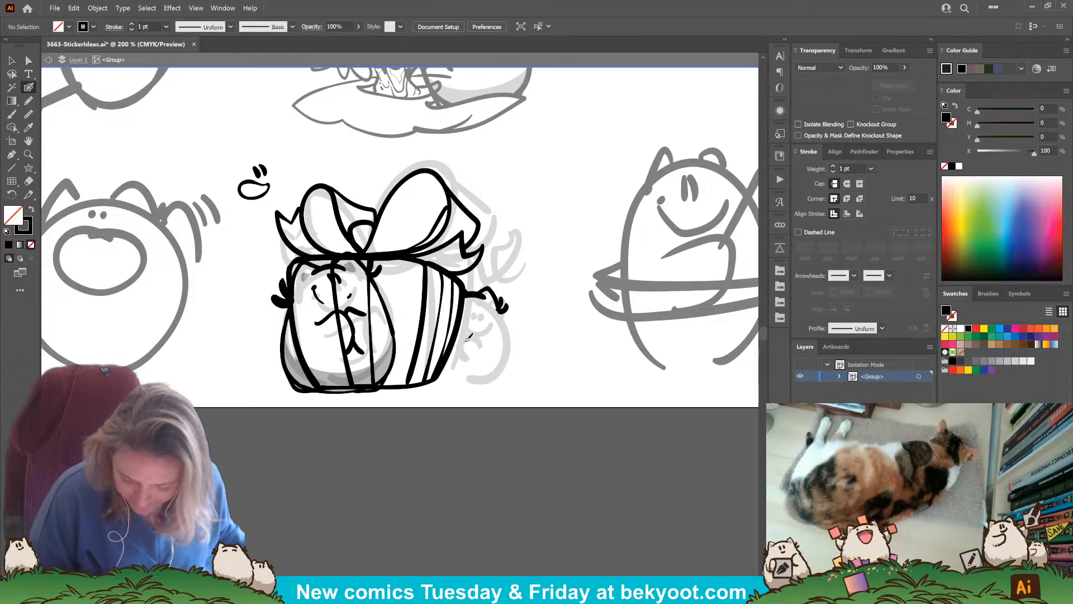
{"action": "key", "text": "shift+x"}
{"action": "key", "text": "shift+x"}
{"action": "mouse_move", "coordinate": [501, 330]}
{"action": "left_mouse_down"}
{"action": "mouse_move", "coordinate": [473, 377]}
{"action": "mouse_move", "coordinate": [440, 373]}
{"action": "mouse_move", "coordinate": [492, 362]}
{"action": "mouse_move", "coordinate": [482, 380]}
{"action": "mouse_move", "coordinate": [446, 378]}
{"action": "left_mouse_up"}
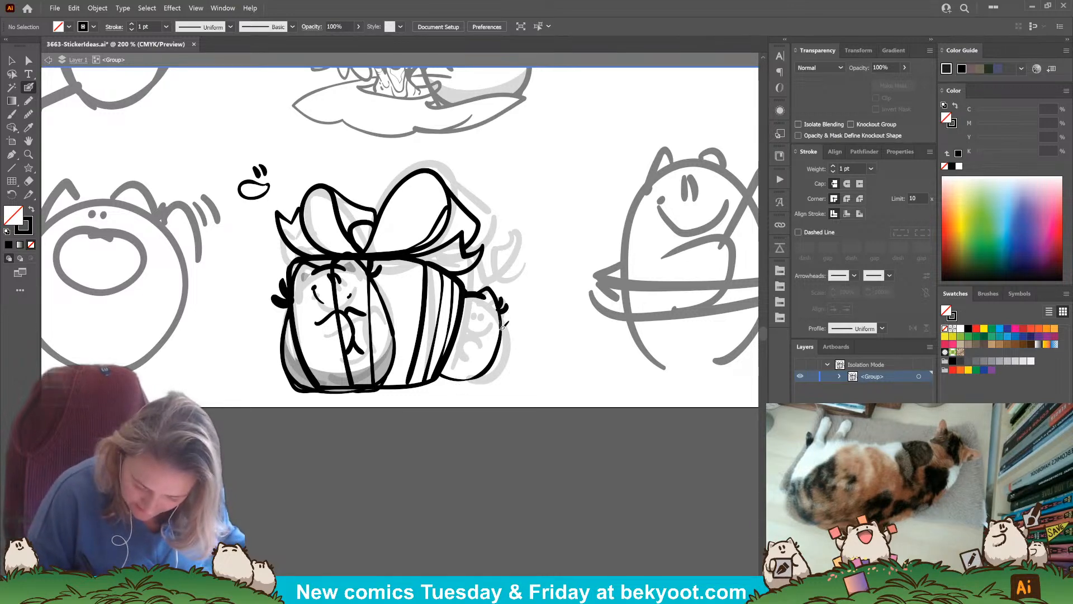
{"action": "left_click_drag", "start_coordinate": [499, 305], "coordinate": [503, 330]}
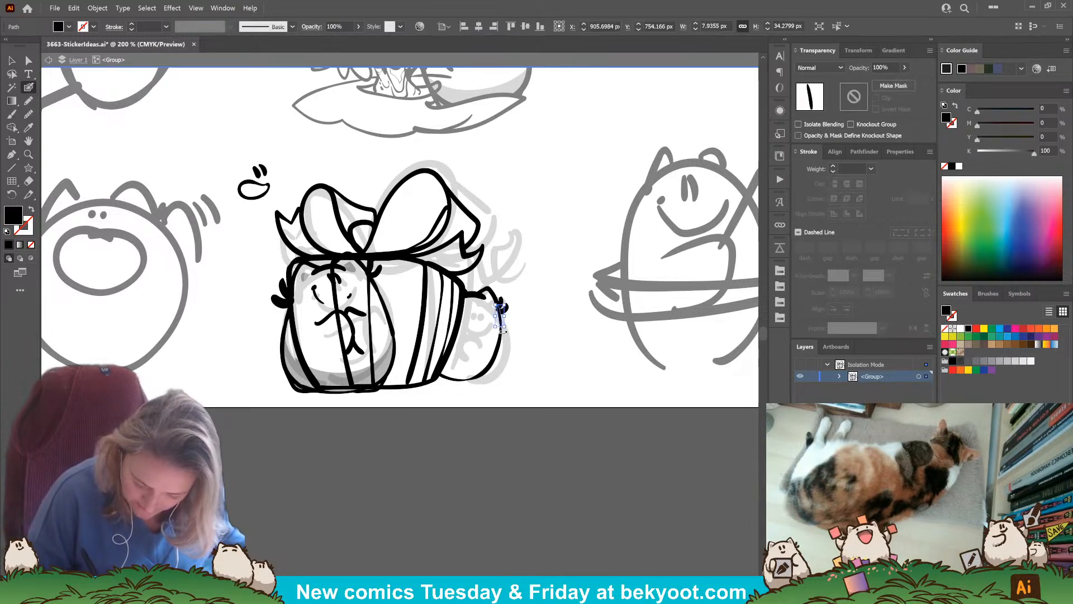
{"action": "left_click", "coordinate": [484, 346], "text": "ctrl"}
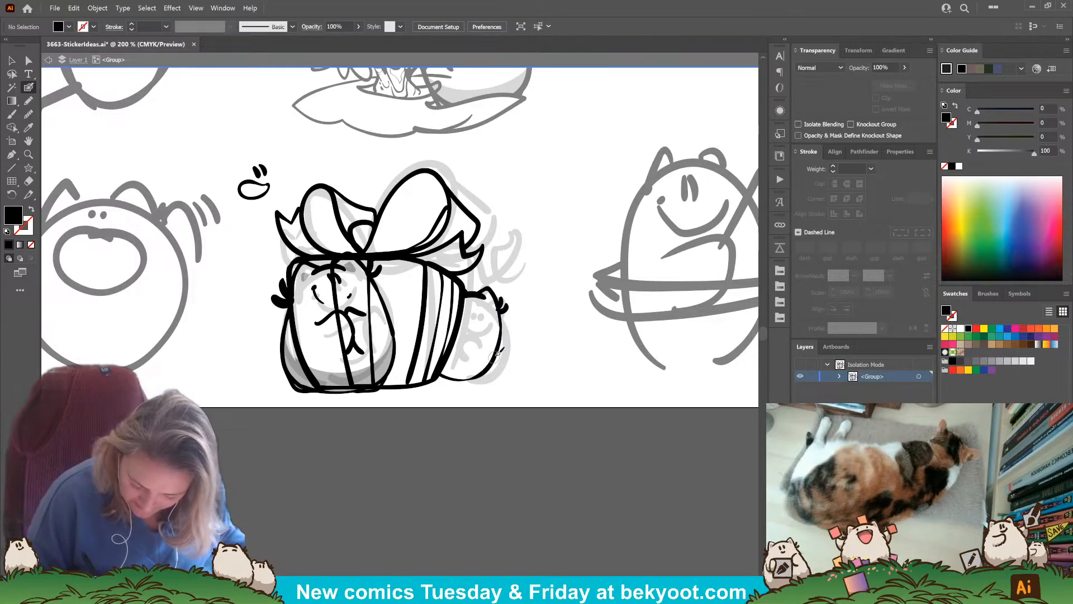
{"action": "left_click_drag", "start_coordinate": [494, 359], "coordinate": [450, 381]}
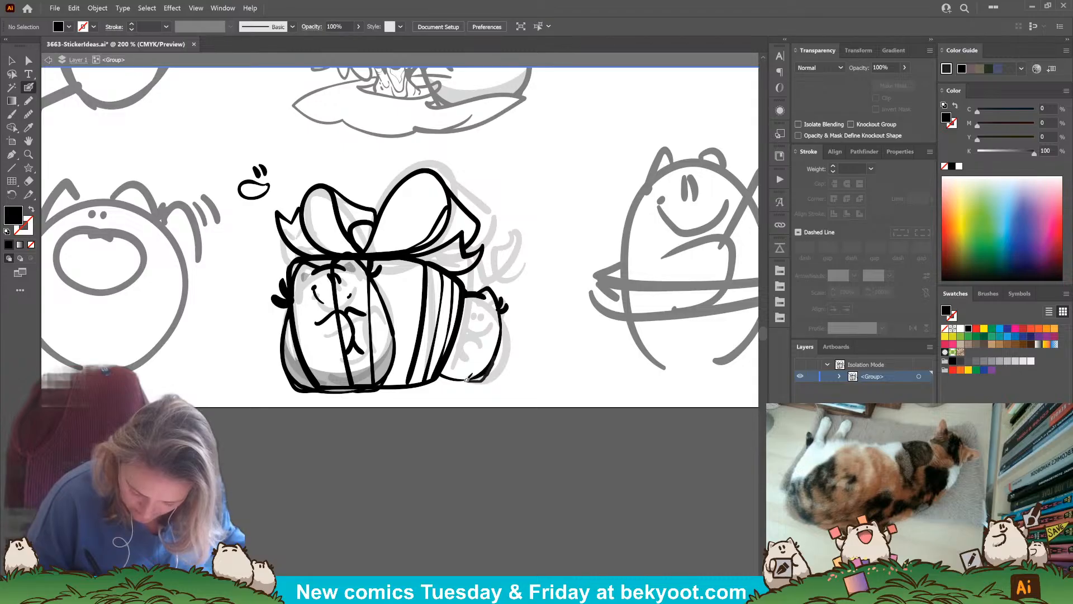
{"action": "left_click_drag", "start_coordinate": [437, 379], "coordinate": [441, 376]}
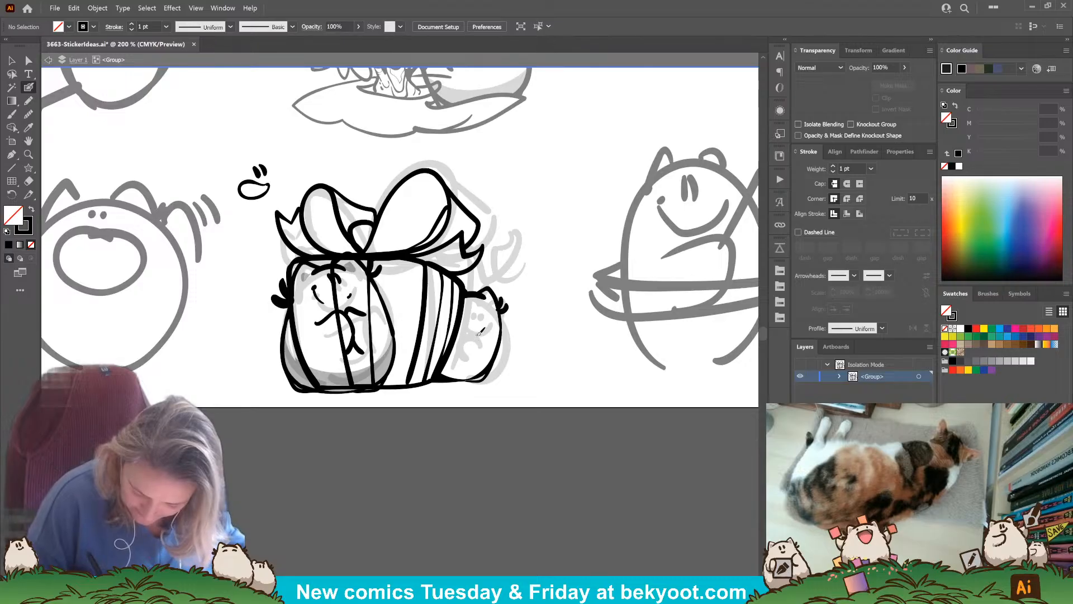
Draw the smaller character's arm and leg strokes against the box, plus two short upright eyes and a smile.
{"action": "left_click_drag", "start_coordinate": [466, 334], "coordinate": [463, 363]}
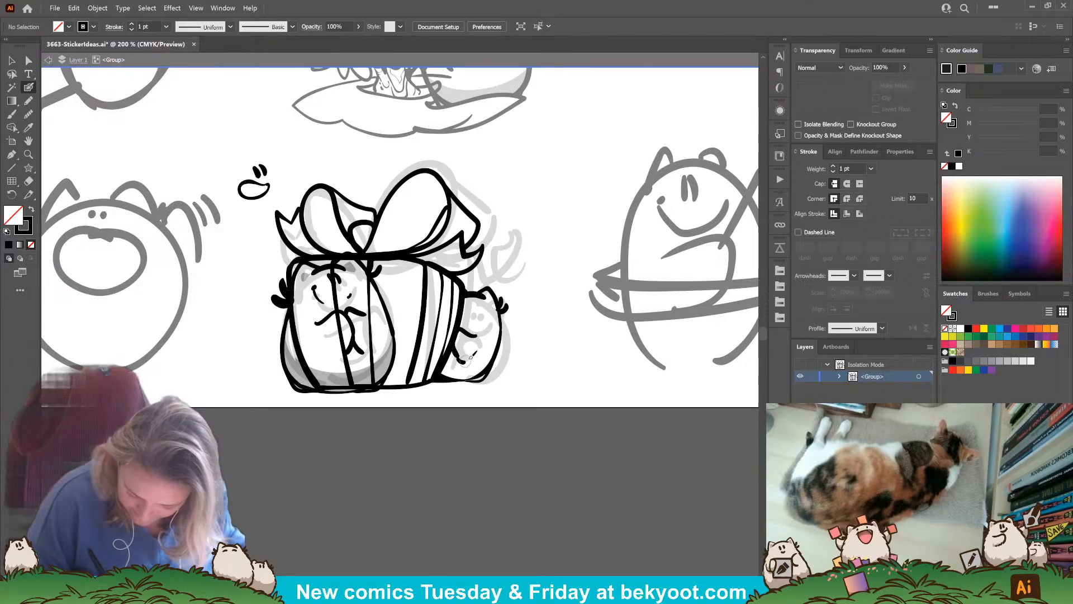
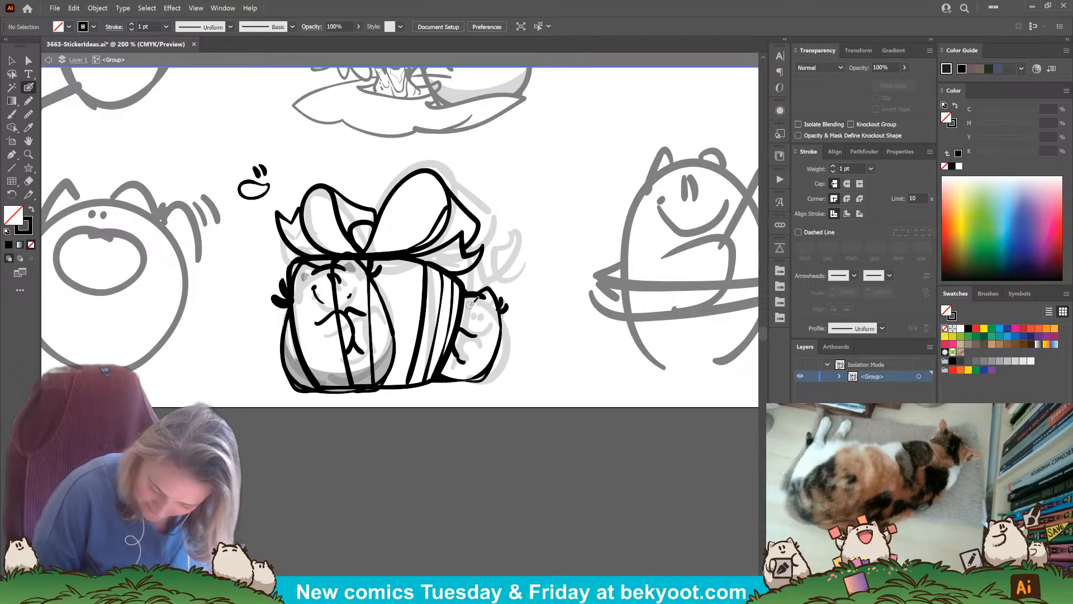
{"action": "mouse_move", "coordinate": [471, 306]}
{"action": "left_mouse_down"}
{"action": "mouse_move", "coordinate": [472, 331]}
{"action": "mouse_move", "coordinate": [466, 317]}
{"action": "mouse_move", "coordinate": [482, 322]}
{"action": "mouse_move", "coordinate": [474, 326]}
{"action": "mouse_move", "coordinate": [487, 316]}
{"action": "mouse_move", "coordinate": [473, 363]}
{"action": "left_mouse_up"}
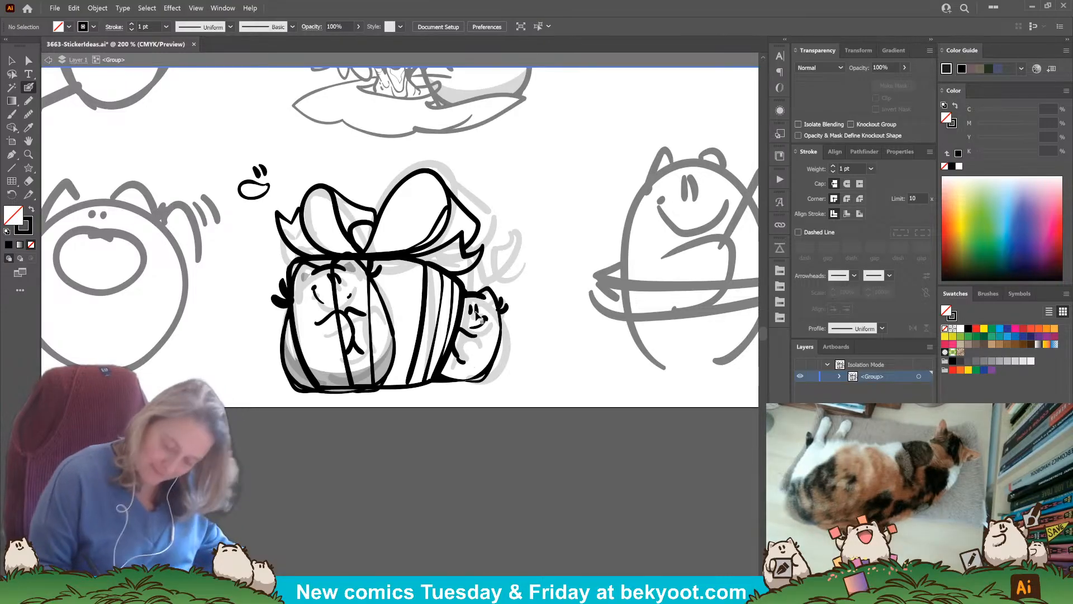
Adjust the height of the smaller character's base stroke and delete its eyes and smile.
{"action": "left_click", "coordinate": [481, 383], "text": "ctrl"}
{"action": "left_click_drag", "start_coordinate": [463, 384], "coordinate": [463, 383]}
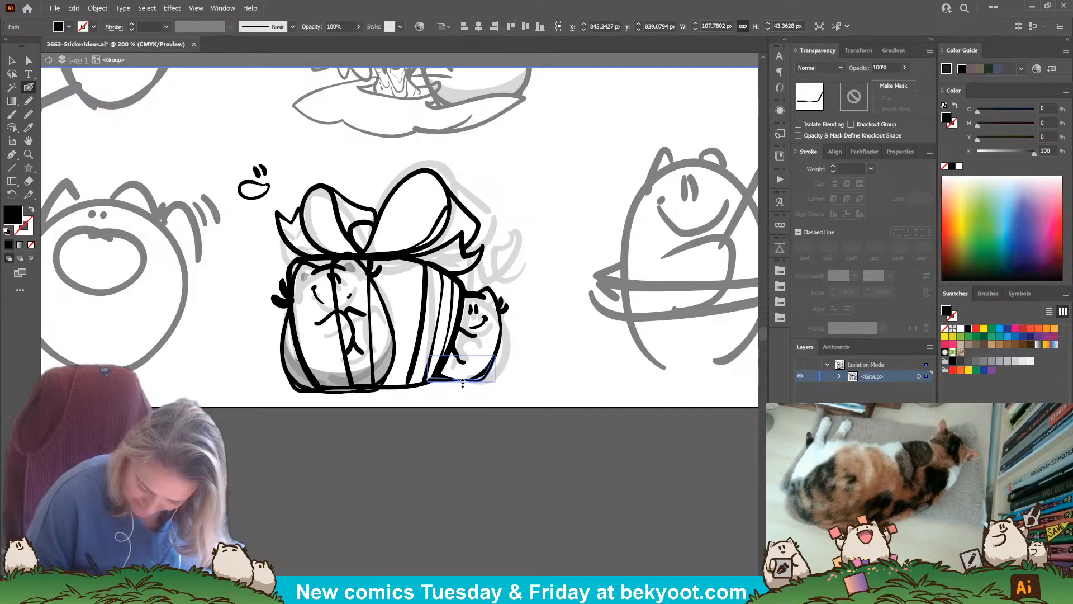
{"action": "left_click", "coordinate": [468, 411], "text": "ctrl"}
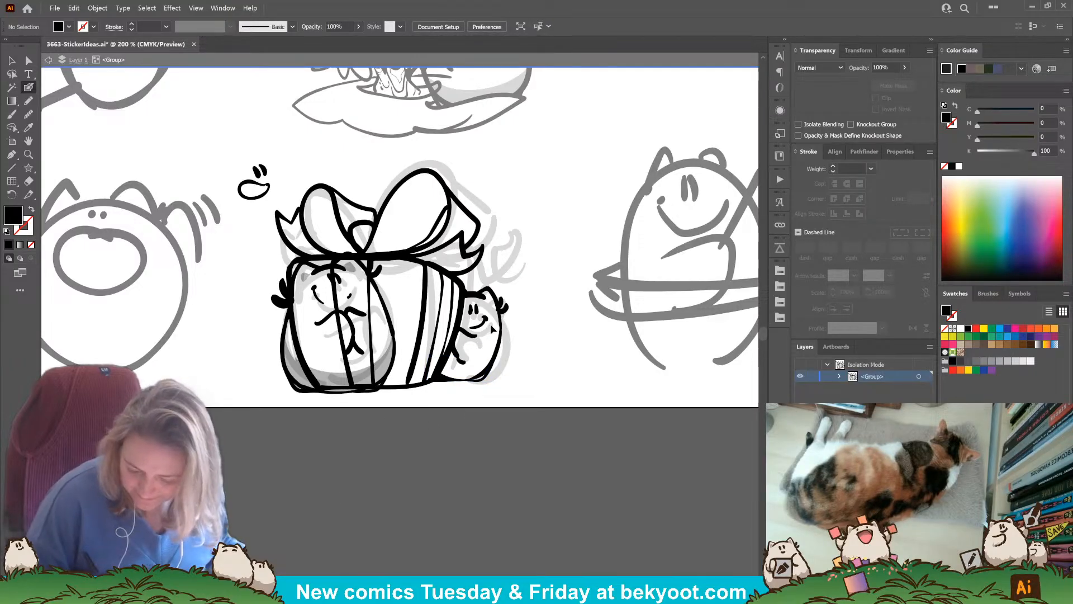
{"action": "left_click", "coordinate": [474, 309], "text": "ctrl"}
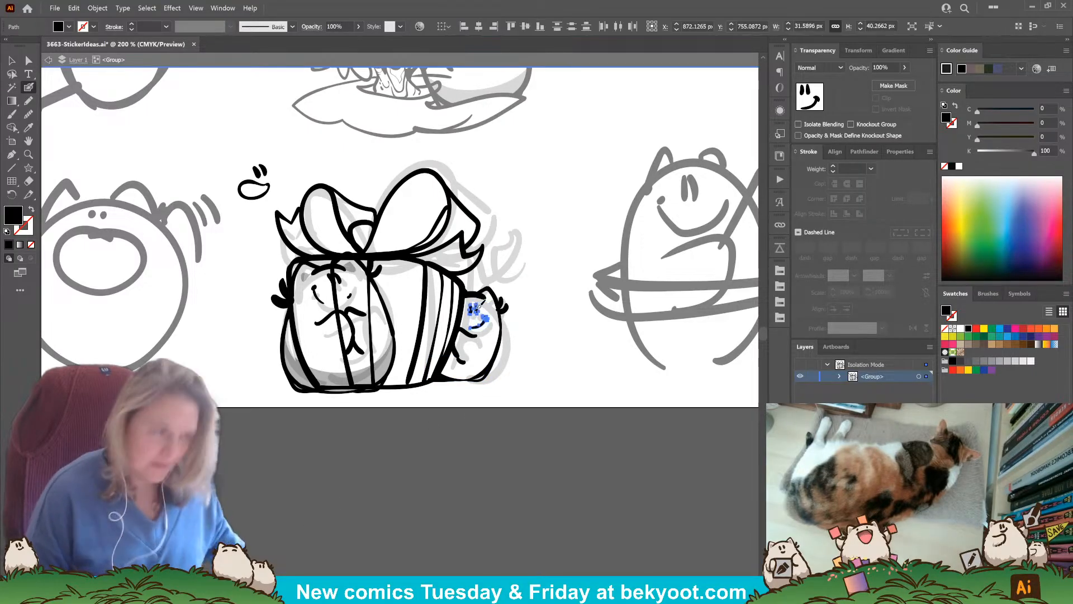
{"action": "left_click", "coordinate": [478, 306], "text": "ctrl"}
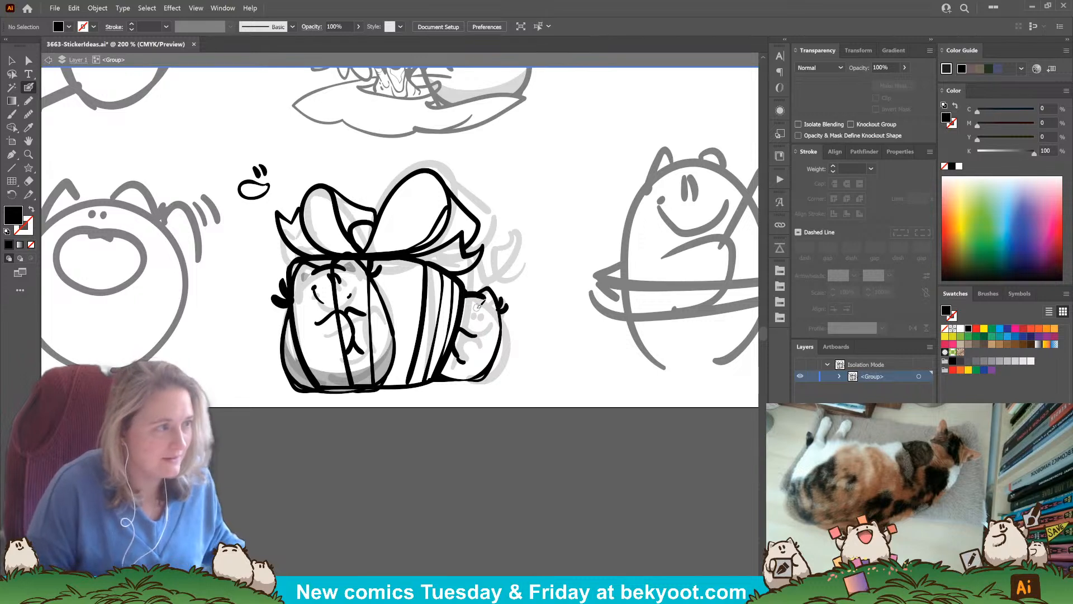
{"action": "left_click", "coordinate": [470, 311]}
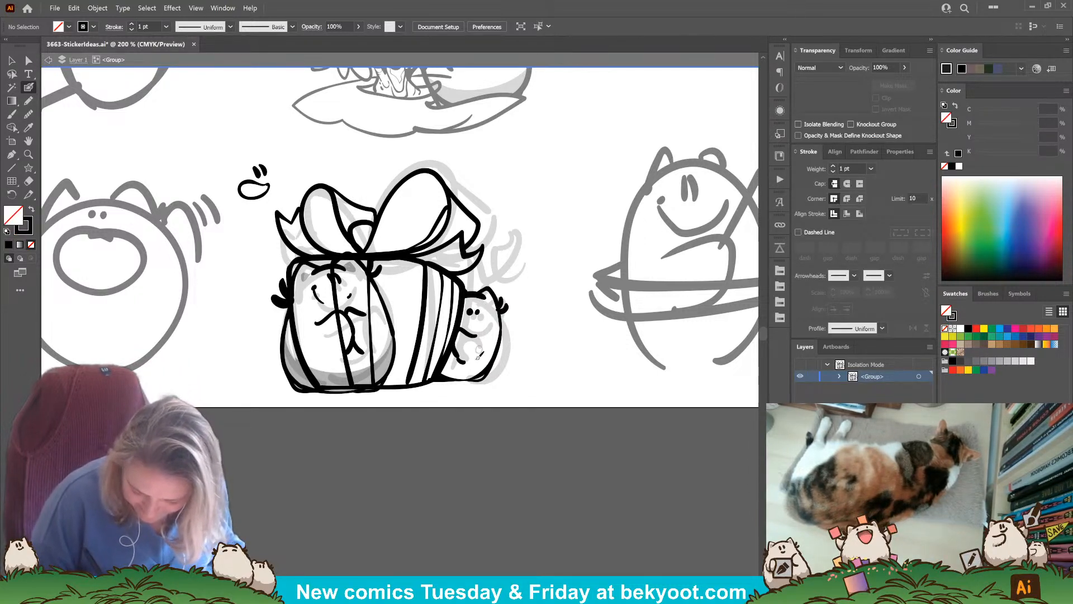
{"action": "left_click", "coordinate": [477, 311]}
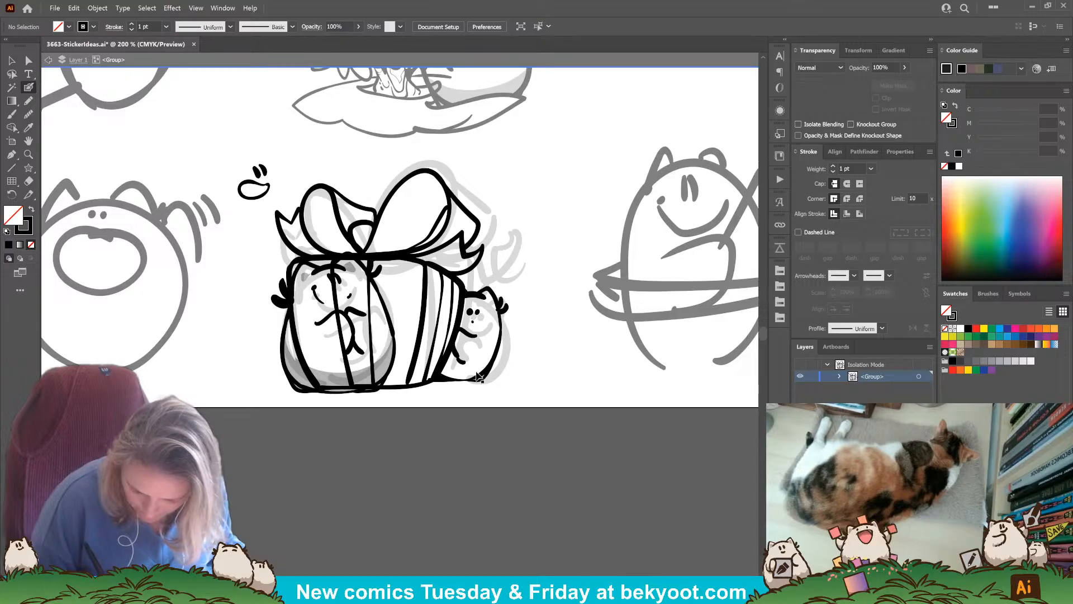
{"action": "key", "text": "shift+x"}
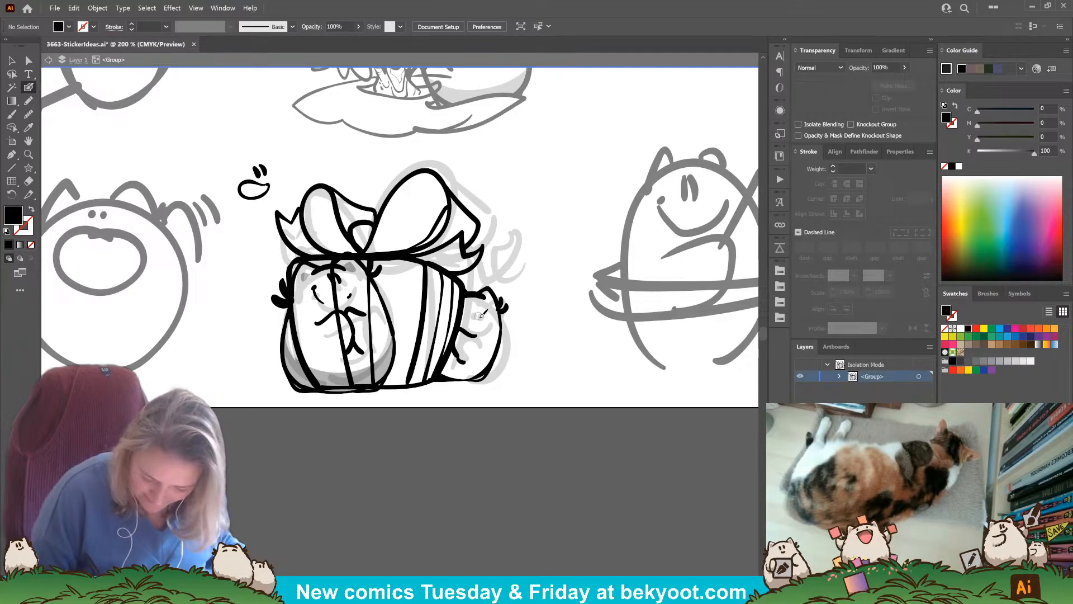
{"action": "left_click", "coordinate": [480, 316]}
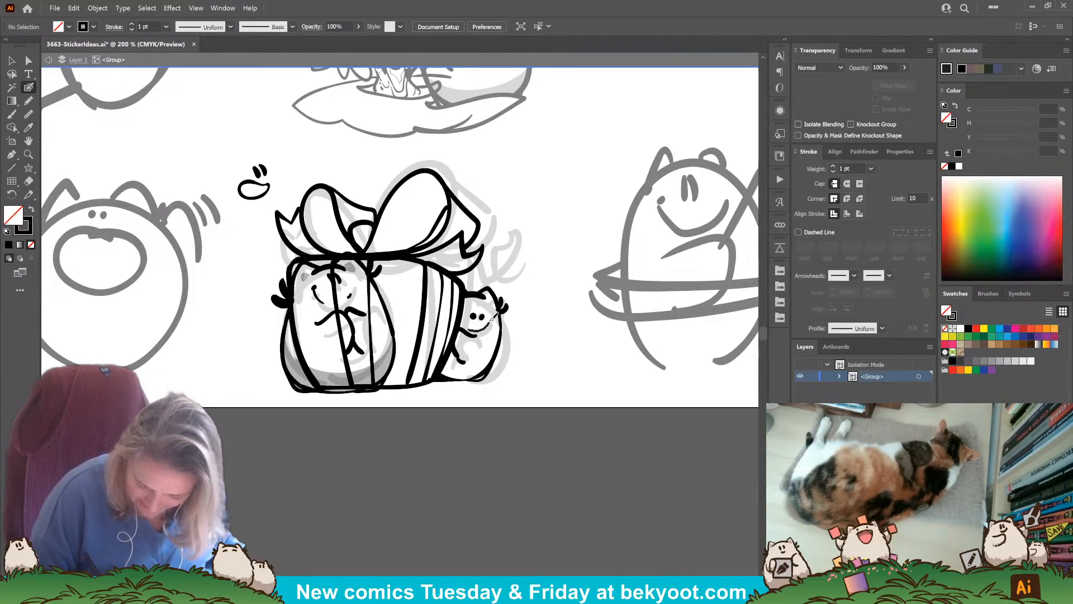
{"action": "key", "text": "ctrl+z"}
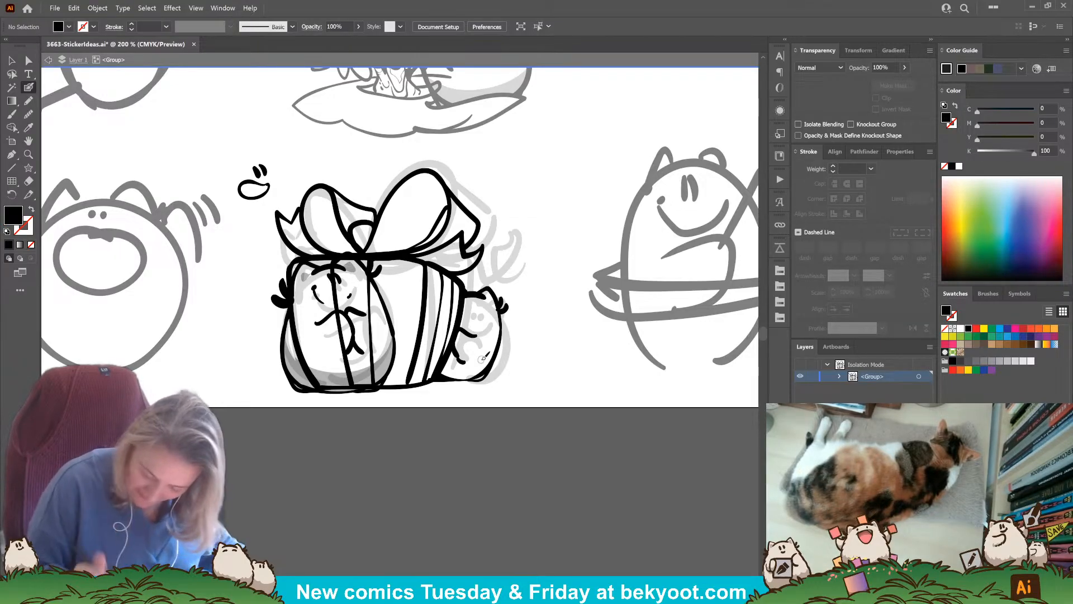
Group the smaller character's arm and leg strokes and move the group up slightly along the box edge.
{"action": "left_click_drag", "start_coordinate": [476, 335], "coordinate": [463, 363]}
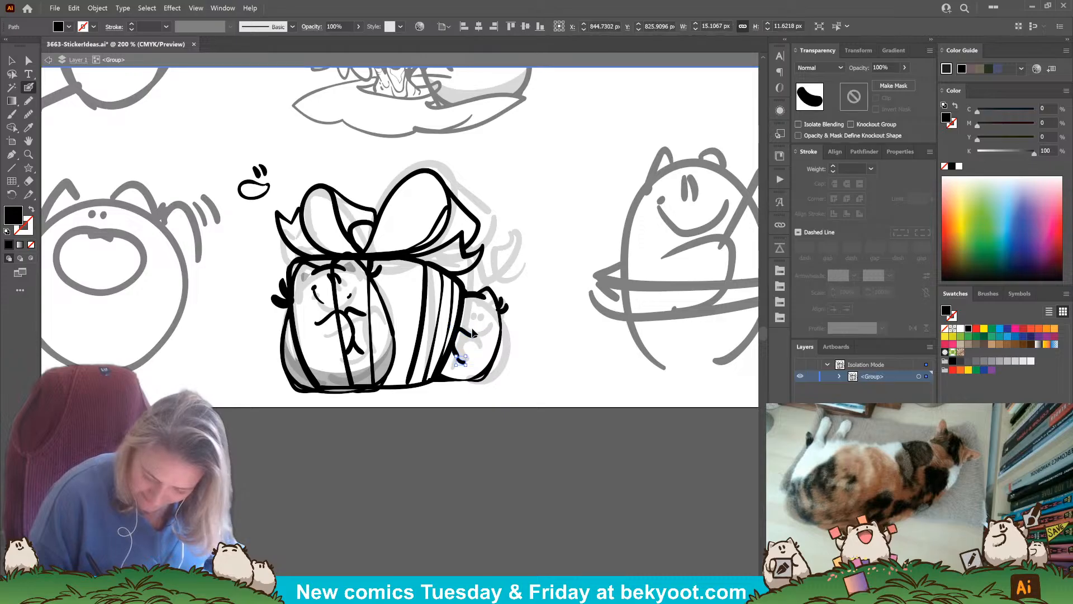
{"action": "left_click", "coordinate": [470, 337], "text": "ctrl+shift"}
{"action": "key", "text": "ctrl+g"}
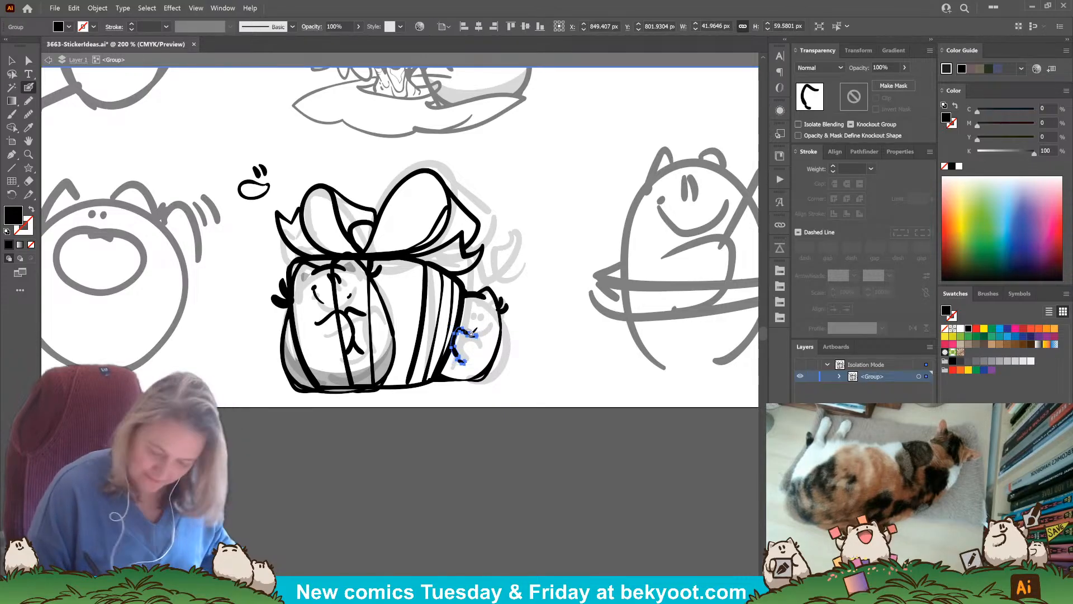
{"action": "left_click_drag", "start_coordinate": [468, 334], "coordinate": [471, 326]}
{"action": "left_click", "coordinate": [546, 349], "text": "ctrl"}
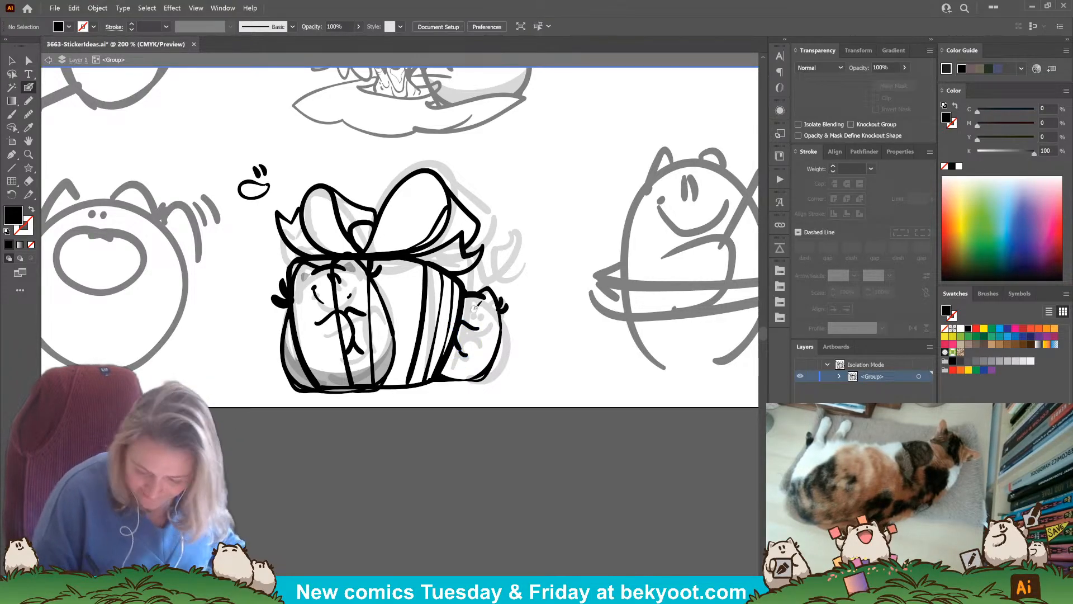
Draw two short upright eyes on the smaller character's face and widen the gap between them.
{"action": "key", "text": "shift+x"}
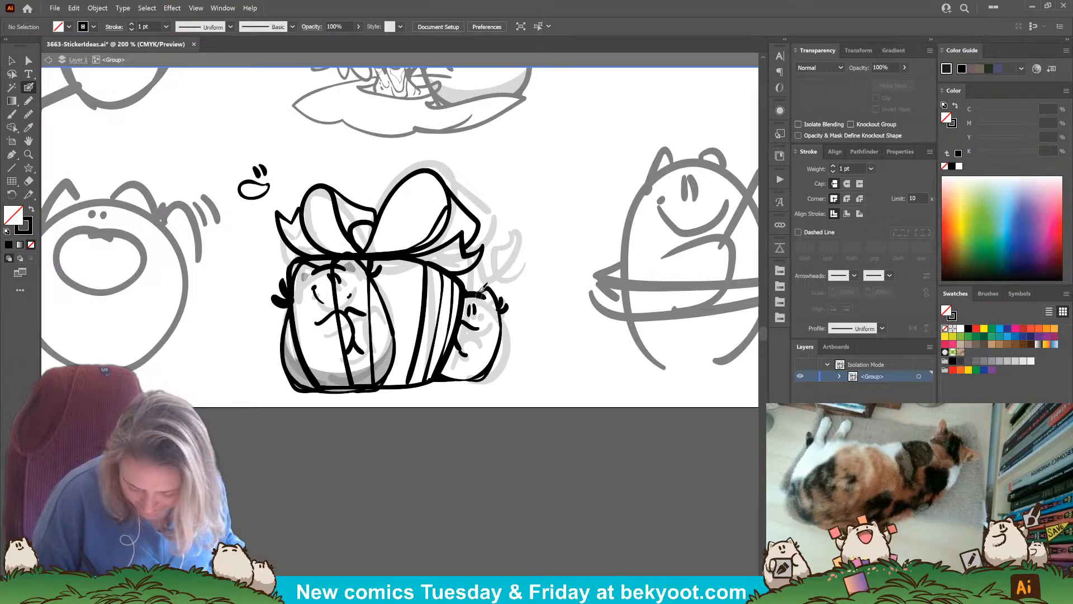
{"action": "left_click", "coordinate": [470, 315], "text": "ctrl"}
{"action": "left_click_drag", "start_coordinate": [470, 316], "coordinate": [470, 314]}
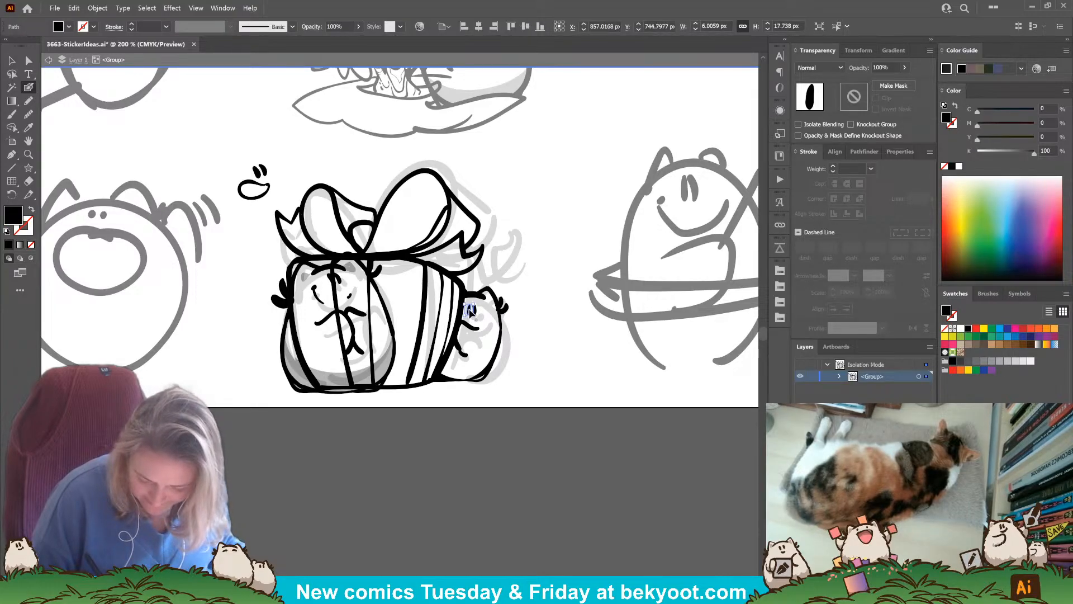
{"action": "left_click", "coordinate": [547, 287], "text": "ctrl"}
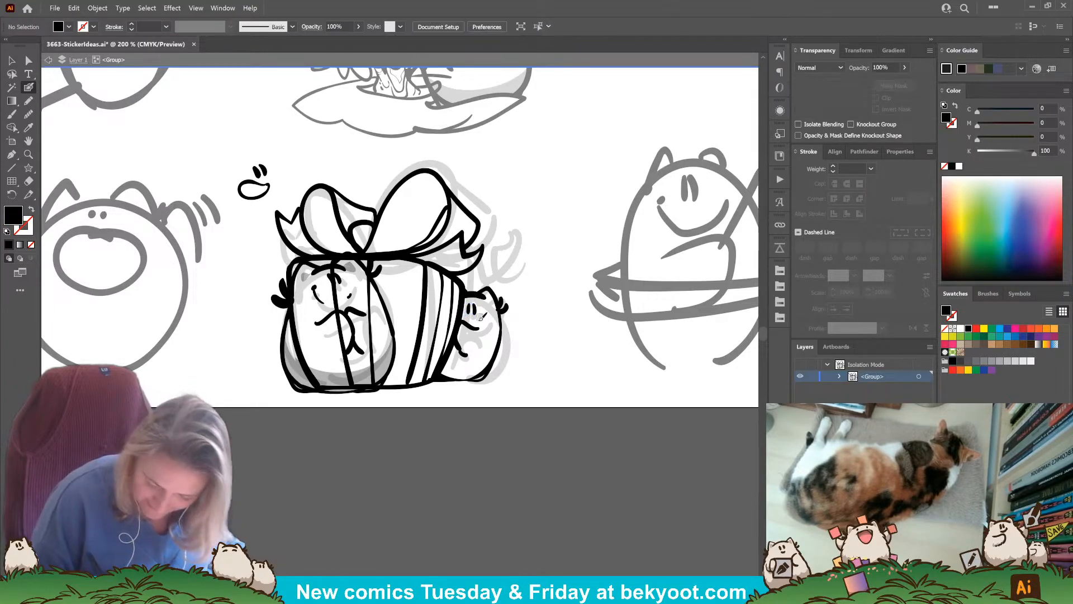
{"action": "key", "text": "shift+x"}
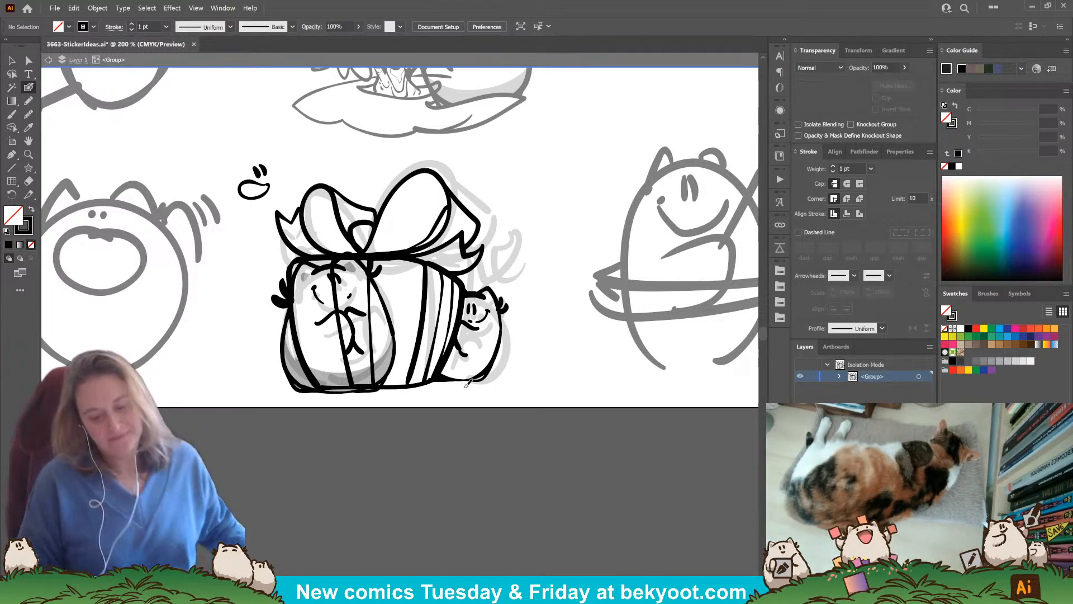
{"action": "key", "text": "shift+x"}
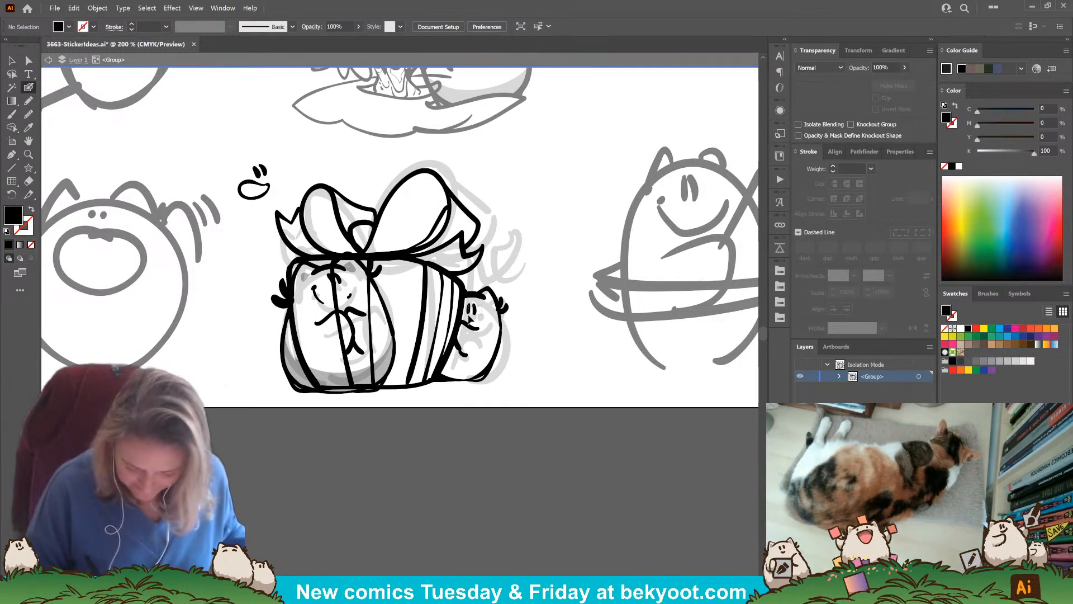
{"action": "left_click_drag", "start_coordinate": [468, 318], "coordinate": [474, 313]}
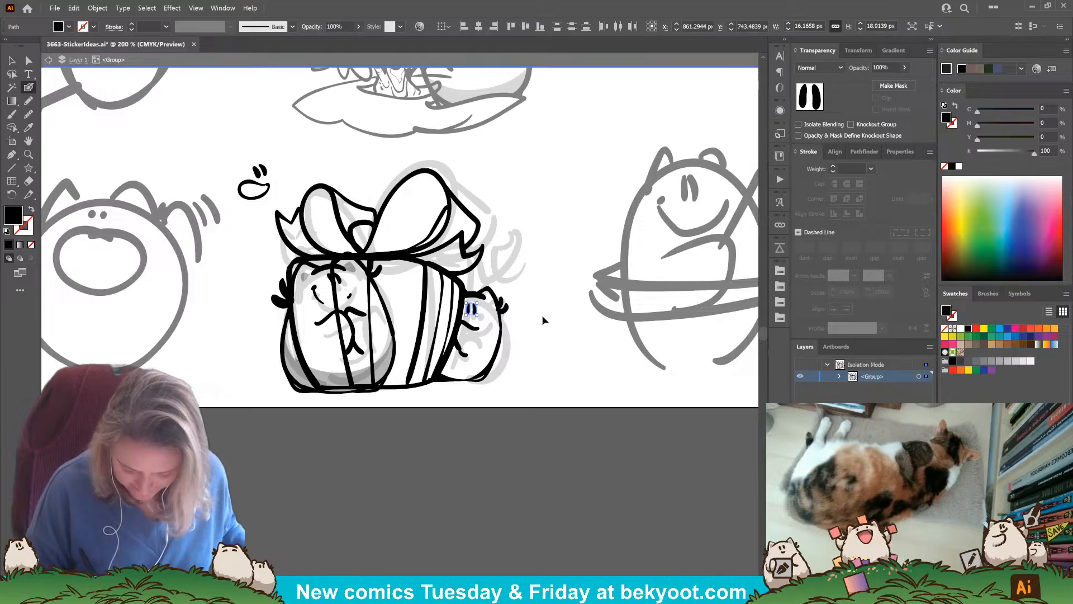
{"action": "left_click_drag", "start_coordinate": [476, 305], "coordinate": [477, 315]}
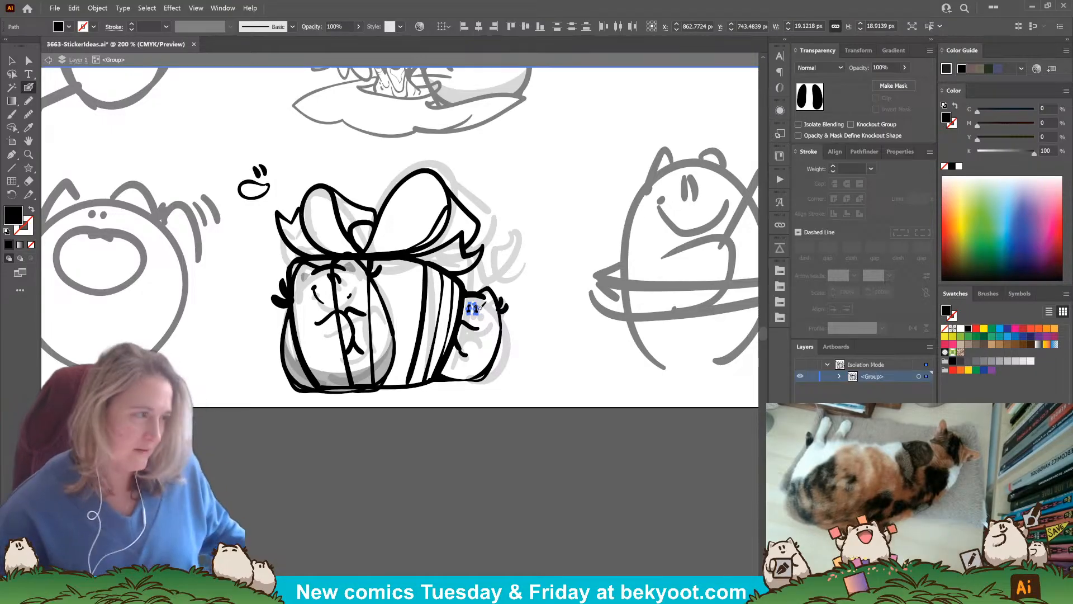
Tilt both eyes of the smaller character slightly and shift them away from the box edge.
{"action": "scroll", "coordinate": [505, 385], "scroll_direction": "up", "scroll_amount": 3}
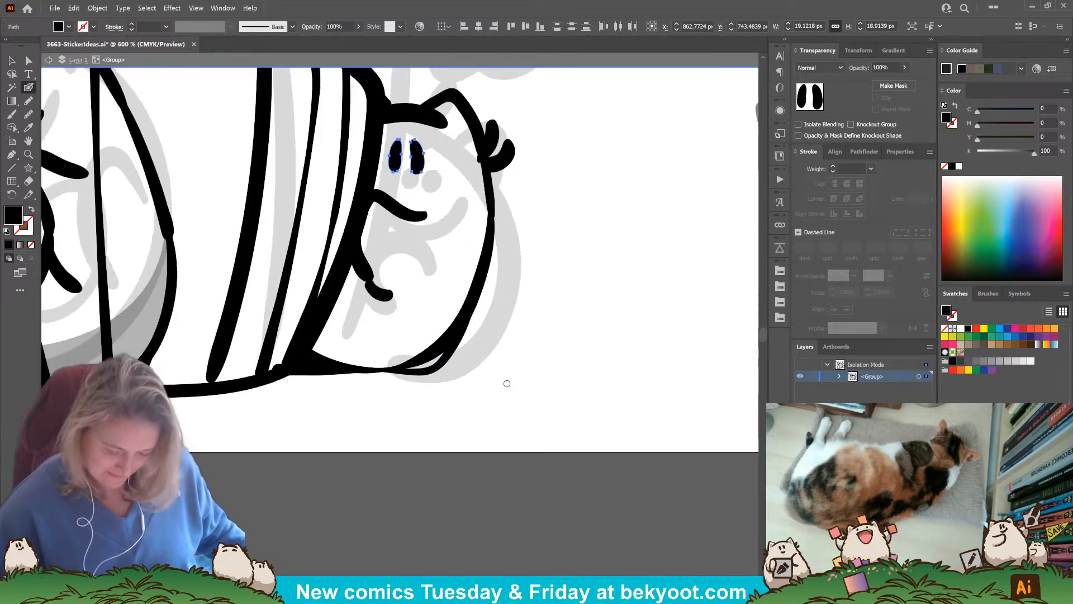
{"action": "left_click", "coordinate": [431, 136], "text": "ctrl"}
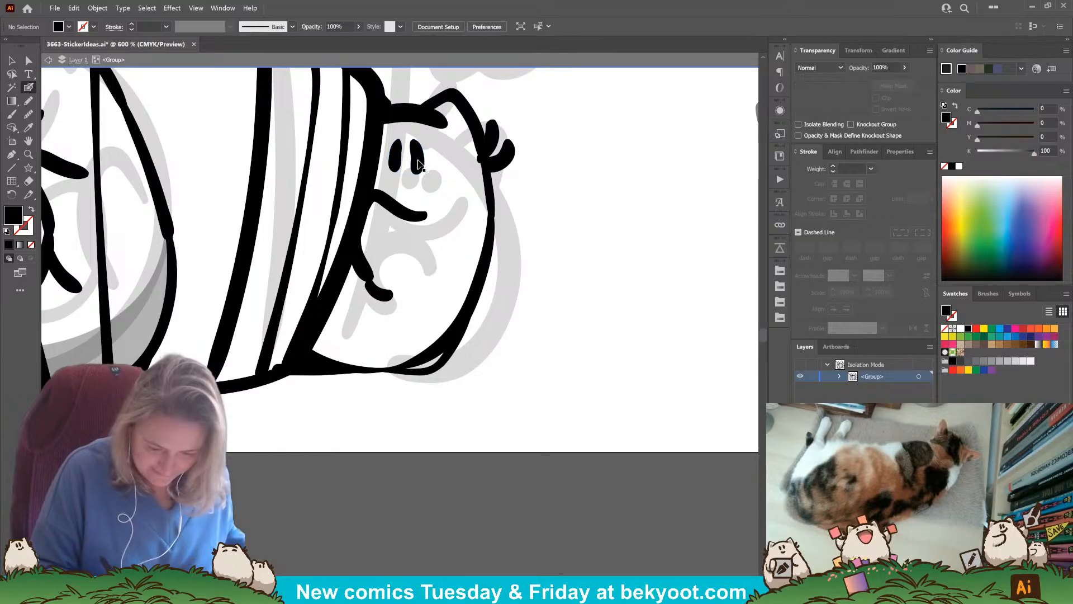
{"action": "left_click", "coordinate": [418, 157], "text": "ctrl"}
{"action": "left_click", "coordinate": [395, 156], "text": "ctrl+shift"}
{"action": "left_click_drag", "start_coordinate": [428, 135], "coordinate": [425, 157]}
Adjust the smaller character's ear stroke where it meets the line along the top of the head.
{"action": "left_click", "coordinate": [439, 115], "text": "ctrl"}
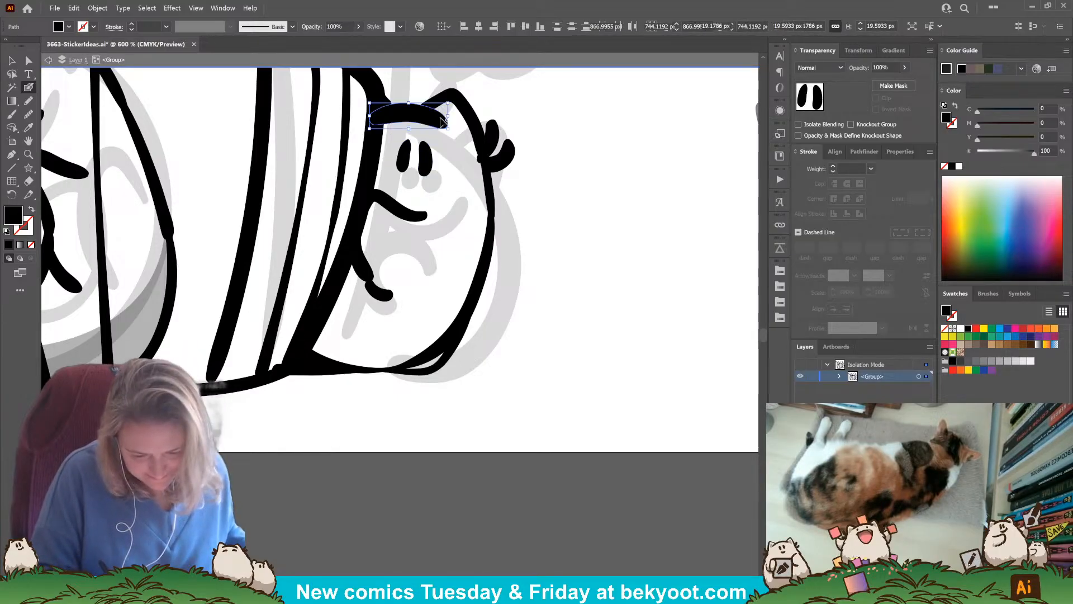
{"action": "left_click", "coordinate": [453, 100], "text": "ctrl"}
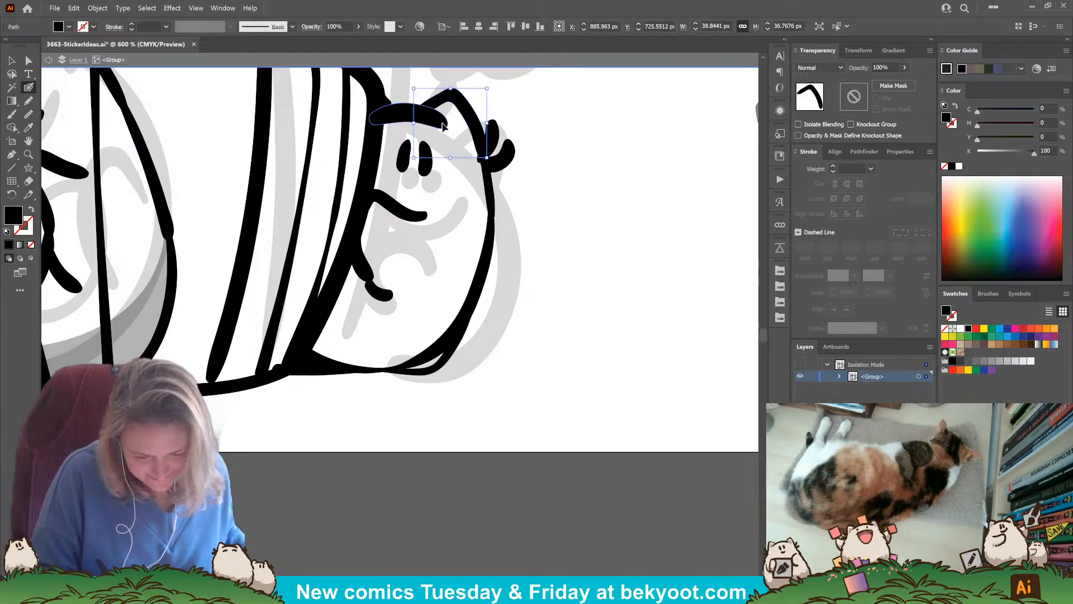
{"action": "left_click", "coordinate": [430, 116], "text": "ctrl"}
{"action": "left_click_drag", "start_coordinate": [453, 102], "coordinate": [453, 109]}
{"action": "left_click", "coordinate": [515, 107], "text": "ctrl"}
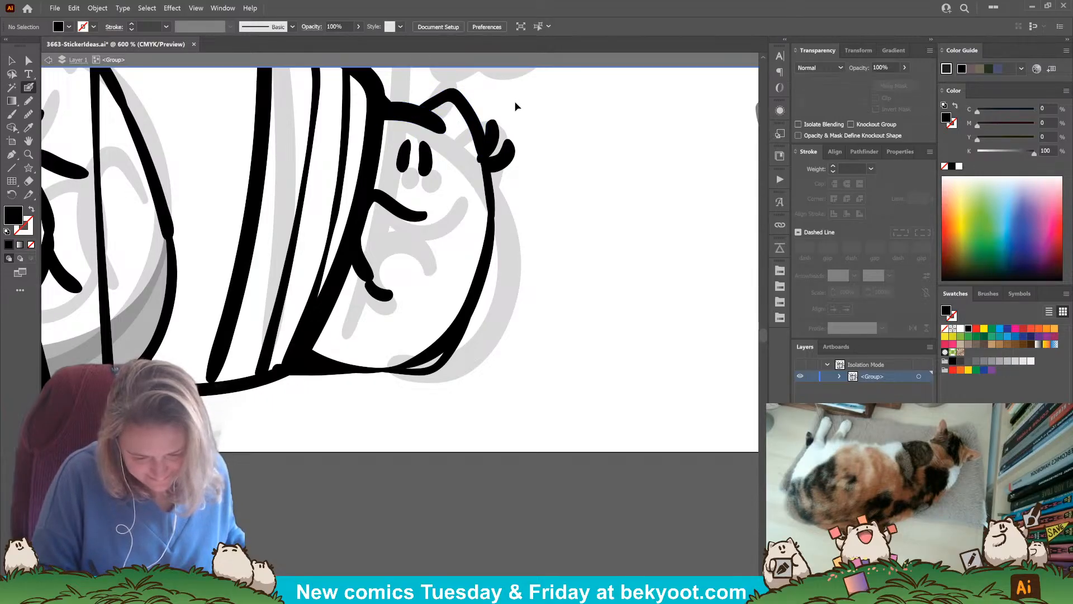
Refine the position and angle of the smaller character's two eyes so they sit closer together and more upright.
{"action": "left_click_drag", "start_coordinate": [404, 161], "coordinate": [423, 158]}
{"action": "left_click", "coordinate": [426, 161], "text": "ctrl"}
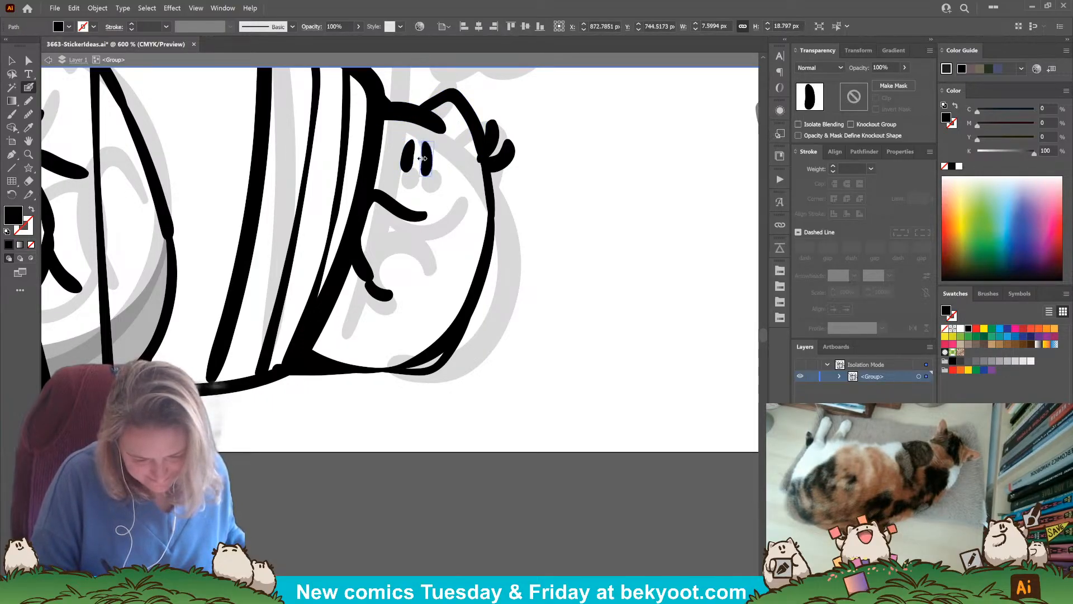
{"action": "left_click", "coordinate": [440, 189], "text": "ctrl"}
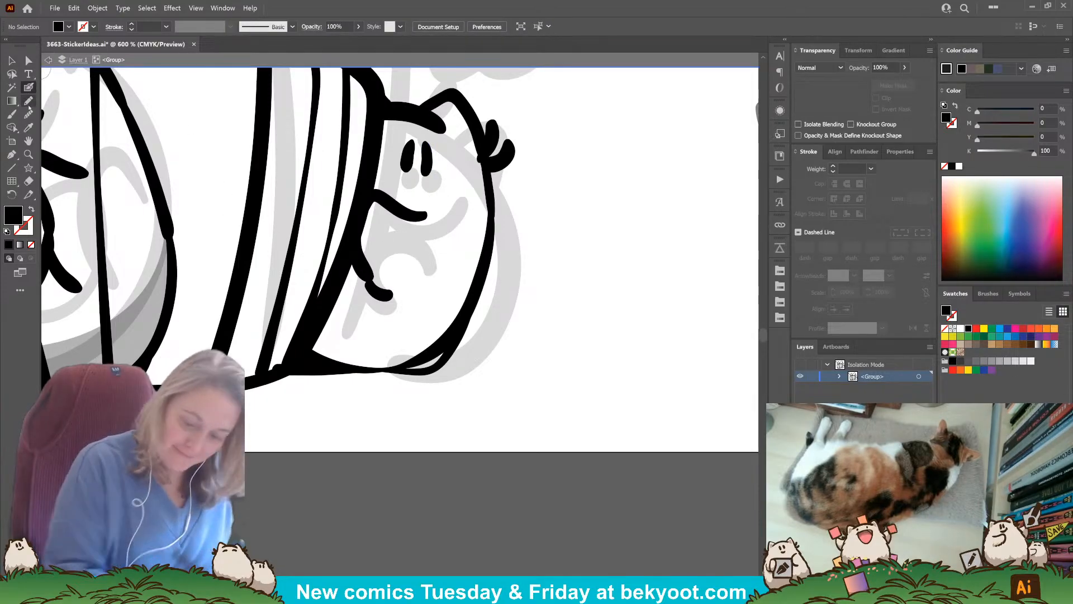
Move the smaller character's grouped arm and leg strokes down slightly to make room for the mouth.
{"action": "left_click", "coordinate": [379, 295], "text": "ctrl"}
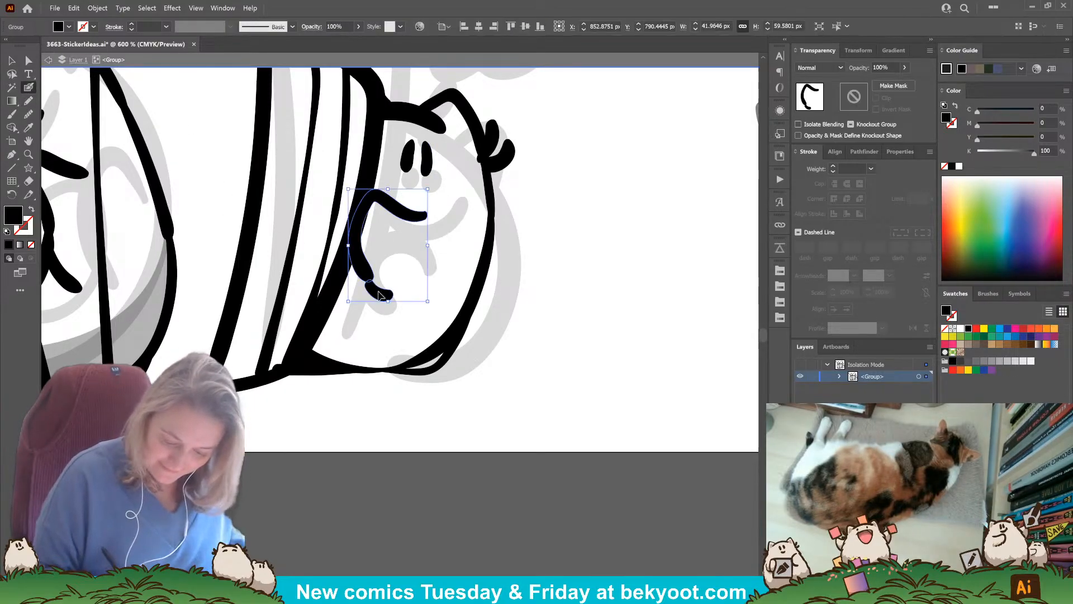
{"action": "mouse_move", "coordinate": [411, 214]}
{"action": "left_mouse_down", "text": "ctrl"}
{"action": "mouse_move", "coordinate": [404, 196]}
{"action": "mouse_move", "coordinate": [463, 179]}
{"action": "left_mouse_up", "text": "ctrl"}
{"action": "left_click", "coordinate": [531, 217], "text": "ctrl"}
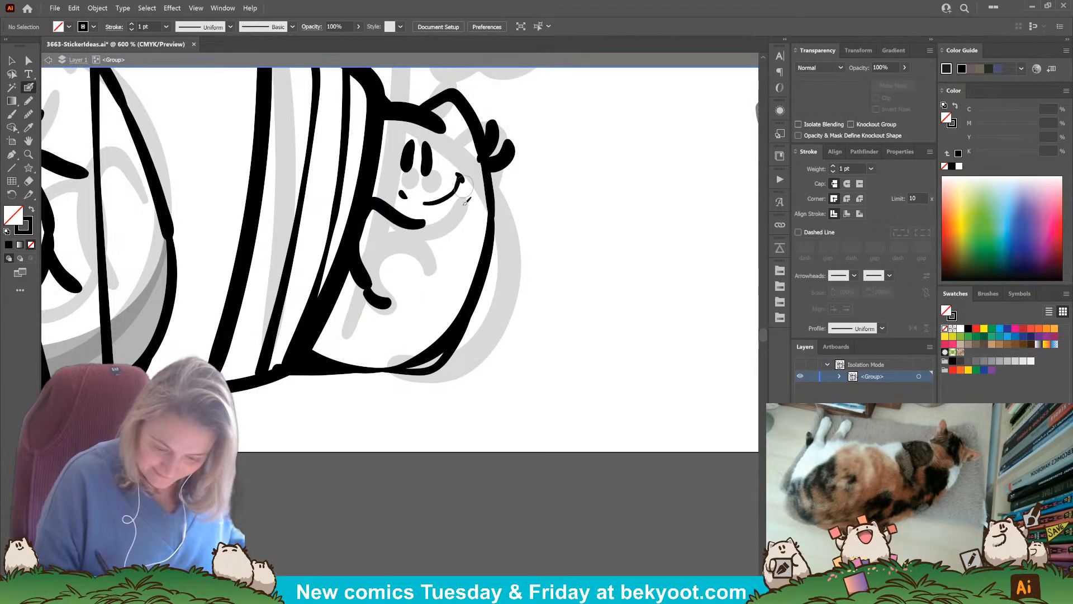
Undo the short smile and draw a wider curved one under the eyes, with a small corner mark beside the box.
{"action": "key", "text": "ctrl+z"}
{"action": "key", "text": "ctrl+z"}
{"action": "key", "text": "shift+x"}
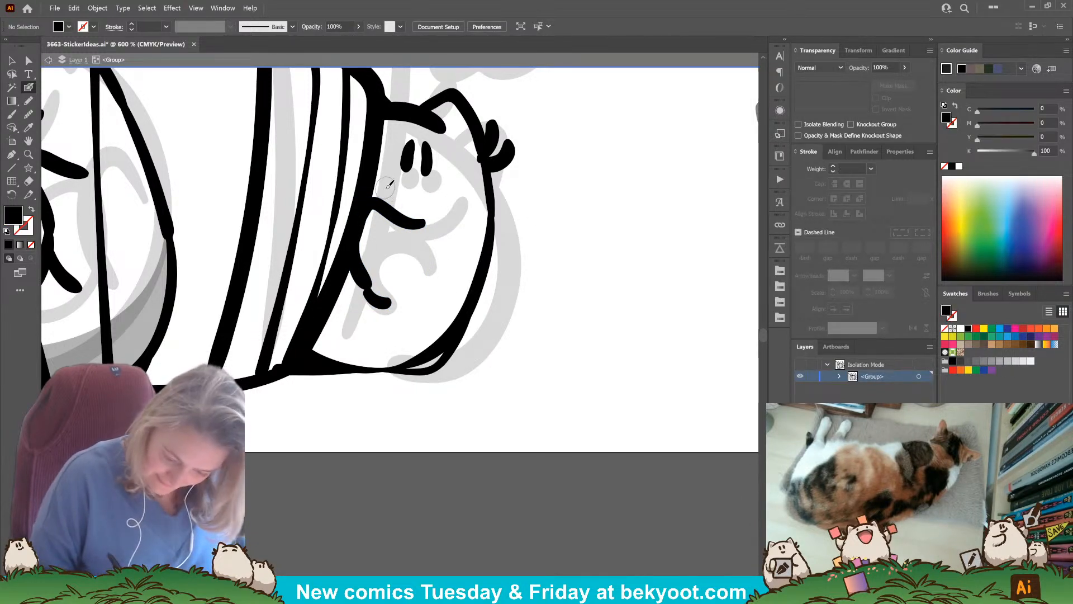
{"action": "key", "text": "shift+x"}
{"action": "mouse_move", "coordinate": [406, 204]}
{"action": "left_mouse_down"}
{"action": "mouse_move", "coordinate": [447, 196]}
{"action": "mouse_move", "coordinate": [463, 176]}
{"action": "left_mouse_up"}
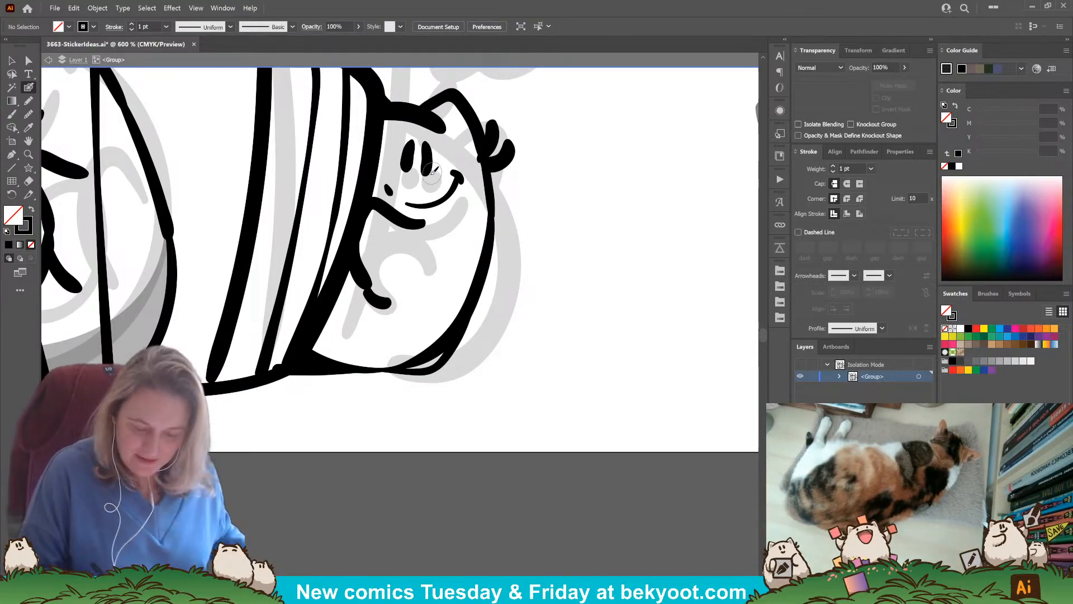
Fine-tune the shapes of the smaller character's two eyes one at a time.
{"action": "key", "text": "v"}
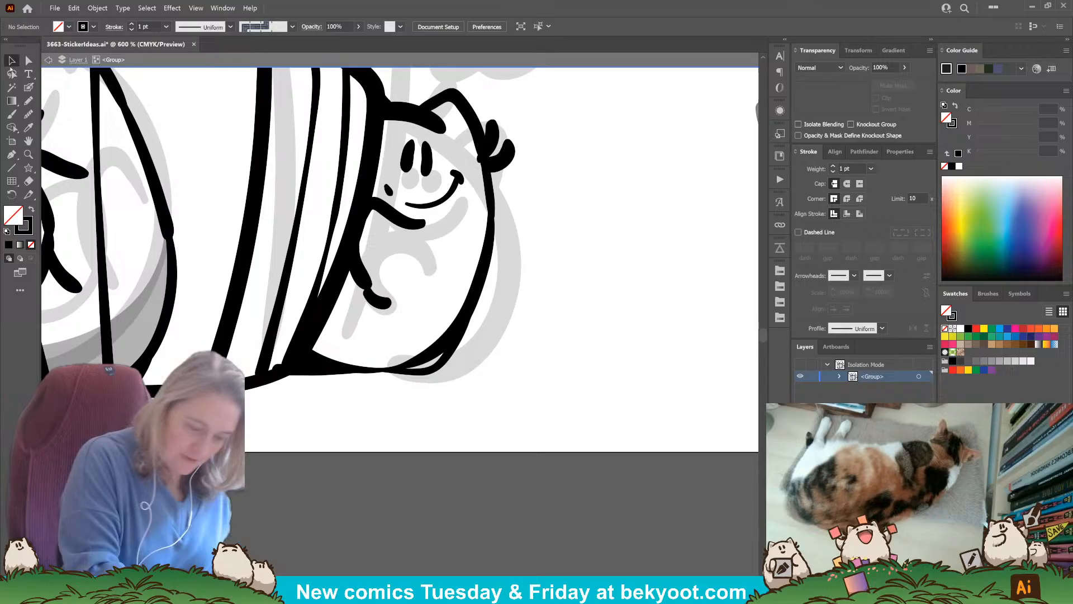
{"action": "left_click", "coordinate": [408, 163]}
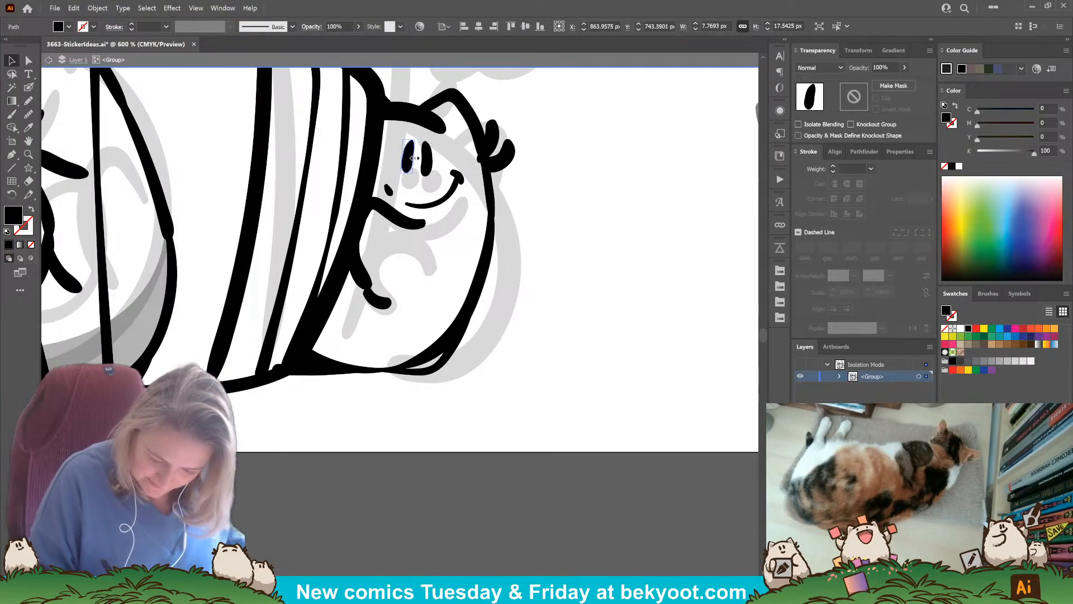
{"action": "left_click_drag", "start_coordinate": [414, 159], "coordinate": [426, 172]}
{"action": "left_click", "coordinate": [428, 165]}
{"action": "left_click", "coordinate": [561, 113]}
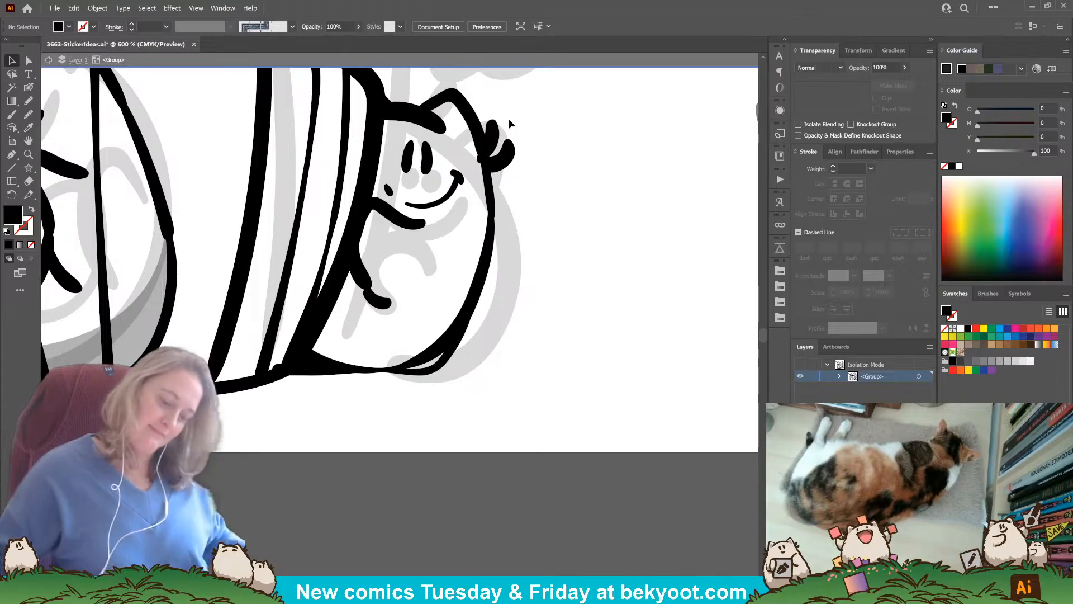
Group the smaller character's eyes, smile and mouth corner mark, and move the face closer to the box edge.
{"action": "key", "text": "ctrl+minus"}
{"action": "key", "text": "ctrl+minus"}
{"action": "key", "text": "ctrl+minus"}
{"action": "key", "text": "ctrl+minus"}
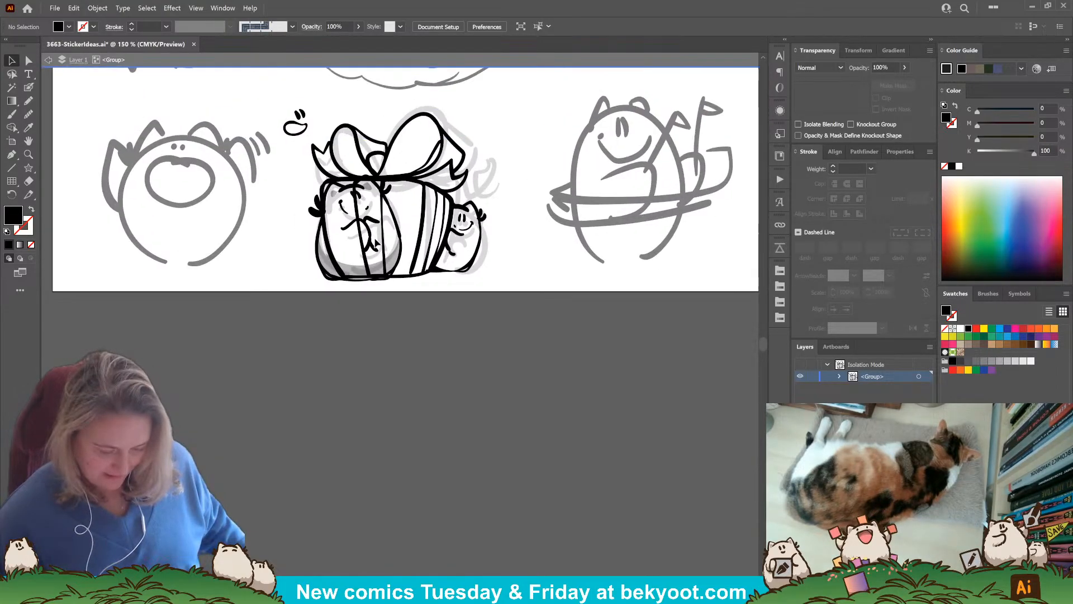
{"action": "key", "text": "ctrl+plus"}
{"action": "key", "text": "ctrl+plus"}
{"action": "key", "text": "ctrl+plus"}
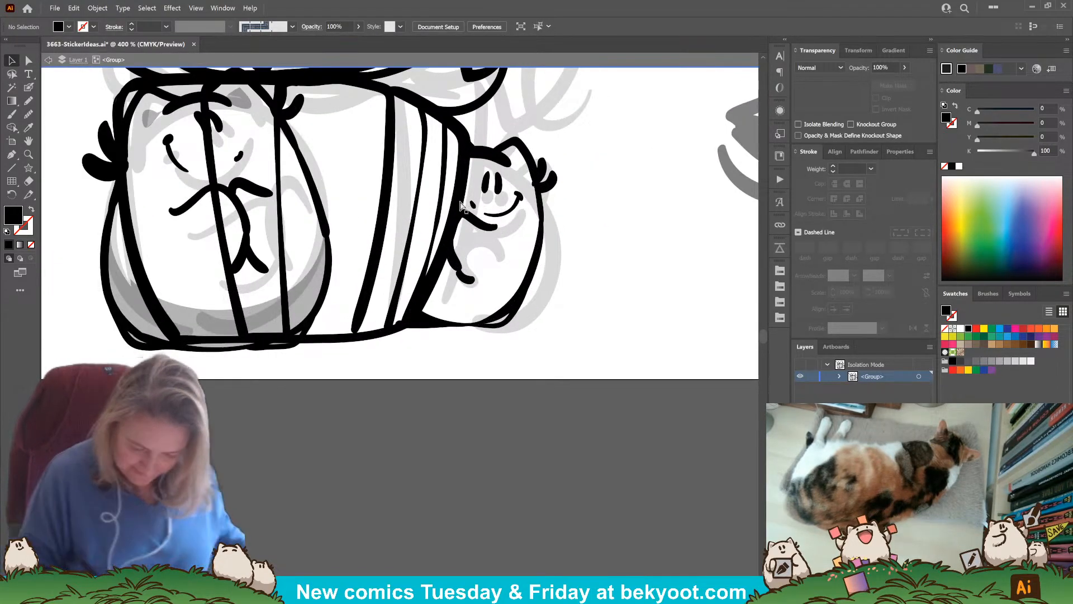
{"action": "left_click", "coordinate": [462, 204]}
{"action": "left_click", "coordinate": [407, 370]}
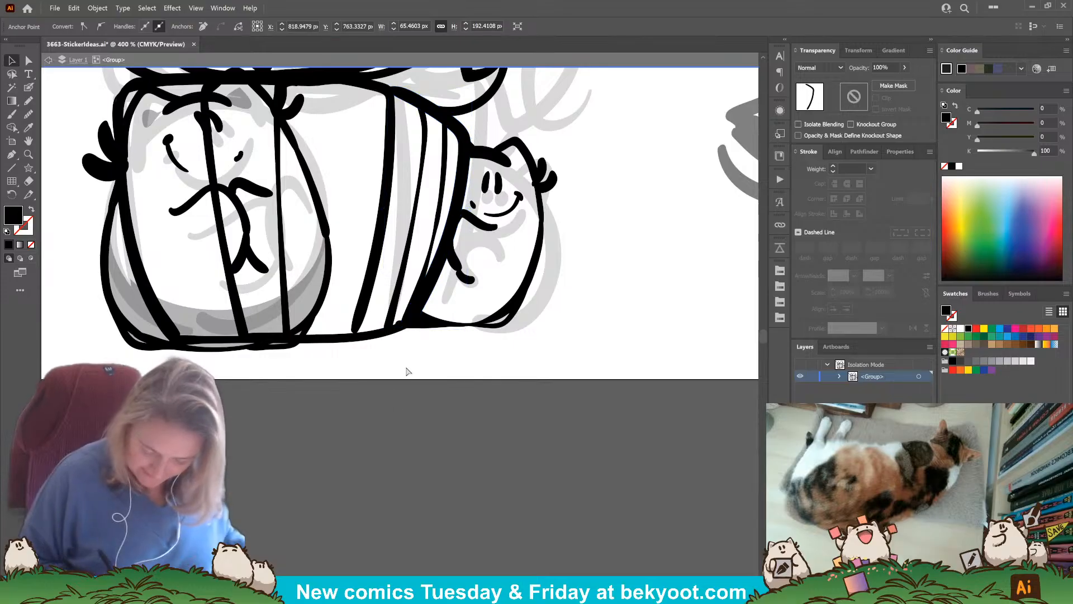
{"action": "left_click", "coordinate": [499, 187]}
{"action": "left_click", "coordinate": [474, 205], "text": "shift"}
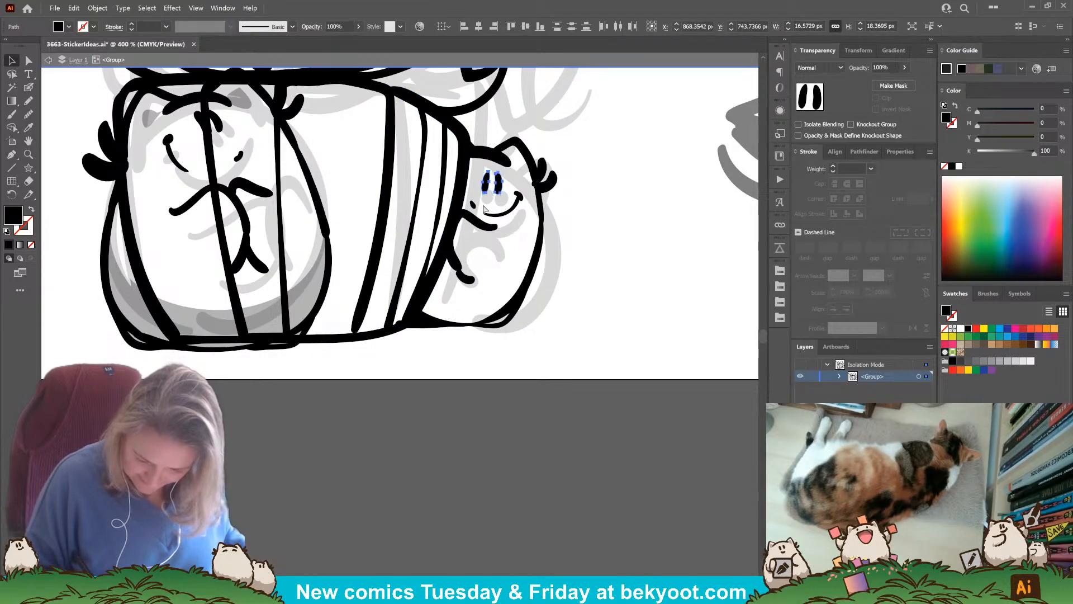
{"action": "left_click", "coordinate": [519, 195], "text": "shift"}
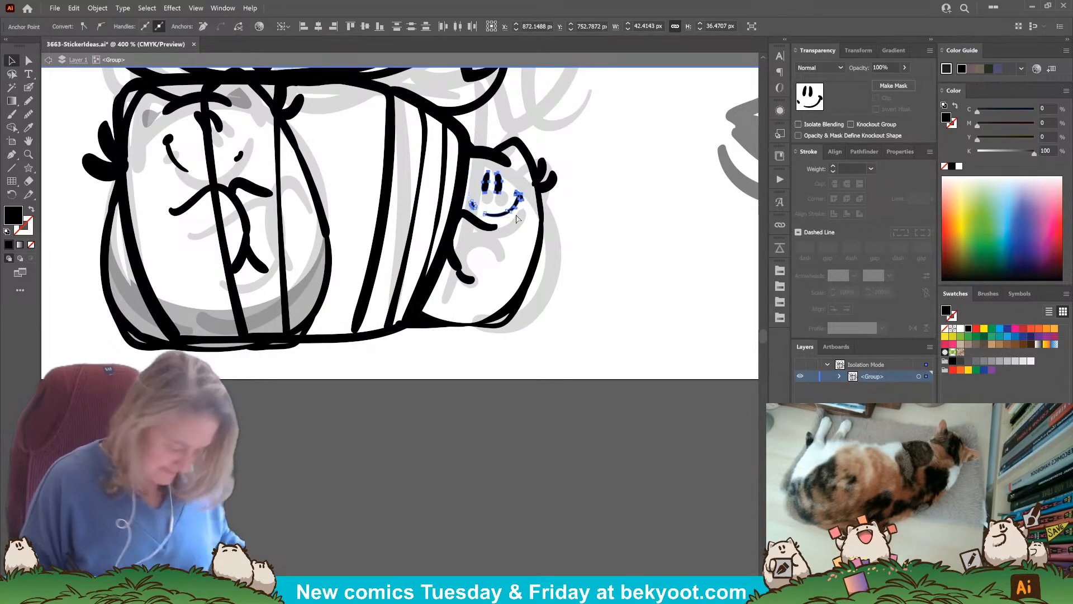
{"action": "key", "text": "ctrl+g"}
{"action": "mouse_move", "coordinate": [510, 210]}
{"action": "left_mouse_down"}
{"action": "mouse_move", "coordinate": [502, 204]}
{"action": "mouse_move", "coordinate": [513, 213]}
{"action": "left_mouse_up"}
{"action": "left_click", "coordinate": [608, 216]}
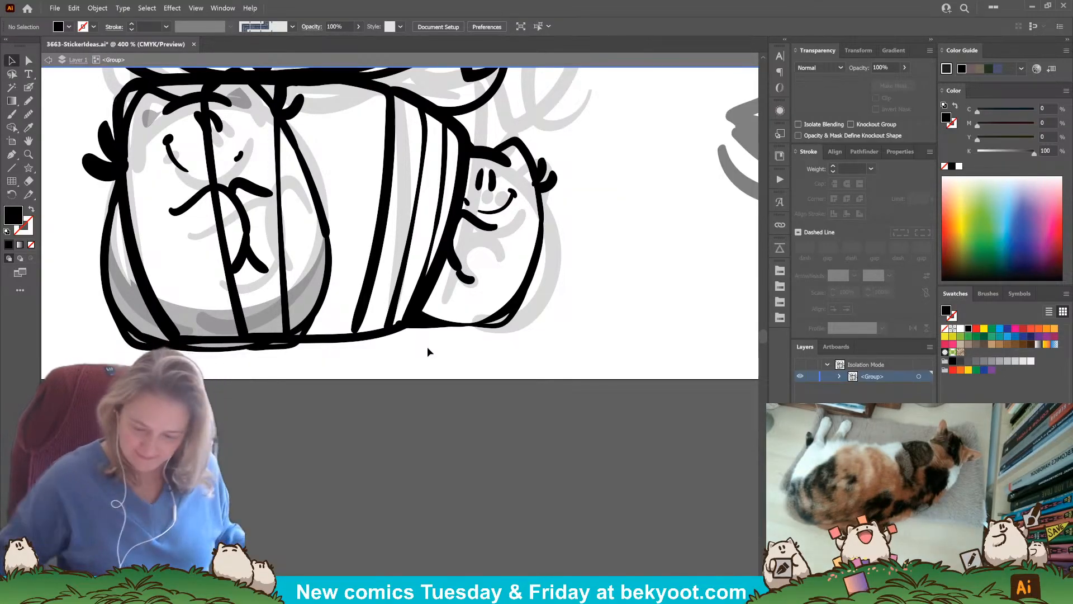
Shade the smaller character's ear and lower body with freehand black filled shapes at 30% opacity.
{"action": "key", "text": "ctrl+minus"}
{"action": "key", "text": "ctrl+minus"}
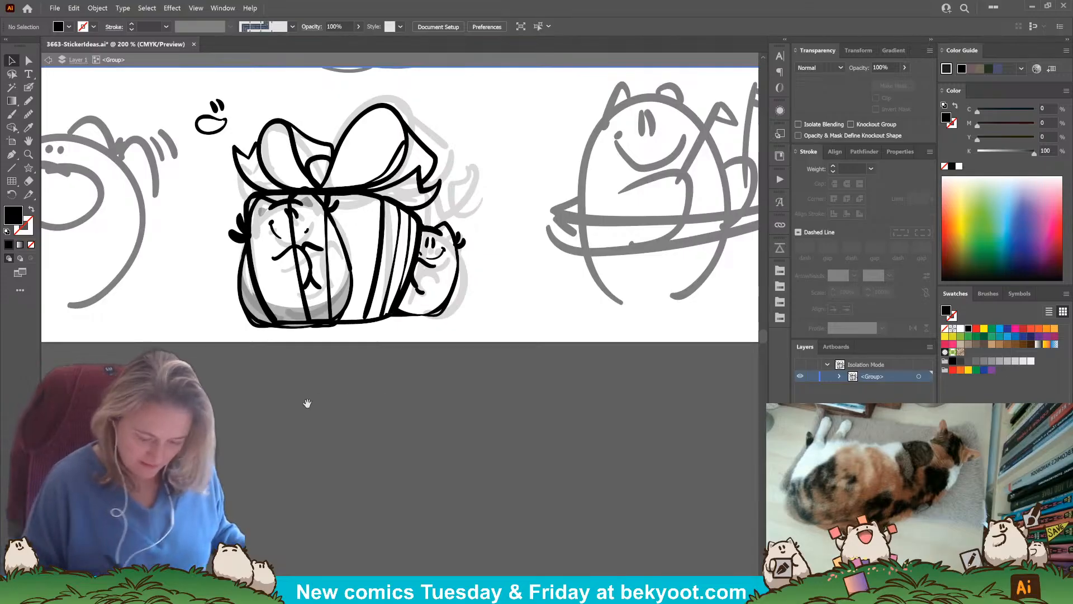
{"action": "left_click_drag", "start_coordinate": [307, 403], "coordinate": [408, 457]}
{"action": "key", "text": "n"}
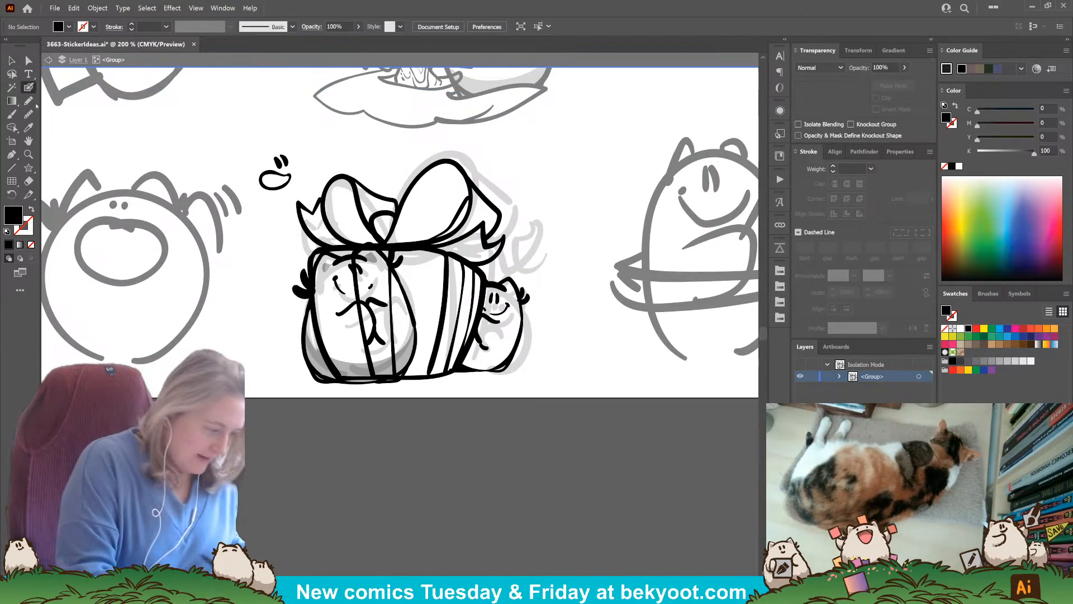
{"action": "left_click", "coordinate": [861, 67]}
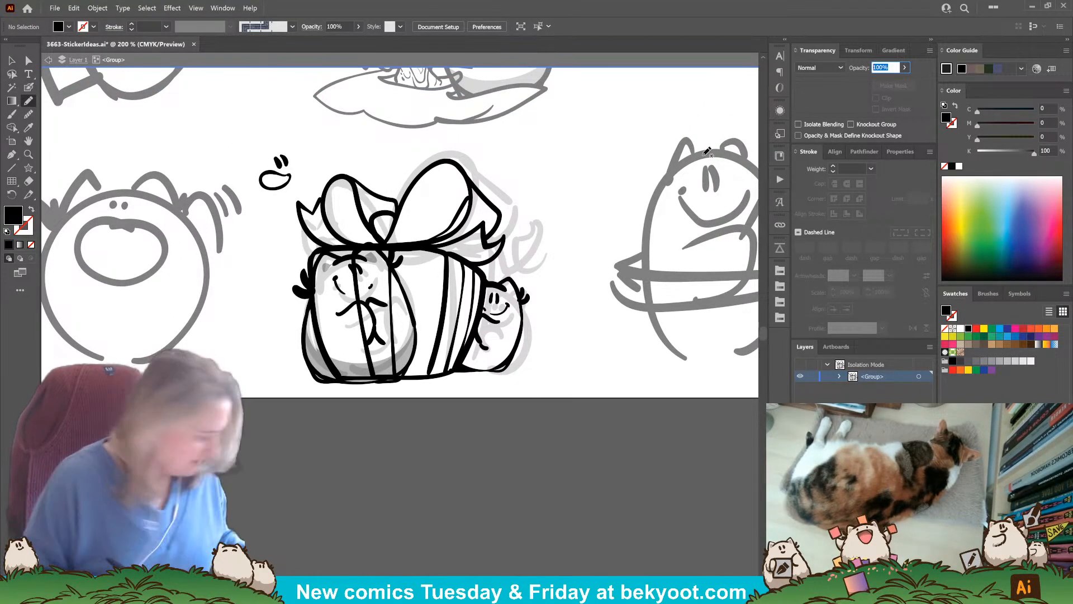
{"action": "type", "text": "30"}
{"action": "key", "text": "Return"}
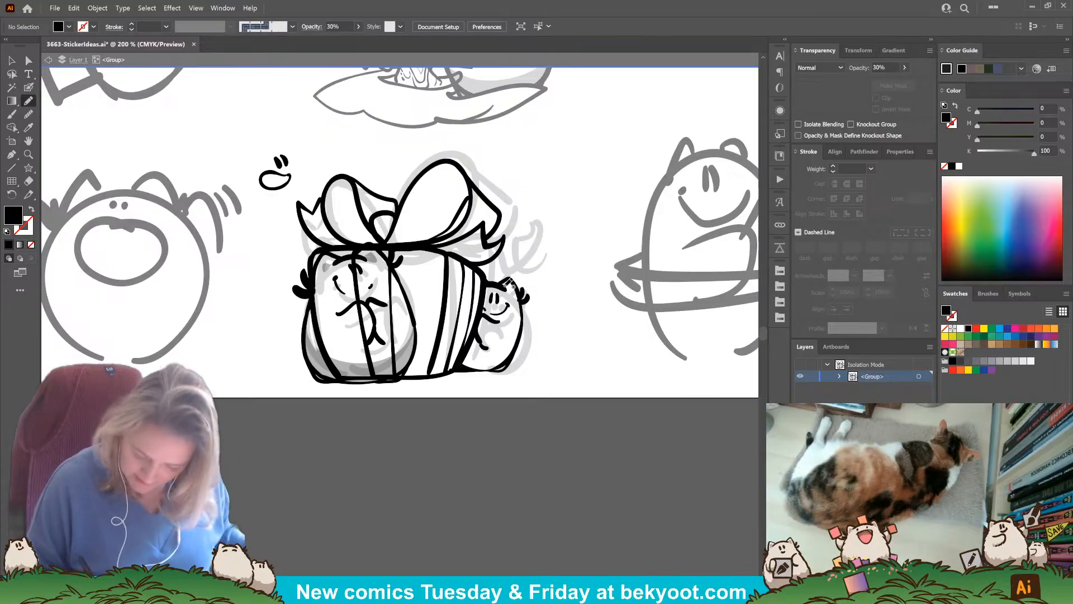
{"action": "left_click_drag", "start_coordinate": [510, 291], "coordinate": [505, 286]}
{"action": "left_click_drag", "start_coordinate": [470, 354], "coordinate": [471, 353]}
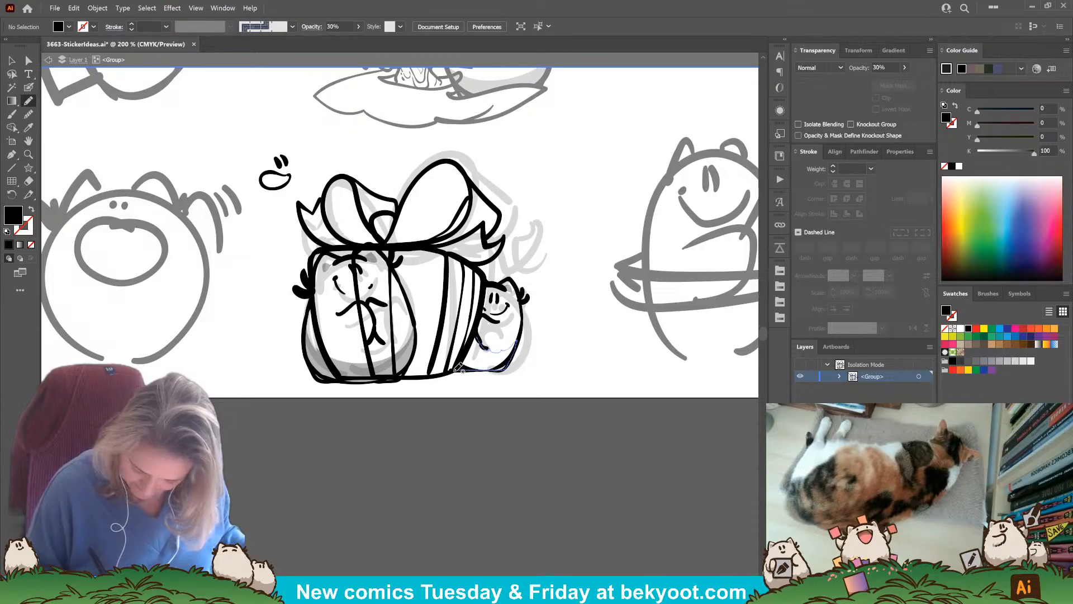
{"action": "left_click_drag", "start_coordinate": [475, 338], "coordinate": [483, 354]}
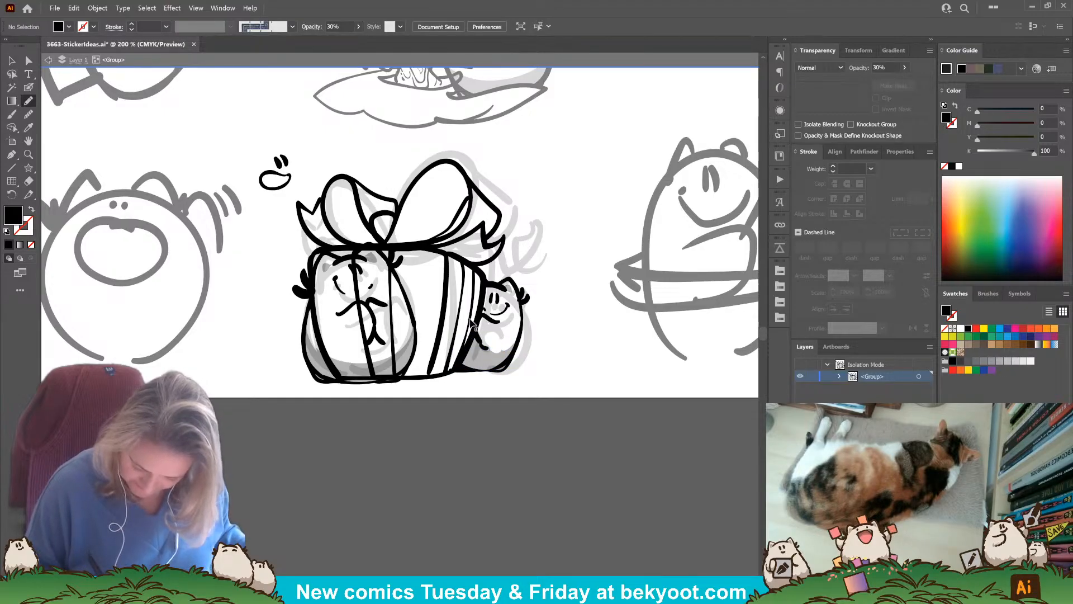
Rework the inner end of the smaller character's bottom outline where it meets the box's lower corner.
{"action": "left_click", "coordinate": [471, 323], "text": "ctrl"}
{"action": "left_click_drag", "start_coordinate": [452, 403], "coordinate": [451, 368]}
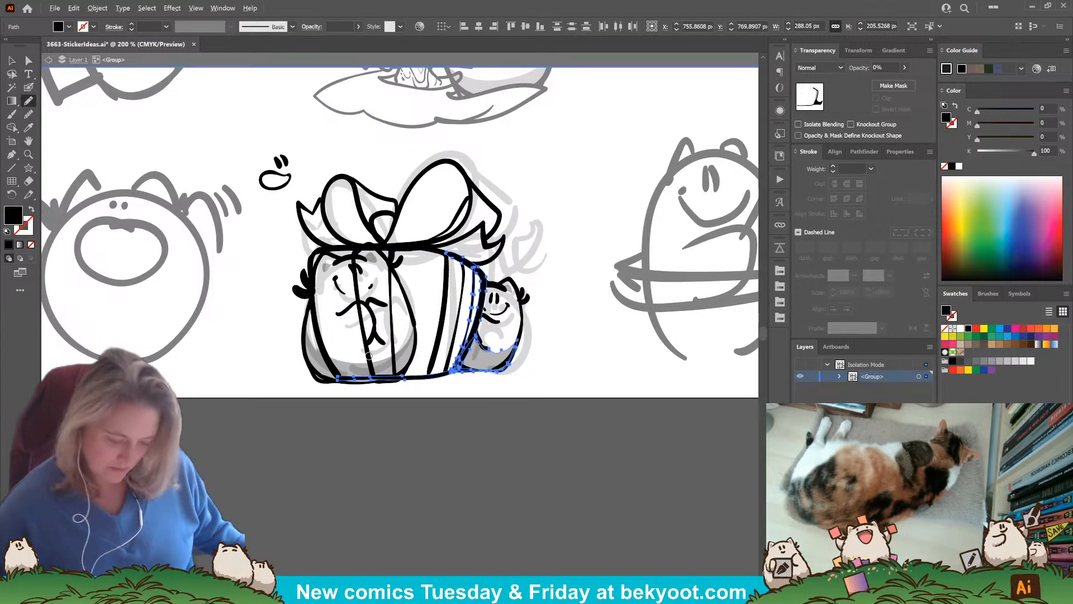
{"action": "scroll", "coordinate": [435, 390], "scroll_direction": "up", "scroll_amount": 2}
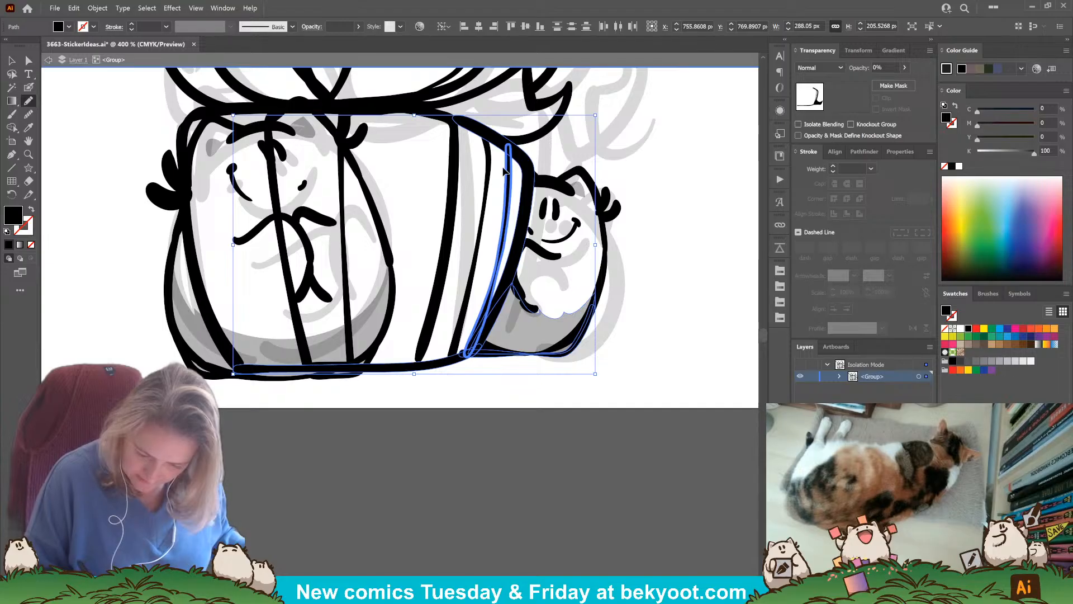
{"action": "left_click", "coordinate": [542, 155], "text": "ctrl"}
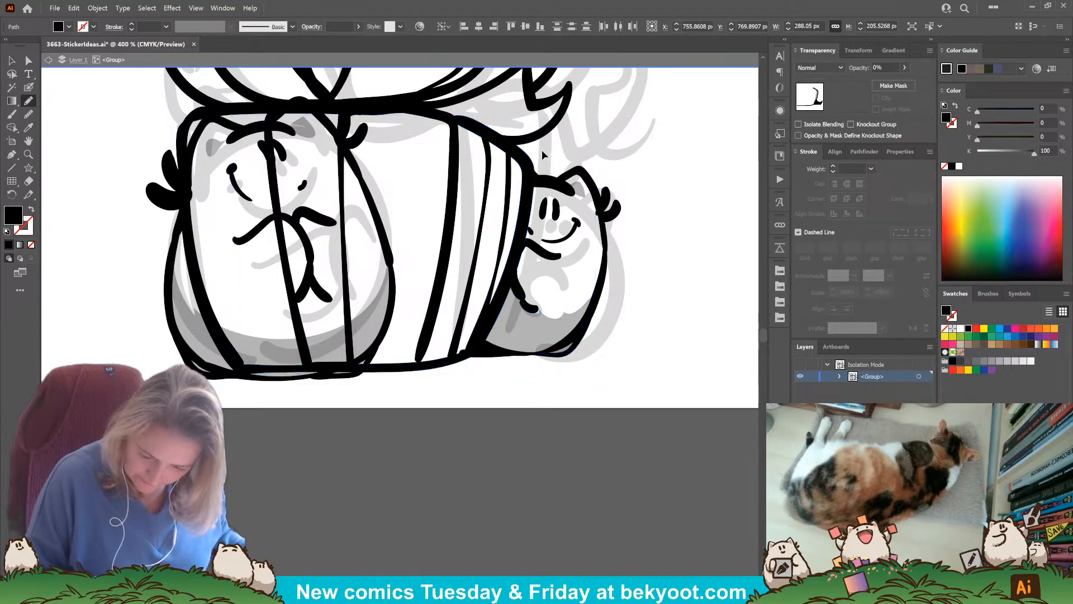
{"action": "left_click", "coordinate": [467, 354], "text": "ctrl"}
{"action": "left_click_drag", "start_coordinate": [469, 341], "coordinate": [472, 337]}
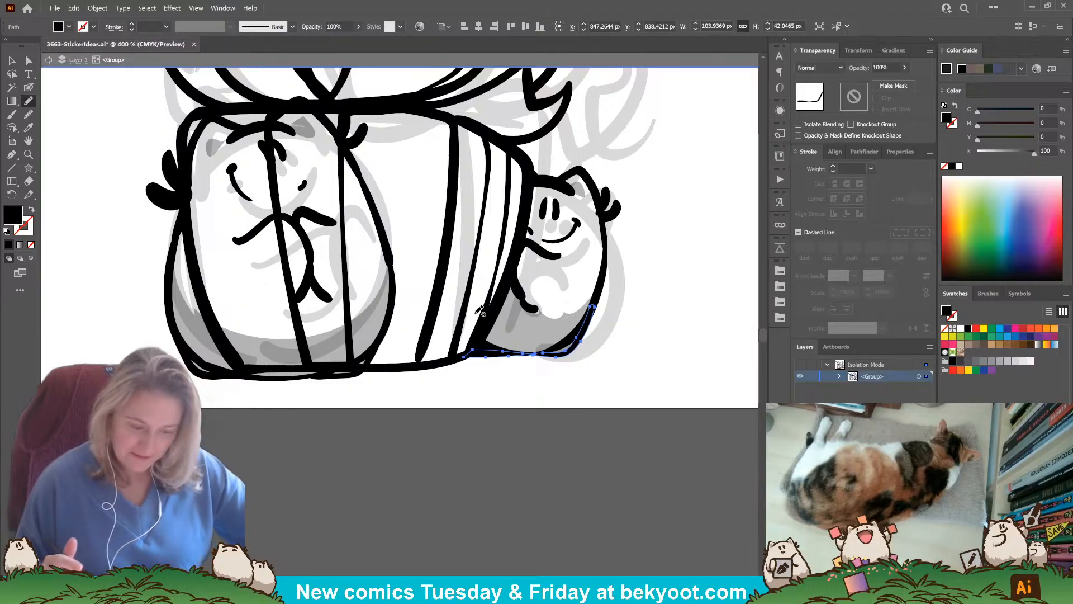
{"action": "left_click", "coordinate": [11, 59]}
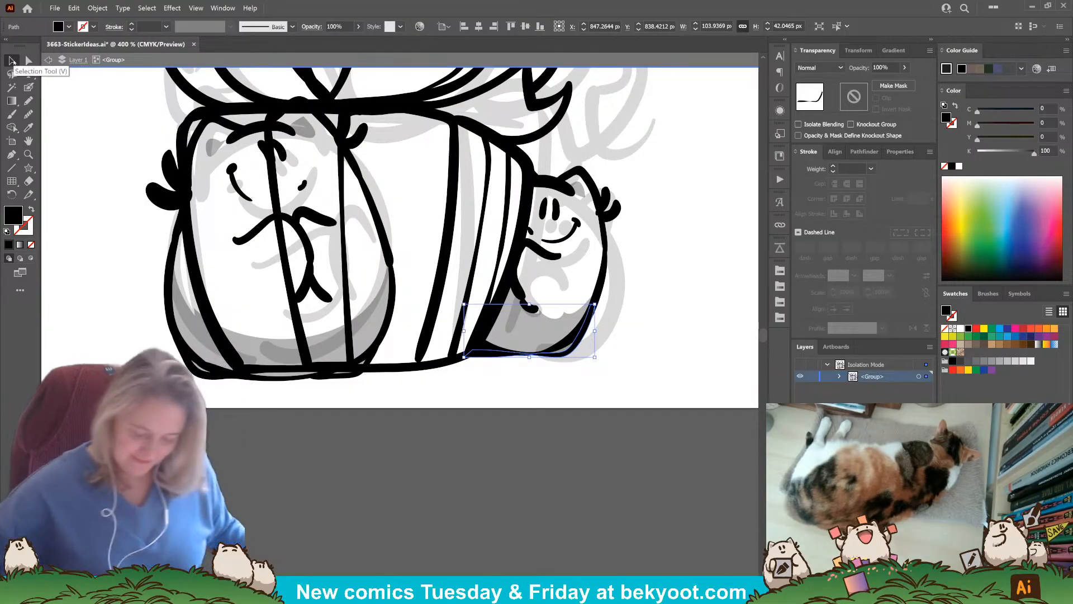
Open the front character's group for isolated editing and move the spare open-mouthed face down beside the box.
{"action": "scroll", "coordinate": [228, 182], "scroll_direction": "down", "scroll_amount": 2}
{"action": "mouse_move", "coordinate": [288, 367]}
{"action": "left_mouse_down"}
{"action": "mouse_move", "coordinate": [427, 486]}
{"action": "mouse_move", "coordinate": [387, 497]}
{"action": "left_mouse_up"}
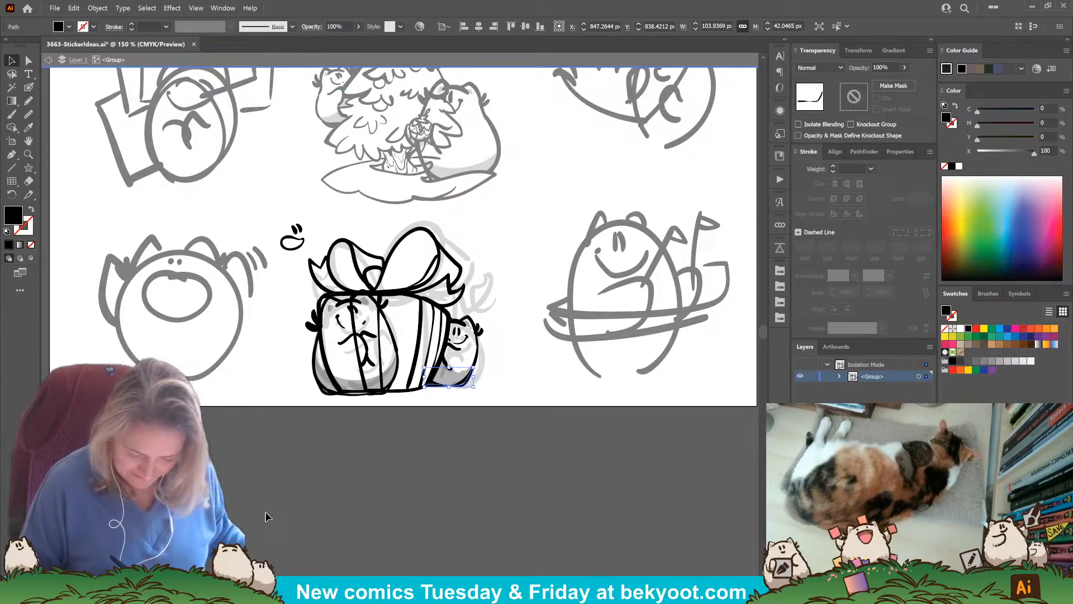
{"action": "left_click", "coordinate": [294, 332]}
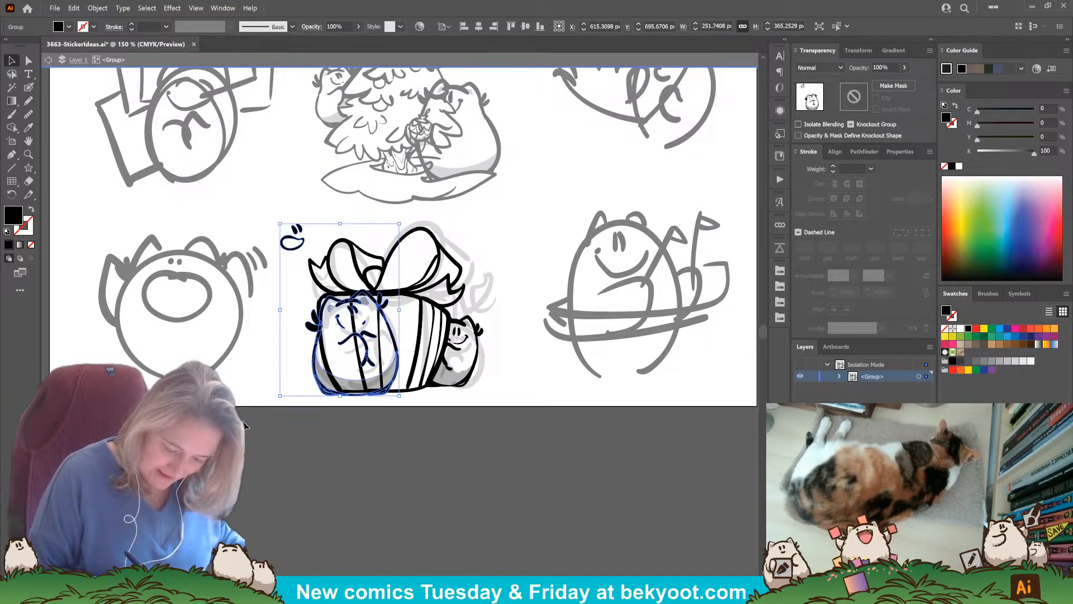
{"action": "double_click", "coordinate": [304, 246]}
{"action": "left_click", "coordinate": [296, 237]}
{"action": "mouse_move", "coordinate": [295, 237]}
{"action": "left_mouse_down"}
{"action": "mouse_move", "coordinate": [347, 310]}
{"action": "mouse_move", "coordinate": [255, 334]}
{"action": "left_mouse_up"}
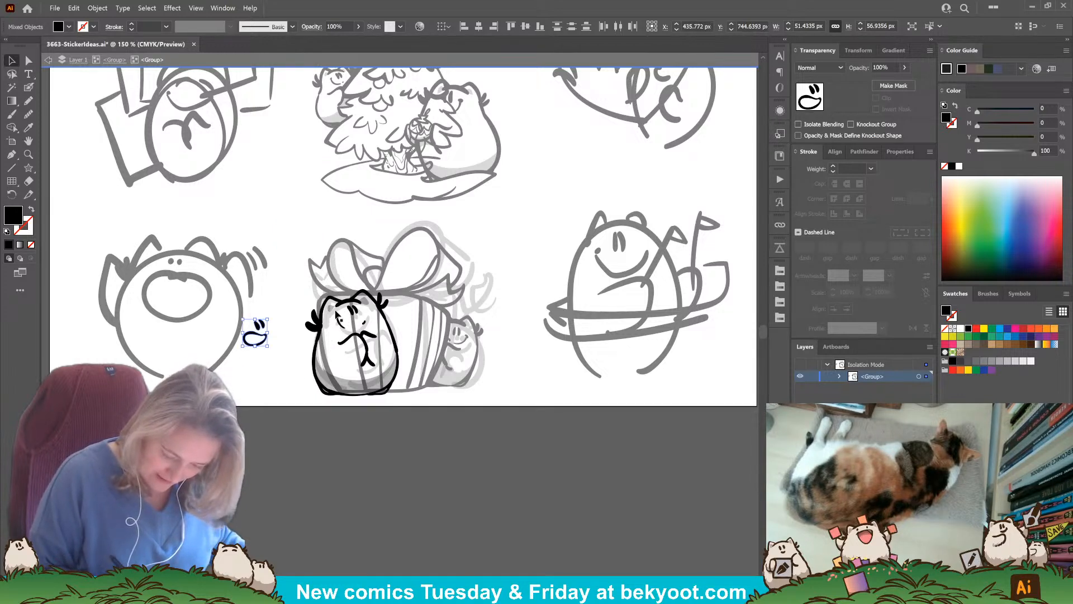
Group the front character's eyes and smile strokes into one face.
{"action": "left_click", "coordinate": [331, 306]}
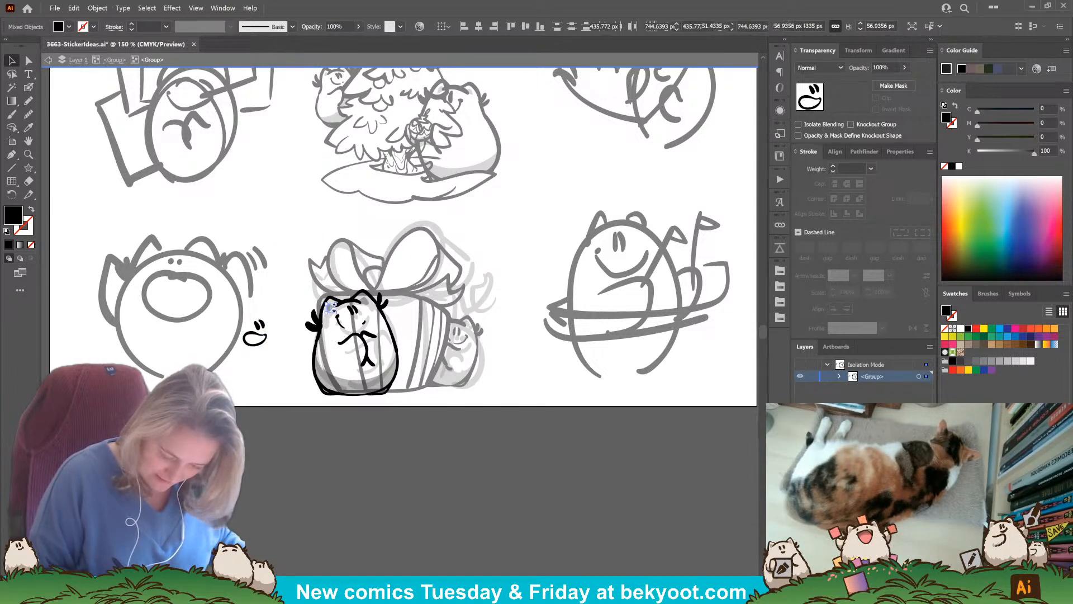
{"action": "left_click", "coordinate": [335, 417]}
{"action": "left_click_drag", "start_coordinate": [368, 308], "coordinate": [341, 332]}
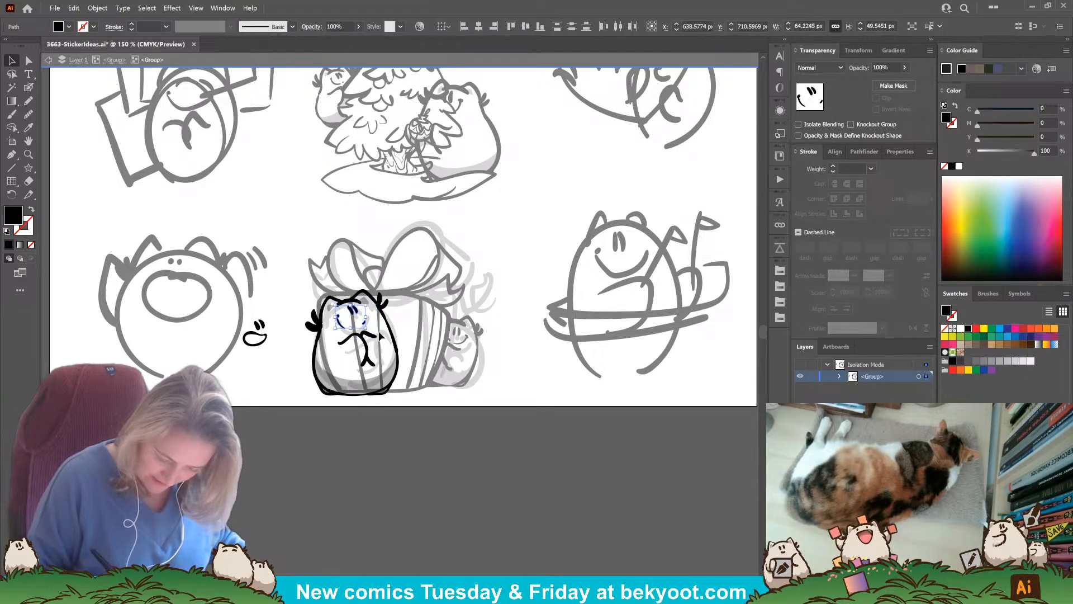
{"action": "key", "text": "ctrl+g"}
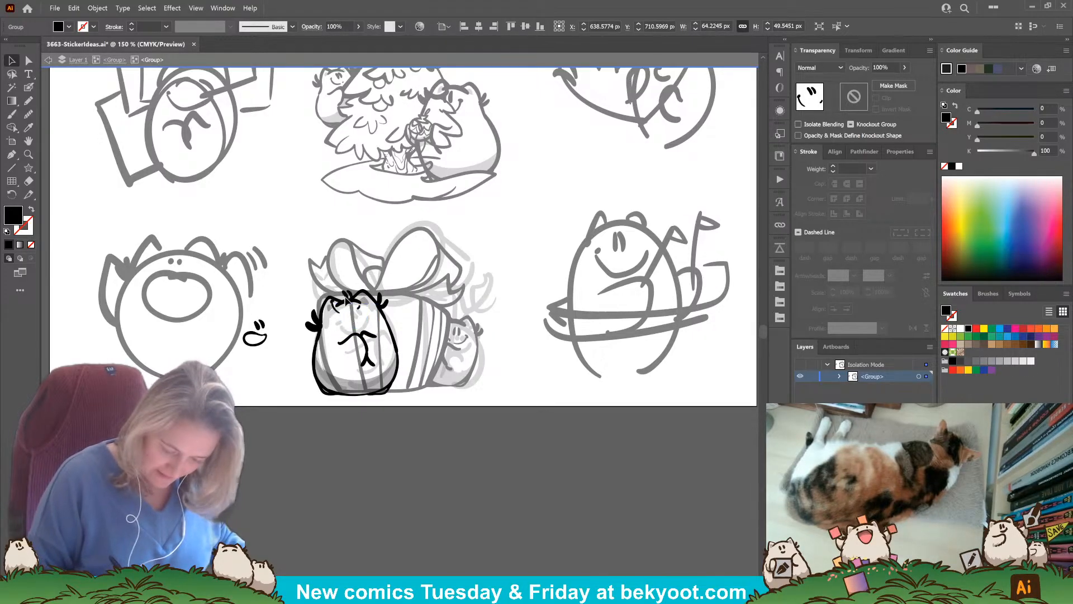
Try the spare open-mouthed face on the front character in place of the grouped smiling face.
{"action": "left_click_drag", "start_coordinate": [347, 302], "coordinate": [295, 212]}
{"action": "left_click_drag", "start_coordinate": [260, 340], "coordinate": [353, 317]}
{"action": "key", "text": "ctrl+z"}
{"action": "left_click", "coordinate": [288, 366]}
{"action": "key", "text": "ctrl+g"}
{"action": "left_click", "coordinate": [360, 404]}
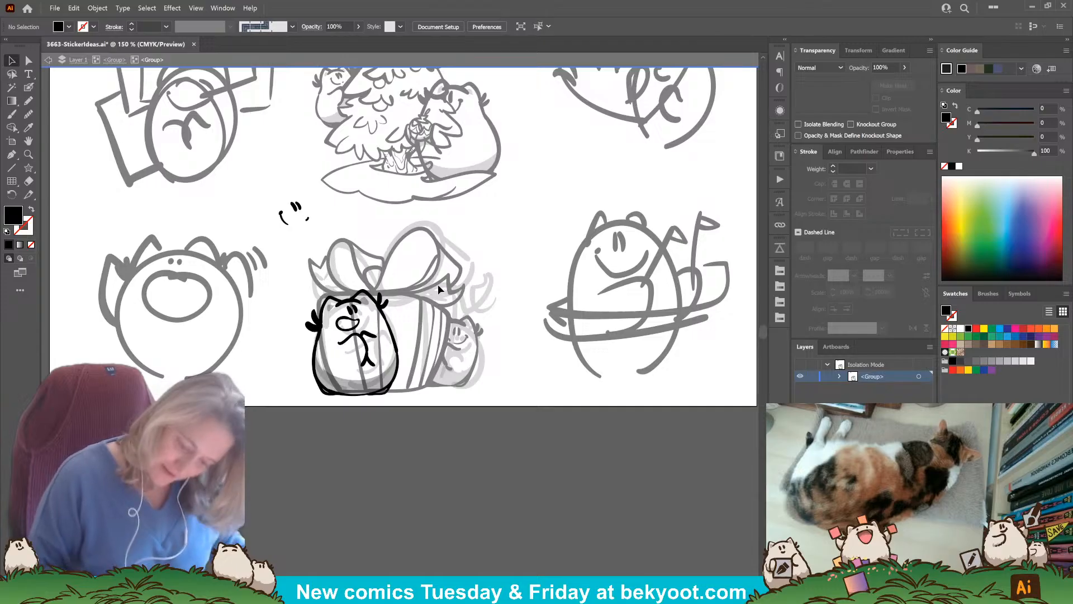
{"action": "scroll", "coordinate": [318, 338], "scroll_direction": "up", "scroll_amount": 4}
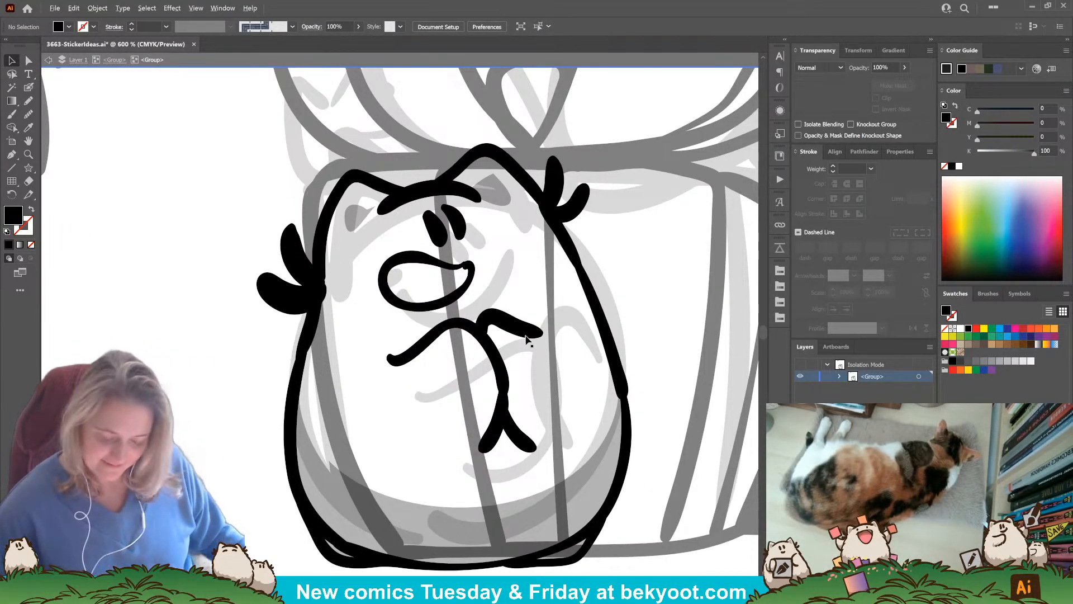
{"action": "scroll", "coordinate": [525, 339], "scroll_direction": "down", "scroll_amount": 4}
{"action": "key", "text": "ctrl+z"}
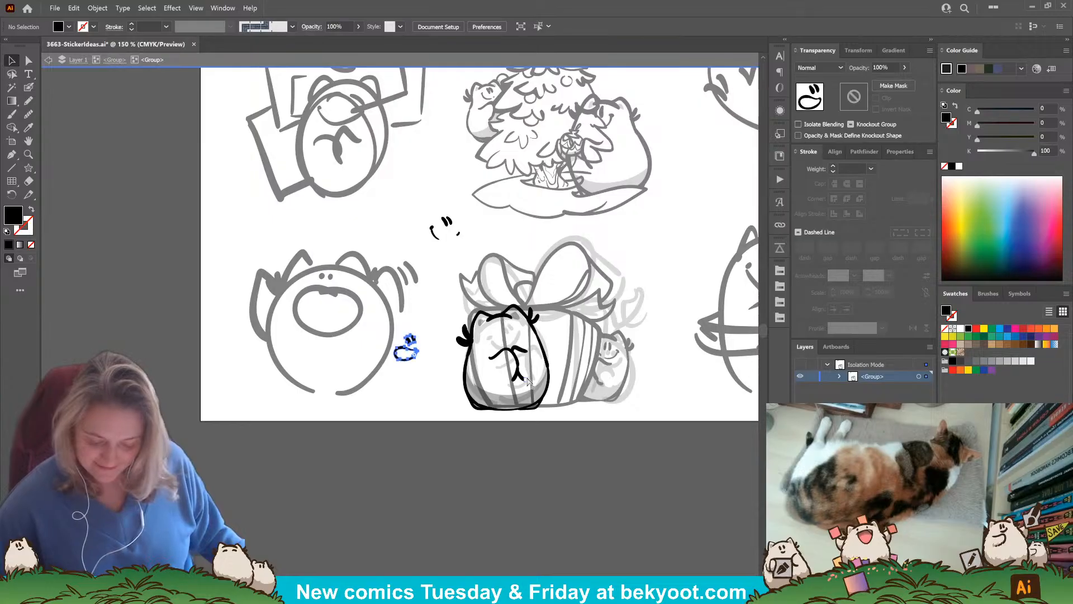
{"action": "key", "text": "ctrl+shift+z"}
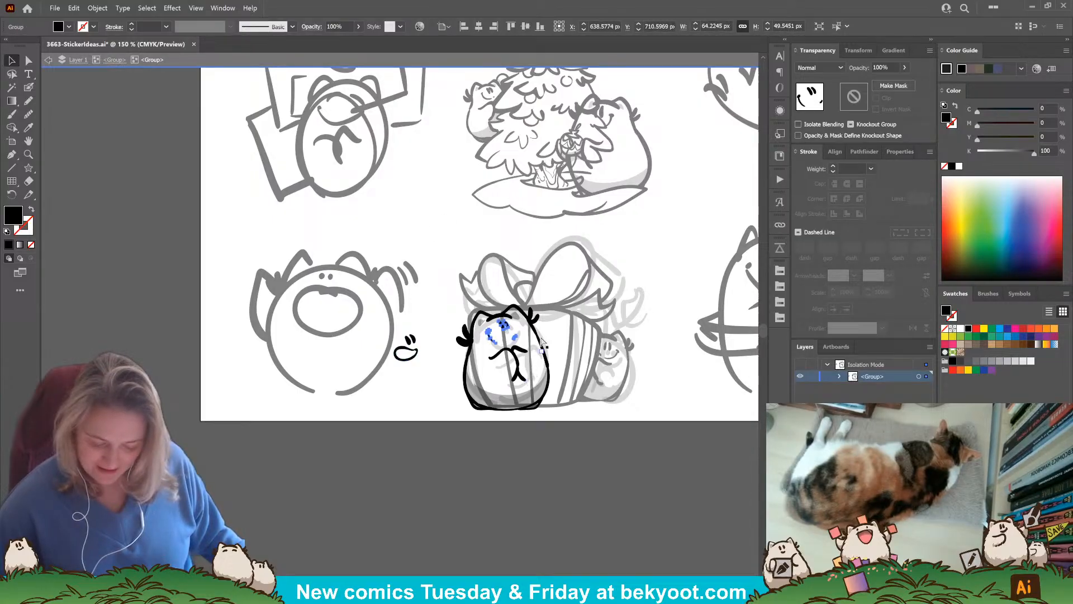
{"action": "left_click", "coordinate": [453, 211]}
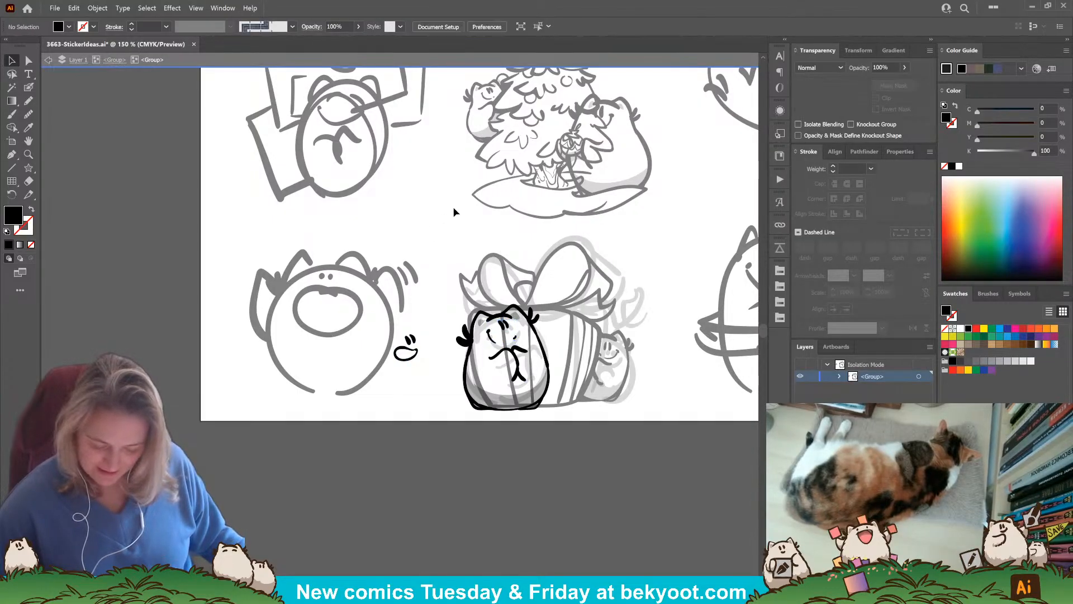
Take the spare open-mouthed face out of the character's group and park it on the blank area below the artboard.
{"action": "left_click", "coordinate": [412, 358]}
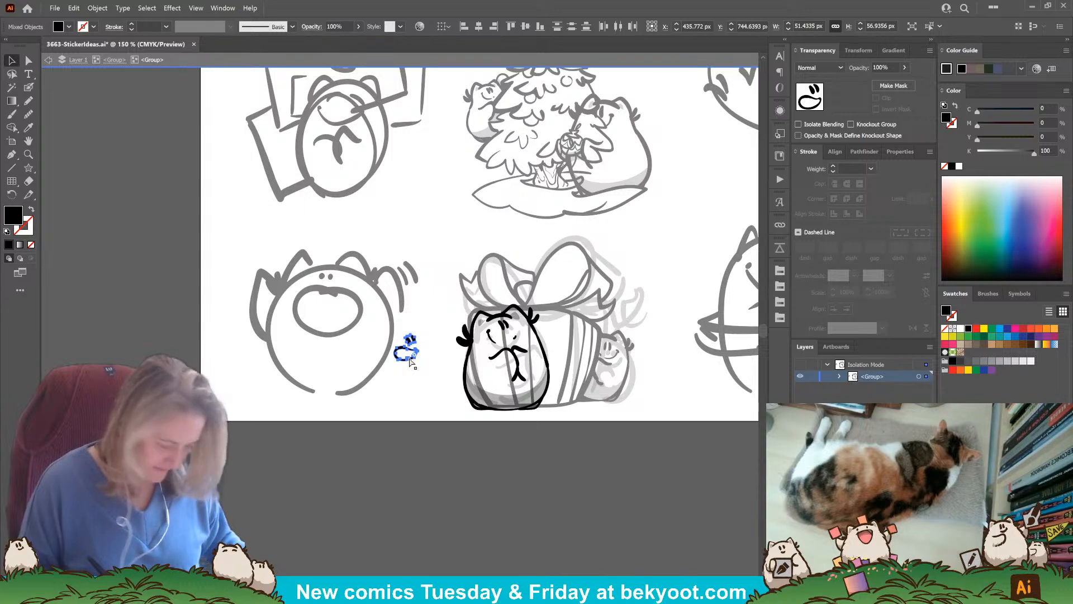
{"action": "key", "text": "Delete"}
{"action": "double_click", "coordinate": [456, 456]}
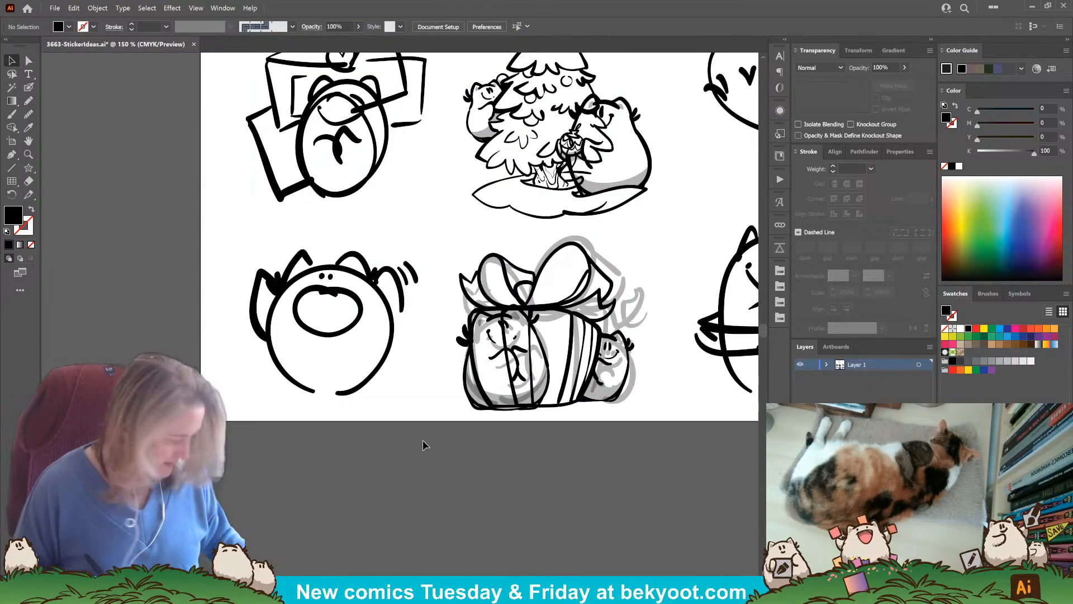
{"action": "key", "text": "ctrl+z"}
{"action": "left_click_drag", "start_coordinate": [414, 359], "coordinate": [392, 495]}
{"action": "left_click", "coordinate": [462, 486]}
{"action": "left_click_drag", "start_coordinate": [475, 440], "coordinate": [399, 464]}
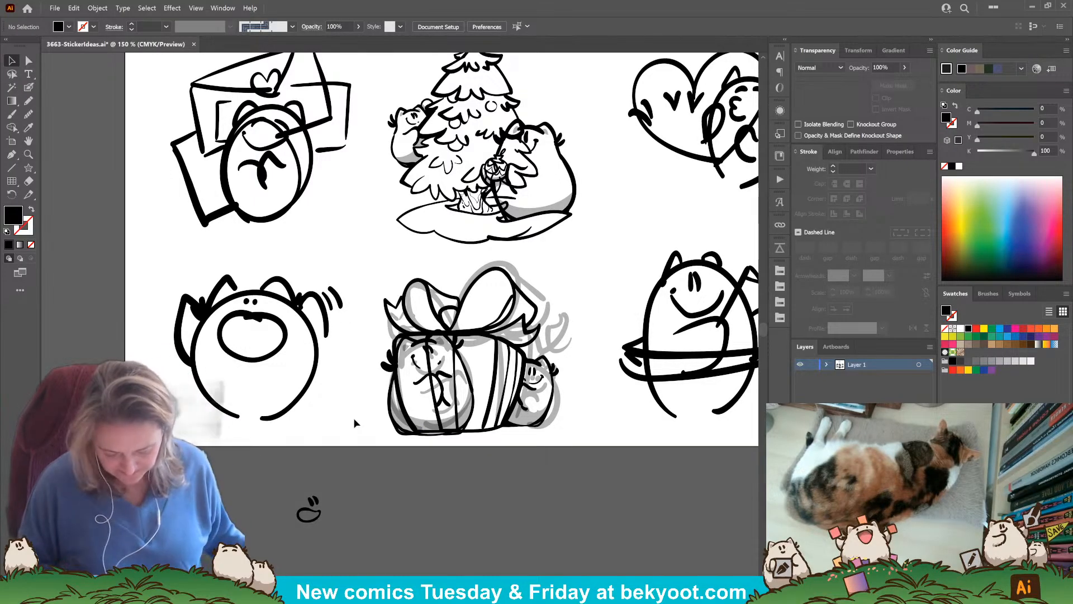
Isolate the Christmas tree sticker and recolour its front character's group dark brown, C50 M70 Y80 K70, from the swatch library.
{"action": "left_click_drag", "start_coordinate": [532, 243], "coordinate": [462, 385]}
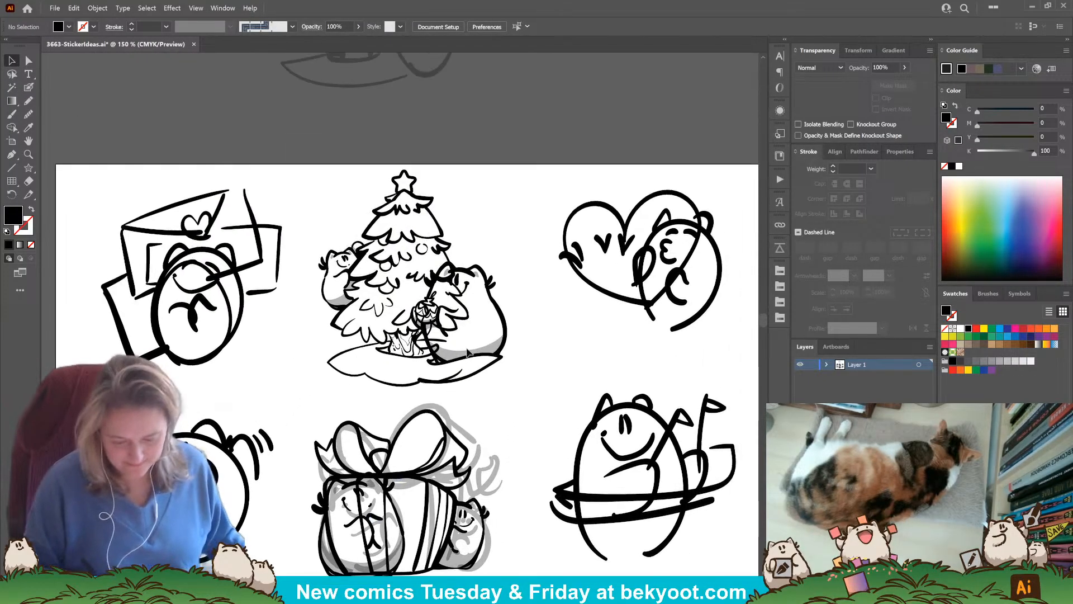
{"action": "left_click", "coordinate": [499, 337]}
{"action": "double_click", "coordinate": [499, 338]}
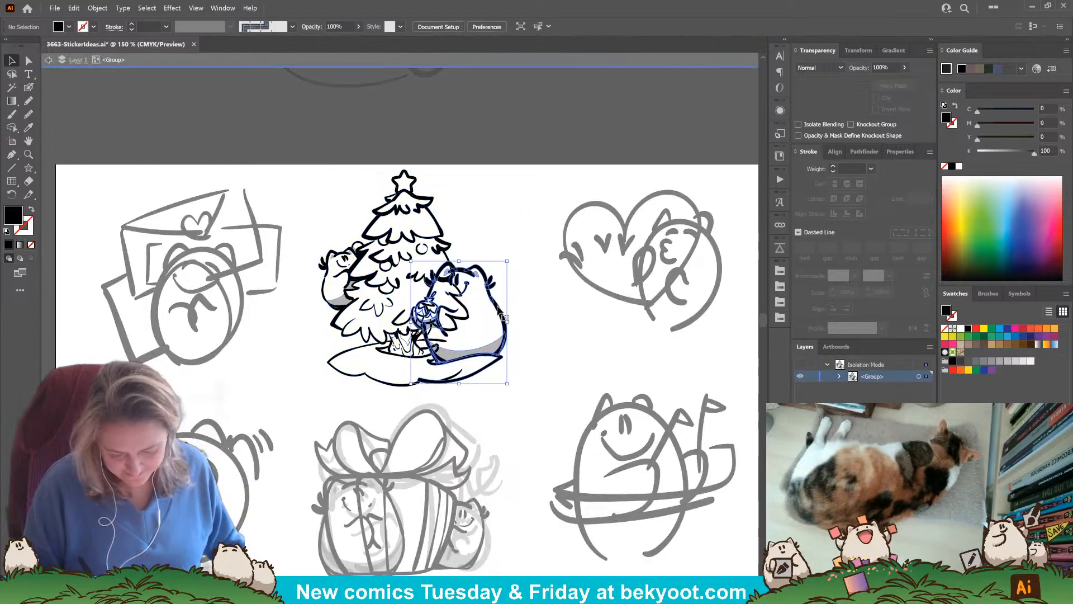
{"action": "left_click", "coordinate": [780, 271]}
{"action": "left_click", "coordinate": [732, 312]}
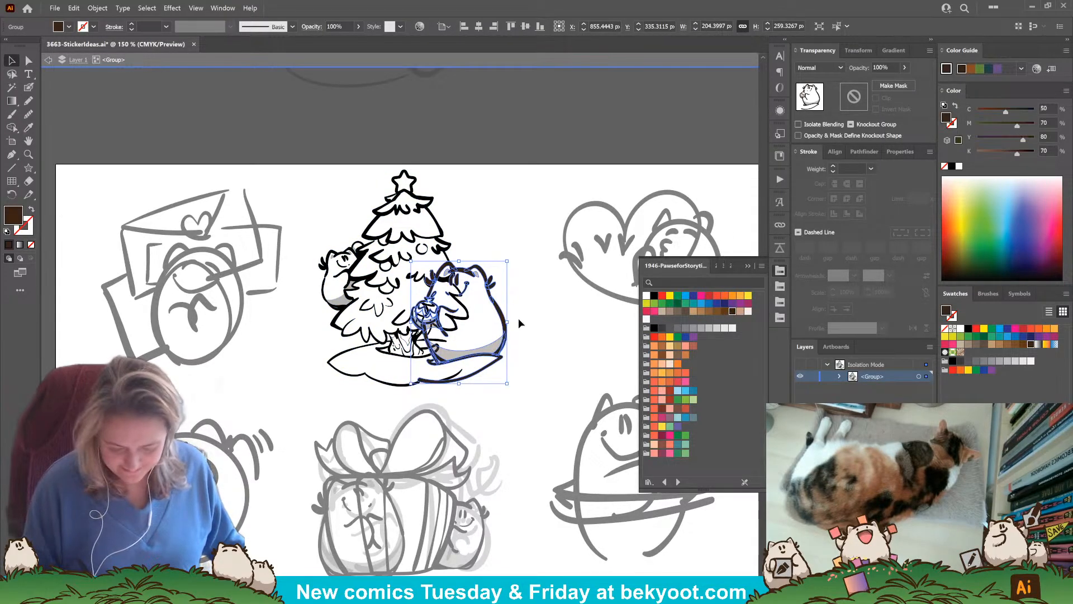
Within the front character's group, recolour the snow outline beneath it purple, C67.69 M72.52 Y0 K0.
{"action": "double_click", "coordinate": [499, 316]}
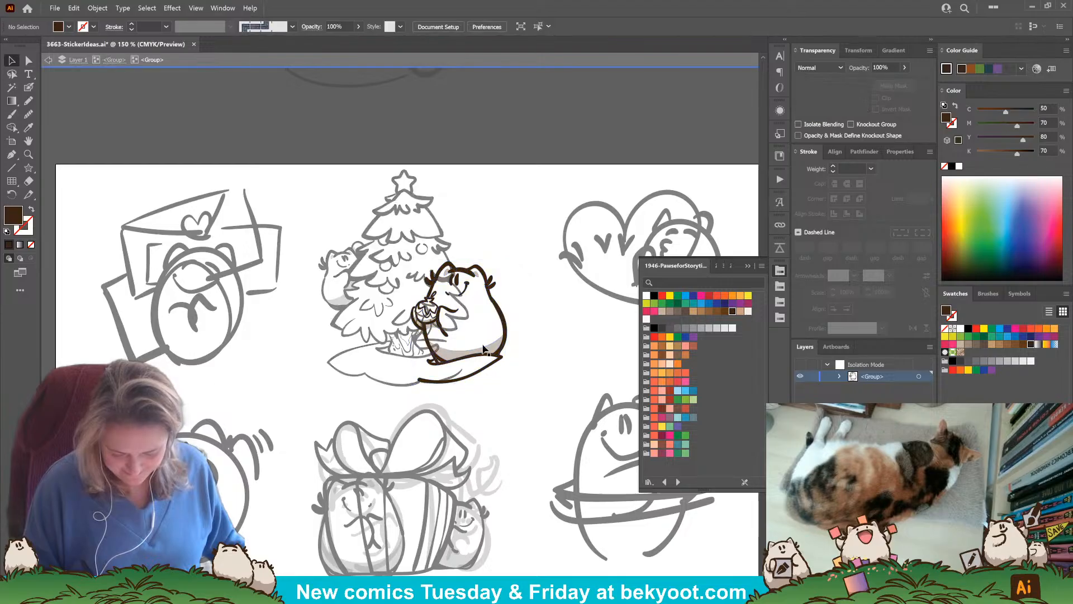
{"action": "left_click", "coordinate": [467, 359]}
{"action": "left_click", "coordinate": [678, 426]}
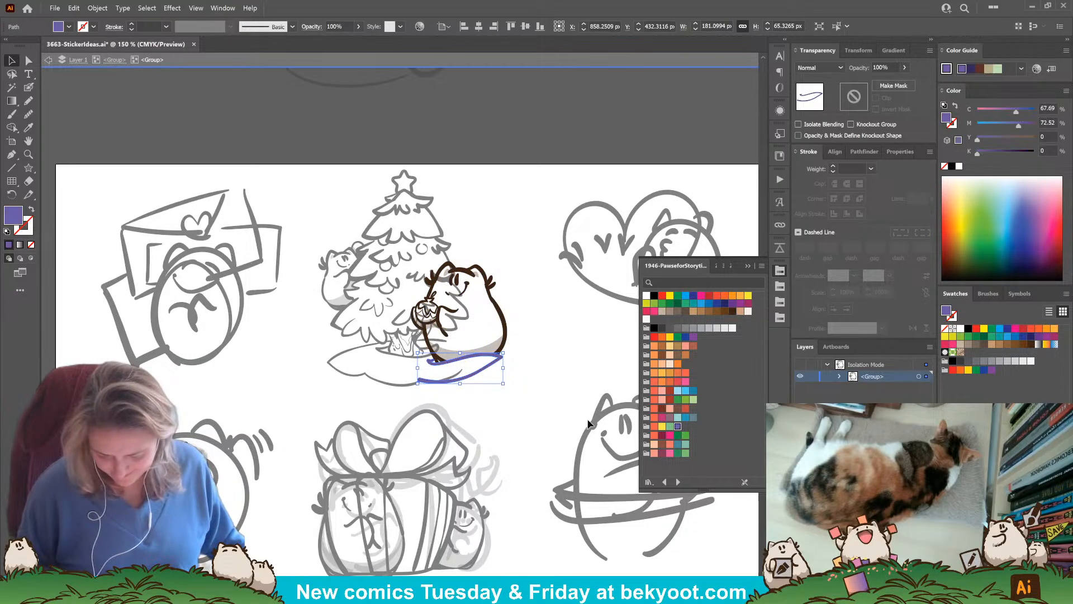
{"action": "left_click", "coordinate": [488, 407]}
Set the Pencil tool to draw behind the existing artwork with an olive fill, C50.77 M49.08 Y96.77 K30.96, from the LeafyWalk swatch library.
{"action": "scroll", "coordinate": [446, 354], "scroll_direction": "up", "scroll_amount": 3}
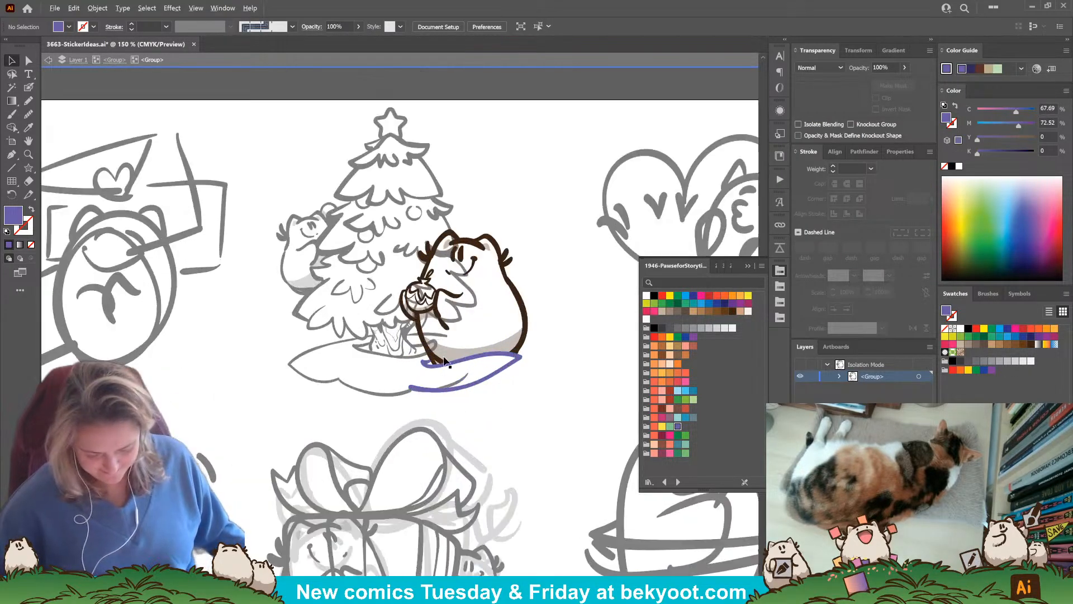
{"action": "left_click", "coordinate": [29, 101]}
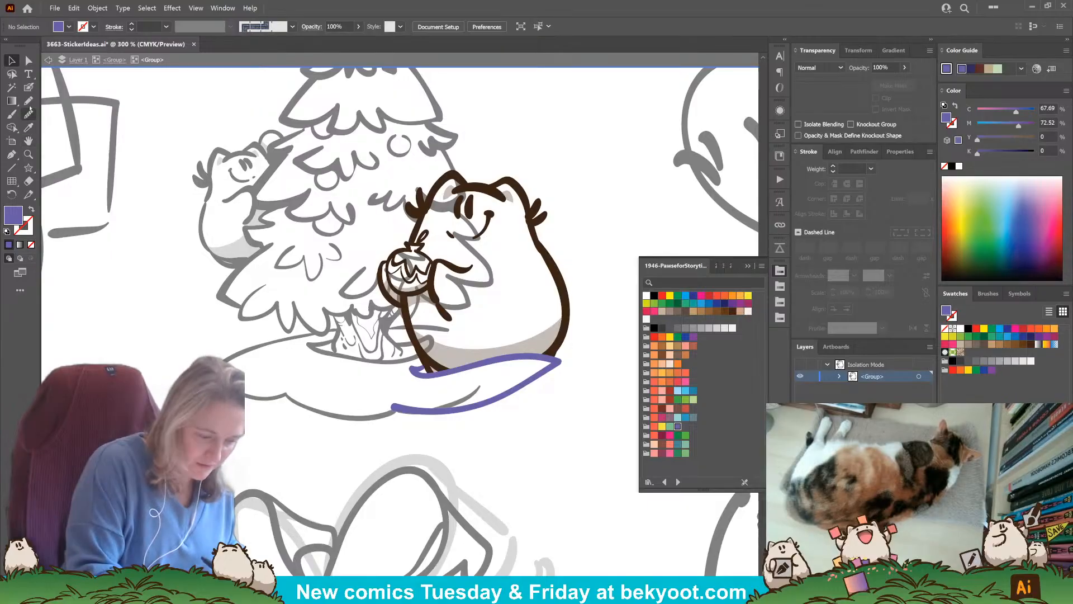
{"action": "left_click", "coordinate": [20, 258]}
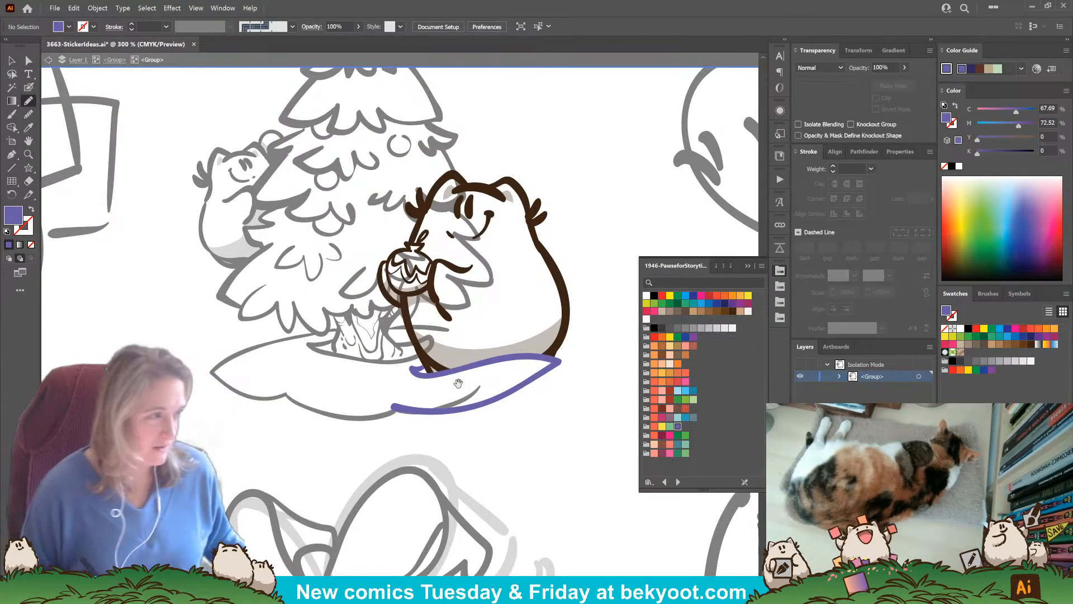
{"action": "left_click_drag", "start_coordinate": [525, 256], "coordinate": [487, 250]}
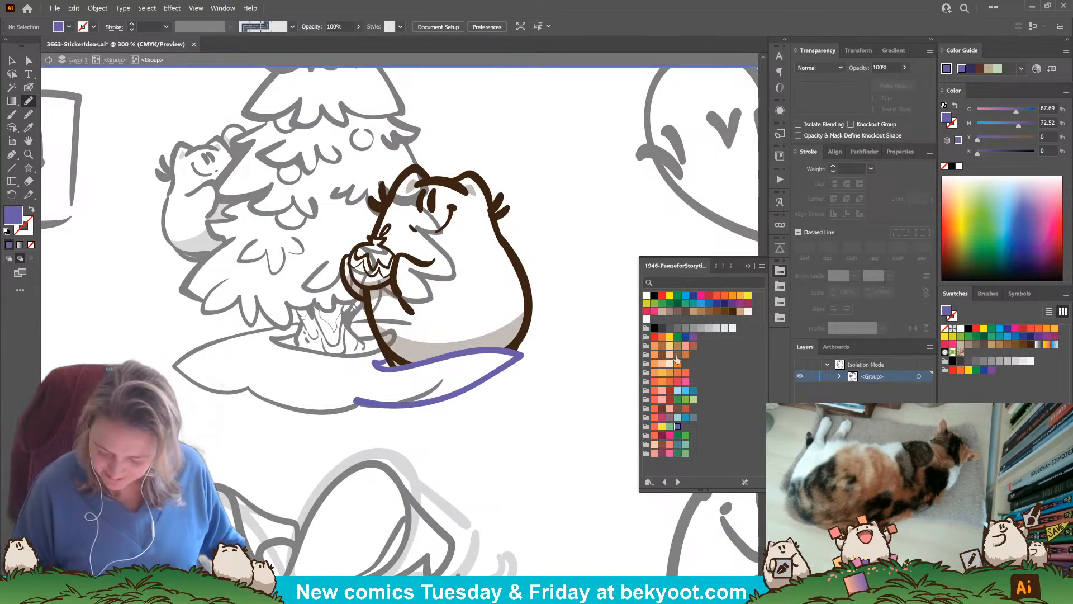
{"action": "left_click", "coordinate": [716, 265]}
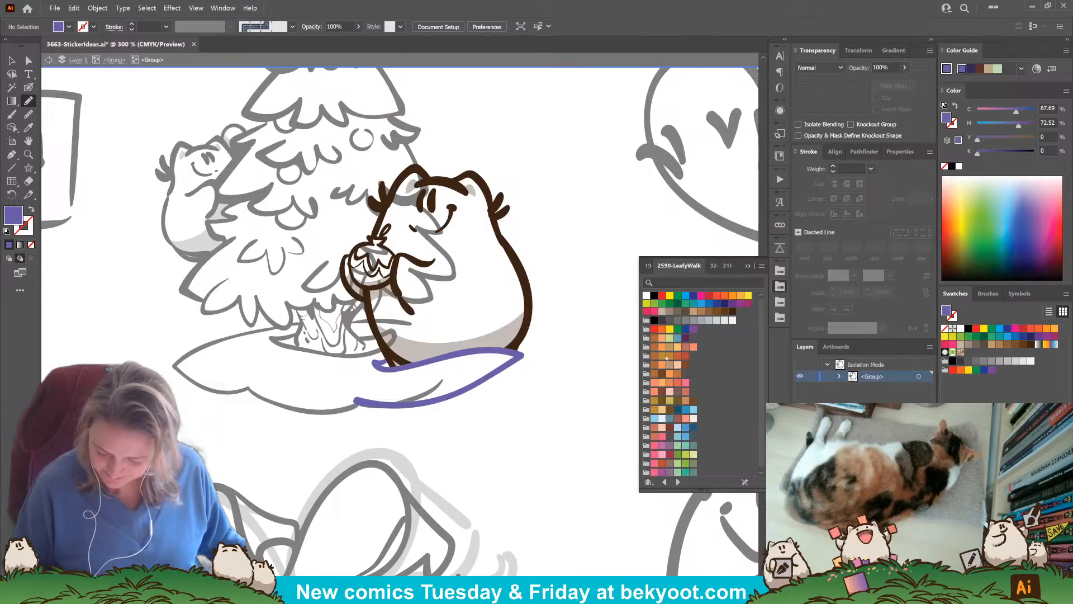
{"action": "left_click", "coordinate": [671, 400]}
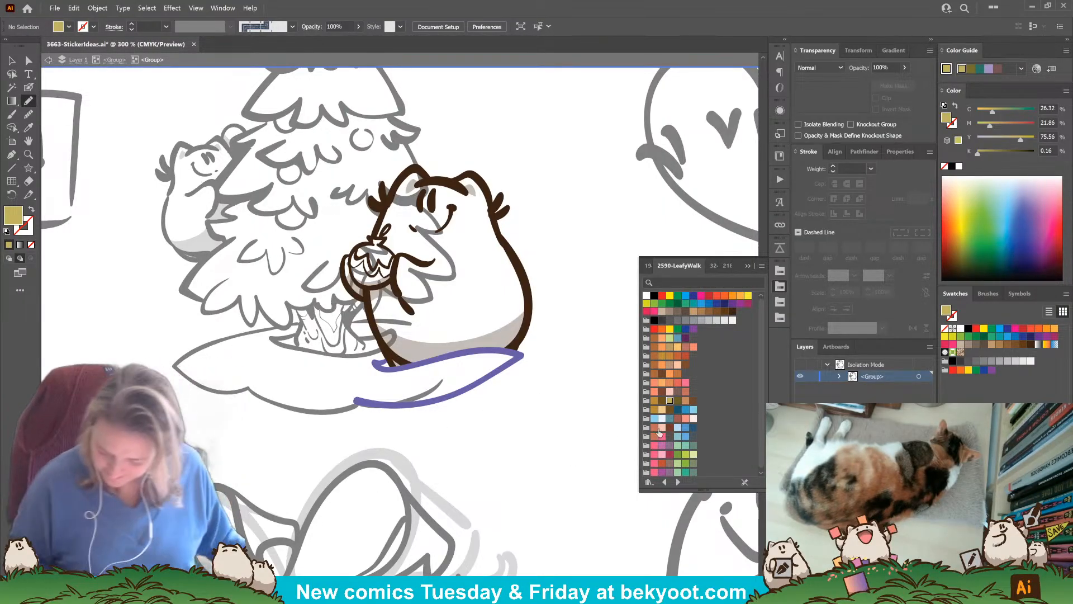
{"action": "left_click", "coordinate": [679, 401]}
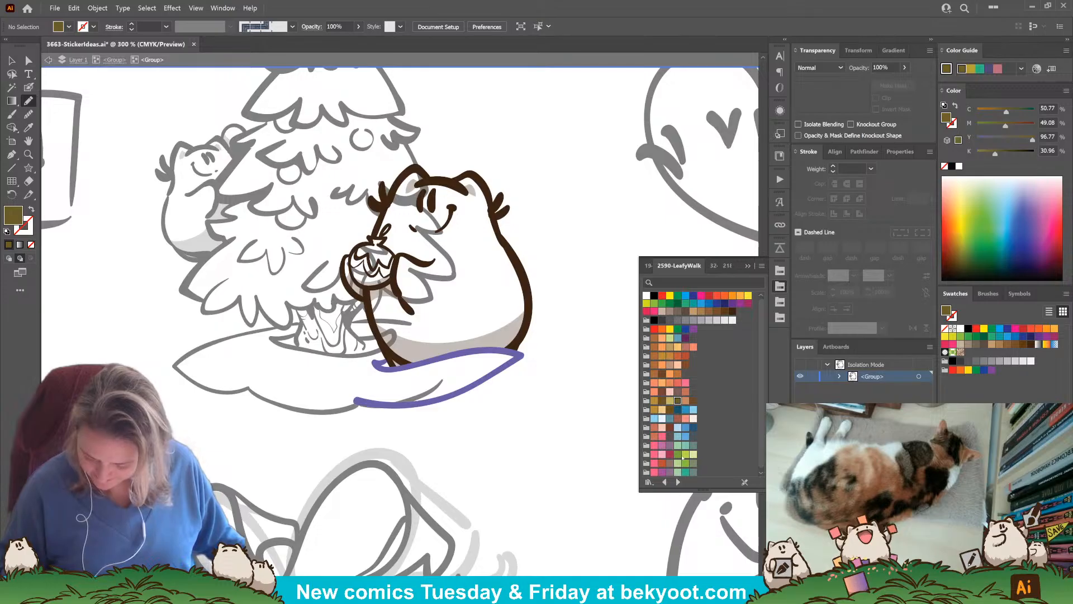
Build a yellow-to-olive shades harmony from the olive fill and save it as a swatch group.
{"action": "left_click", "coordinate": [1020, 69]}
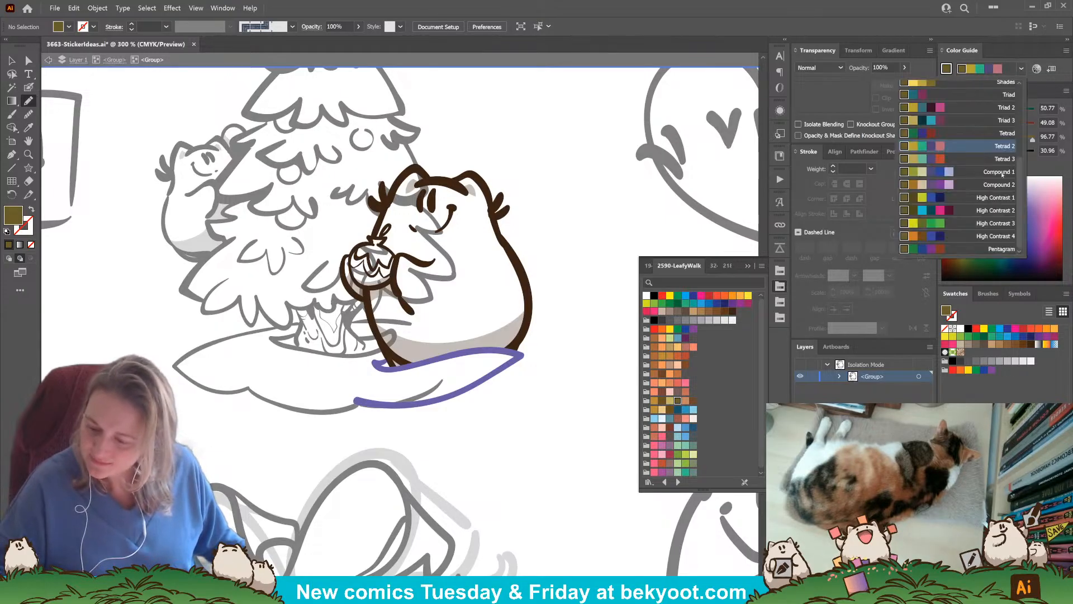
{"action": "scroll", "coordinate": [1006, 134], "scroll_direction": "up", "scroll_amount": 5}
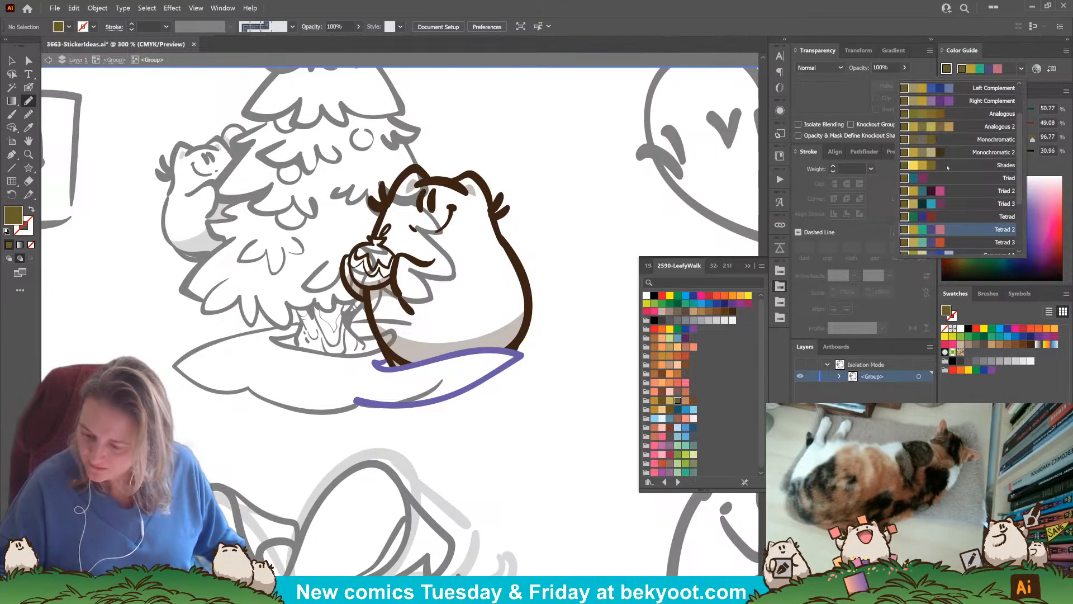
{"action": "left_click", "coordinate": [1010, 104]}
{"action": "left_click", "coordinate": [1050, 69]}
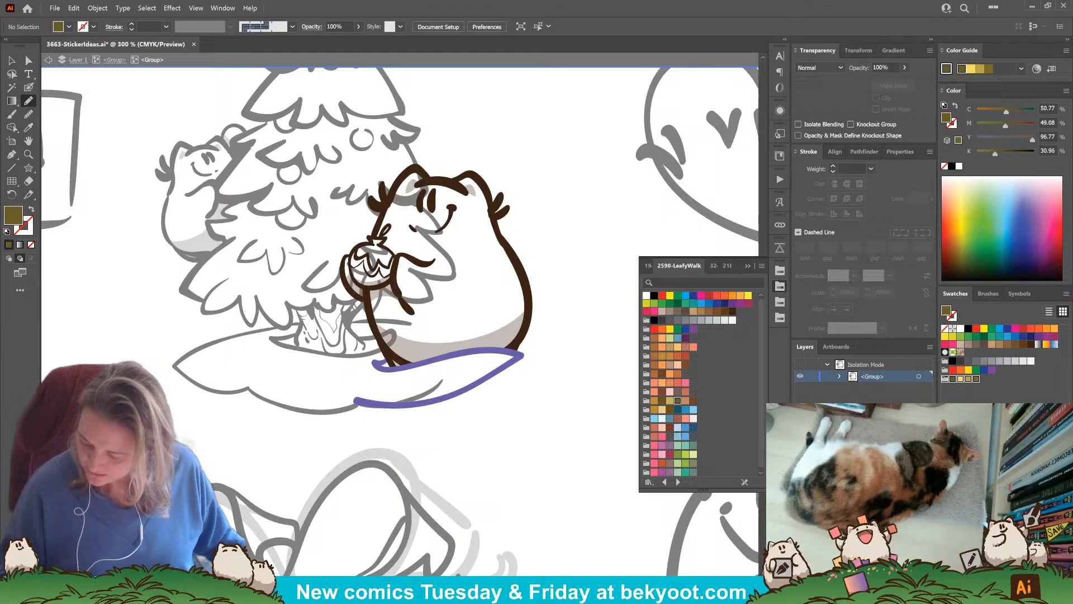
Fill the held ornament's neck and top with gold, C30.22 M30.03 Y88.89 K1.92, and its upper zigzag band with olive, C47.87 M45.91 Y96.91 K23.96.
{"action": "left_click", "coordinate": [969, 379]}
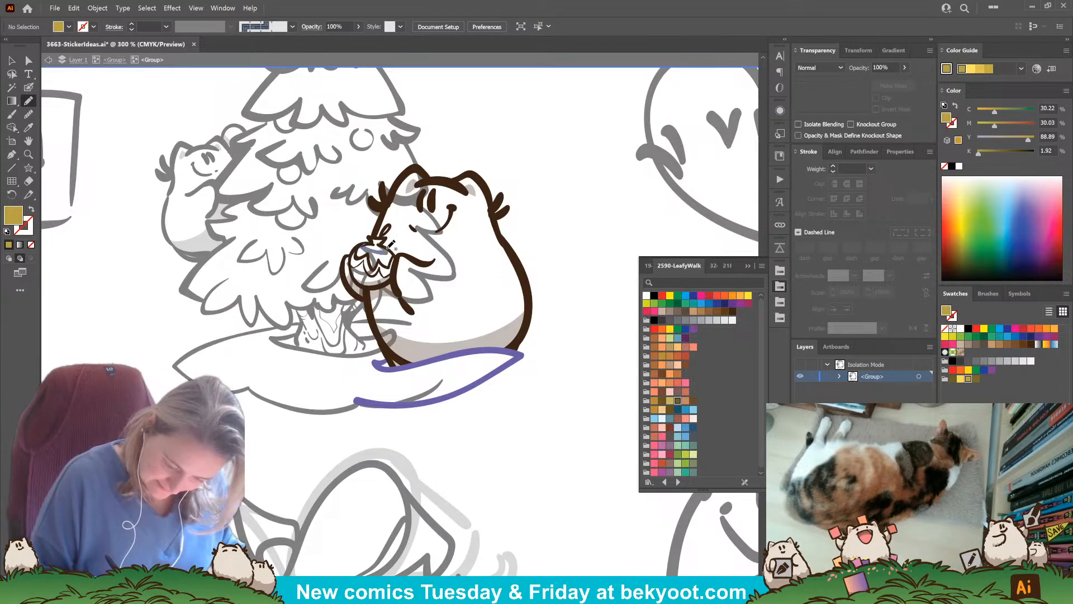
{"action": "left_click_drag", "start_coordinate": [370, 241], "coordinate": [374, 245]}
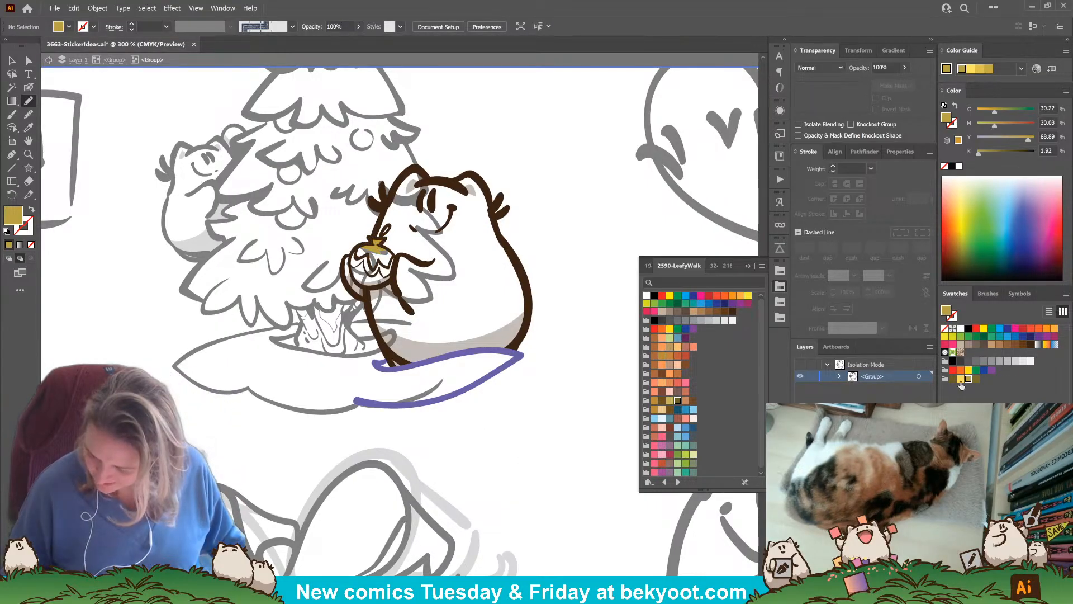
{"action": "left_click", "coordinate": [976, 379]}
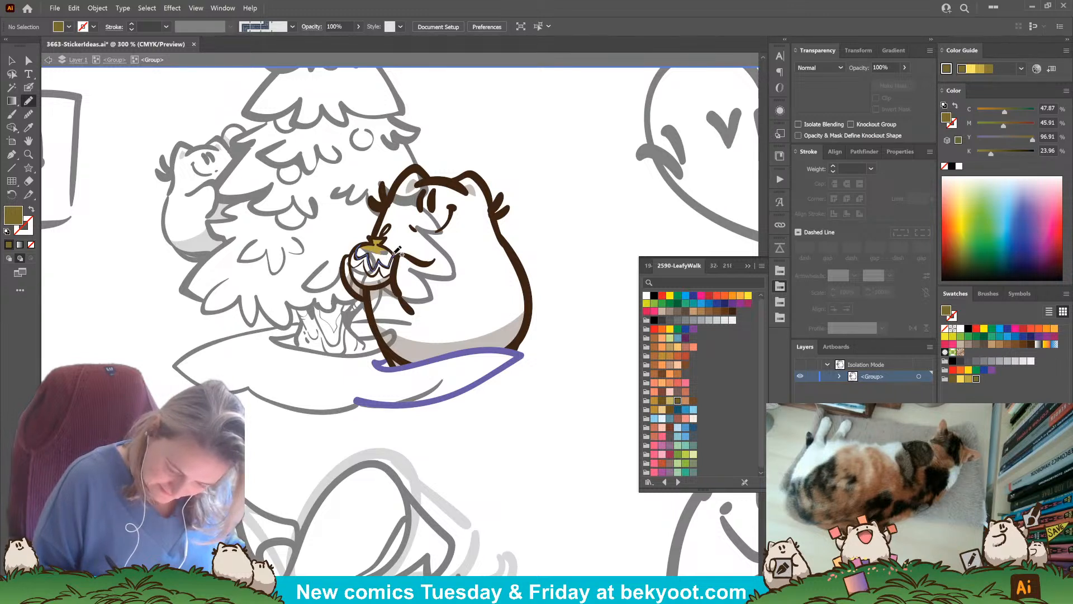
{"action": "left_click_drag", "start_coordinate": [366, 241], "coordinate": [370, 243]}
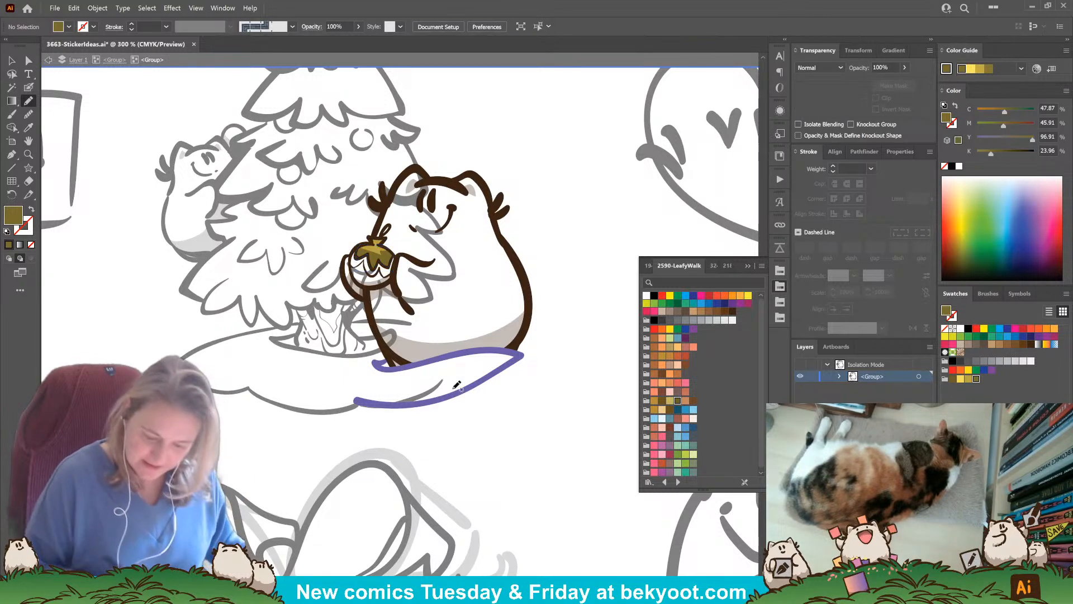
Paint light yellow highlights and dots, C3.86 M9.64 Y75.34 K0, on the ornament's neck and upper zigzag band.
{"action": "left_click", "coordinate": [959, 380]}
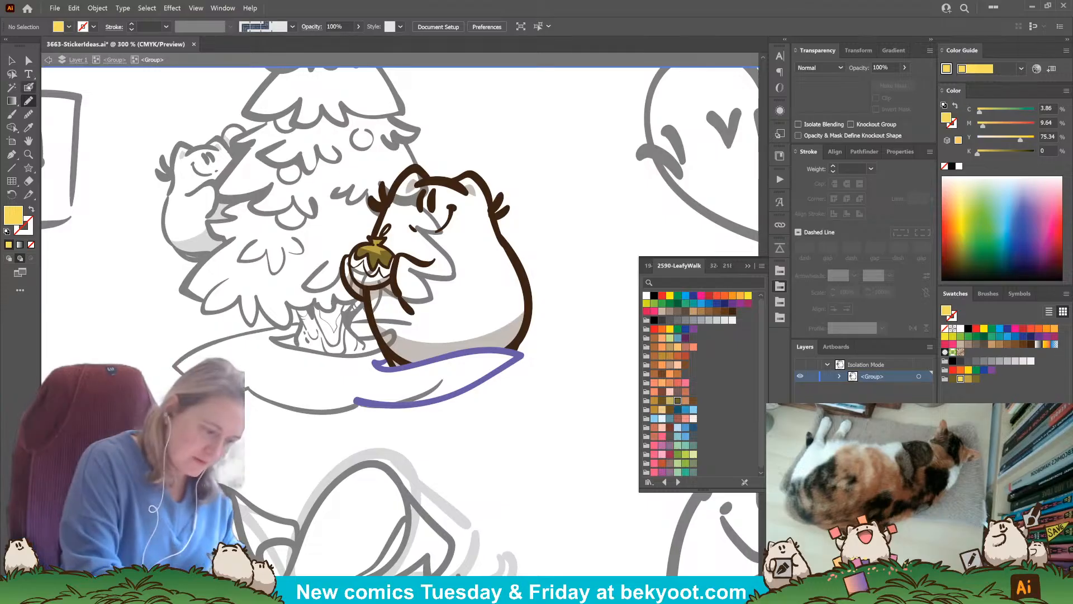
{"action": "key", "text": "shift+b"}
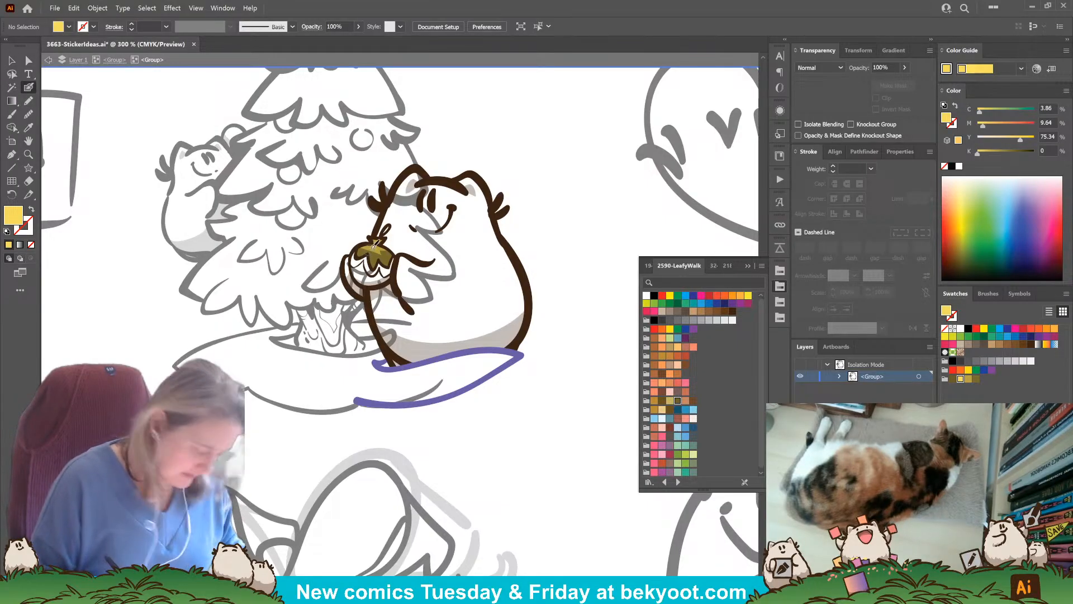
{"action": "key", "text": "shift+x"}
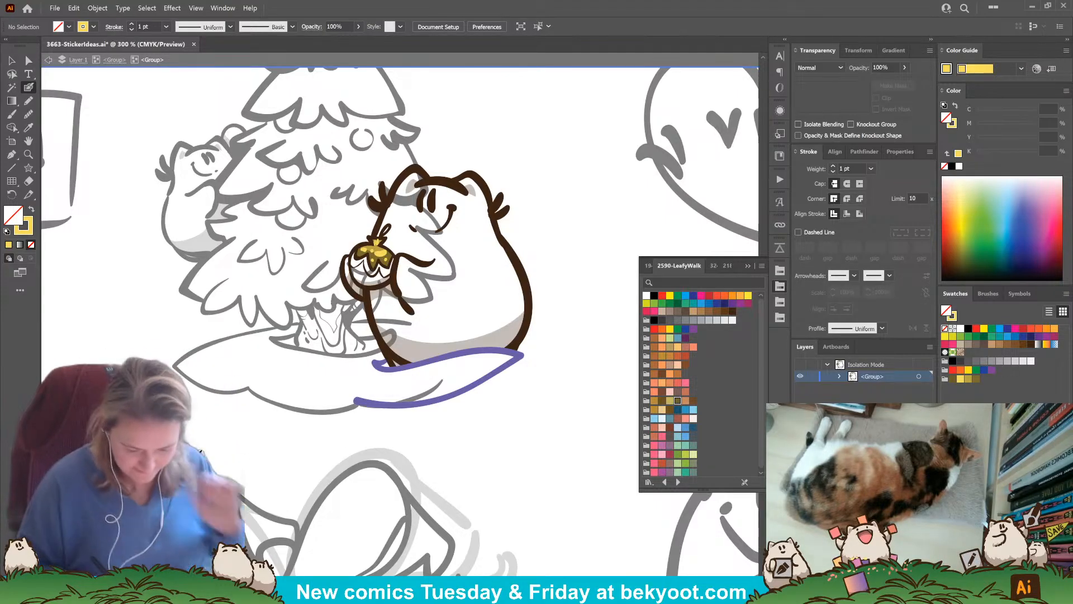
Reshape the ornament's largest yellow highlight by pulling its upper anchor points outward to make it taller.
{"action": "left_click", "coordinate": [29, 101]}
{"action": "mouse_move", "coordinate": [414, 383]}
{"action": "left_mouse_down"}
{"action": "mouse_move", "coordinate": [382, 365]}
{"action": "mouse_move", "coordinate": [366, 424]}
{"action": "left_mouse_up"}
{"action": "scroll", "coordinate": [318, 255], "scroll_direction": "up", "scroll_amount": 3}
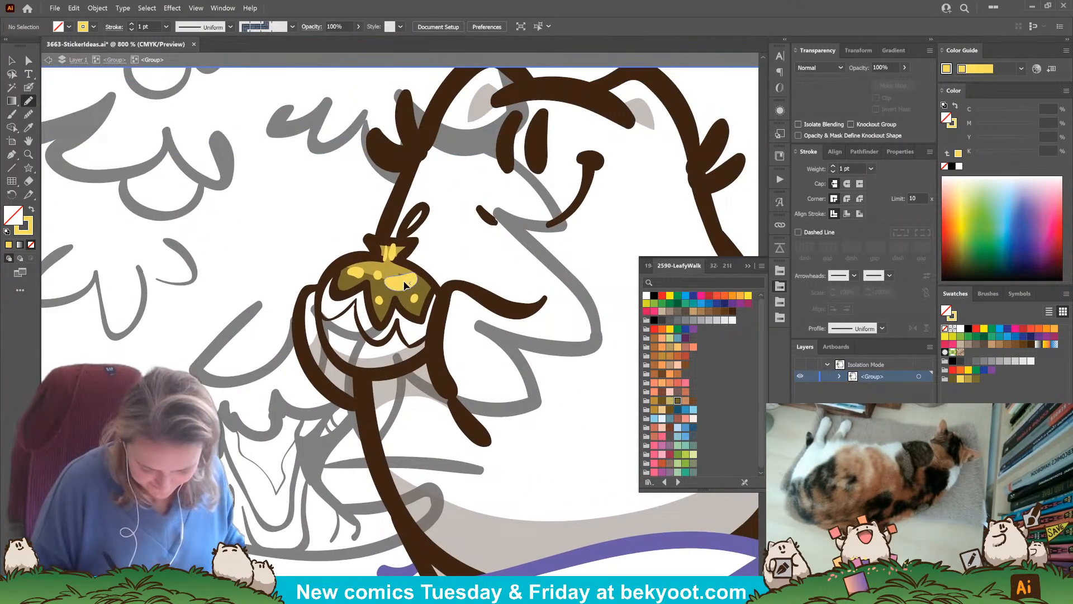
{"action": "left_click", "coordinate": [405, 284], "text": "ctrl"}
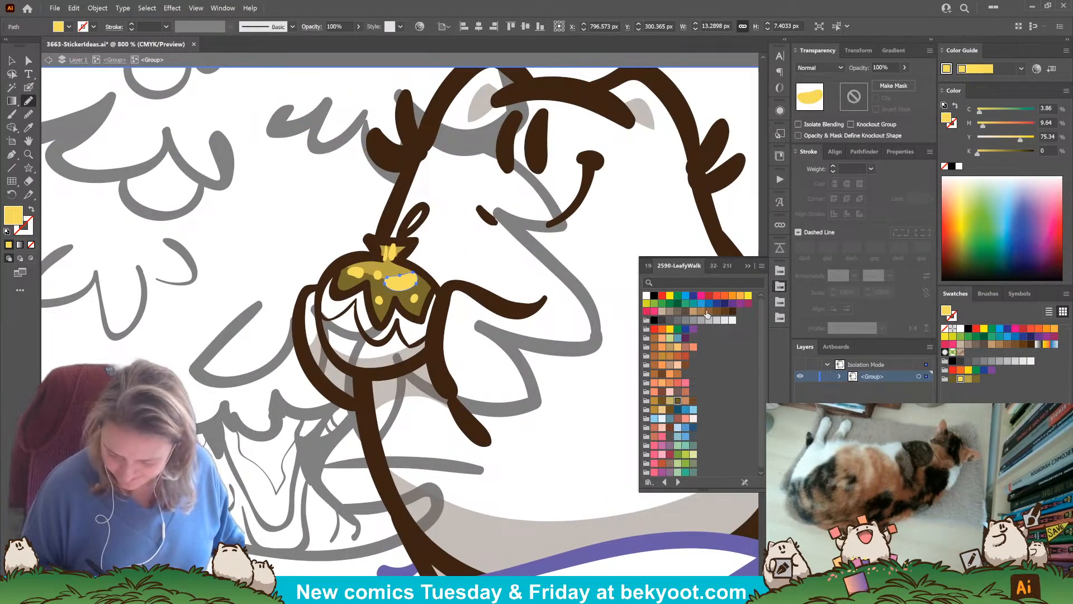
{"action": "left_click", "coordinate": [28, 62]}
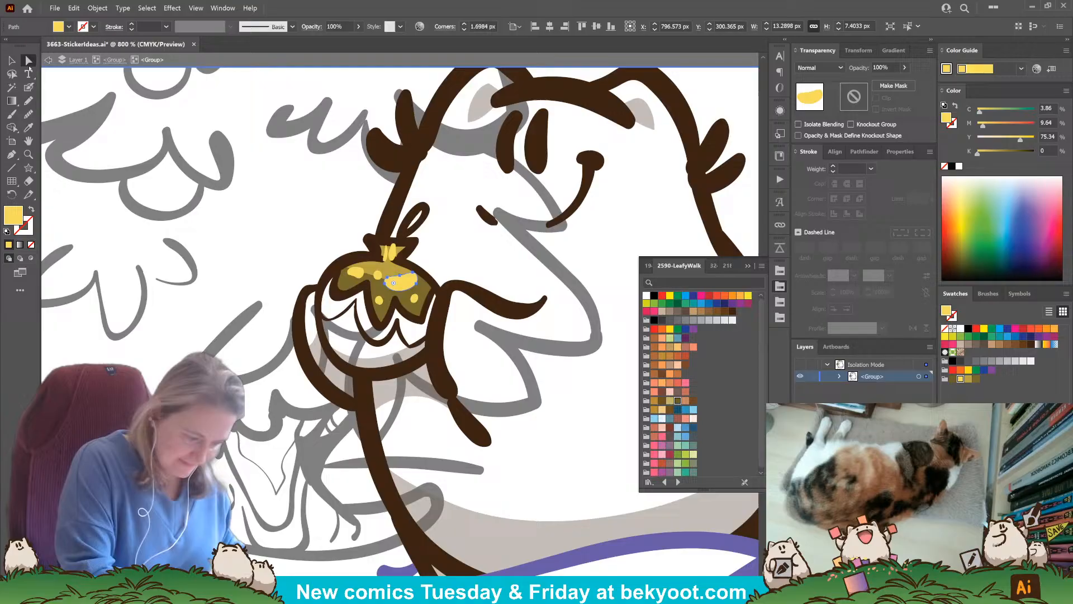
{"action": "left_click", "coordinate": [397, 273]}
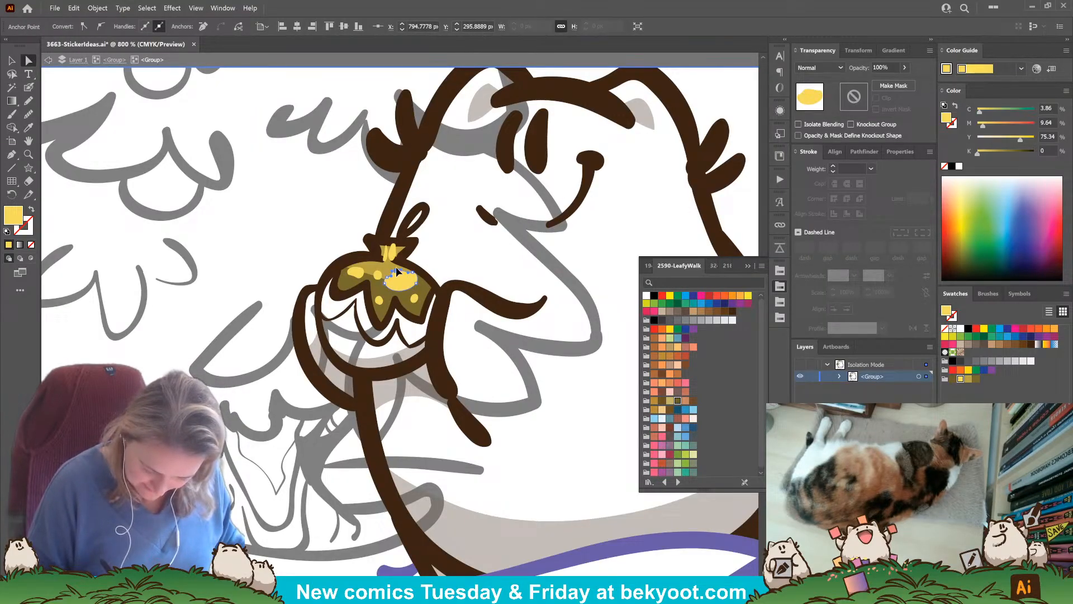
{"action": "left_click_drag", "start_coordinate": [393, 264], "coordinate": [395, 265]}
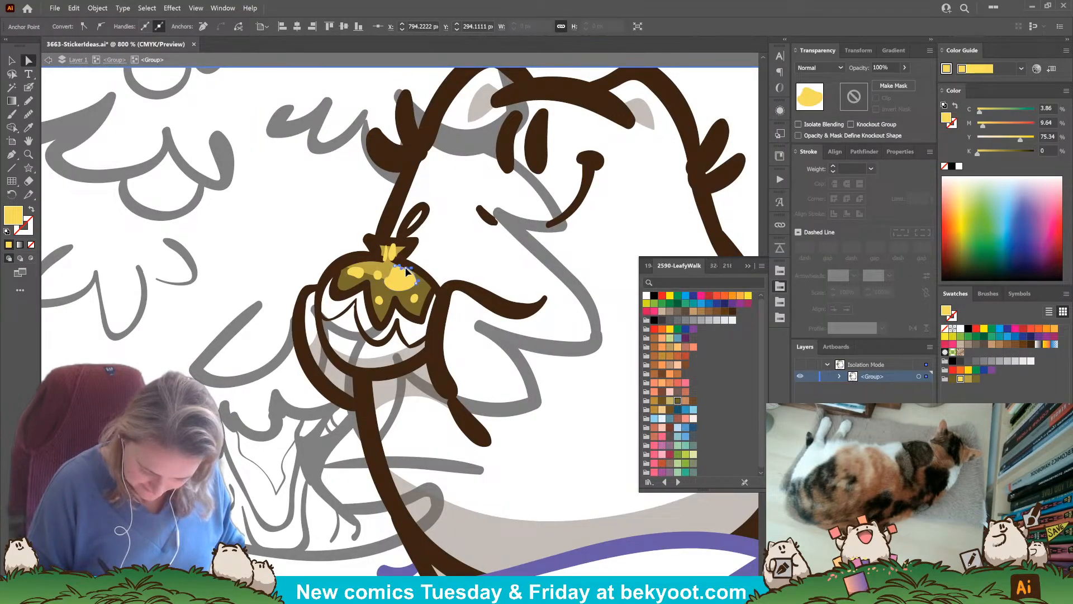
{"action": "key", "text": "ctrl+shift+a"}
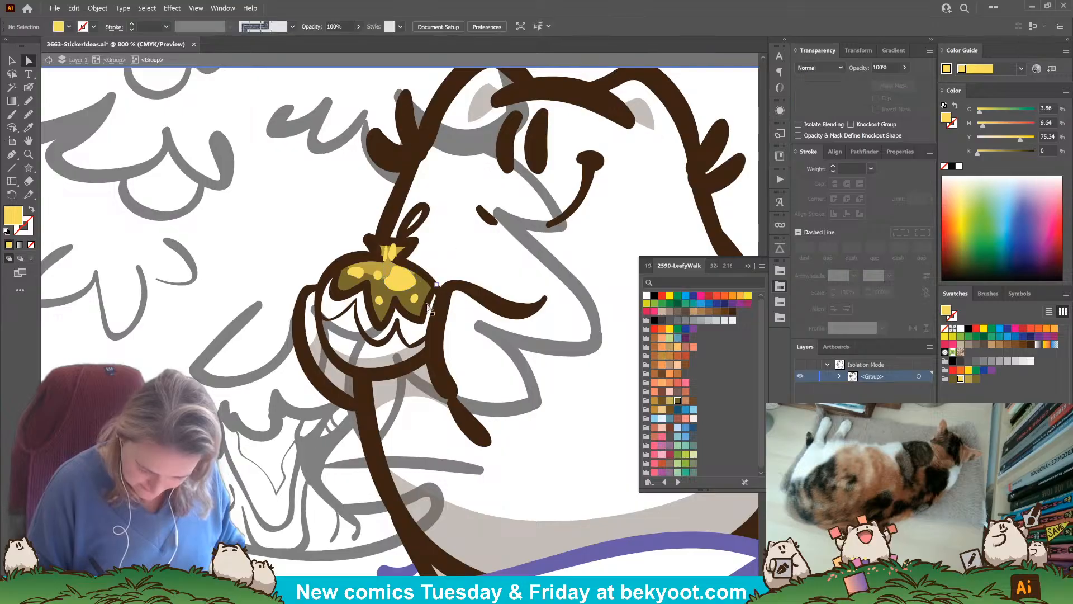
Smooth the large yellow highlight's outline into an even oval about 12 by 9 px.
{"action": "left_click_drag", "start_coordinate": [426, 304], "coordinate": [433, 270]}
{"action": "left_click", "coordinate": [407, 251]}
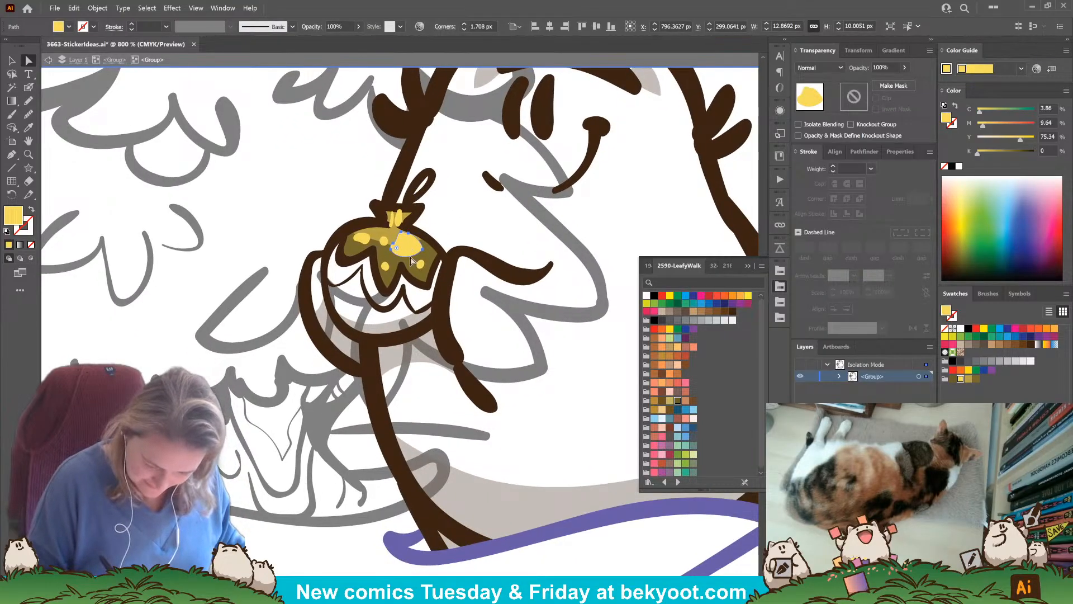
{"action": "left_click", "coordinate": [28, 114]}
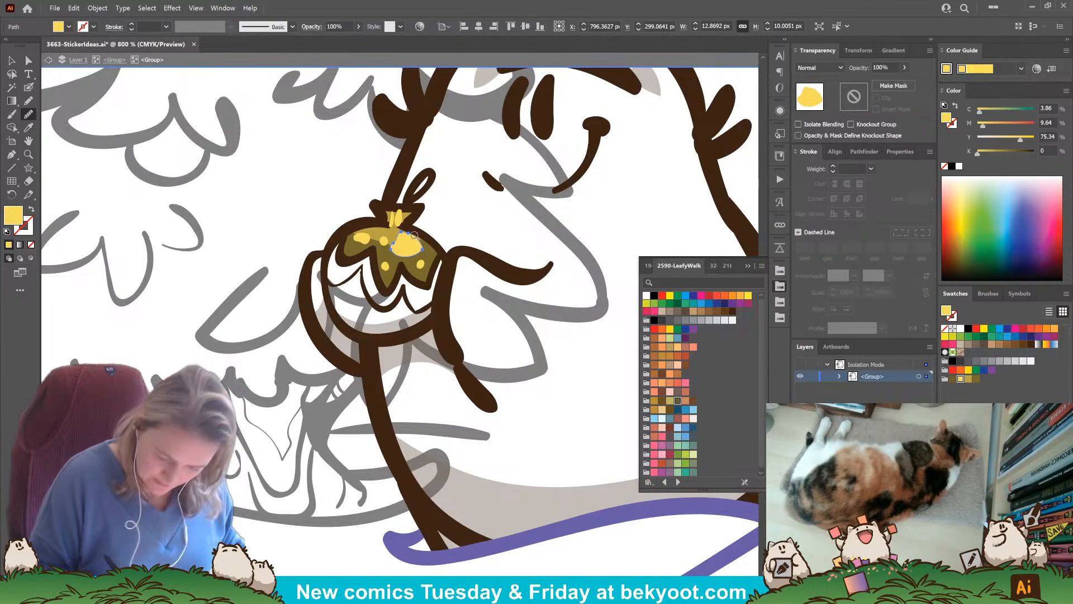
{"action": "mouse_move", "coordinate": [392, 251]}
{"action": "left_mouse_down"}
{"action": "mouse_move", "coordinate": [402, 232]}
{"action": "mouse_move", "coordinate": [404, 256]}
{"action": "left_mouse_up"}
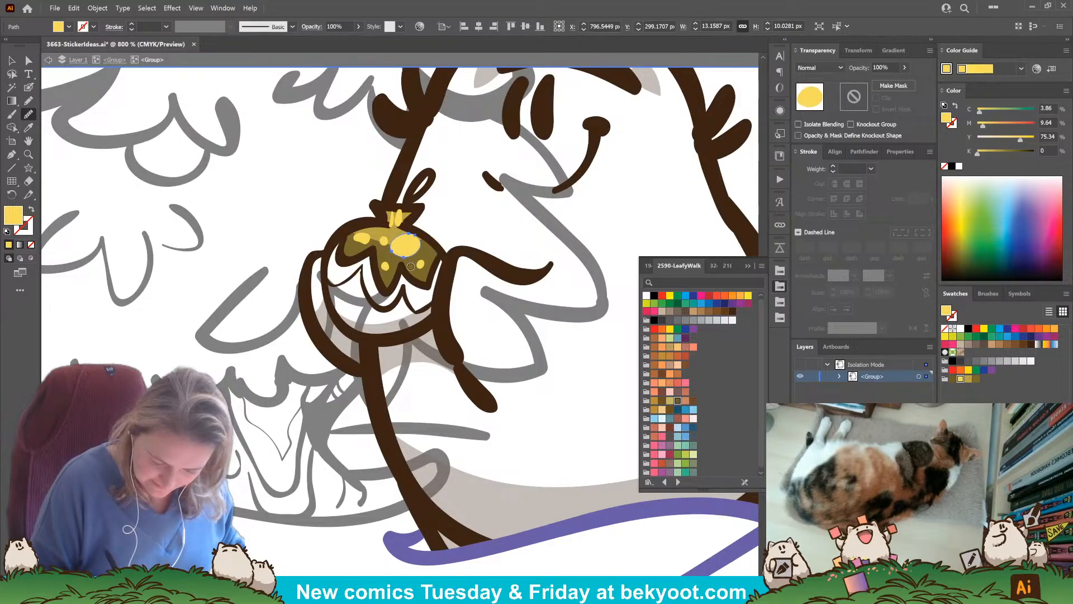
{"action": "left_click_drag", "start_coordinate": [410, 228], "coordinate": [418, 254]}
{"action": "left_click", "coordinate": [11, 60]}
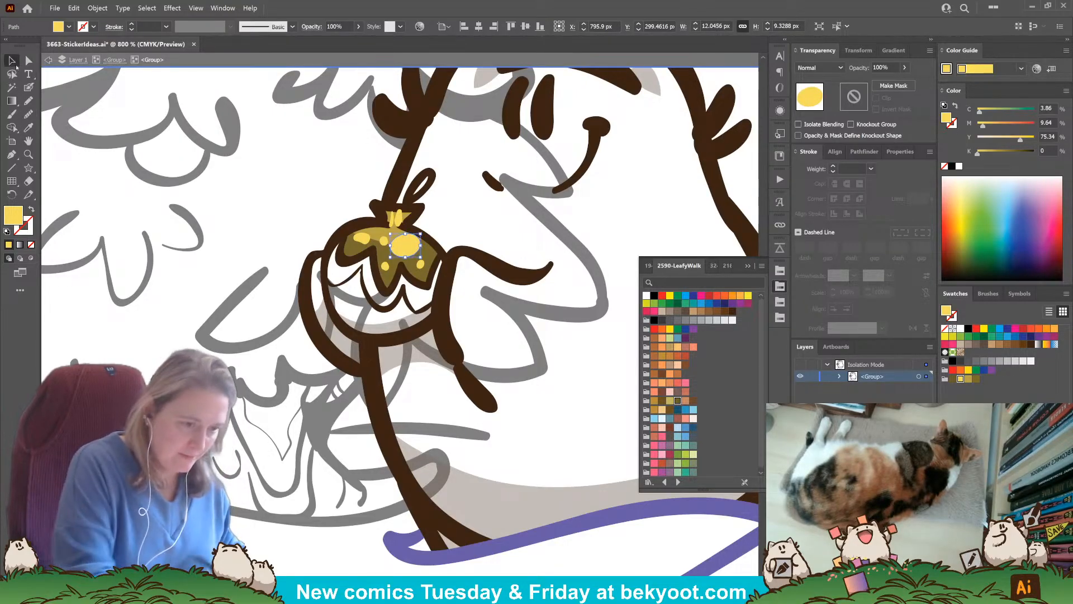
{"action": "left_click", "coordinate": [224, 248]}
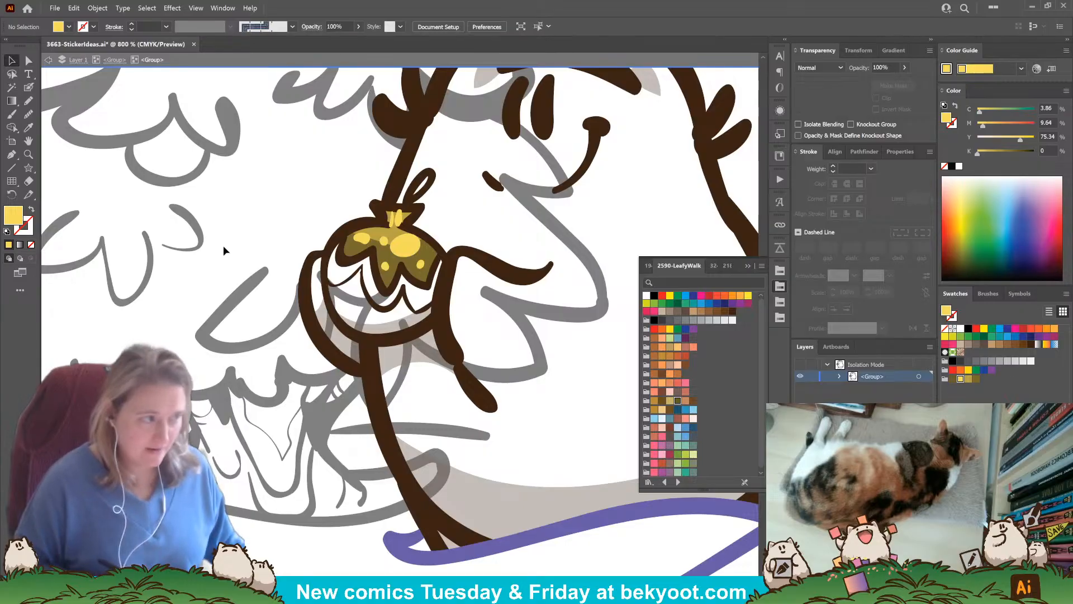
Draw a coral zigzag fill, C0 M78.53 Y69.42 K0, in the ornament's middle band with the Pencil tool.
{"action": "left_click", "coordinate": [29, 100]}
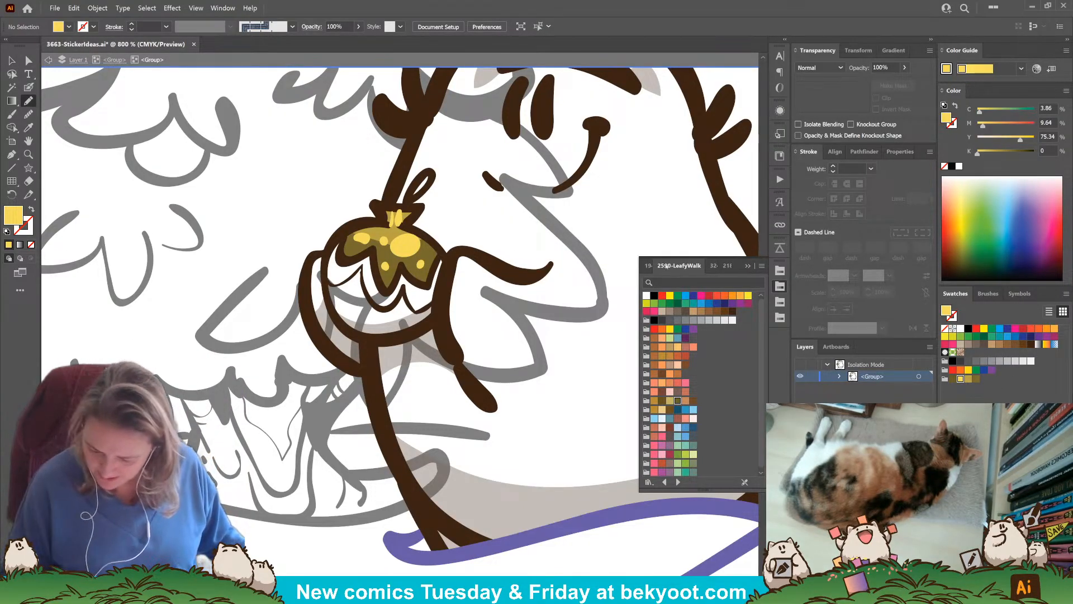
{"action": "left_click", "coordinate": [650, 261]}
{"action": "left_click", "coordinate": [654, 390]}
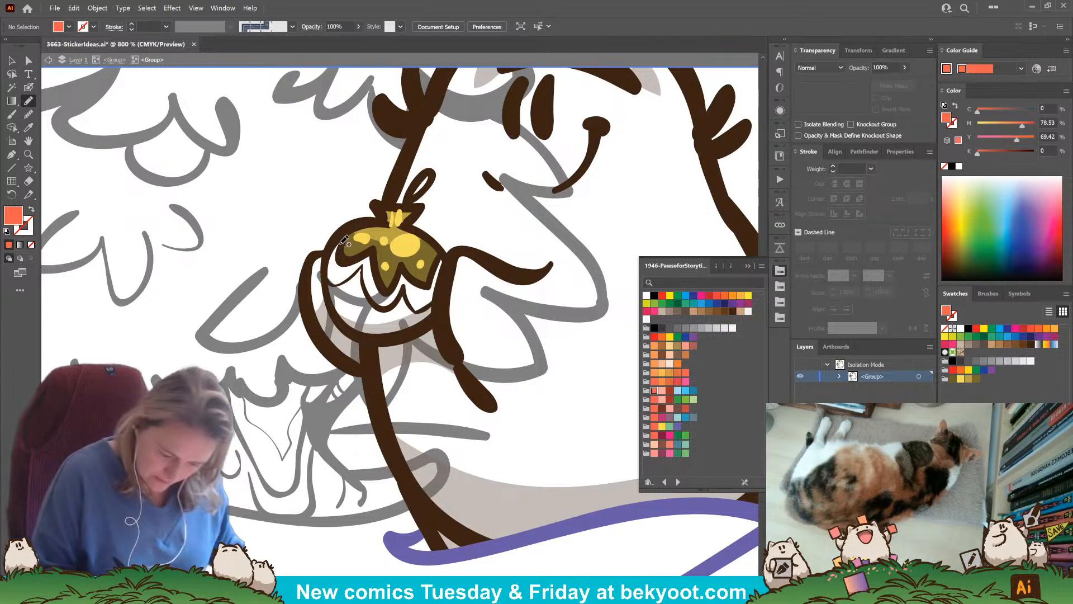
{"action": "mouse_move", "coordinate": [339, 239]}
{"action": "left_mouse_down"}
{"action": "mouse_move", "coordinate": [342, 261]}
{"action": "mouse_move", "coordinate": [371, 250]}
{"action": "mouse_move", "coordinate": [385, 292]}
{"action": "mouse_move", "coordinate": [402, 268]}
{"action": "mouse_move", "coordinate": [427, 285]}
{"action": "mouse_move", "coordinate": [439, 260]}
{"action": "left_mouse_up"}
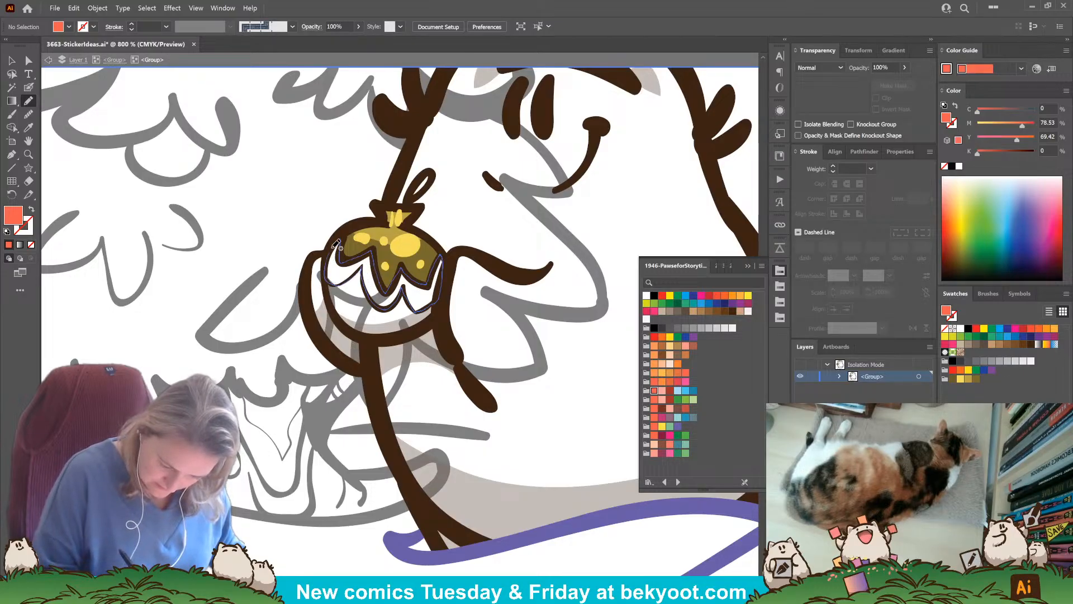
{"action": "left_click_drag", "start_coordinate": [335, 246], "coordinate": [337, 244]}
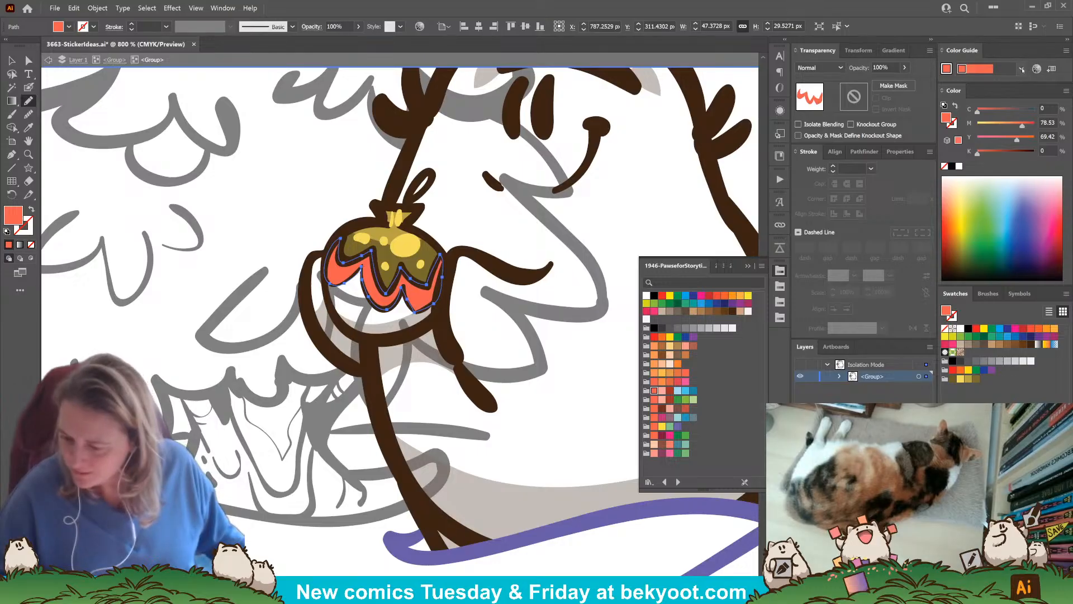
Save a colour harmony based on the coral as a swatch group and make its dark red, C24.69 M85.06 Y81.29 K16.93, the fill colour.
{"action": "left_click", "coordinate": [1022, 69]}
{"action": "left_click", "coordinate": [967, 177]}
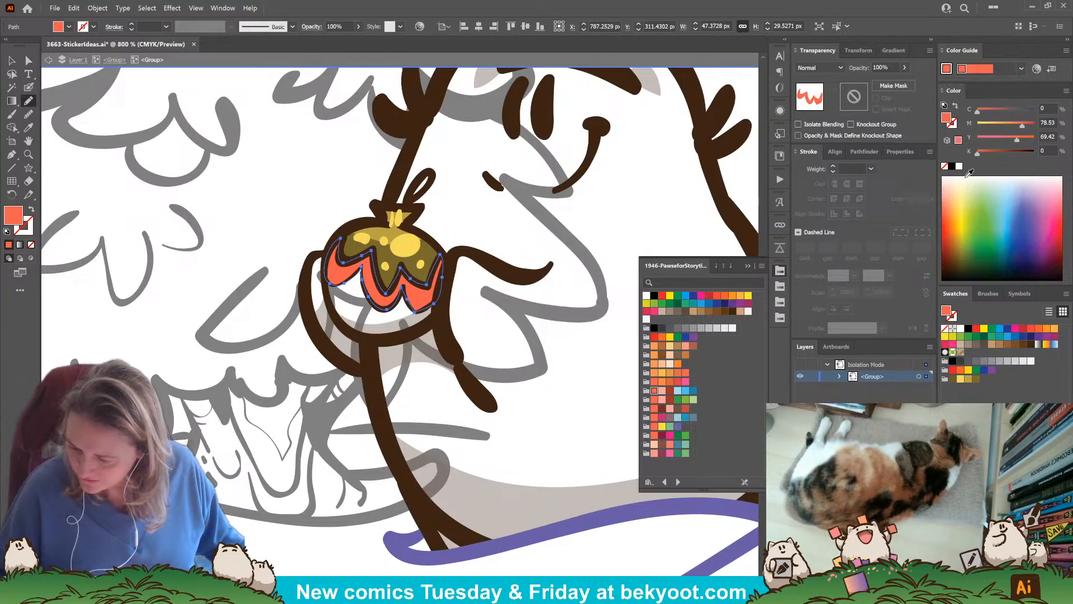
{"action": "left_click", "coordinate": [1051, 68]}
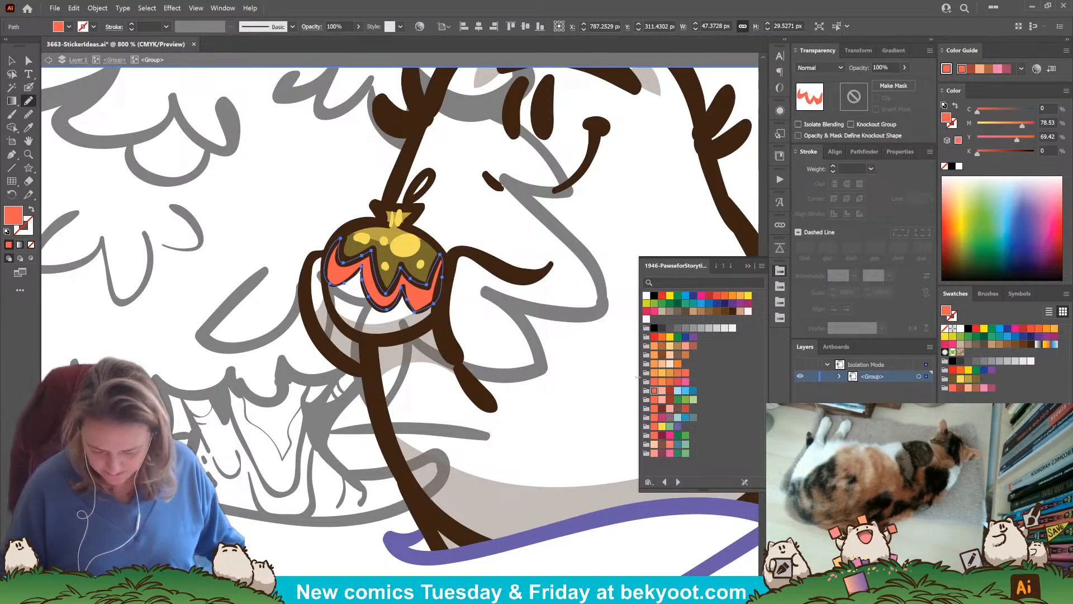
{"action": "key", "text": "ctrl+shift+a"}
{"action": "left_click", "coordinate": [960, 387]}
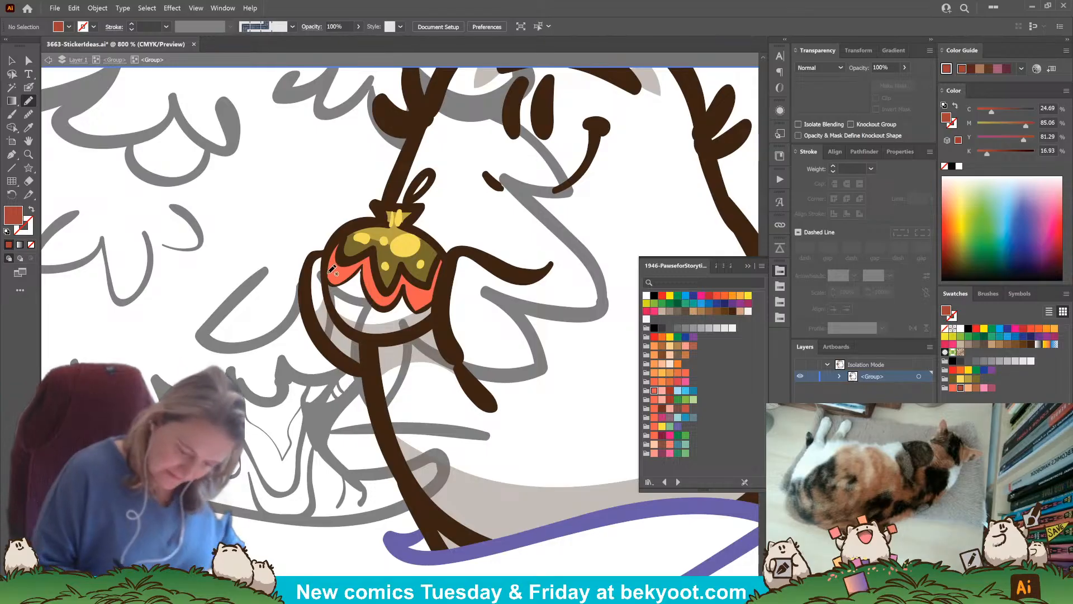
Draw a dark red fill about 46 by 32 px over the ornament's lower part and place it behind the coral zigzag.
{"action": "left_click_drag", "start_coordinate": [329, 272], "coordinate": [341, 320]}
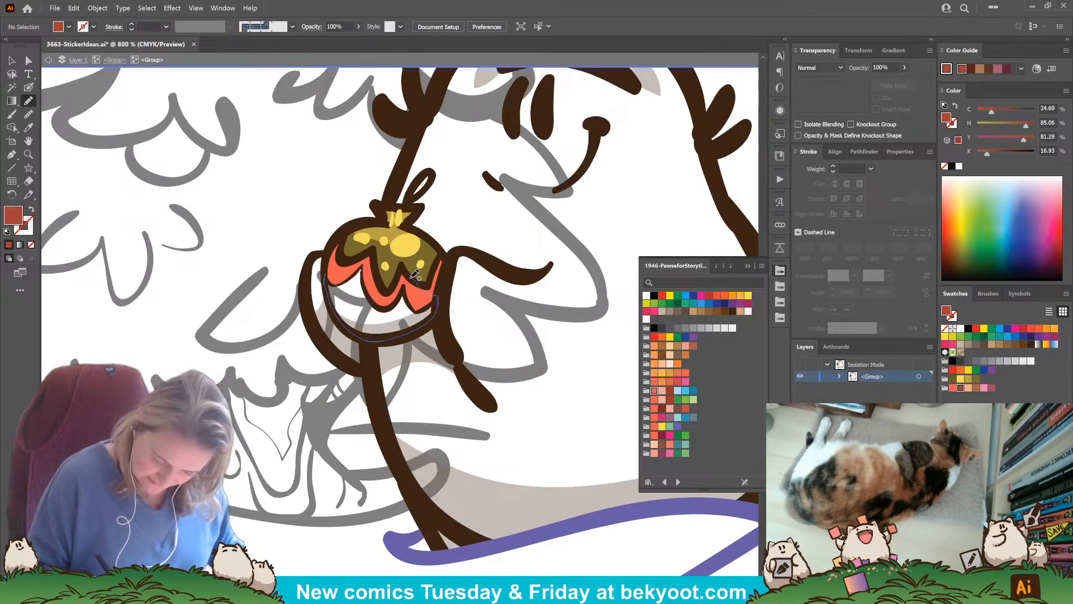
{"action": "left_click_drag", "start_coordinate": [368, 257], "coordinate": [369, 258]}
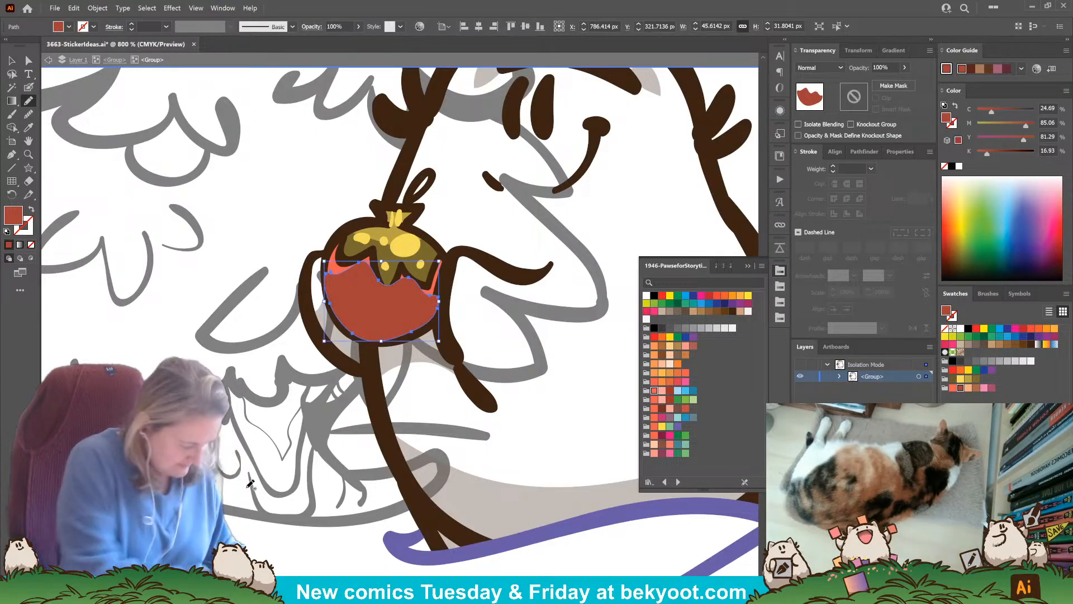
{"action": "key", "text": "ctrl+shift+a"}
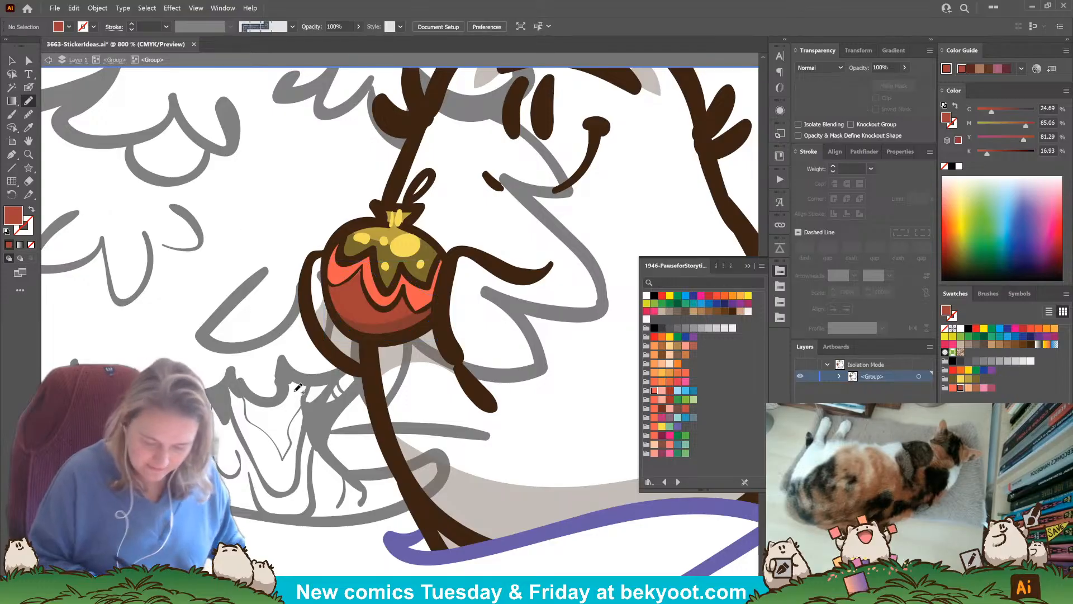
Adjust the anchor points at the coral zigzag's left lower peak with Direct Selection so its edge follows the dark outline.
{"action": "left_click", "coordinate": [29, 61]}
{"action": "left_click", "coordinate": [356, 277]}
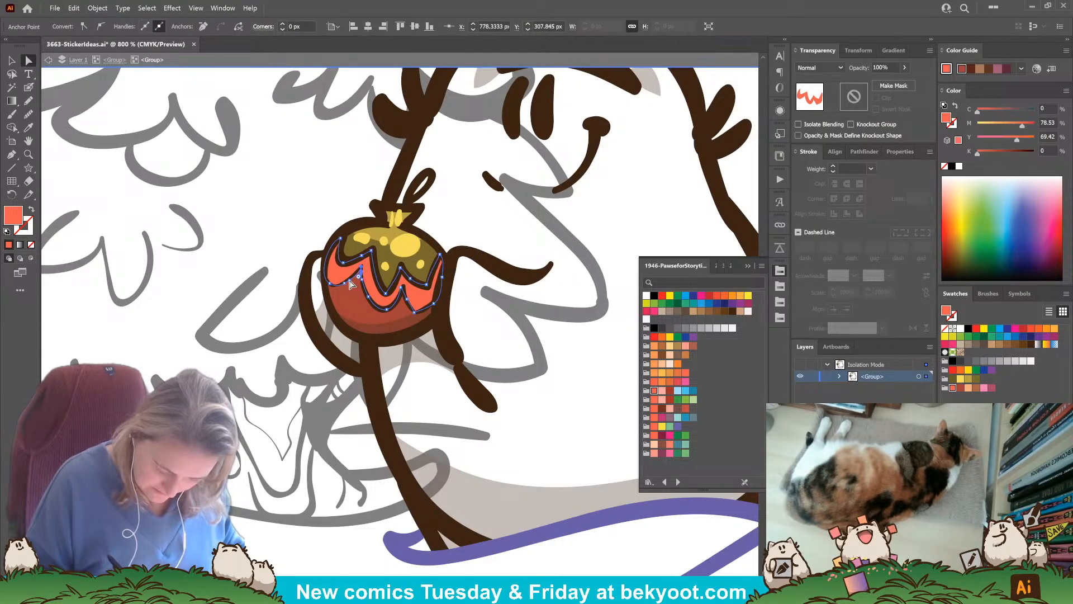
{"action": "left_click", "coordinate": [349, 283]}
{"action": "left_click", "coordinate": [362, 279]}
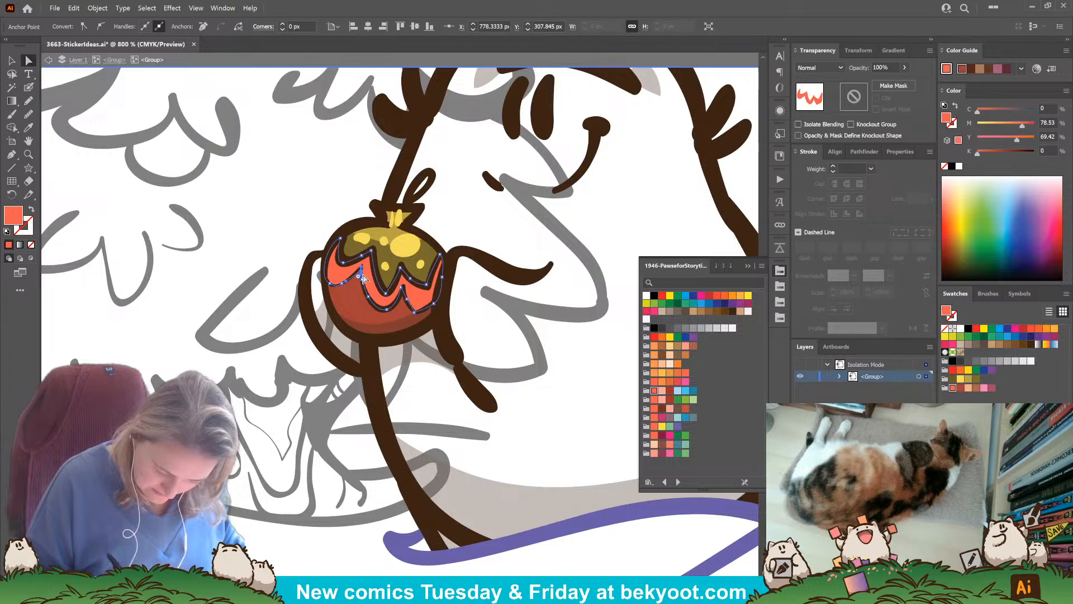
{"action": "left_click", "coordinate": [360, 273]}
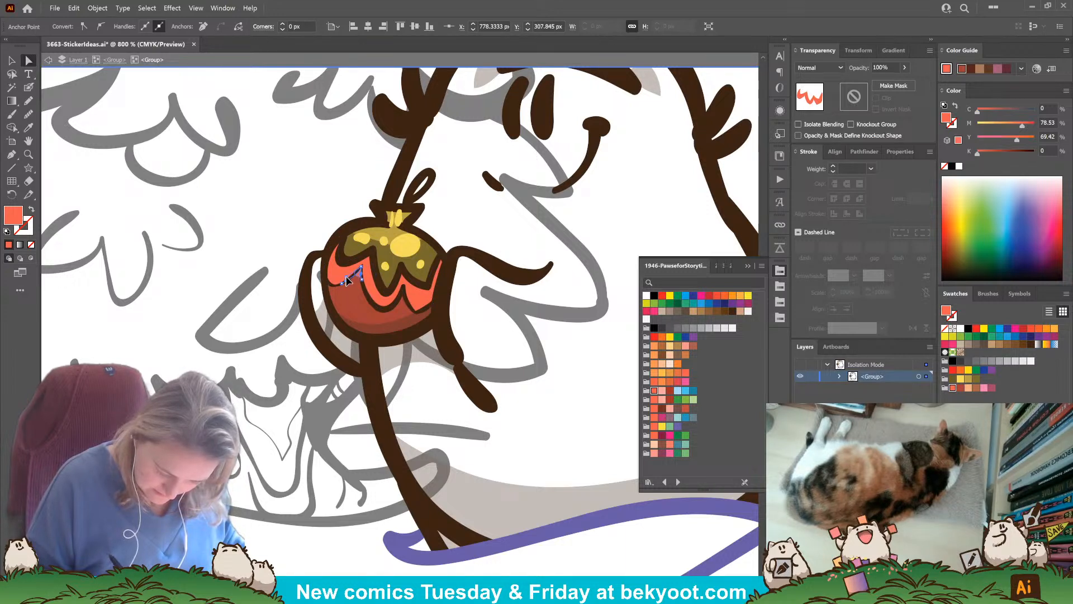
{"action": "left_click", "coordinate": [362, 279]}
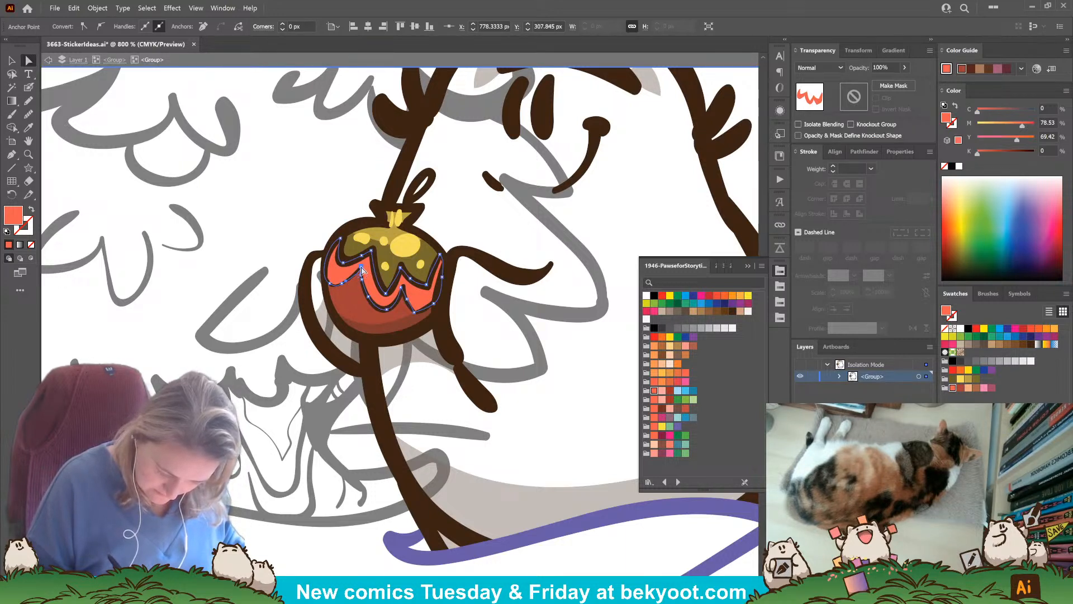
{"action": "left_click", "coordinate": [356, 288]}
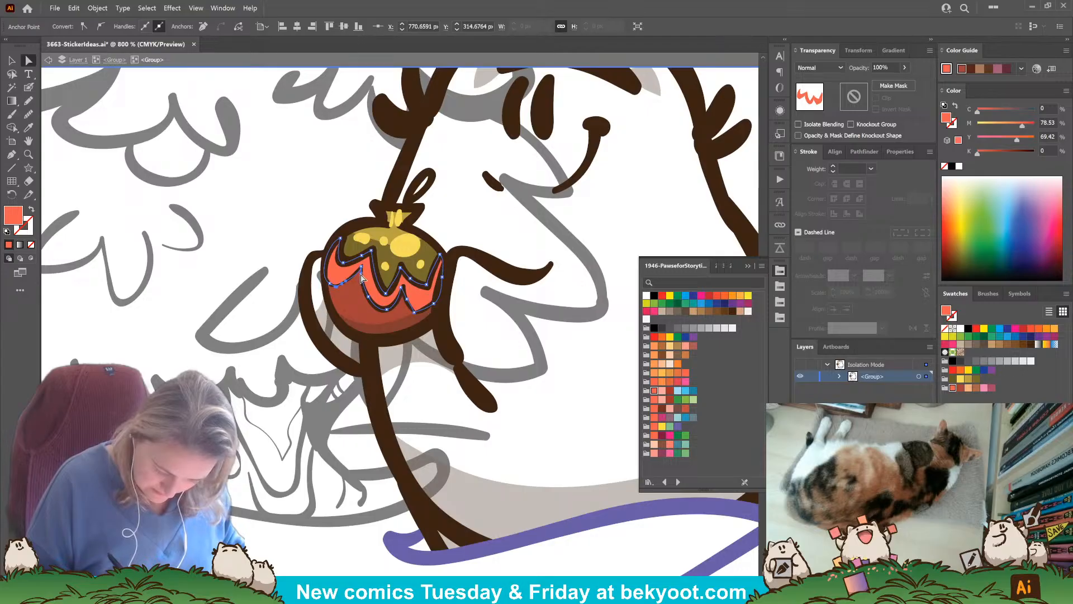
{"action": "left_click", "coordinate": [358, 280]}
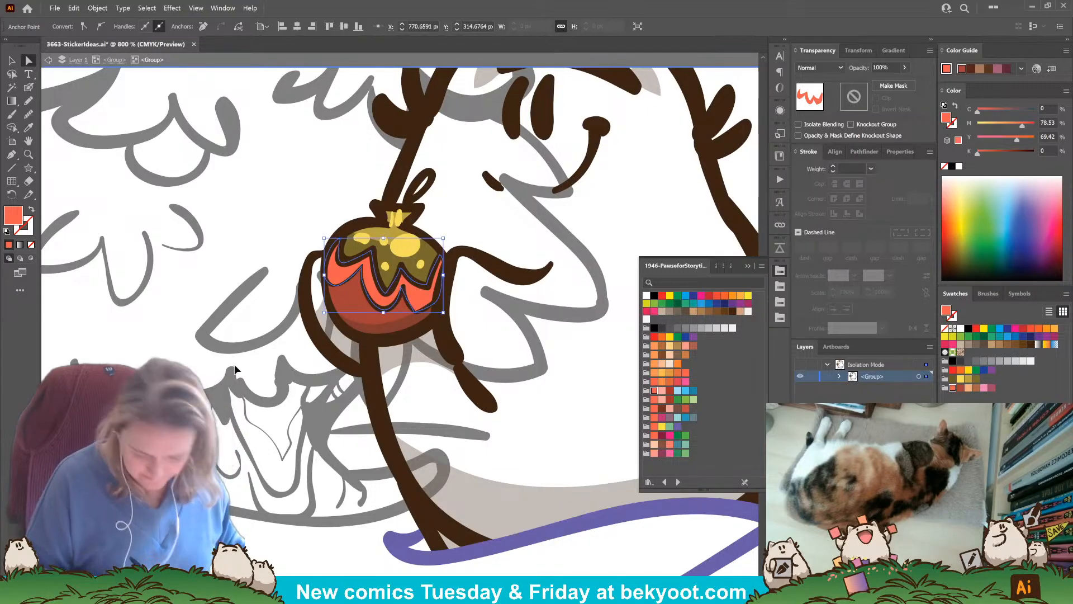
{"action": "left_click", "coordinate": [173, 309]}
Draw an off-white body fill, C1.89 M2.25 Y2.61 K0, about 196 by 212 px for the front cat and send it to the back.
{"action": "scroll", "coordinate": [410, 338], "scroll_direction": "down", "scroll_amount": 4}
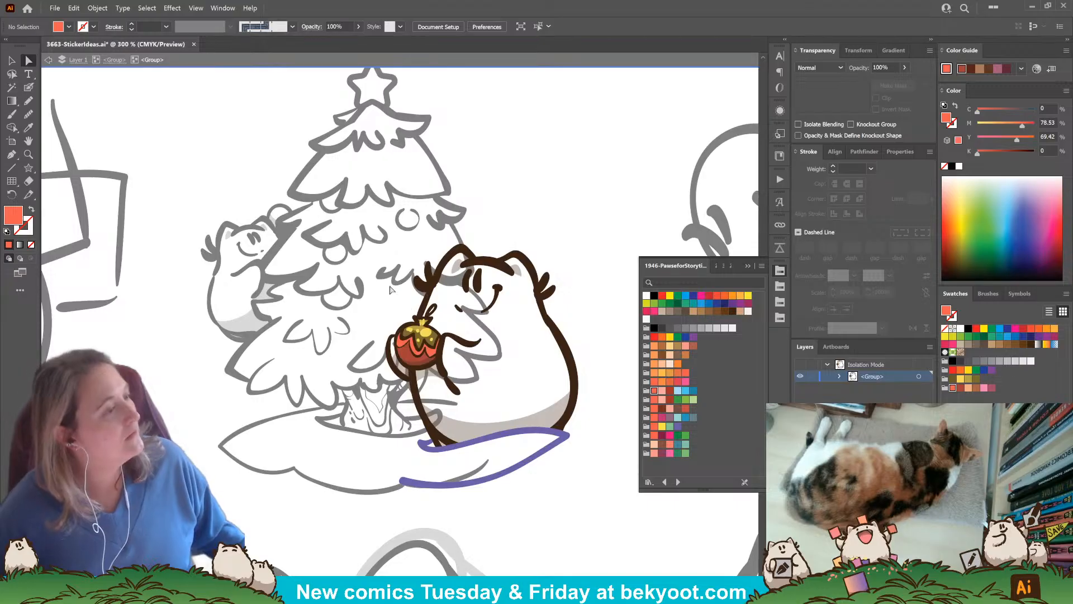
{"action": "key", "text": "n"}
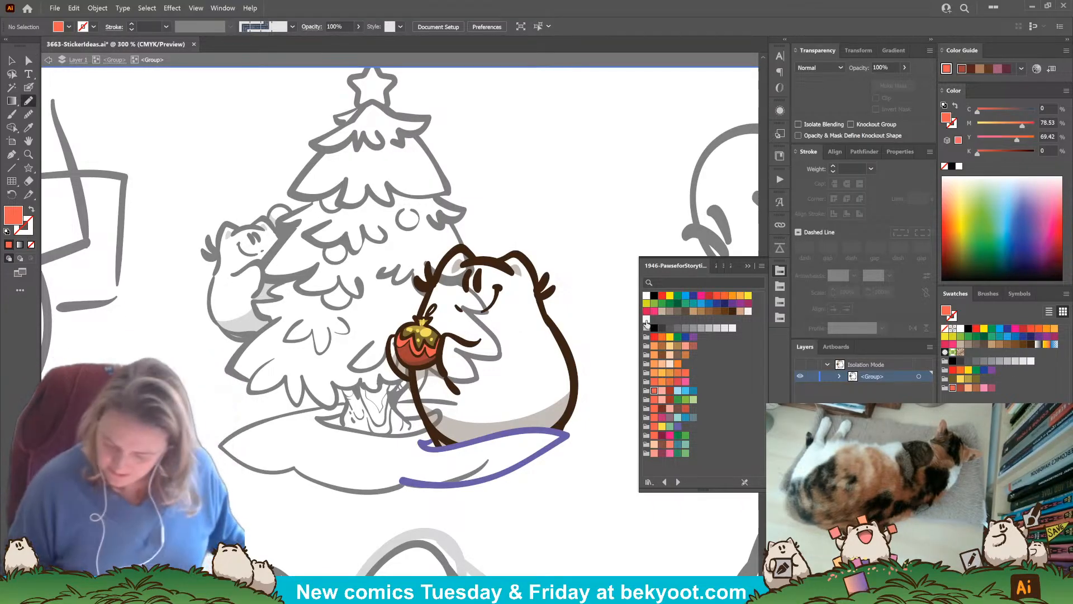
{"action": "left_click", "coordinate": [647, 318]}
{"action": "mouse_move", "coordinate": [462, 246]}
{"action": "left_mouse_down"}
{"action": "mouse_move", "coordinate": [411, 337]}
{"action": "mouse_move", "coordinate": [396, 335]}
{"action": "mouse_move", "coordinate": [389, 349]}
{"action": "mouse_move", "coordinate": [442, 446]}
{"action": "mouse_move", "coordinate": [554, 434]}
{"action": "mouse_move", "coordinate": [570, 406]}
{"action": "mouse_move", "coordinate": [569, 360]}
{"action": "mouse_move", "coordinate": [533, 269]}
{"action": "mouse_move", "coordinate": [519, 255]}
{"action": "mouse_move", "coordinate": [482, 259]}
{"action": "left_mouse_up"}
{"action": "key", "text": "ctrl+shift+bracketleft"}
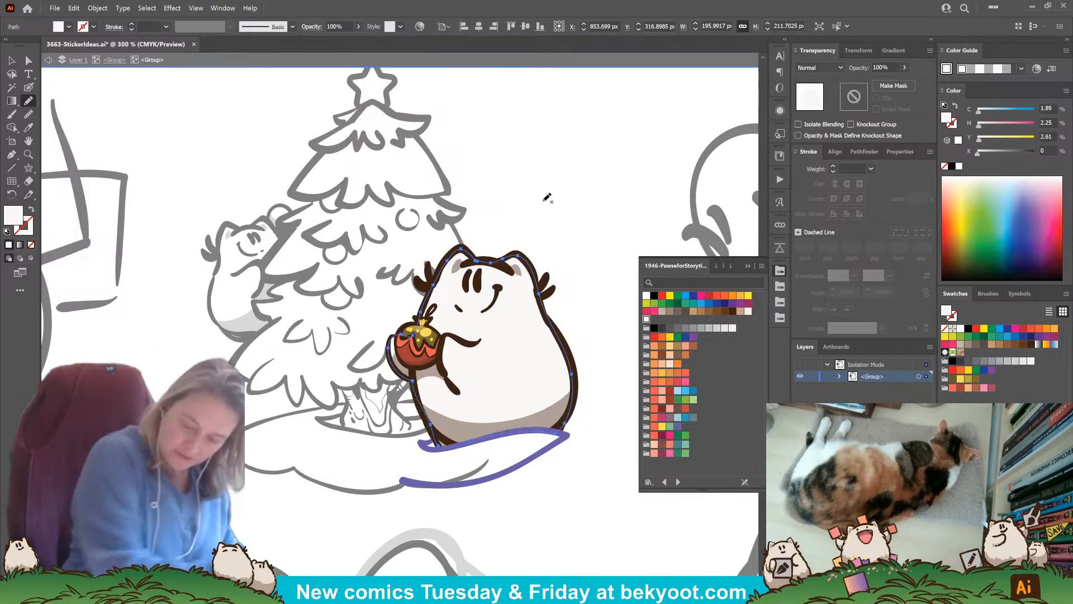
{"action": "key", "text": "ctrl+shift+a"}
Leave the front cat's group and erase the end of the black snow line that crosses inside the purple mound outline.
{"action": "scroll", "coordinate": [570, 299], "scroll_direction": "down", "scroll_amount": 1}
{"action": "scroll", "coordinate": [570, 299], "scroll_direction": "right", "scroll_amount": 1}
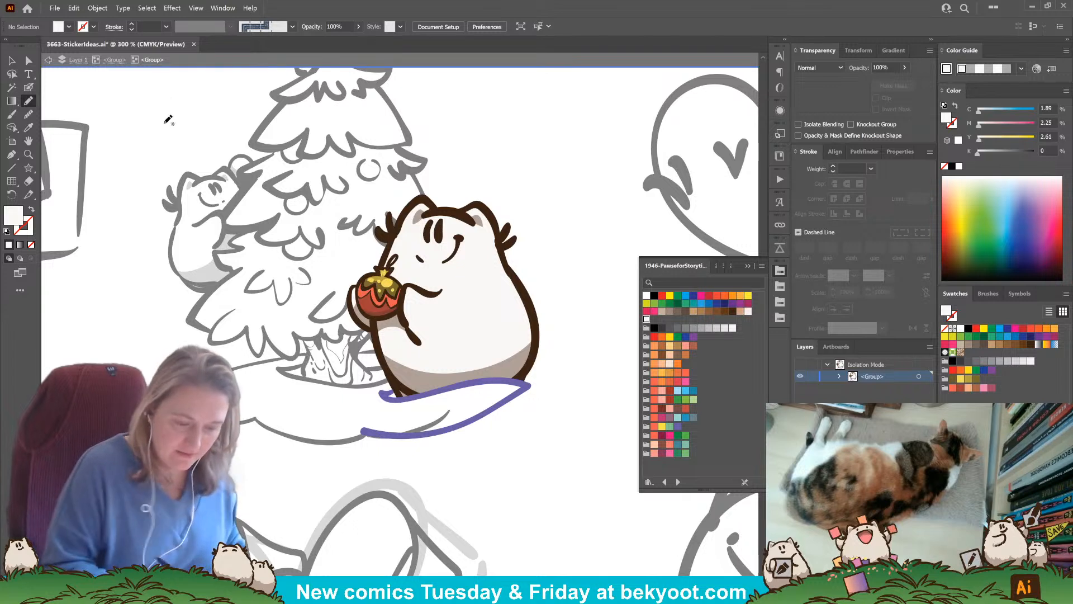
{"action": "left_click", "coordinate": [115, 60]}
{"action": "left_click", "coordinate": [11, 60]}
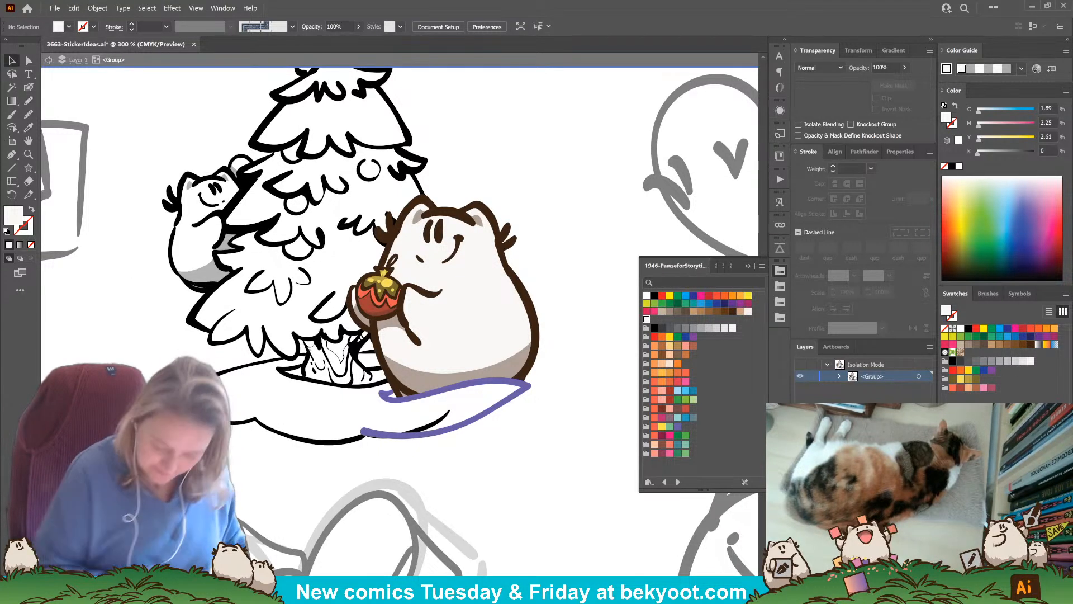
{"action": "left_click", "coordinate": [445, 416]}
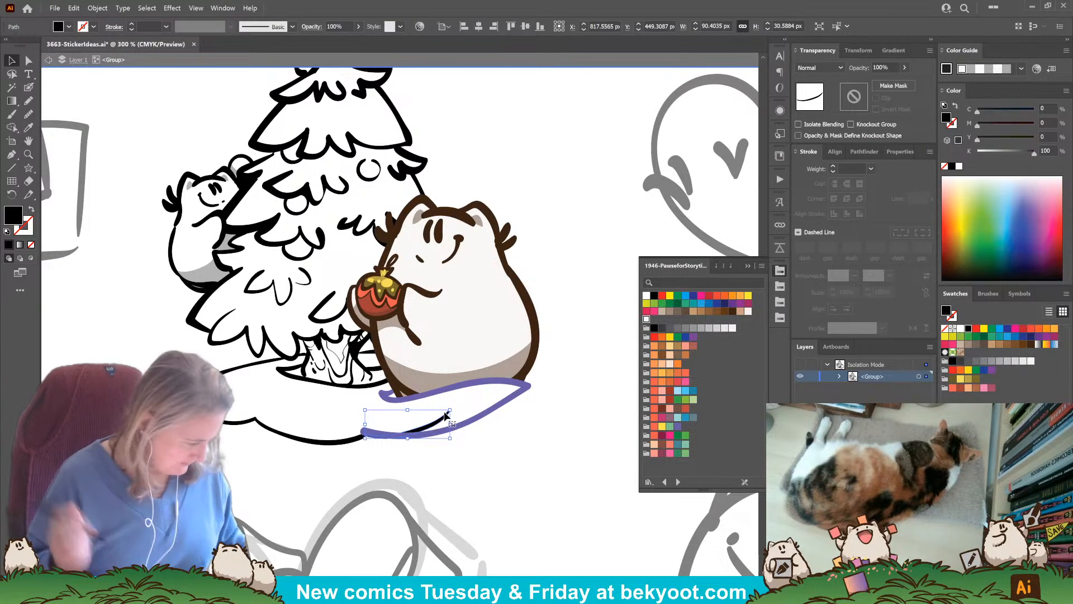
{"action": "left_click_drag", "start_coordinate": [458, 403], "coordinate": [403, 433]}
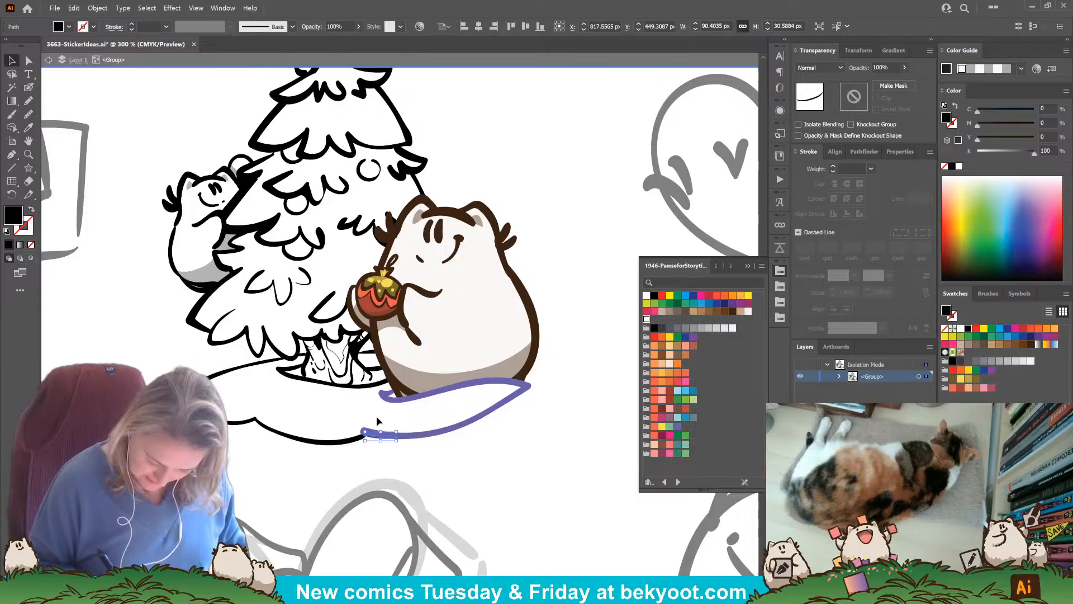
{"action": "left_click", "coordinate": [518, 479]}
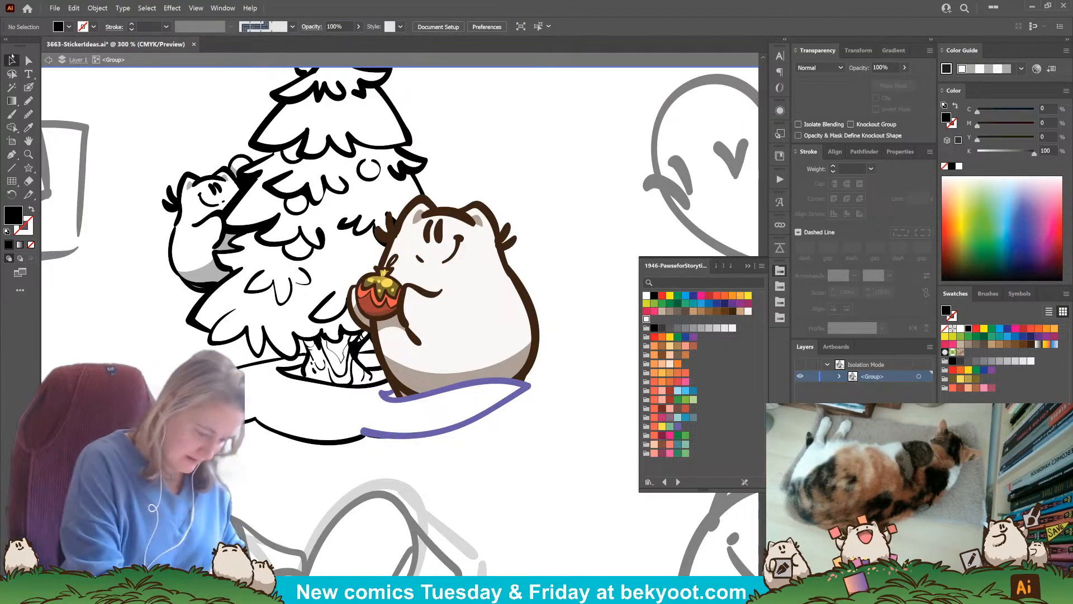
Recolour the remaining black snow outlines around the tree's base to purple, C67.69 M72.52 Y0 K0.
{"action": "left_click", "coordinate": [294, 380]}
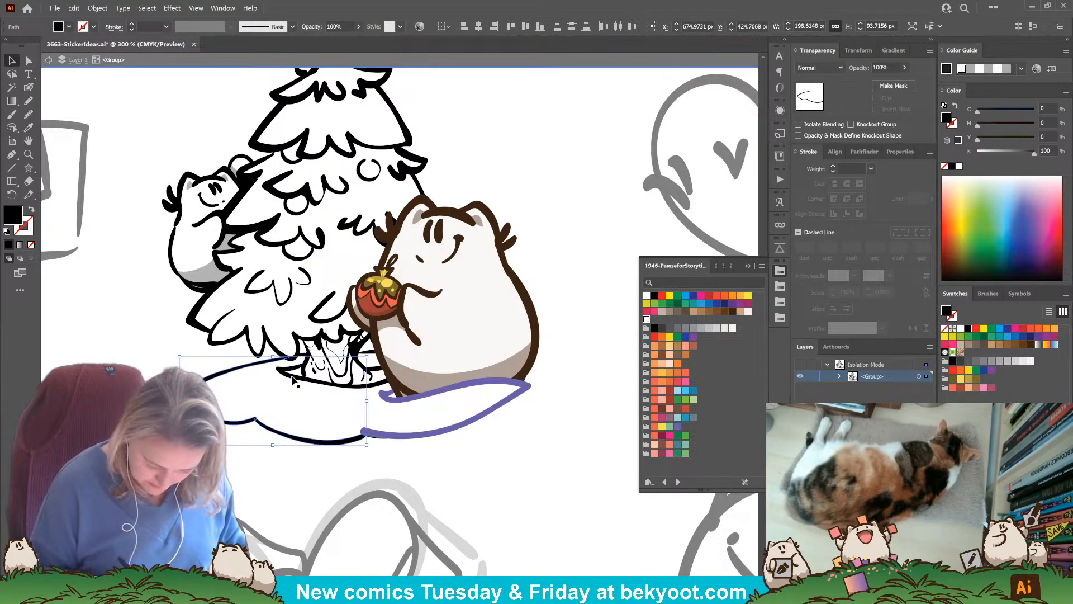
{"action": "left_click", "coordinate": [294, 378], "text": "shift"}
{"action": "left_click", "coordinate": [363, 353], "text": "shift"}
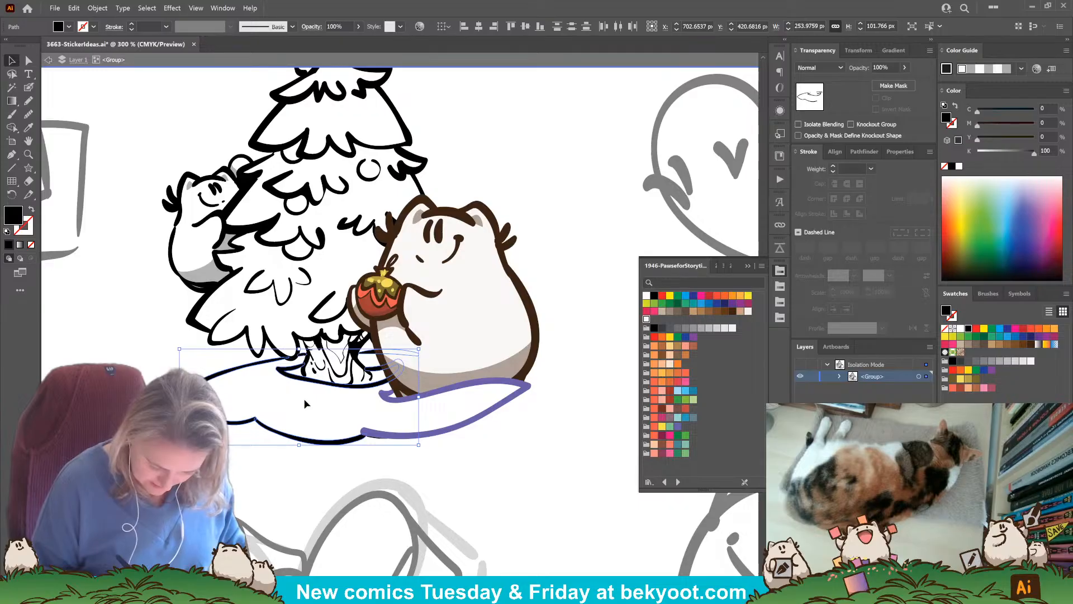
{"action": "left_click", "coordinate": [678, 426]}
{"action": "left_click", "coordinate": [488, 475]}
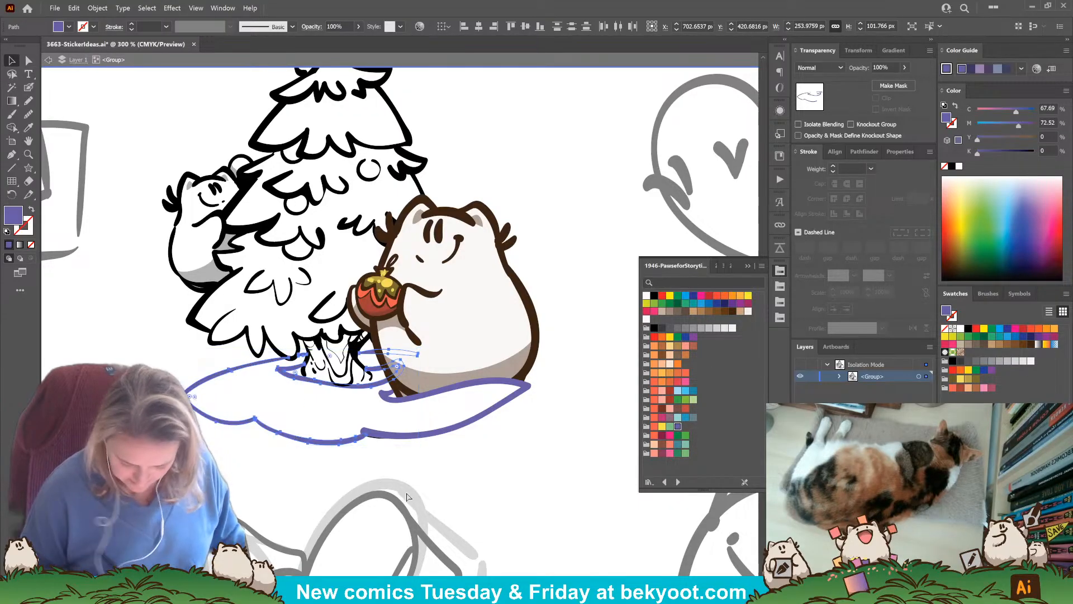
{"action": "left_click", "coordinate": [284, 359]}
{"action": "left_click", "coordinate": [304, 358], "text": "shift"}
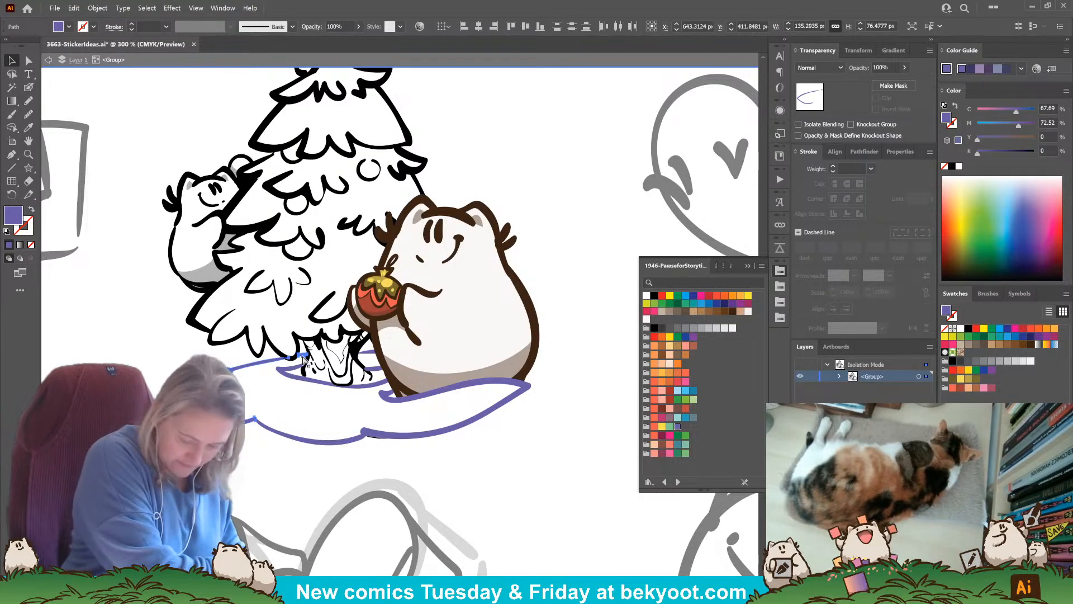
{"action": "left_click", "coordinate": [342, 409]}
{"action": "left_click", "coordinate": [375, 372]}
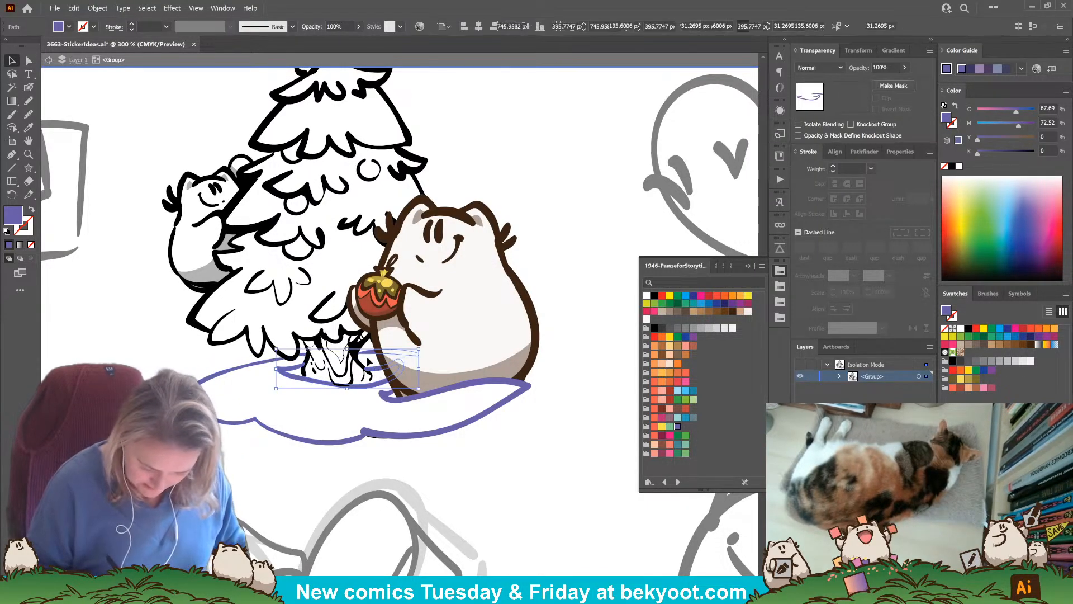
{"action": "left_click", "coordinate": [309, 362]}
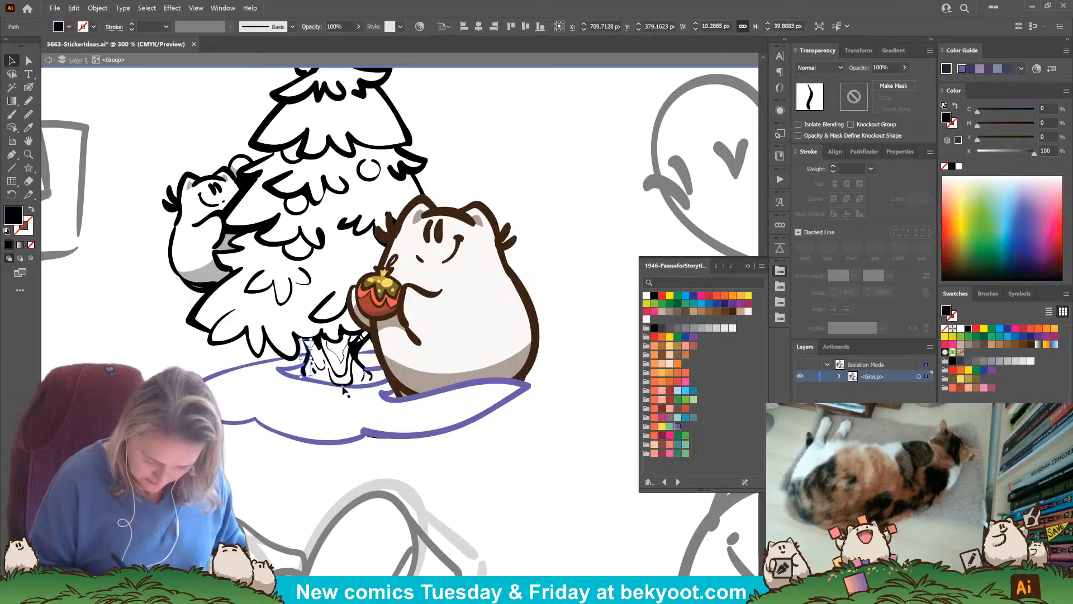
{"action": "left_click", "coordinate": [362, 367], "text": "shift"}
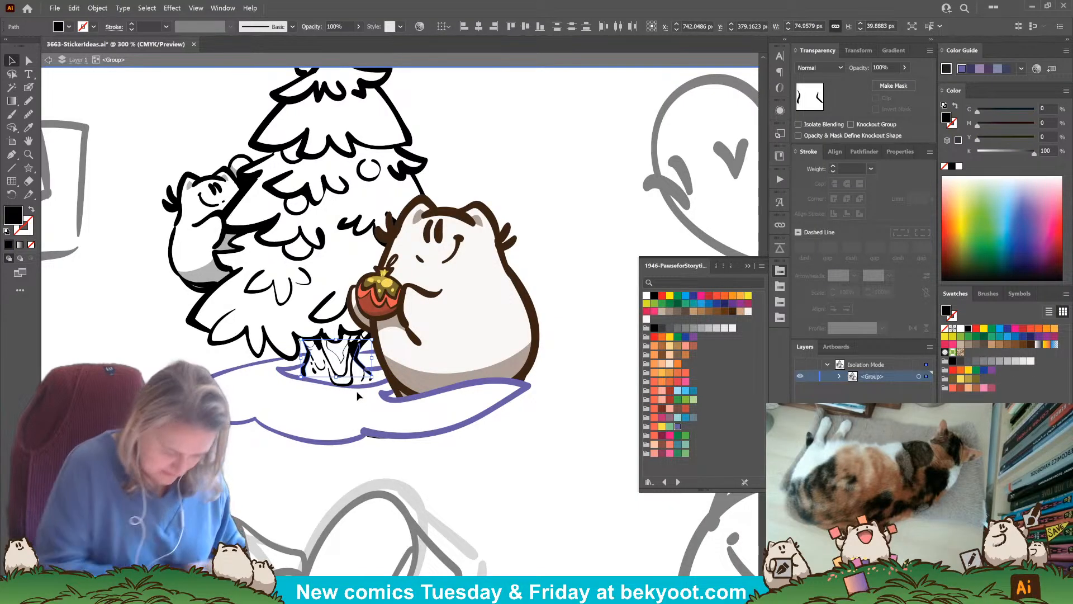
{"action": "left_click", "coordinate": [294, 505]}
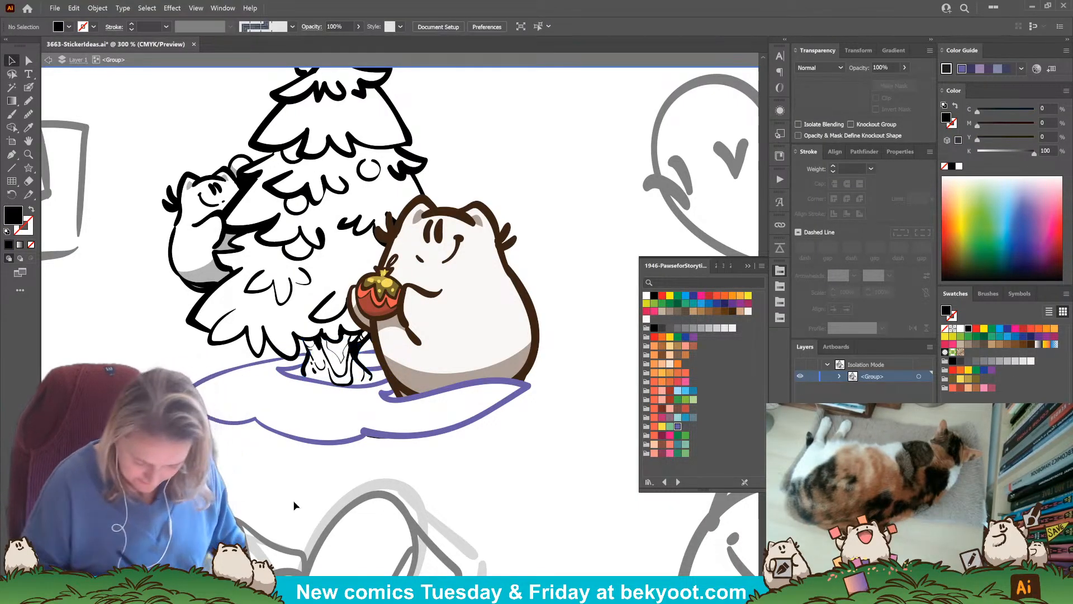
Select the tree's and rear cat's black line art with the Magic Wand and recolour it dark brown, C50 M70 Y80 K70.
{"action": "scroll", "coordinate": [448, 487], "scroll_direction": "up", "scroll_amount": 3}
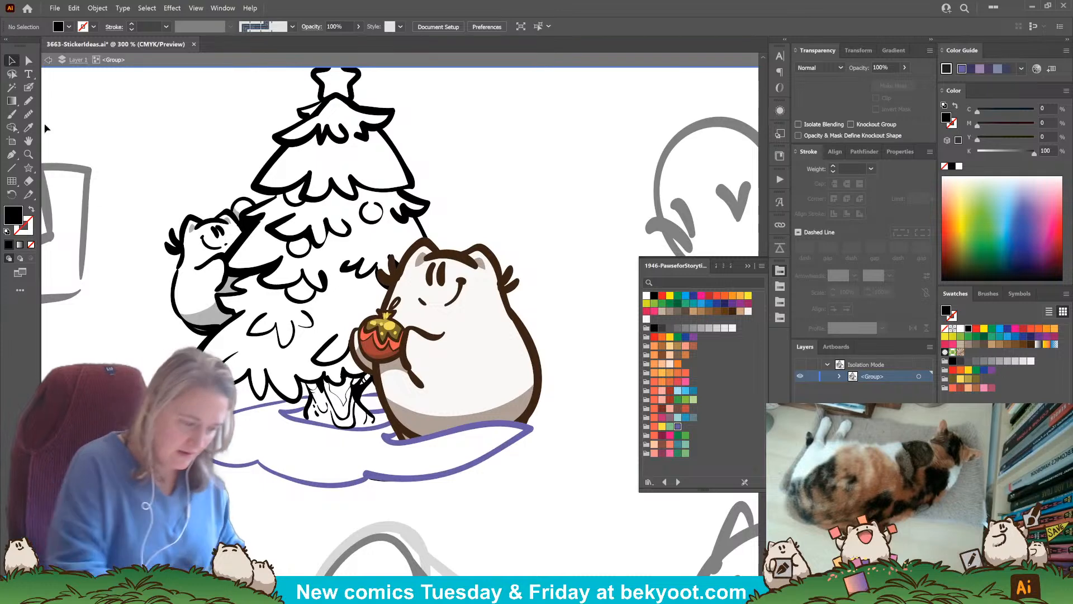
{"action": "key", "text": "y"}
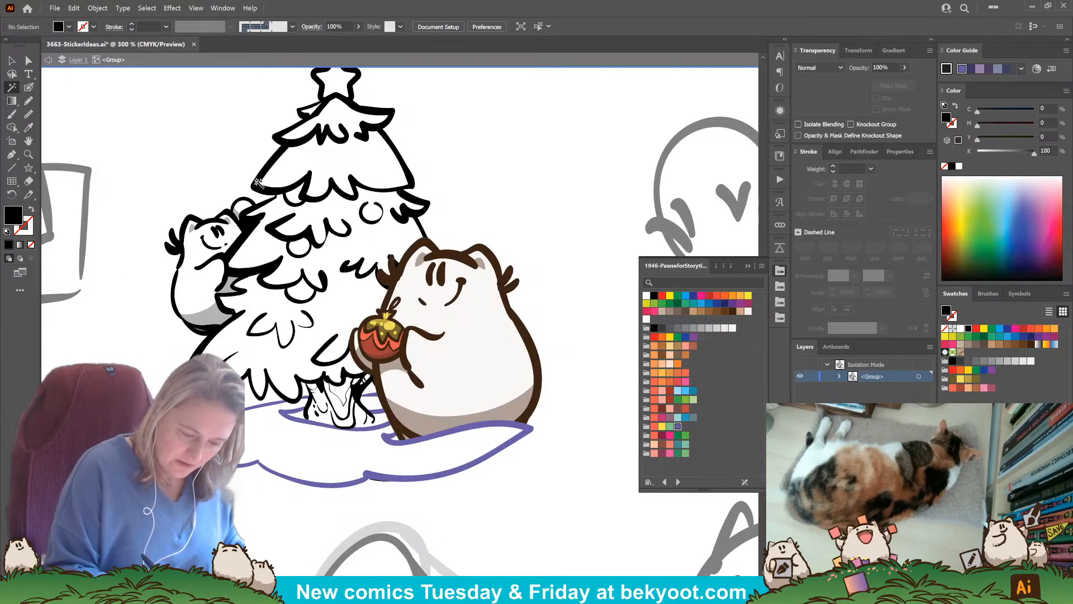
{"action": "left_click", "coordinate": [259, 182]}
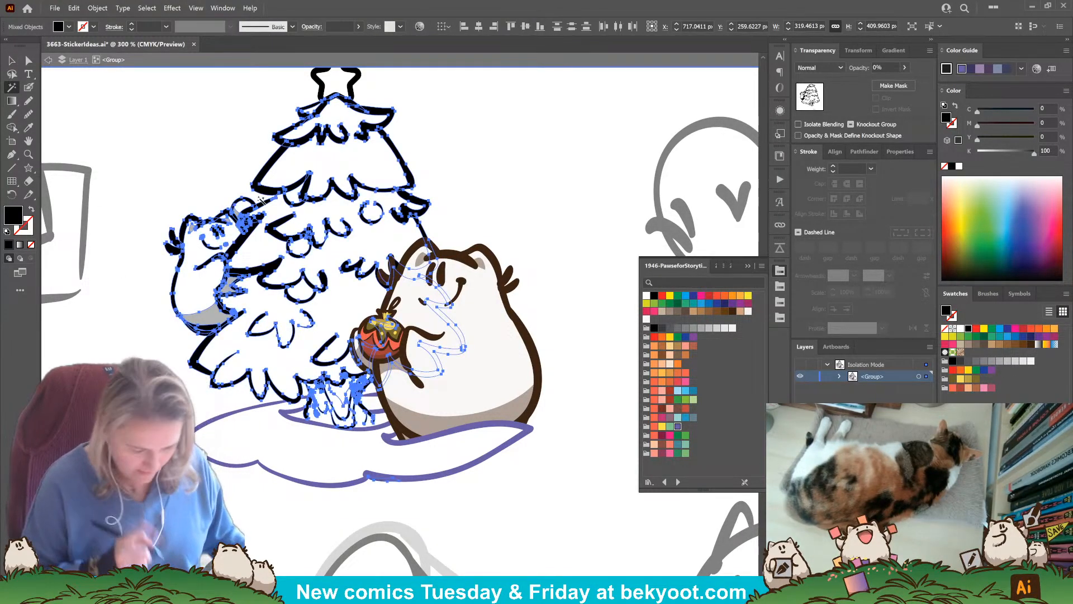
{"action": "left_click", "coordinate": [732, 310]}
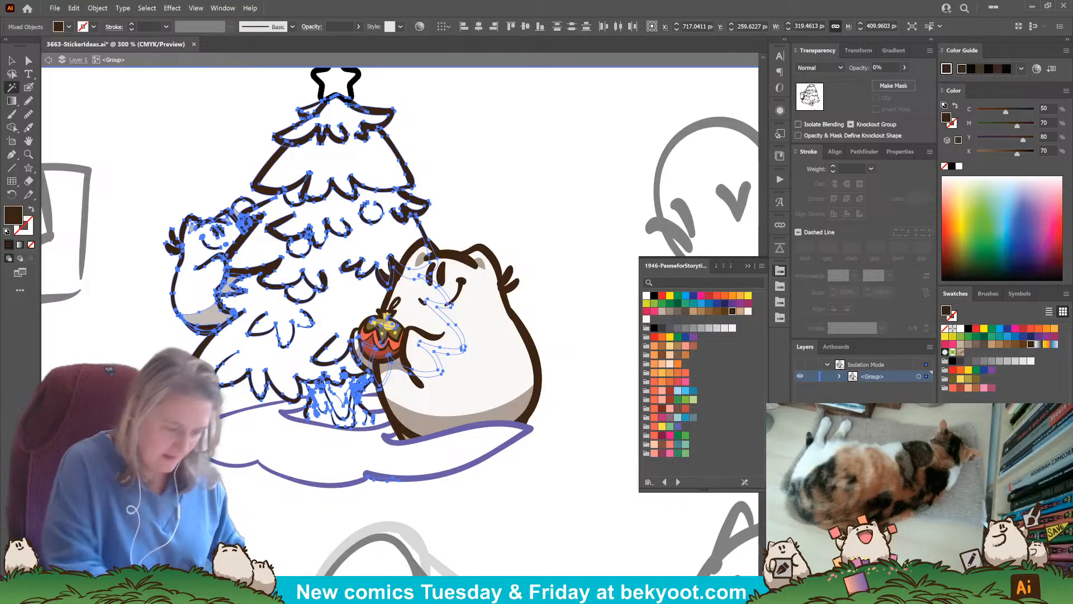
{"action": "left_click", "coordinate": [11, 61]}
{"action": "left_click", "coordinate": [483, 185]}
Set the tree-top star's stroke colour to dark brown, C50 M70 Y80 K70.
{"action": "left_click_drag", "start_coordinate": [484, 184], "coordinate": [486, 300]}
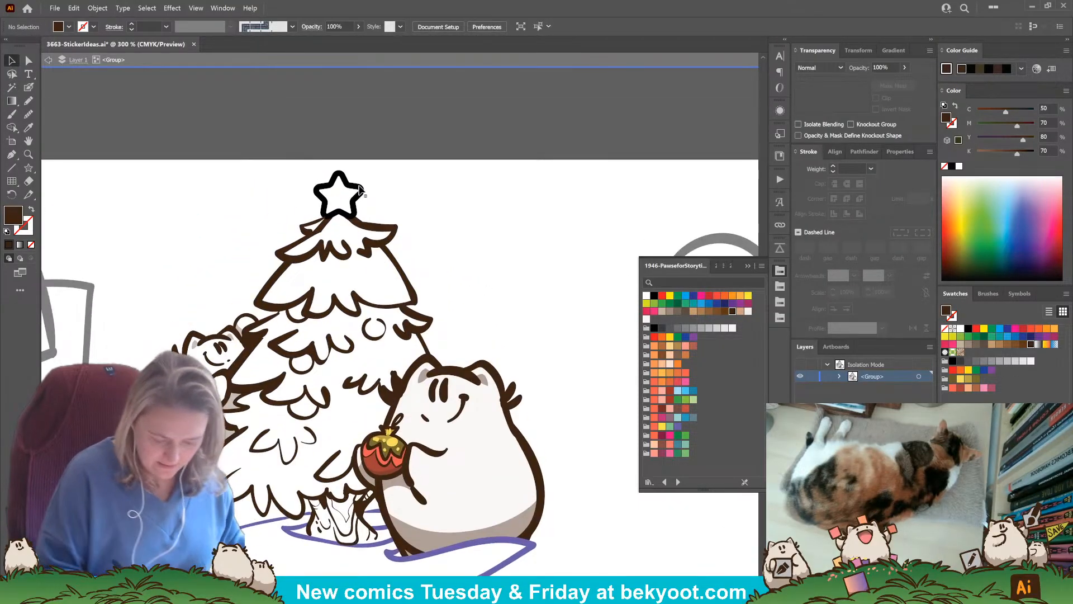
{"action": "left_click", "coordinate": [359, 190]}
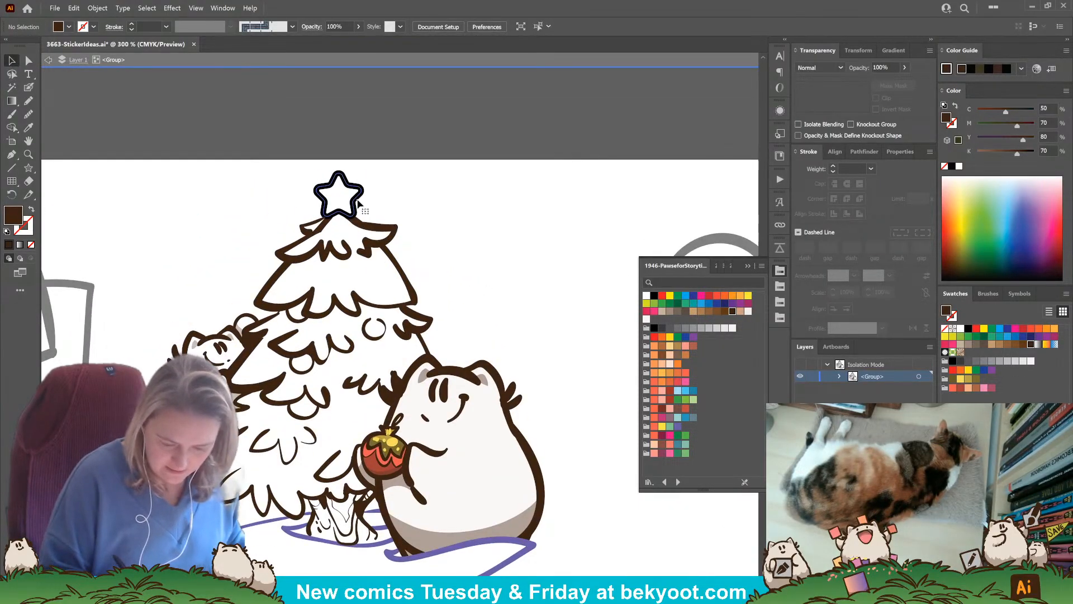
{"action": "left_click", "coordinate": [31, 231]}
{"action": "left_click", "coordinate": [732, 311]}
{"action": "left_click", "coordinate": [534, 262]}
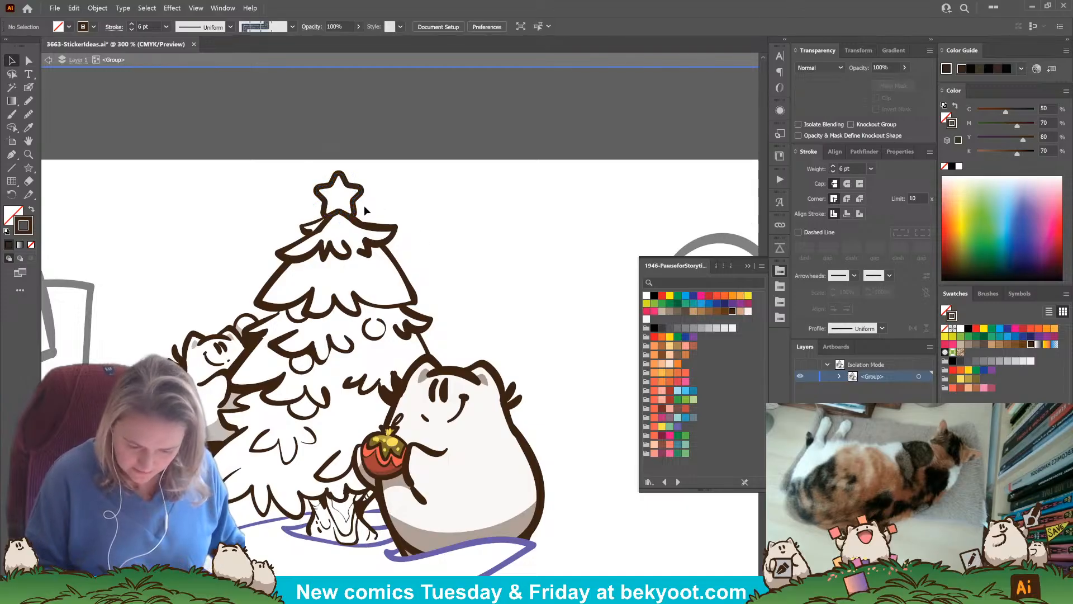
Fill the tree-top star with golden orange, C0.99 M27.26 Y80.45 K0, keeping its dark brown stroke.
{"action": "left_click", "coordinate": [28, 101]}
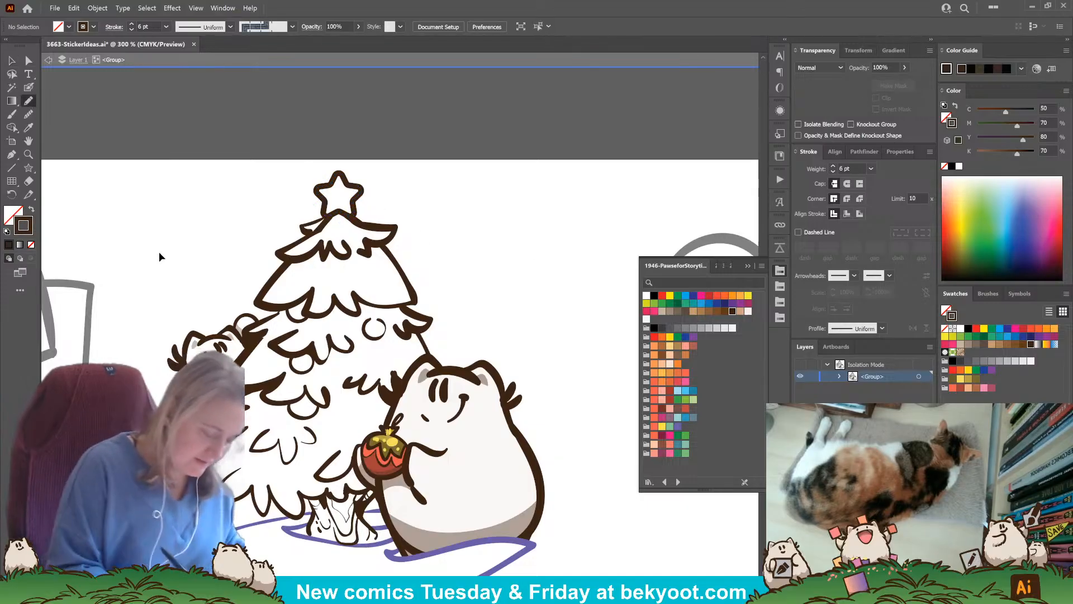
{"action": "left_click", "coordinate": [358, 208]}
{"action": "left_click", "coordinate": [661, 372]}
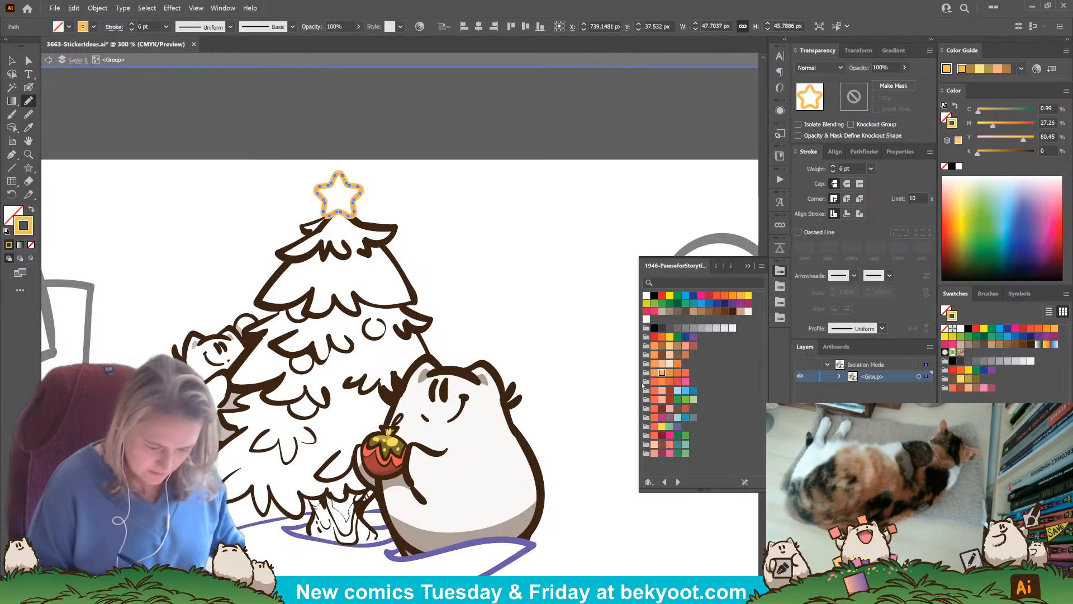
{"action": "key", "text": "ctrl+z"}
{"action": "key", "text": "x"}
{"action": "left_click", "coordinate": [662, 372]}
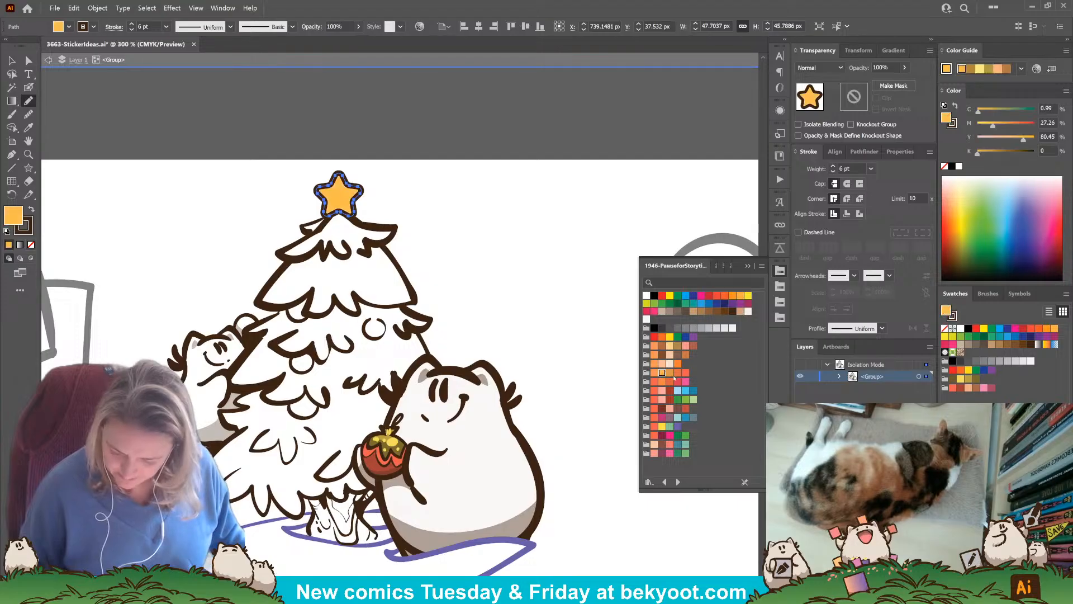
Change the tree-top star's fill to a deeper orange, C10.7 M45.15 Y83.93 K0.07.
{"action": "left_click", "coordinate": [669, 373]}
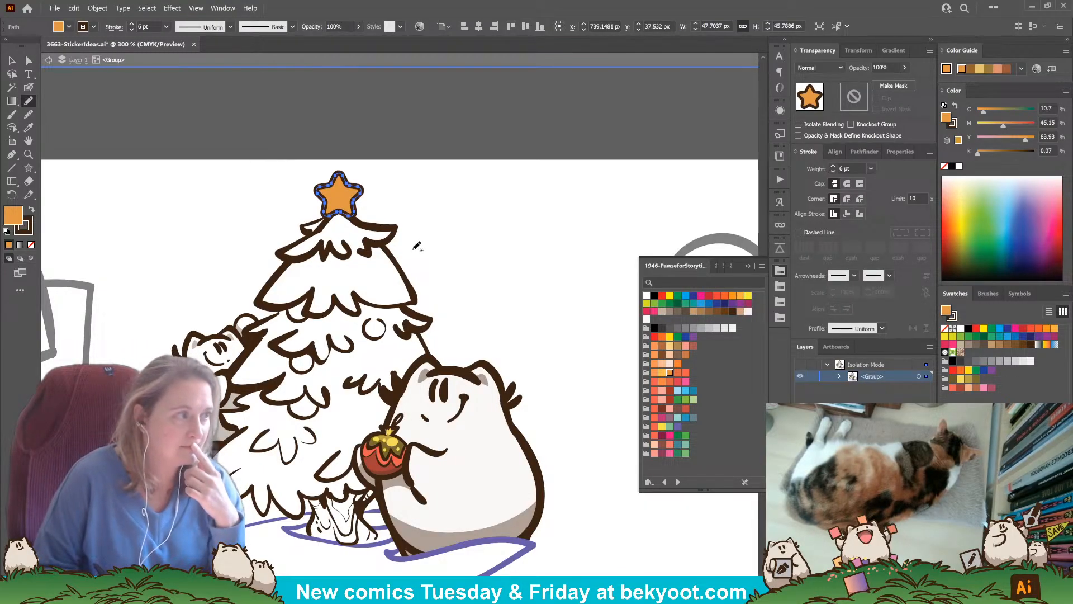
{"action": "left_click", "coordinate": [469, 270], "text": "ctrl"}
{"action": "scroll", "coordinate": [469, 269], "scroll_direction": "down", "scroll_amount": 2}
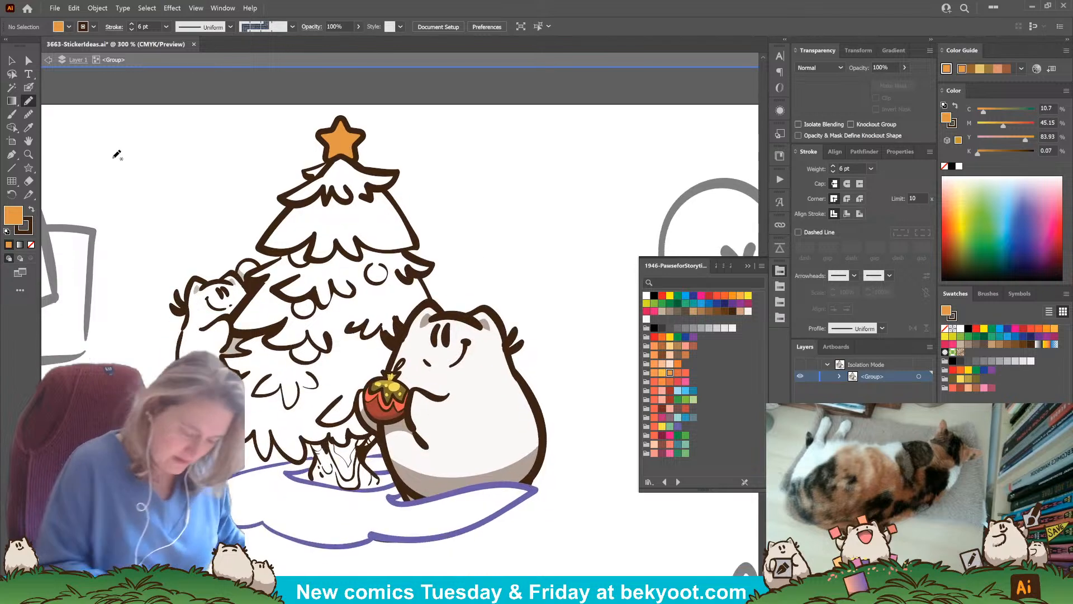
Fill the rear cat's ornament with a stroke-free coral red shape, C0 M78.53 Y69.42 K0.
{"action": "left_click", "coordinate": [31, 209]}
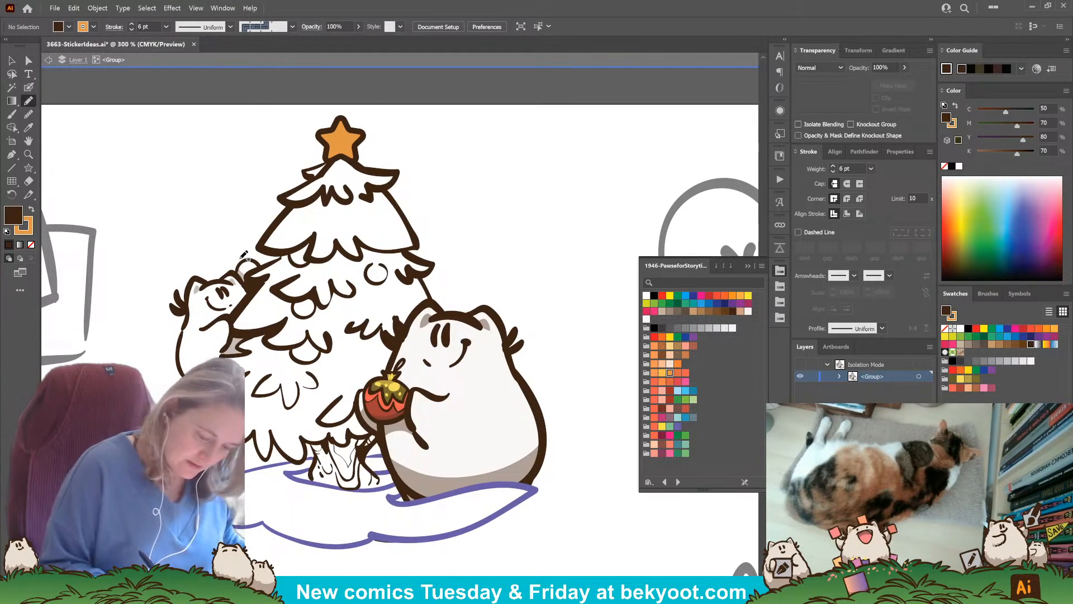
{"action": "left_click", "coordinate": [654, 390]}
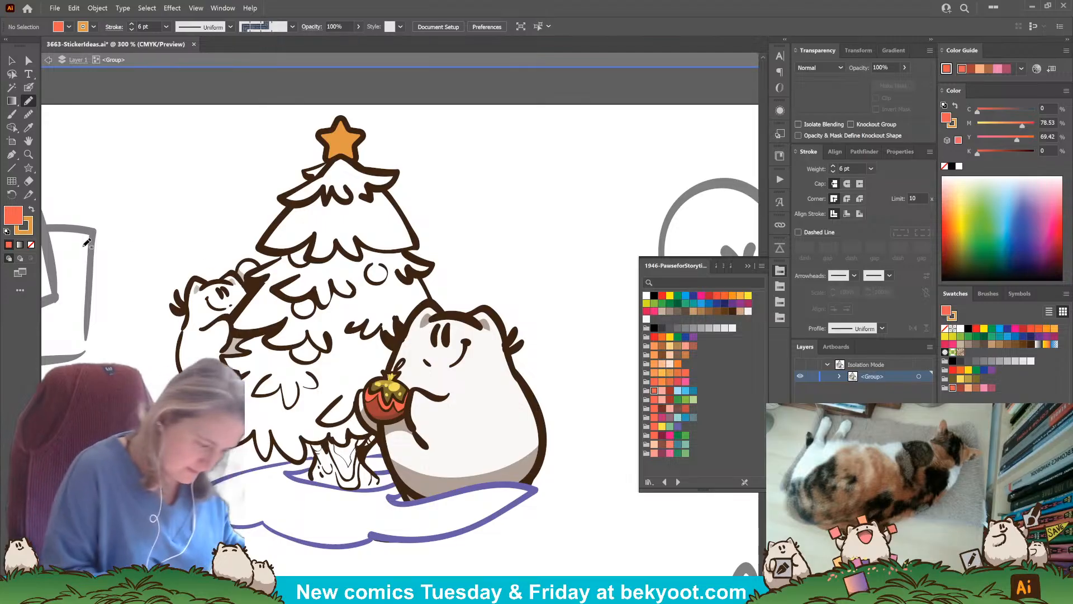
{"action": "key", "text": "x"}
{"action": "key", "text": "slash"}
{"action": "key", "text": "x"}
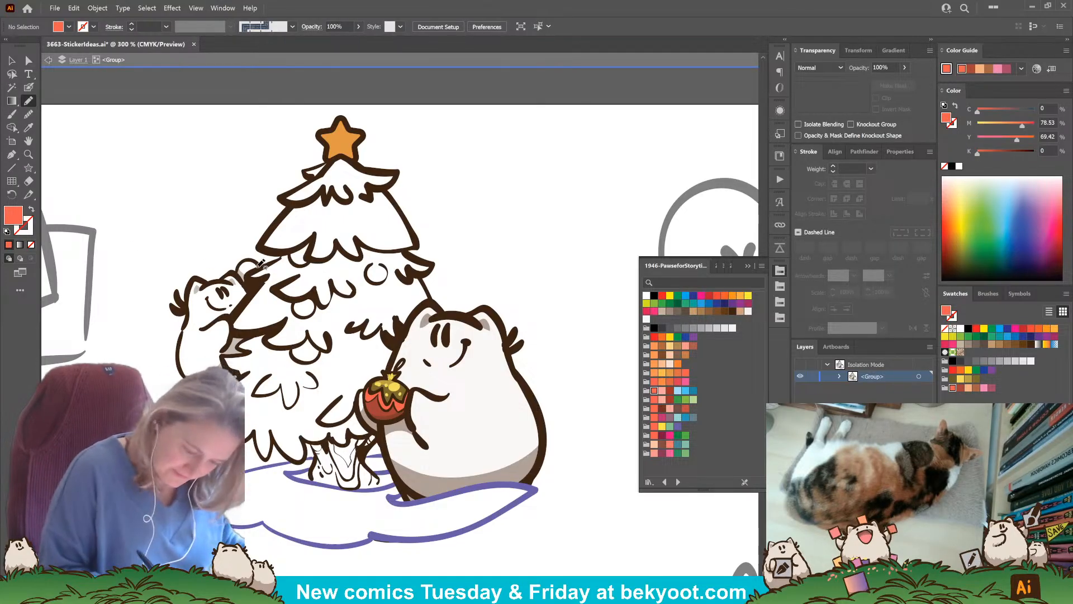
{"action": "mouse_move", "coordinate": [246, 259]}
{"action": "left_mouse_down"}
{"action": "mouse_move", "coordinate": [239, 280]}
{"action": "mouse_move", "coordinate": [256, 281]}
{"action": "mouse_move", "coordinate": [248, 260]}
{"action": "left_mouse_up"}
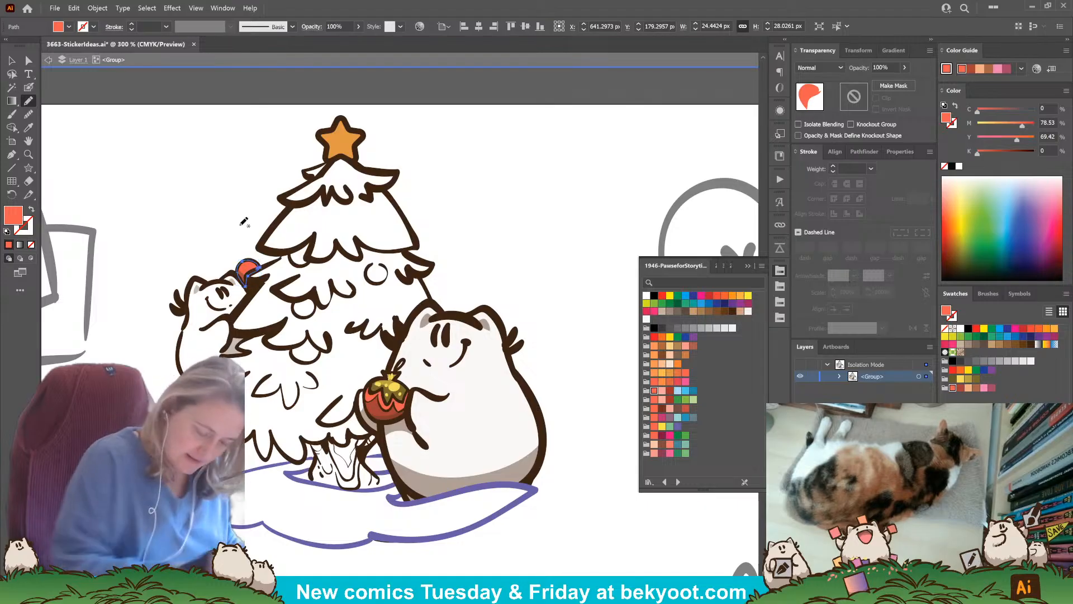
{"action": "key", "text": "ctrl+shift+a"}
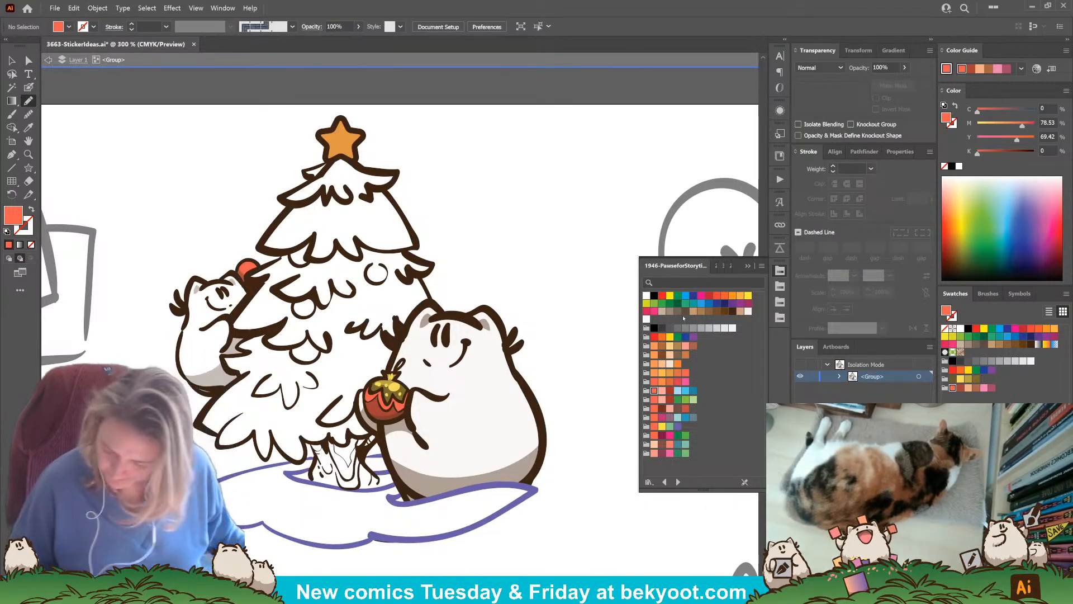
Fill the rear cat's body with an off-white shape behind the line art, C1.89 M2.25 Y2.61 K0.
{"action": "left_click", "coordinate": [647, 318]}
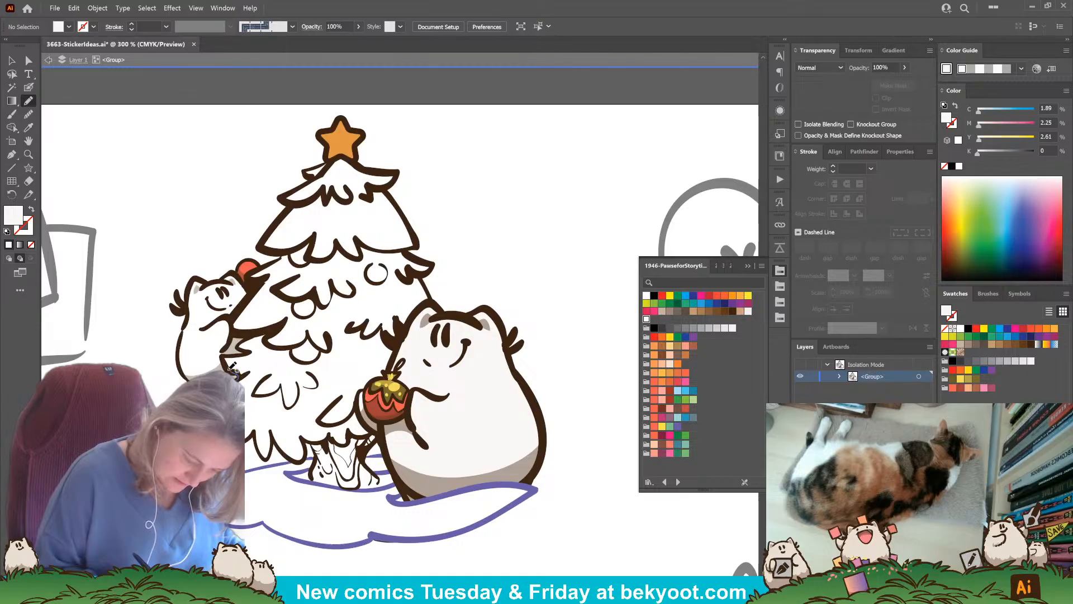
{"action": "mouse_move", "coordinate": [239, 346]}
{"action": "left_mouse_down"}
{"action": "mouse_move", "coordinate": [250, 295]}
{"action": "mouse_move", "coordinate": [230, 270]}
{"action": "mouse_move", "coordinate": [196, 279]}
{"action": "mouse_move", "coordinate": [187, 314]}
{"action": "left_mouse_up"}
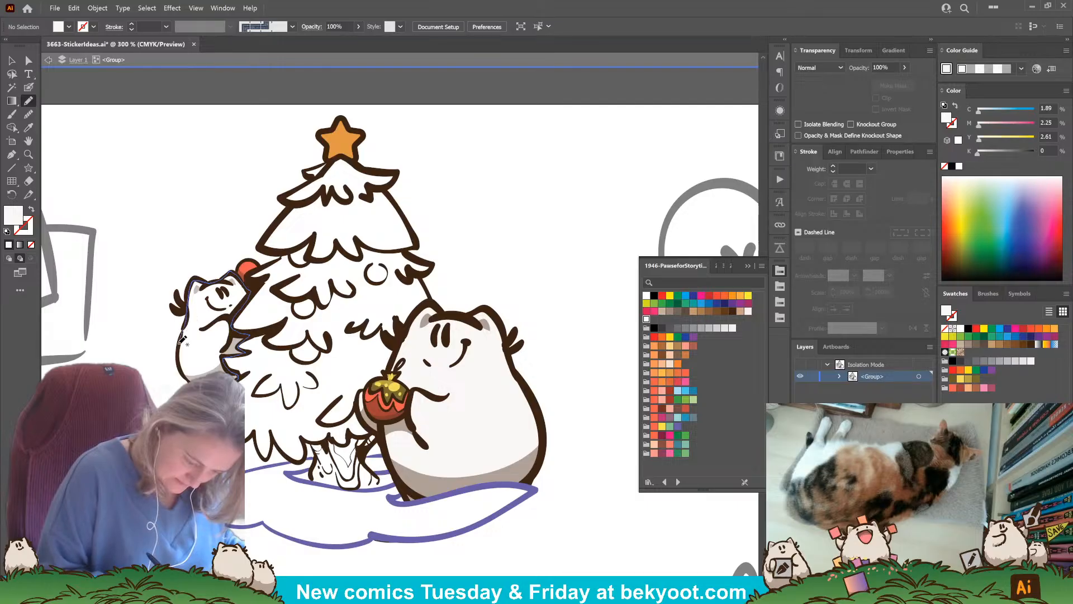
{"action": "mouse_move", "coordinate": [191, 382]}
{"action": "left_mouse_down"}
{"action": "mouse_move", "coordinate": [237, 382]}
{"action": "mouse_move", "coordinate": [248, 355]}
{"action": "left_mouse_up"}
{"action": "key", "text": "ctrl+shift+a"}
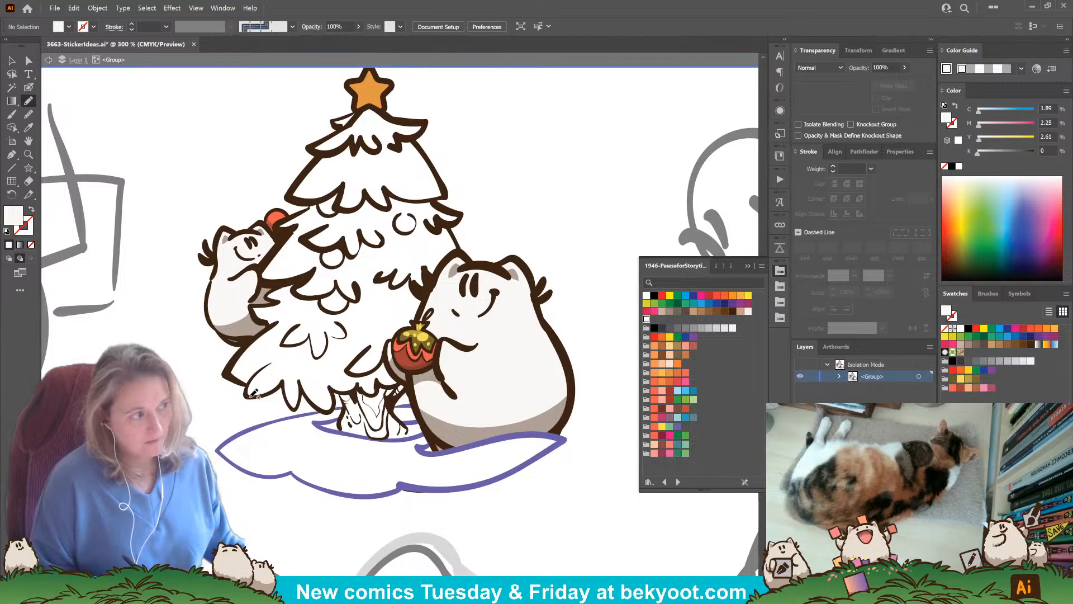
Draw an orange-brown fill, C19.5 M59.97 Y81.22 K4.42, behind the lower part of the tree trunk's line art.
{"action": "left_click_drag", "start_coordinate": [403, 490], "coordinate": [358, 470]}
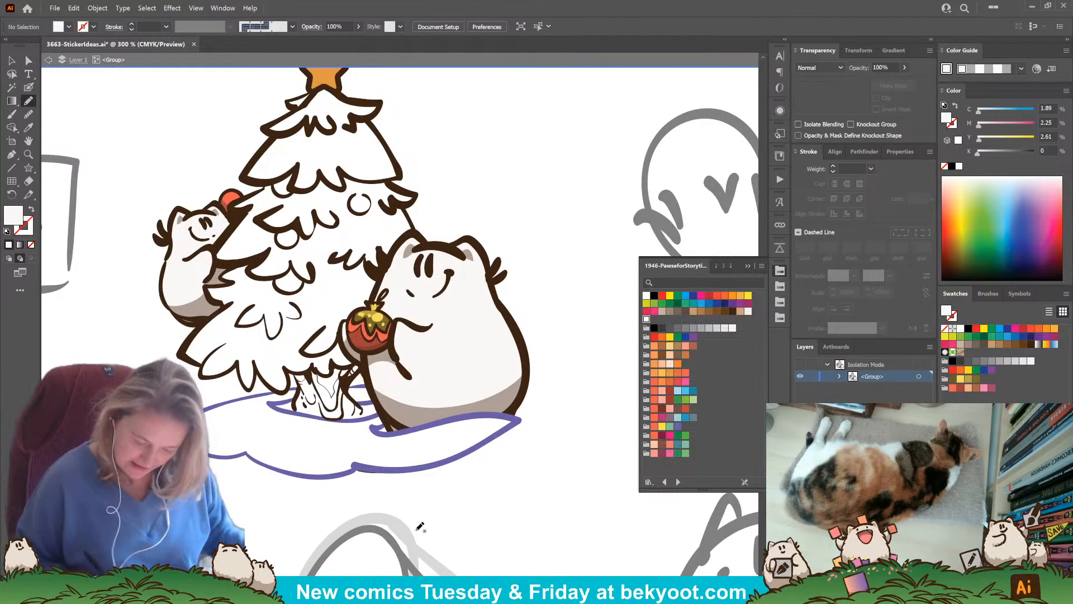
{"action": "left_click", "coordinate": [677, 355]}
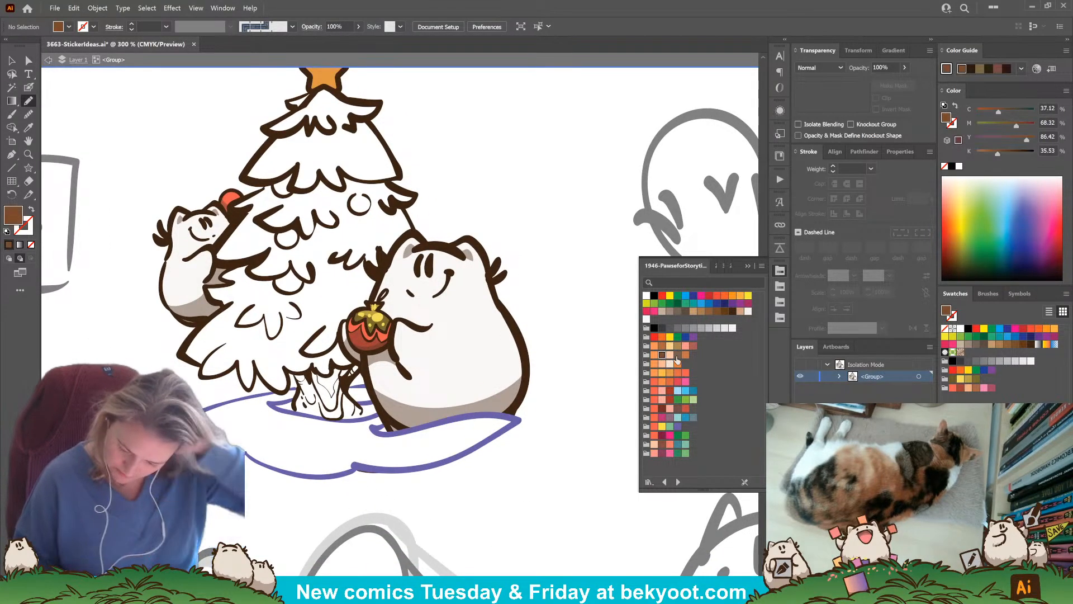
{"action": "left_click", "coordinate": [685, 354]}
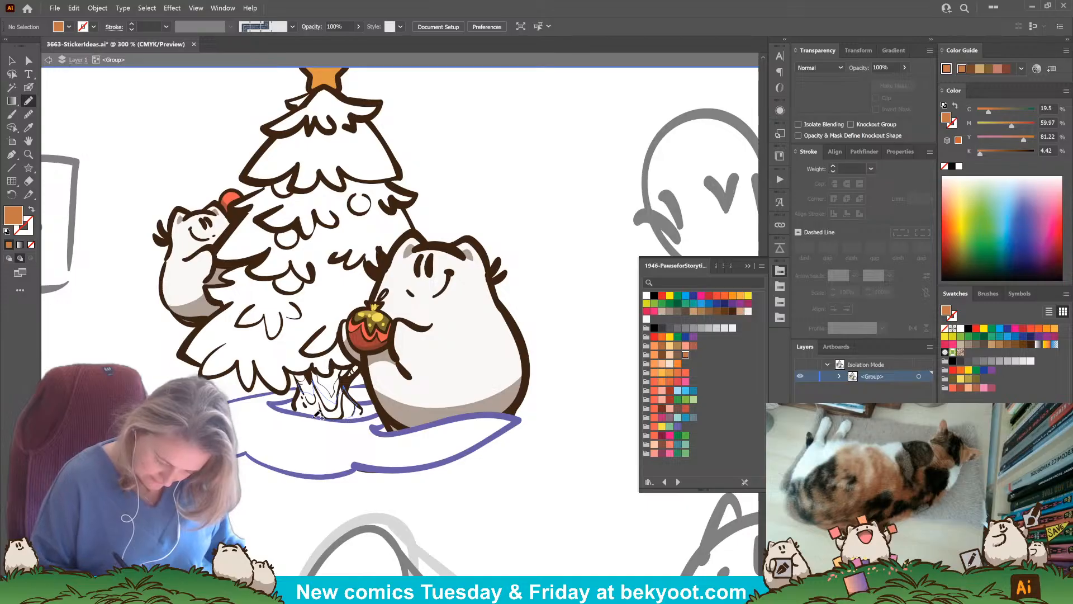
{"action": "left_click_drag", "start_coordinate": [309, 409], "coordinate": [297, 385]}
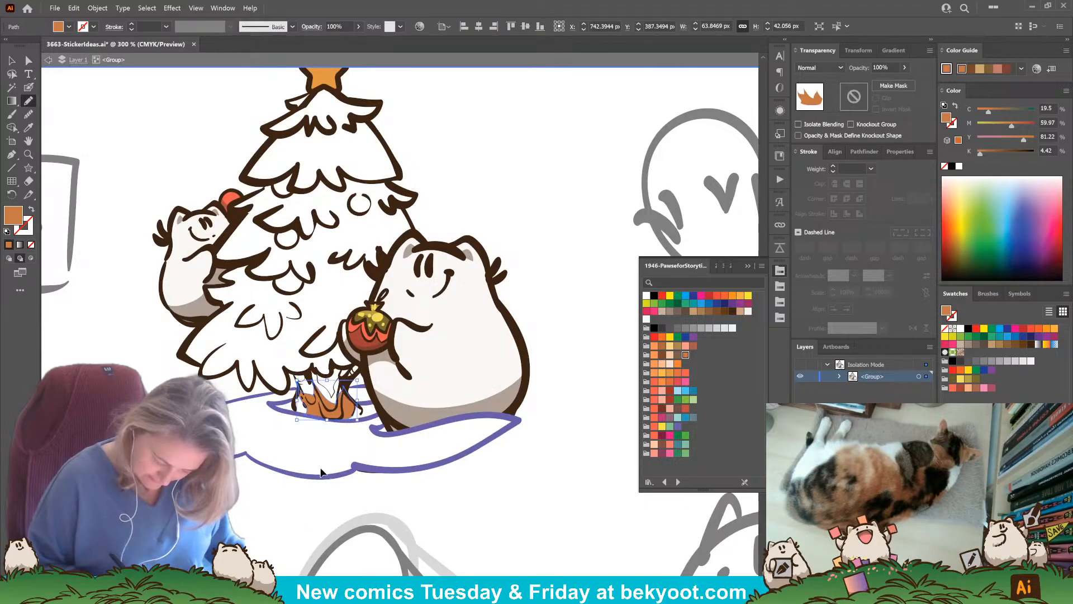
{"action": "left_click", "coordinate": [305, 527], "text": "ctrl"}
{"action": "left_click", "coordinate": [351, 422], "text": "ctrl"}
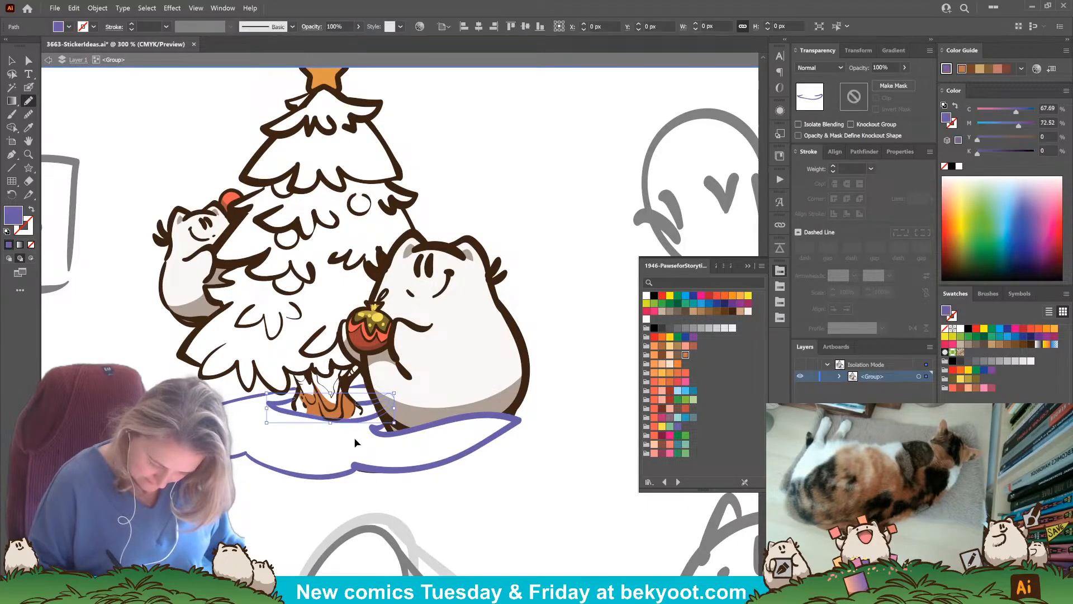
{"action": "left_click", "coordinate": [345, 409], "text": "ctrl"}
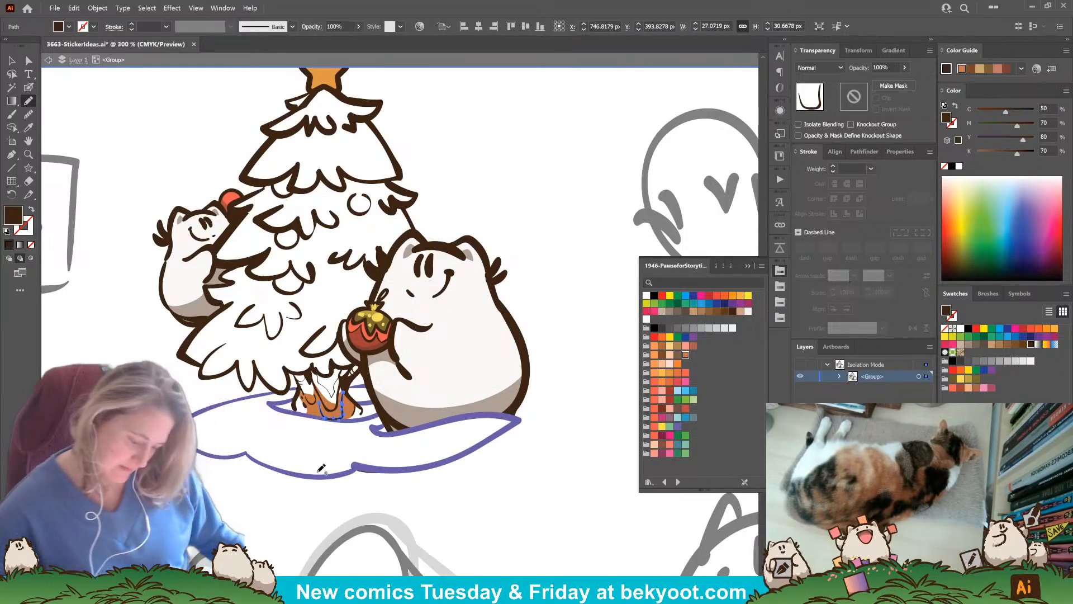
{"action": "scroll", "coordinate": [316, 388], "scroll_direction": "up", "scroll_amount": 3}
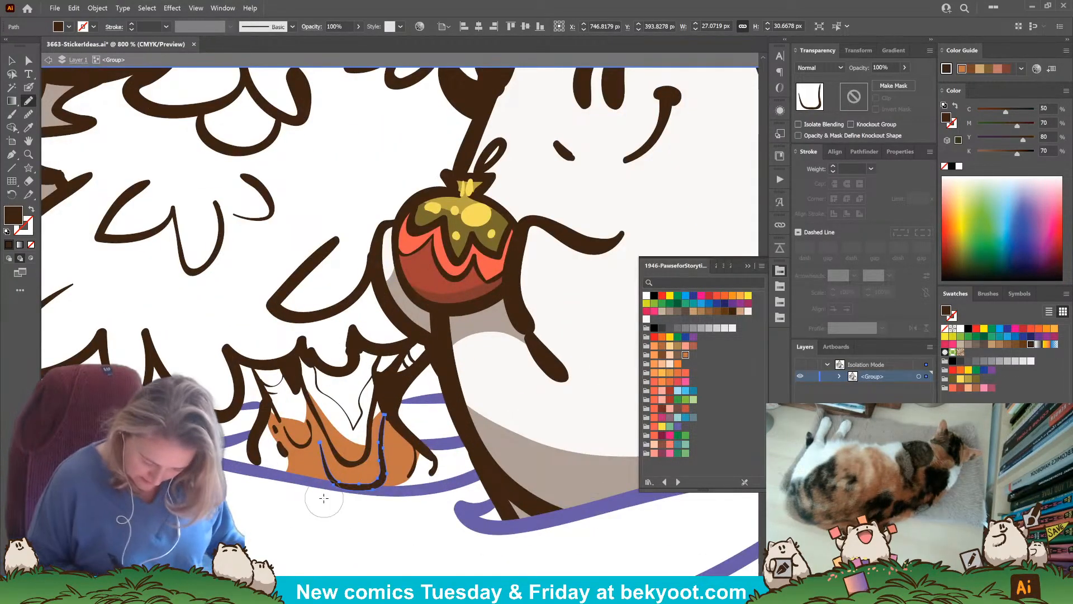
{"action": "left_click", "coordinate": [395, 469], "text": "ctrl+shift"}
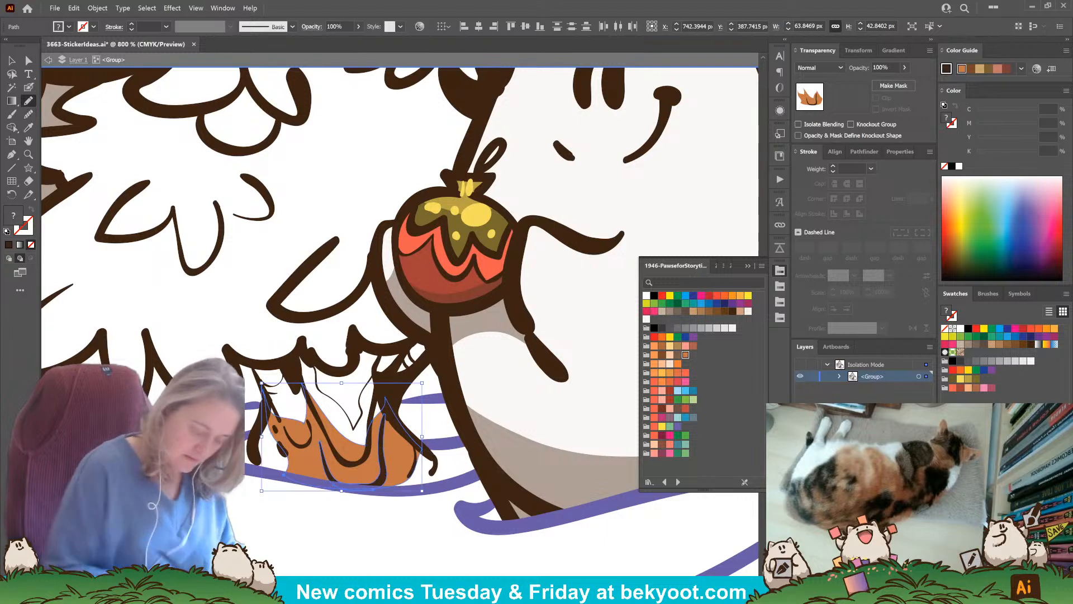
{"action": "key", "text": "ctrl+shift+a"}
Fill the rest of the trunk and its side branch with shaded grey-brown, C46.01 M56.26 Y65.31 K25.82.
{"action": "left_click", "coordinate": [678, 356]}
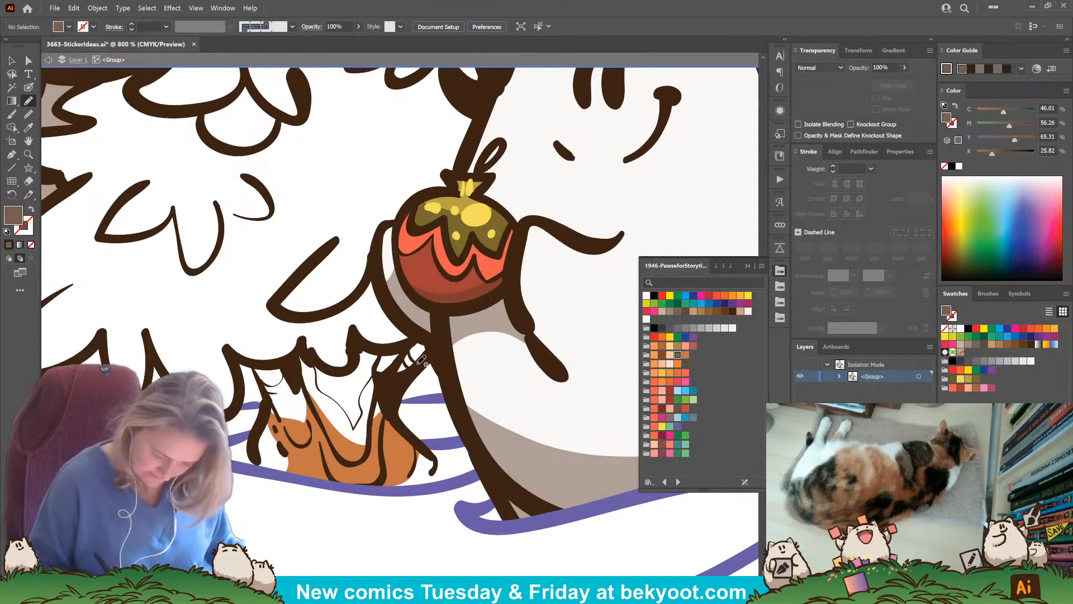
{"action": "mouse_move", "coordinate": [409, 349]}
{"action": "left_mouse_down"}
{"action": "mouse_move", "coordinate": [403, 376]}
{"action": "mouse_move", "coordinate": [426, 345]}
{"action": "mouse_move", "coordinate": [407, 348]}
{"action": "mouse_move", "coordinate": [395, 424]}
{"action": "mouse_move", "coordinate": [434, 450]}
{"action": "left_mouse_up"}
{"action": "key", "text": "ctrl+shift+a"}
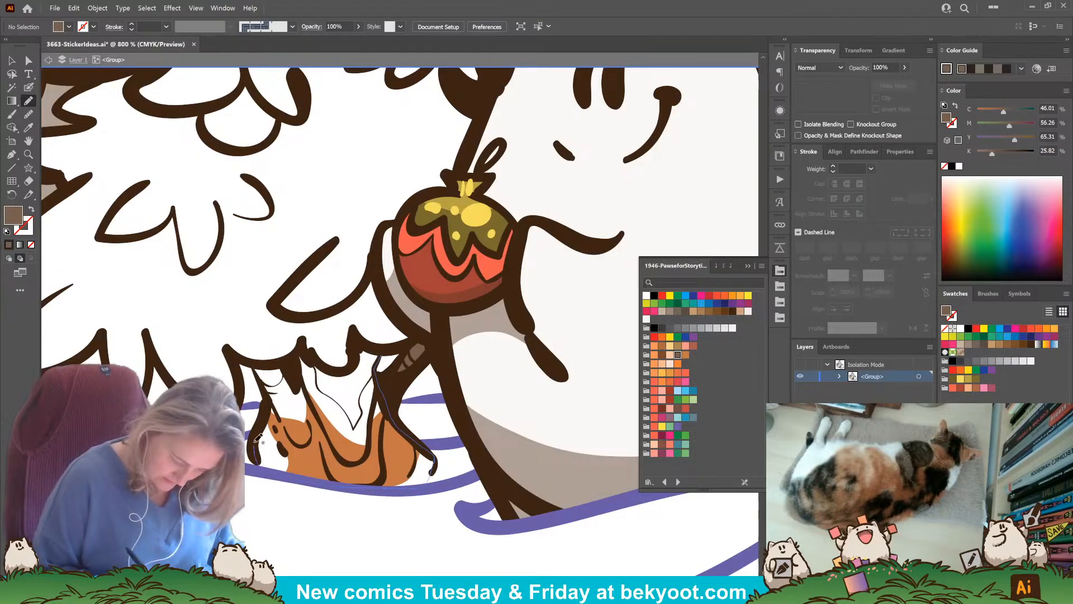
{"action": "mouse_move", "coordinate": [295, 354]}
{"action": "left_mouse_down"}
{"action": "mouse_move", "coordinate": [338, 368]}
{"action": "mouse_move", "coordinate": [356, 346]}
{"action": "mouse_move", "coordinate": [383, 352]}
{"action": "left_mouse_up"}
Fill the four ornaments hanging on the tree with coral red, C0 M78.53 Y69.42 K0.
{"action": "scroll", "coordinate": [252, 493], "scroll_direction": "down", "scroll_amount": 5}
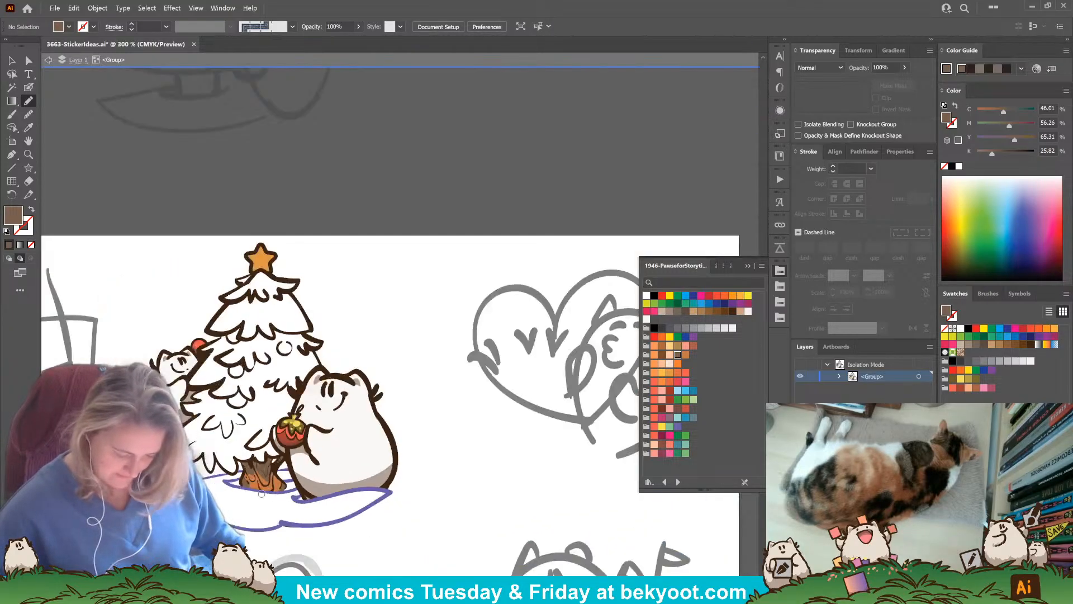
{"action": "left_click_drag", "start_coordinate": [209, 425], "coordinate": [249, 409]}
{"action": "scroll", "coordinate": [250, 409], "scroll_direction": "up", "scroll_amount": 2}
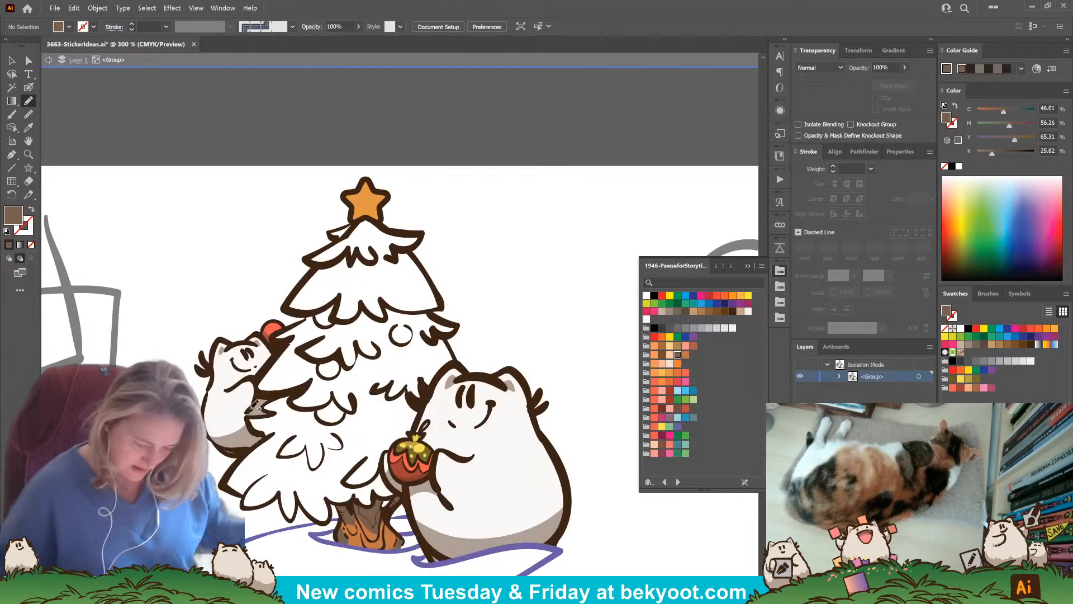
{"action": "left_click", "coordinate": [654, 399]}
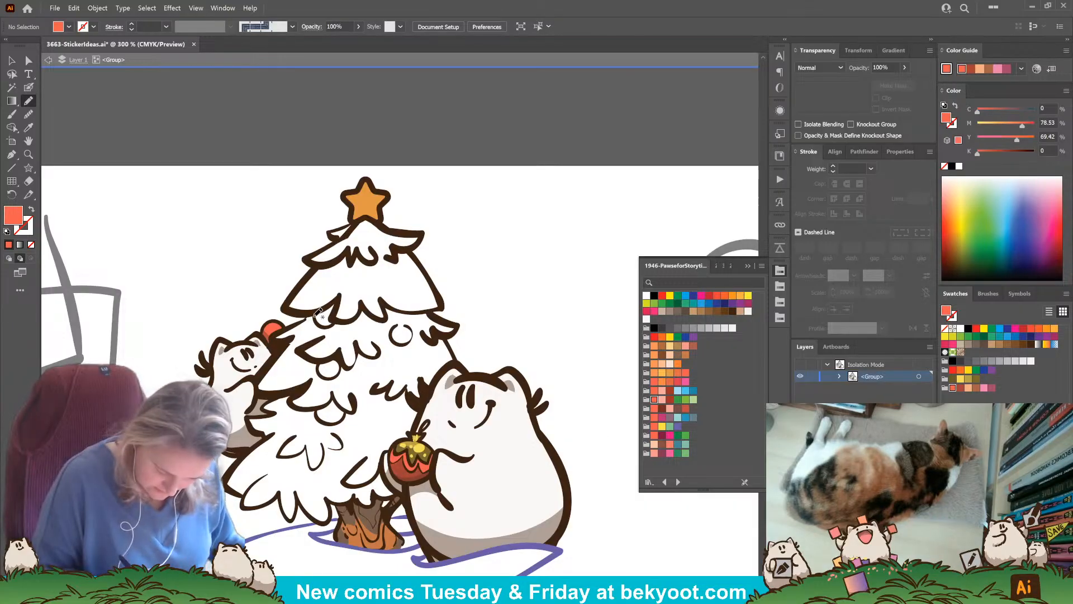
{"action": "mouse_move", "coordinate": [337, 318]}
{"action": "left_mouse_down"}
{"action": "mouse_move", "coordinate": [338, 297]}
{"action": "mouse_move", "coordinate": [318, 317]}
{"action": "left_mouse_up"}
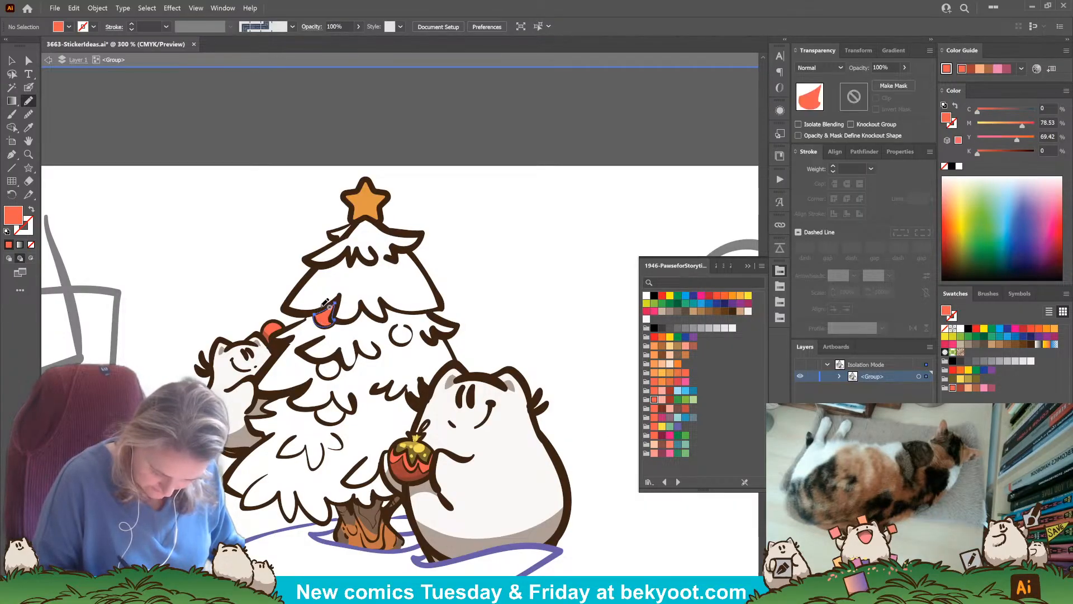
{"action": "mouse_move", "coordinate": [320, 364]}
{"action": "left_mouse_down"}
{"action": "mouse_move", "coordinate": [333, 376]}
{"action": "mouse_move", "coordinate": [334, 357]}
{"action": "left_mouse_up"}
{"action": "mouse_move", "coordinate": [411, 327]}
{"action": "left_mouse_down"}
{"action": "mouse_move", "coordinate": [393, 327]}
{"action": "mouse_move", "coordinate": [406, 341]}
{"action": "mouse_move", "coordinate": [410, 326]}
{"action": "left_mouse_up"}
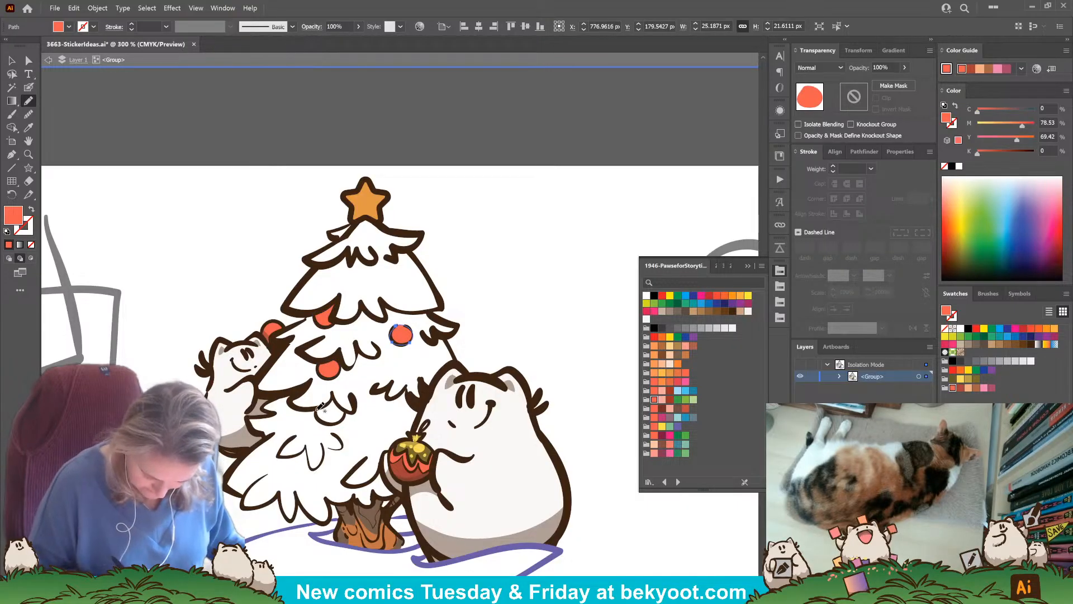
{"action": "mouse_move", "coordinate": [345, 412]}
{"action": "left_mouse_down"}
{"action": "mouse_move", "coordinate": [334, 400]}
{"action": "mouse_move", "coordinate": [315, 413]}
{"action": "left_mouse_up"}
{"action": "key", "text": "ctrl+shift+a"}
Set the fill to teal, C74.03 M32.66 Y37.11 K3.43, save its harmony colours to the swatches and browse the harmony rules.
{"action": "left_click_drag", "start_coordinate": [379, 464], "coordinate": [381, 430]}
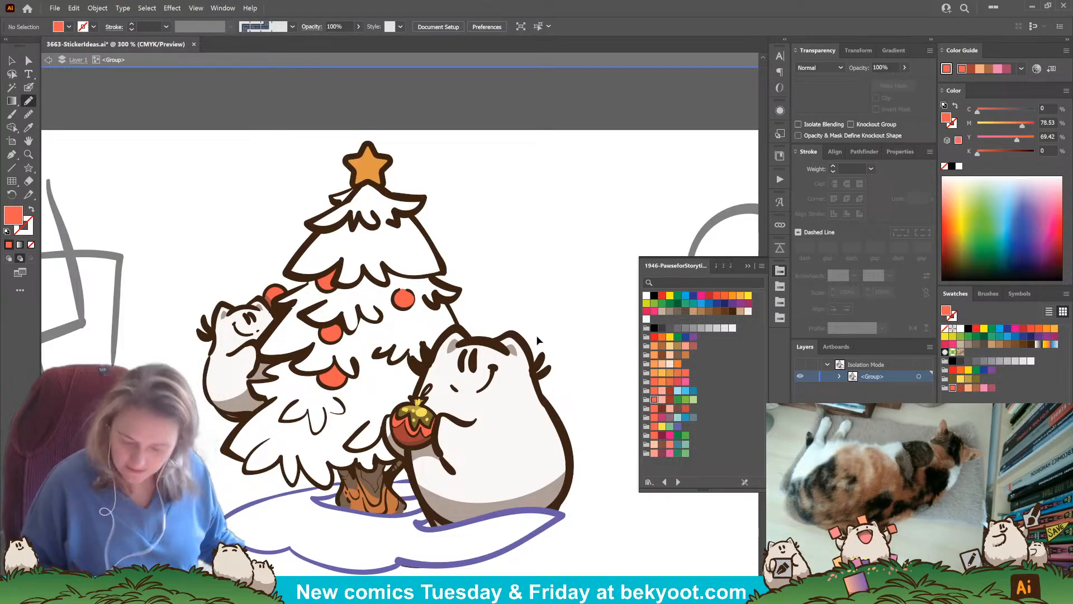
{"action": "left_click", "coordinate": [678, 444]}
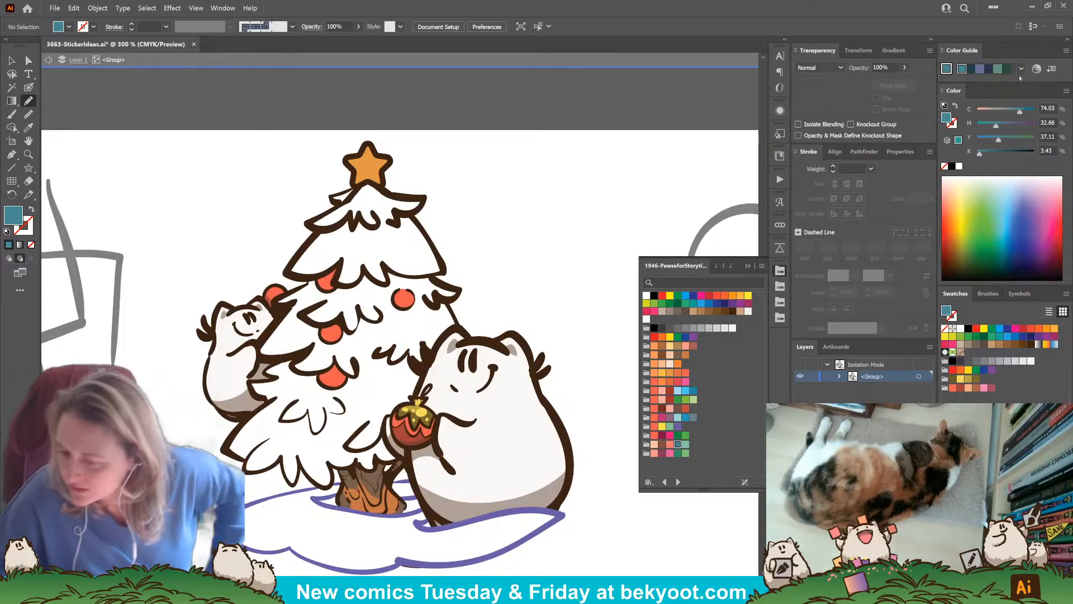
{"action": "left_click", "coordinate": [1051, 68]}
{"action": "left_click", "coordinate": [1020, 69]}
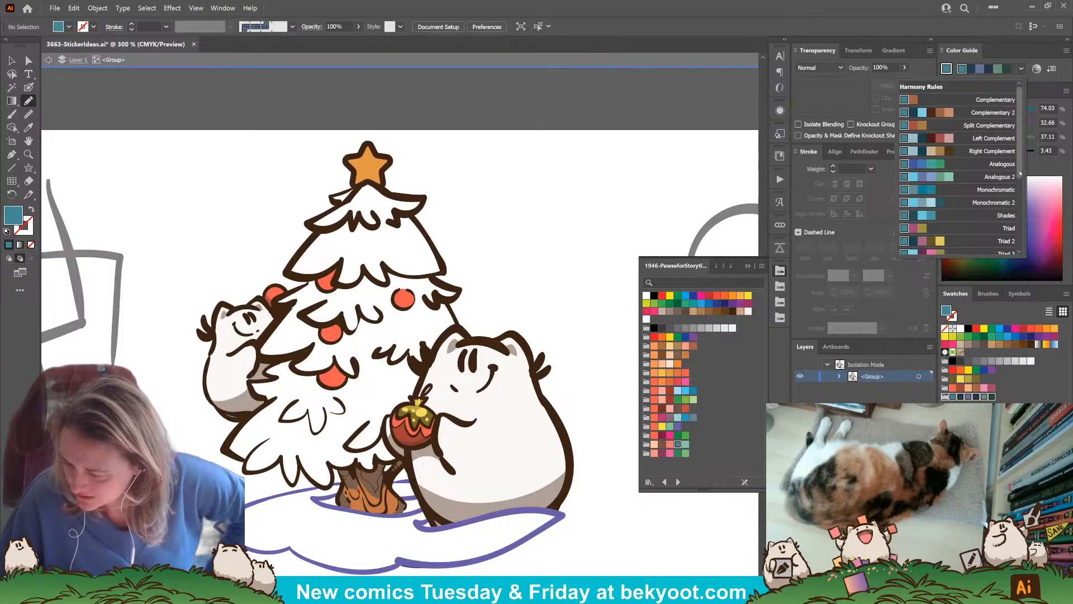
{"action": "scroll", "coordinate": [1024, 200], "scroll_direction": "down", "scroll_amount": 1}
{"action": "scroll", "coordinate": [1025, 212], "scroll_direction": "down", "scroll_amount": 2}
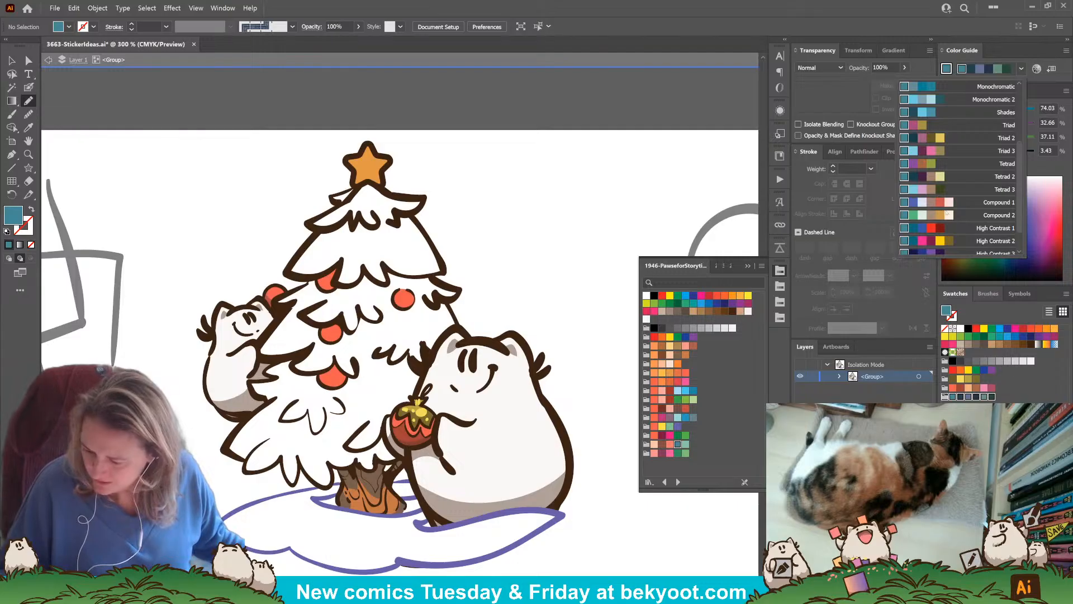
{"action": "left_click", "coordinate": [608, 447]}
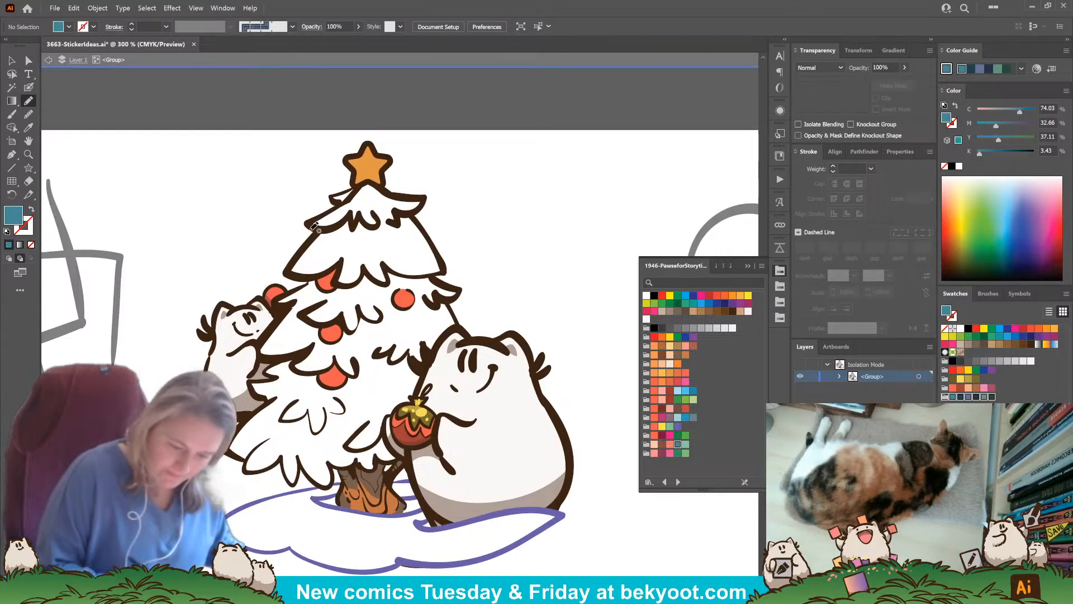
Trace the tree's outline to fill all its foliage with teal behind the line art and ornaments.
{"action": "mouse_move", "coordinate": [383, 177]}
{"action": "left_mouse_down"}
{"action": "mouse_move", "coordinate": [422, 200]}
{"action": "mouse_move", "coordinate": [410, 212]}
{"action": "mouse_move", "coordinate": [443, 257]}
{"action": "left_mouse_up"}
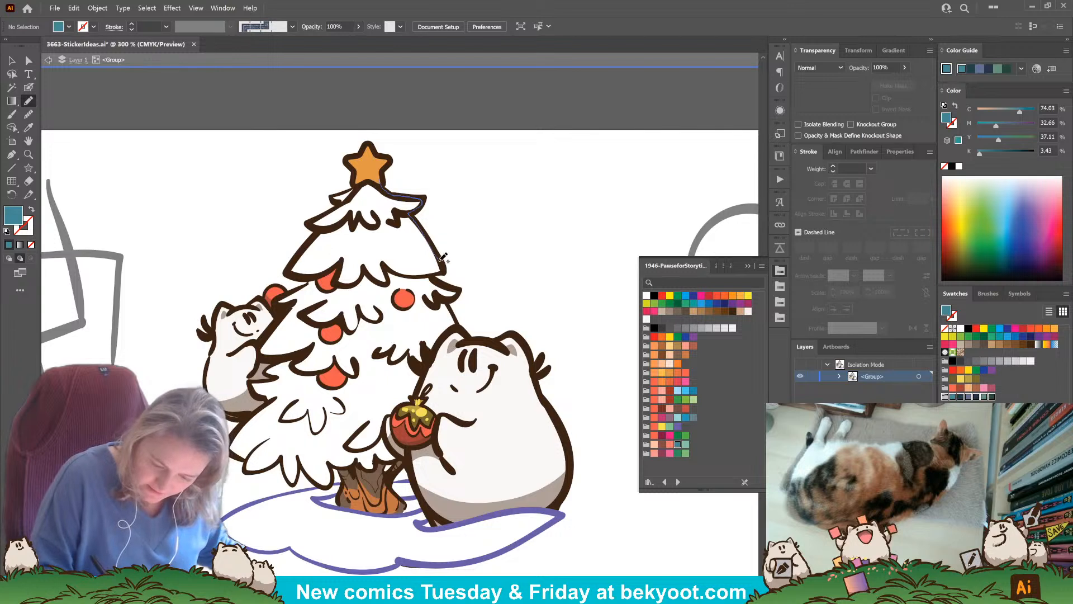
{"action": "mouse_move", "coordinate": [462, 289]}
{"action": "left_mouse_down"}
{"action": "mouse_move", "coordinate": [467, 438]}
{"action": "mouse_move", "coordinate": [442, 460]}
{"action": "mouse_move", "coordinate": [331, 467]}
{"action": "mouse_move", "coordinate": [327, 486]}
{"action": "mouse_move", "coordinate": [301, 465]}
{"action": "mouse_move", "coordinate": [291, 484]}
{"action": "mouse_move", "coordinate": [257, 468]}
{"action": "left_mouse_up"}
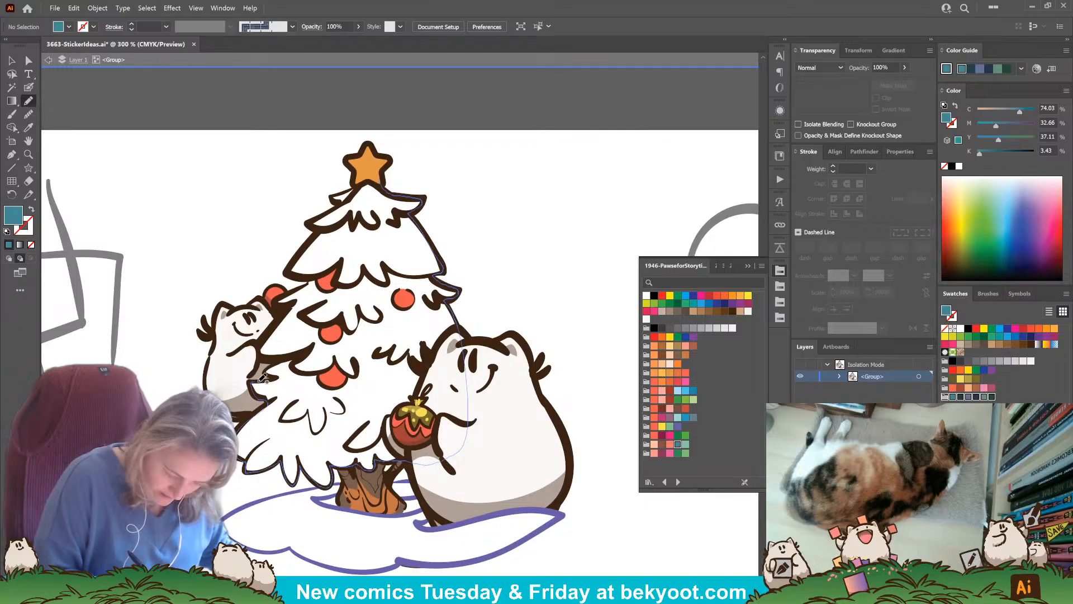
{"action": "mouse_move", "coordinate": [274, 363]}
{"action": "left_mouse_down"}
{"action": "mouse_move", "coordinate": [282, 316]}
{"action": "mouse_move", "coordinate": [278, 296]}
{"action": "mouse_move", "coordinate": [311, 278]}
{"action": "mouse_move", "coordinate": [291, 271]}
{"action": "mouse_move", "coordinate": [317, 217]}
{"action": "mouse_move", "coordinate": [370, 169]}
{"action": "mouse_move", "coordinate": [385, 193]}
{"action": "left_mouse_up"}
{"action": "key", "text": "ctrl+shift+a"}
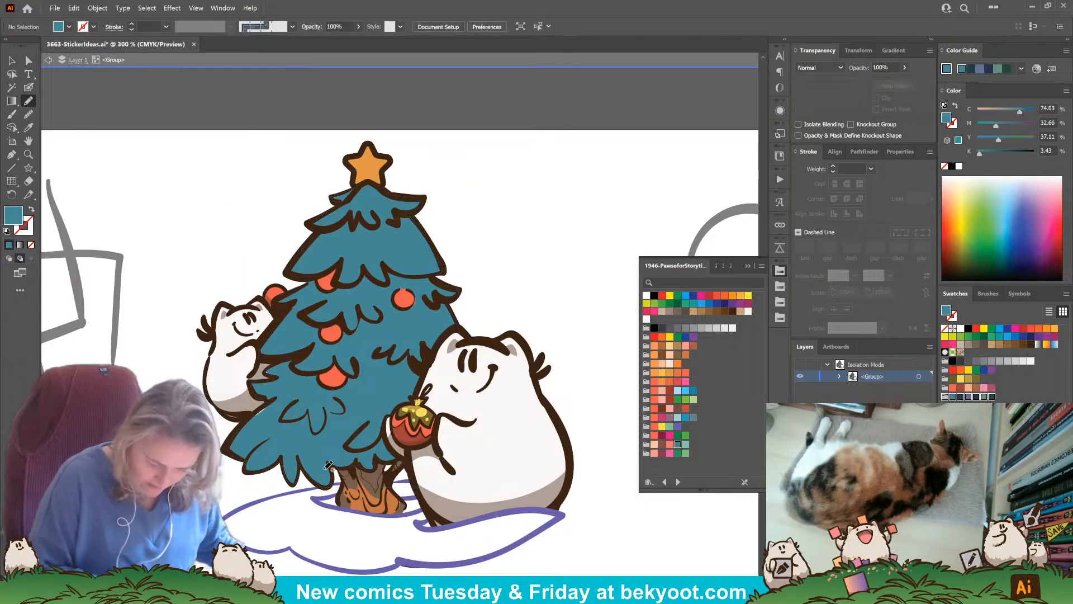
Adjust the teal fill's anchor point at the tree's left edge near the rear cat to fit the outline.
{"action": "key", "text": "a"}
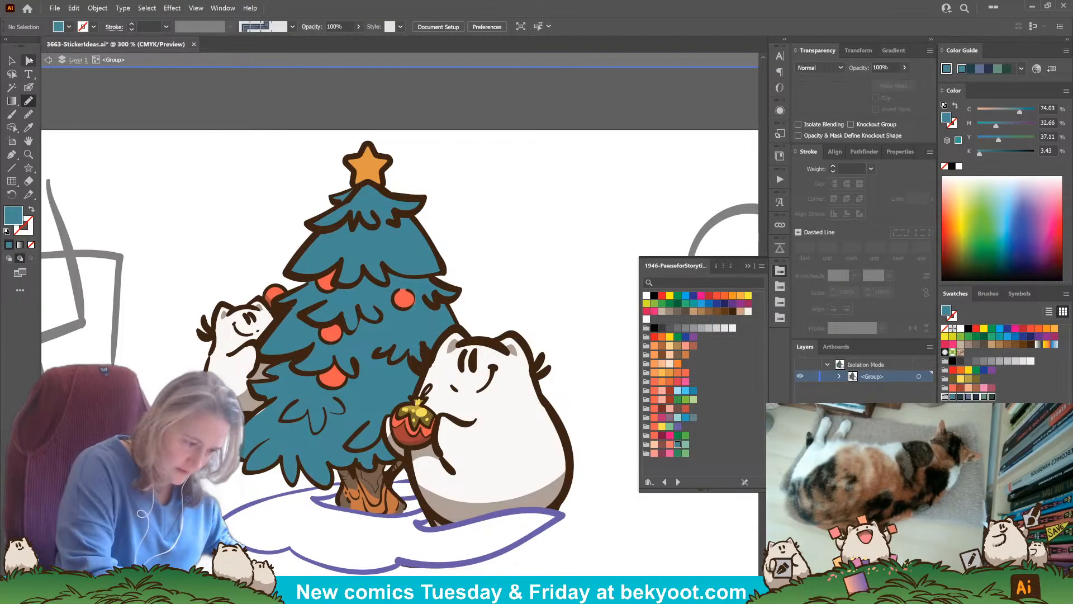
{"action": "left_click", "coordinate": [264, 414]}
{"action": "left_click", "coordinate": [265, 410]}
{"action": "left_click_drag", "start_coordinate": [265, 409], "coordinate": [259, 410]}
{"action": "key", "text": "ctrl+shift+a"}
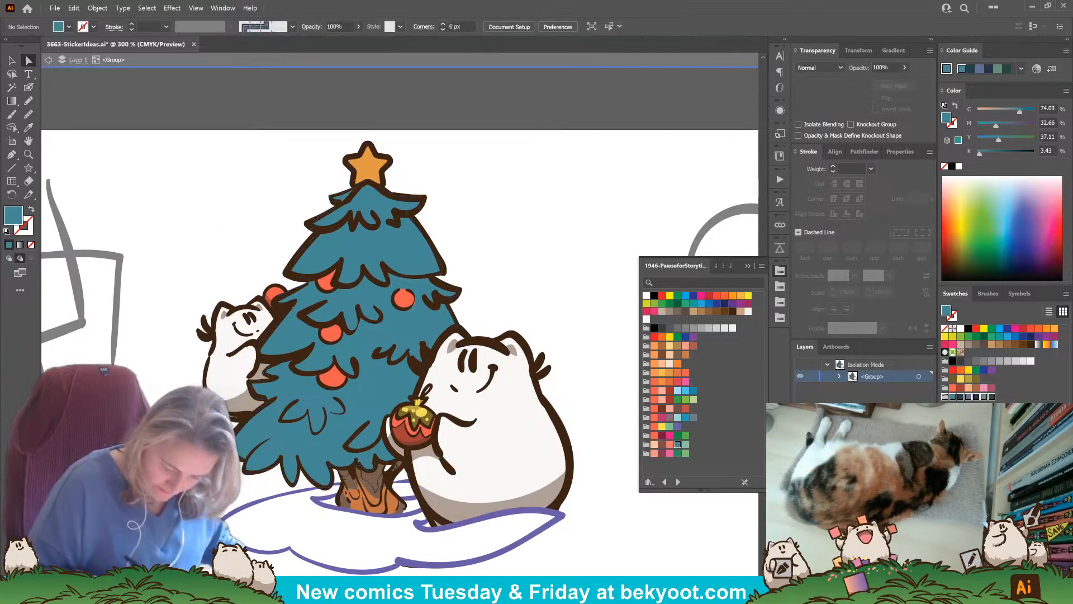
Pick up the dark brown outline colour and touch up the line work on the tree's lower branches with the Blob Brush.
{"action": "left_click_drag", "start_coordinate": [296, 493], "coordinate": [309, 465]}
{"action": "left_click", "coordinate": [29, 87]}
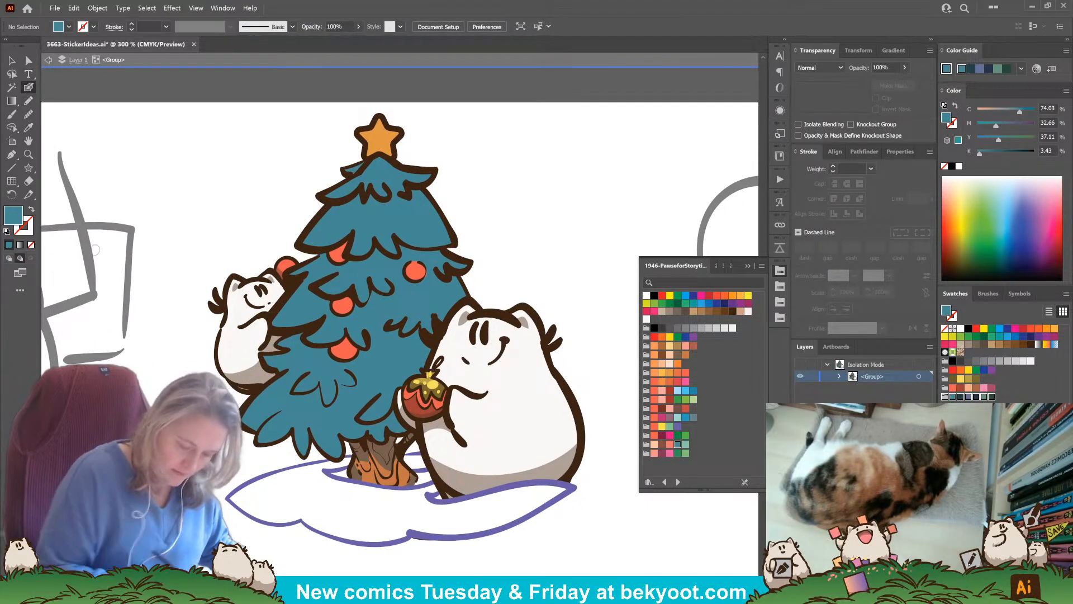
{"action": "left_click", "coordinate": [243, 423], "text": "ctrl"}
{"action": "key", "text": "ctrl+shift+a"}
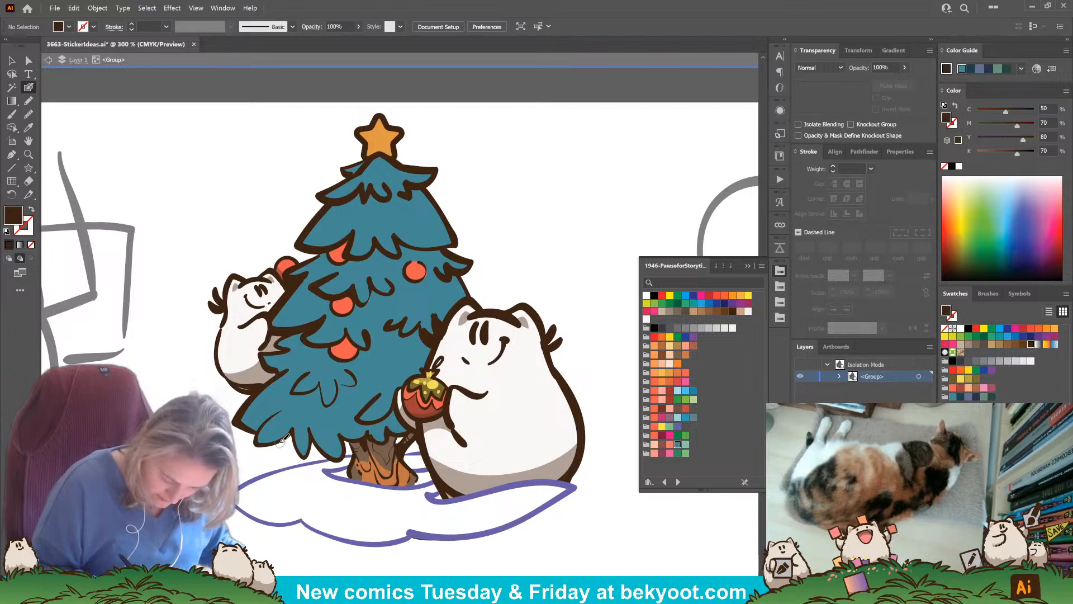
{"action": "key", "text": "ctrl+z"}
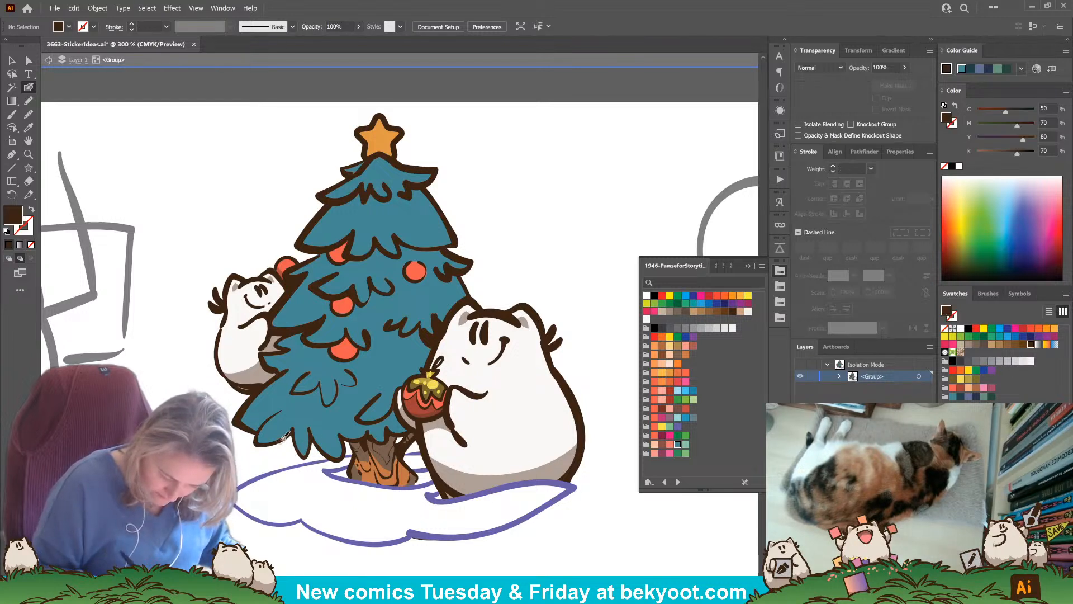
Draw dark teal shapes, C85.1 M58.5 Y56.01 K43.35, beneath the lowest branches and beside the trunk with the Pencil tool.
{"action": "key", "text": "shift+x"}
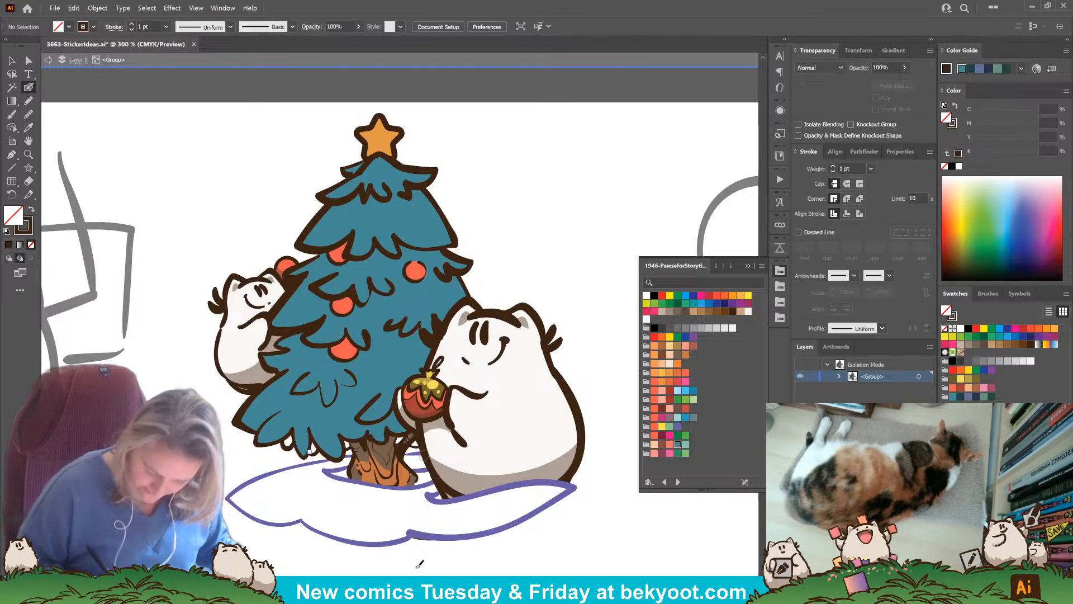
{"action": "key", "text": "n"}
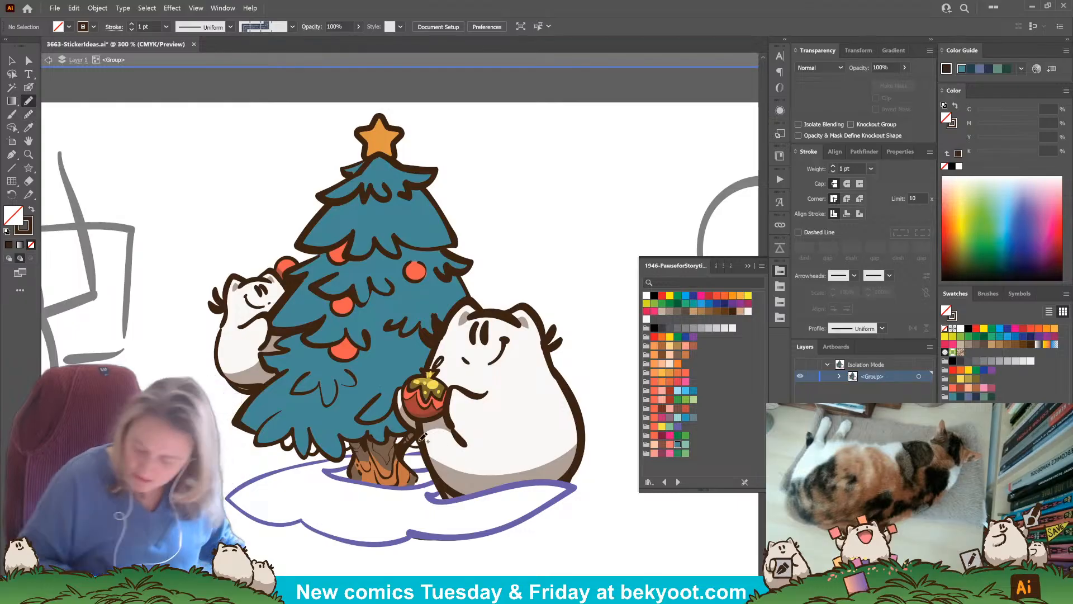
{"action": "left_click", "coordinate": [960, 397]}
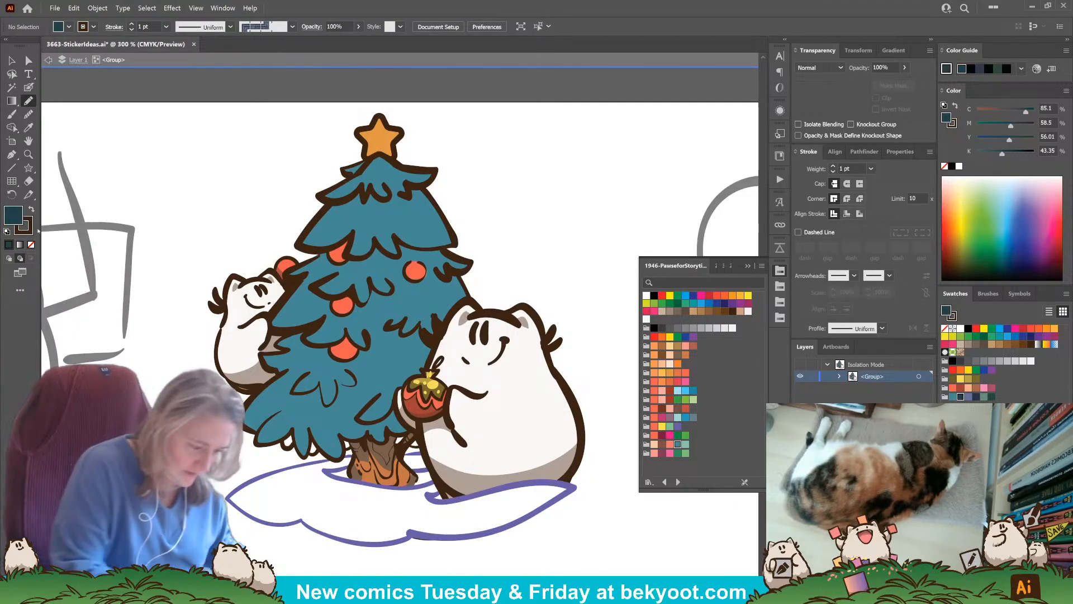
{"action": "left_click", "coordinate": [27, 229]}
{"action": "left_click", "coordinate": [12, 211]}
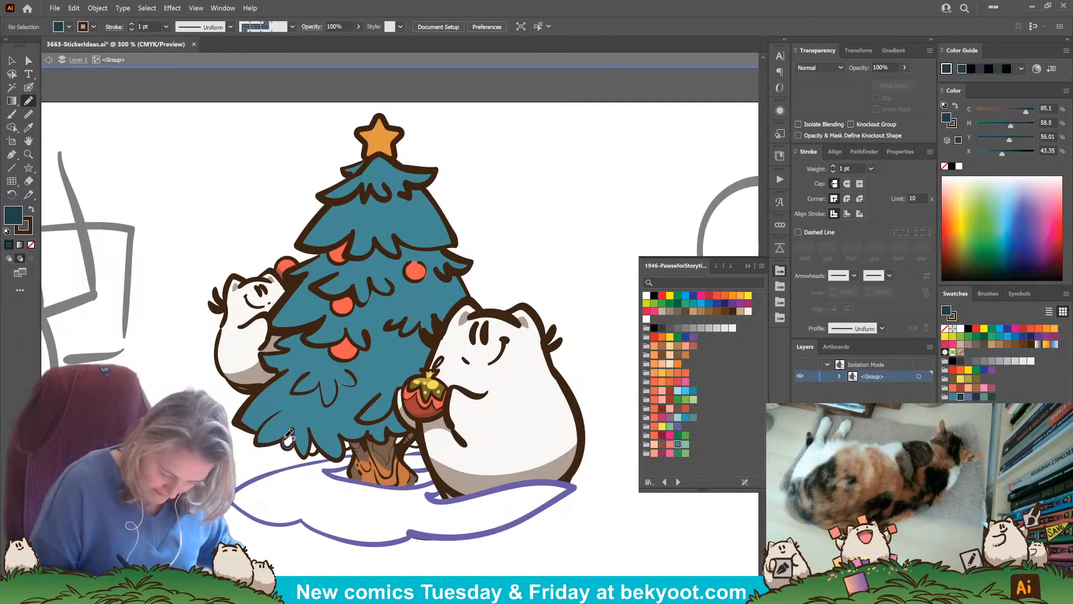
{"action": "left_click_drag", "start_coordinate": [285, 442], "coordinate": [342, 447]}
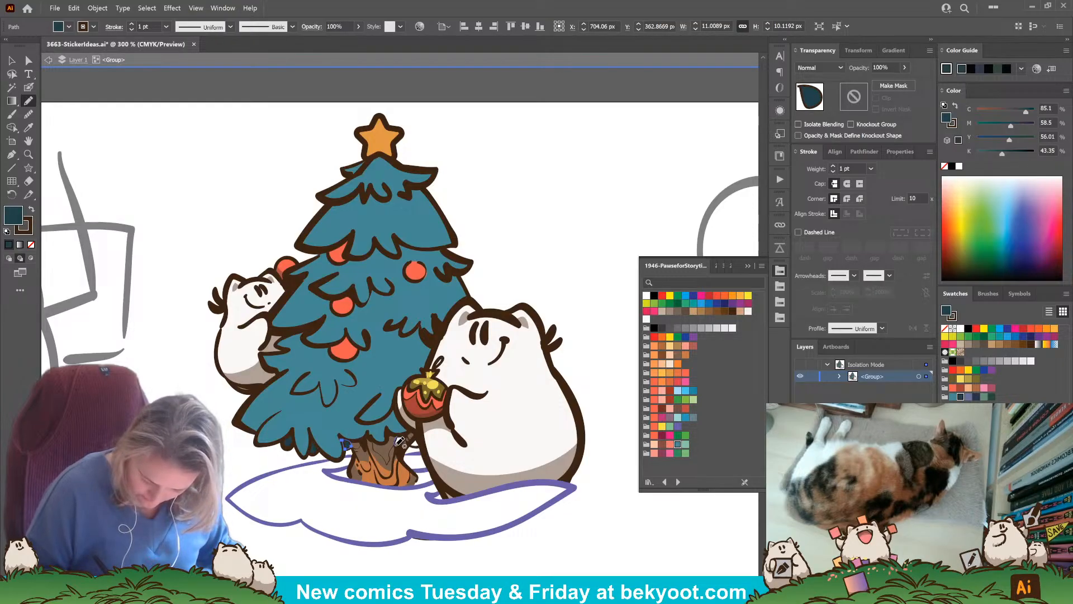
{"action": "mouse_move", "coordinate": [417, 441]}
{"action": "left_mouse_down"}
{"action": "mouse_move", "coordinate": [425, 433]}
{"action": "mouse_move", "coordinate": [394, 436]}
{"action": "left_mouse_up"}
{"action": "left_click", "coordinate": [254, 554], "text": "ctrl"}
{"action": "left_click_drag", "start_coordinate": [316, 556], "coordinate": [293, 526]}
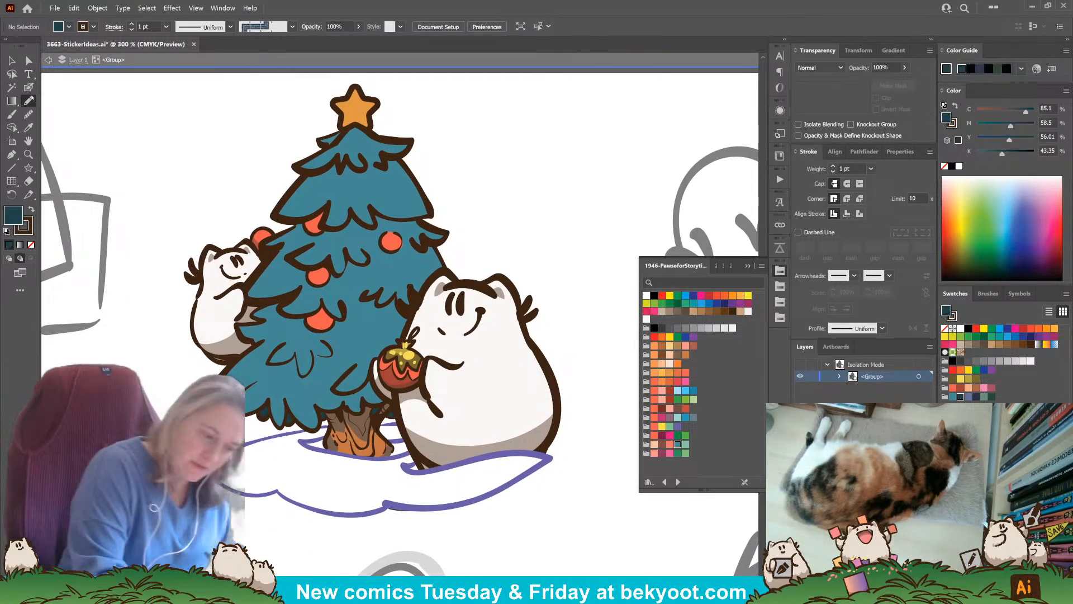
Draw a dark brown shadow across the upper trunk beneath the branches and set its opacity to 60%.
{"action": "left_click", "coordinate": [235, 346], "text": "ctrl"}
{"action": "left_click", "coordinate": [455, 264], "text": "ctrl"}
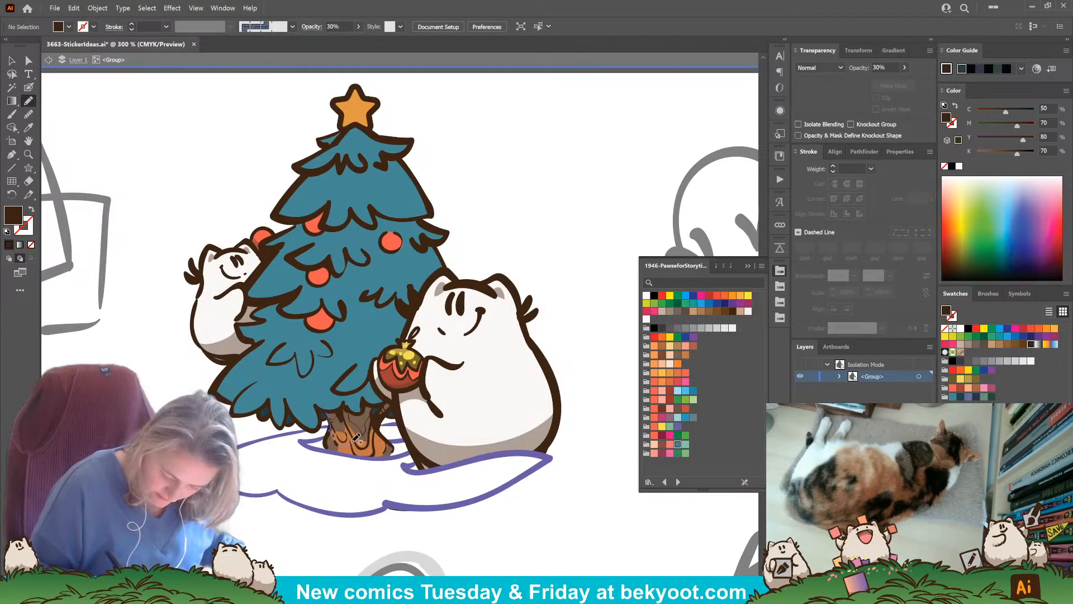
{"action": "mouse_move", "coordinate": [353, 442]}
{"action": "left_mouse_down"}
{"action": "mouse_move", "coordinate": [392, 405]}
{"action": "mouse_move", "coordinate": [376, 415]}
{"action": "mouse_move", "coordinate": [326, 412]}
{"action": "left_mouse_up"}
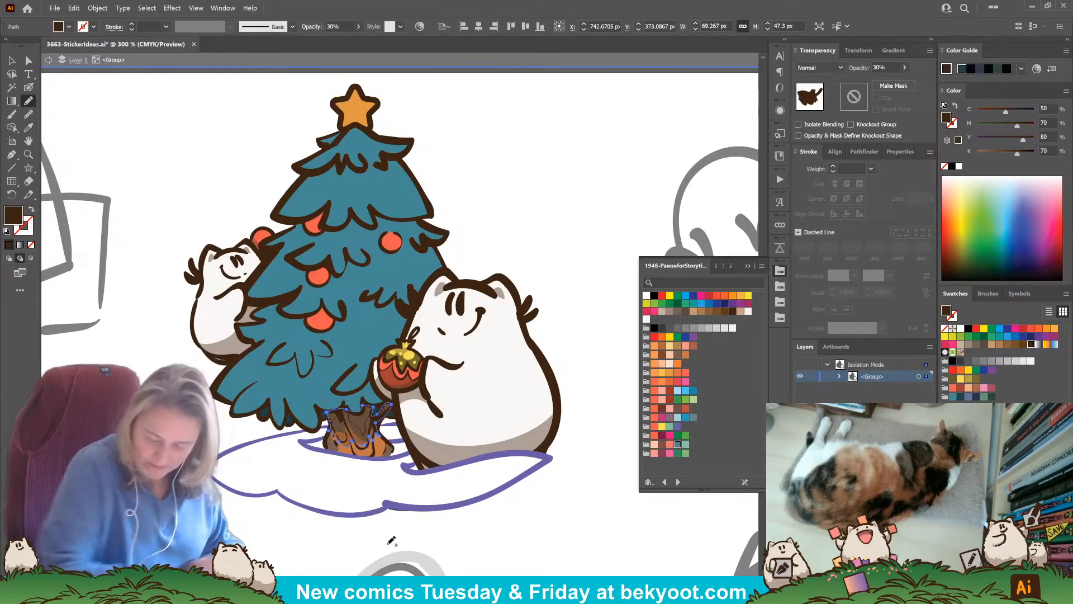
{"action": "left_click", "coordinate": [877, 68]}
{"action": "type", "text": "6"}
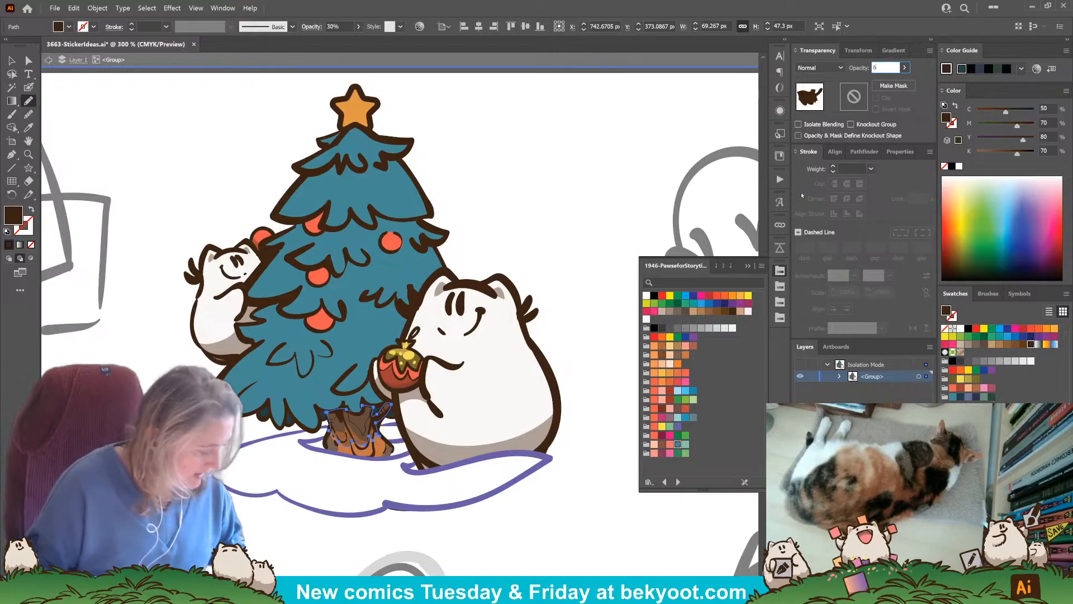
{"action": "type", "text": "0"}
{"action": "key", "text": "Return"}
{"action": "key", "text": "ctrl+shift+a"}
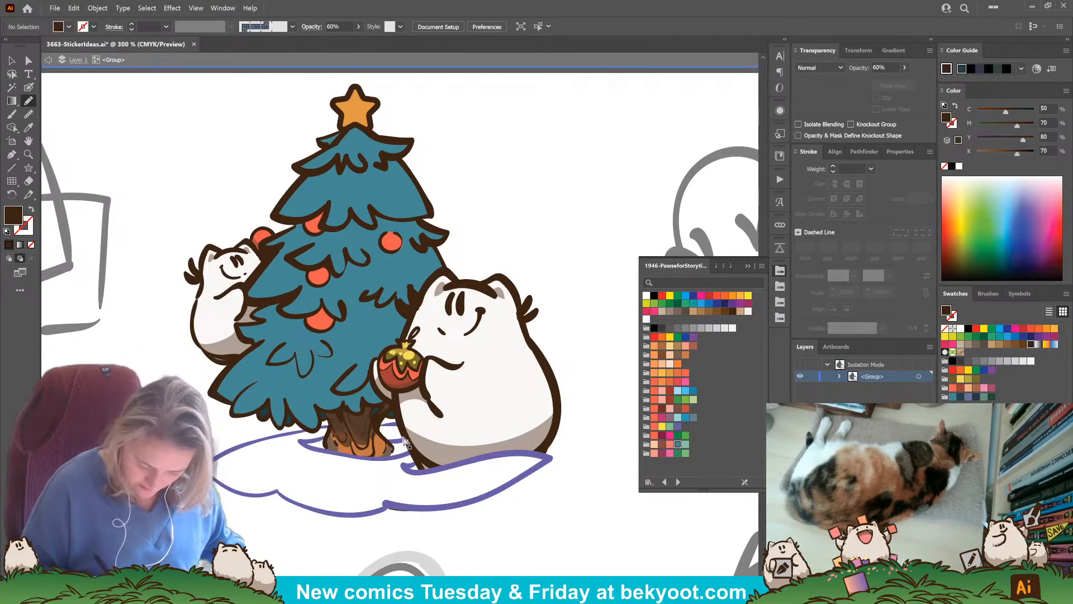
Fill the snow hollow around the trunk's base with the snow outline's purple at 60% opacity.
{"action": "mouse_move", "coordinate": [407, 443]}
{"action": "left_mouse_down"}
{"action": "mouse_move", "coordinate": [396, 447]}
{"action": "mouse_move", "coordinate": [408, 462]}
{"action": "mouse_move", "coordinate": [423, 436]}
{"action": "left_mouse_up"}
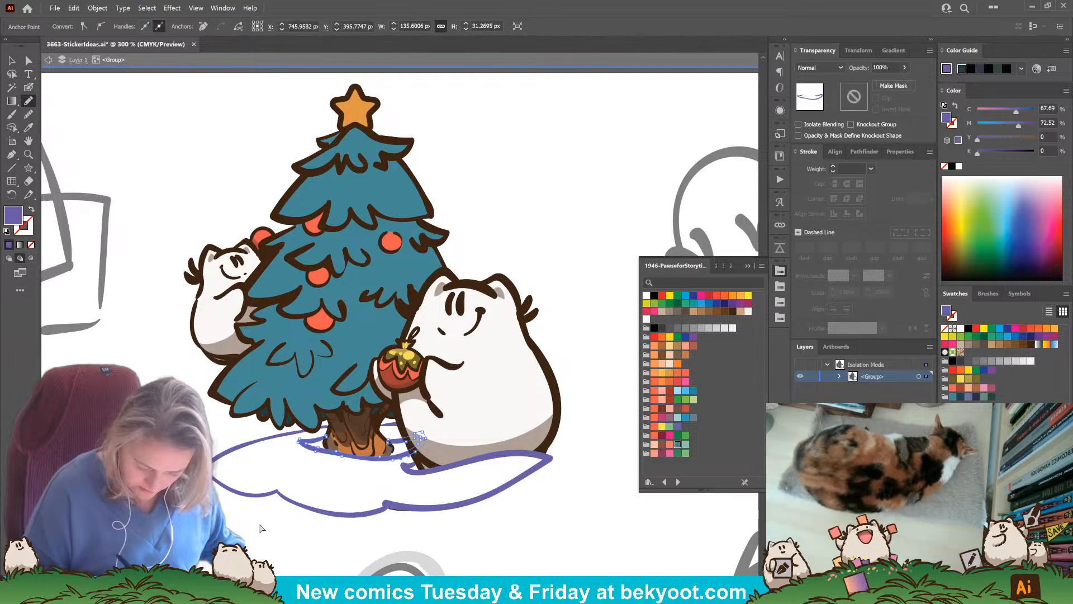
{"action": "left_click", "coordinate": [262, 528], "text": "ctrl"}
{"action": "left_click", "coordinate": [883, 68]}
{"action": "type", "text": "6"}
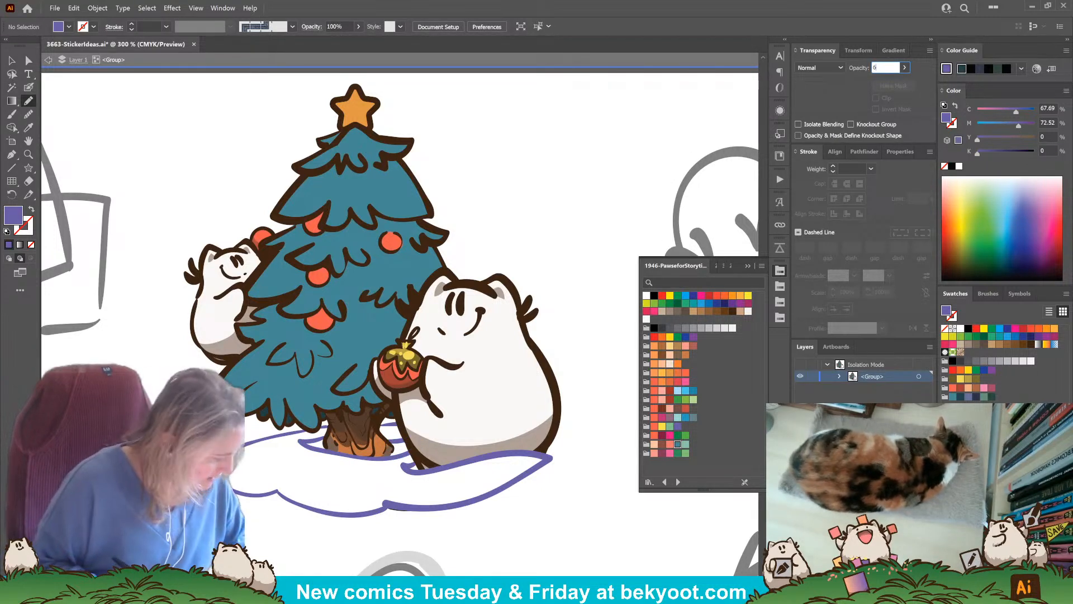
{"action": "type", "text": "0"}
{"action": "key", "text": "Return"}
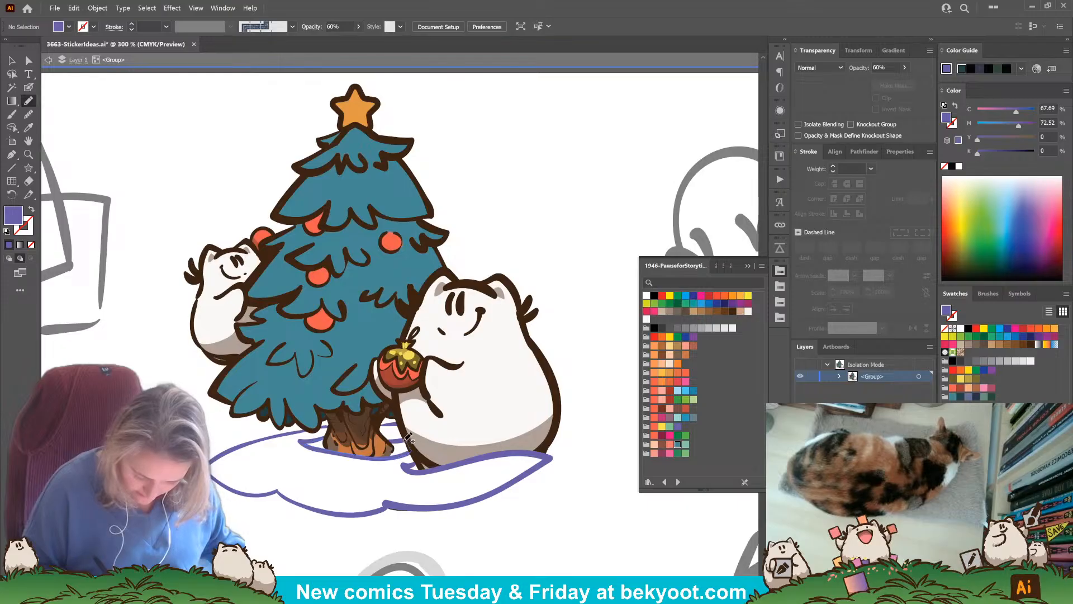
{"action": "left_click_drag", "start_coordinate": [380, 442], "coordinate": [307, 442]}
Draw the tree's purple shadow on the snow around the hollow and set its opacity to 40%.
{"action": "left_click", "coordinate": [264, 538], "text": "ctrl"}
{"action": "left_click_drag", "start_coordinate": [319, 538], "coordinate": [342, 519]}
{"action": "mouse_move", "coordinate": [266, 427]}
{"action": "left_mouse_down"}
{"action": "mouse_move", "coordinate": [318, 440]}
{"action": "mouse_move", "coordinate": [317, 451]}
{"action": "mouse_move", "coordinate": [401, 457]}
{"action": "mouse_move", "coordinate": [438, 431]}
{"action": "left_mouse_up"}
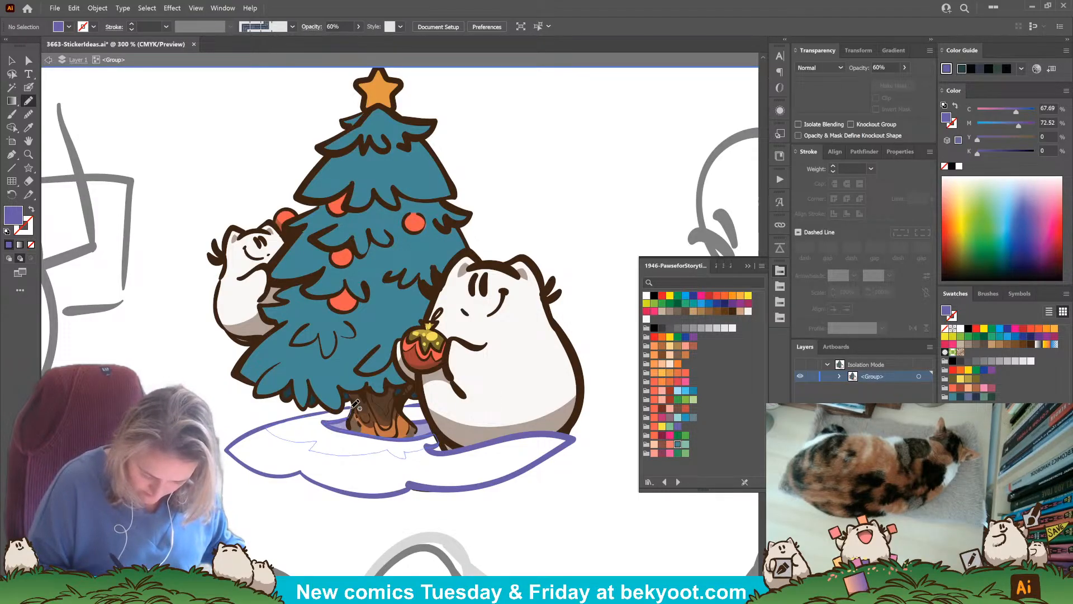
{"action": "left_click_drag", "start_coordinate": [355, 405], "coordinate": [321, 408]}
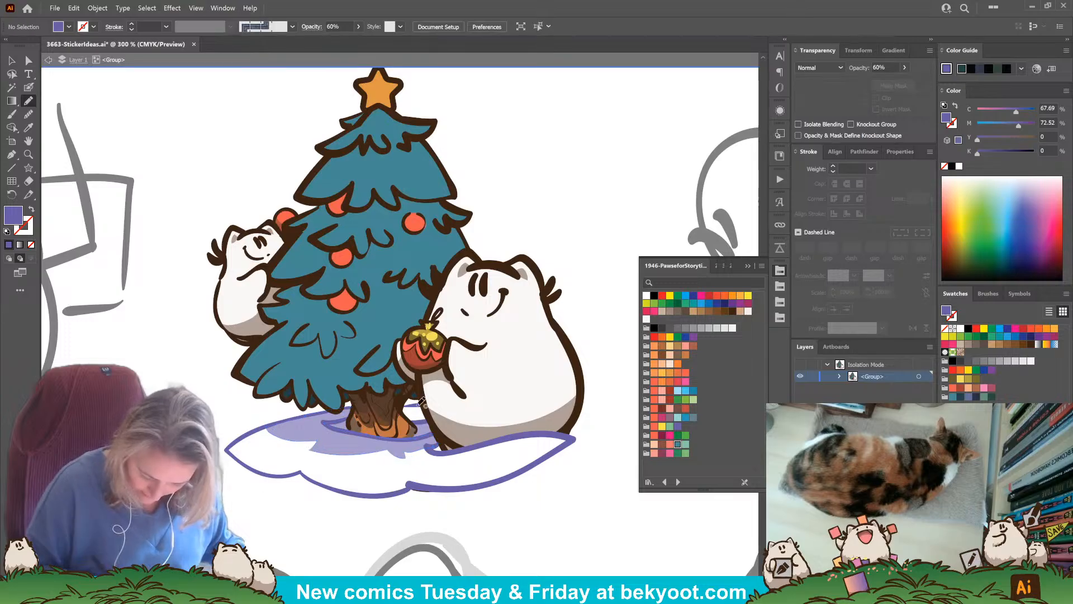
{"action": "mouse_move", "coordinate": [406, 401]}
{"action": "left_mouse_down"}
{"action": "mouse_move", "coordinate": [416, 419]}
{"action": "mouse_move", "coordinate": [435, 416]}
{"action": "mouse_move", "coordinate": [423, 401]}
{"action": "left_mouse_up"}
{"action": "left_click", "coordinate": [363, 452], "text": "ctrl+shift"}
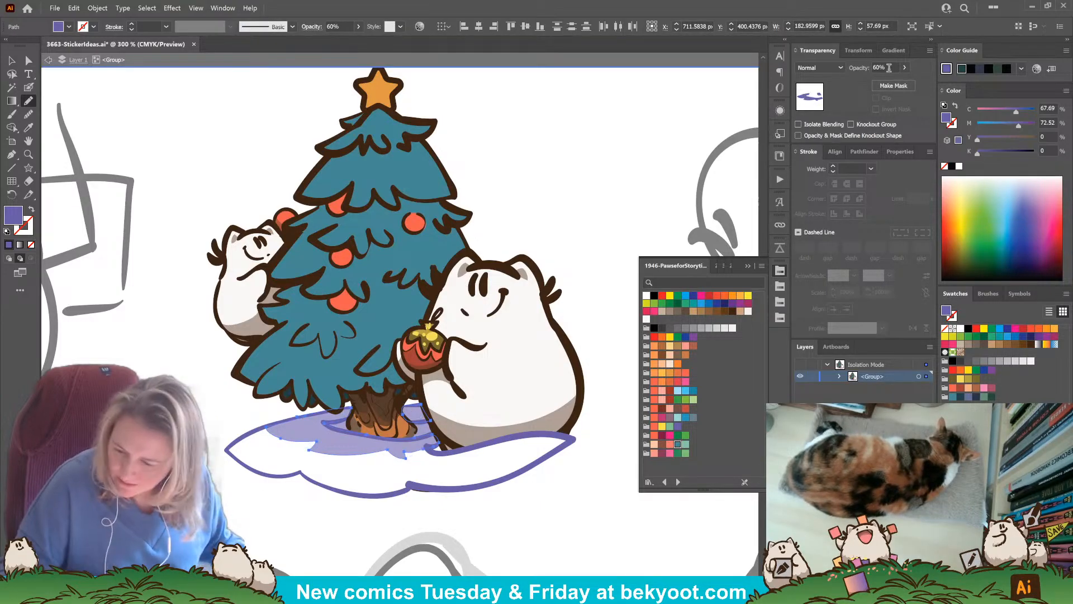
{"action": "left_click_drag", "start_coordinate": [888, 68], "coordinate": [797, 99]}
{"action": "type", "text": "40"}
{"action": "key", "text": "Return"}
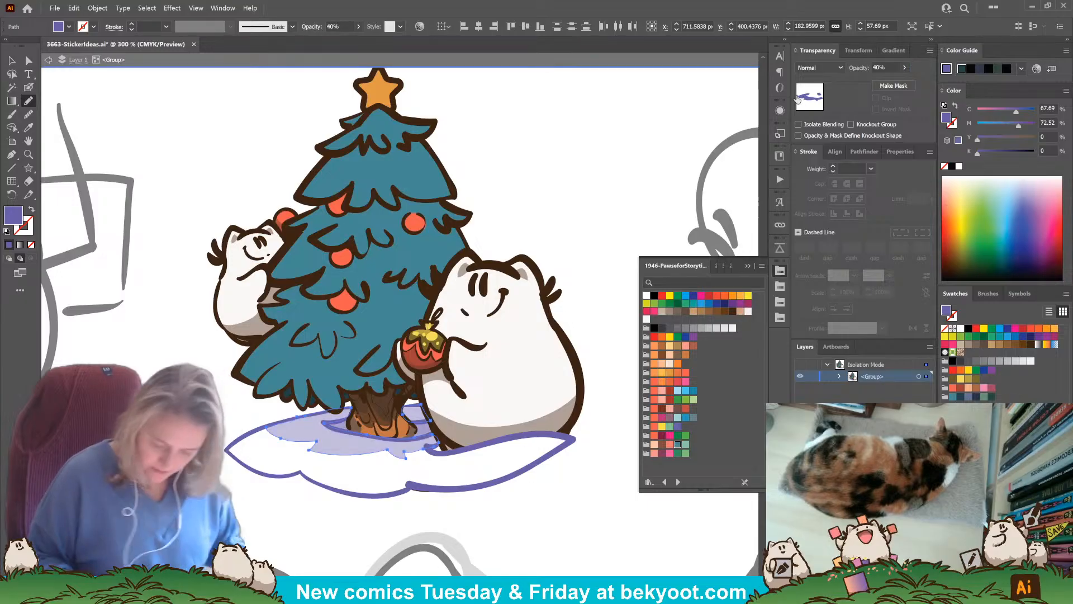
{"action": "key", "text": "ctrl+shift+a"}
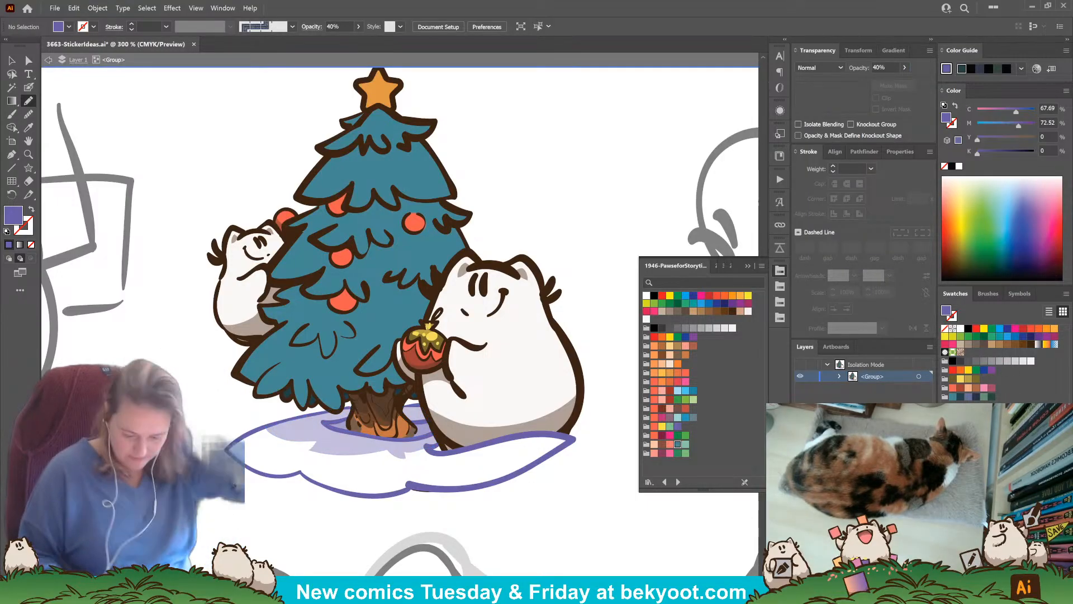
Set the hollow's purple fill to 80% opacity and adjust its left-end anchor point to fit the outline.
{"action": "left_click", "coordinate": [425, 426], "text": "ctrl"}
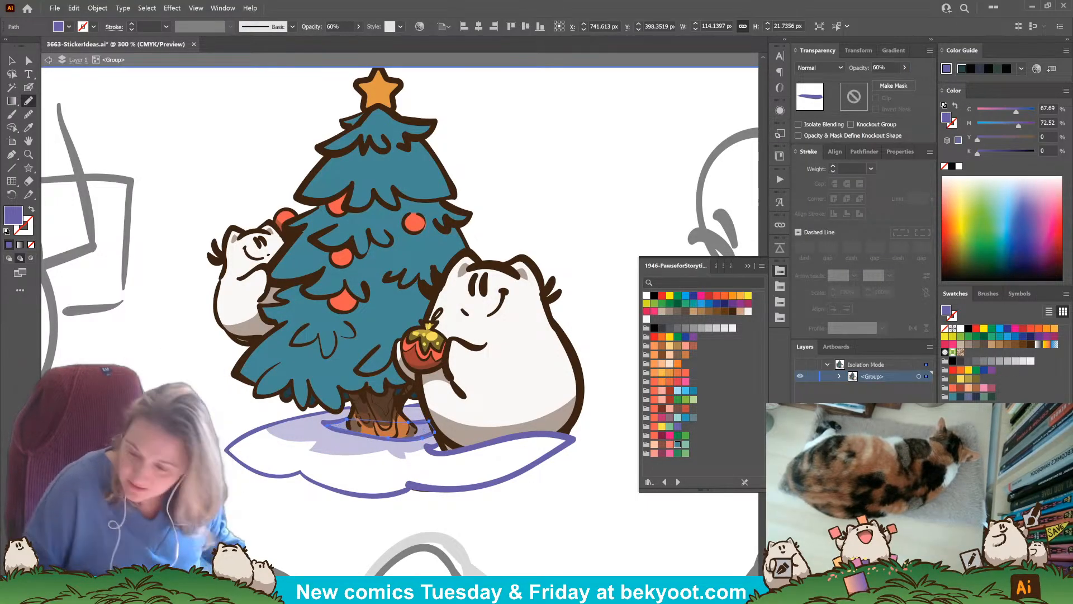
{"action": "left_click_drag", "start_coordinate": [889, 67], "coordinate": [833, 85]}
{"action": "type", "text": "80"}
{"action": "key", "text": "Return"}
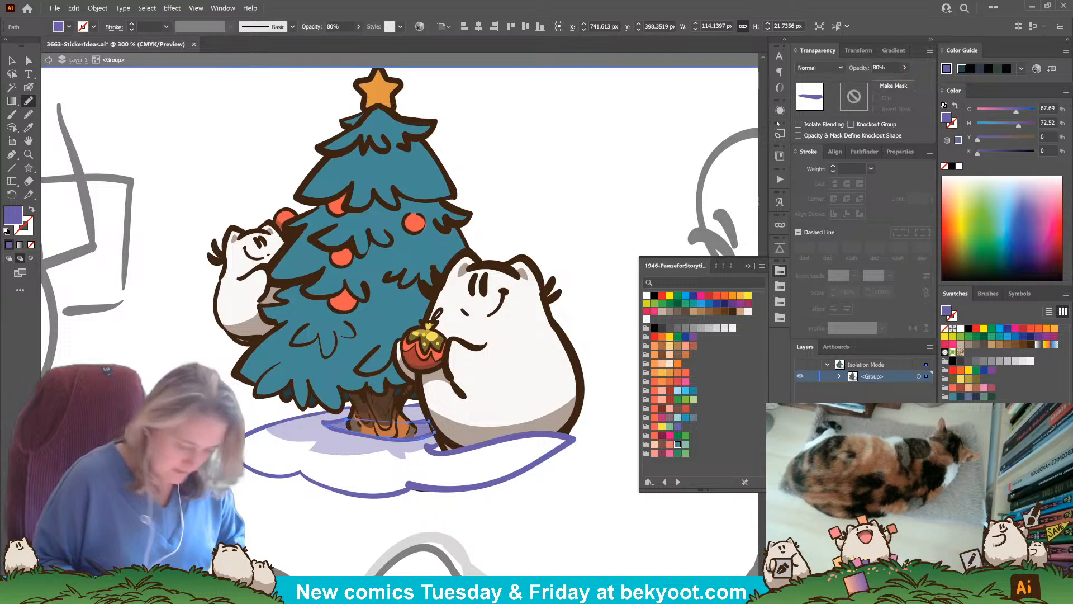
{"action": "key", "text": "ctrl+shift+a"}
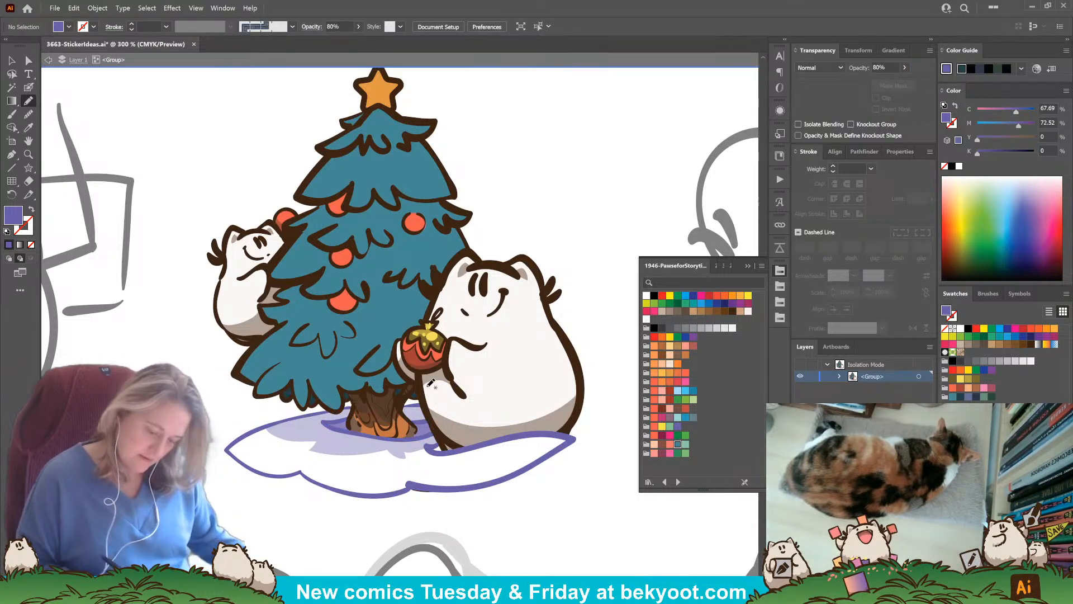
{"action": "left_click", "coordinate": [423, 433], "text": "ctrl"}
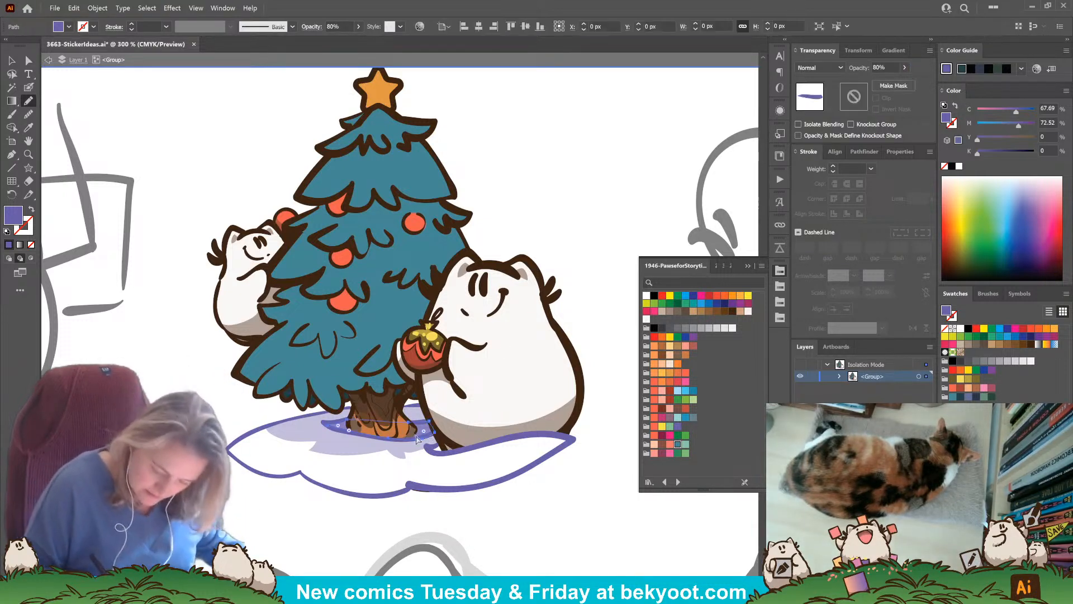
{"action": "left_click", "coordinate": [327, 426], "text": "ctrl"}
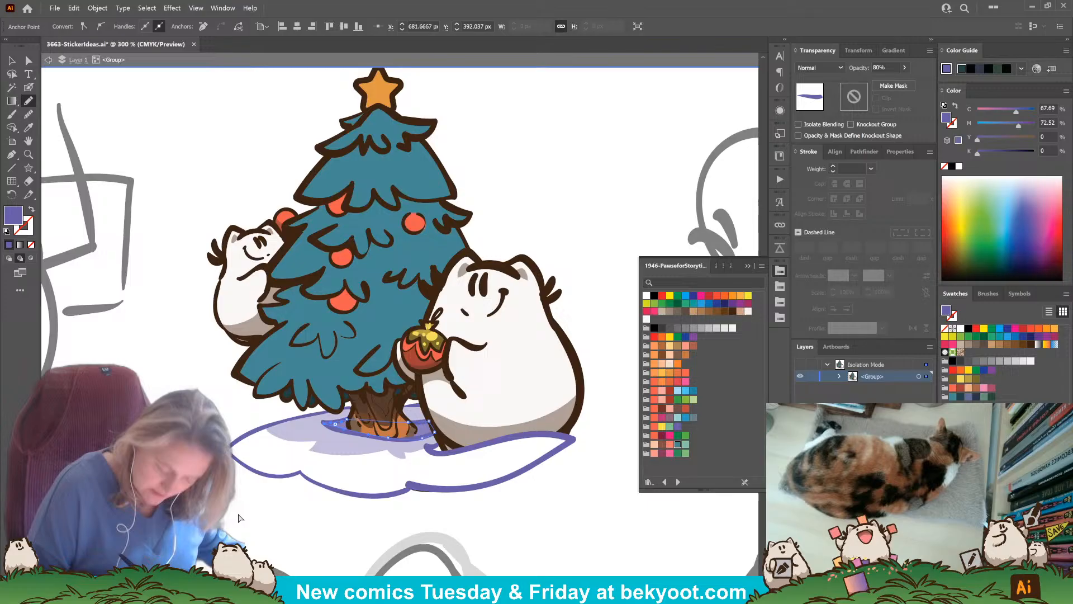
{"action": "left_click", "coordinate": [251, 476], "text": "ctrl"}
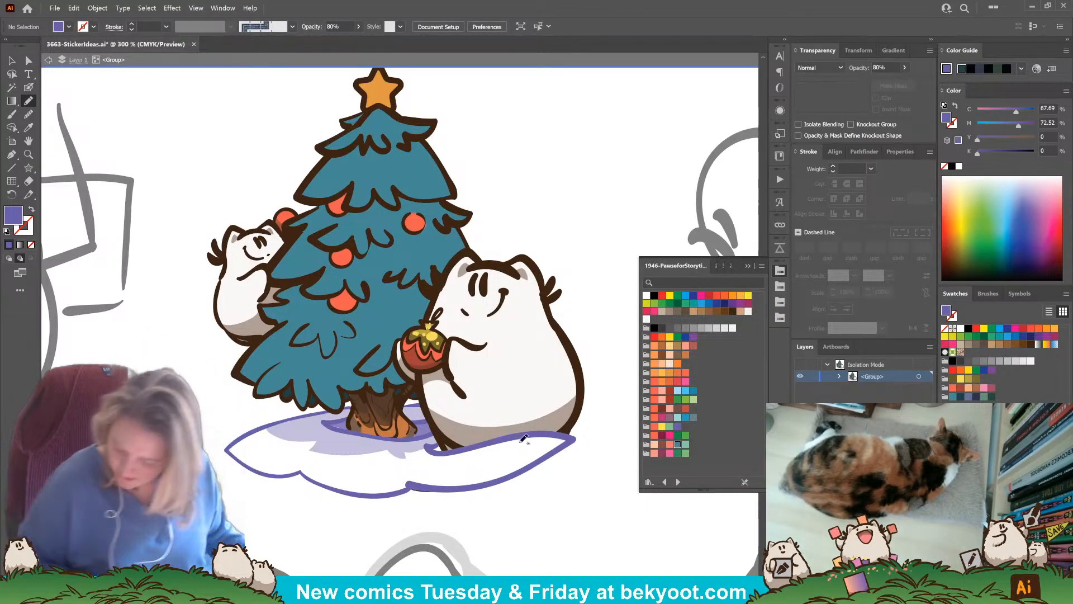
Base the colour guide on the purple swatch, switch to a harmony of purple tints and choose its pale lavender as the fill.
{"action": "left_click", "coordinate": [677, 426]}
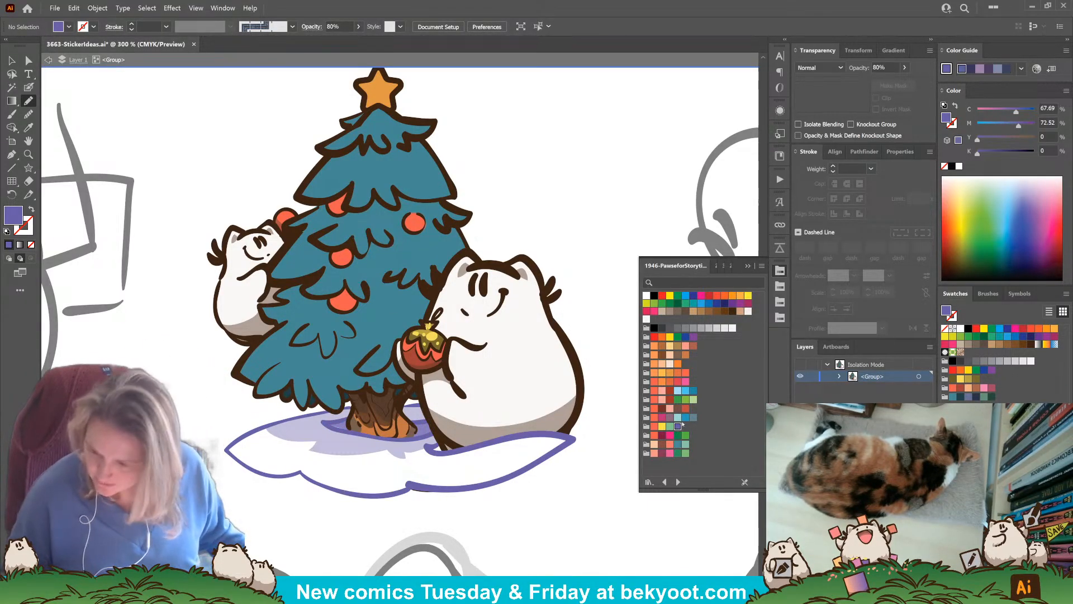
{"action": "left_click", "coordinate": [1021, 69]}
{"action": "left_click", "coordinate": [964, 176]}
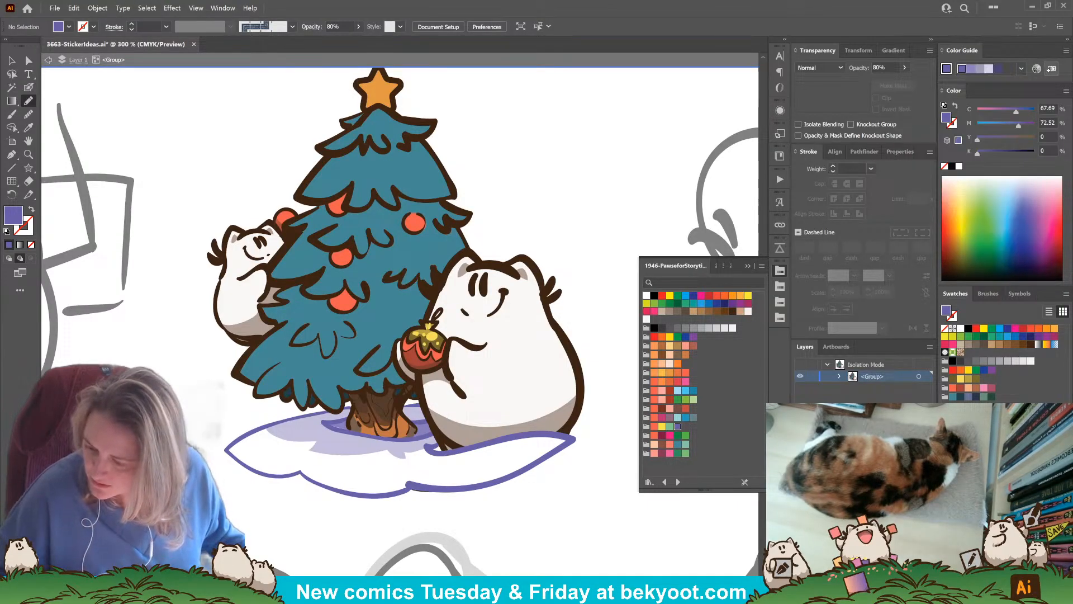
{"action": "left_click", "coordinate": [989, 69]}
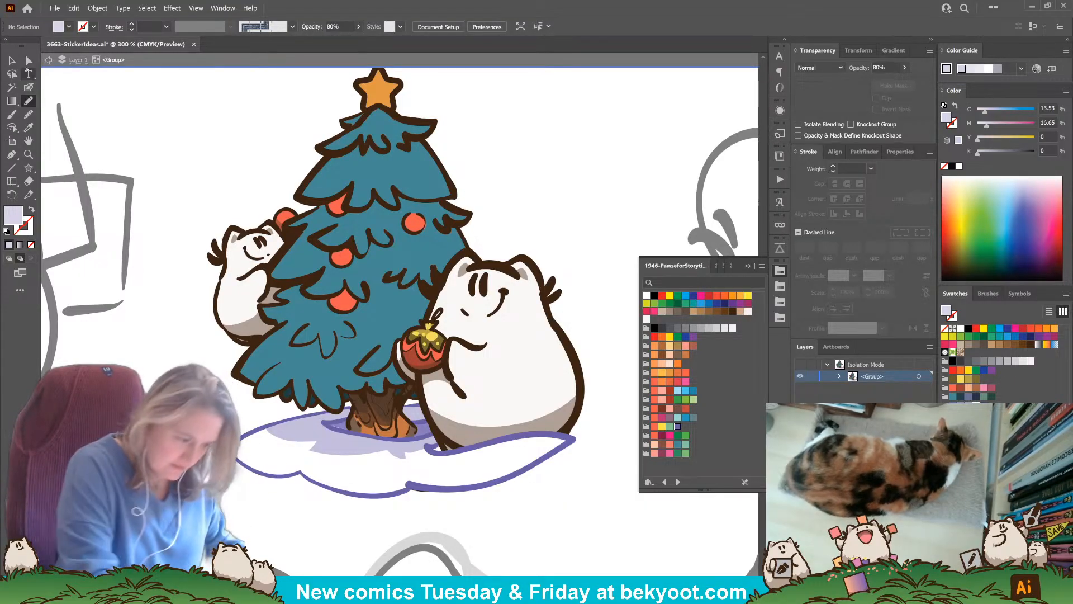
Select the purple fill of the snow hollow and check its left-end anchor point against the outline.
{"action": "key", "text": "a"}
{"action": "left_click", "coordinate": [350, 431]}
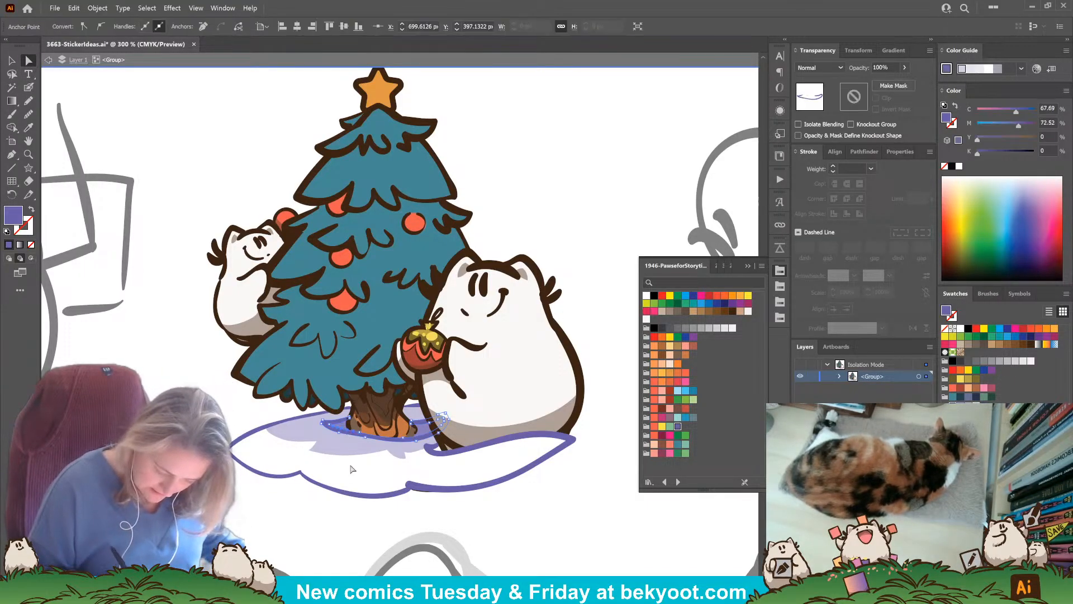
{"action": "left_click", "coordinate": [348, 432]}
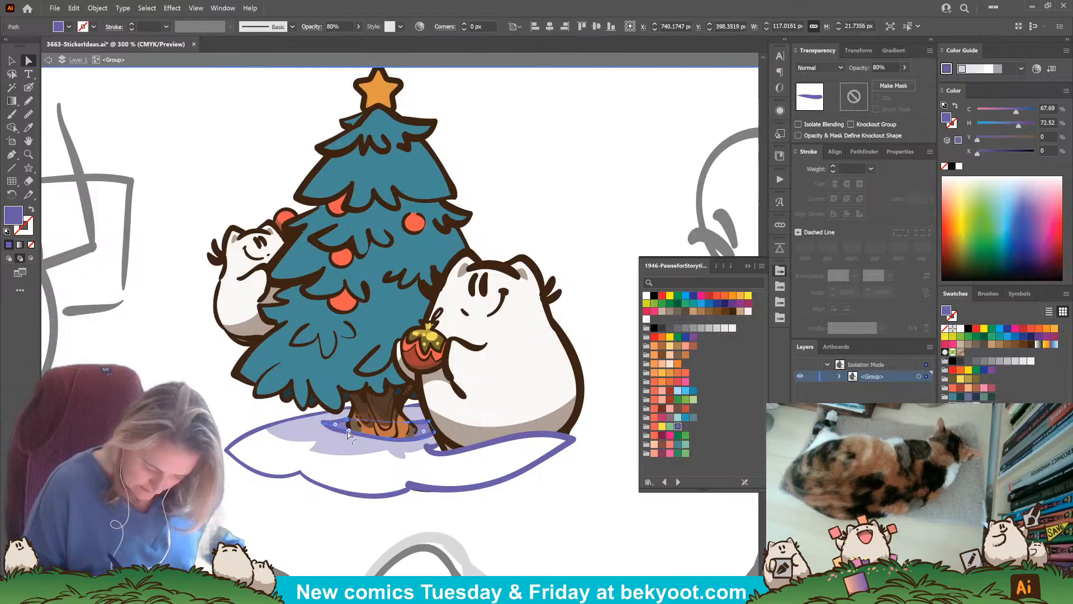
{"action": "left_click", "coordinate": [330, 426]}
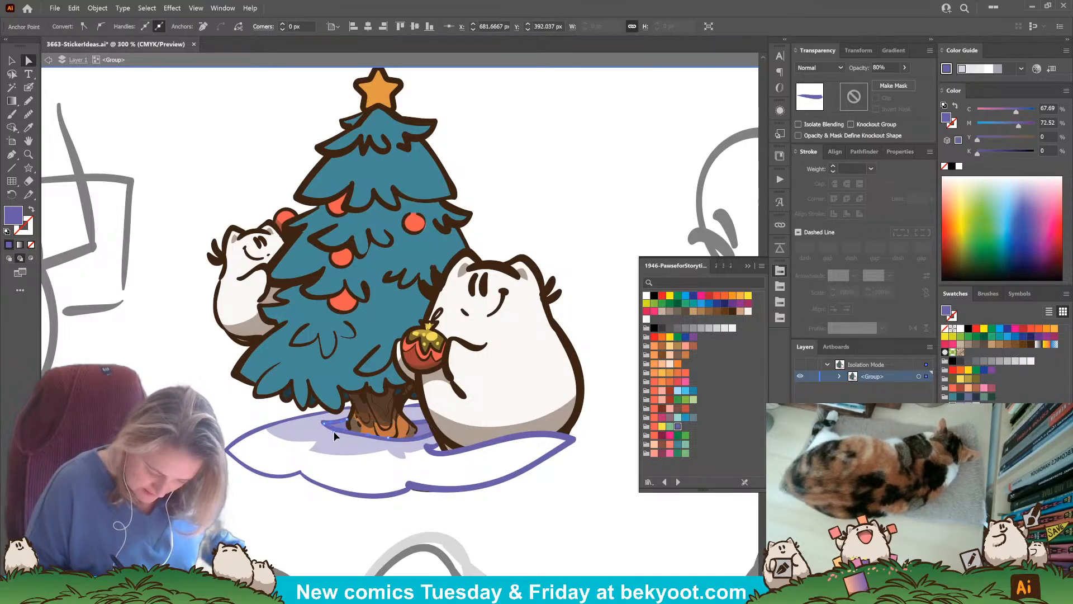
{"action": "left_click", "coordinate": [333, 517]}
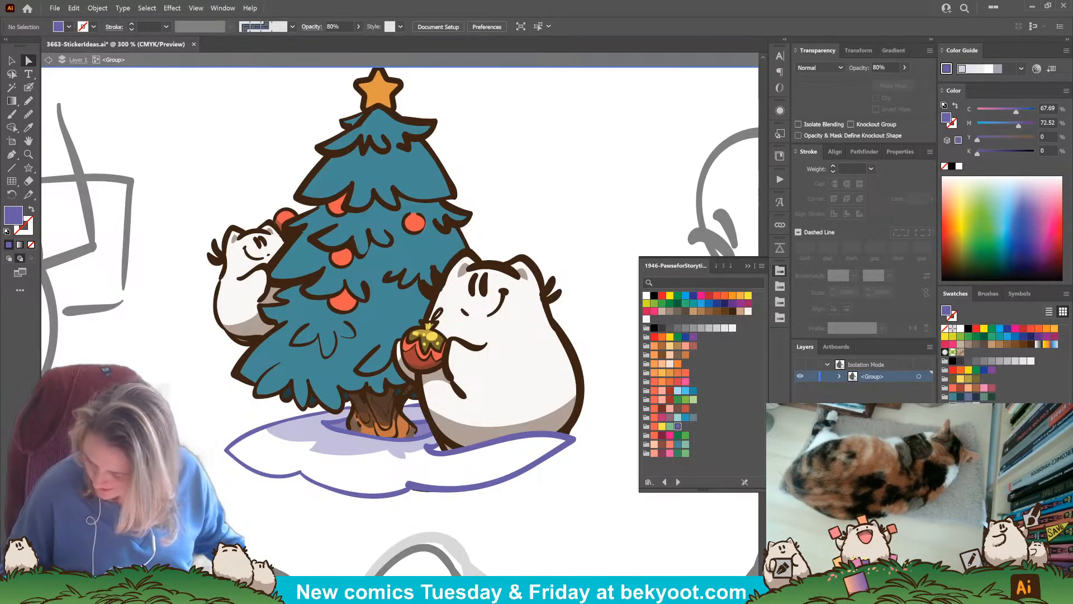
Set the fill to pale lavender, C13.53 M16.65 Y0 K0, with 100% opacity.
{"action": "left_click", "coordinate": [962, 69]}
{"action": "left_click", "coordinate": [905, 68]}
{"action": "left_click_drag", "start_coordinate": [893, 81], "coordinate": [925, 100]}
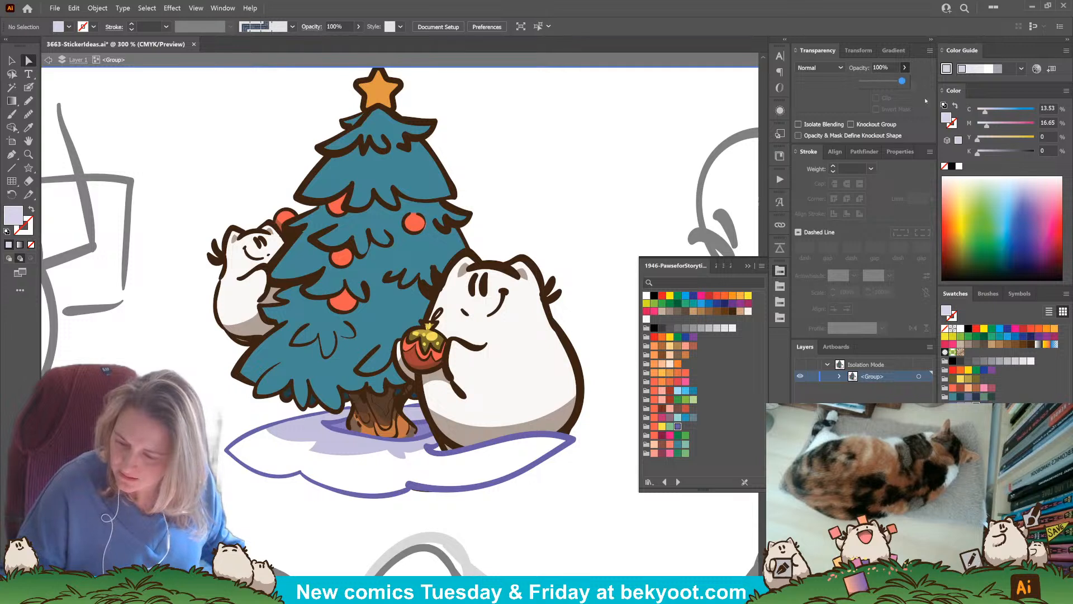
Draw a freehand pale lavender fill about 365 by 96 px over the whole snow mound, following its outline with the Pencil tool.
{"action": "left_click", "coordinate": [29, 101]}
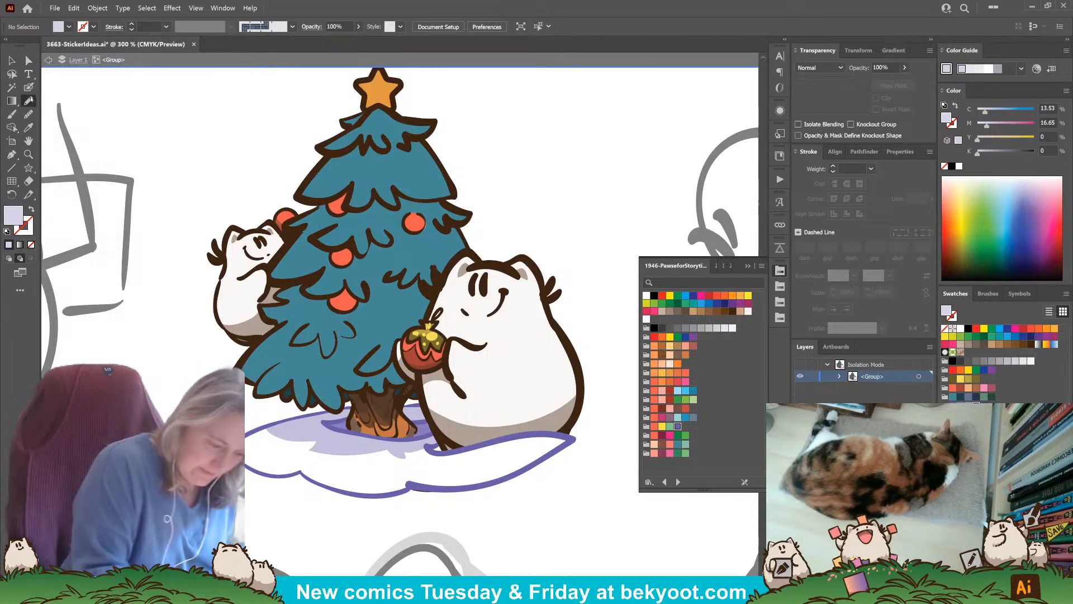
{"action": "left_click_drag", "start_coordinate": [424, 401], "coordinate": [290, 418]}
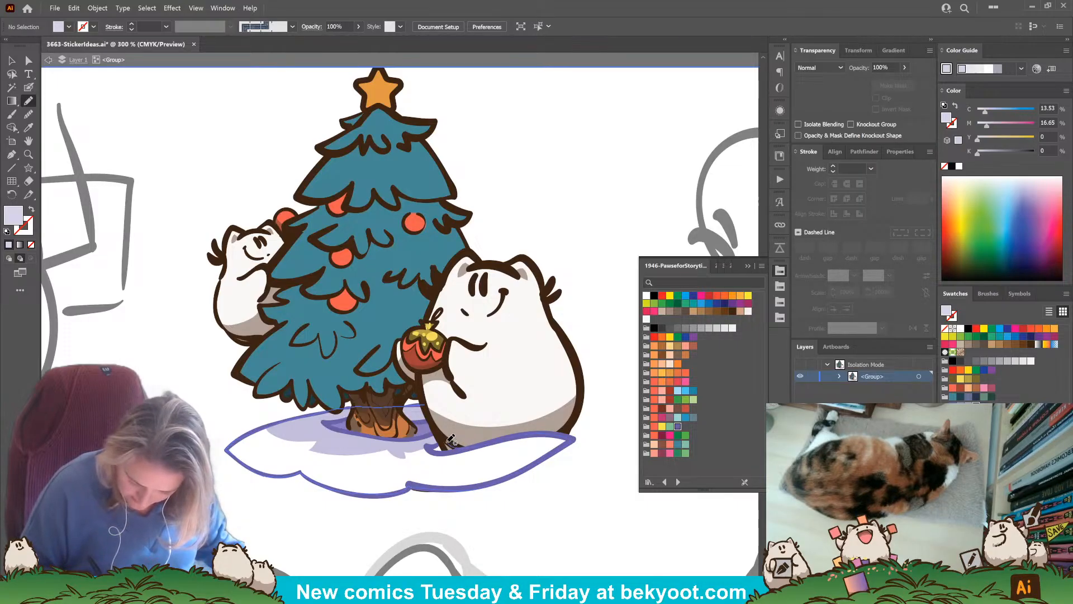
{"action": "left_click_drag", "start_coordinate": [428, 401], "coordinate": [443, 448]}
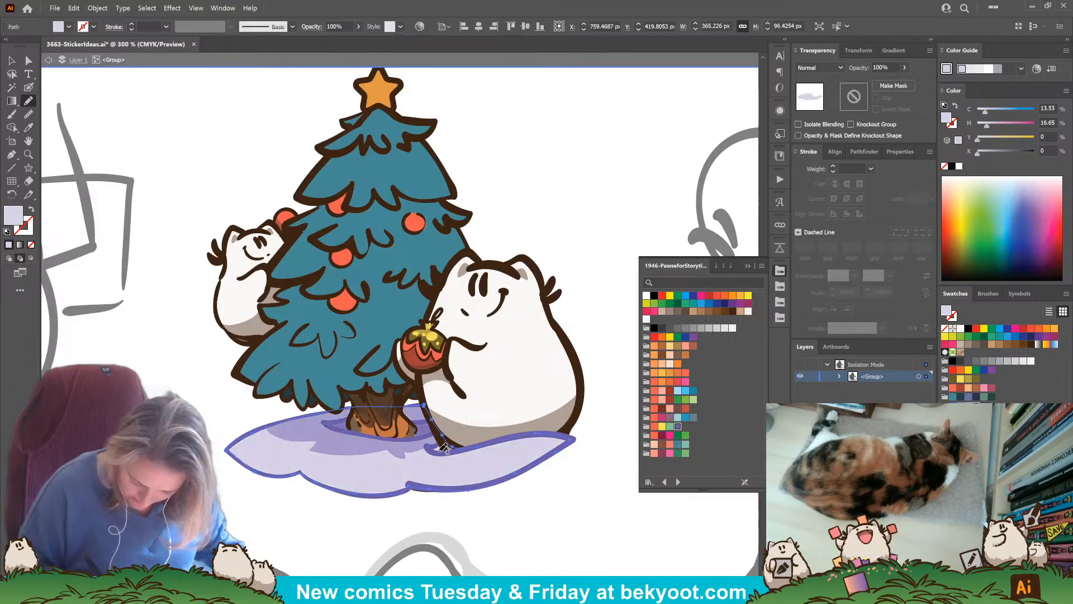
{"action": "left_click", "coordinate": [524, 527], "text": "ctrl"}
Delete the stray dark brown path along the lower edge of the snow mound.
{"action": "left_click", "coordinate": [13, 61]}
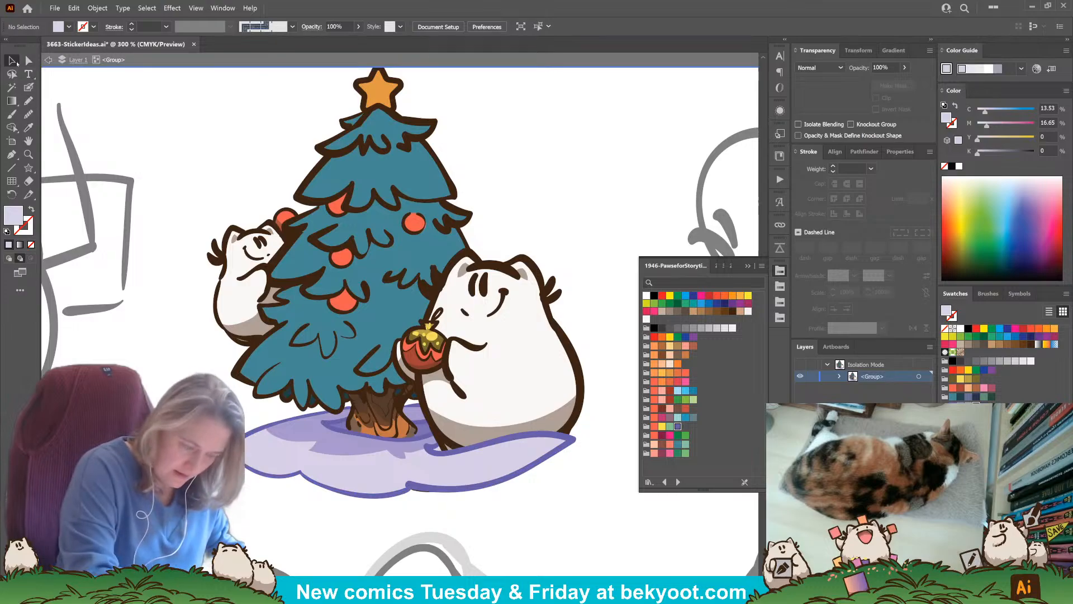
{"action": "left_click_drag", "start_coordinate": [413, 512], "coordinate": [419, 494]}
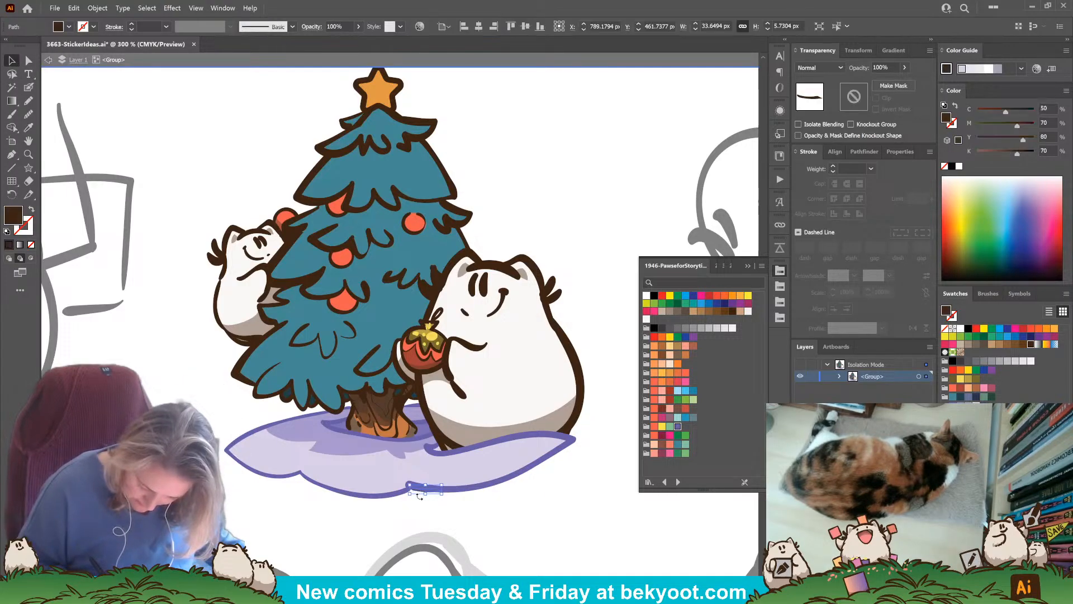
{"action": "key", "text": "Delete"}
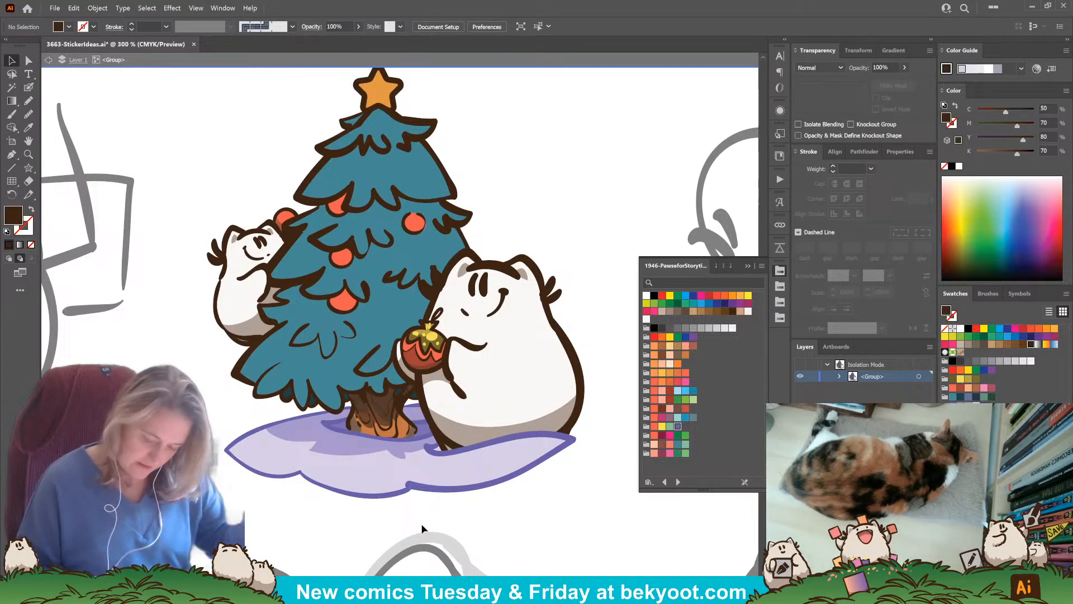
Reuse the snow shadow's purple fill at 40% opacity to draw a small shadow about 16 by 9 px in the snow fold beneath the front cat.
{"action": "left_click", "coordinate": [29, 101]}
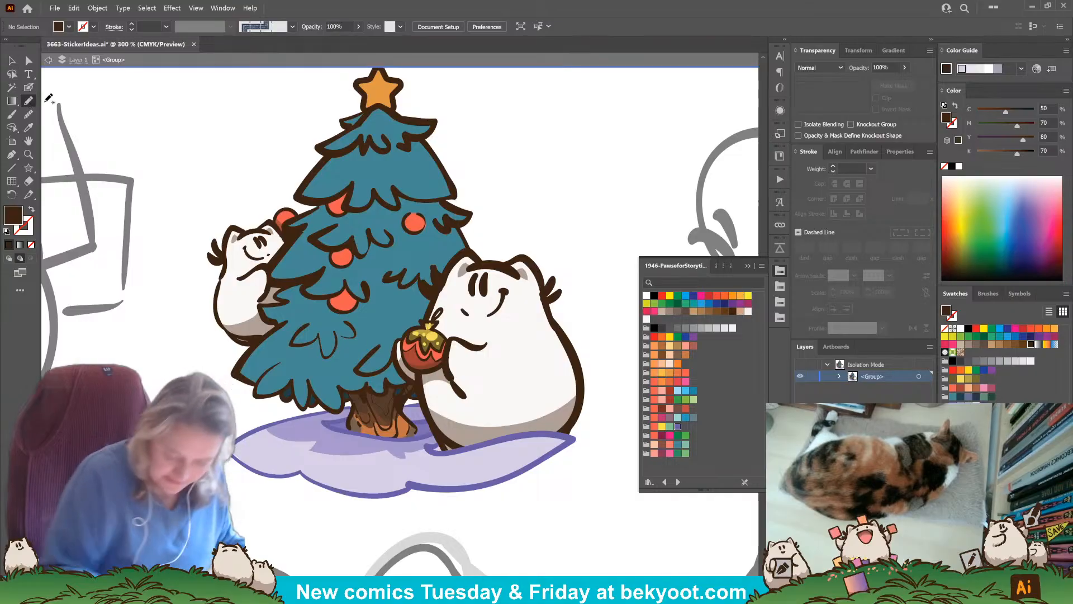
{"action": "left_click", "coordinate": [375, 447], "text": "ctrl"}
{"action": "left_click", "coordinate": [352, 517], "text": "ctrl"}
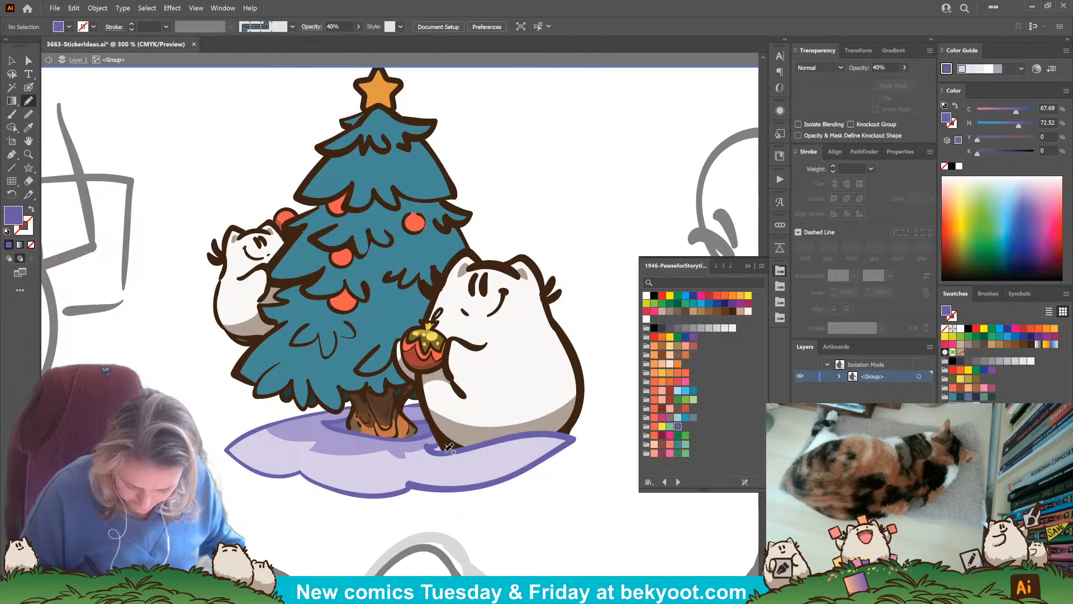
{"action": "mouse_move", "coordinate": [443, 448]}
{"action": "left_mouse_down"}
{"action": "mouse_move", "coordinate": [432, 449]}
{"action": "mouse_move", "coordinate": [447, 445]}
{"action": "left_mouse_up"}
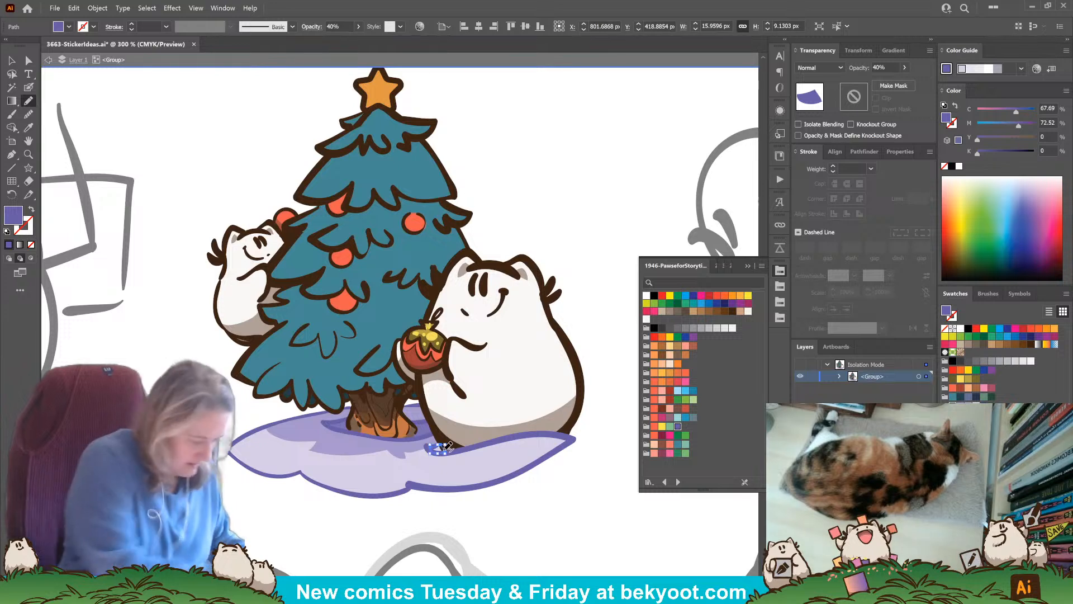
{"action": "left_click", "coordinate": [520, 513], "text": "ctrl"}
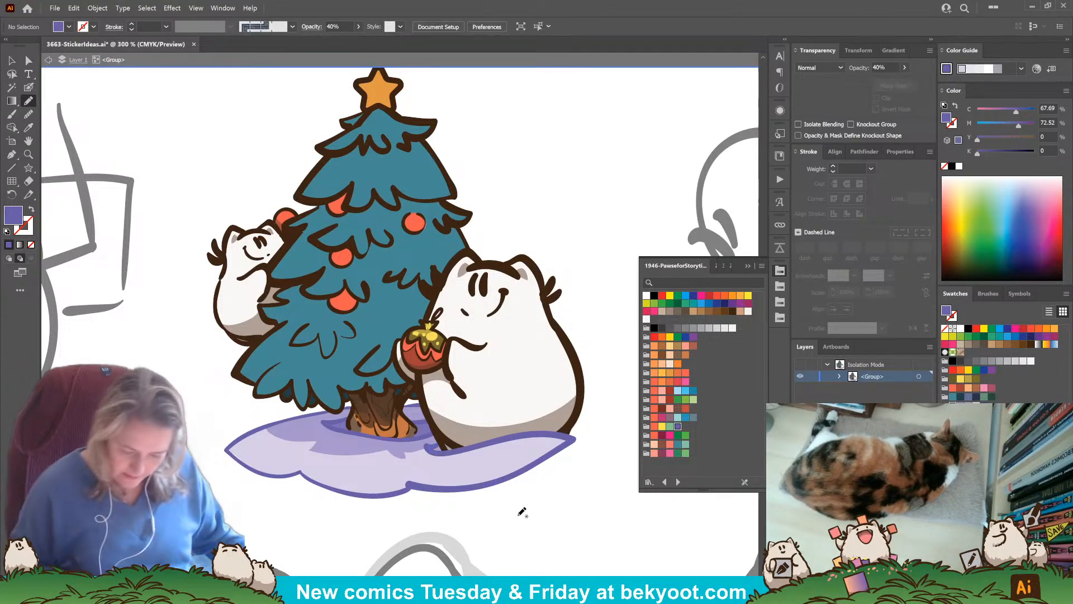
Paint small white sparkle dots on the snow patch's left part with the Blob Brush at 100% opacity.
{"action": "left_click", "coordinate": [29, 87]}
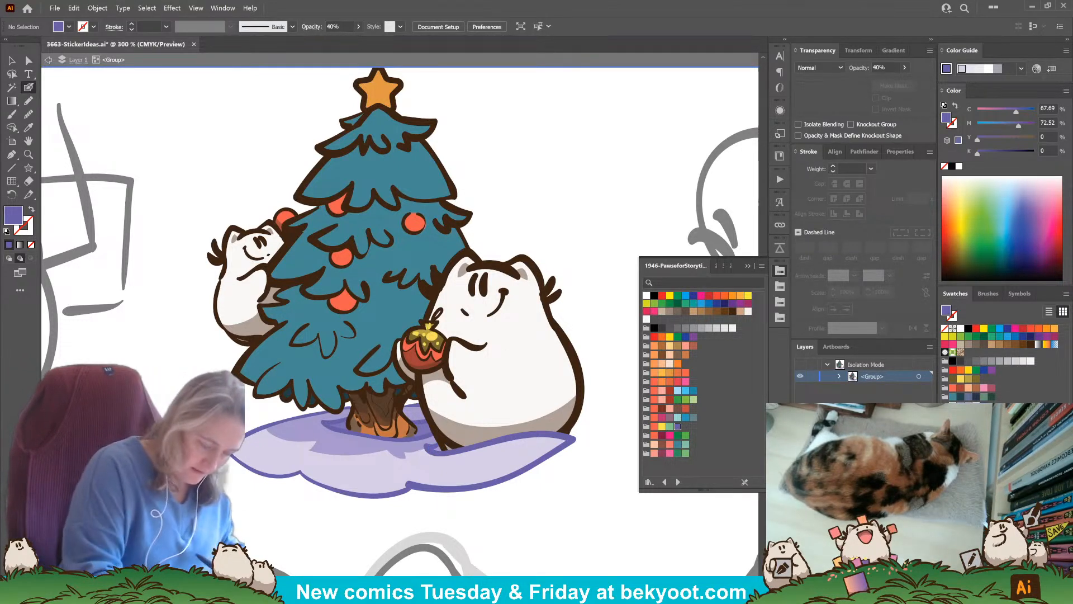
{"action": "left_click", "coordinate": [646, 296]}
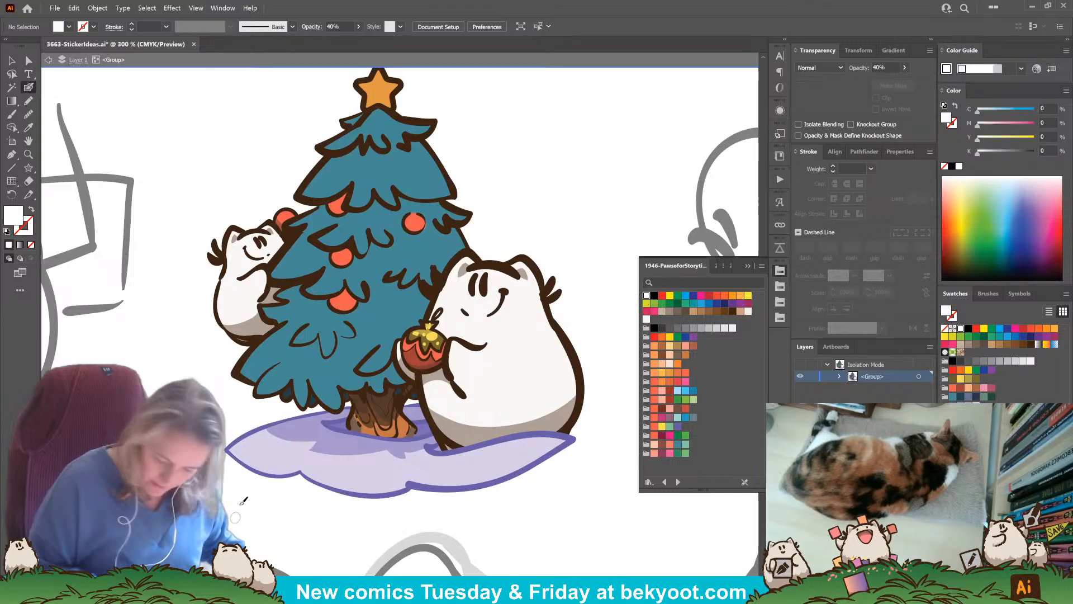
{"action": "mouse_move", "coordinate": [259, 446]}
{"action": "left_mouse_down"}
{"action": "mouse_move", "coordinate": [271, 474]}
{"action": "mouse_move", "coordinate": [249, 461]}
{"action": "left_mouse_up"}
{"action": "key", "text": "ctrl+z"}
{"action": "left_click_drag", "start_coordinate": [885, 67], "coordinate": [817, 98]}
{"action": "type", "text": "100"}
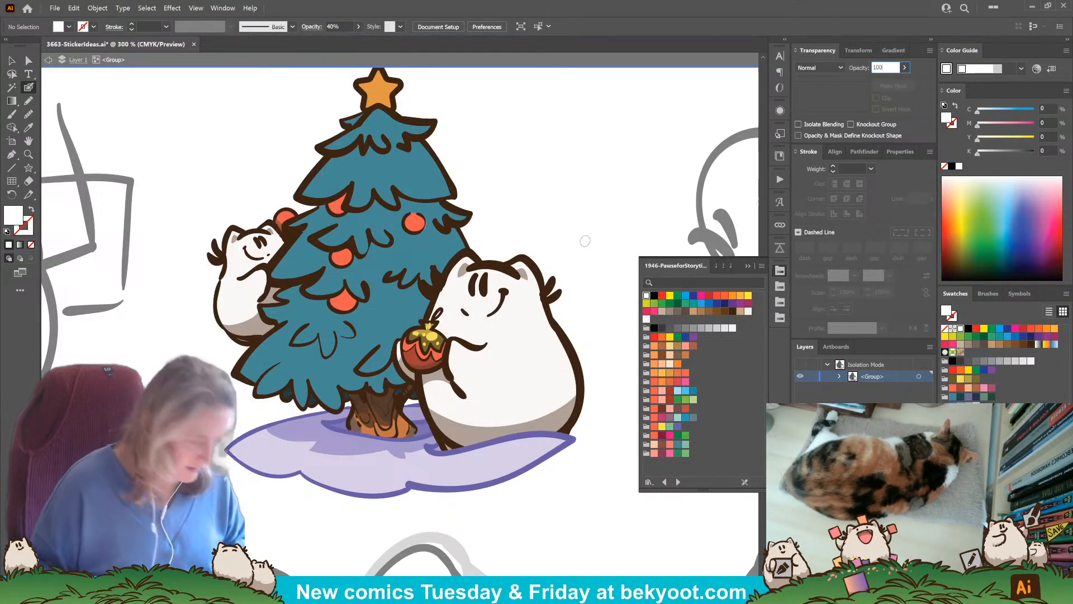
{"action": "key", "text": "Return"}
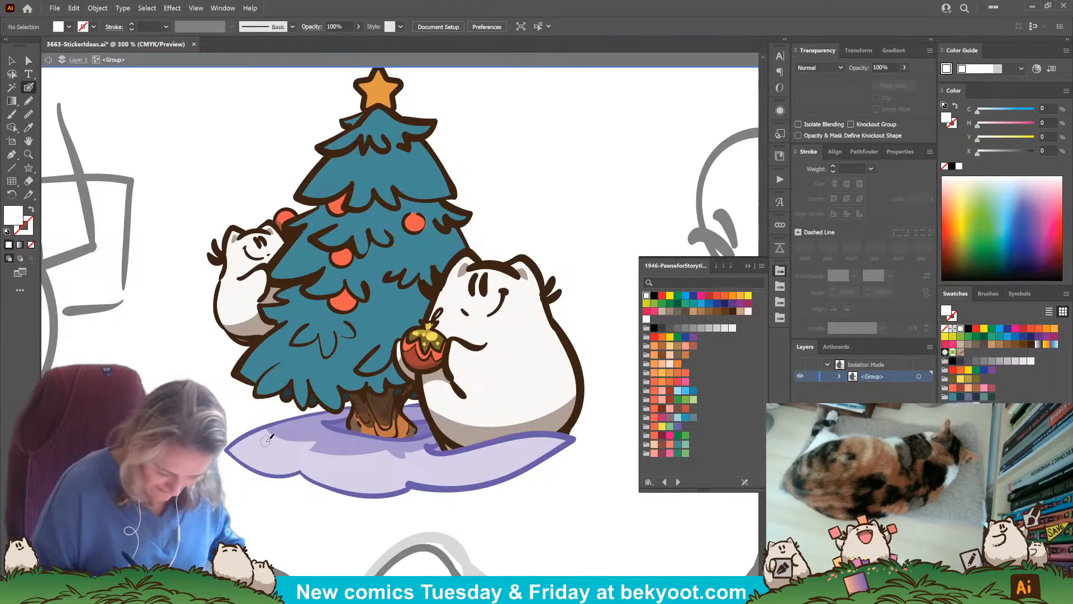
{"action": "left_click_drag", "start_coordinate": [269, 438], "coordinate": [268, 435]}
{"action": "left_click", "coordinate": [290, 452]}
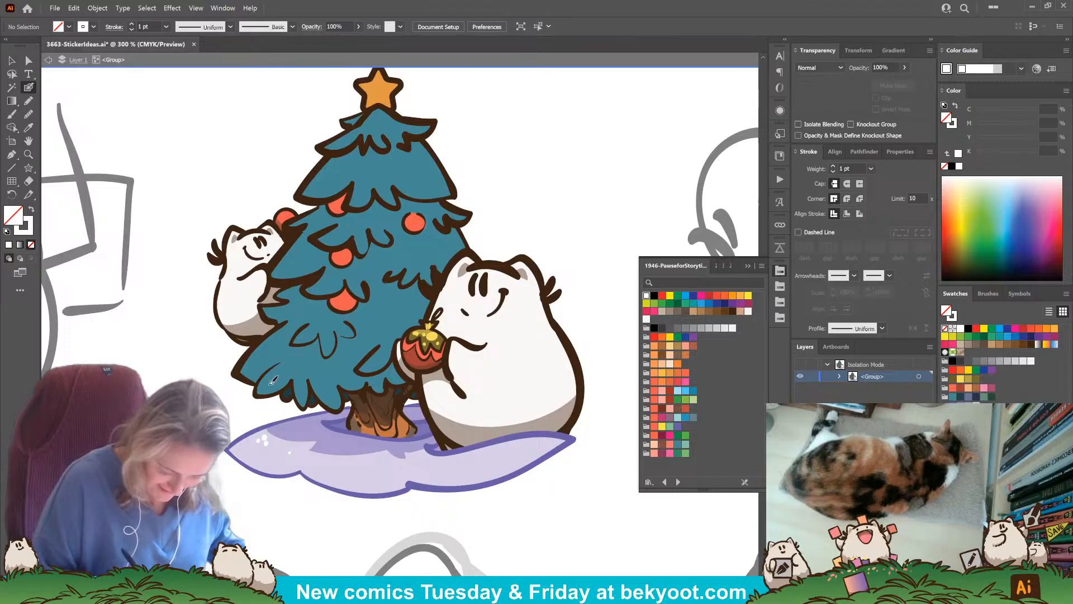
Pick up the snow's pale lavender fill and paint a highlight in Overlay blend mode on the held ornament's left side.
{"action": "left_click", "coordinate": [29, 60]}
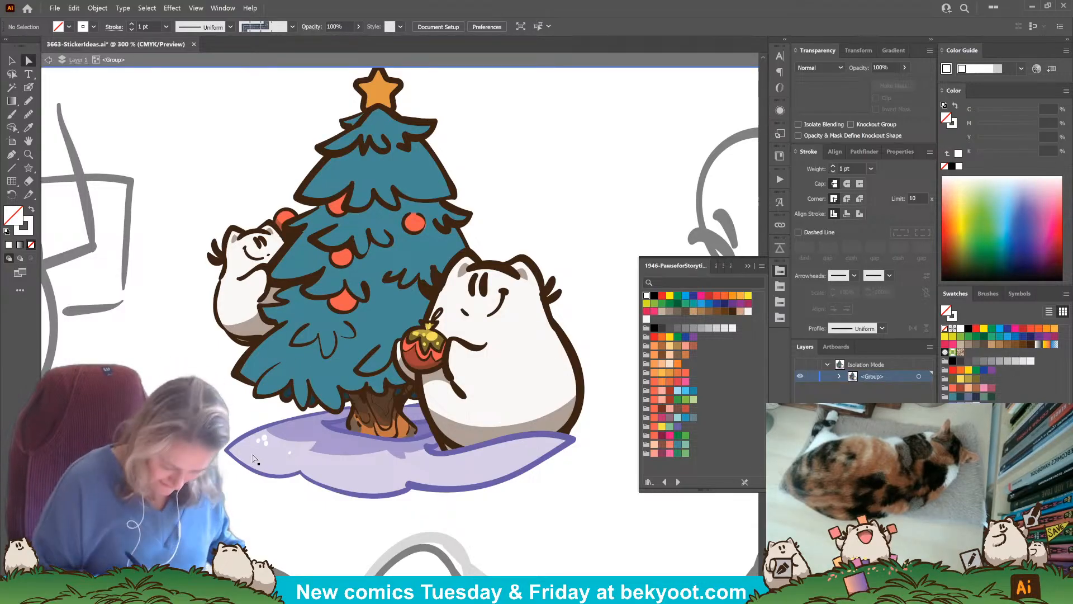
{"action": "left_click", "coordinate": [254, 459]}
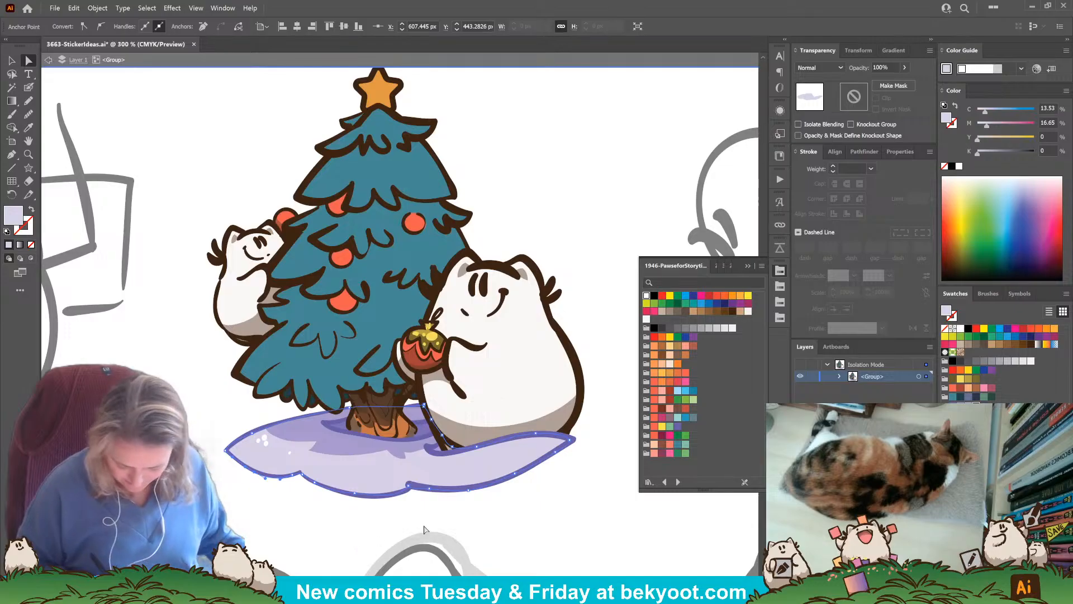
{"action": "left_click", "coordinate": [479, 521]}
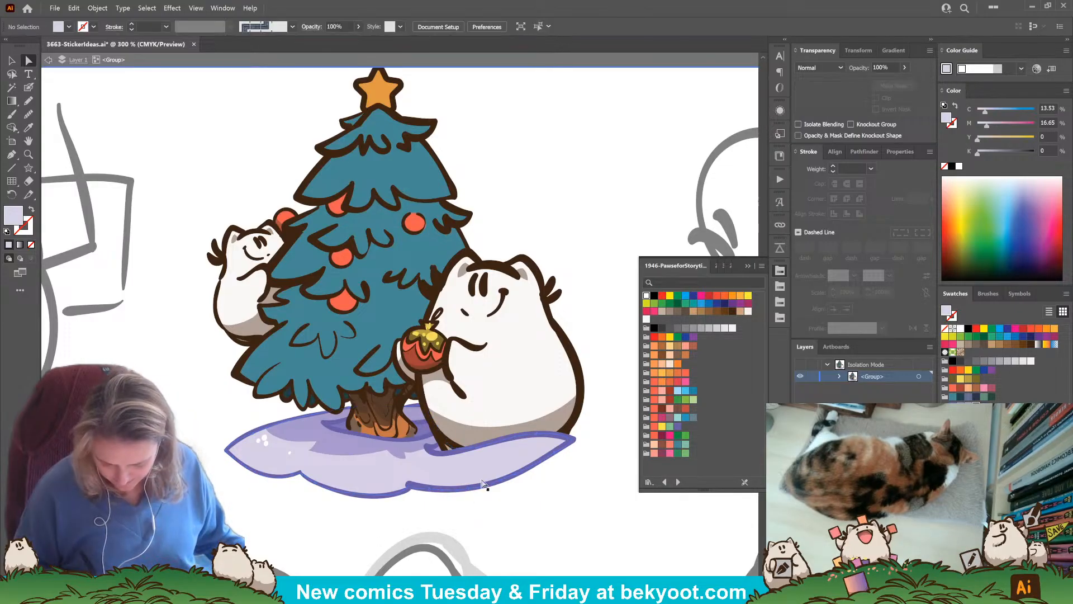
{"action": "left_click", "coordinate": [29, 89]}
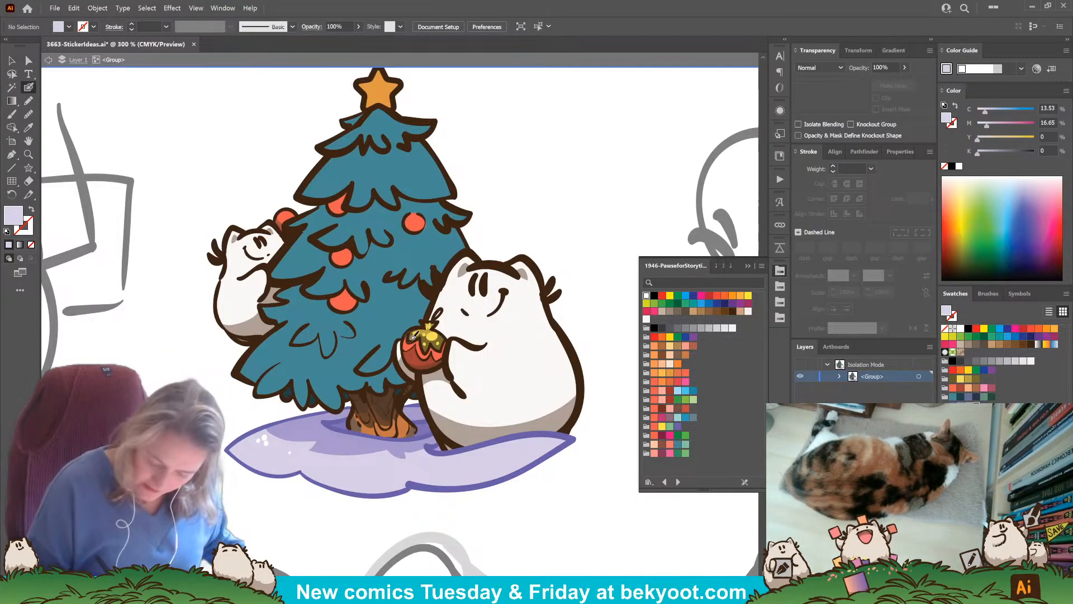
{"action": "left_click", "coordinate": [819, 67]}
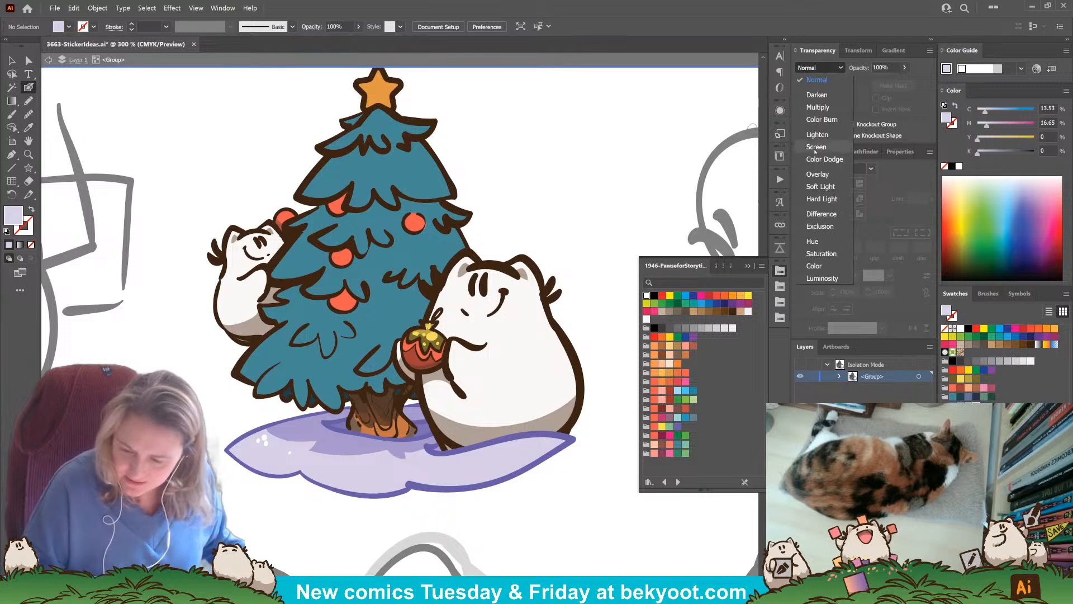
{"action": "left_click", "coordinate": [816, 174]}
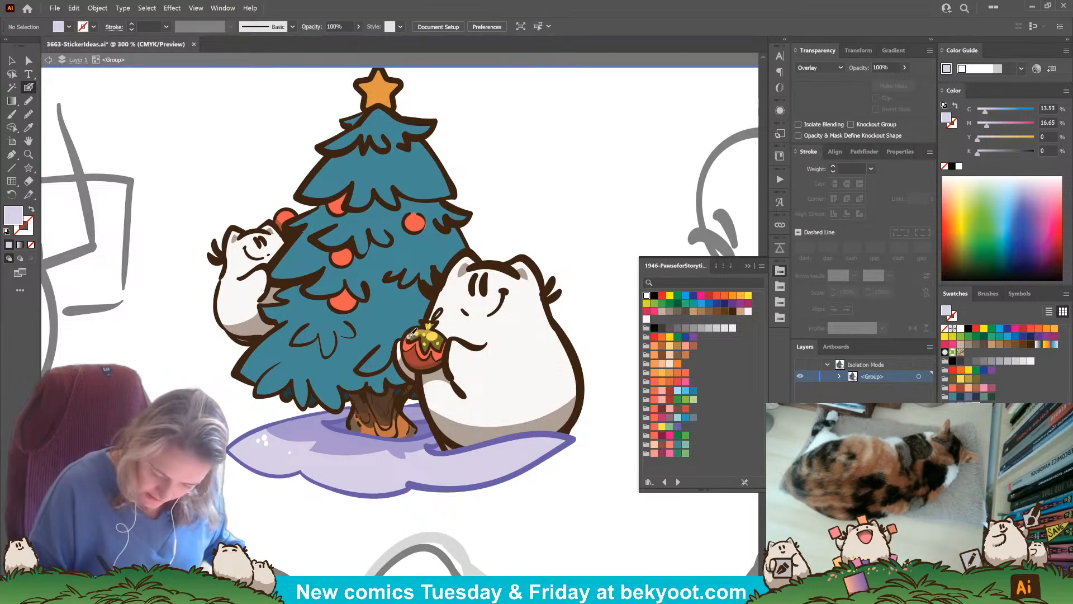
{"action": "key", "text": "shift+x"}
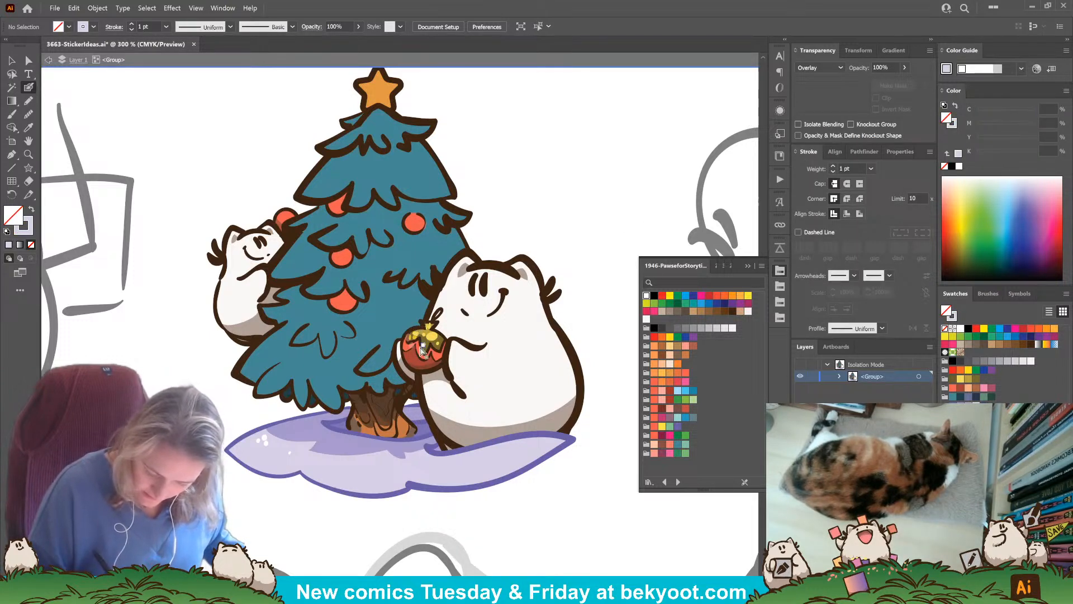
{"action": "key", "text": "shift+x"}
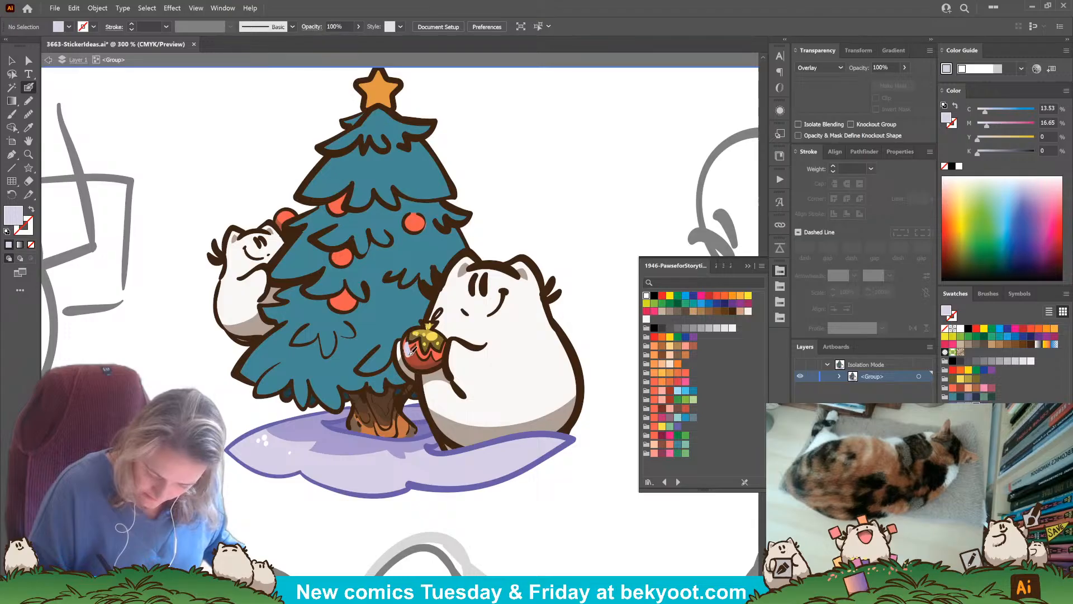
{"action": "key", "text": "shift+x"}
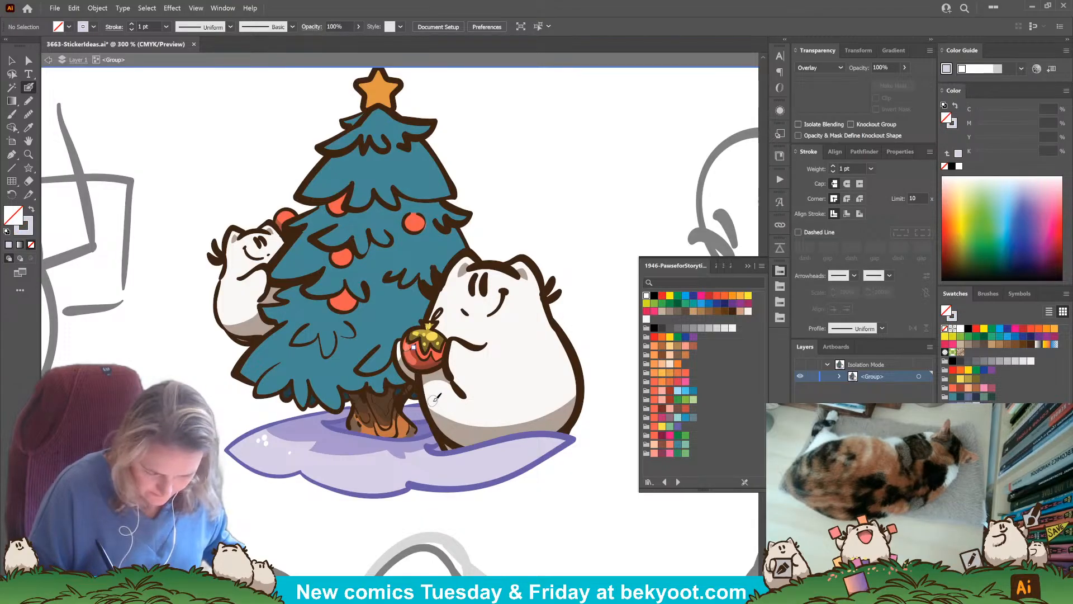
Recolor the held ornament's highlight with a white fill and no stroke, then deselect it.
{"action": "key", "text": "z"}
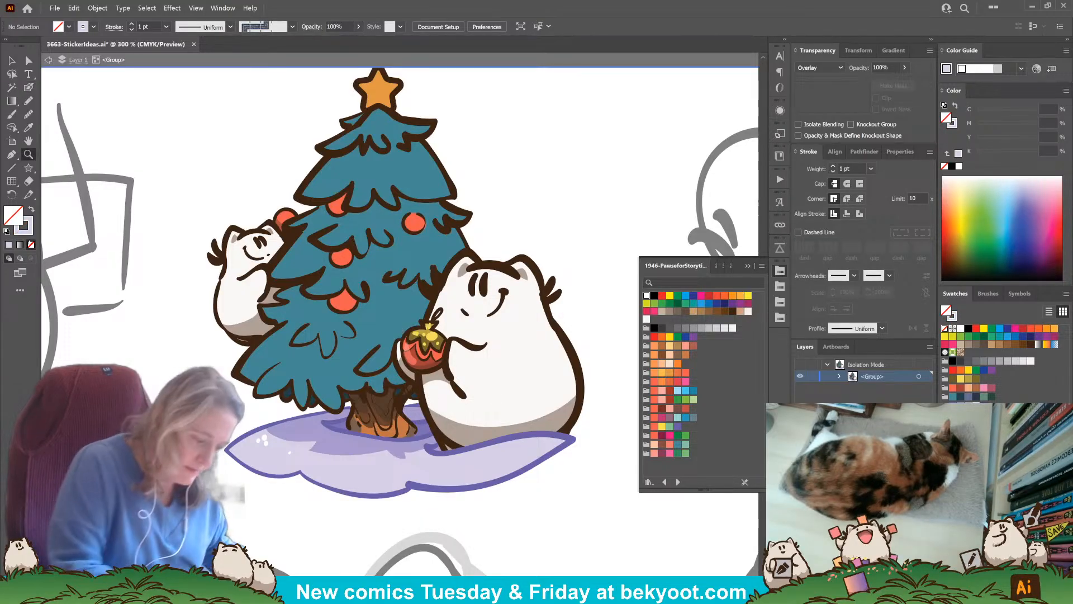
{"action": "left_click", "coordinate": [31, 233]}
{"action": "left_click", "coordinate": [411, 358], "text": "ctrl"}
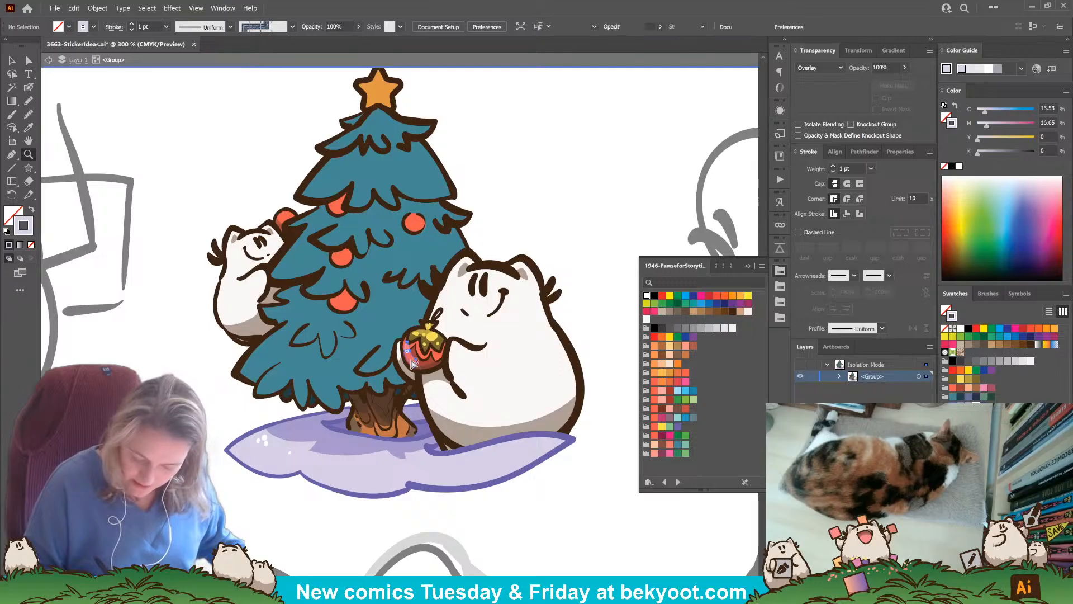
{"action": "left_click", "coordinate": [646, 296]}
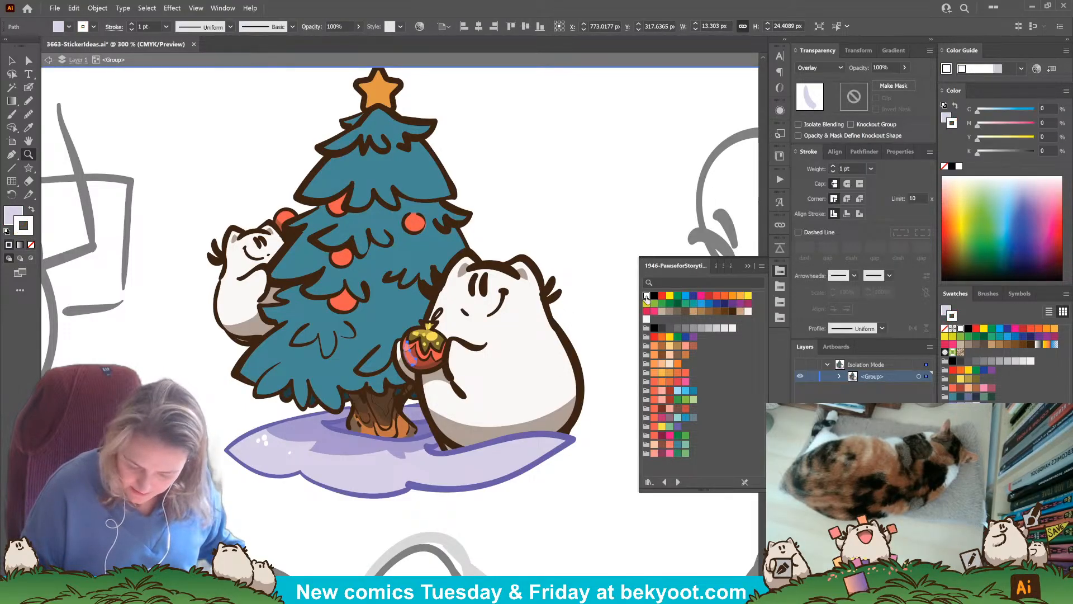
{"action": "key", "text": "shift+x"}
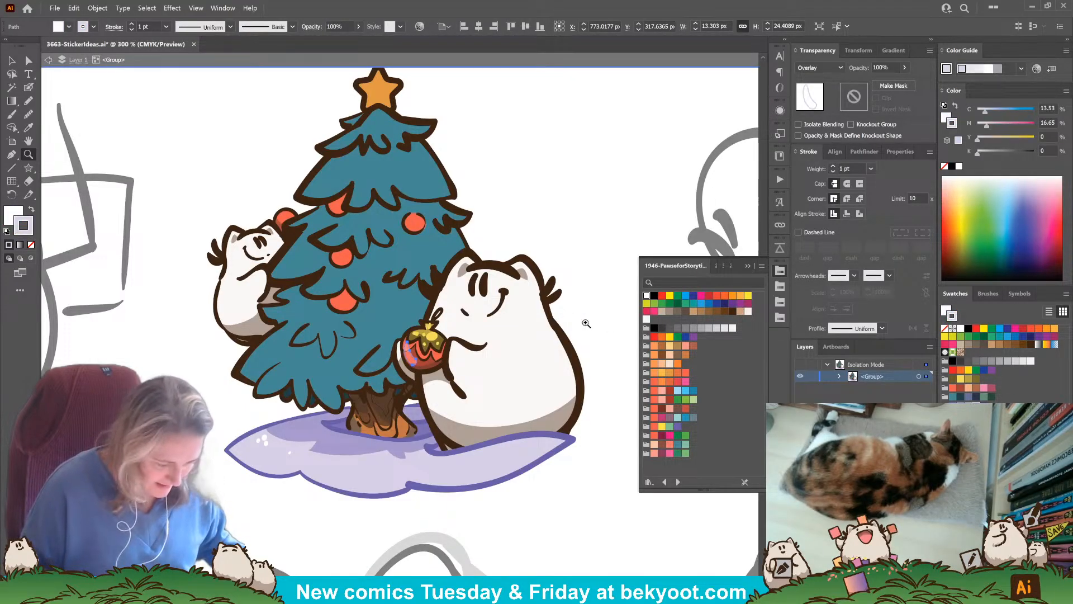
{"action": "left_click", "coordinate": [30, 245]}
{"action": "left_click", "coordinate": [10, 215]}
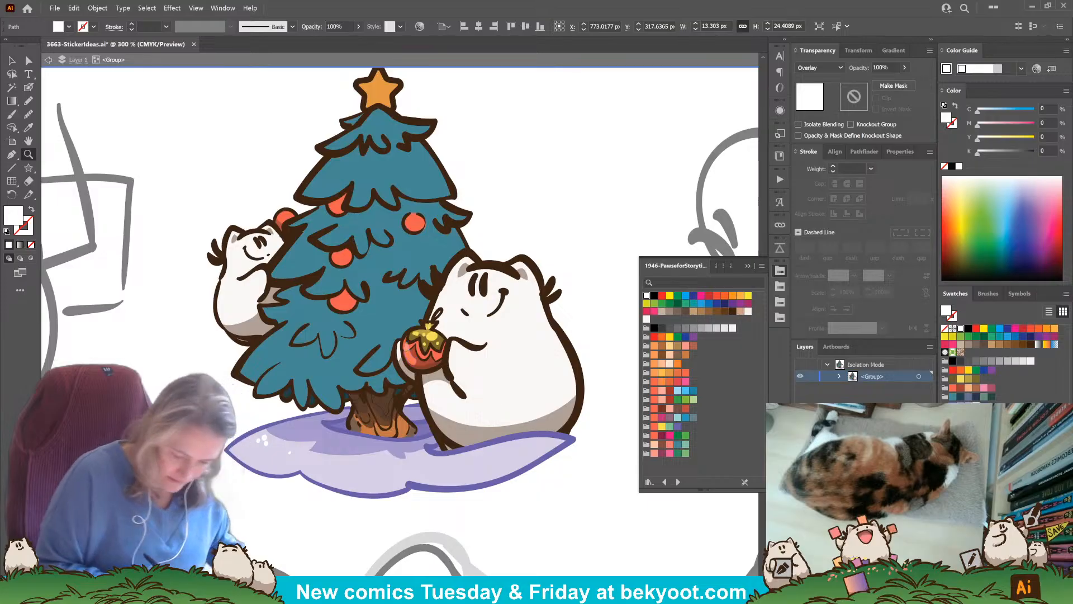
{"action": "key", "text": "ctrl+shift+a"}
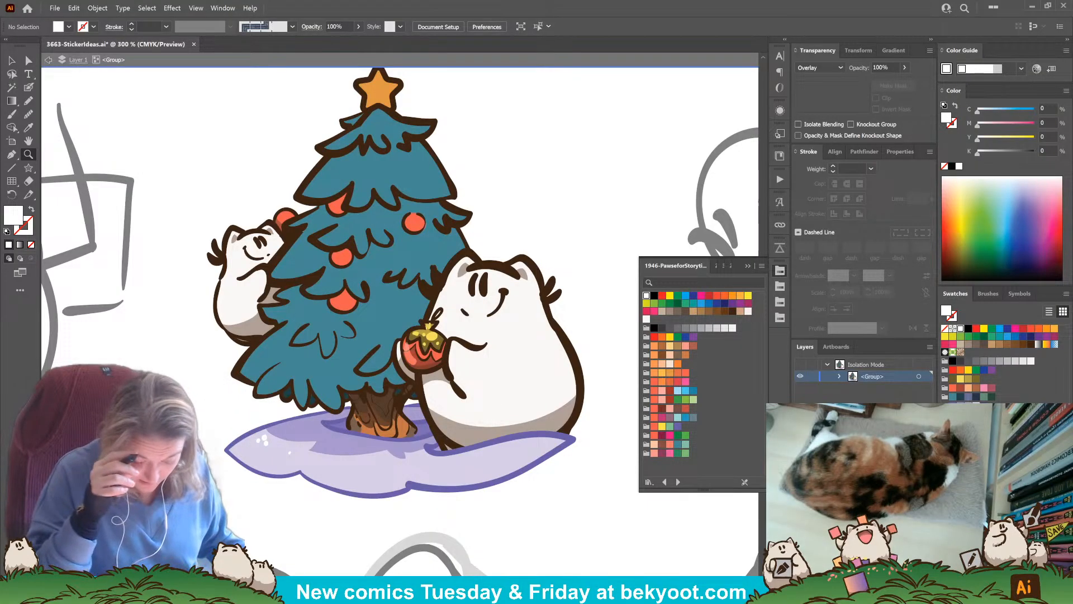
Paint white Overlay highlights on the red baubles hanging on the tree with the Blob Brush.
{"action": "left_click", "coordinate": [29, 88]}
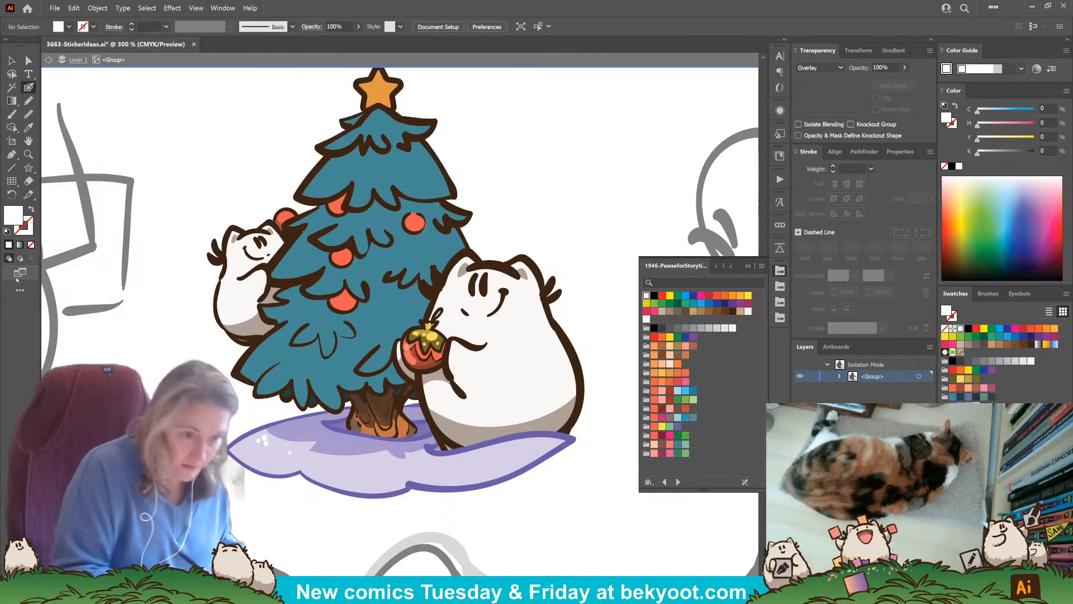
{"action": "left_click_drag", "start_coordinate": [339, 260], "coordinate": [338, 256]}
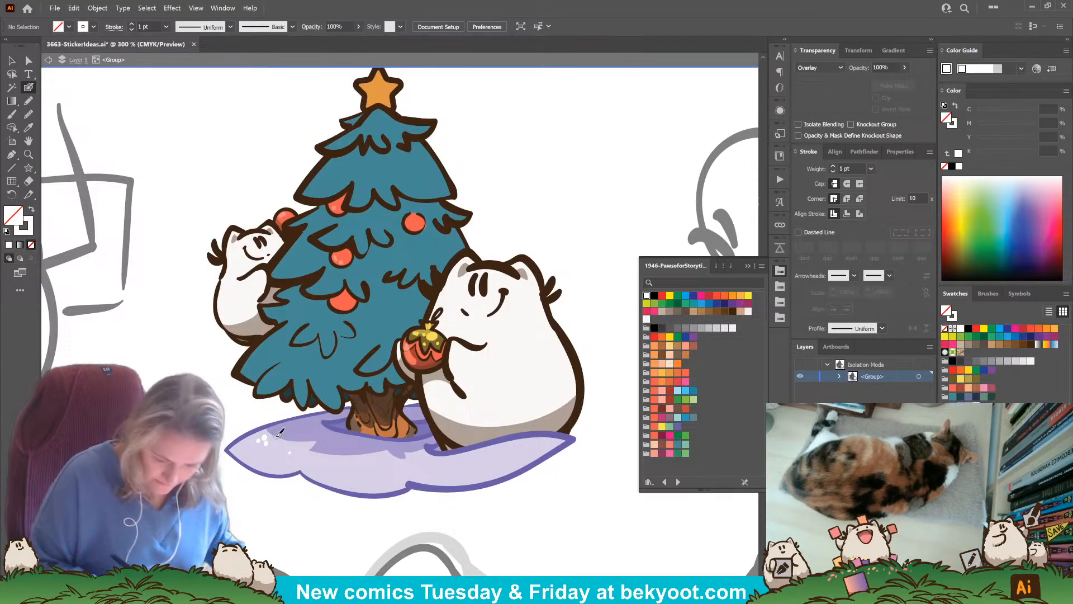
Draw a dark teal shadow with the Pencil tool beneath the second tier's left branches, around the bauble, without a stroke.
{"action": "key", "text": "b"}
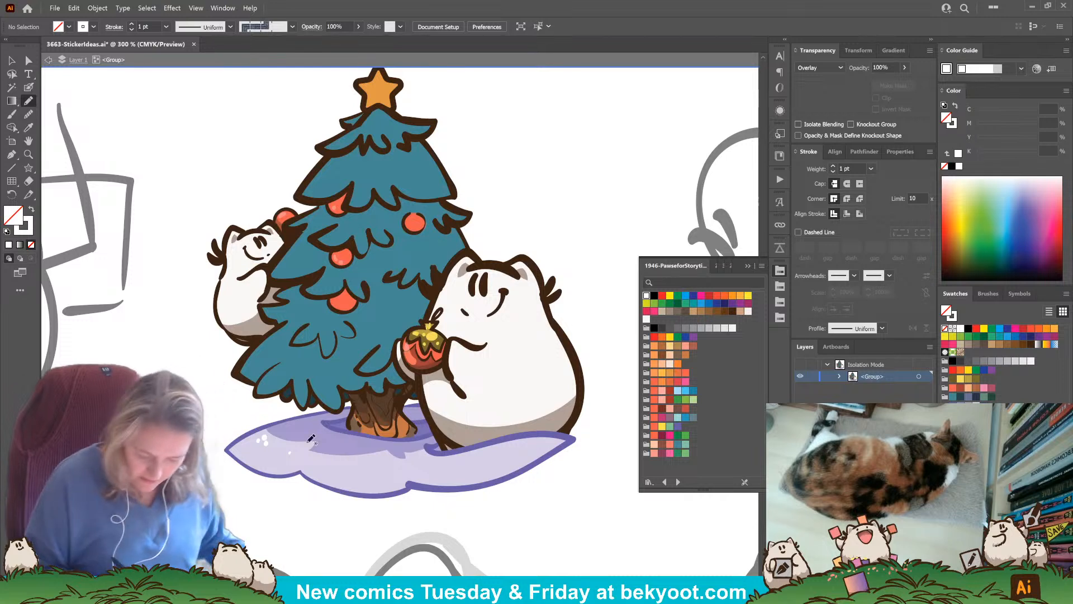
{"action": "left_click", "coordinate": [678, 438]}
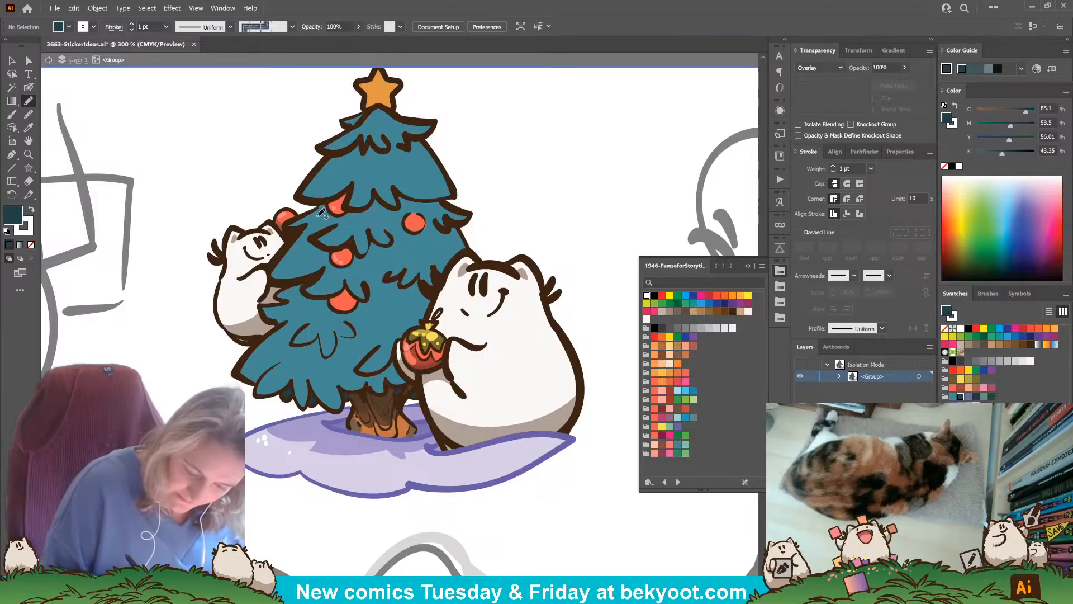
{"action": "mouse_move", "coordinate": [321, 206]}
{"action": "left_mouse_down"}
{"action": "mouse_move", "coordinate": [301, 217]}
{"action": "mouse_move", "coordinate": [335, 227]}
{"action": "mouse_move", "coordinate": [356, 218]}
{"action": "mouse_move", "coordinate": [333, 207]}
{"action": "left_mouse_up"}
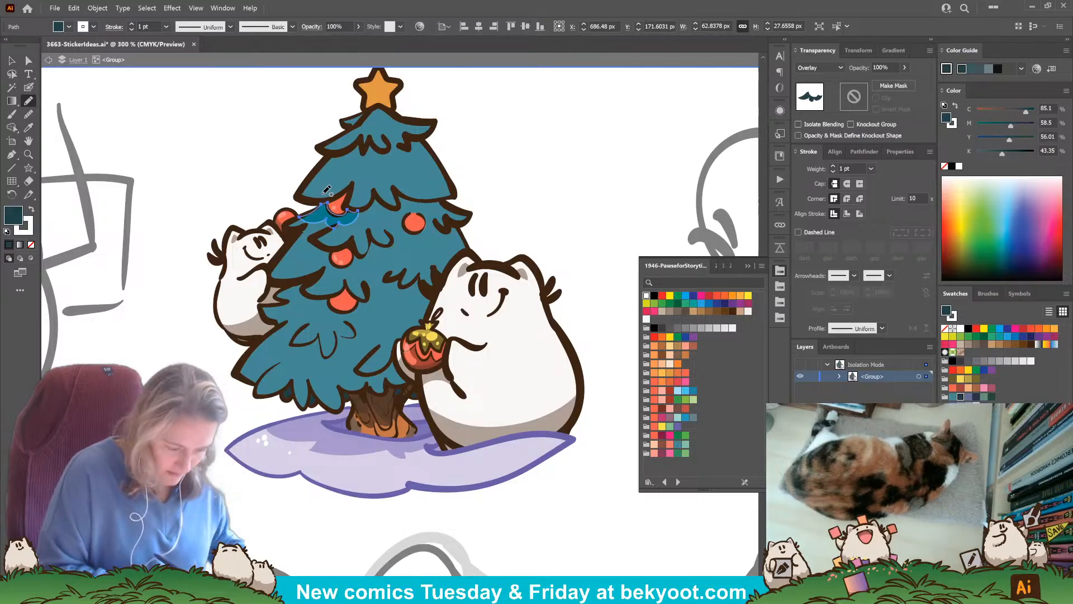
{"action": "left_click", "coordinate": [27, 230]}
{"action": "left_click", "coordinate": [31, 245]}
{"action": "left_click", "coordinate": [12, 214]}
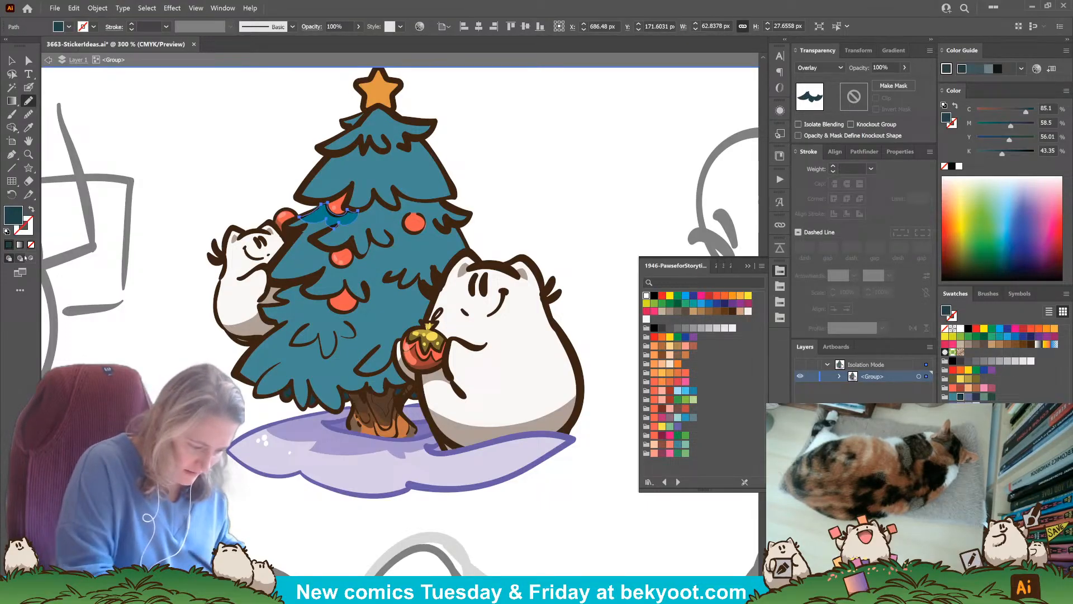
{"action": "left_click", "coordinate": [231, 460], "text": "ctrl"}
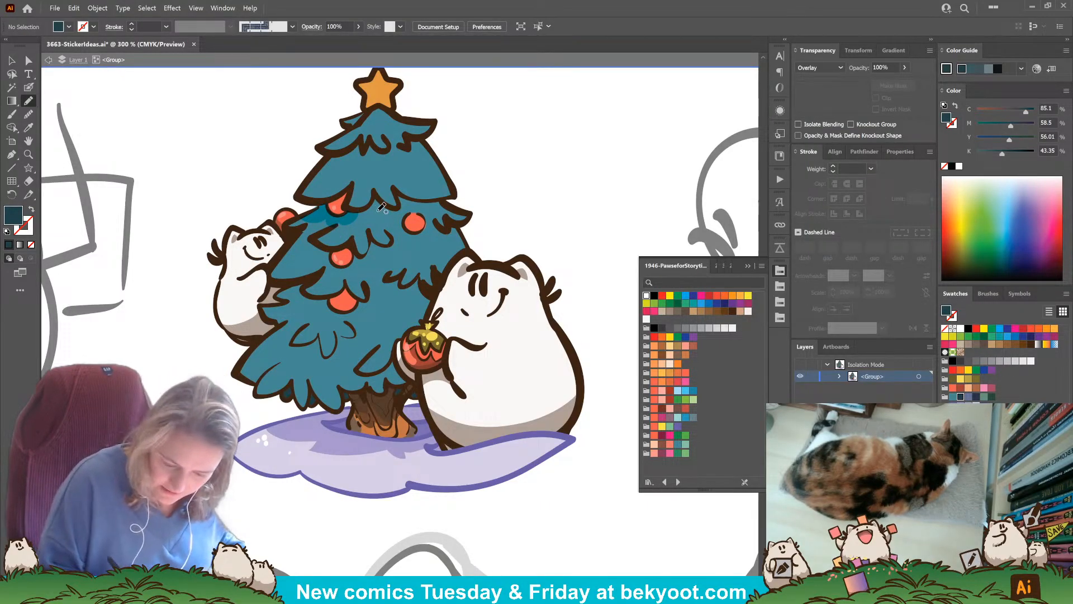
Draw dark teal Overlay shadows beneath the second tier's right branches and under both sides of the top tier.
{"action": "mouse_move", "coordinate": [369, 205]}
{"action": "left_mouse_down"}
{"action": "mouse_move", "coordinate": [394, 222]}
{"action": "mouse_move", "coordinate": [450, 197]}
{"action": "mouse_move", "coordinate": [380, 196]}
{"action": "left_mouse_up"}
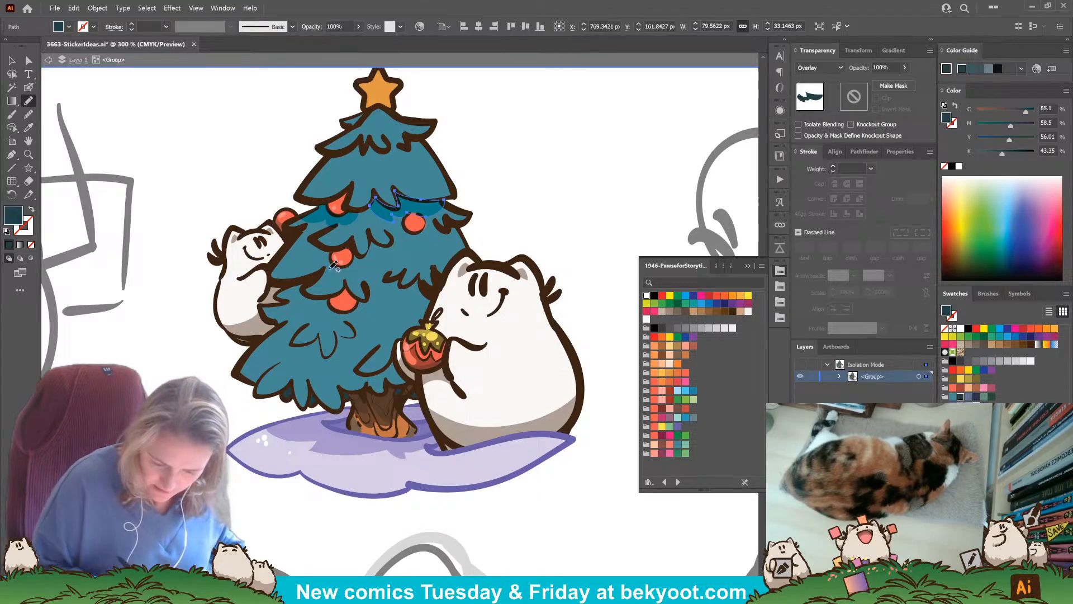
{"action": "mouse_move", "coordinate": [353, 160]}
{"action": "left_mouse_down"}
{"action": "mouse_move", "coordinate": [389, 161]}
{"action": "mouse_move", "coordinate": [361, 142]}
{"action": "mouse_move", "coordinate": [327, 161]}
{"action": "left_mouse_up"}
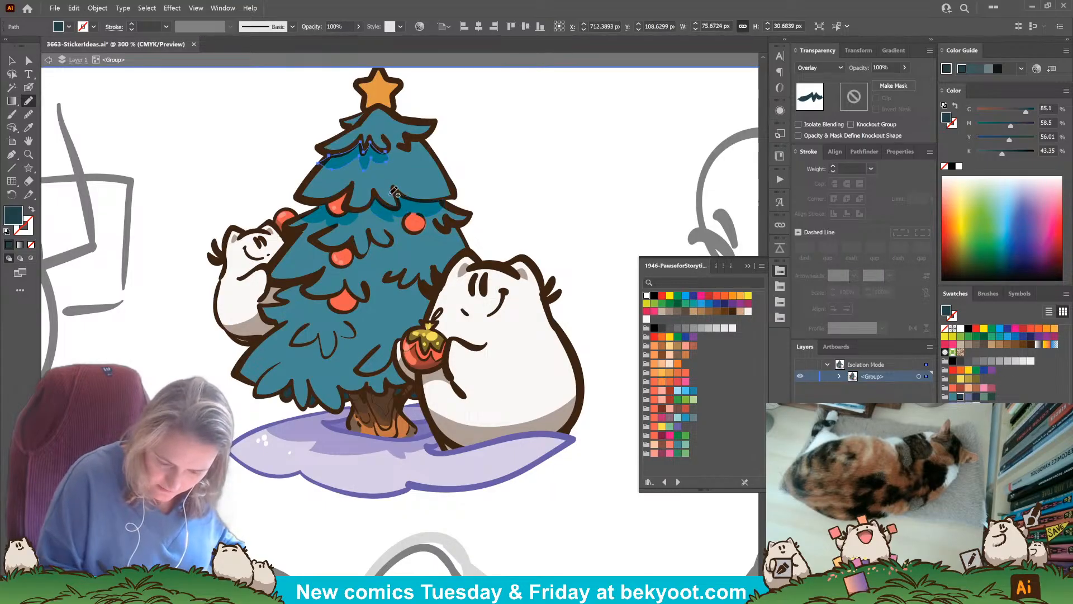
{"action": "mouse_move", "coordinate": [418, 155]}
{"action": "left_mouse_down"}
{"action": "mouse_move", "coordinate": [441, 161]}
{"action": "mouse_move", "coordinate": [432, 141]}
{"action": "mouse_move", "coordinate": [411, 135]}
{"action": "mouse_move", "coordinate": [402, 147]}
{"action": "left_mouse_up"}
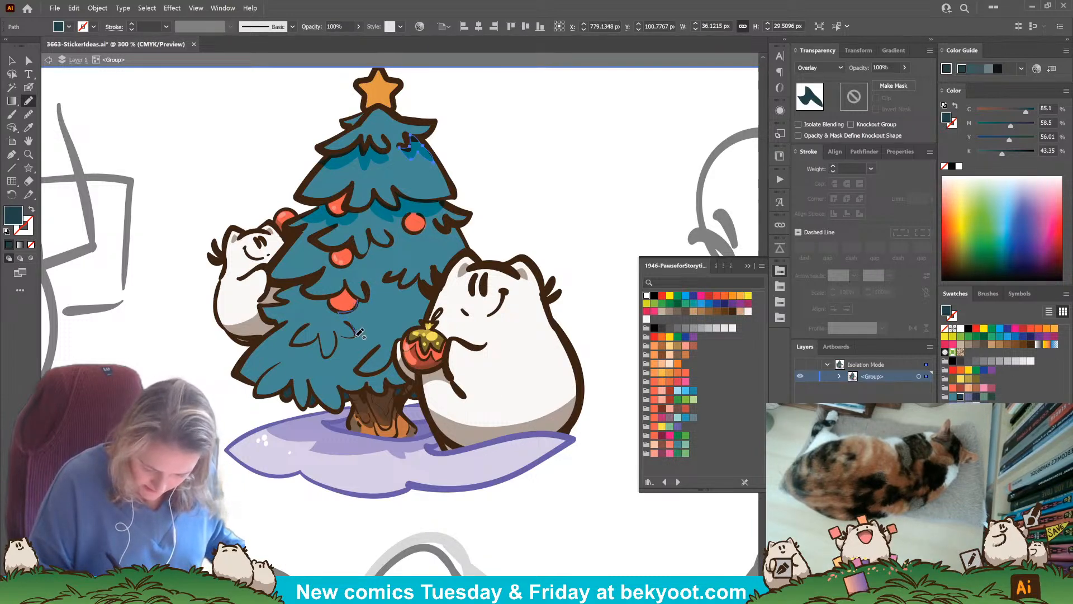
Shade the tree's middle and lower tiers with dark teal Overlay shapes behind the held ornament and around the lower-left branches.
{"action": "mouse_move", "coordinate": [359, 333]}
{"action": "left_mouse_down"}
{"action": "mouse_move", "coordinate": [336, 334]}
{"action": "mouse_move", "coordinate": [330, 356]}
{"action": "mouse_move", "coordinate": [355, 343]}
{"action": "mouse_move", "coordinate": [360, 365]}
{"action": "mouse_move", "coordinate": [381, 343]}
{"action": "mouse_move", "coordinate": [388, 352]}
{"action": "mouse_move", "coordinate": [368, 373]}
{"action": "mouse_move", "coordinate": [374, 391]}
{"action": "mouse_move", "coordinate": [408, 385]}
{"action": "mouse_move", "coordinate": [399, 343]}
{"action": "mouse_move", "coordinate": [421, 332]}
{"action": "mouse_move", "coordinate": [439, 291]}
{"action": "mouse_move", "coordinate": [421, 272]}
{"action": "mouse_move", "coordinate": [356, 302]}
{"action": "left_mouse_up"}
{"action": "key", "text": "ctrl+shift+a"}
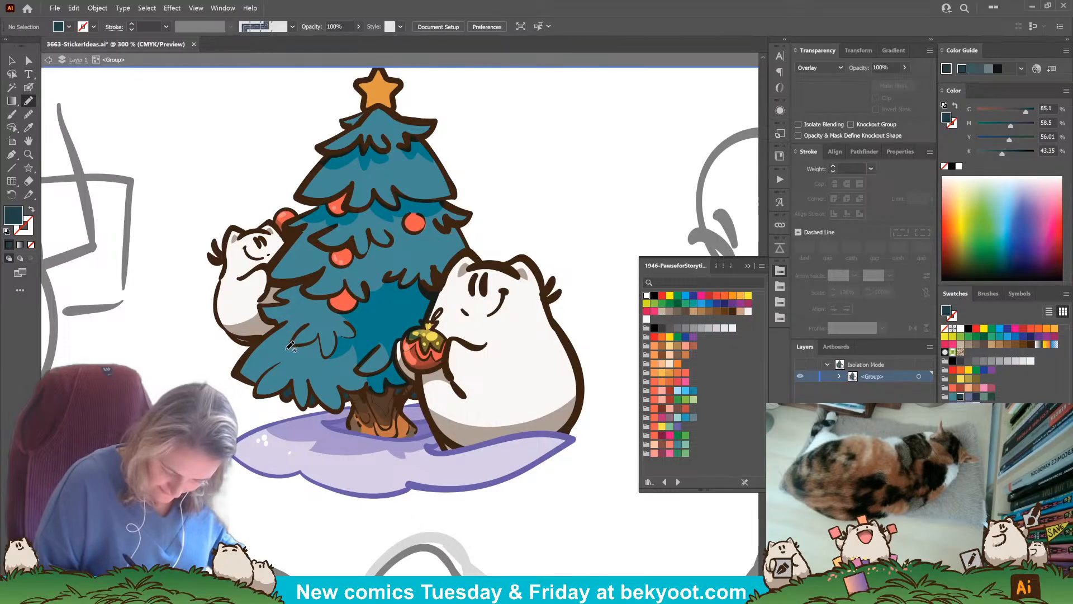
{"action": "mouse_move", "coordinate": [287, 351]}
{"action": "left_mouse_down"}
{"action": "mouse_move", "coordinate": [324, 357]}
{"action": "mouse_move", "coordinate": [319, 336]}
{"action": "mouse_move", "coordinate": [284, 352]}
{"action": "left_mouse_up"}
{"action": "key", "text": "ctrl+shift+a"}
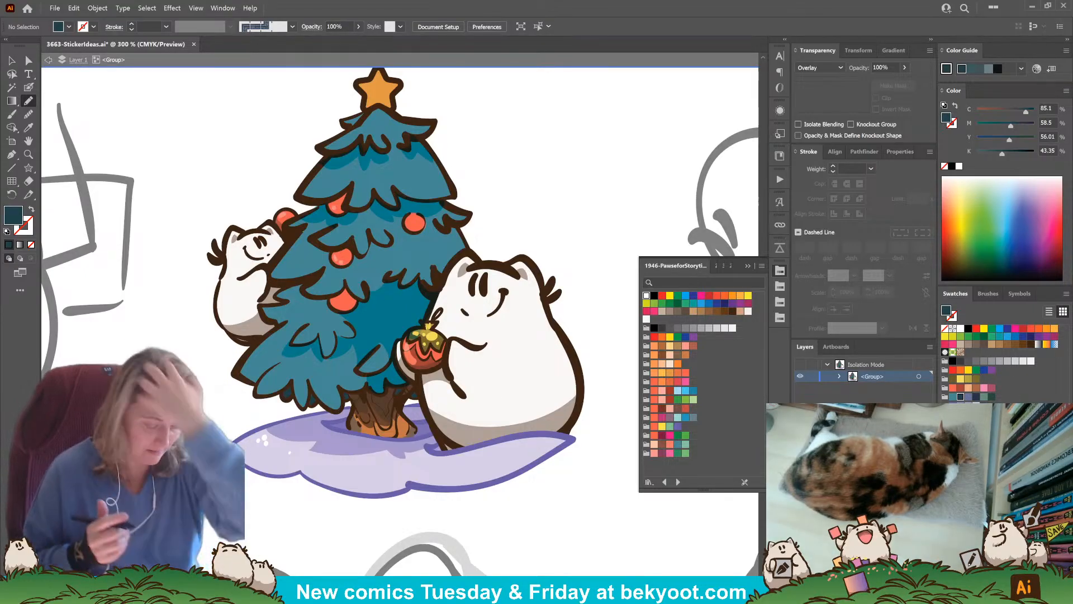
Draw a dark teal shadow with the Pencil tool under the left branches beside the climbing cat's body.
{"action": "key", "text": "v"}
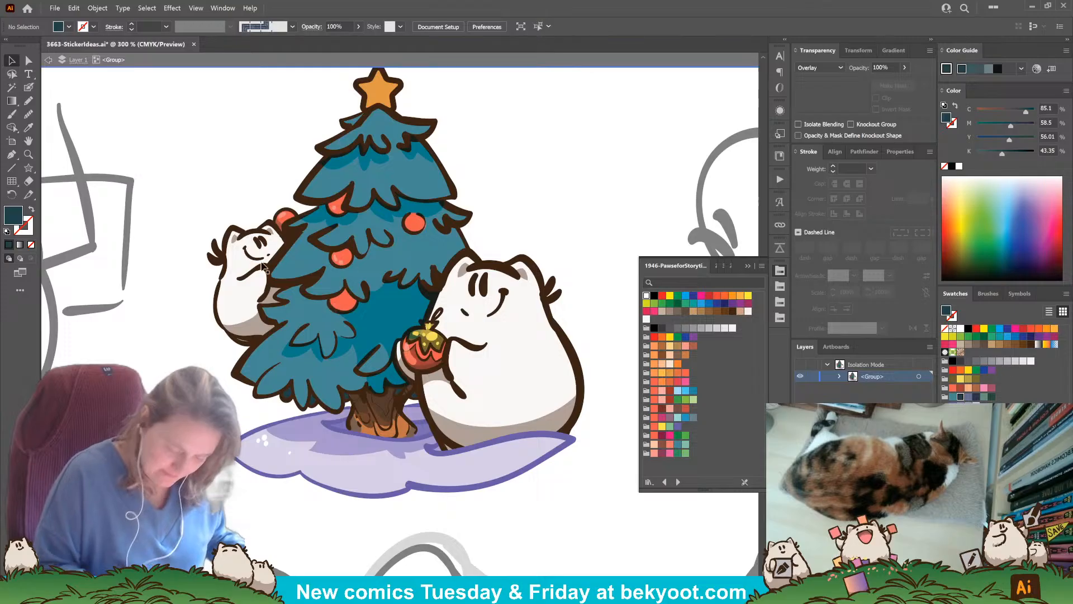
{"action": "left_click", "coordinate": [28, 100]}
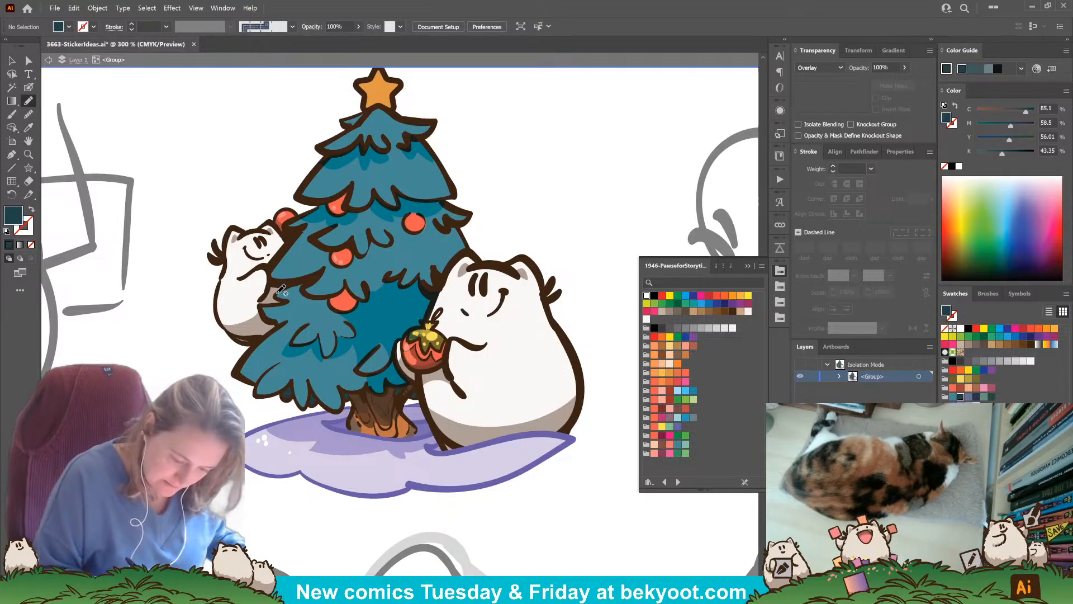
{"action": "mouse_move", "coordinate": [281, 289]}
{"action": "left_mouse_down"}
{"action": "mouse_move", "coordinate": [262, 304]}
{"action": "mouse_move", "coordinate": [278, 325]}
{"action": "mouse_move", "coordinate": [331, 305]}
{"action": "mouse_move", "coordinate": [312, 297]}
{"action": "mouse_move", "coordinate": [307, 279]}
{"action": "mouse_move", "coordinate": [279, 291]}
{"action": "left_mouse_up"}
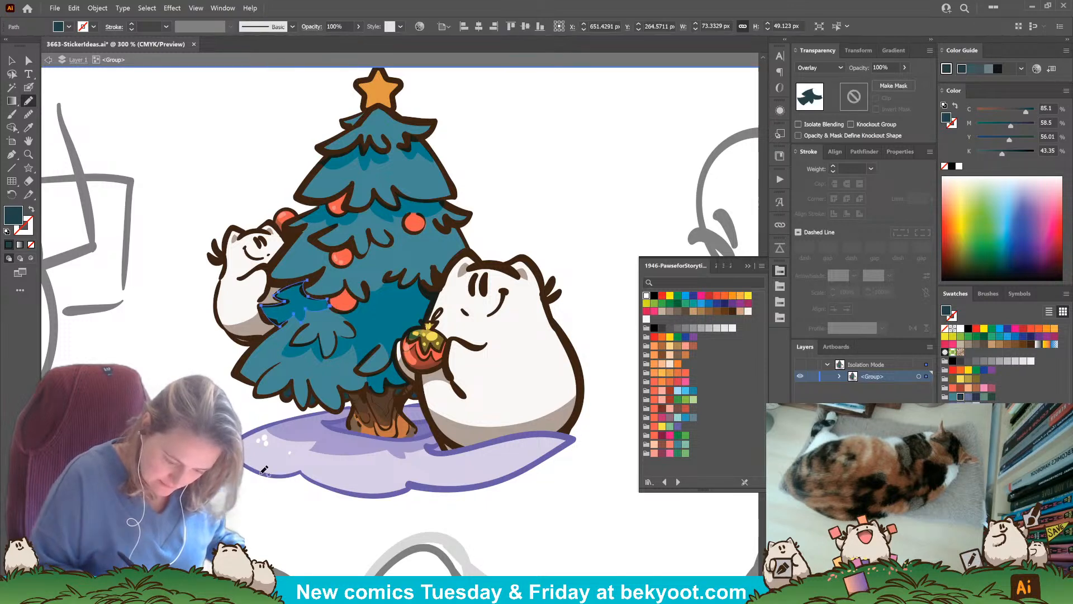
Select the tree's dark teal shadow shapes and set their blending mode to Normal.
{"action": "mouse_move", "coordinate": [346, 356]}
{"action": "left_mouse_down"}
{"action": "mouse_move", "coordinate": [305, 358]}
{"action": "mouse_move", "coordinate": [385, 240]}
{"action": "mouse_move", "coordinate": [381, 214]}
{"action": "mouse_move", "coordinate": [359, 205]}
{"action": "left_mouse_up"}
{"action": "left_click", "coordinate": [369, 157], "text": "ctrl+shift"}
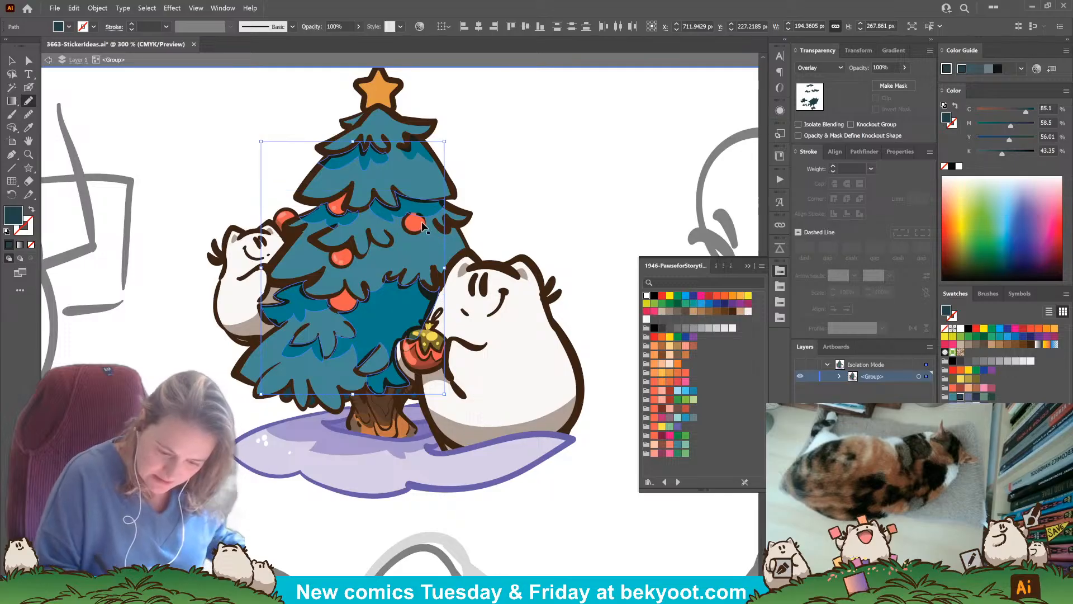
{"action": "left_click", "coordinate": [422, 156], "text": "ctrl+shift"}
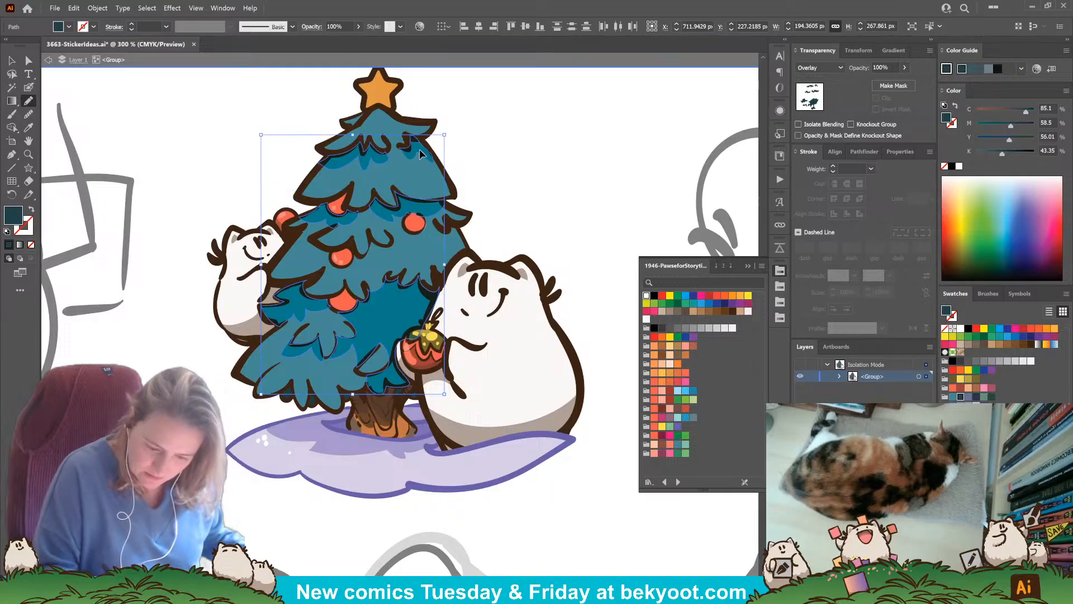
{"action": "left_click", "coordinate": [819, 67]}
{"action": "left_click", "coordinate": [810, 77]}
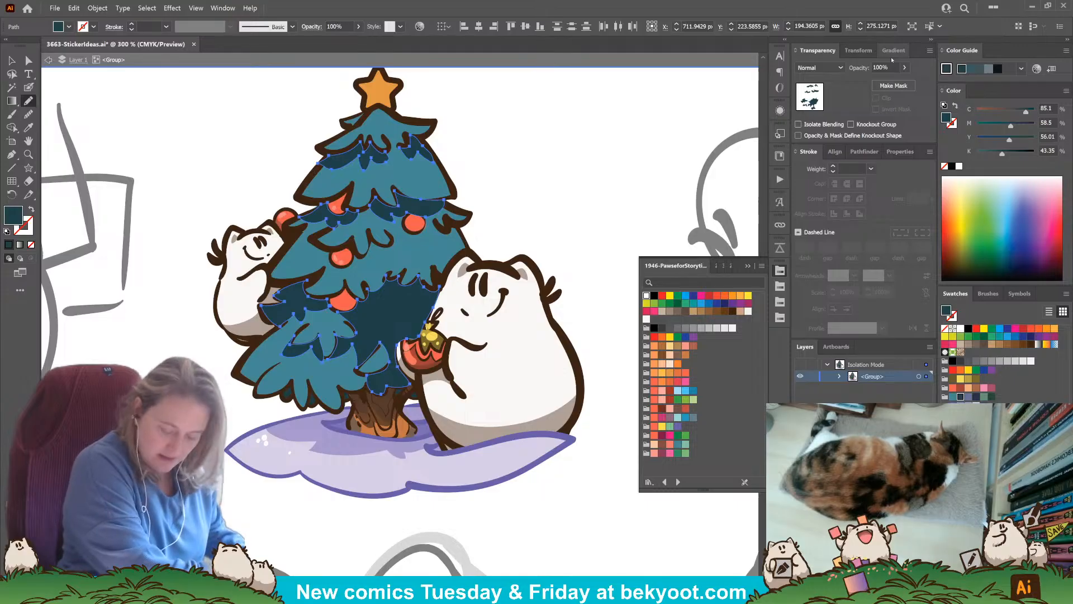
{"action": "key", "text": "ctrl+shift+["}
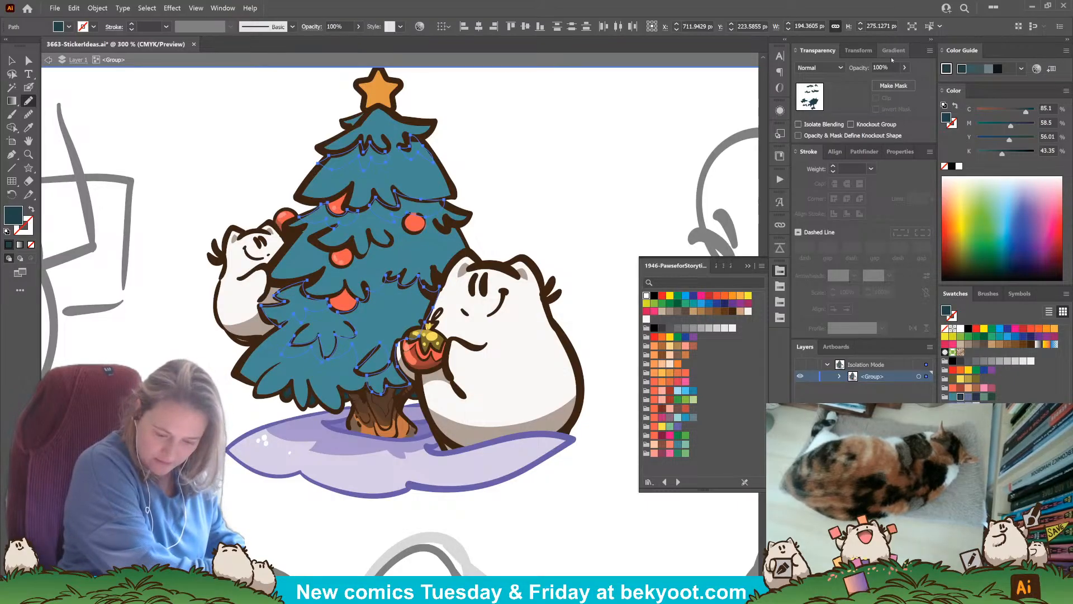
{"action": "key", "text": "ctrl+z"}
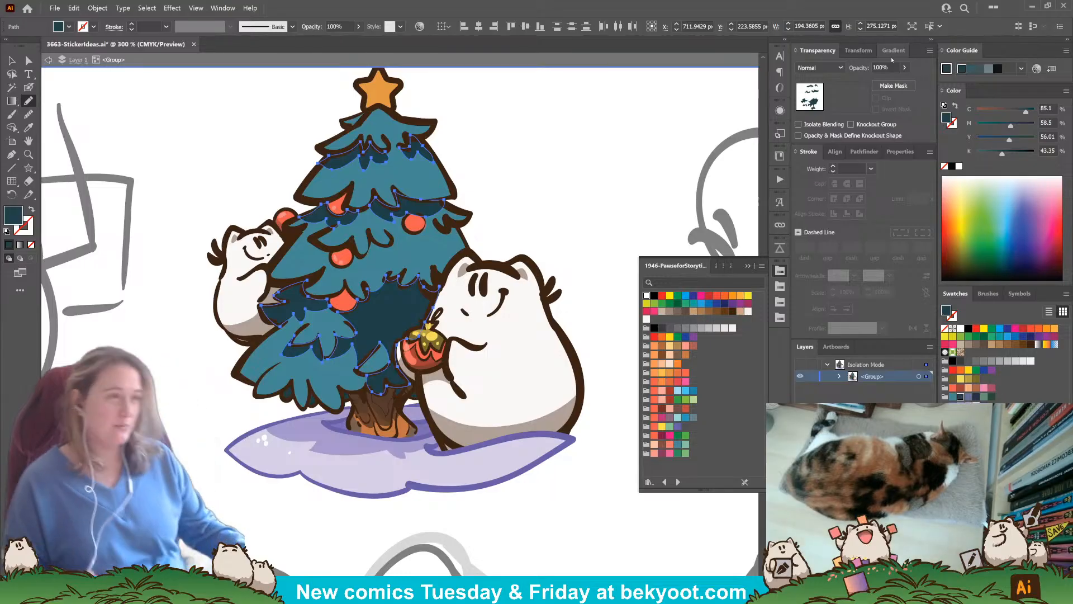
Lower the opacity of the selected dark teal tree shadows to 70%.
{"action": "key", "text": "v"}
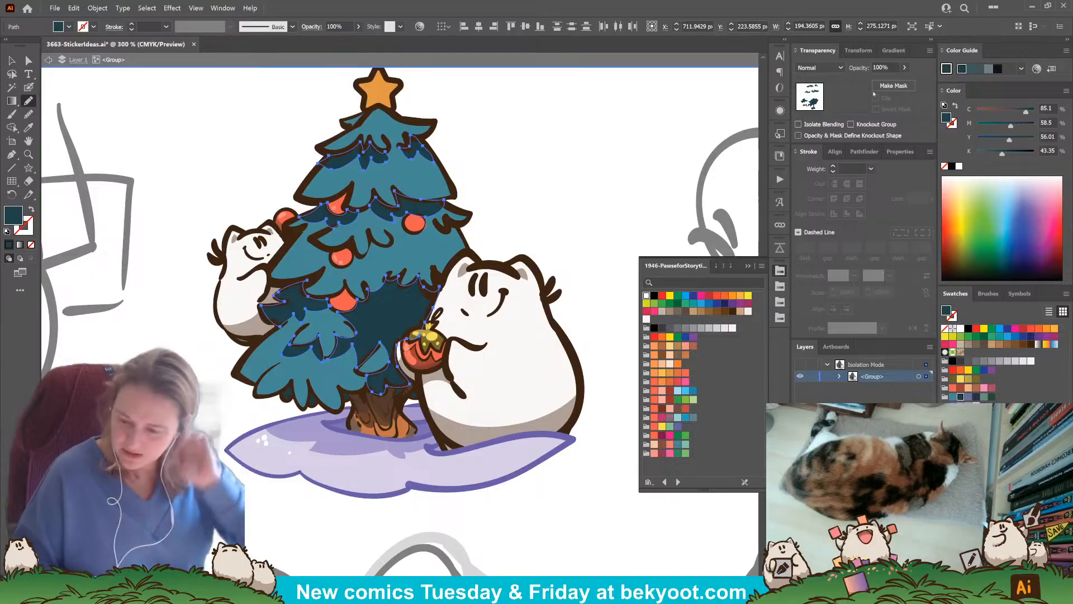
{"action": "left_click", "coordinate": [904, 68]}
{"action": "left_click_drag", "start_coordinate": [902, 81], "coordinate": [893, 83]}
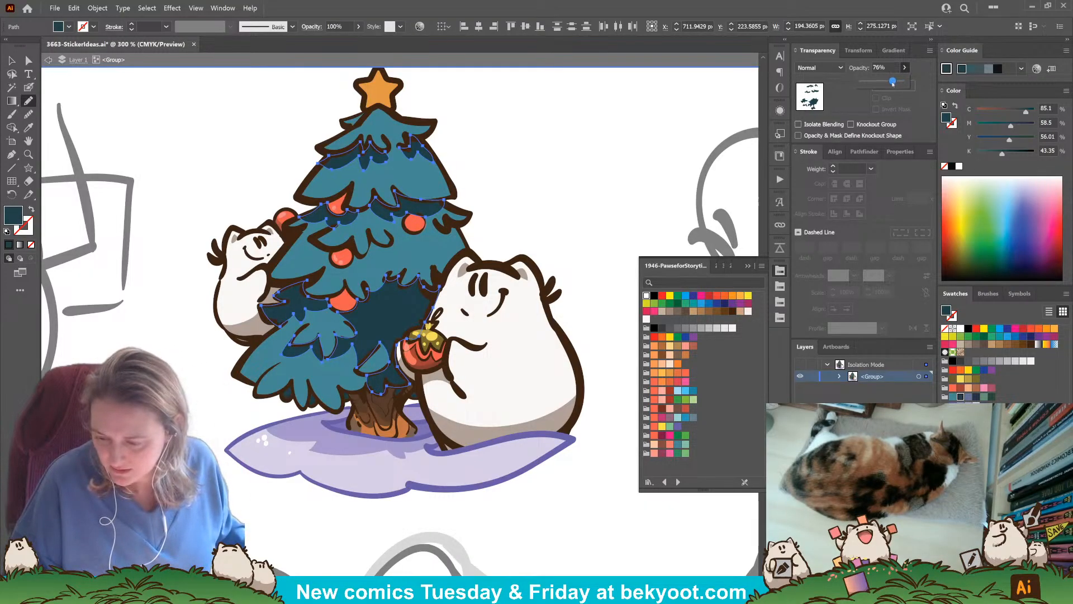
{"action": "left_click", "coordinate": [555, 167], "text": "ctrl"}
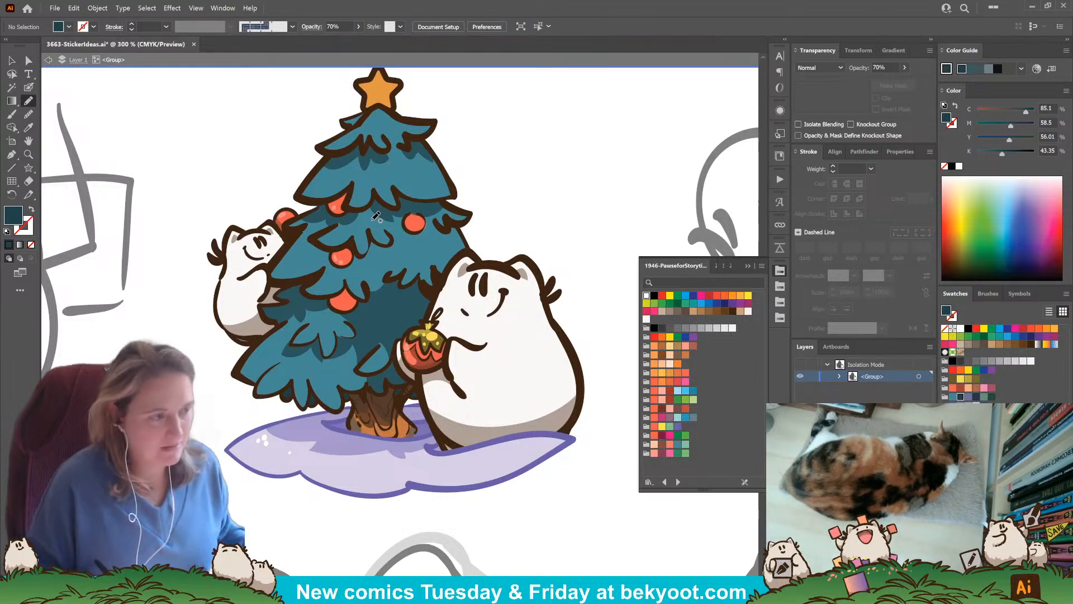
Mix a bright green in HSB with hue 104, saturation 58 and brightness 71, and save it as a swatch.
{"action": "left_click", "coordinate": [953, 397]}
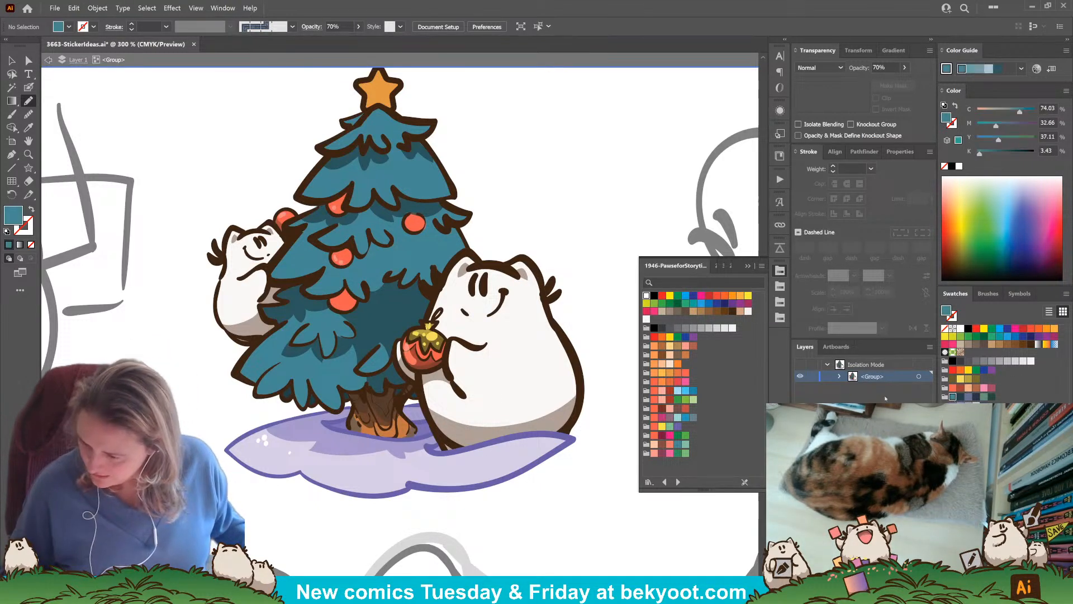
{"action": "left_click", "coordinate": [1066, 91]}
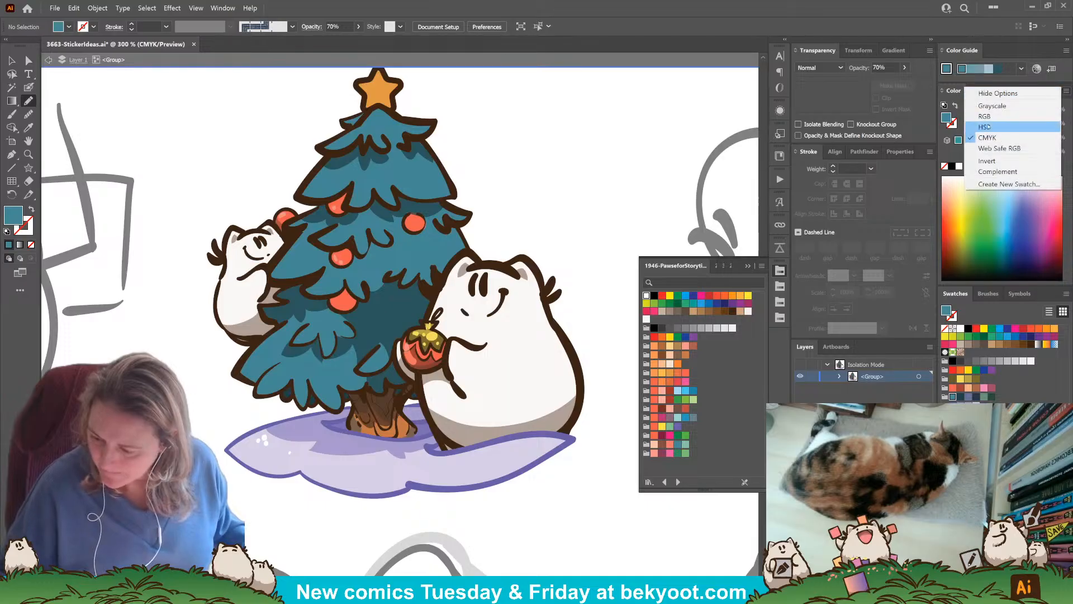
{"action": "left_click", "coordinate": [991, 125]}
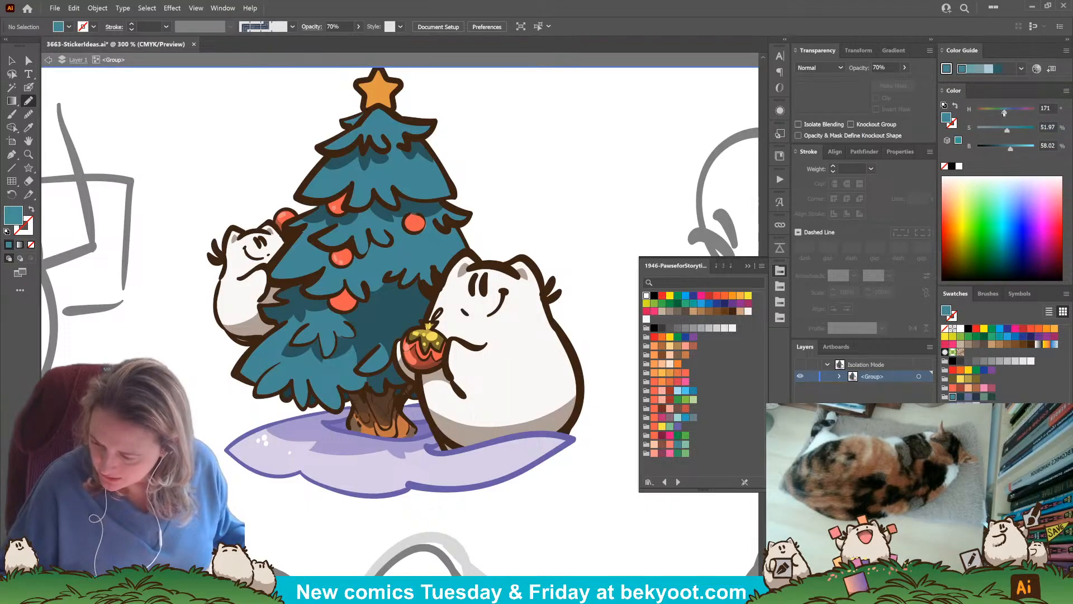
{"action": "left_click_drag", "start_coordinate": [1011, 148], "coordinate": [1018, 149]}
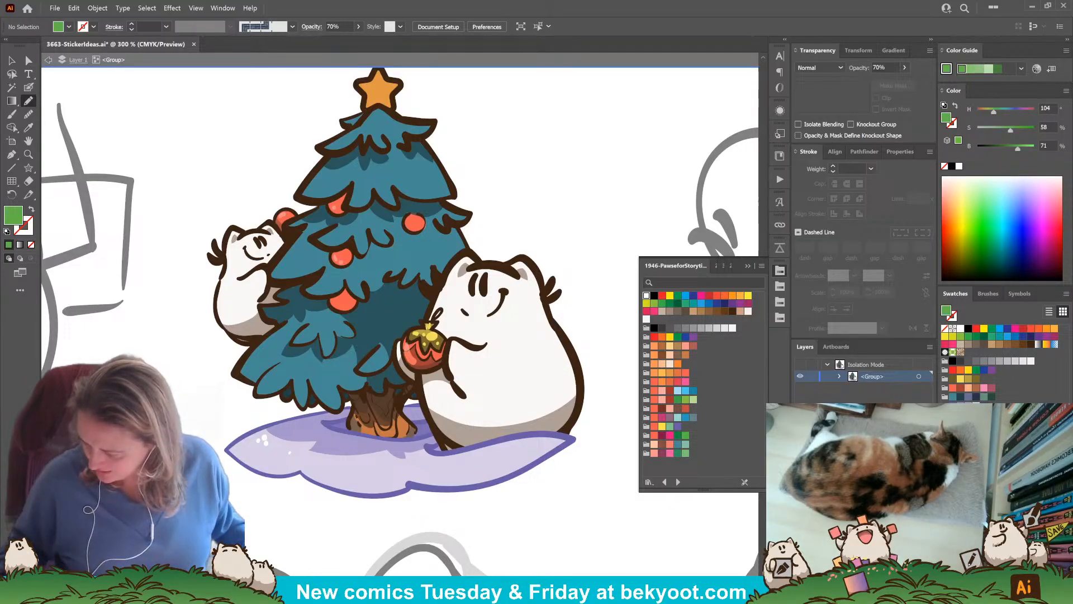
{"action": "left_click", "coordinate": [1049, 570]}
{"action": "left_click", "coordinate": [532, 379]}
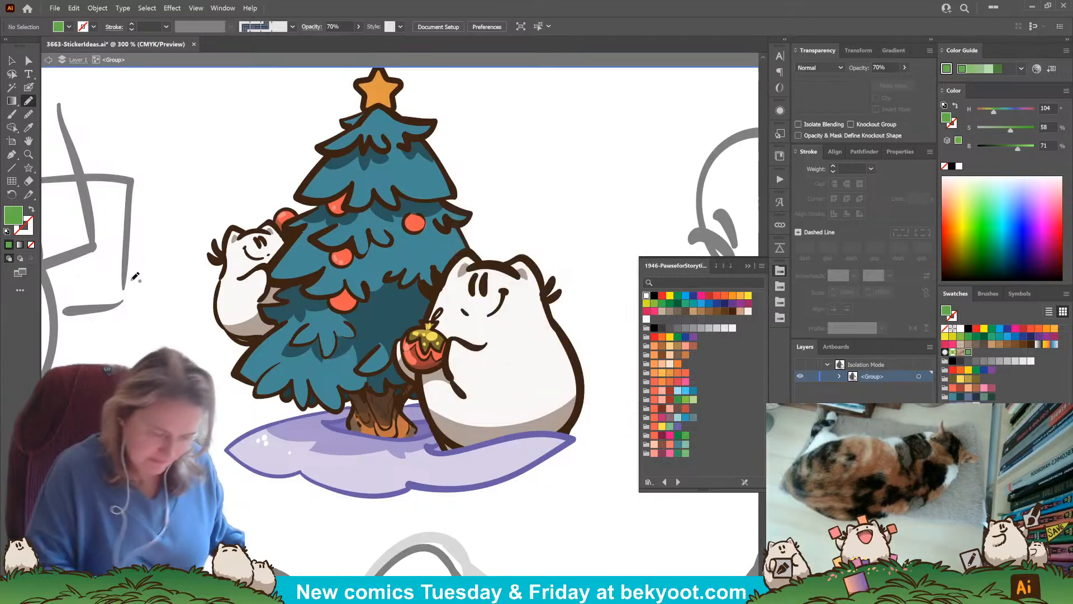
Paint small green highlight strokes with the Blob Brush tool across the branches of all the tree's tiers.
{"action": "left_click", "coordinate": [28, 87]}
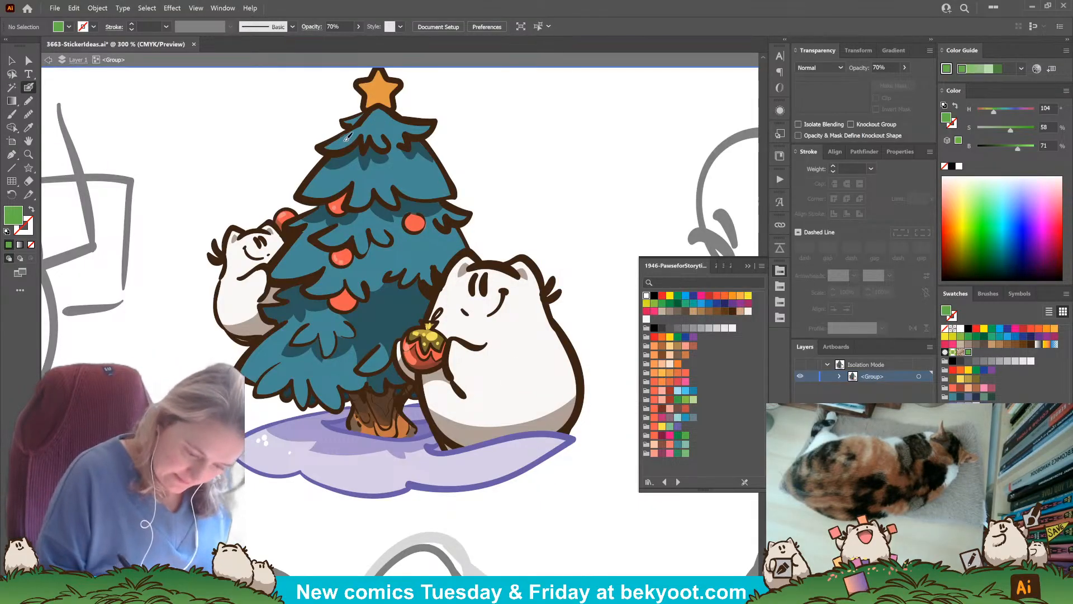
{"action": "left_click_drag", "start_coordinate": [342, 141], "coordinate": [350, 137]}
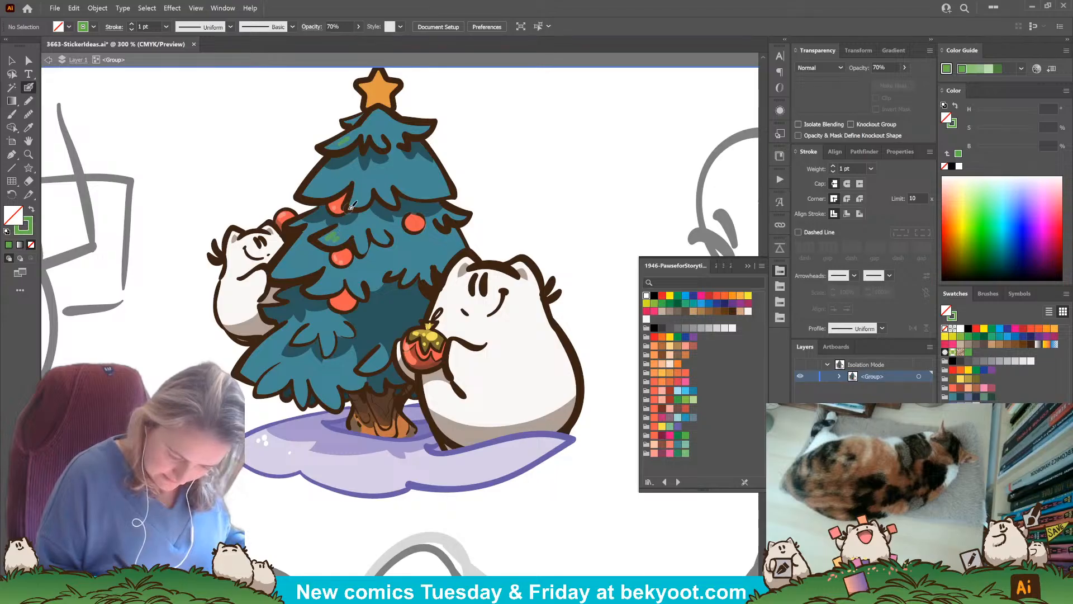
{"action": "left_click_drag", "start_coordinate": [423, 176], "coordinate": [422, 188]}
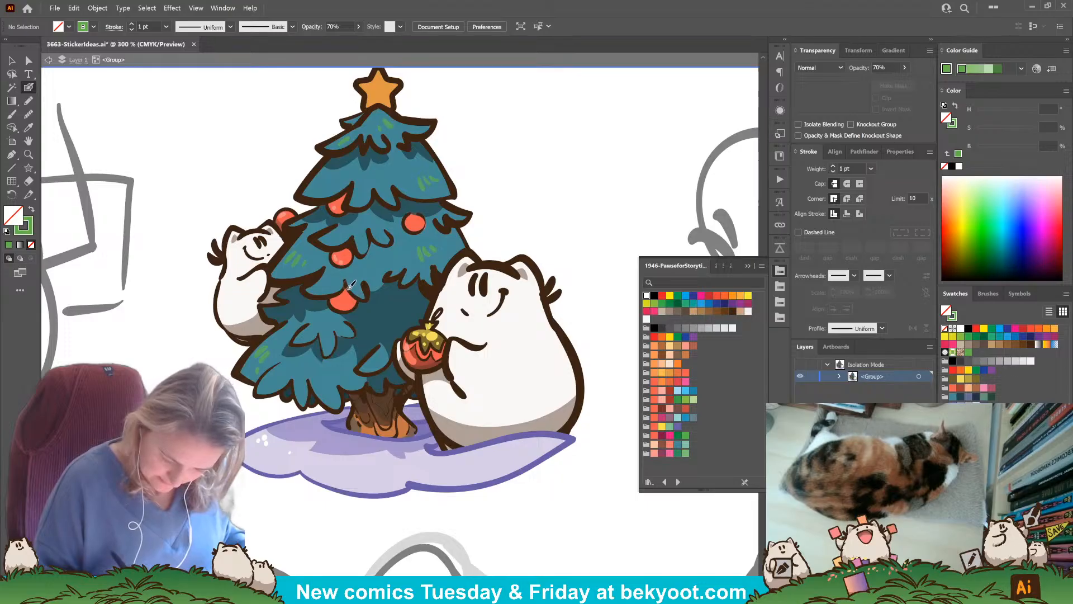
Inspect the paths of the right-hand bauble and the dark teal shadows around it with the Direct Selection tool.
{"action": "key", "text": "a"}
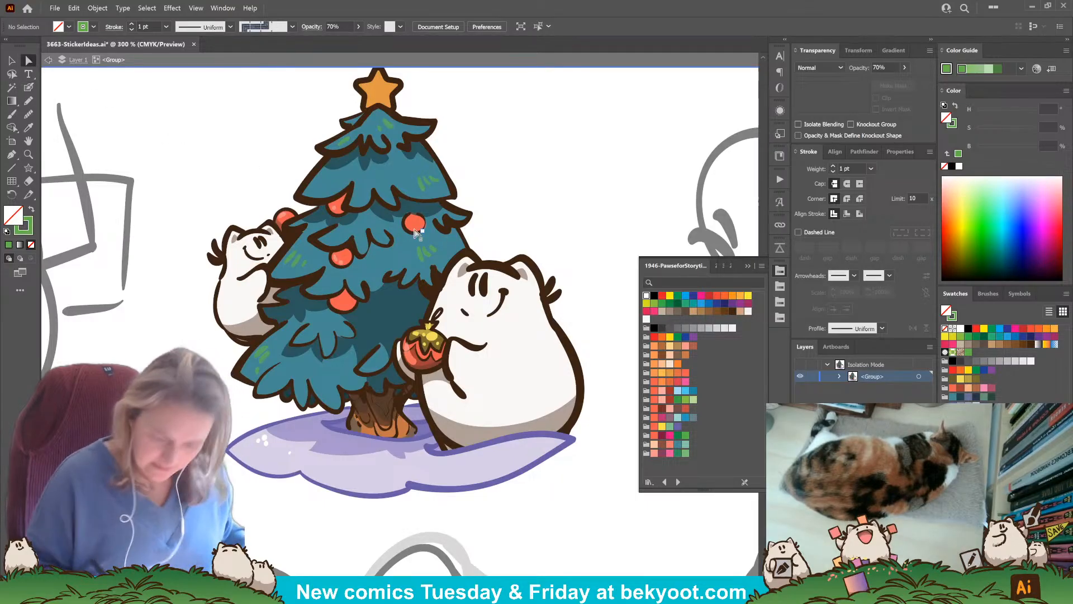
{"action": "left_click", "coordinate": [415, 226]}
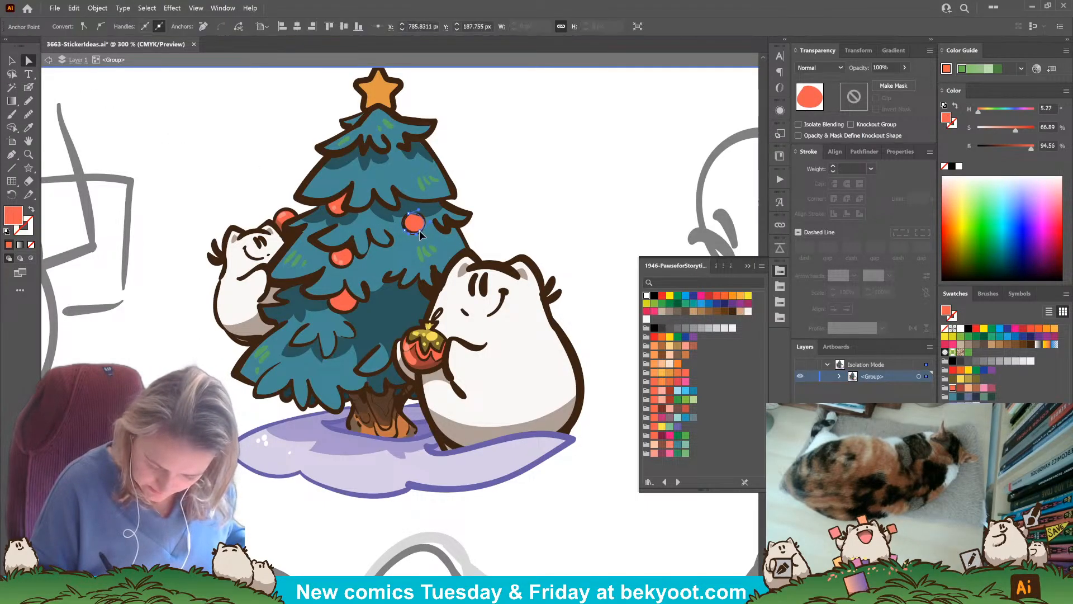
{"action": "left_click", "coordinate": [510, 156]}
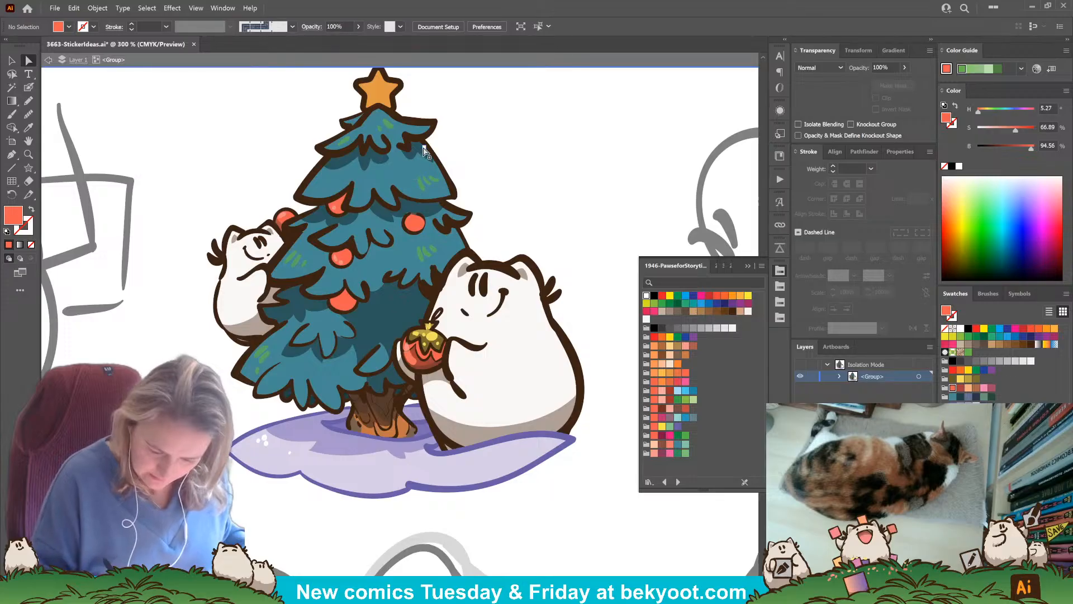
{"action": "left_click", "coordinate": [438, 157]}
{"action": "left_click", "coordinate": [486, 179]}
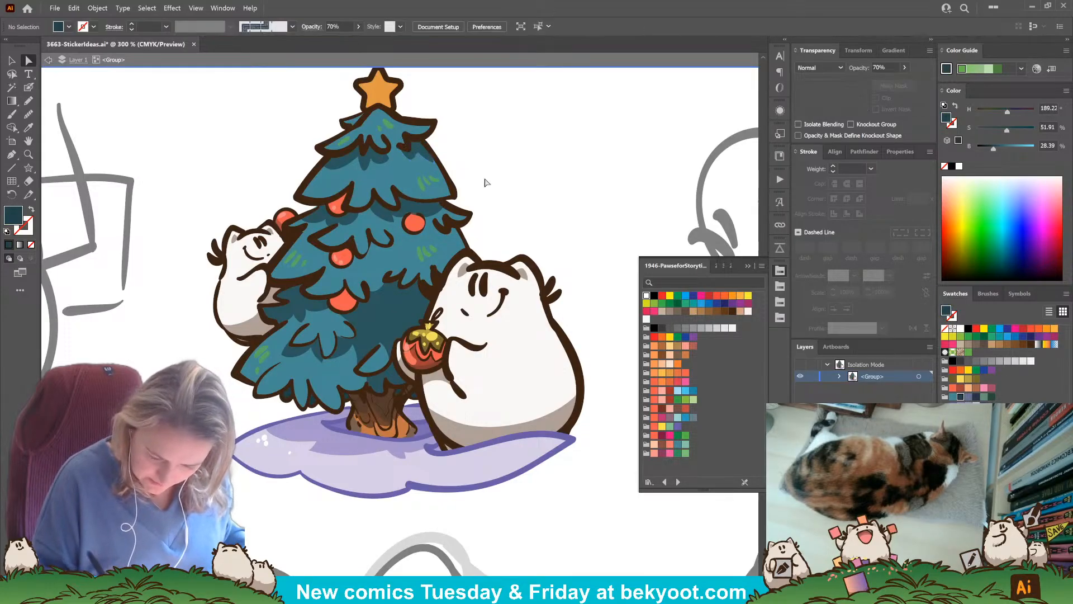
{"action": "left_click", "coordinate": [410, 219]}
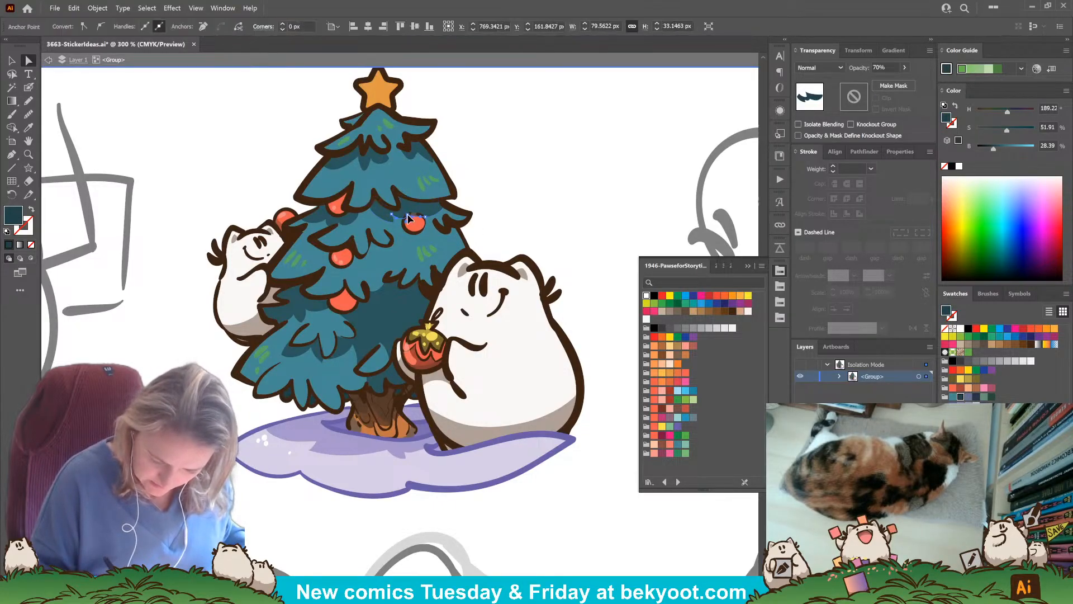
{"action": "left_click", "coordinate": [481, 178]}
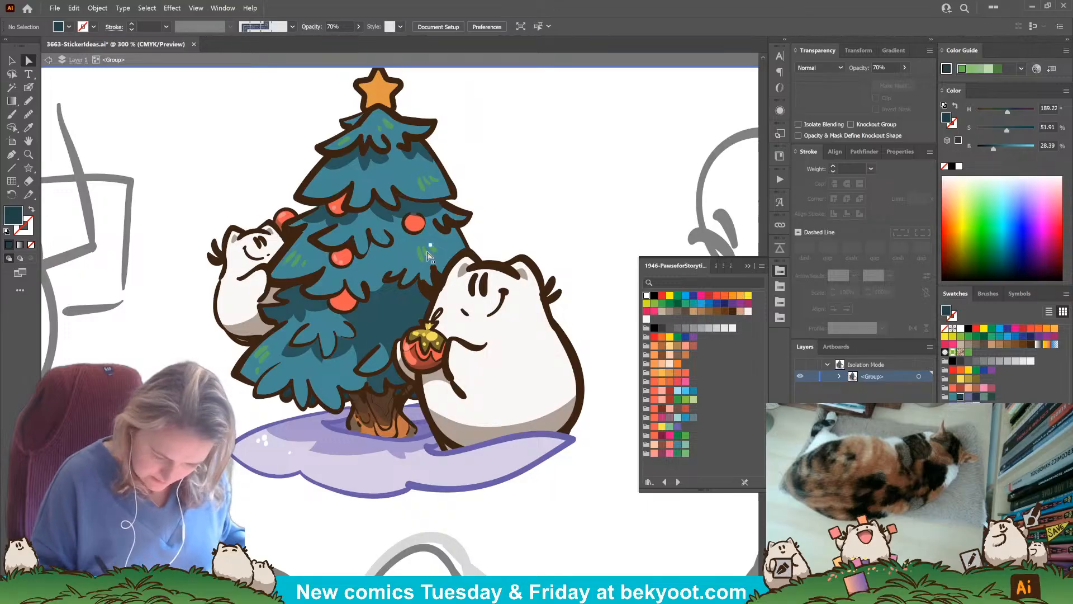
Adjust the anchor points of the large dark teal shadow behind the held ornament.
{"action": "left_click", "coordinate": [398, 307]}
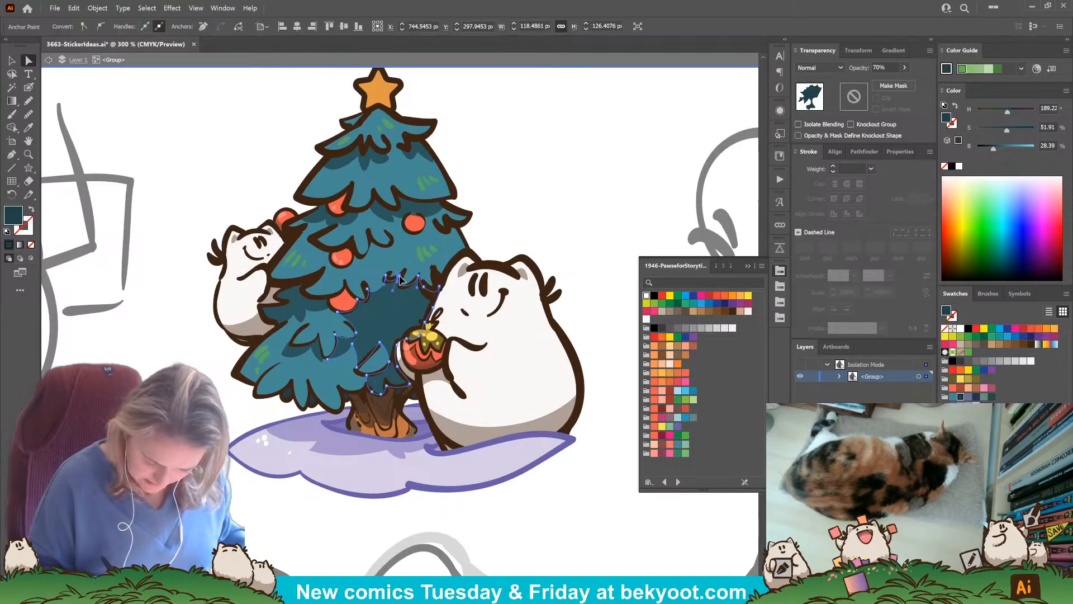
{"action": "left_click", "coordinate": [401, 290]}
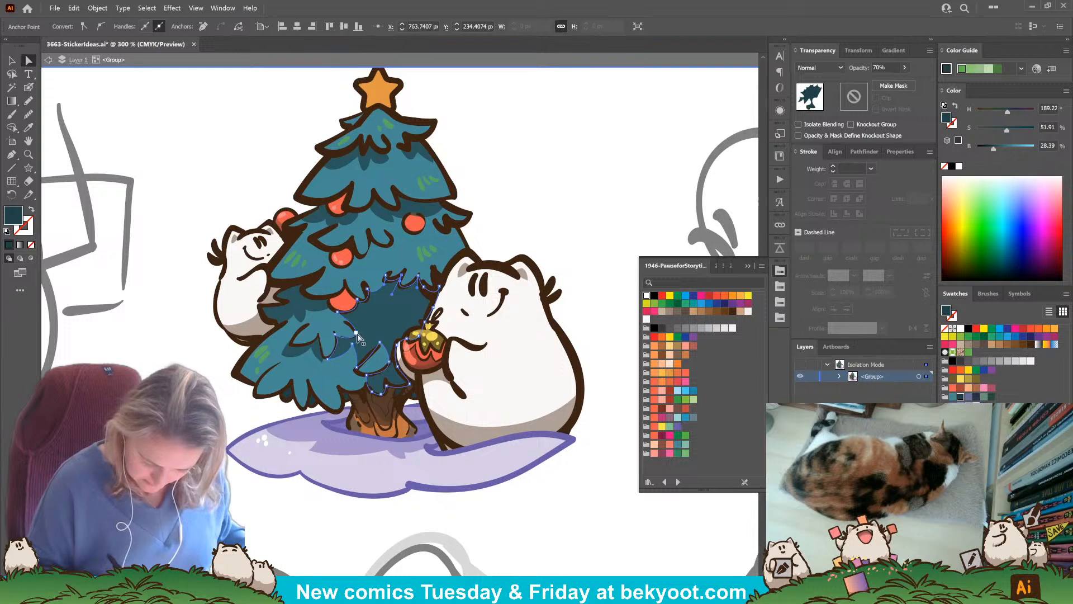
{"action": "left_click", "coordinate": [537, 232]}
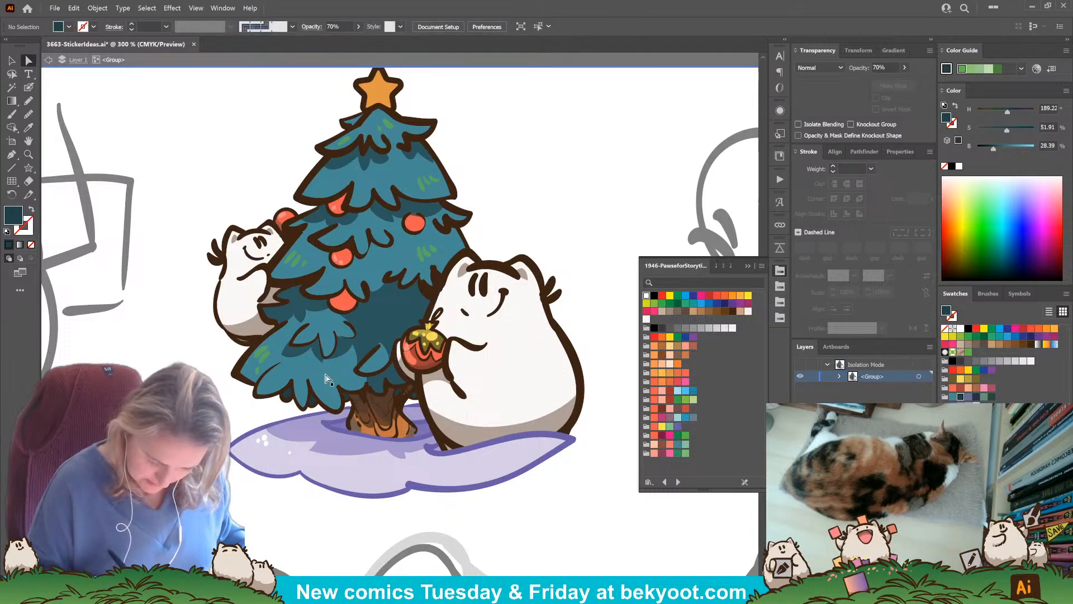
{"action": "left_click", "coordinate": [377, 331]}
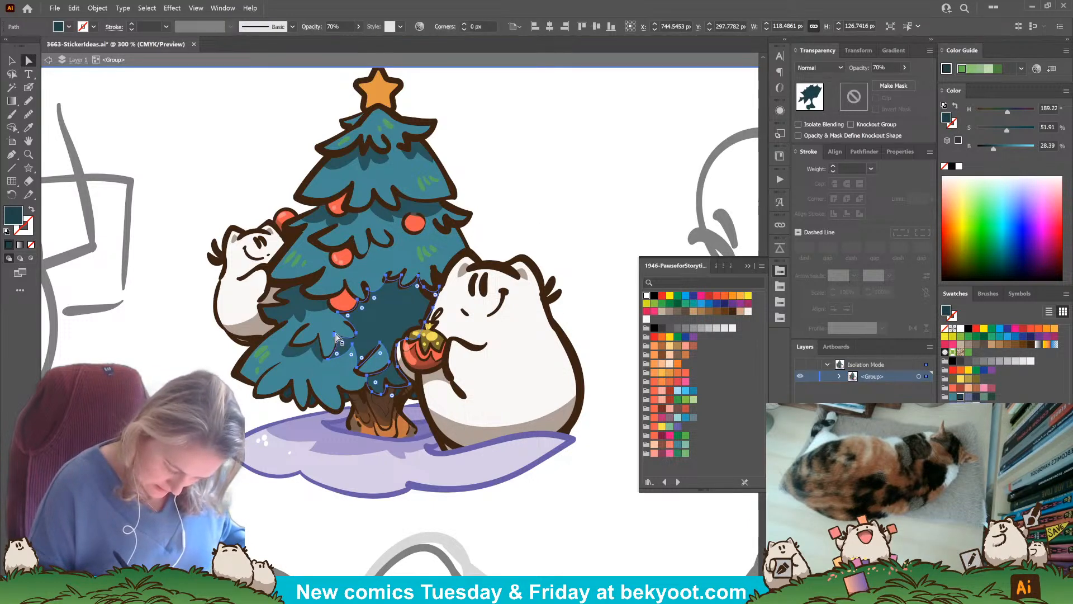
{"action": "left_click", "coordinate": [538, 217]}
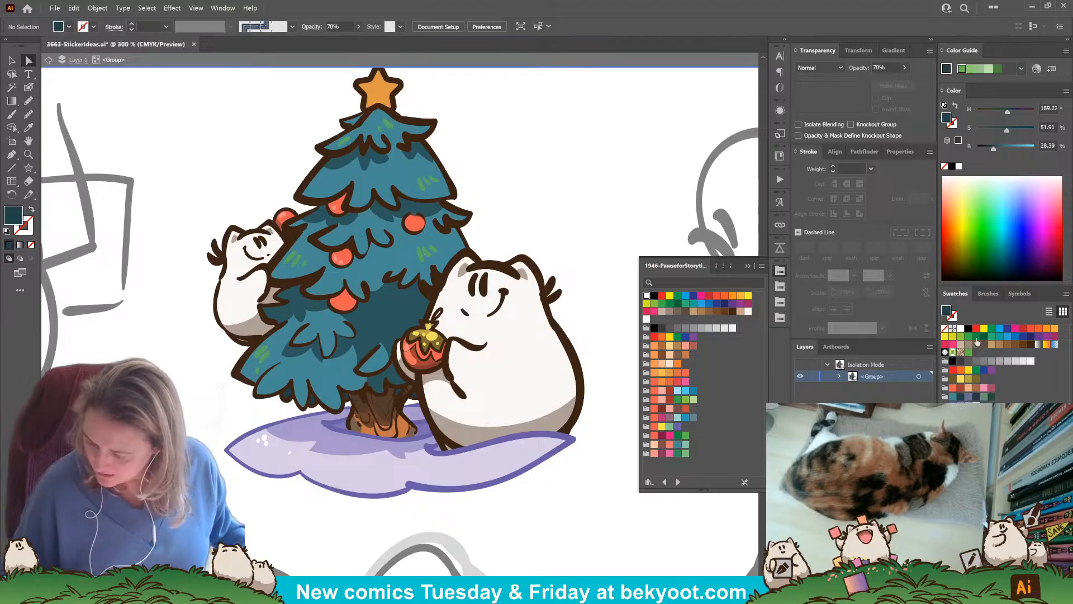
Prepare the Blob Brush tool with the saved green swatch at 100% opacity for more highlights.
{"action": "left_click", "coordinate": [968, 352]}
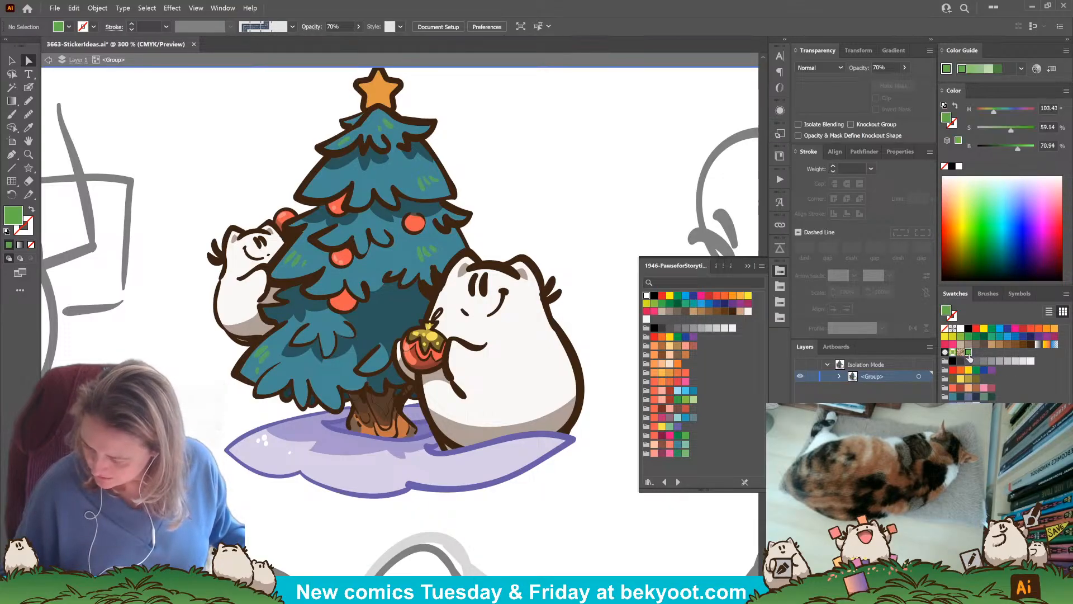
{"action": "left_click", "coordinate": [905, 67]}
{"action": "left_click_drag", "start_coordinate": [890, 82], "coordinate": [905, 81]}
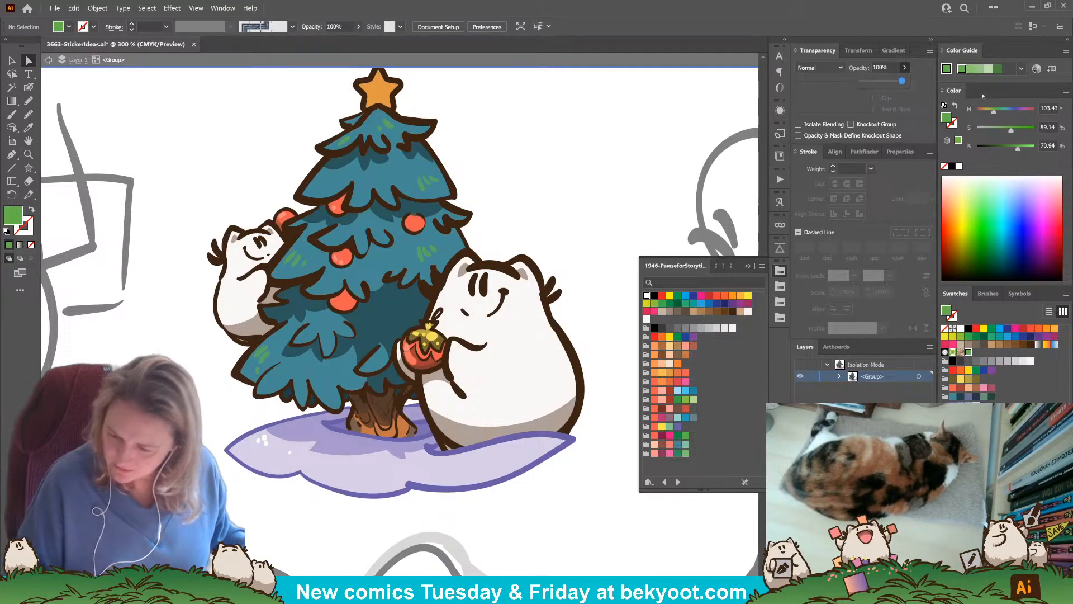
{"action": "left_click", "coordinate": [29, 87]}
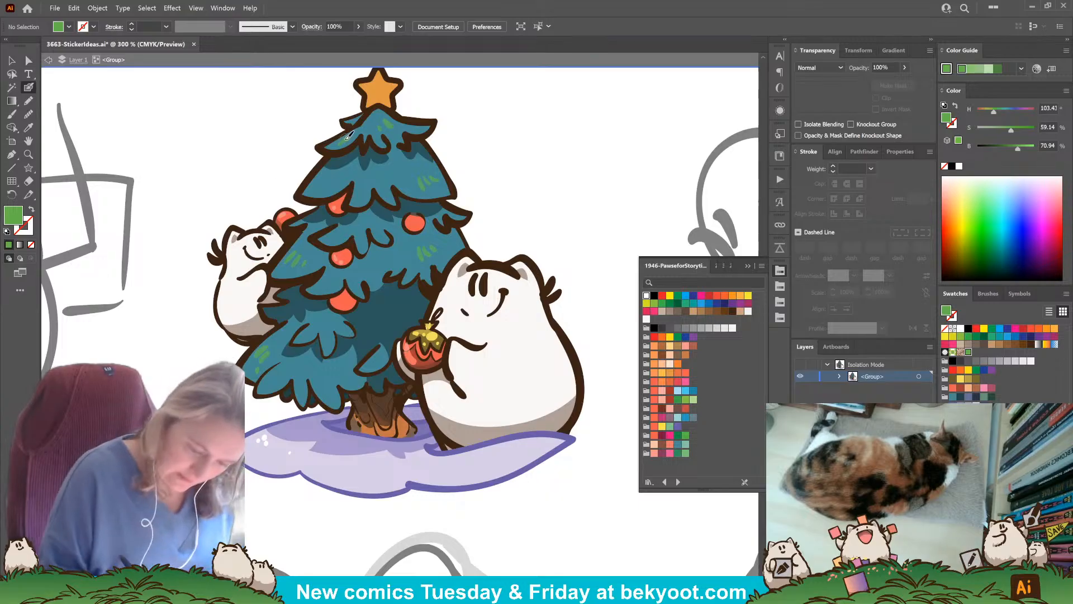
{"action": "key", "text": "shift+x"}
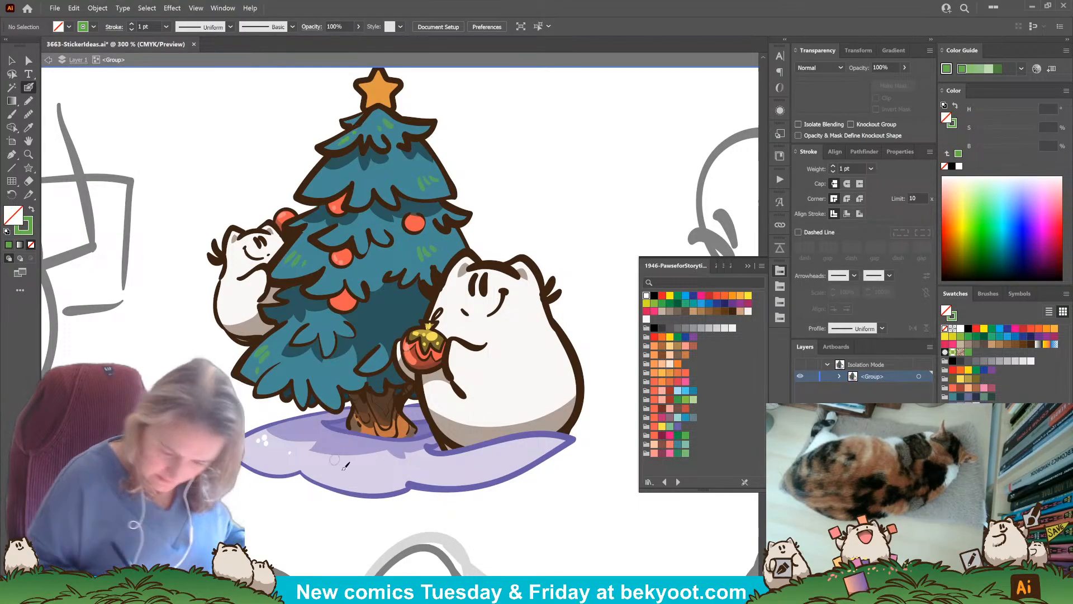
{"action": "key", "text": "shift+x"}
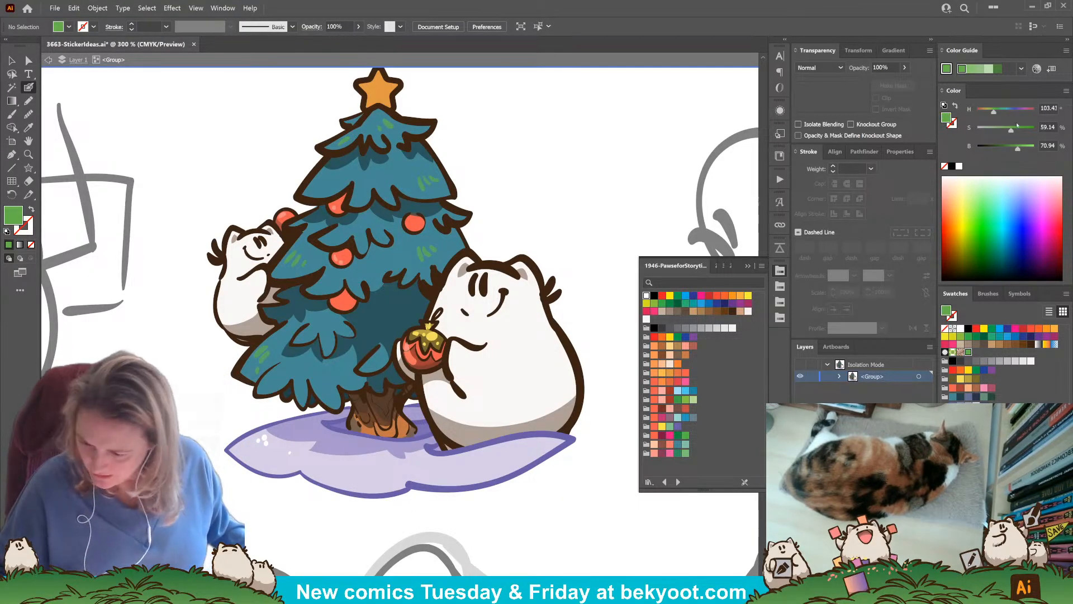
Mix a yellow-green with hue 68, saturation 74 and brightness 93, and save it as a process colour swatch.
{"action": "left_click_drag", "start_coordinate": [1018, 149], "coordinate": [987, 114]}
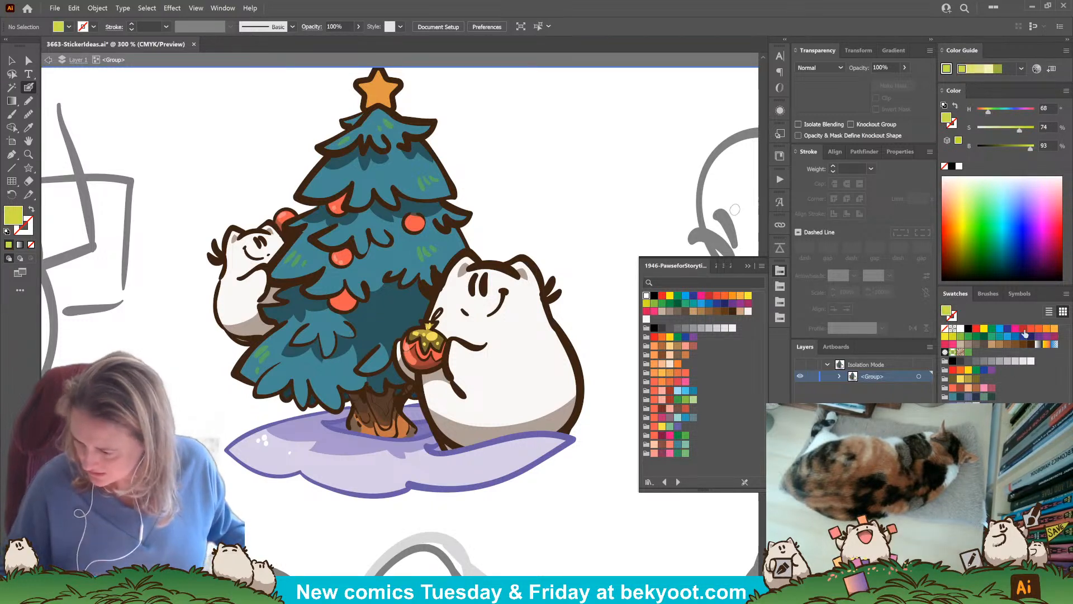
{"action": "left_click", "coordinate": [1048, 595]}
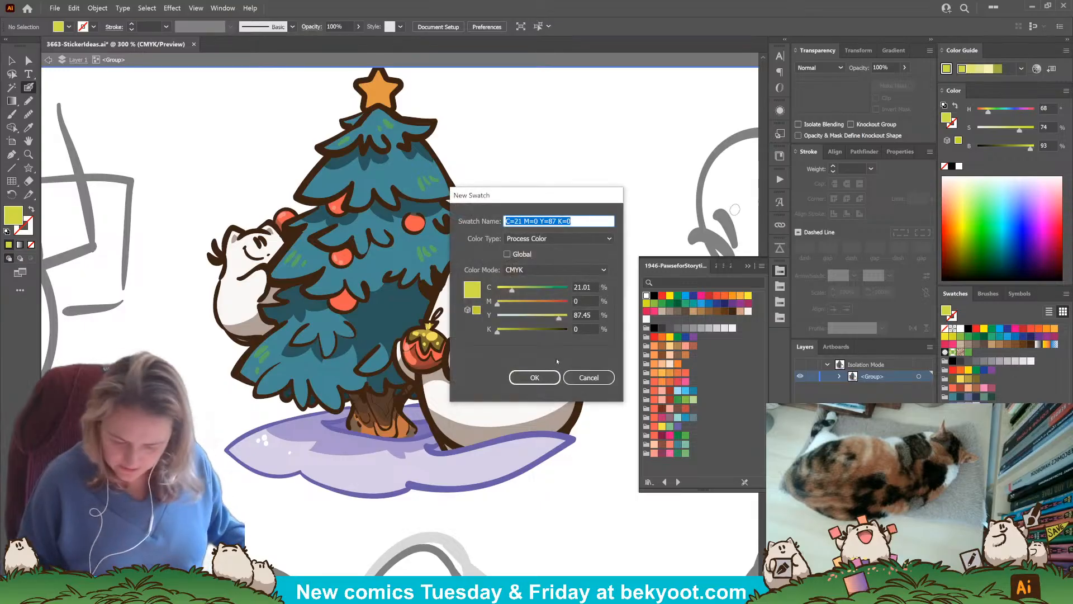
{"action": "left_click", "coordinate": [536, 377]}
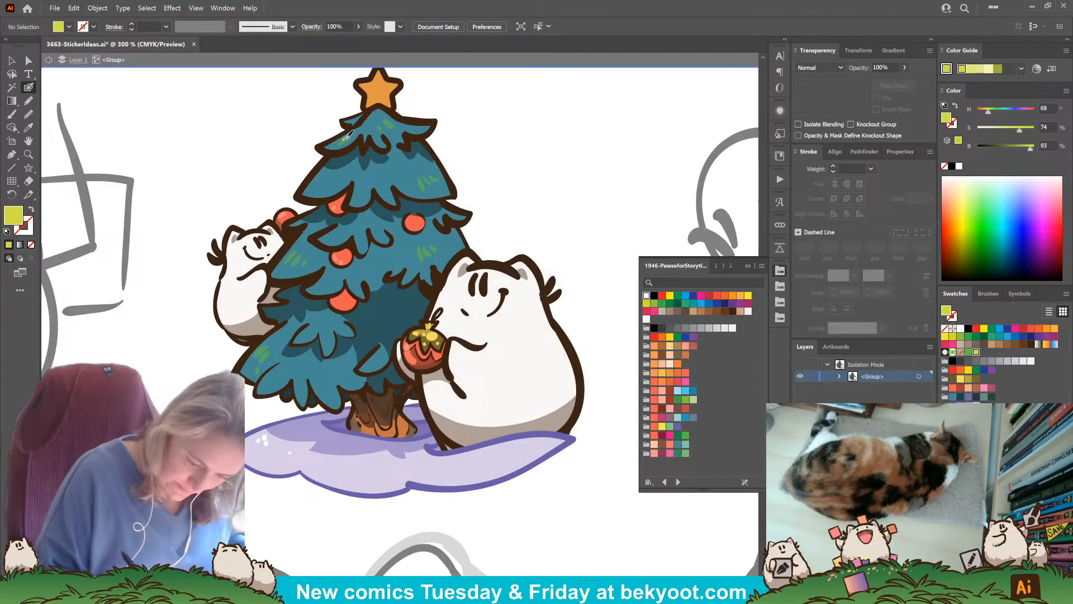
Paint yellow-green highlight dabs on the top tier of the tree's branches with the Blob Brush.
{"action": "key", "text": "shift+x"}
{"action": "left_click_drag", "start_coordinate": [343, 137], "coordinate": [342, 143]}
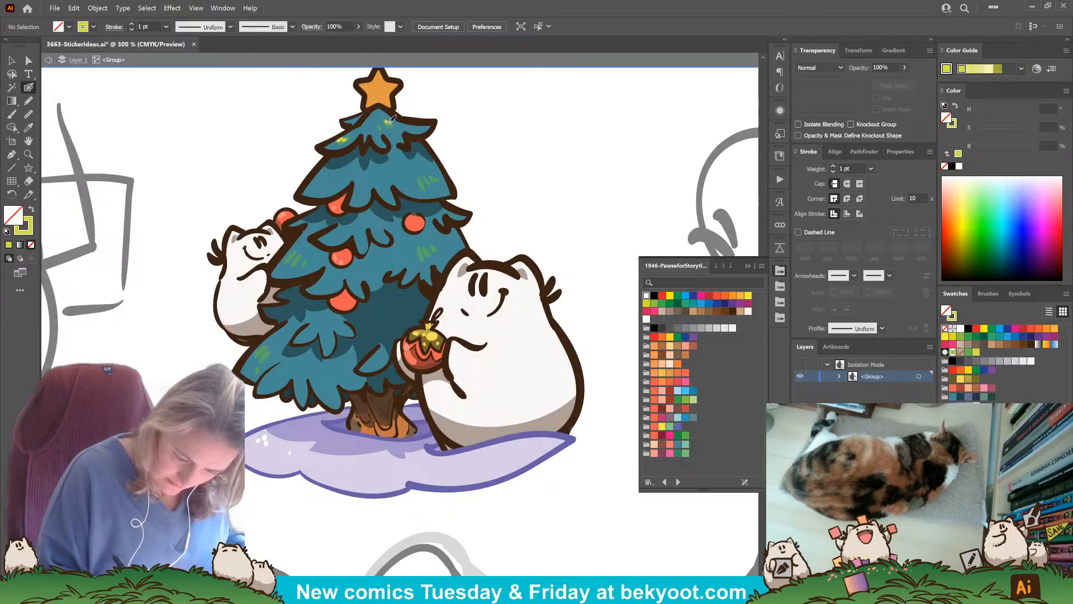
{"action": "left_click_drag", "start_coordinate": [392, 120], "coordinate": [388, 125]}
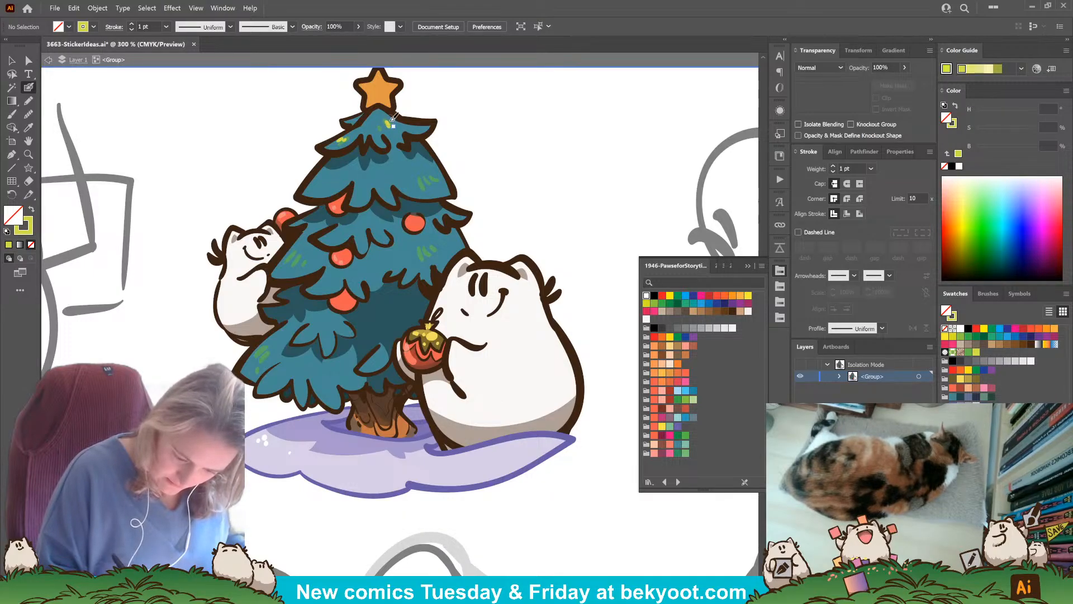
{"action": "left_click", "coordinate": [393, 126]}
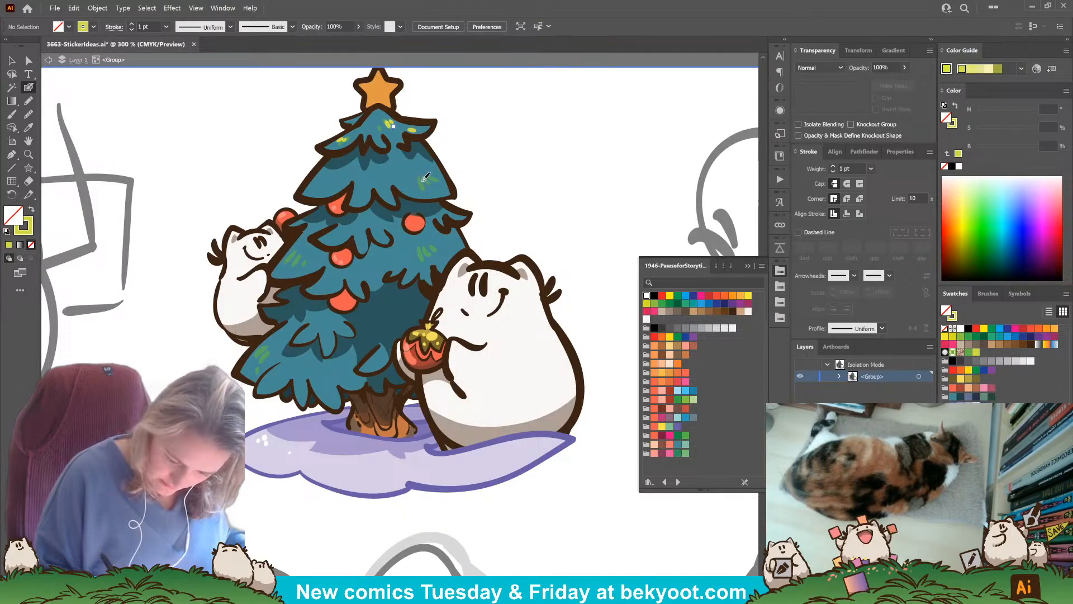
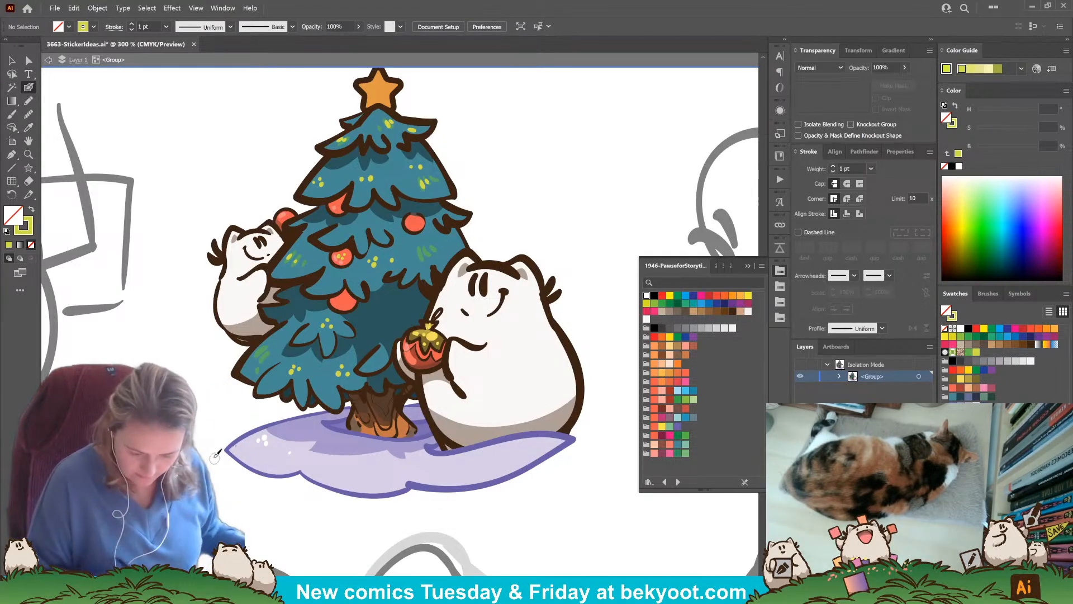
Draw a small leaf cluster in the tree's base teal on the dark shadow above the held ornament with the Pencil tool.
{"action": "left_click", "coordinate": [29, 101]}
{"action": "left_click", "coordinate": [339, 377], "text": "ctrl"}
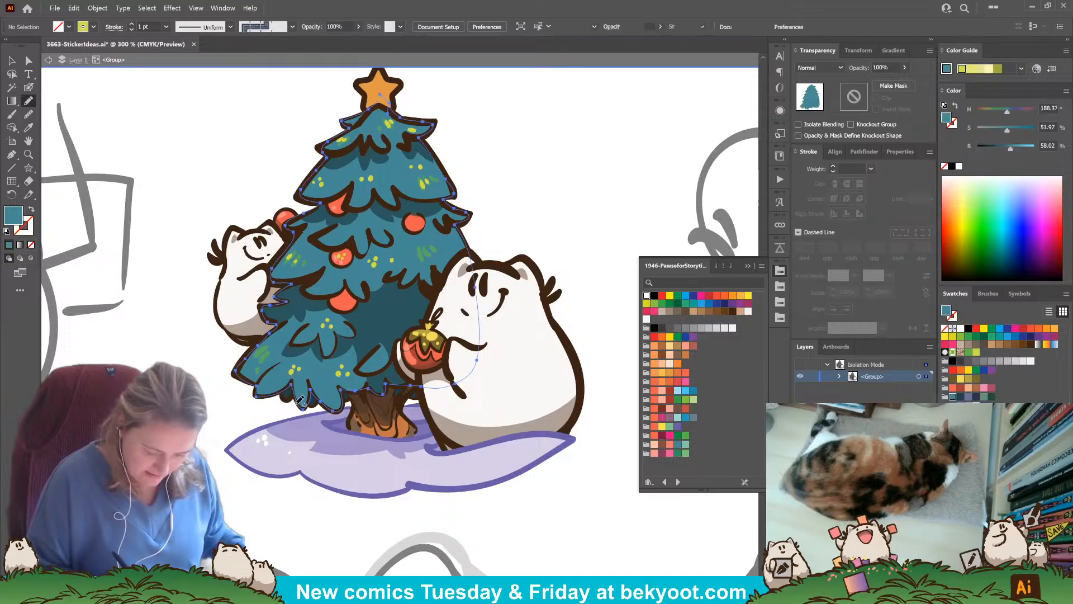
{"action": "key", "text": "ctrl+shift+a"}
{"action": "mouse_move", "coordinate": [376, 309]}
{"action": "left_mouse_down"}
{"action": "mouse_move", "coordinate": [389, 331]}
{"action": "mouse_move", "coordinate": [400, 312]}
{"action": "mouse_move", "coordinate": [407, 324]}
{"action": "mouse_move", "coordinate": [413, 316]}
{"action": "mouse_move", "coordinate": [406, 302]}
{"action": "mouse_move", "coordinate": [378, 310]}
{"action": "left_mouse_up"}
{"action": "key", "text": "ctrl+shift+a"}
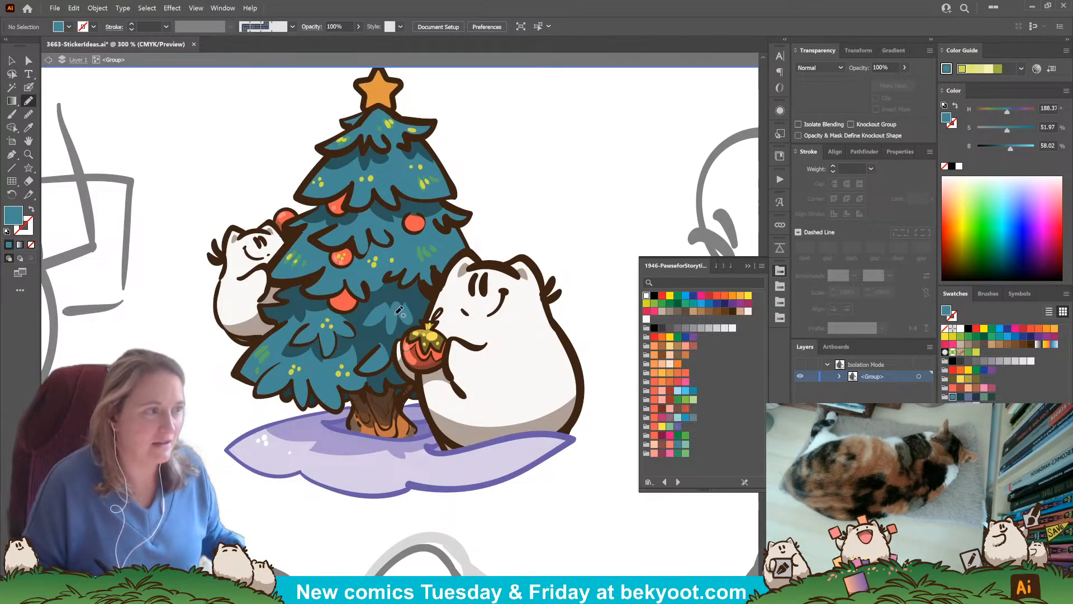
Pick up white from the snow specks and dot more white Blob Brush sparkles along the front of the purple snow mound.
{"action": "left_click", "coordinate": [29, 88]}
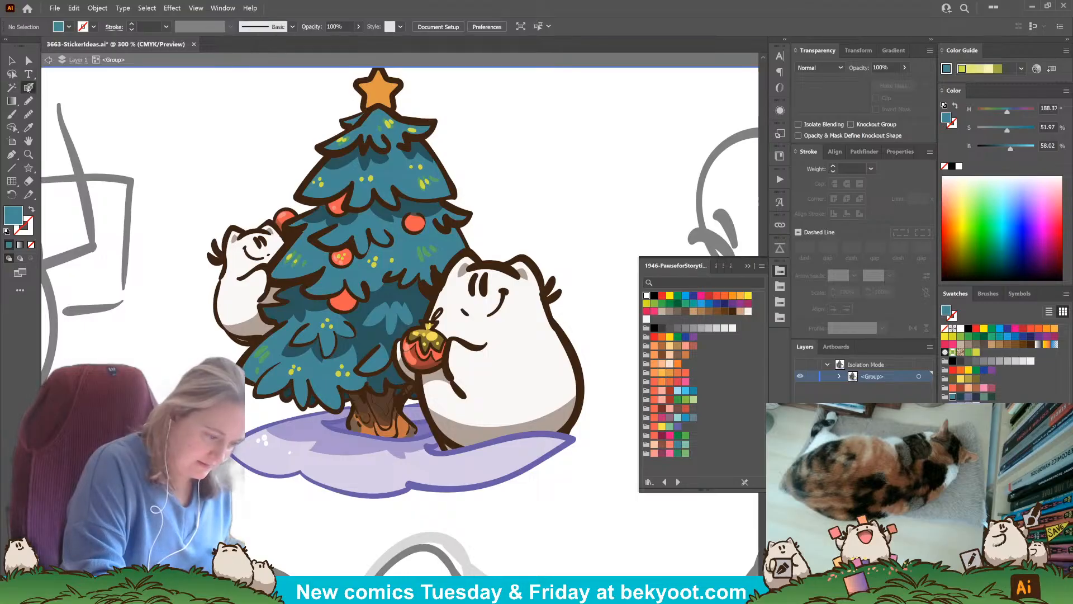
{"action": "left_click", "coordinate": [267, 443], "text": "ctrl"}
{"action": "key", "text": "ctrl+shift+a"}
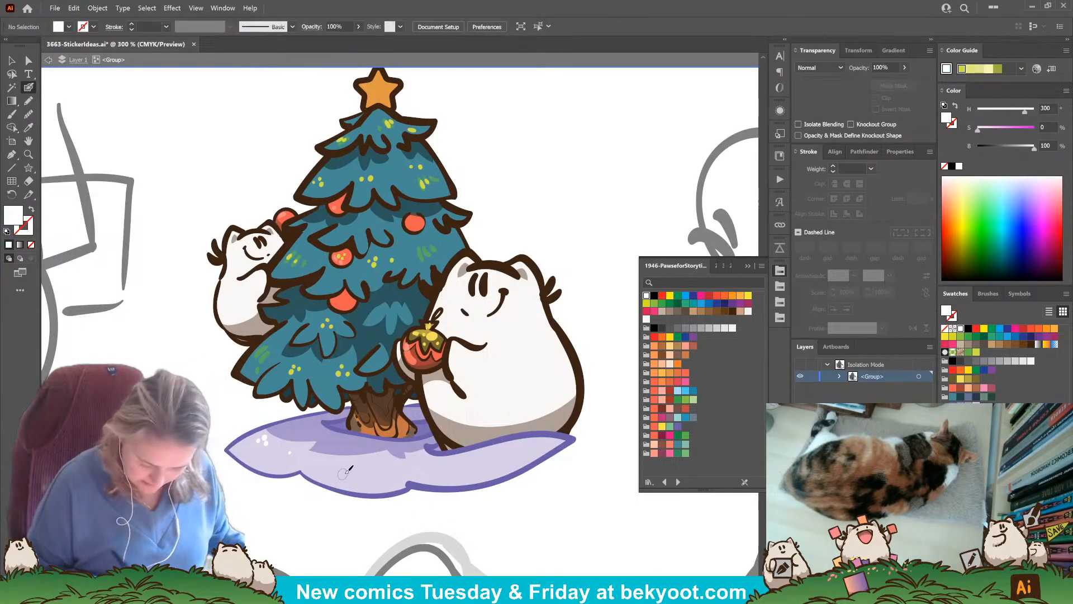
{"action": "left_click", "coordinate": [338, 468]}
{"action": "left_click", "coordinate": [347, 467]}
{"action": "left_click", "coordinate": [396, 469]}
{"action": "left_click", "coordinate": [403, 468]}
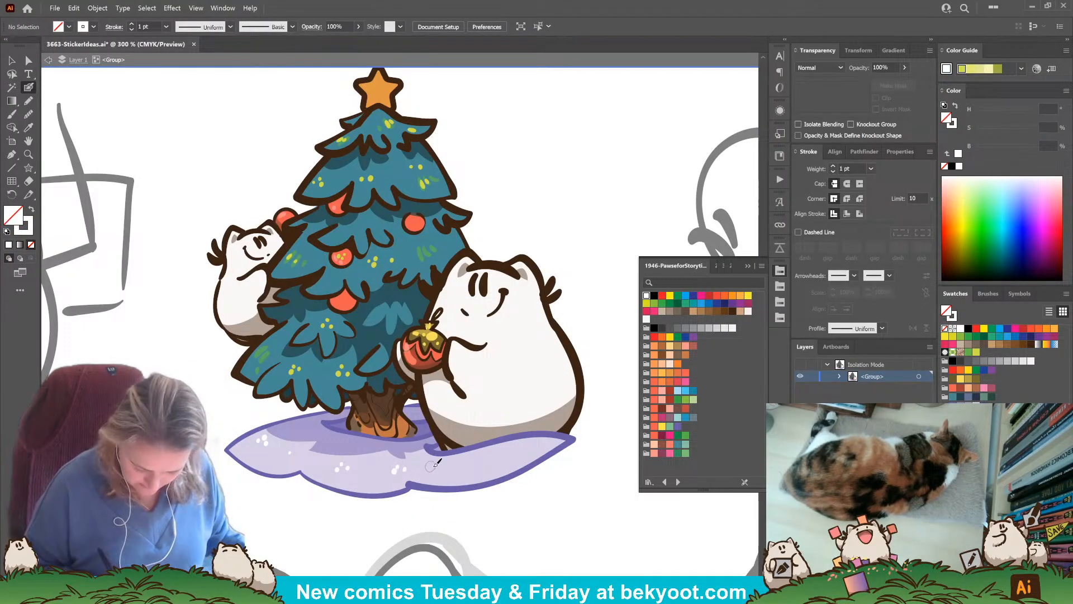
{"action": "left_click", "coordinate": [445, 465]}
{"action": "left_click", "coordinate": [475, 461]}
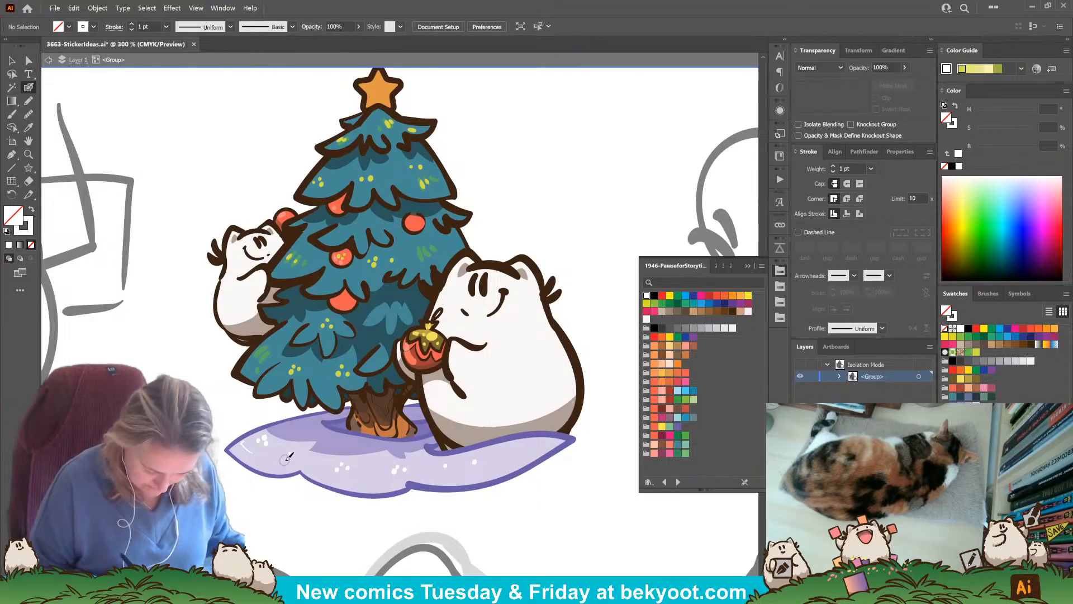
{"action": "left_click_drag", "start_coordinate": [285, 460], "coordinate": [324, 462]}
{"action": "key", "text": "ctrl+z"}
{"action": "key", "text": "ctrl+z"}
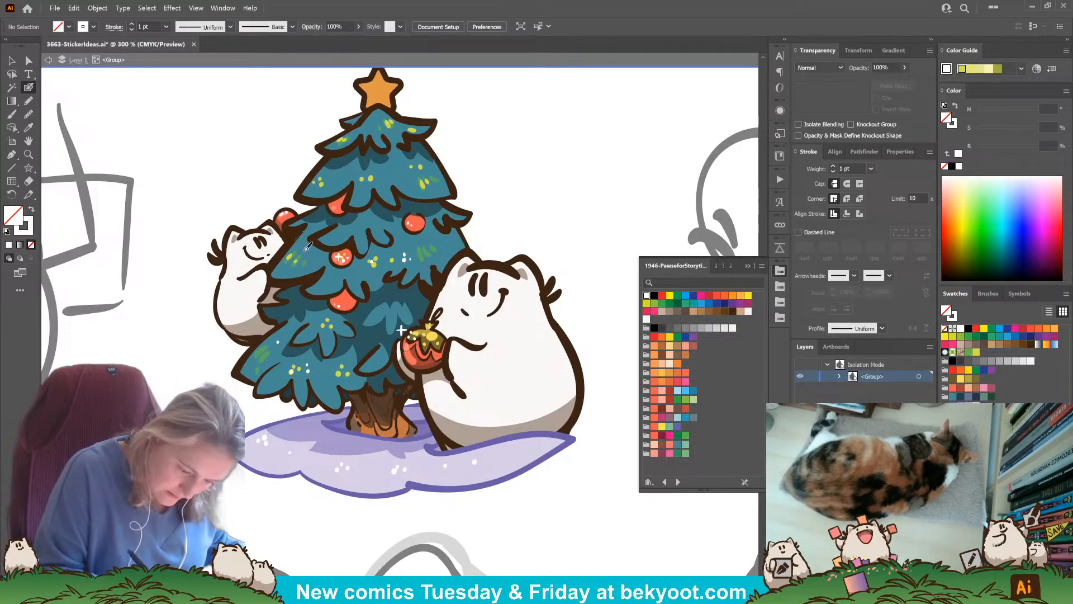
Draw a shadow over the lower half of the star with the Pencil tool, using the dark olive swatch as fill and no stroke.
{"action": "left_click_drag", "start_coordinate": [439, 329], "coordinate": [412, 395]}
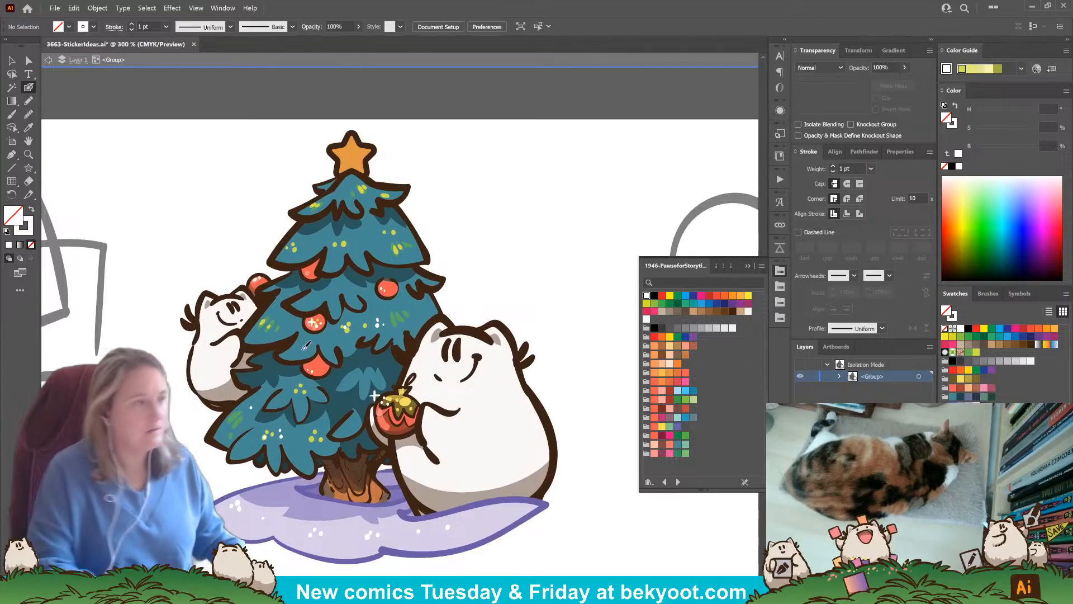
{"action": "left_click", "coordinate": [28, 101]}
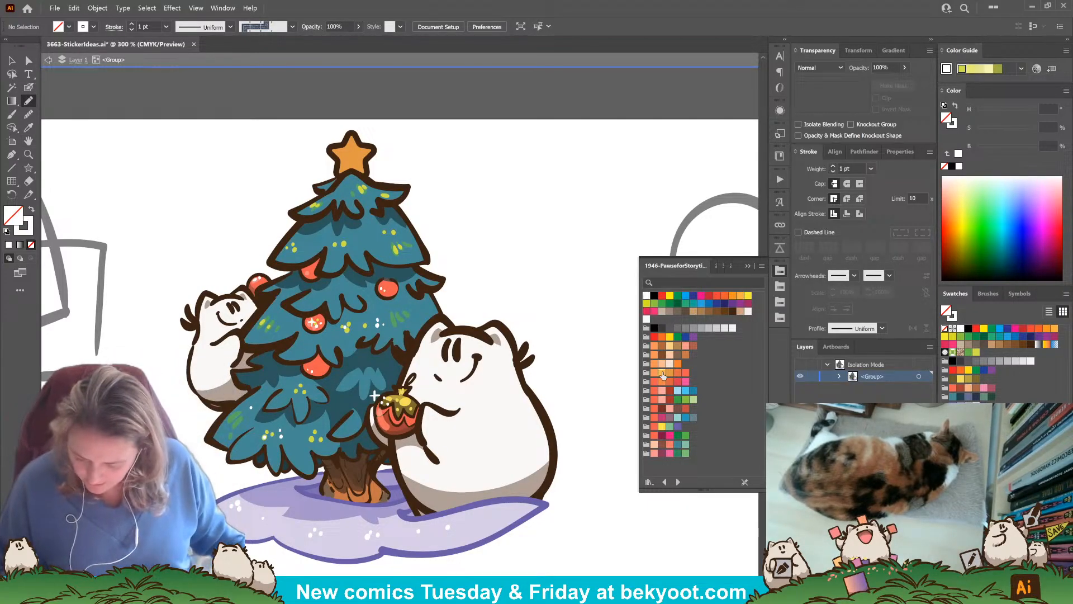
{"action": "left_click", "coordinate": [661, 372]}
{"action": "left_click", "coordinate": [969, 379]}
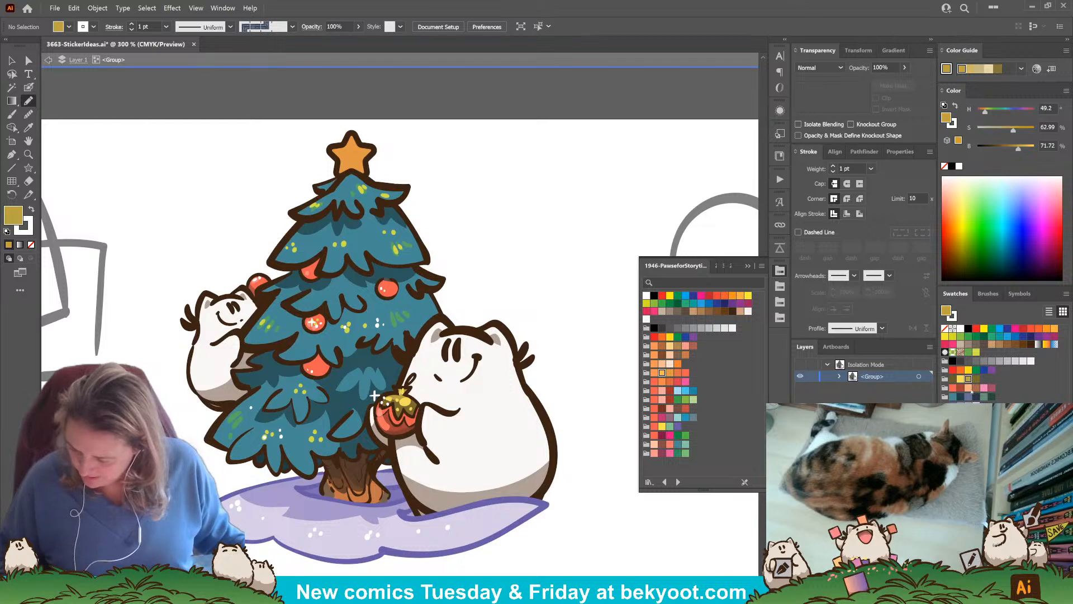
{"action": "left_click", "coordinate": [28, 229]}
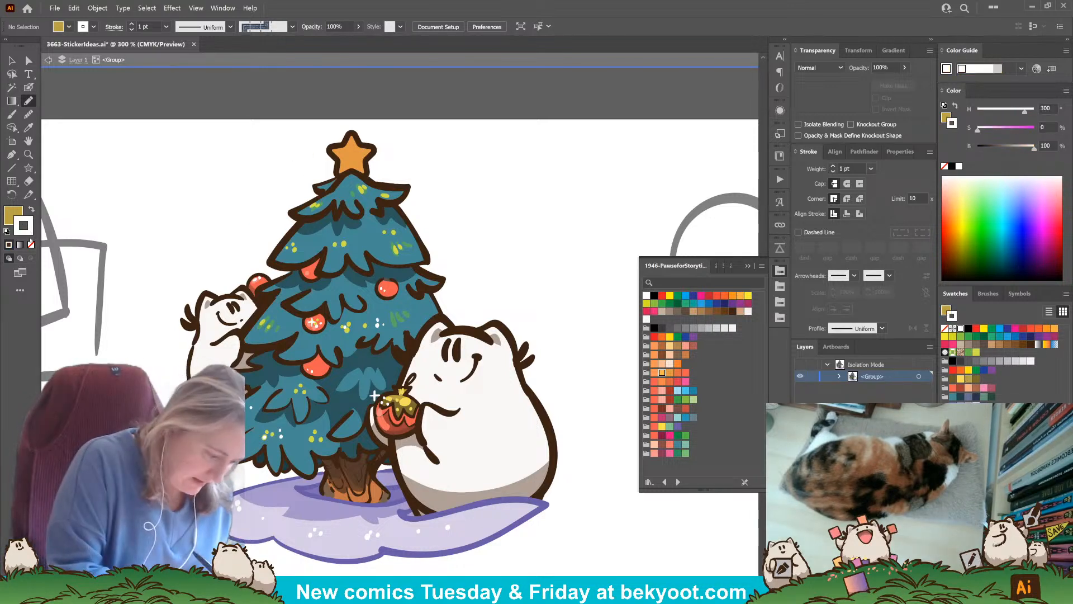
{"action": "left_click", "coordinate": [31, 245]}
{"action": "left_click", "coordinate": [13, 215]}
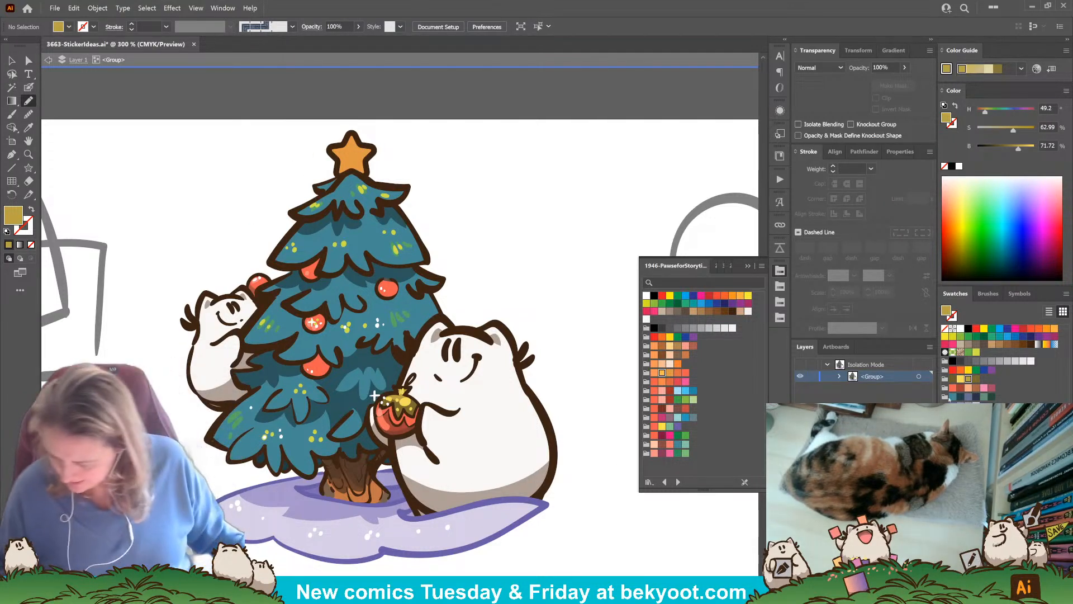
{"action": "left_click", "coordinate": [952, 379]}
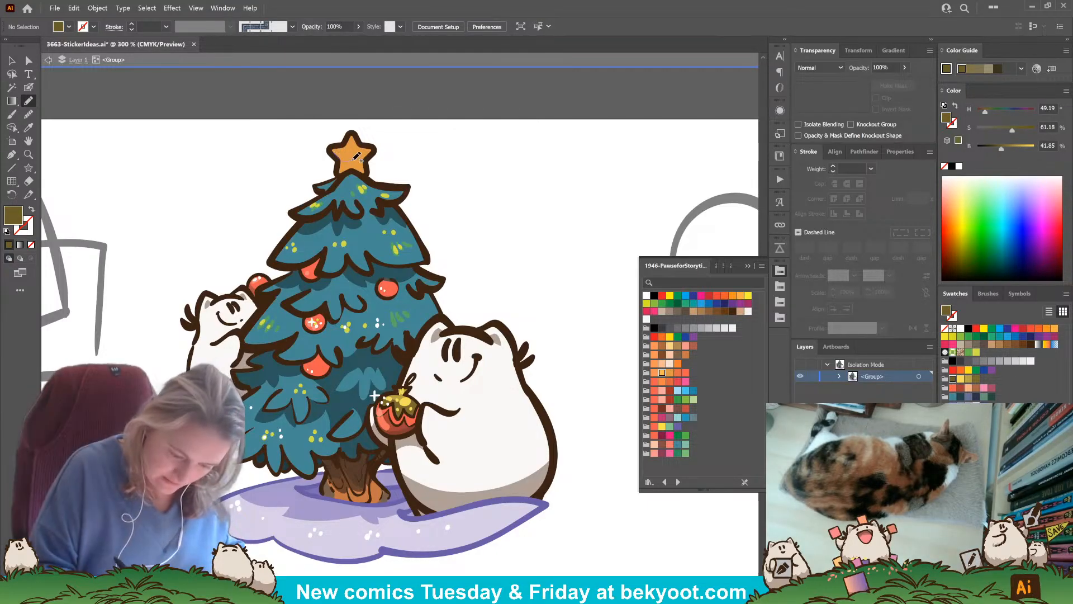
{"action": "mouse_move", "coordinate": [373, 153]}
{"action": "left_mouse_down"}
{"action": "mouse_move", "coordinate": [362, 172]}
{"action": "mouse_move", "coordinate": [338, 176]}
{"action": "mouse_move", "coordinate": [345, 137]}
{"action": "left_mouse_up"}
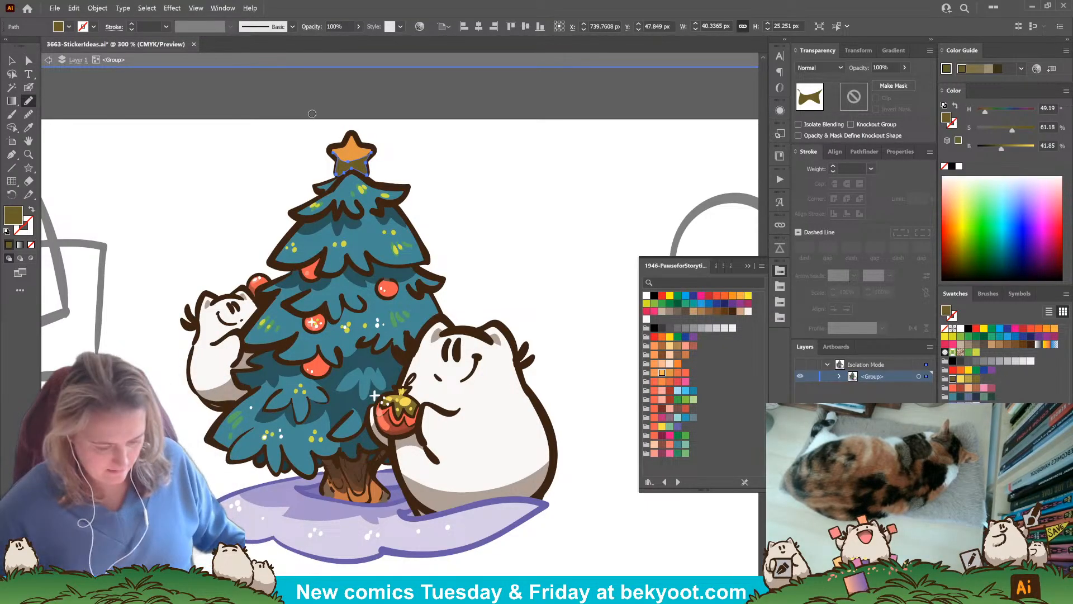
Adjust the upper edge and lower middle anchor points of the star's olive shadow with the Direct Selection tool.
{"action": "scroll", "coordinate": [337, 133], "scroll_direction": "up", "scroll_amount": 2}
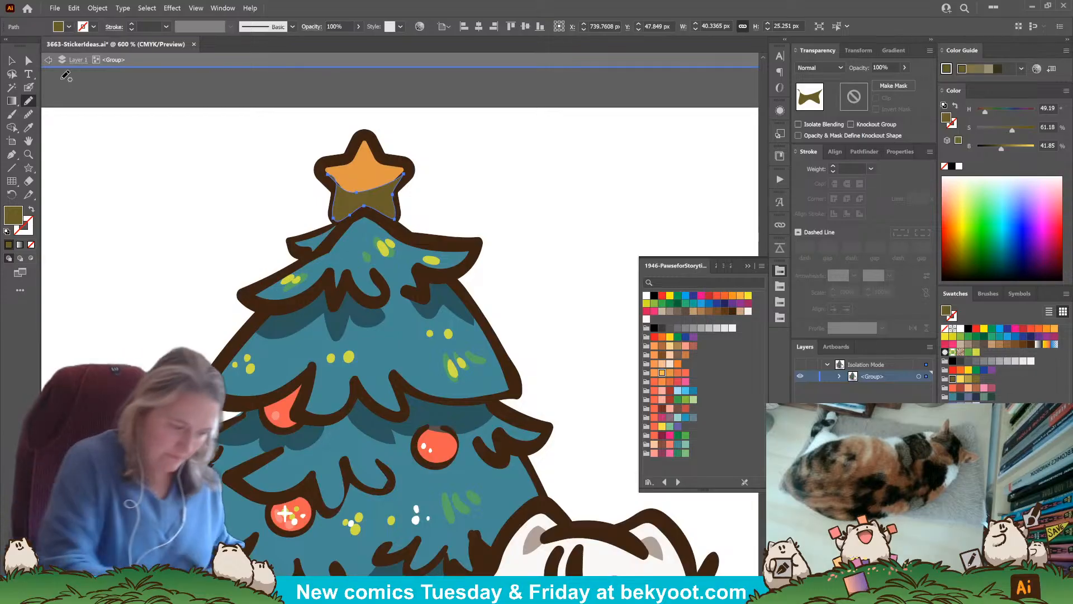
{"action": "left_click", "coordinate": [29, 60]}
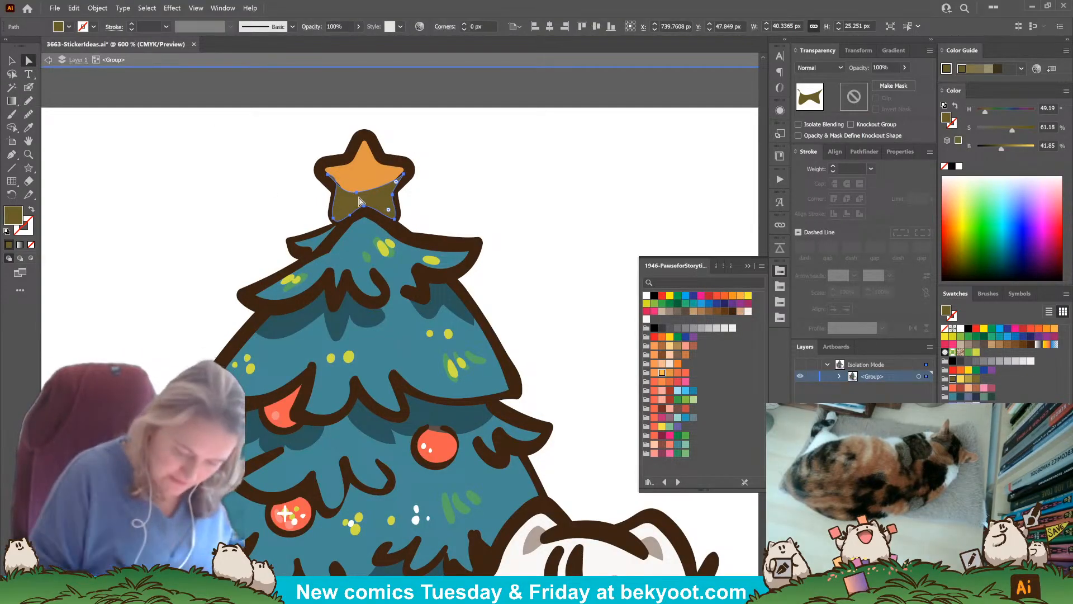
{"action": "left_click", "coordinate": [340, 184]}
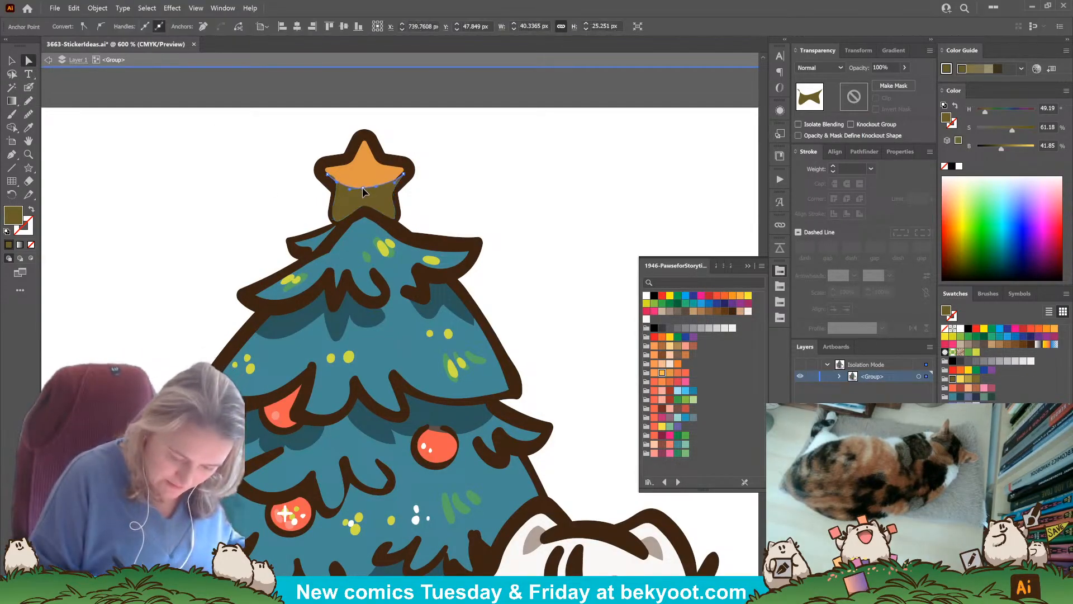
{"action": "left_click", "coordinate": [328, 174]}
{"action": "left_click_drag", "start_coordinate": [344, 178], "coordinate": [402, 172]}
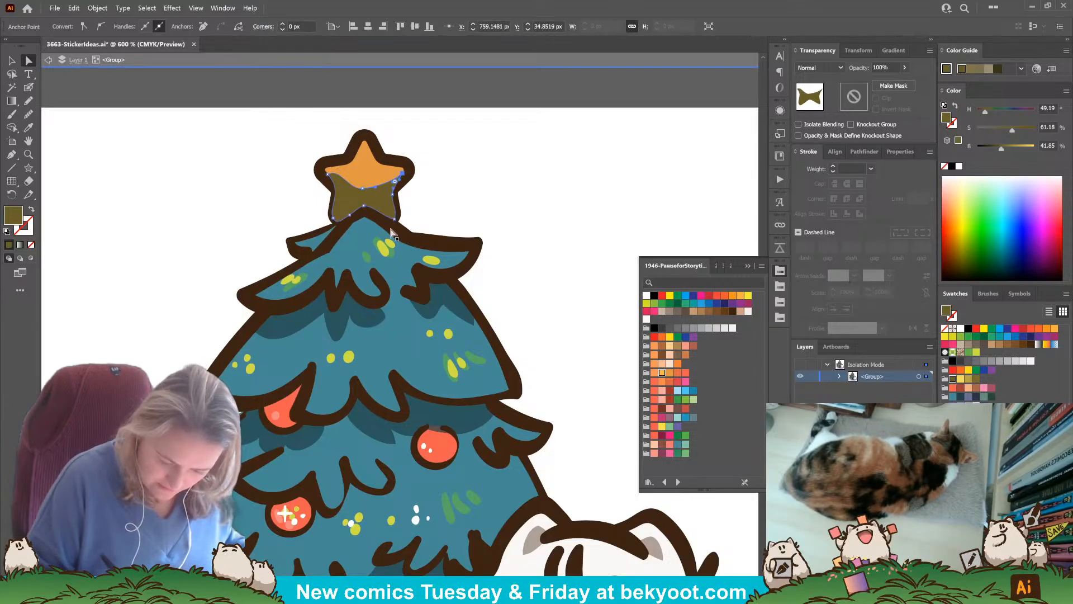
{"action": "left_click", "coordinate": [365, 208]}
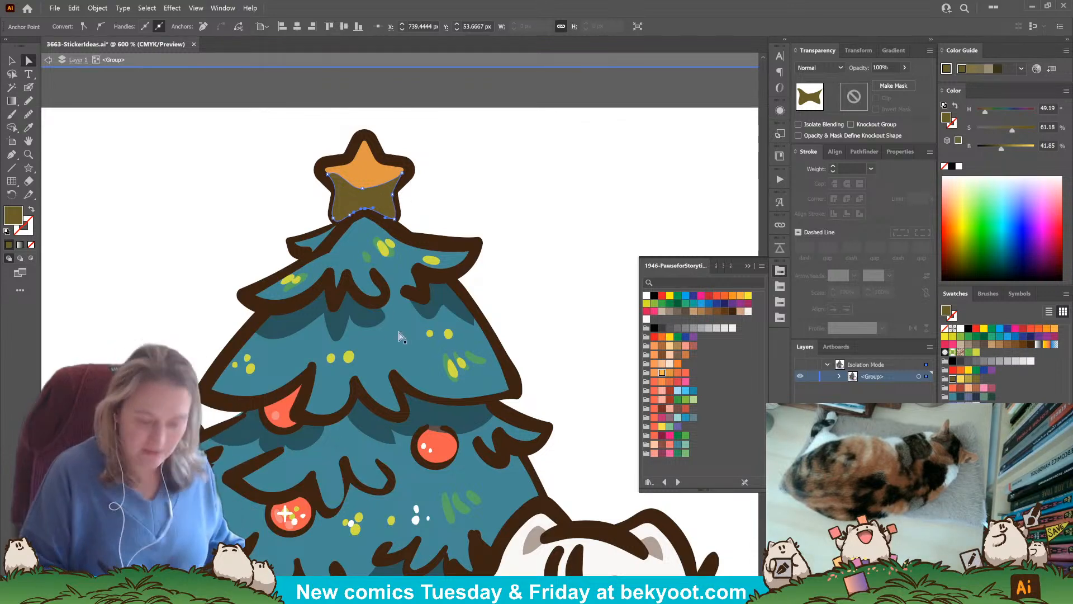
{"action": "left_click", "coordinate": [175, 327]}
Reselect the star's olive shadow and nudge its upper-left anchor point slightly inside the star outline.
{"action": "key", "text": "shift+b"}
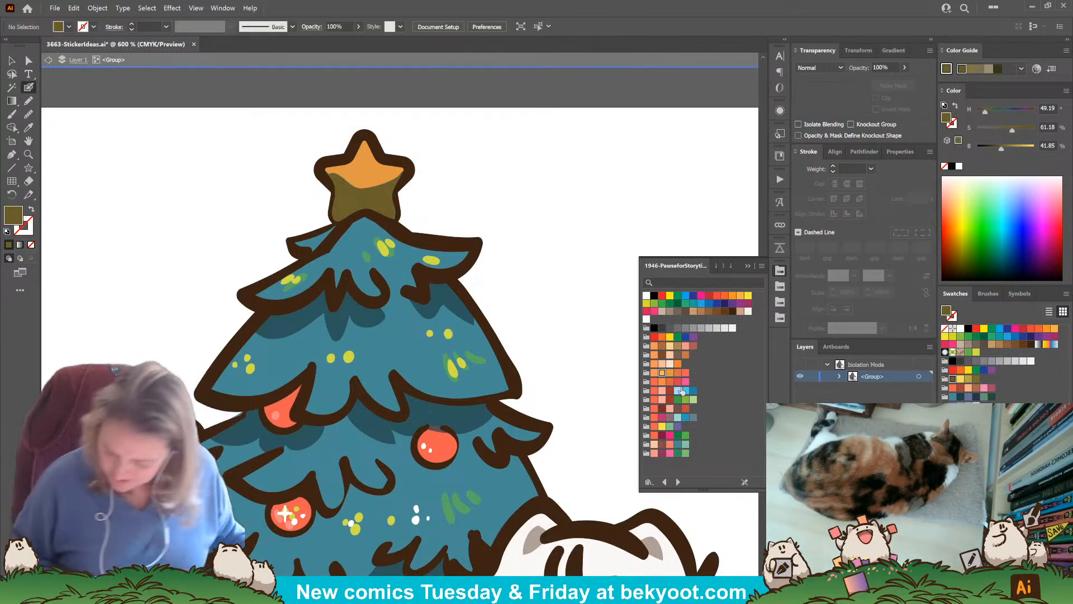
{"action": "left_click", "coordinate": [662, 373]}
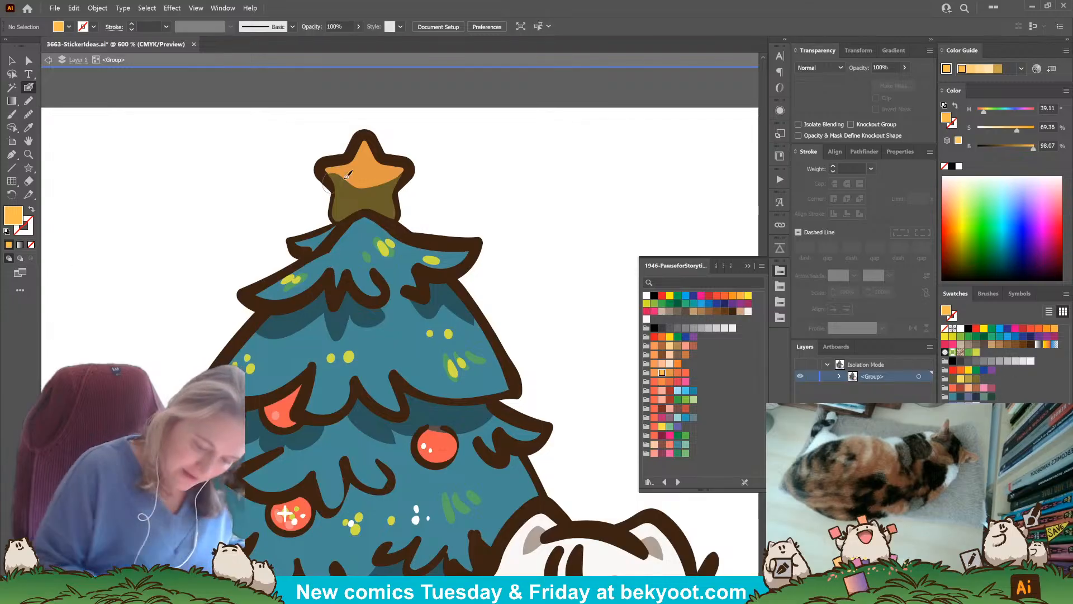
{"action": "key", "text": "v"}
{"action": "left_click", "coordinate": [352, 197]}
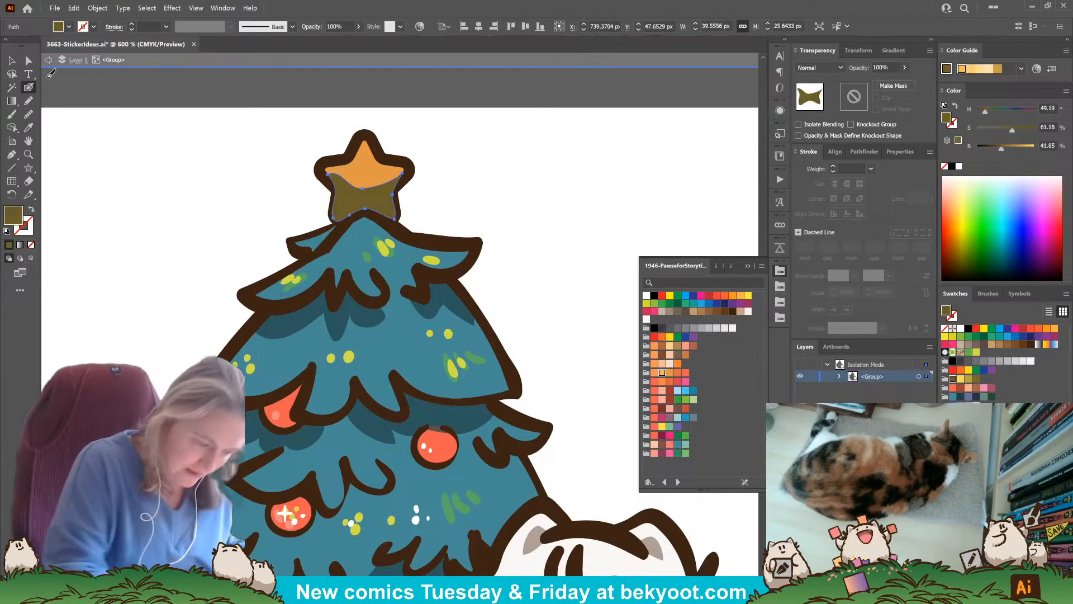
{"action": "key", "text": "a"}
{"action": "left_click", "coordinate": [327, 176]}
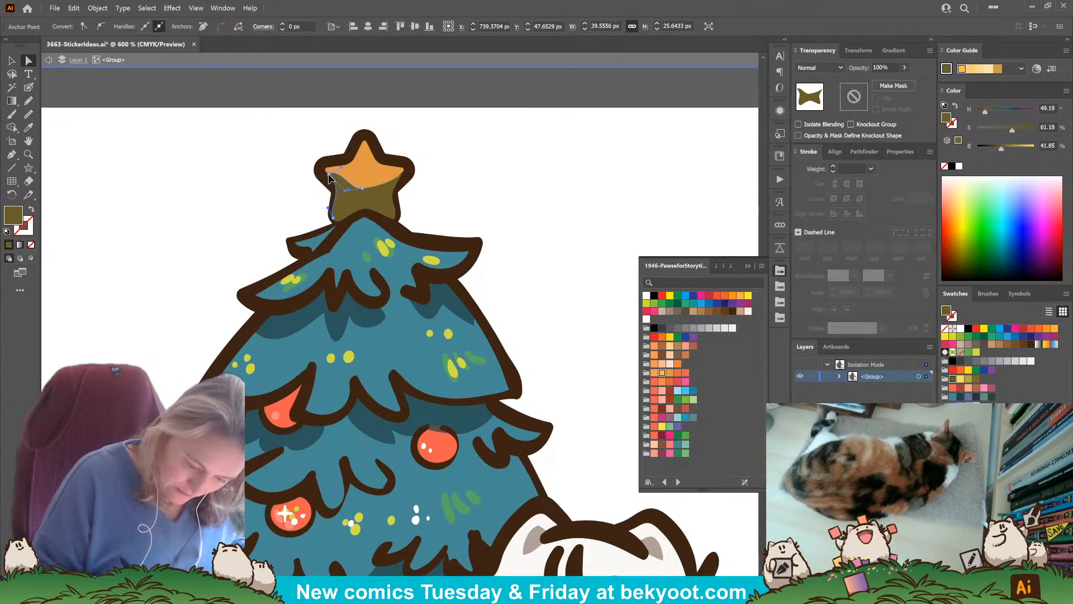
{"action": "left_click_drag", "start_coordinate": [327, 176], "coordinate": [329, 175]}
{"action": "left_click", "coordinate": [282, 202]}
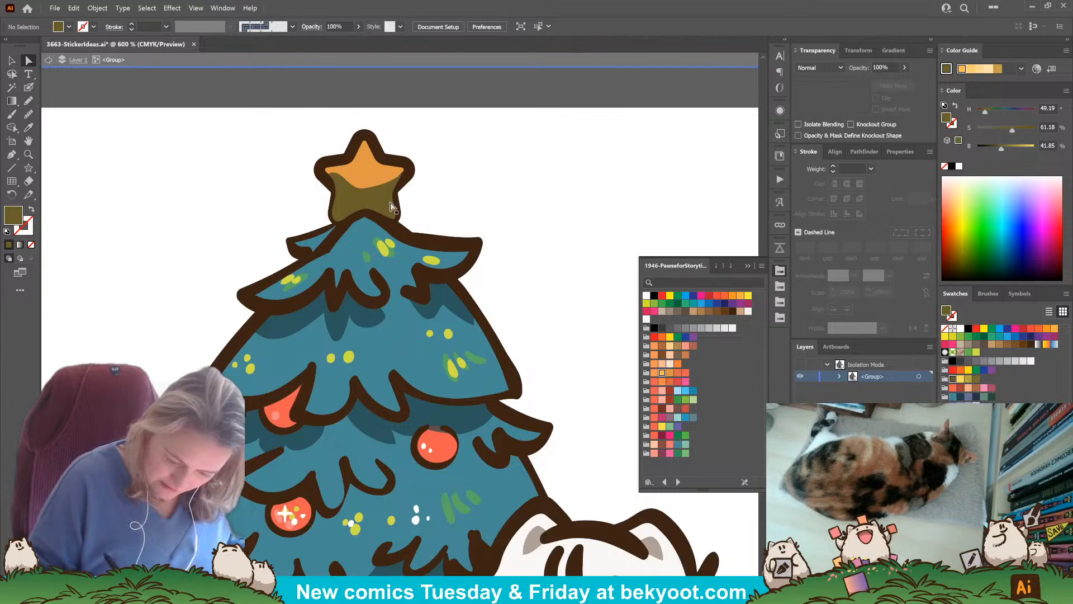
Move the right-hand and bottom corner anchor points of the star's shadow inward under the brown outline.
{"action": "left_click", "coordinate": [391, 197]}
{"action": "left_click", "coordinate": [401, 173]}
{"action": "left_click_drag", "start_coordinate": [402, 173], "coordinate": [386, 201]}
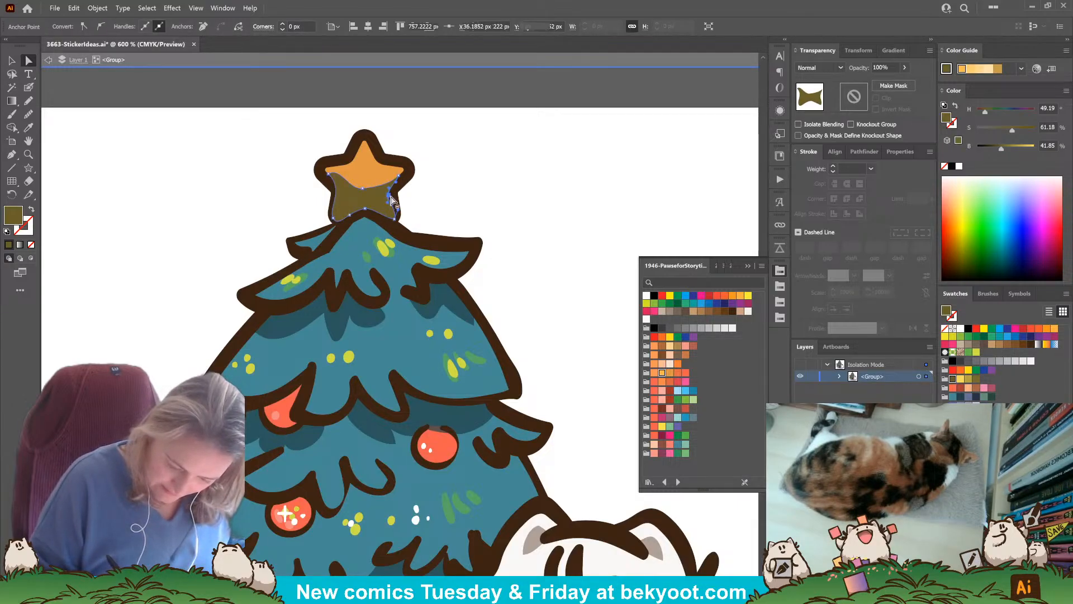
{"action": "left_click", "coordinate": [387, 201]}
{"action": "left_click_drag", "start_coordinate": [395, 215], "coordinate": [342, 220]}
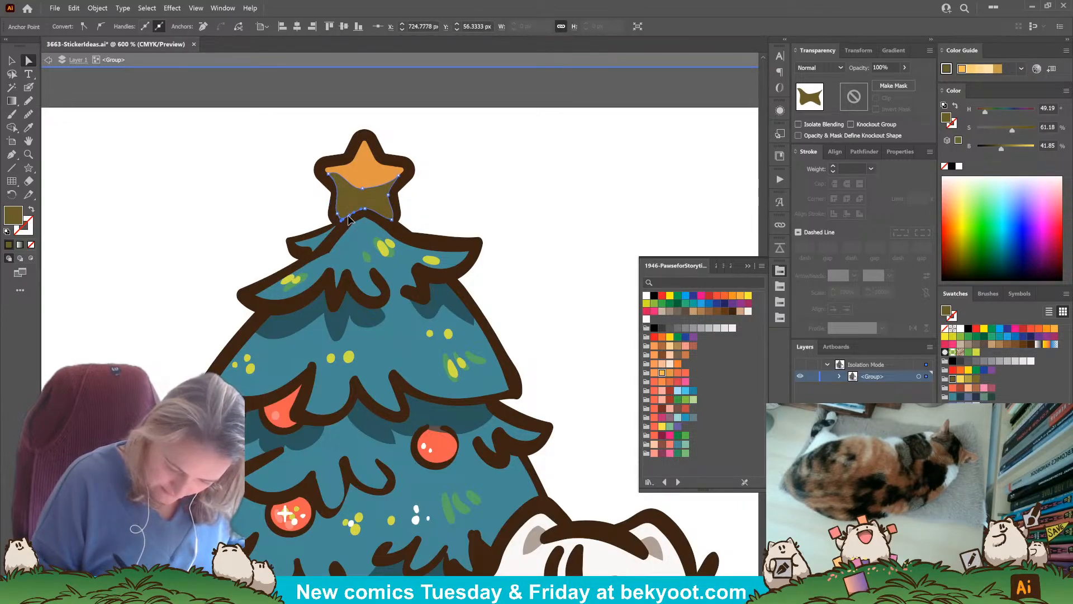
{"action": "left_click", "coordinate": [256, 259]}
Paint light orange Blob Brush highlights on the star just above its olive shadow.
{"action": "key", "text": "shift+b"}
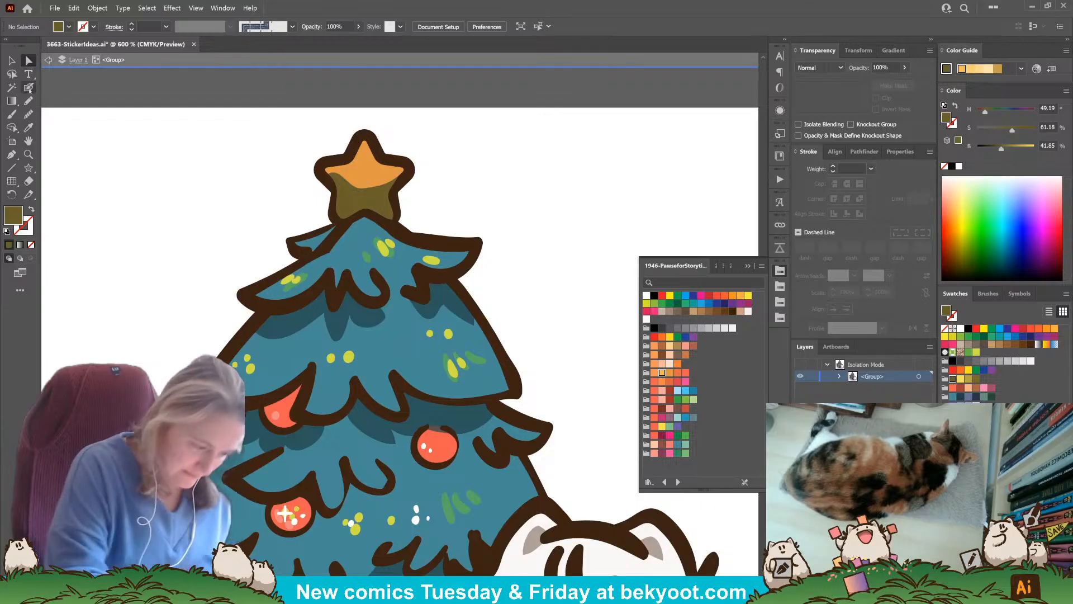
{"action": "left_click", "coordinate": [662, 373]}
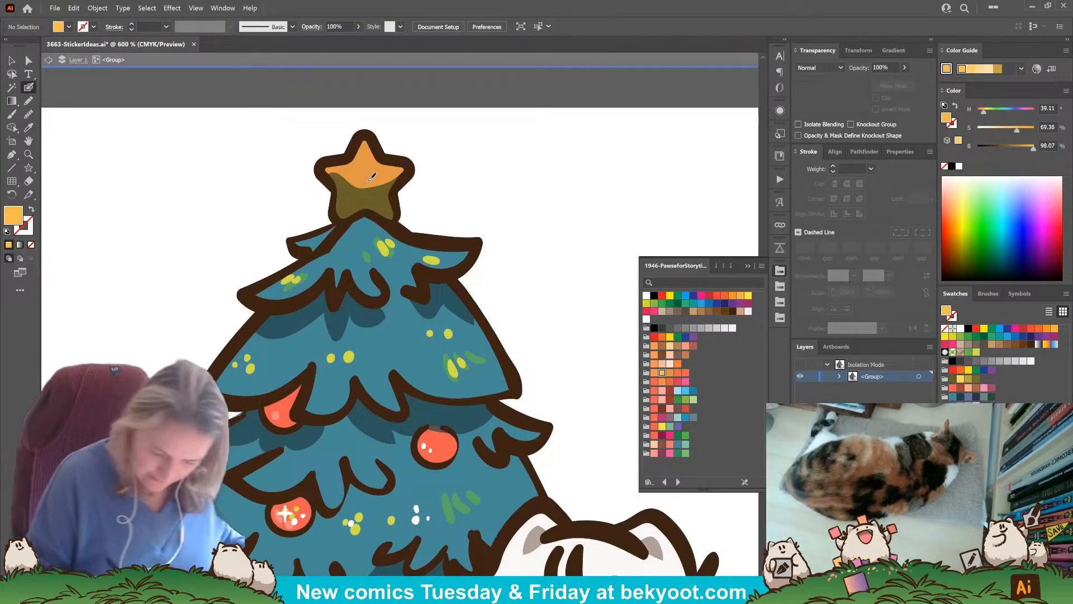
{"action": "mouse_move", "coordinate": [339, 168]}
{"action": "left_mouse_down"}
{"action": "mouse_move", "coordinate": [356, 185]}
{"action": "mouse_move", "coordinate": [385, 182]}
{"action": "left_mouse_up"}
{"action": "key", "text": "shift+x"}
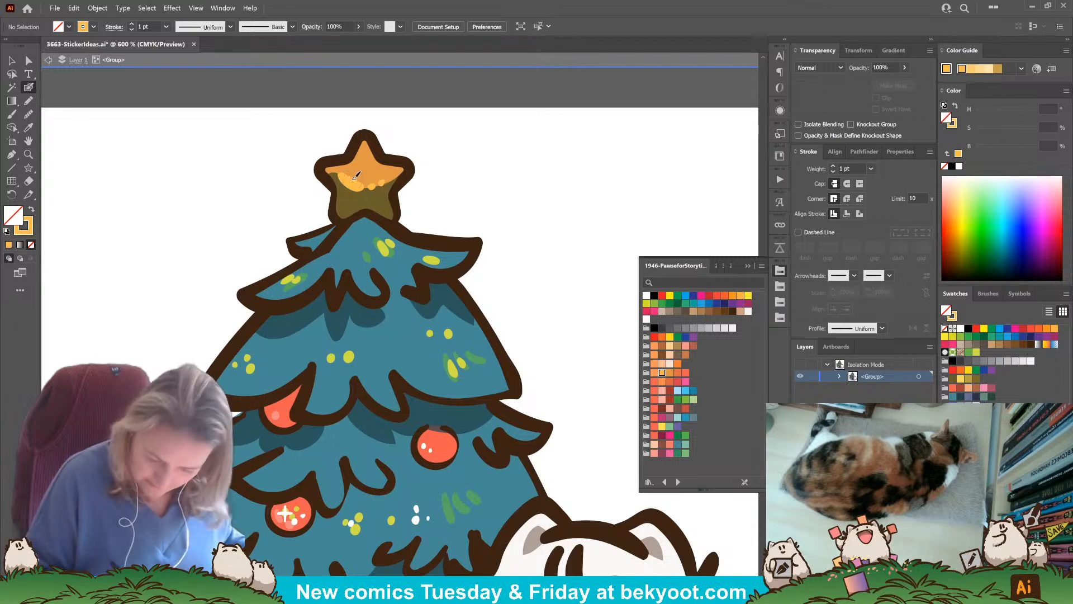
Paint light yellow rim highlights along the star's edges with the Blob Brush, using the pale yellow swatch as stroke and no fill.
{"action": "left_click", "coordinate": [961, 379]}
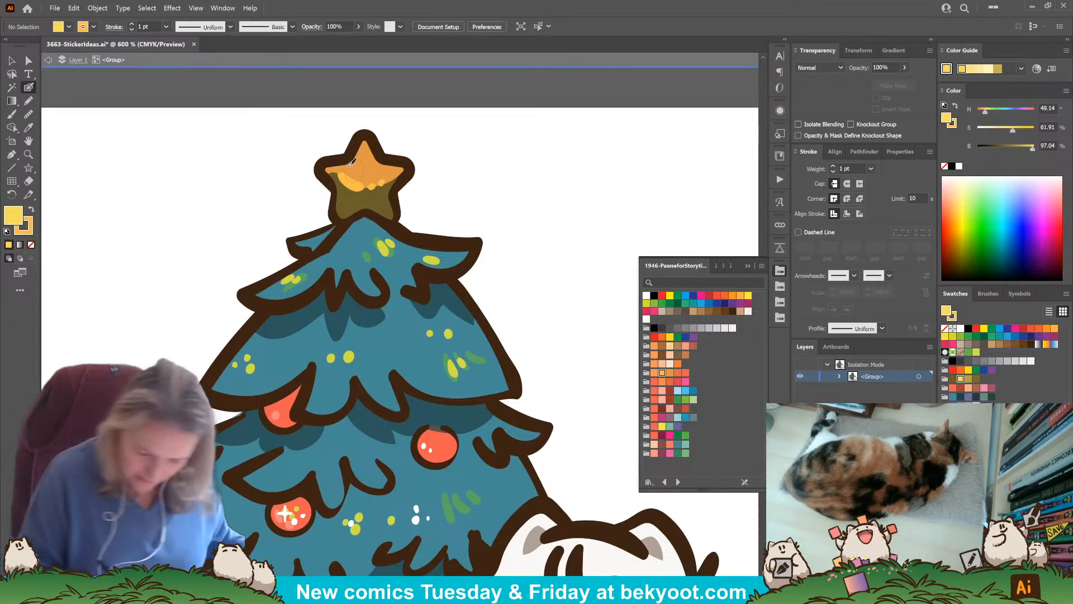
{"action": "mouse_move", "coordinate": [334, 164]}
{"action": "left_mouse_down"}
{"action": "mouse_move", "coordinate": [365, 139]}
{"action": "mouse_move", "coordinate": [381, 162]}
{"action": "mouse_move", "coordinate": [407, 165]}
{"action": "mouse_move", "coordinate": [395, 218]}
{"action": "left_mouse_up"}
{"action": "key", "text": "ctrl+z"}
{"action": "key", "text": "shift+x"}
{"action": "key", "text": "slash"}
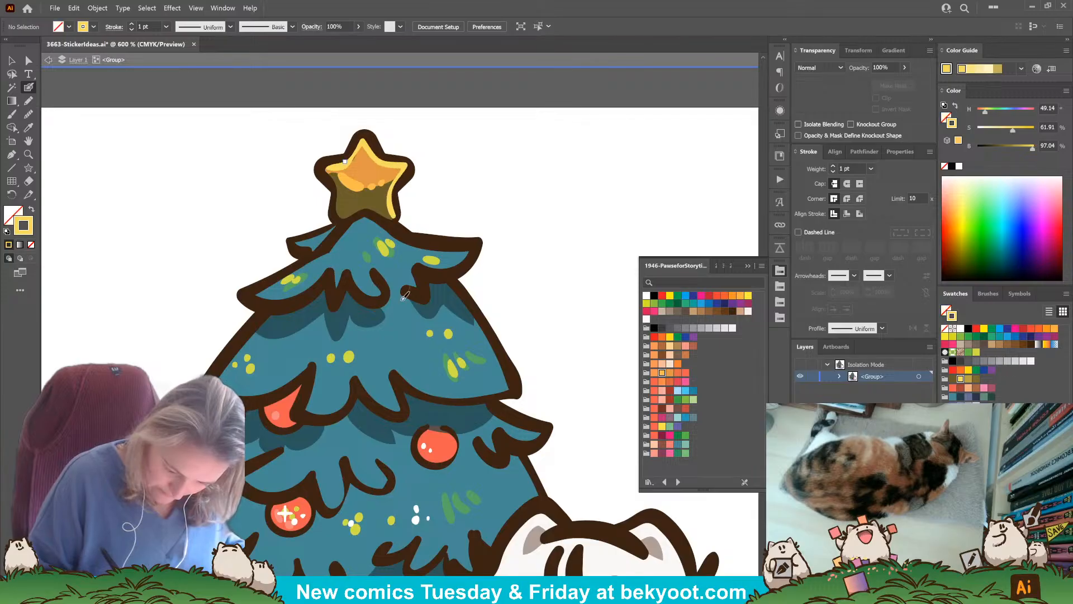
Undo the light yellow rim highlights painted along the star's edges, including a repainted version of the rim stroke.
{"action": "key", "text": "ctrl+z"}
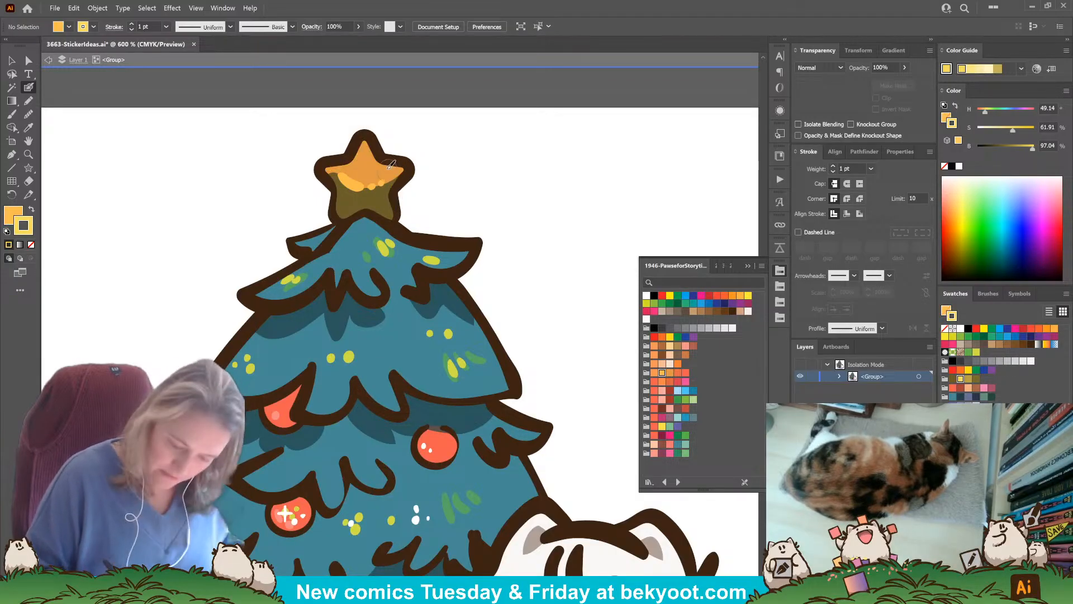
{"action": "mouse_move", "coordinate": [390, 221]}
{"action": "left_mouse_down"}
{"action": "mouse_move", "coordinate": [389, 190]}
{"action": "mouse_move", "coordinate": [406, 167]}
{"action": "mouse_move", "coordinate": [382, 161]}
{"action": "mouse_move", "coordinate": [368, 137]}
{"action": "mouse_move", "coordinate": [352, 161]}
{"action": "left_mouse_up"}
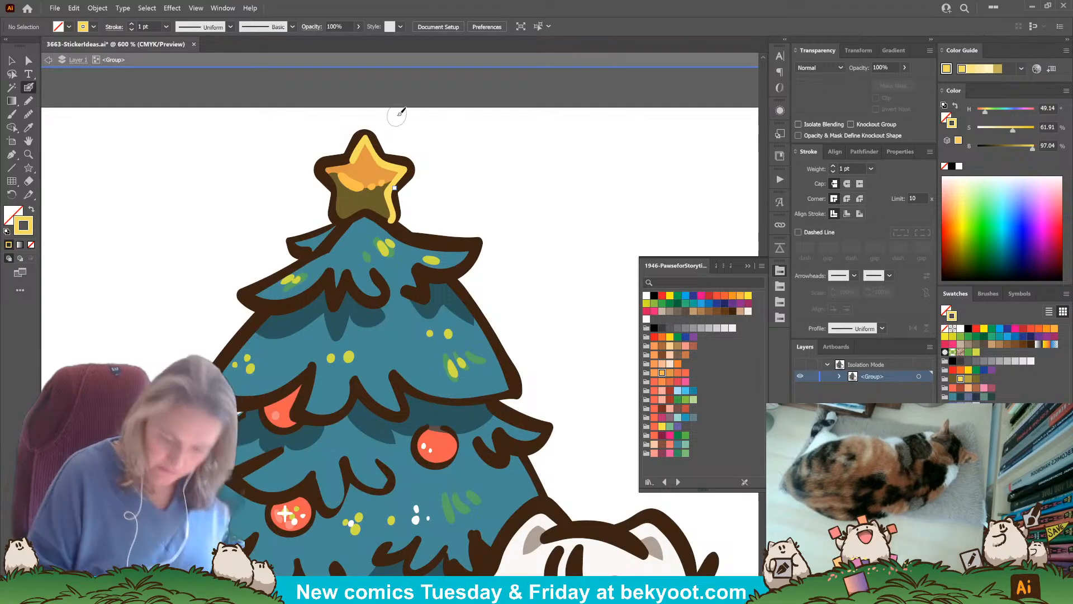
{"action": "key", "text": "ctrl+z"}
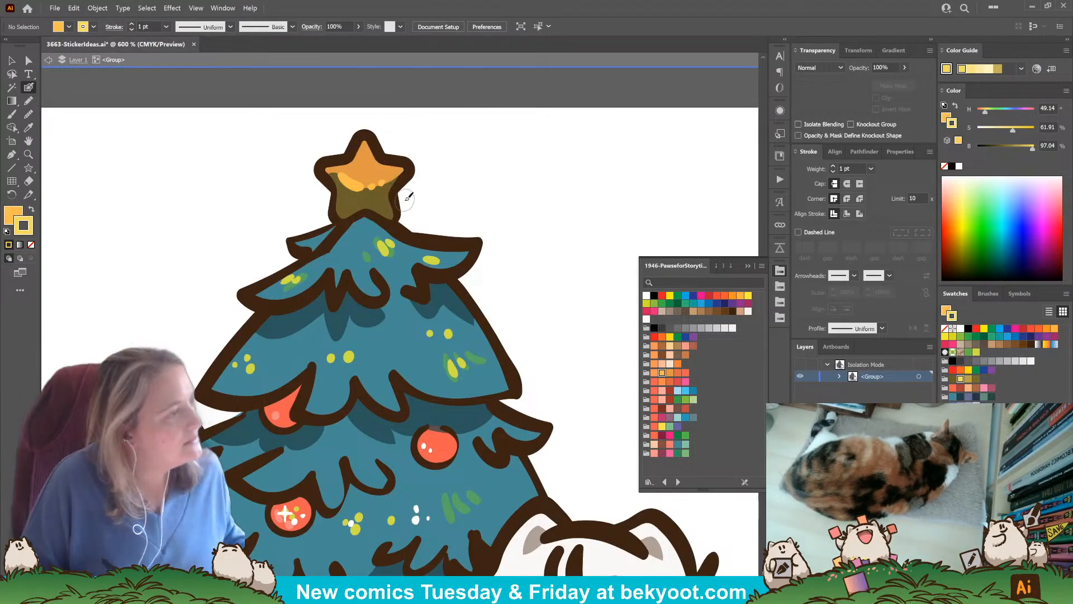
Try lowering the opacity of the star's olive shadow to 49%.
{"action": "left_click", "coordinate": [371, 203], "text": "ctrl"}
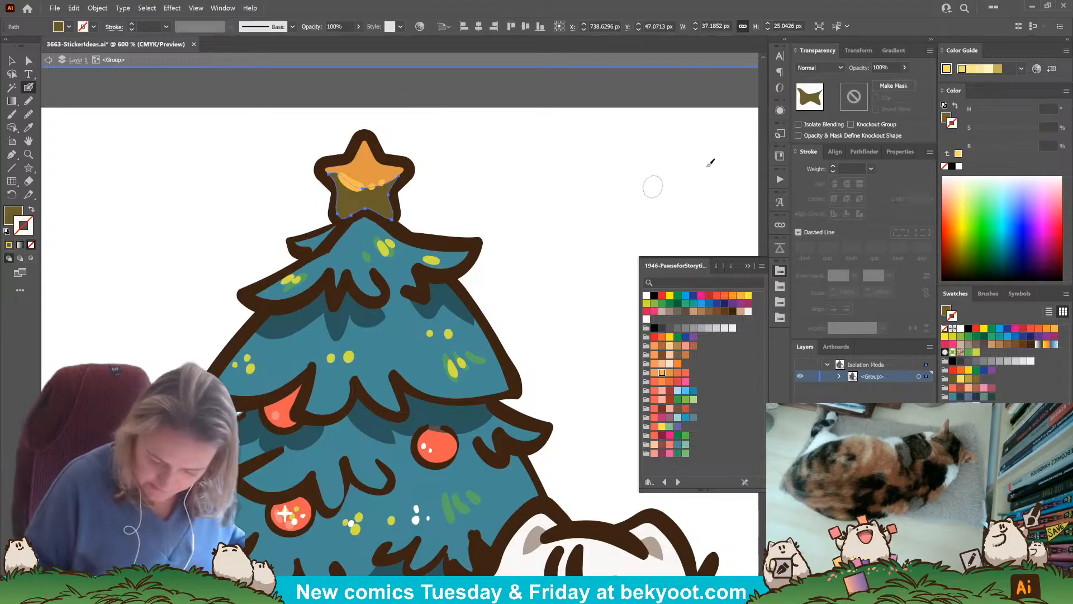
{"action": "left_click", "coordinate": [905, 67]}
{"action": "left_click_drag", "start_coordinate": [905, 82], "coordinate": [881, 81]}
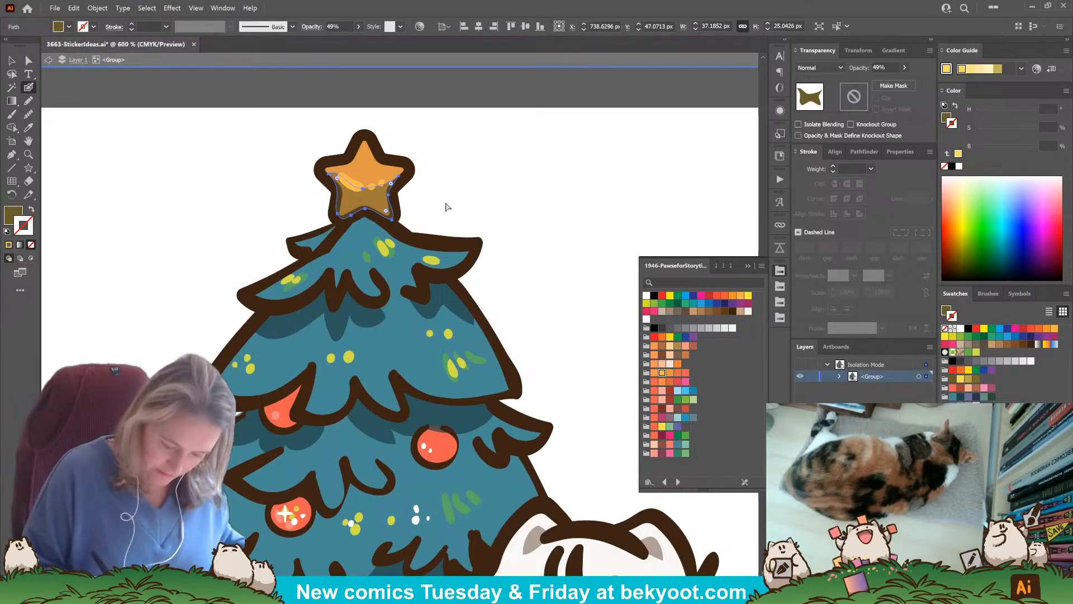
{"action": "left_click", "coordinate": [444, 196], "text": "ctrl"}
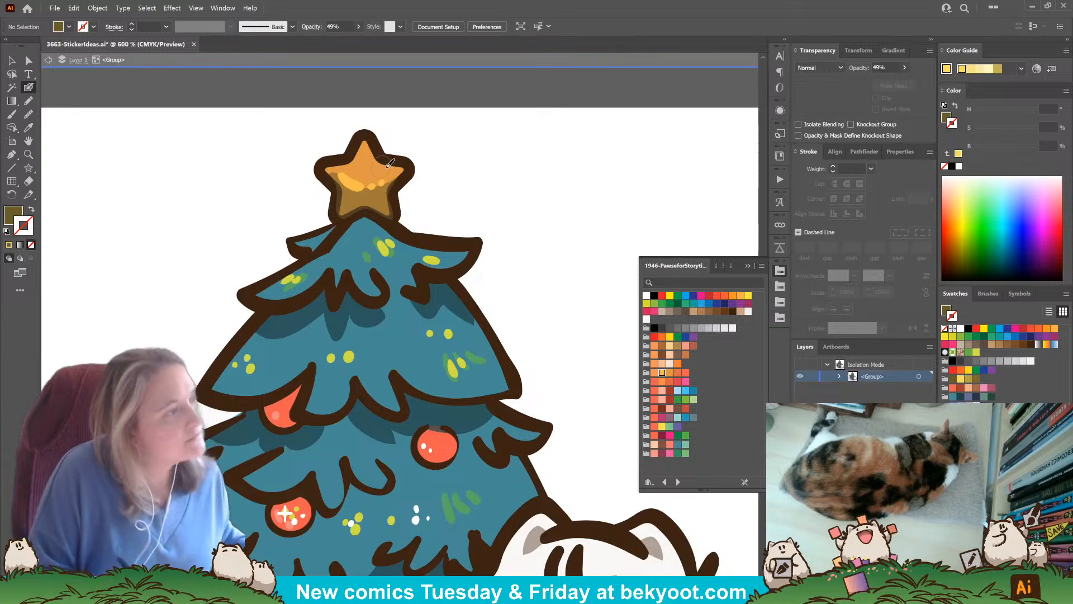
{"action": "left_click", "coordinate": [373, 143], "text": "ctrl"}
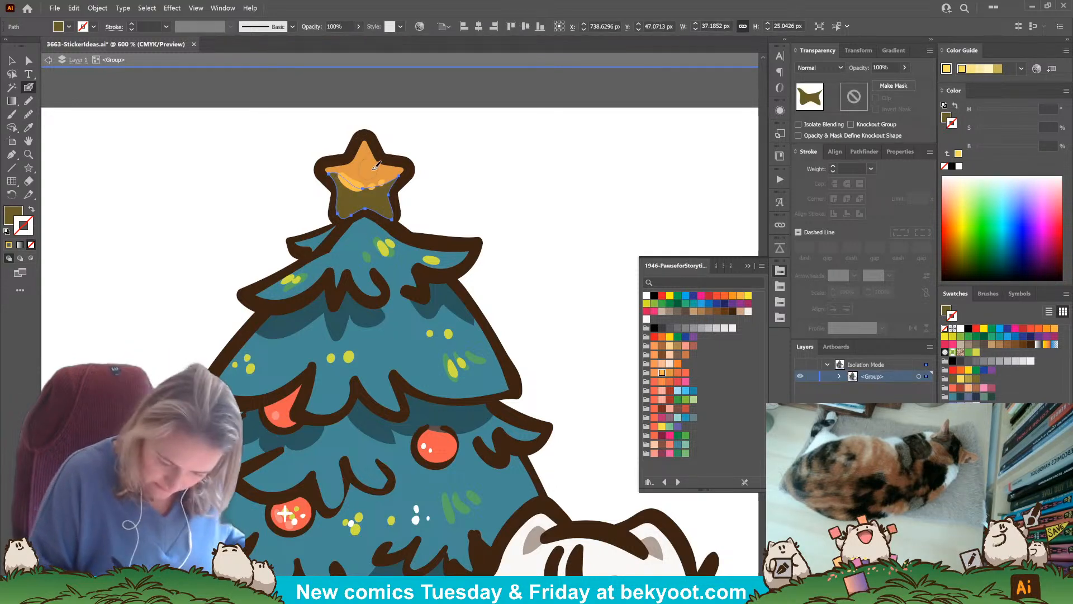
{"action": "left_click", "coordinate": [461, 198], "text": "ctrl"}
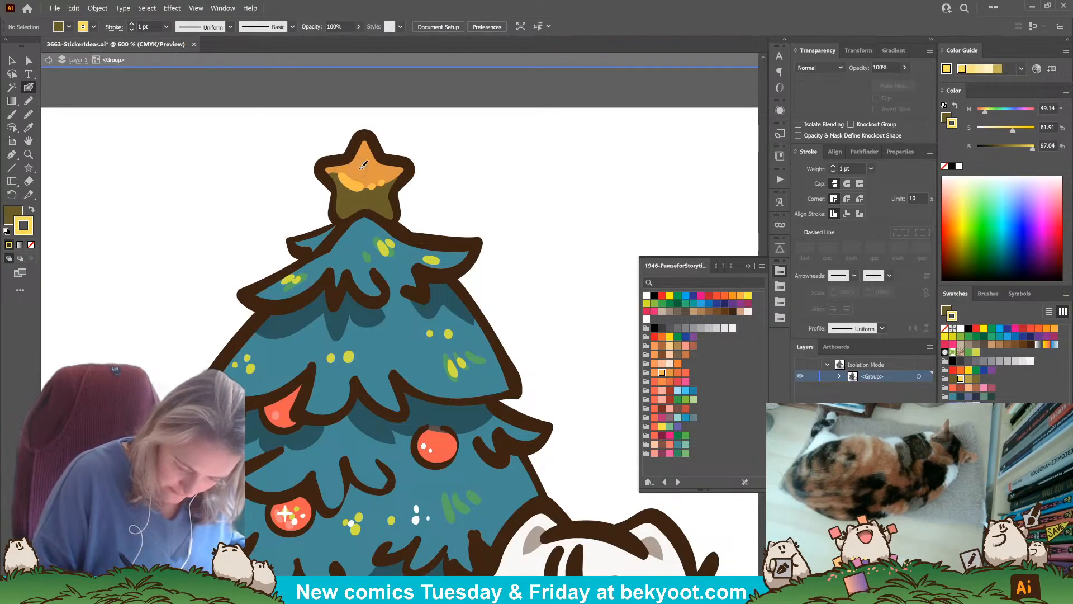
Try recolouring the star's orange fill with the pale yellow swatch.
{"action": "left_click", "coordinate": [369, 164], "text": "ctrl"}
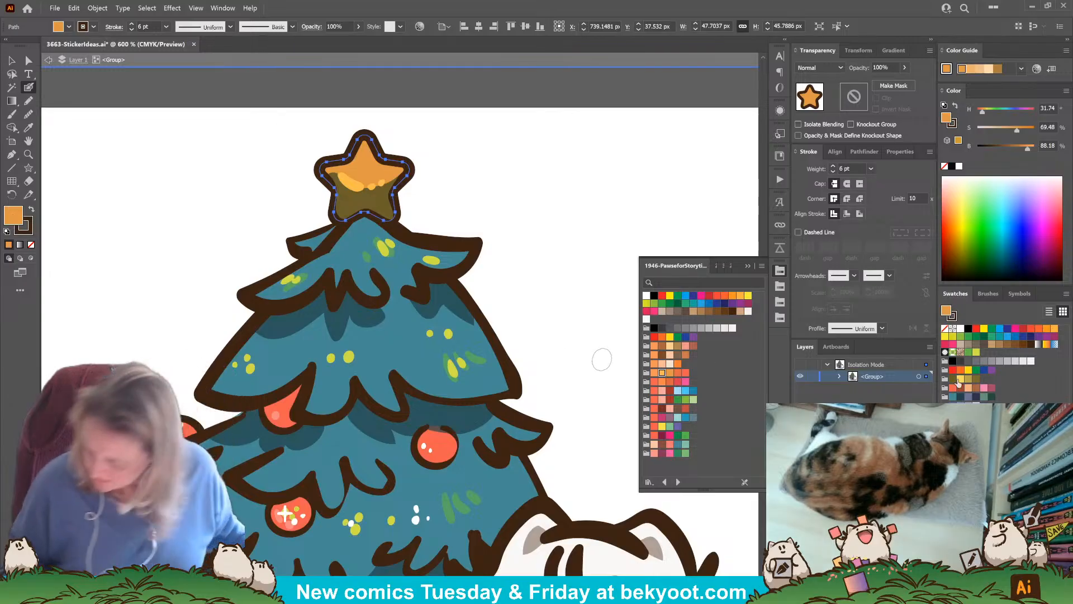
{"action": "left_click", "coordinate": [960, 379]}
{"action": "left_click", "coordinate": [484, 174], "text": "ctrl"}
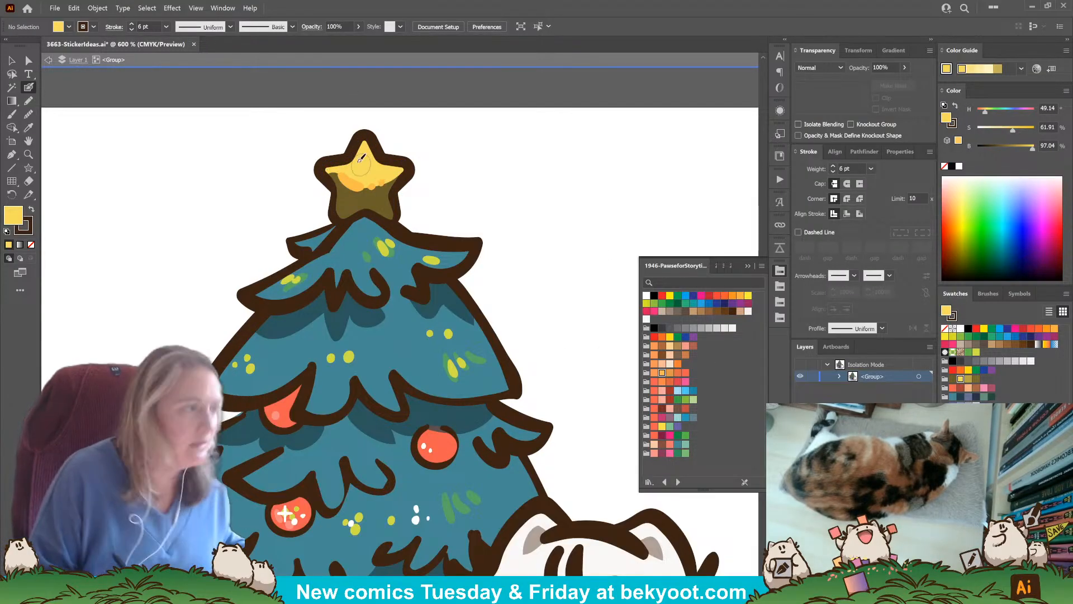
{"action": "key", "text": "ctrl+z"}
{"action": "key", "text": "ctrl+z"}
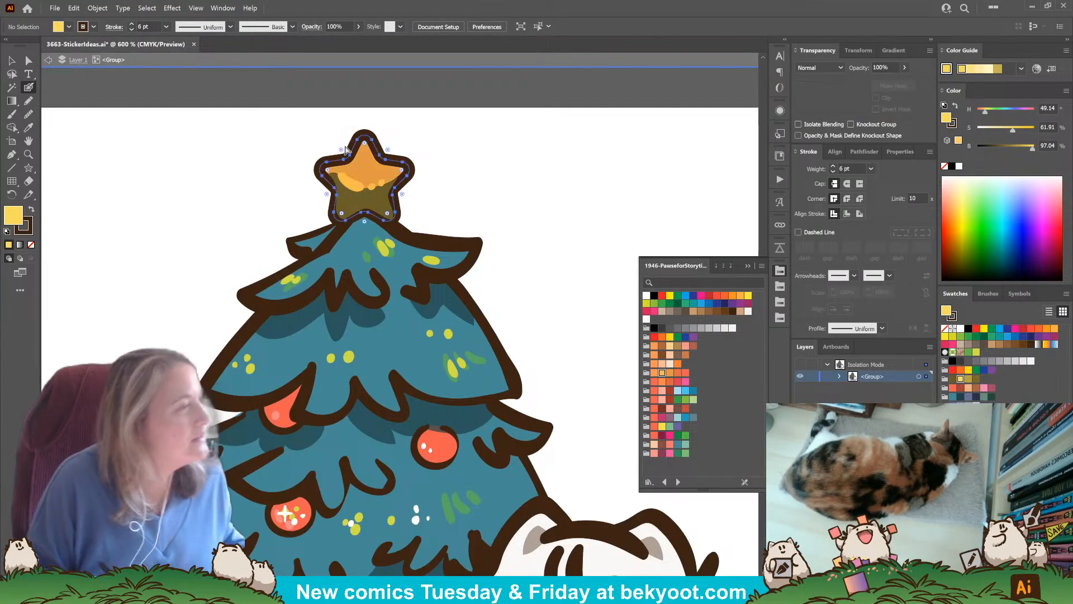
{"action": "left_click", "coordinate": [657, 181], "text": "ctrl"}
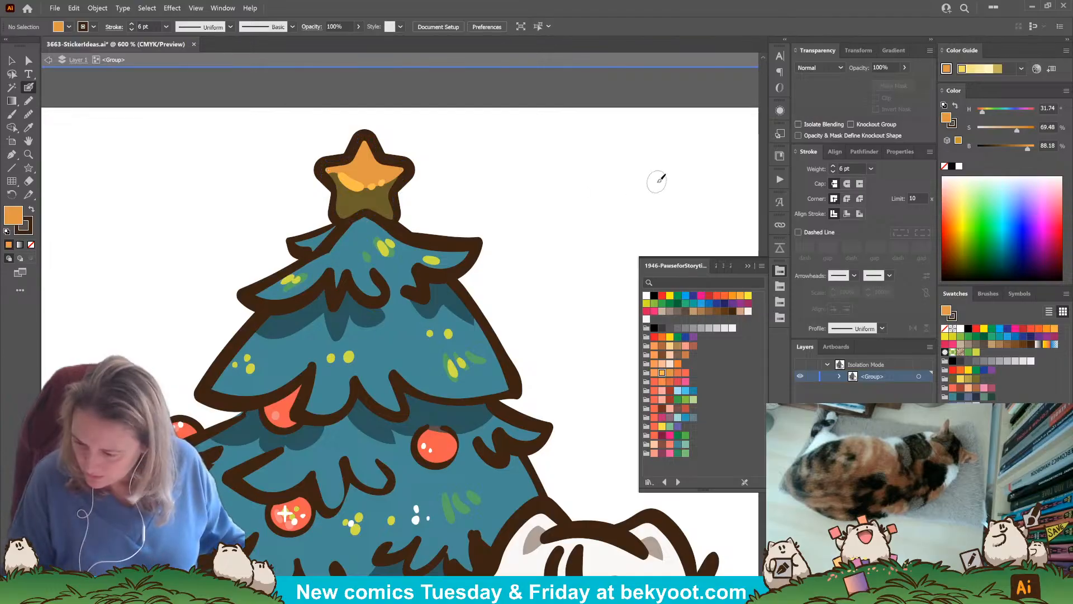
Build an Analogous 2 harmony from the star's orange and recolour the star's olive shadow with its golden brown.
{"action": "left_click", "coordinate": [946, 69]}
{"action": "left_click", "coordinate": [1021, 68]}
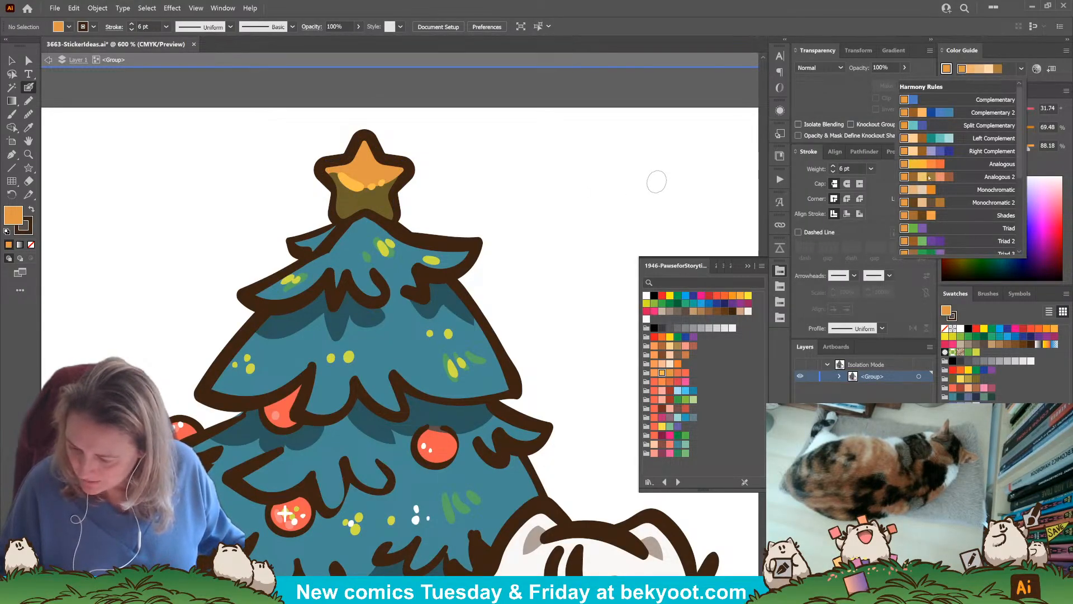
{"action": "left_click", "coordinate": [944, 176]}
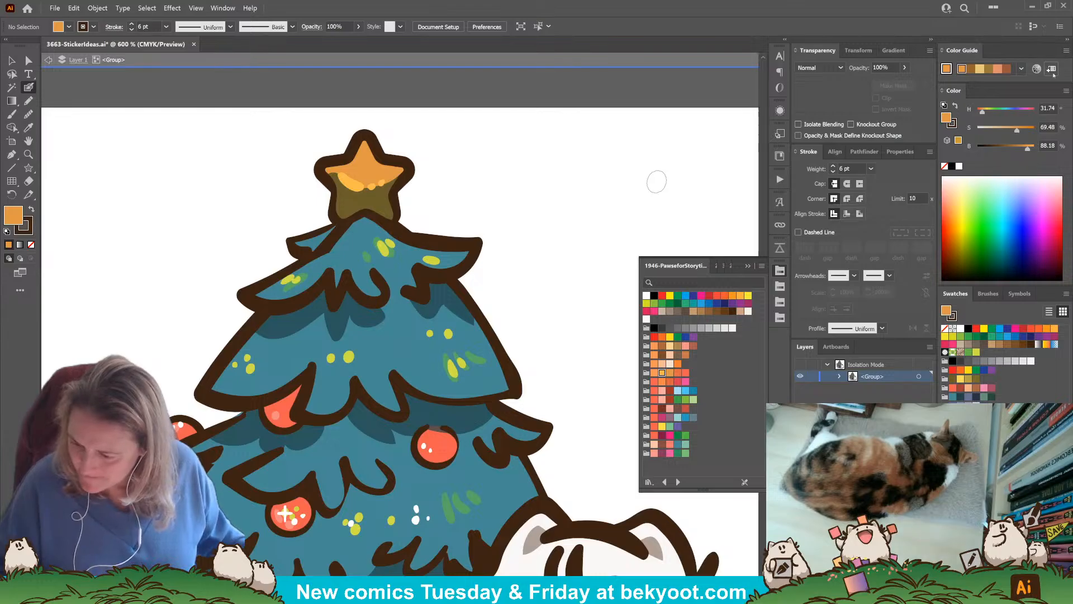
{"action": "left_click", "coordinate": [375, 205], "text": "ctrl"}
{"action": "left_click", "coordinate": [989, 69]}
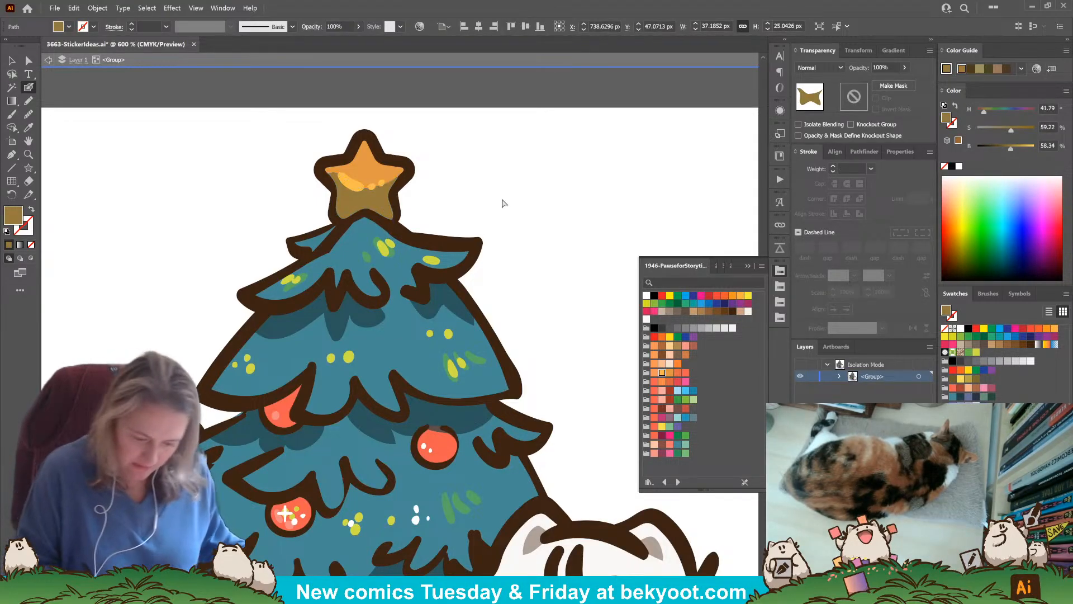
{"action": "left_click", "coordinate": [502, 204], "text": "ctrl"}
Recolour the star's main fill with the brighter yellow-orange swatch, keeping the dark brown outline.
{"action": "left_click", "coordinate": [396, 176], "text": "ctrl"}
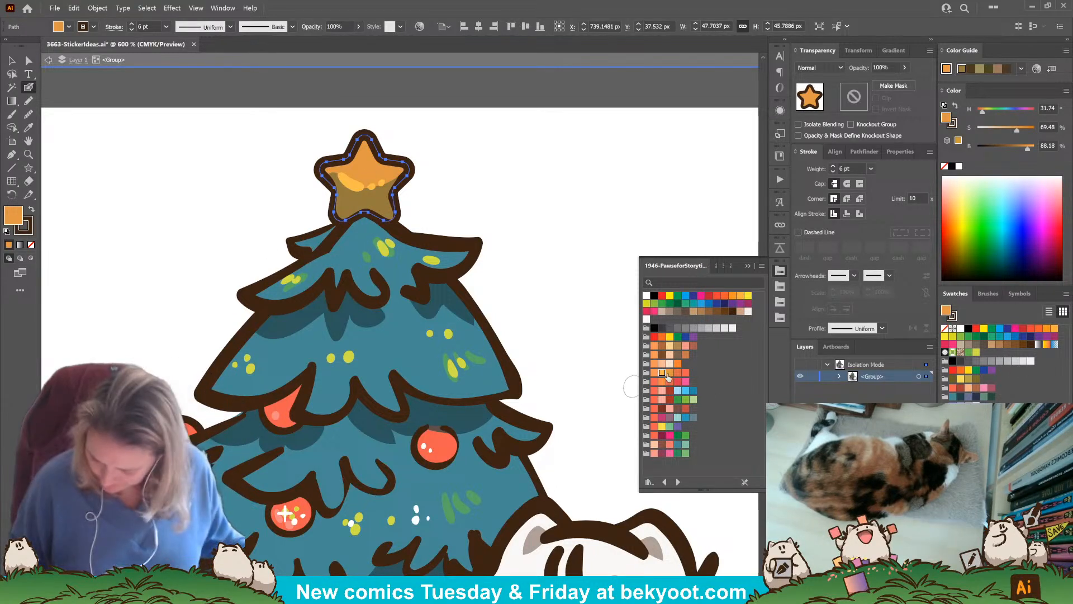
{"action": "left_click", "coordinate": [662, 373]}
{"action": "left_click", "coordinate": [524, 195], "text": "ctrl"}
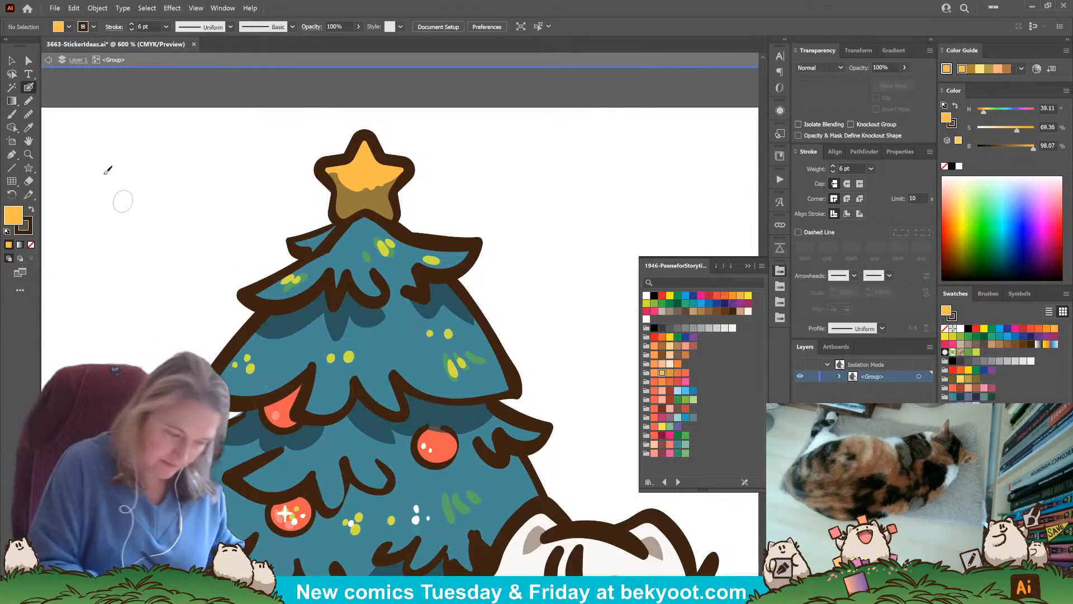
Recolour the star's blob highlights with a pale yellow swatch and set their blending mode to Overlay.
{"action": "left_click", "coordinate": [347, 192], "text": "ctrl"}
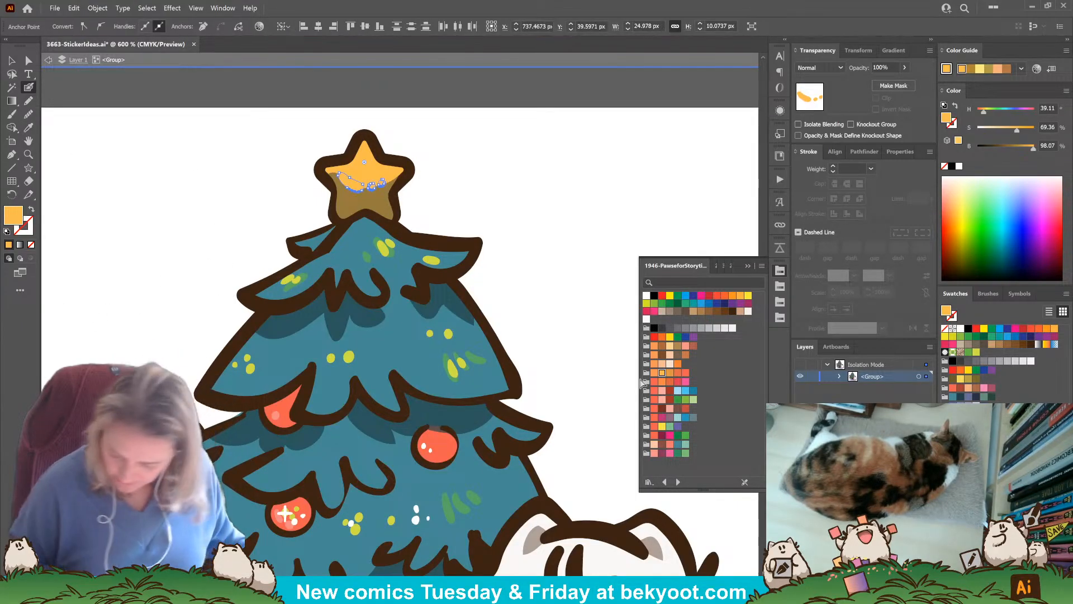
{"action": "left_click", "coordinate": [960, 378]}
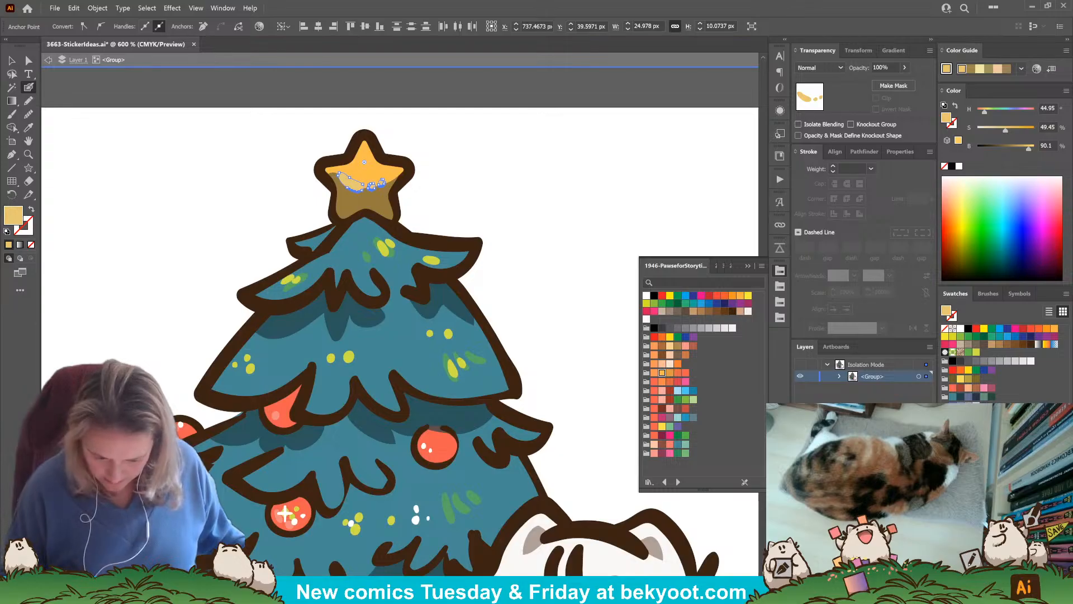
{"action": "left_click", "coordinate": [821, 68]}
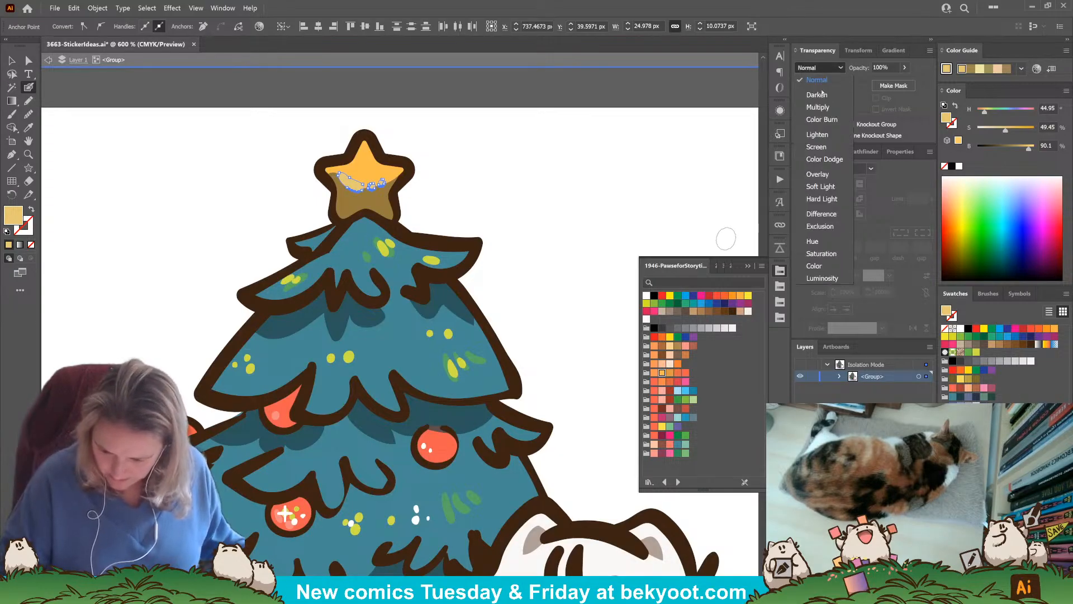
{"action": "left_click", "coordinate": [824, 175]}
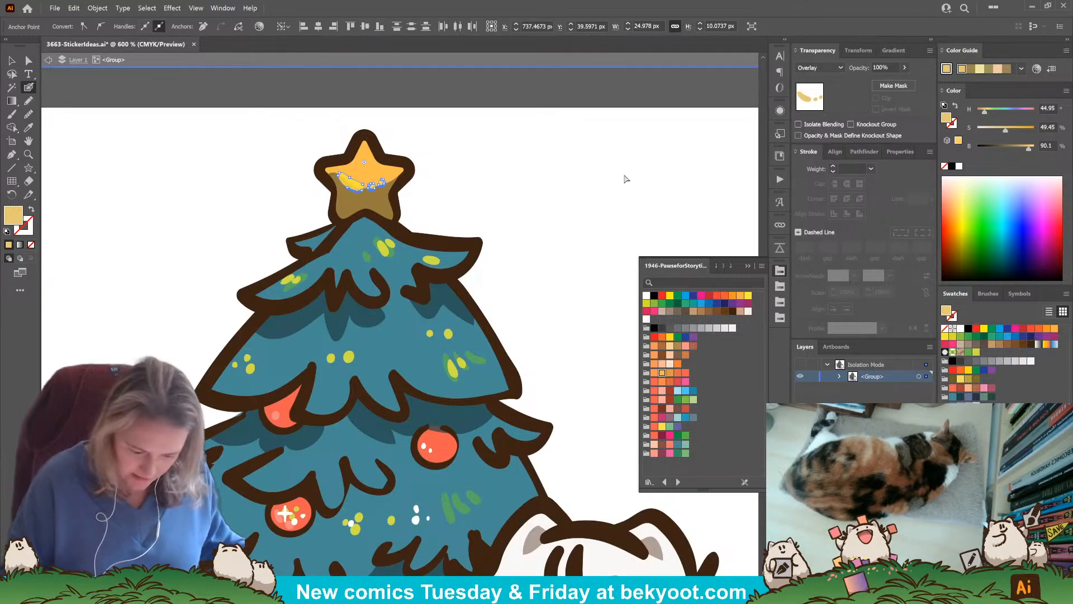
{"action": "key", "text": "ctrl+shift+a"}
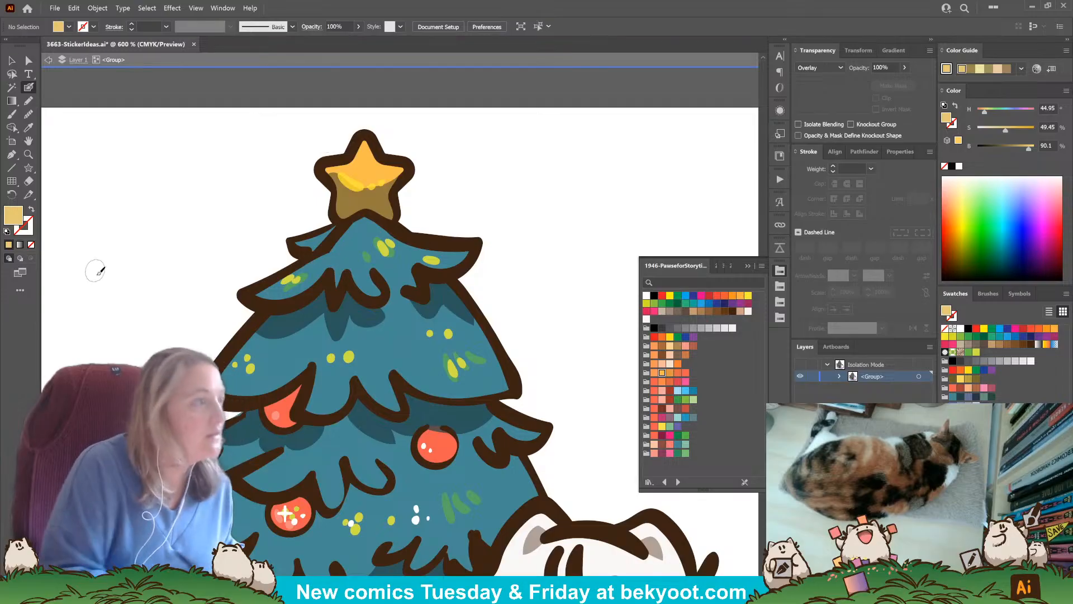
Draw a second shadow across the star's lower points with the Pencil tool, using the dark brown 30% opacity style of the branch shadows.
{"action": "key", "text": "shift+b"}
{"action": "key", "text": "n"}
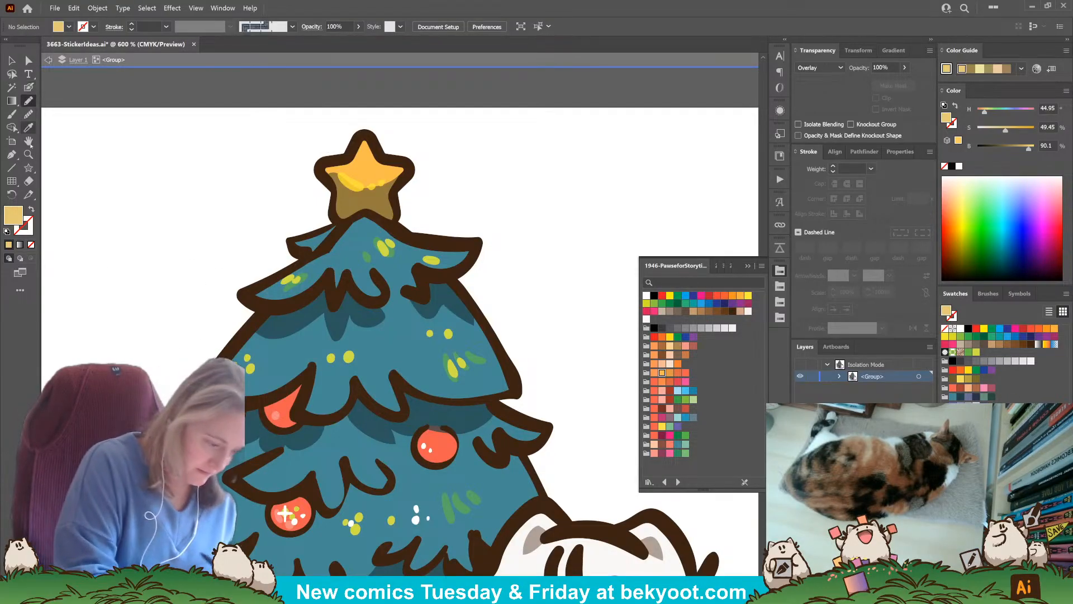
{"action": "left_click", "coordinate": [331, 236], "text": "ctrl"}
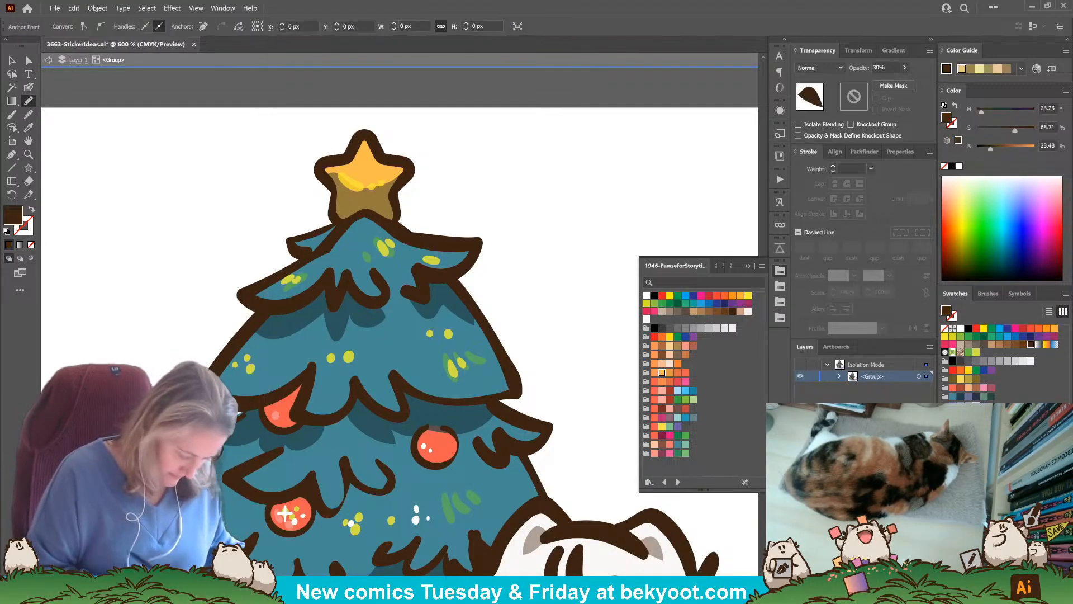
{"action": "mouse_move", "coordinate": [339, 185]}
{"action": "left_mouse_down"}
{"action": "mouse_move", "coordinate": [369, 203]}
{"action": "mouse_move", "coordinate": [393, 192]}
{"action": "left_mouse_up"}
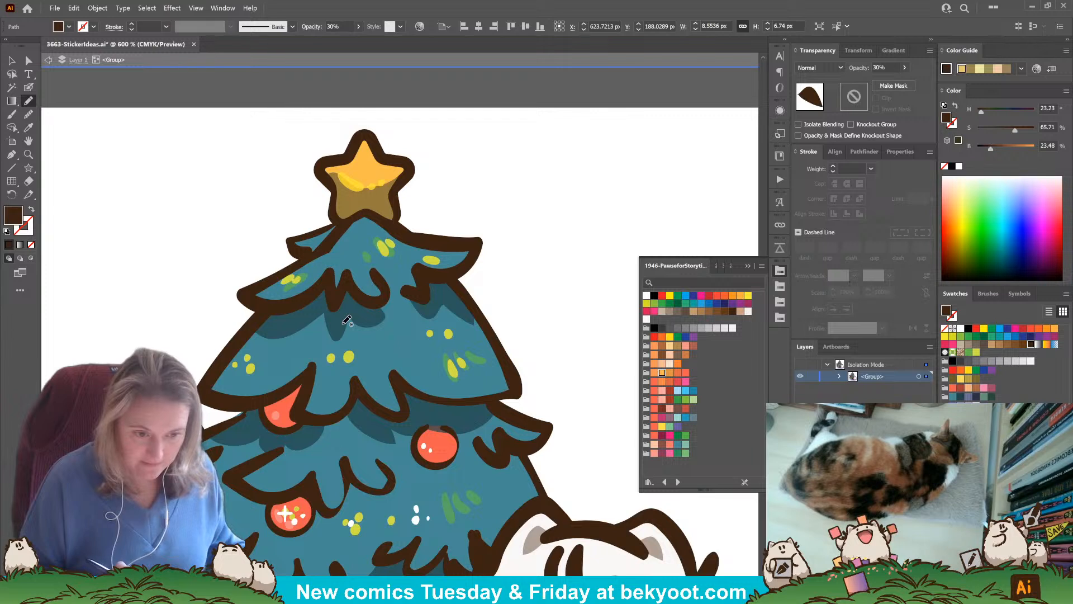
{"action": "mouse_move", "coordinate": [335, 187]}
{"action": "left_mouse_down"}
{"action": "mouse_move", "coordinate": [360, 200]}
{"action": "mouse_move", "coordinate": [398, 195]}
{"action": "mouse_move", "coordinate": [394, 221]}
{"action": "mouse_move", "coordinate": [358, 220]}
{"action": "mouse_move", "coordinate": [339, 205]}
{"action": "mouse_move", "coordinate": [336, 182]}
{"action": "left_mouse_up"}
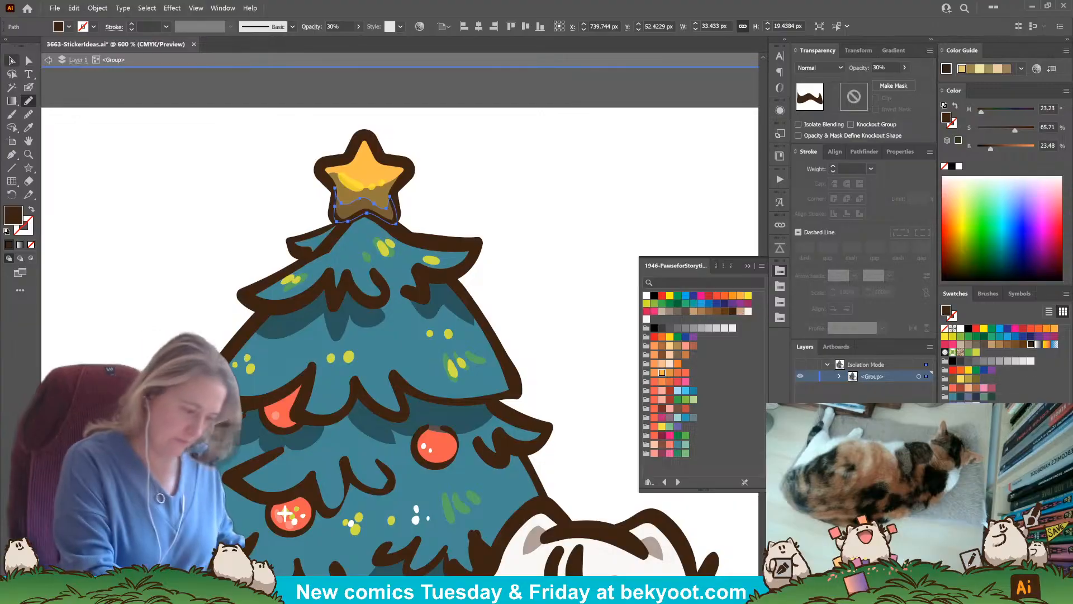
{"action": "left_click", "coordinate": [11, 60]}
{"action": "left_click", "coordinate": [539, 212]}
Exit isolation mode and move the whole Christmas tree sticker slightly down and to the left on the artboard.
{"action": "scroll", "coordinate": [420, 264], "scroll_direction": "down", "scroll_amount": 2}
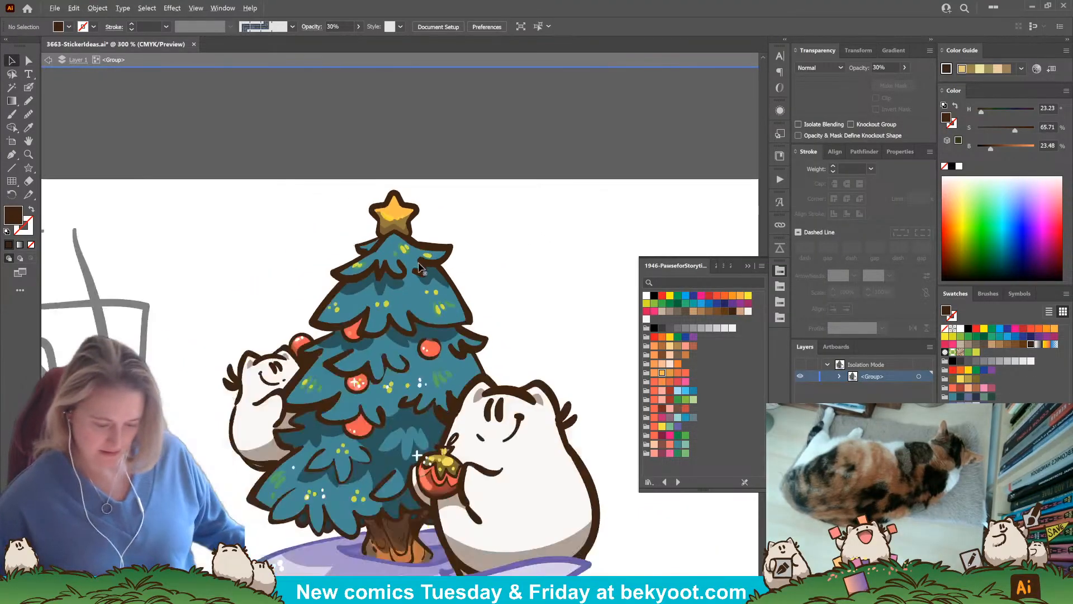
{"action": "scroll", "coordinate": [418, 264], "scroll_direction": "down", "scroll_amount": 2}
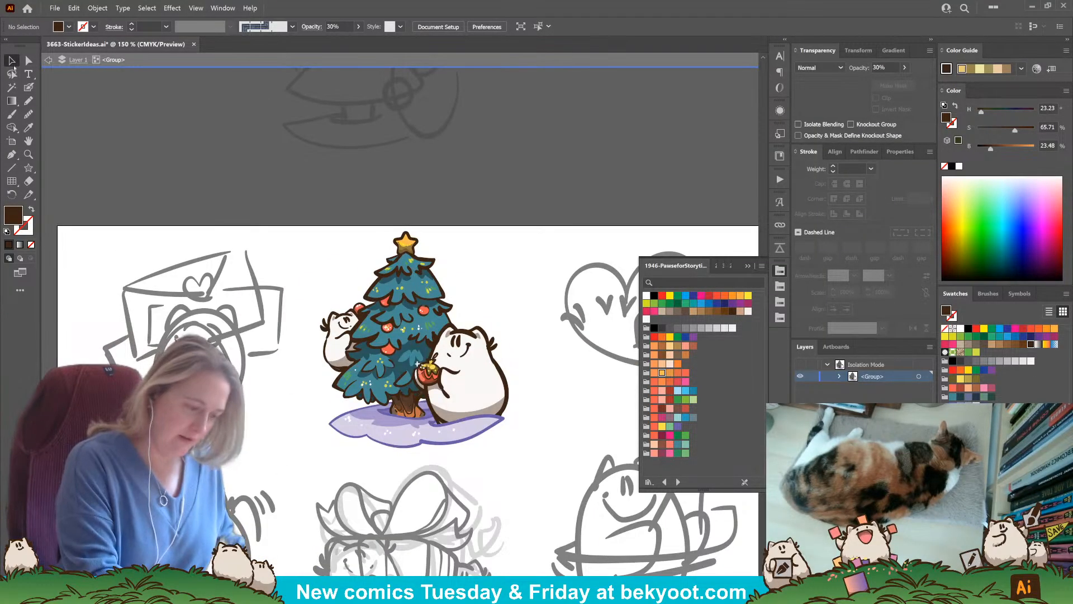
{"action": "double_click", "coordinate": [499, 295]}
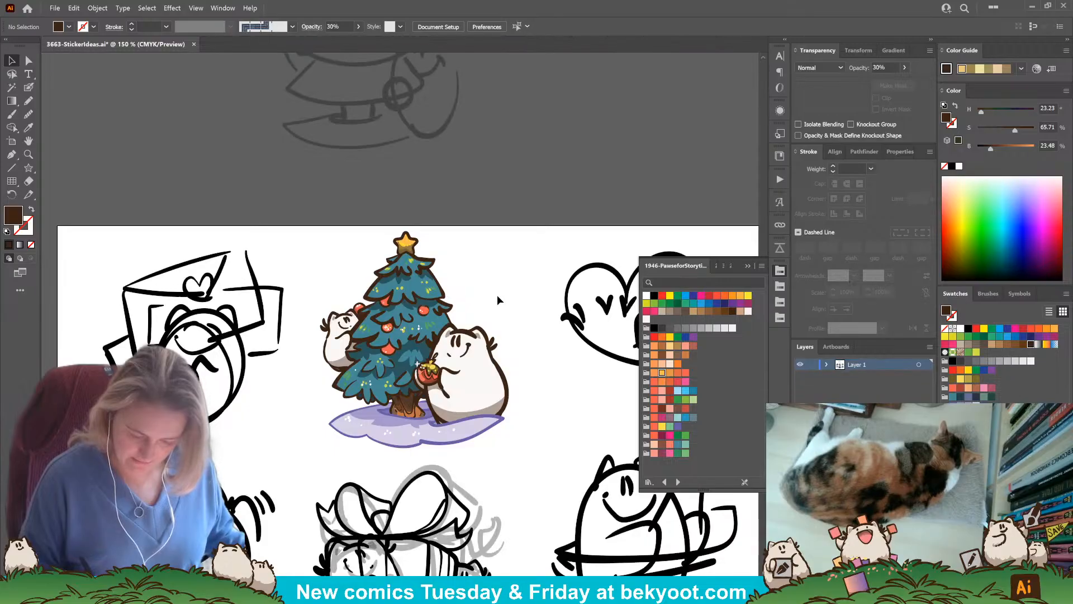
{"action": "left_click_drag", "start_coordinate": [473, 388], "coordinate": [465, 393]}
{"action": "left_click", "coordinate": [504, 299]}
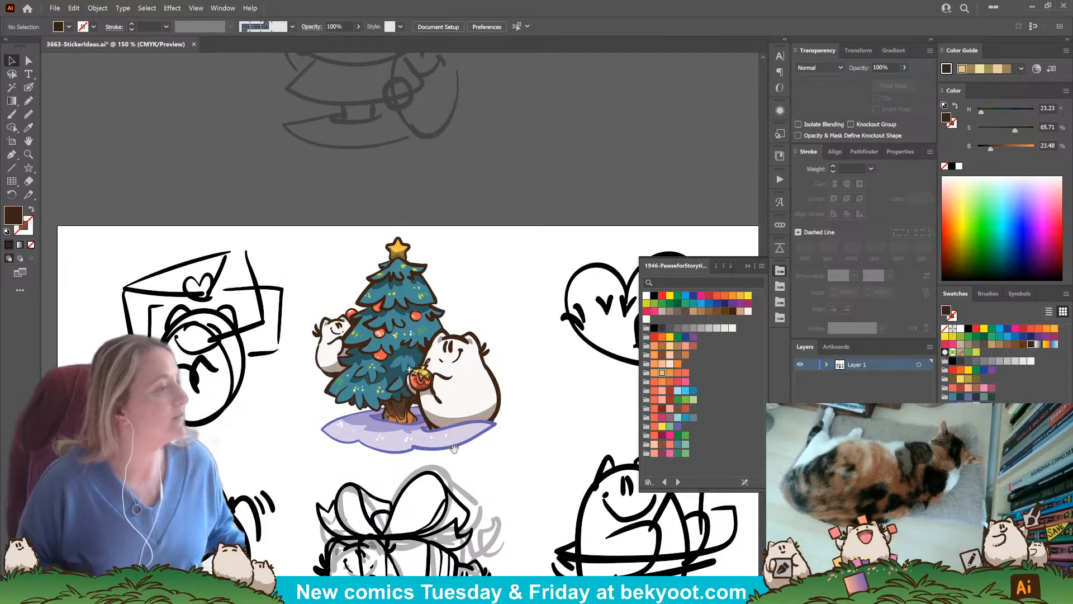
Move the grey rough sketch off the gift box drawing to the empty area below the artboard.
{"action": "mouse_move", "coordinate": [419, 575]}
{"action": "left_mouse_down"}
{"action": "mouse_move", "coordinate": [386, 430]}
{"action": "mouse_move", "coordinate": [382, 302]}
{"action": "left_mouse_up"}
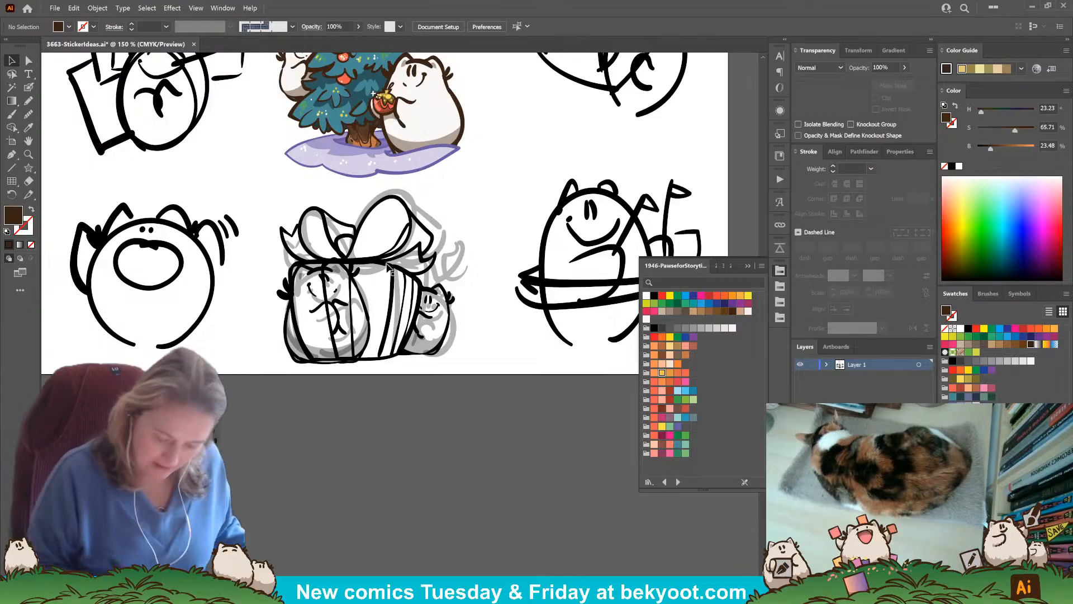
{"action": "left_click", "coordinate": [389, 268]}
{"action": "left_click", "coordinate": [463, 256]}
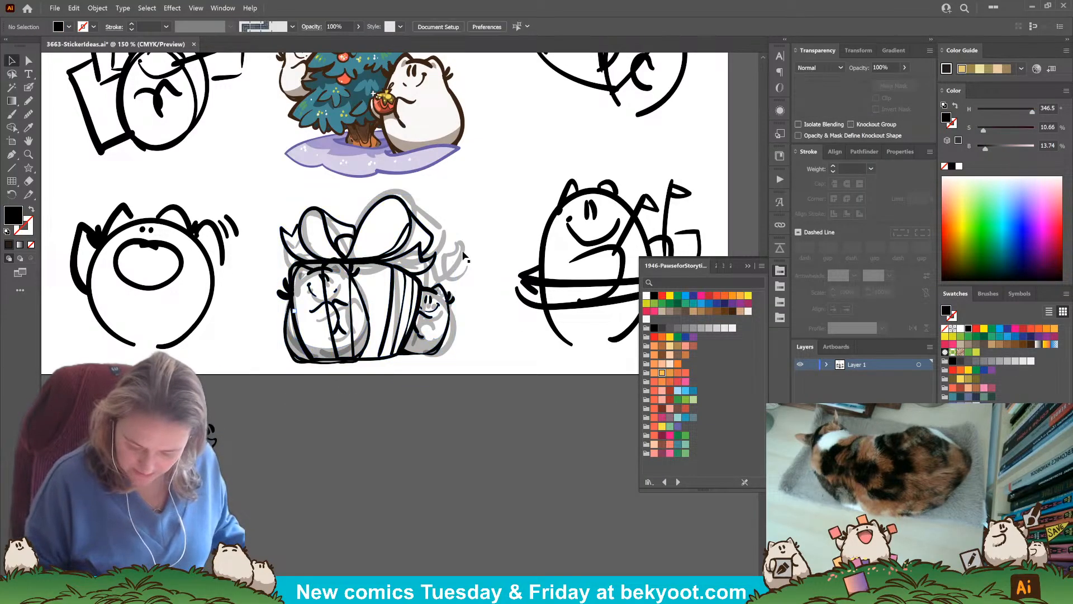
{"action": "mouse_move", "coordinate": [463, 256]}
{"action": "left_mouse_down"}
{"action": "mouse_move", "coordinate": [453, 376]}
{"action": "mouse_move", "coordinate": [408, 513]}
{"action": "left_mouse_up"}
Isolate the gift box drawing's group and recolour its black line art with the dark brown swatch.
{"action": "left_click", "coordinate": [423, 289]}
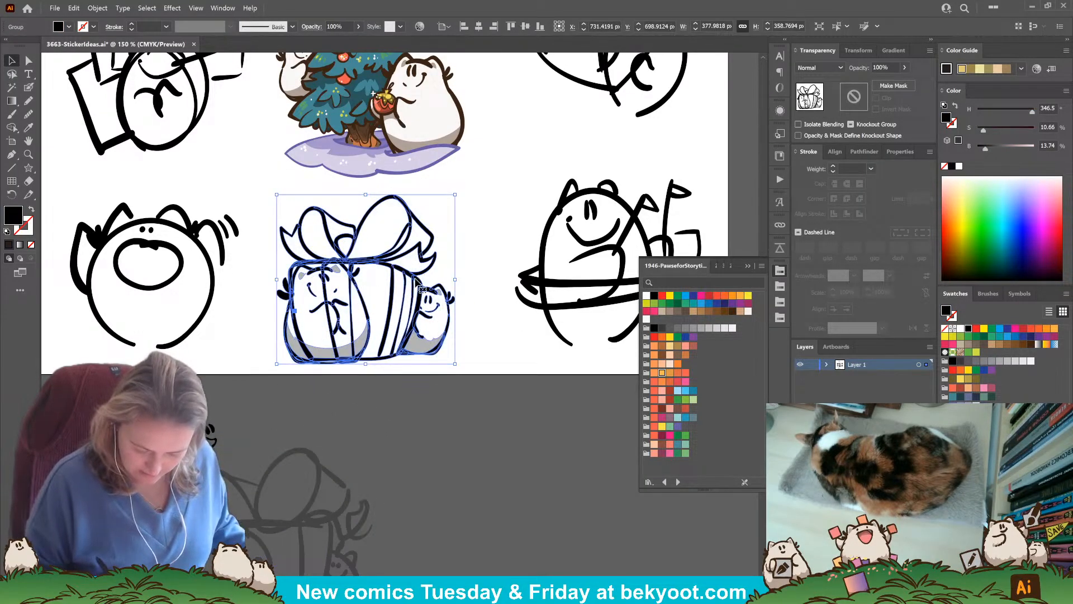
{"action": "double_click", "coordinate": [423, 290]}
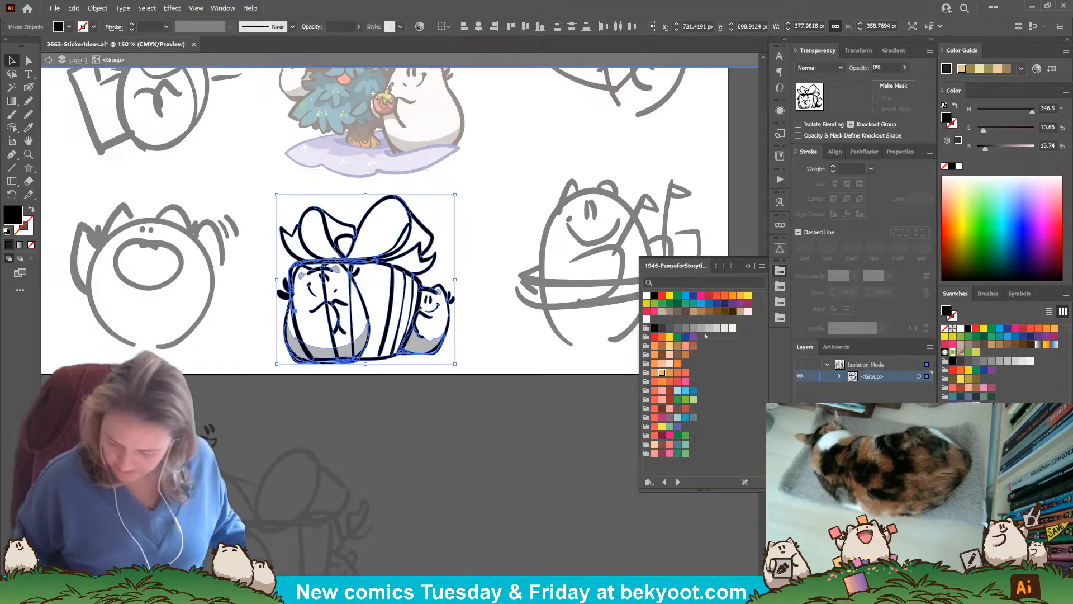
{"action": "left_click", "coordinate": [732, 311]}
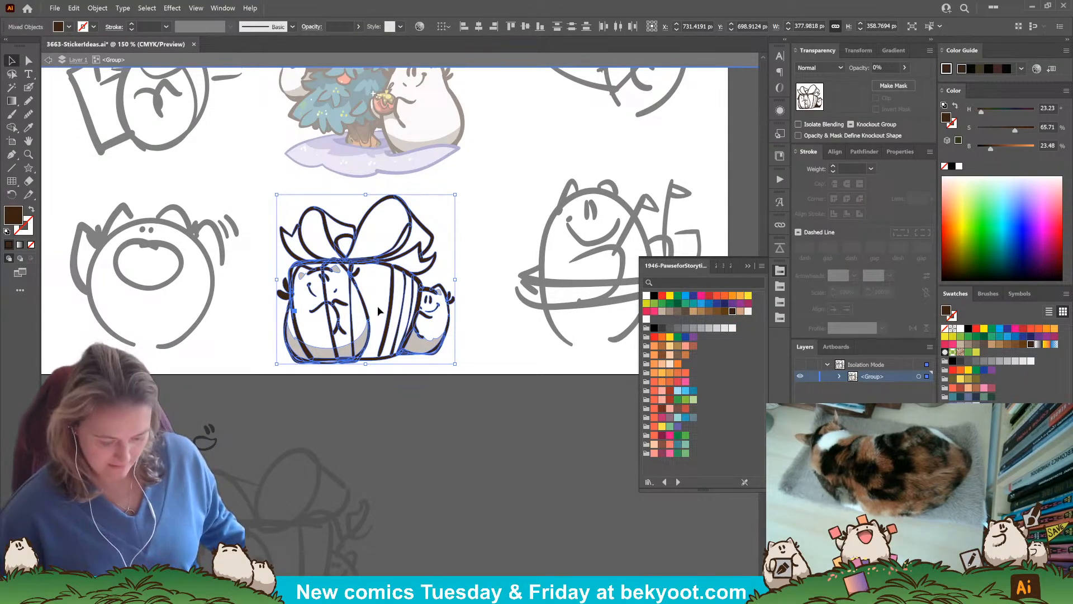
Tilt the front cat's group slightly clockwise and shift it a little left against the gift box.
{"action": "scroll", "coordinate": [383, 363], "scroll_direction": "up", "scroll_amount": 2}
{"action": "left_click", "coordinate": [304, 419]}
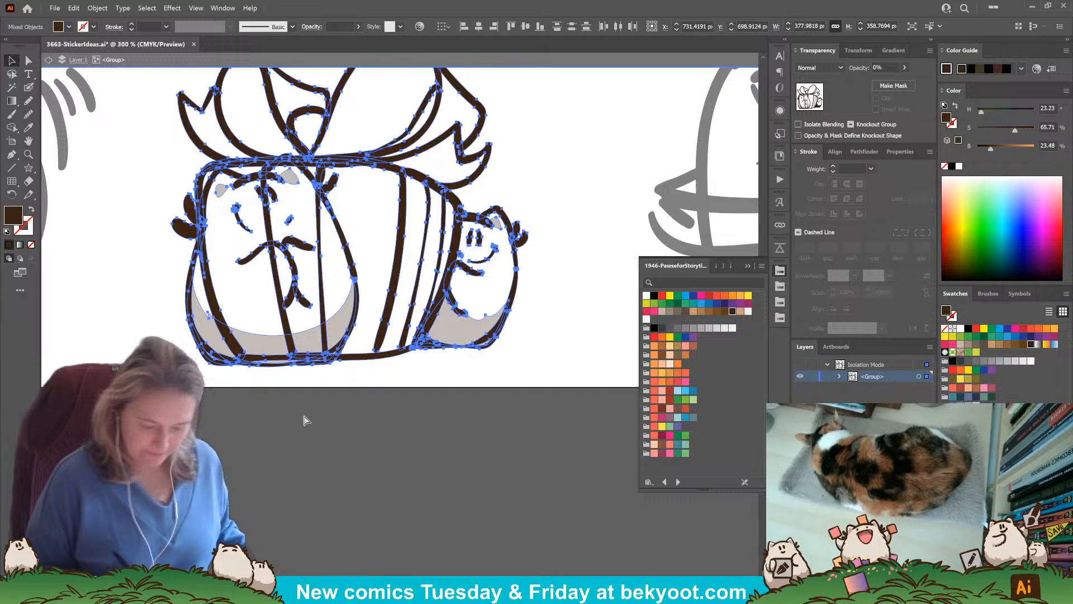
{"action": "left_click", "coordinate": [346, 251]}
{"action": "left_click_drag", "start_coordinate": [359, 153], "coordinate": [375, 127]}
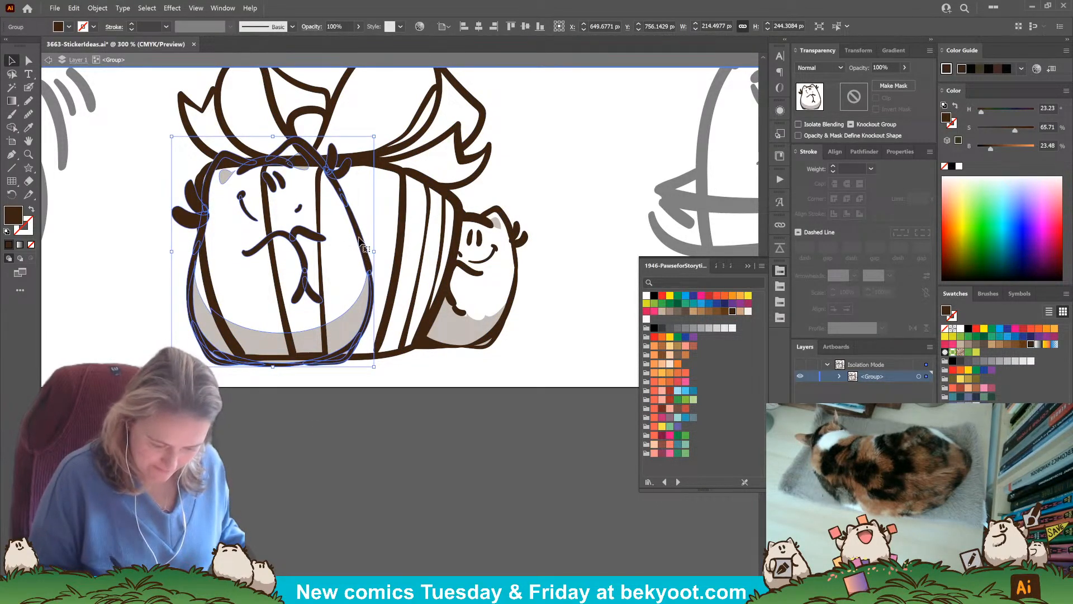
{"action": "mouse_move", "coordinate": [360, 246]}
{"action": "left_mouse_down"}
{"action": "mouse_move", "coordinate": [336, 240]}
{"action": "mouse_move", "coordinate": [343, 250]}
{"action": "left_mouse_up"}
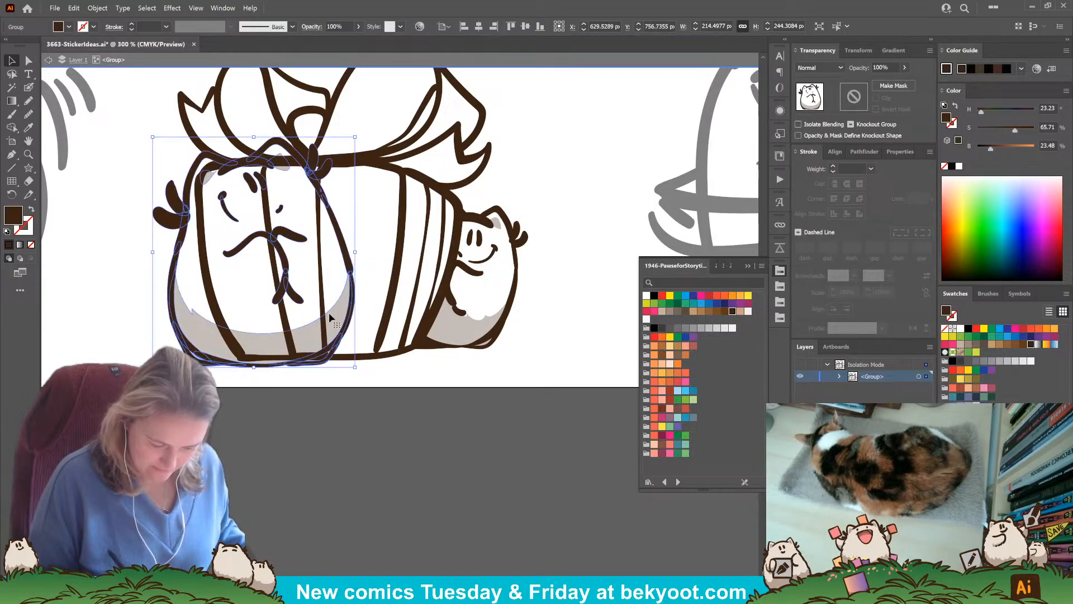
Isolate the front cat's group and trace its body with the Pencil tool as an off-white fill.
{"action": "double_click", "coordinate": [347, 259]}
{"action": "left_click", "coordinate": [28, 101]}
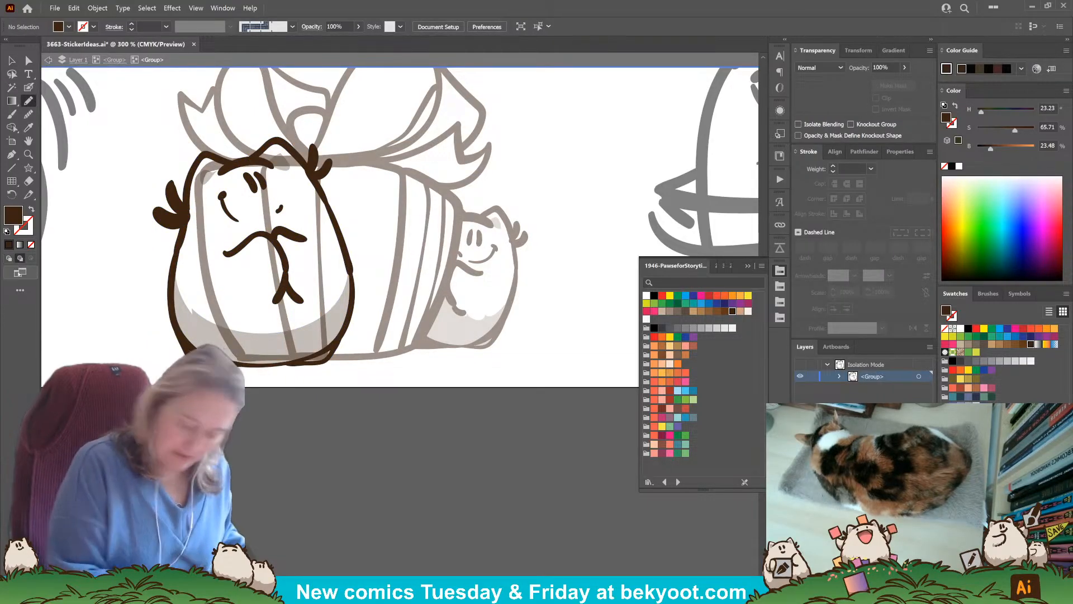
{"action": "left_click", "coordinate": [646, 318]}
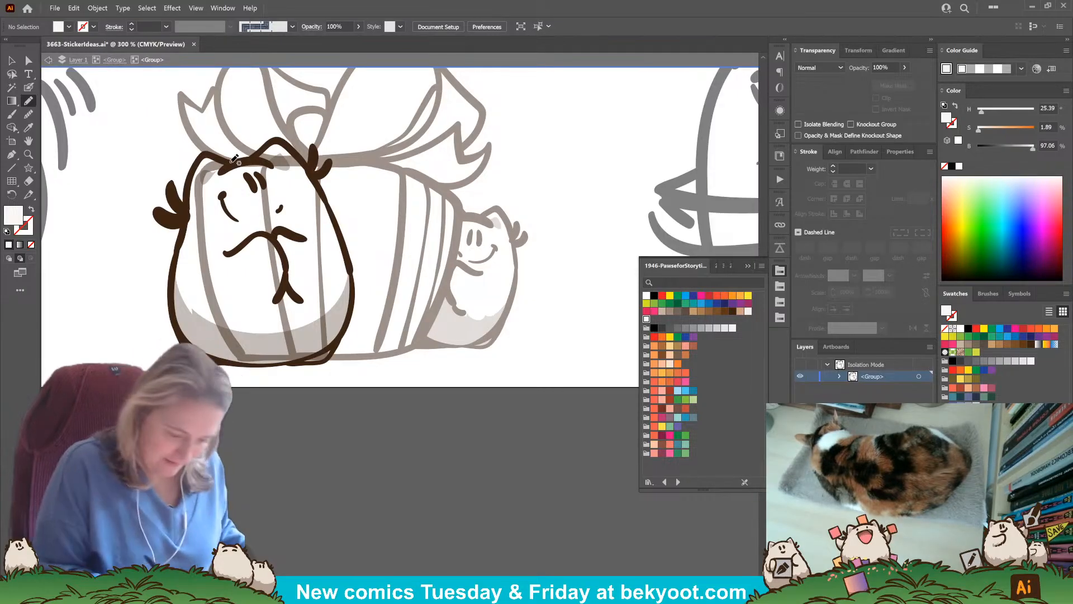
{"action": "mouse_move", "coordinate": [194, 188]}
{"action": "left_mouse_down"}
{"action": "mouse_move", "coordinate": [172, 300]}
{"action": "mouse_move", "coordinate": [192, 356]}
{"action": "mouse_move", "coordinate": [327, 360]}
{"action": "mouse_move", "coordinate": [352, 277]}
{"action": "mouse_move", "coordinate": [330, 207]}
{"action": "mouse_move", "coordinate": [281, 143]}
{"action": "mouse_move", "coordinate": [235, 166]}
{"action": "left_mouse_up"}
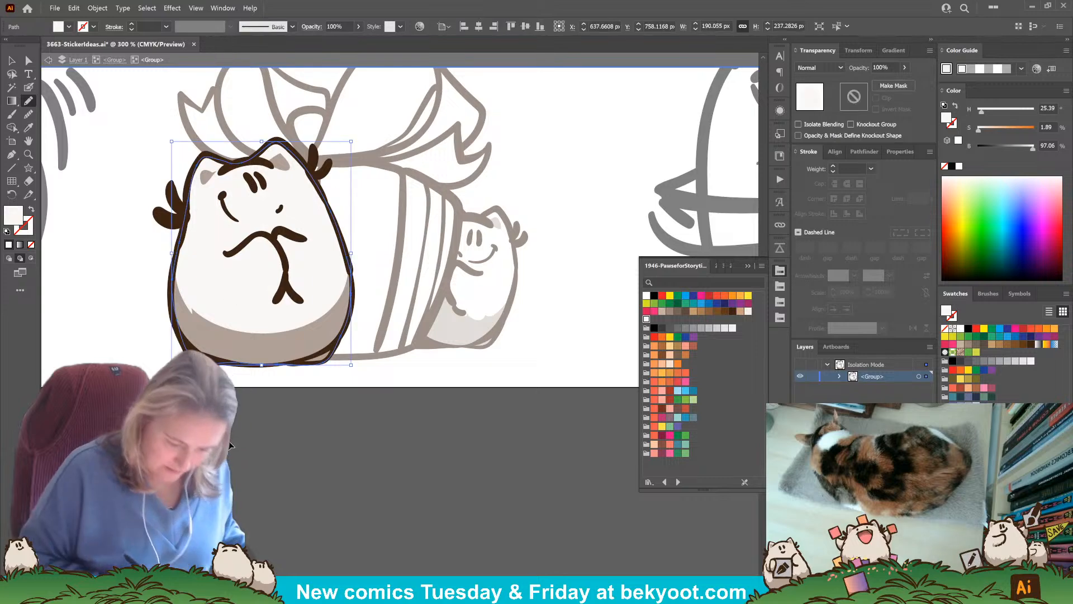
{"action": "key", "text": "ctrl+shift+a"}
{"action": "left_click_drag", "start_coordinate": [437, 270], "coordinate": [390, 280]}
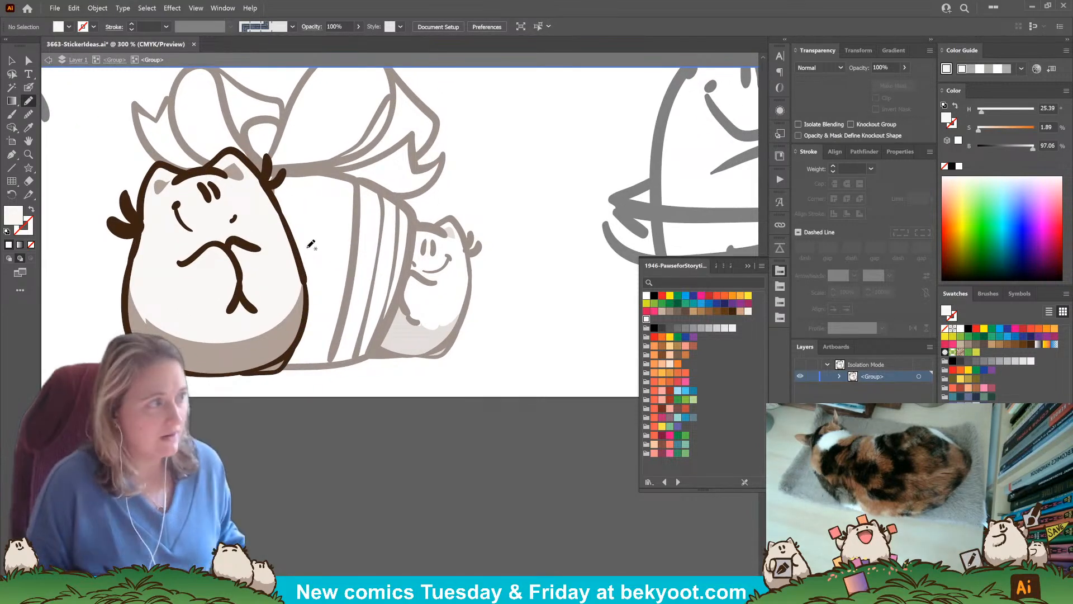
Return to the gift box group, scale the front cat down to about 200 px wide and reposition it at the box's lower left.
{"action": "left_click", "coordinate": [120, 60]}
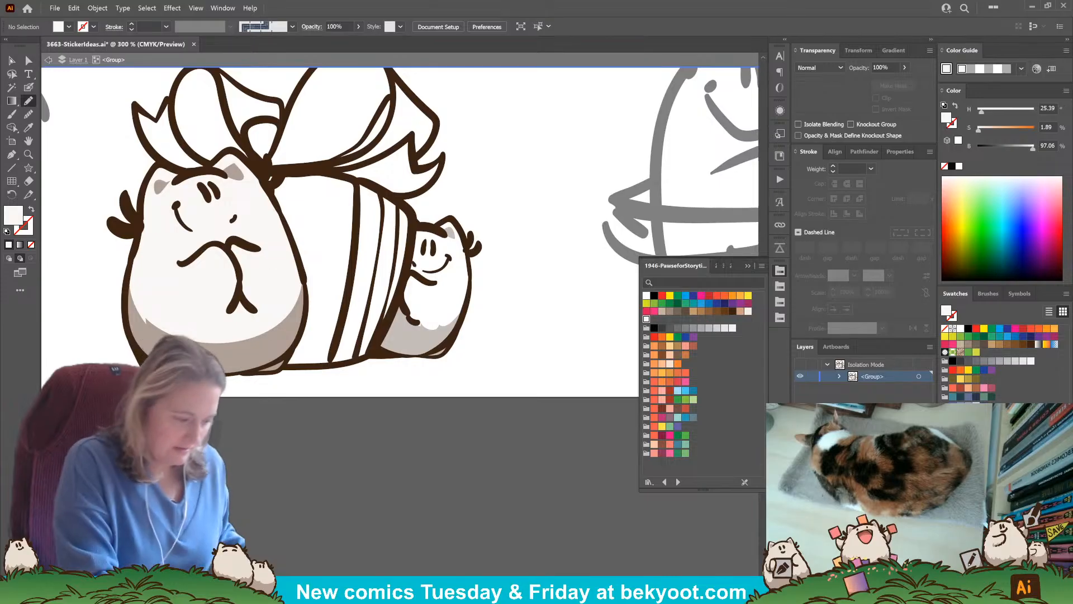
{"action": "key", "text": "v"}
{"action": "left_click", "coordinate": [259, 316]}
{"action": "mouse_move", "coordinate": [260, 317]}
{"action": "left_mouse_down"}
{"action": "mouse_move", "coordinate": [266, 326]}
{"action": "mouse_move", "coordinate": [249, 326]}
{"action": "left_mouse_up"}
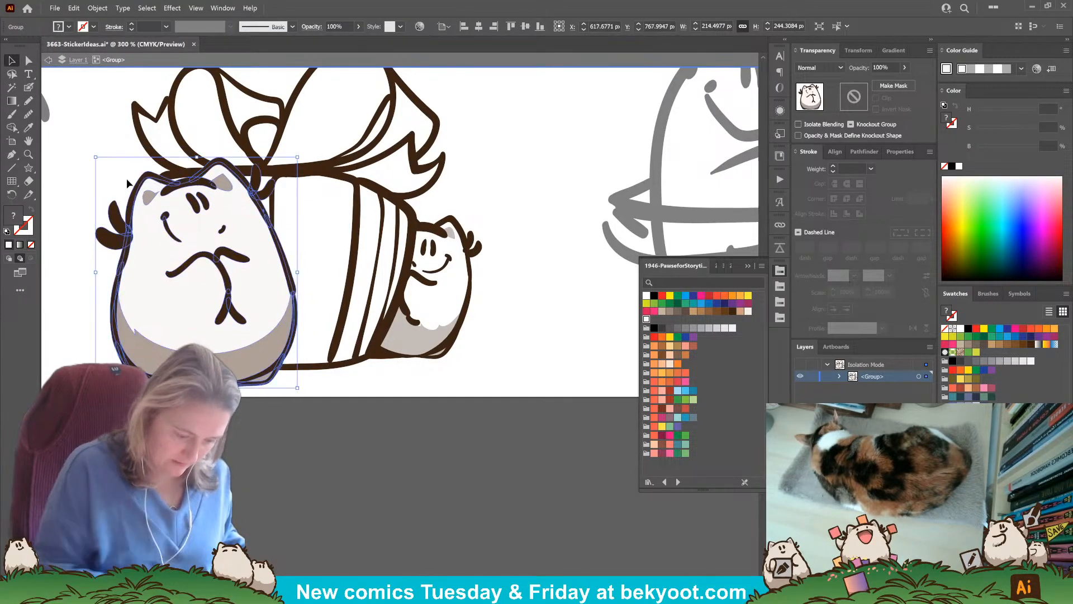
{"action": "left_click_drag", "start_coordinate": [96, 158], "coordinate": [108, 169]}
{"action": "left_click_drag", "start_coordinate": [223, 285], "coordinate": [204, 285]}
{"action": "left_click_drag", "start_coordinate": [218, 360], "coordinate": [219, 349]}
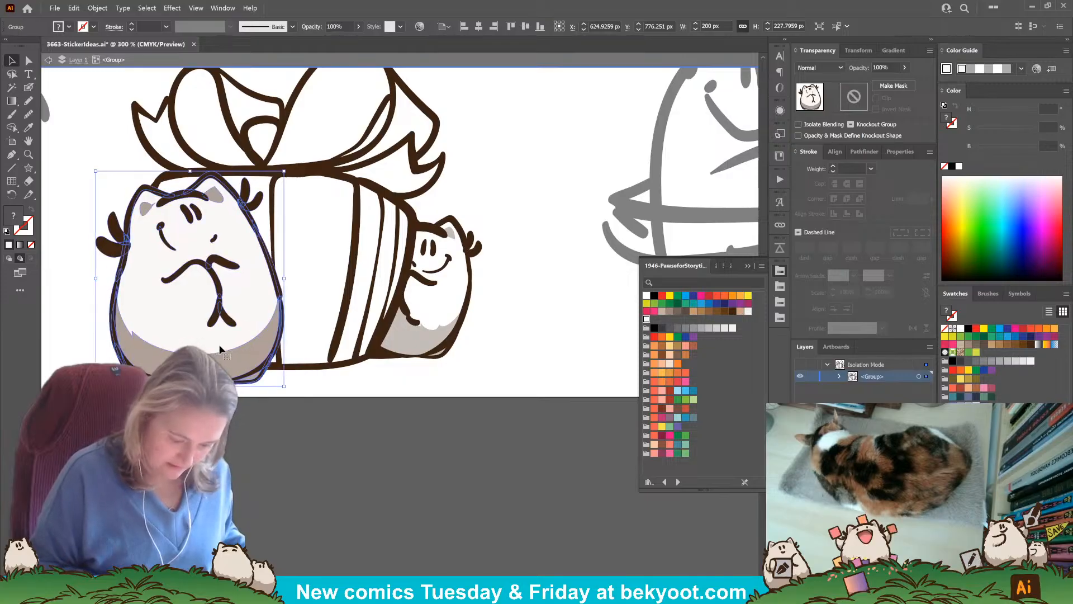
{"action": "left_click", "coordinate": [261, 433]}
{"action": "left_click_drag", "start_coordinate": [261, 427], "coordinate": [280, 435]}
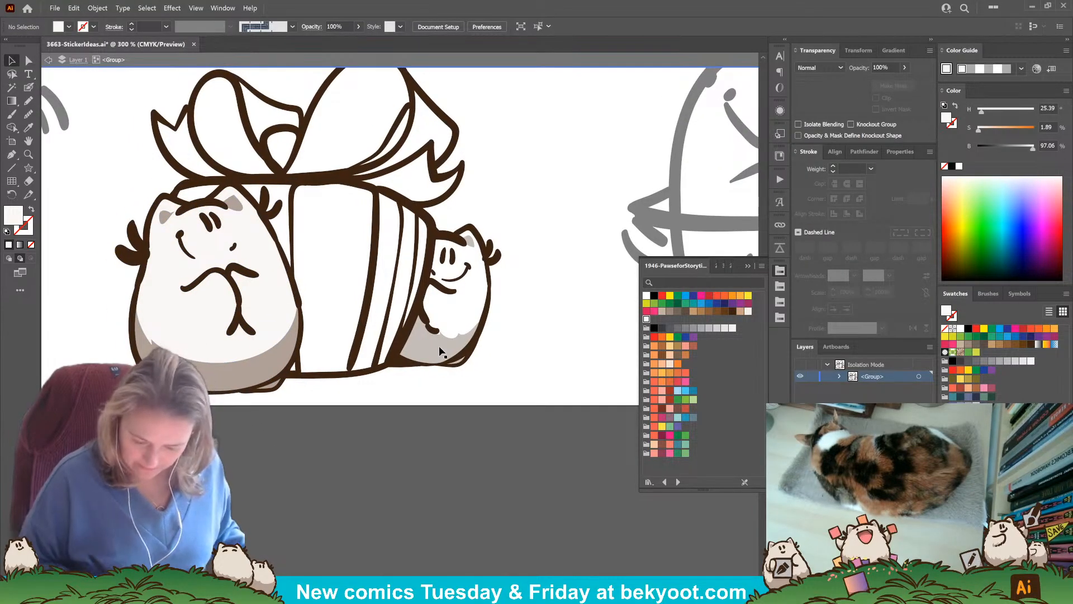
Trace the small cat behind the gift box with the Pencil tool as an off-white fill.
{"action": "left_click", "coordinate": [28, 102]}
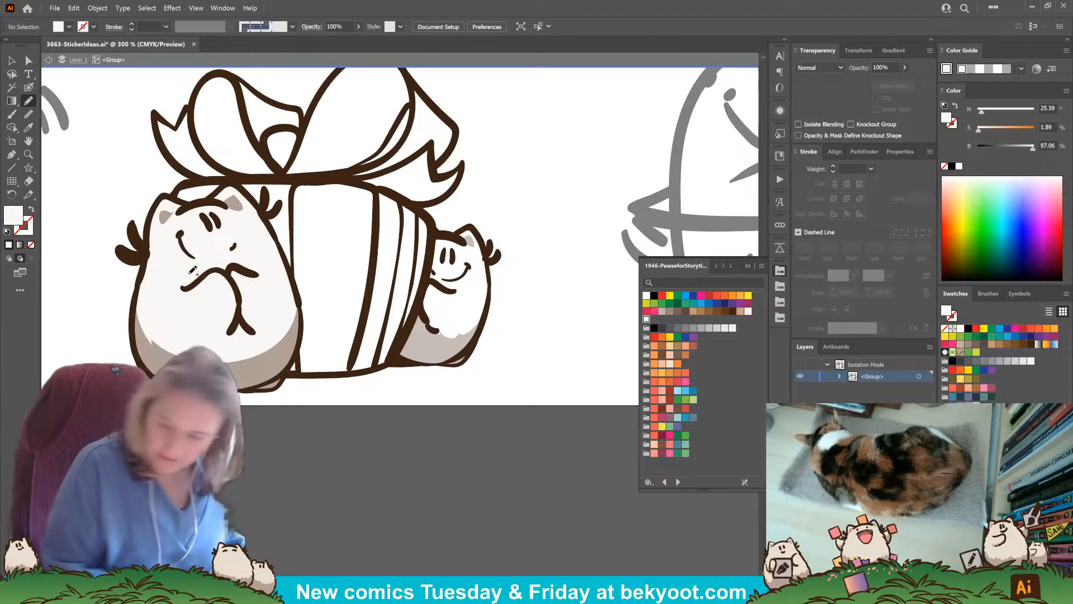
{"action": "mouse_move", "coordinate": [437, 231]}
{"action": "left_mouse_down"}
{"action": "mouse_move", "coordinate": [472, 227]}
{"action": "mouse_move", "coordinate": [486, 251]}
{"action": "mouse_move", "coordinate": [482, 326]}
{"action": "mouse_move", "coordinate": [459, 363]}
{"action": "mouse_move", "coordinate": [397, 359]}
{"action": "mouse_move", "coordinate": [405, 339]}
{"action": "left_mouse_up"}
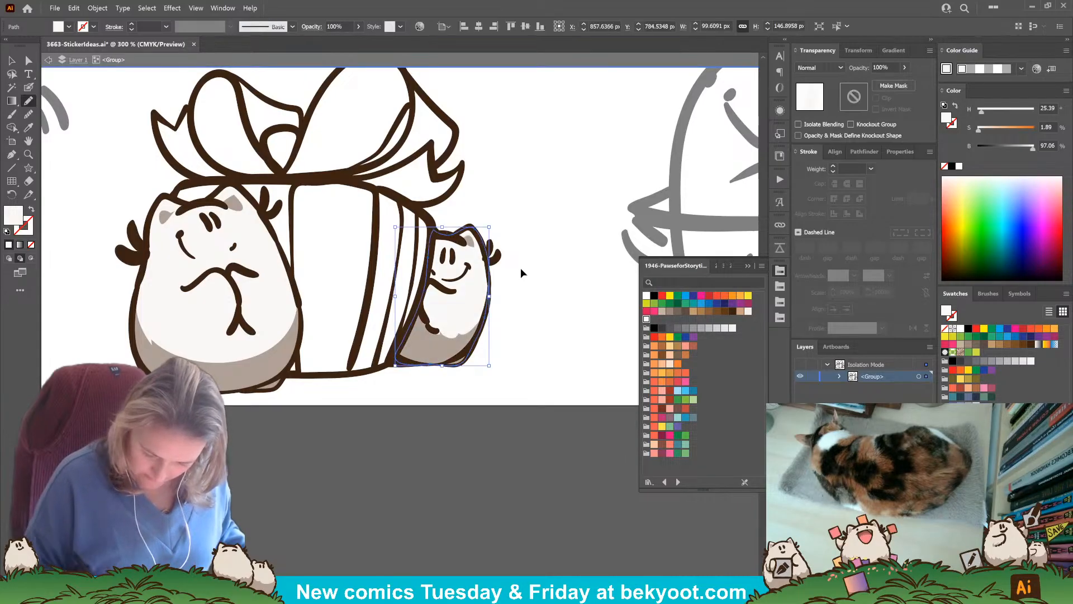
{"action": "scroll", "coordinate": [342, 273], "scroll_direction": "down", "scroll_amount": 1}
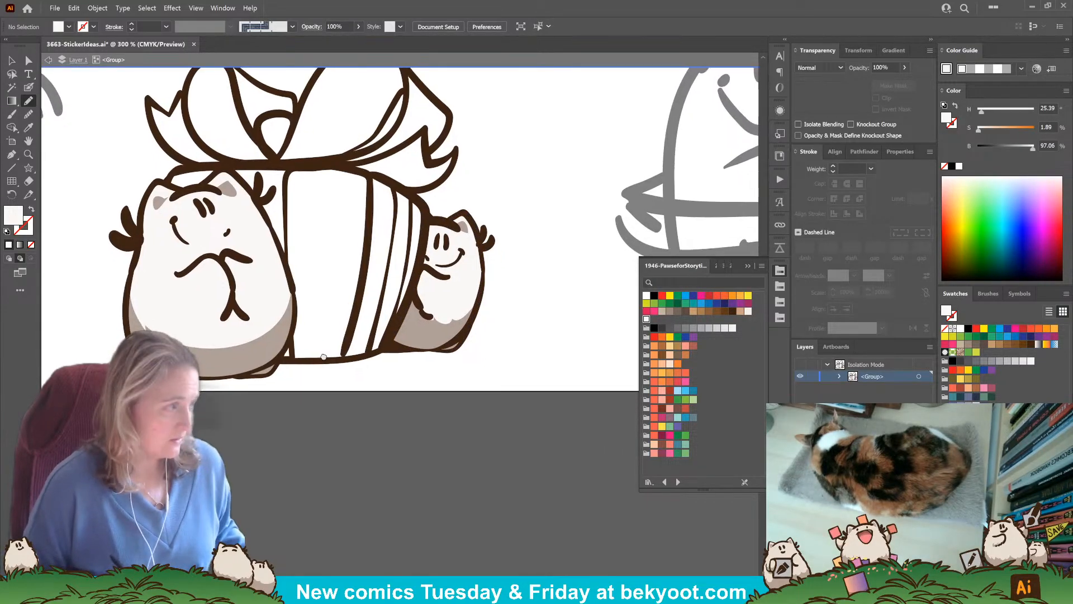
{"action": "scroll", "coordinate": [334, 373], "scroll_direction": "up", "scroll_amount": 3}
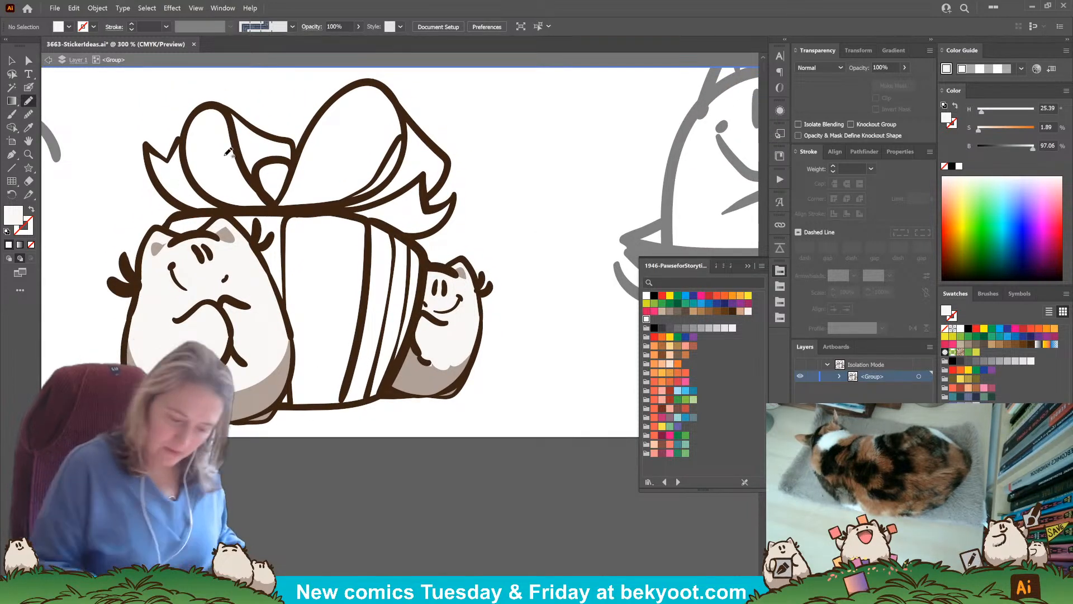
Sample the front cat's dark brown 30% opacity shadow and draw matching shadow shapes over the bow's knot and both loops.
{"action": "left_click", "coordinate": [29, 127]}
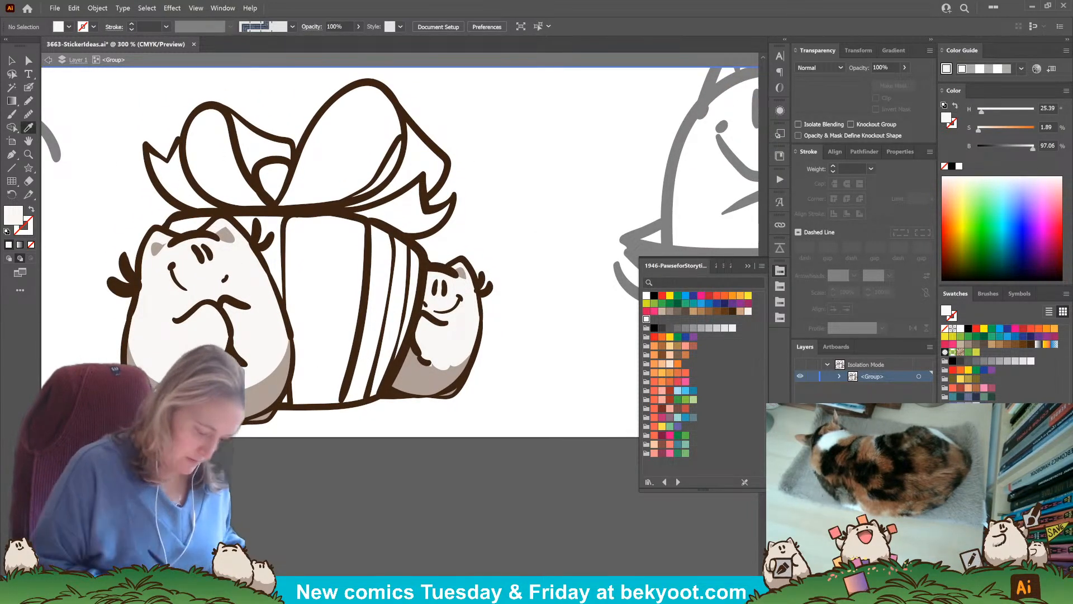
{"action": "left_click", "coordinate": [140, 382]}
{"action": "left_click", "coordinate": [29, 101]}
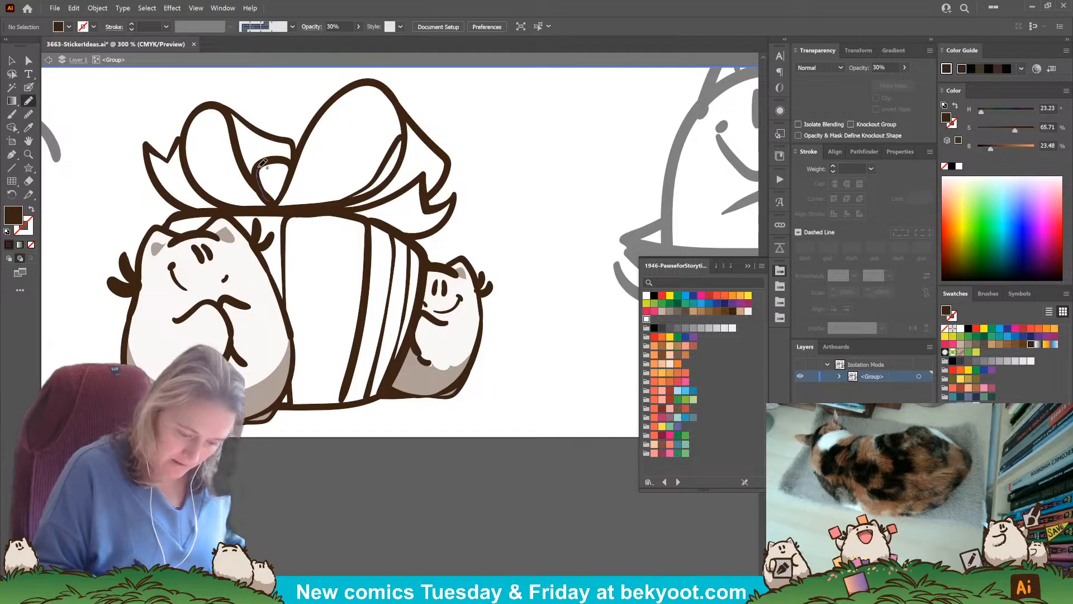
{"action": "left_click_drag", "start_coordinate": [279, 196], "coordinate": [274, 202]}
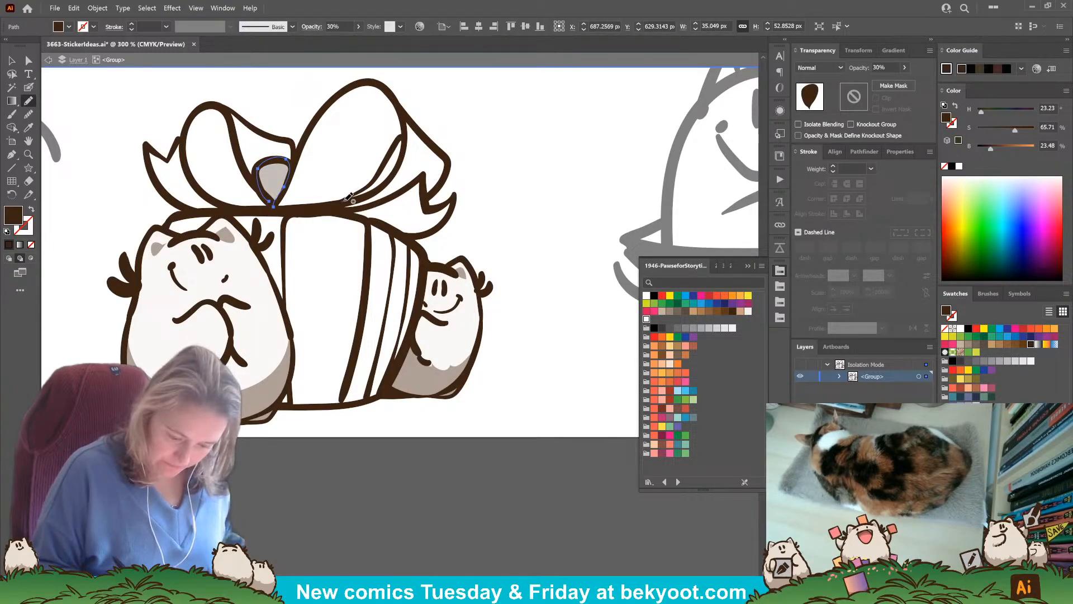
{"action": "mouse_move", "coordinate": [403, 134]}
{"action": "left_mouse_down"}
{"action": "mouse_move", "coordinate": [383, 90]}
{"action": "mouse_move", "coordinate": [334, 99]}
{"action": "left_mouse_up"}
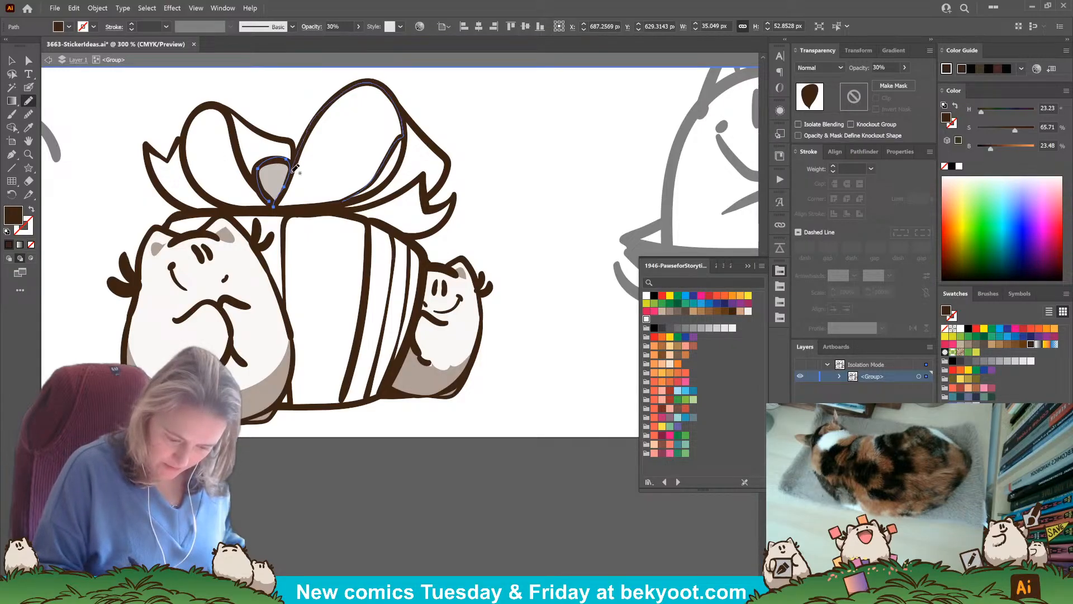
{"action": "left_click_drag", "start_coordinate": [275, 205], "coordinate": [335, 206]}
{"action": "key", "text": "ctrl+shift+a"}
{"action": "mouse_move", "coordinate": [250, 174]}
{"action": "left_mouse_down"}
{"action": "mouse_move", "coordinate": [227, 116]}
{"action": "mouse_move", "coordinate": [210, 106]}
{"action": "mouse_move", "coordinate": [193, 118]}
{"action": "mouse_move", "coordinate": [185, 161]}
{"action": "mouse_move", "coordinate": [213, 199]}
{"action": "mouse_move", "coordinate": [274, 206]}
{"action": "mouse_move", "coordinate": [249, 167]}
{"action": "left_mouse_up"}
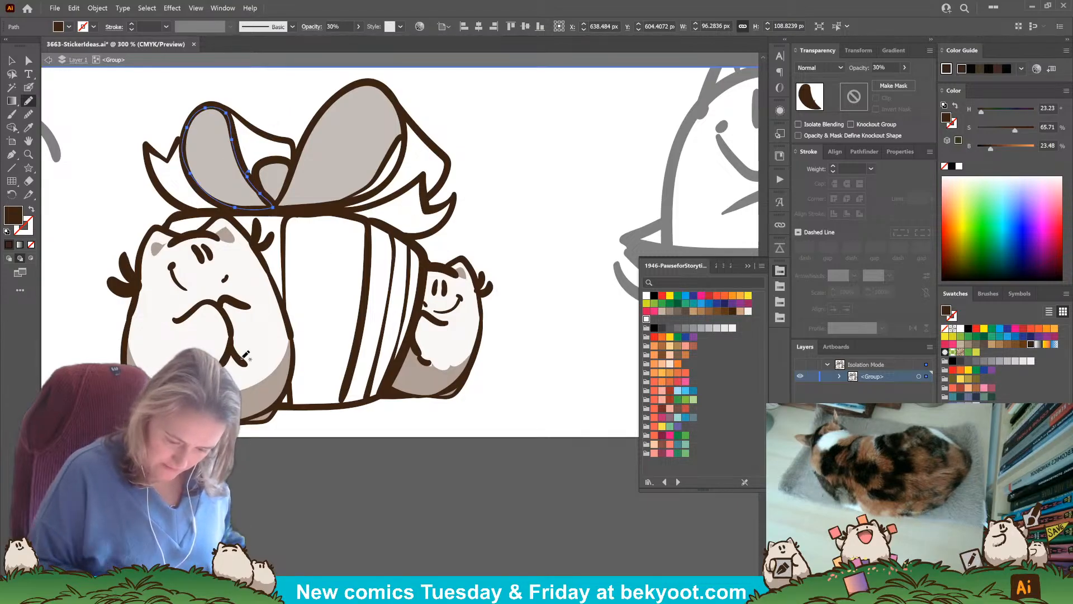
{"action": "left_click", "coordinate": [124, 218], "text": "ctrl"}
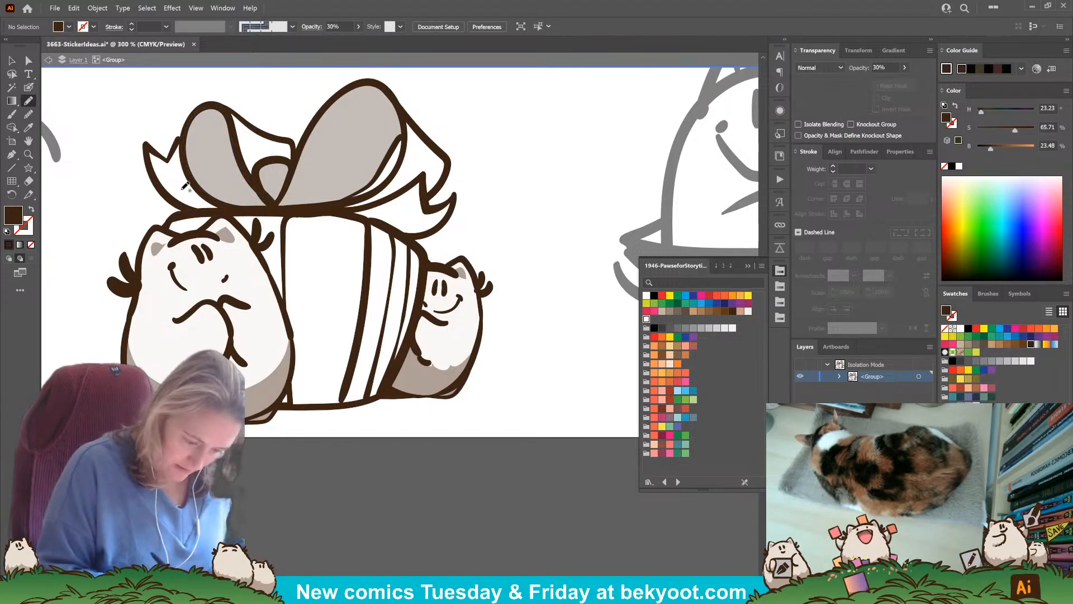
{"action": "mouse_move", "coordinate": [186, 174]}
{"action": "left_mouse_down"}
{"action": "mouse_move", "coordinate": [225, 205]}
{"action": "mouse_move", "coordinate": [171, 199]}
{"action": "left_mouse_up"}
{"action": "left_click", "coordinate": [333, 239], "text": "ctrl"}
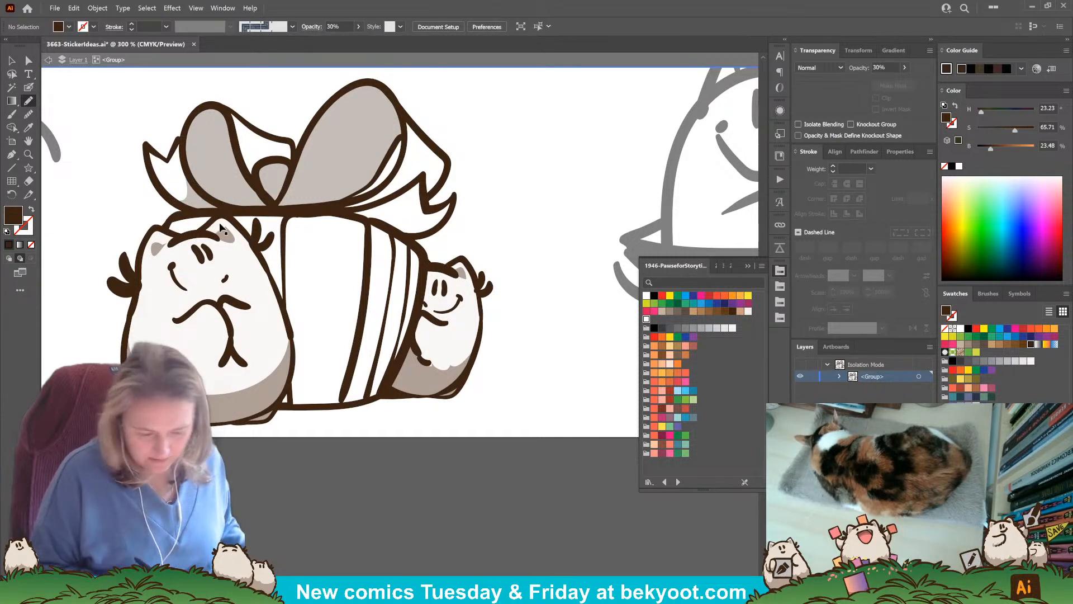
{"action": "key", "text": "ctrl+z"}
Draw dark brown 30% opacity shadows on both ribbon tails below the bow loops and across the bottom of the gift box.
{"action": "mouse_move", "coordinate": [181, 197]}
{"action": "left_mouse_down"}
{"action": "mouse_move", "coordinate": [220, 197]}
{"action": "mouse_move", "coordinate": [229, 213]}
{"action": "mouse_move", "coordinate": [168, 196]}
{"action": "left_mouse_up"}
{"action": "left_click", "coordinate": [300, 471], "text": "ctrl"}
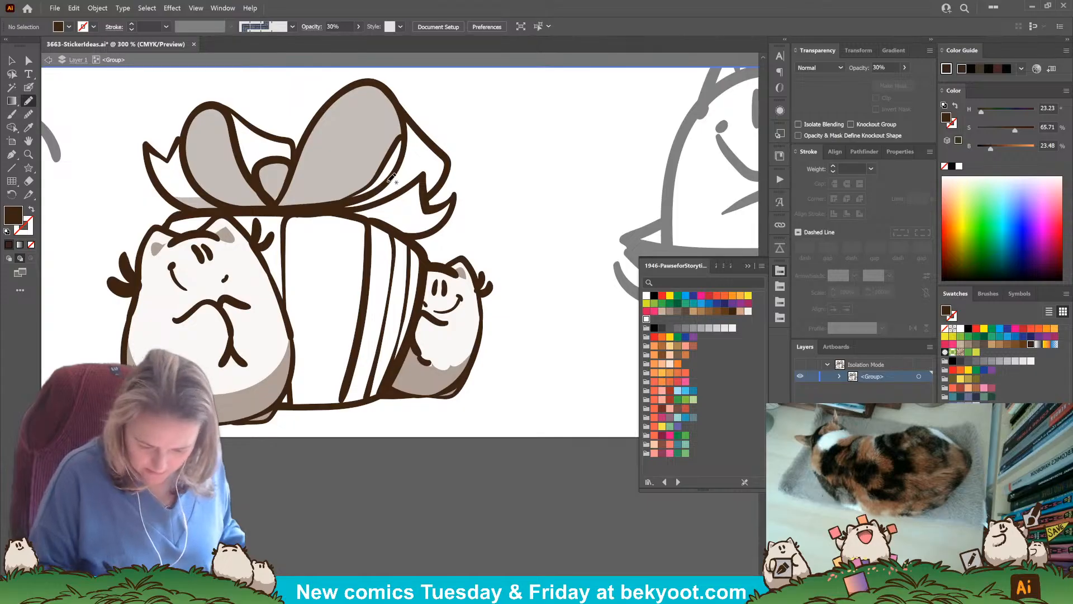
{"action": "mouse_move", "coordinate": [393, 180]}
{"action": "left_mouse_down"}
{"action": "mouse_move", "coordinate": [342, 203]}
{"action": "mouse_move", "coordinate": [379, 186]}
{"action": "mouse_move", "coordinate": [402, 228]}
{"action": "mouse_move", "coordinate": [439, 227]}
{"action": "mouse_move", "coordinate": [419, 236]}
{"action": "mouse_move", "coordinate": [347, 210]}
{"action": "left_mouse_up"}
{"action": "left_click", "coordinate": [358, 449], "text": "ctrl"}
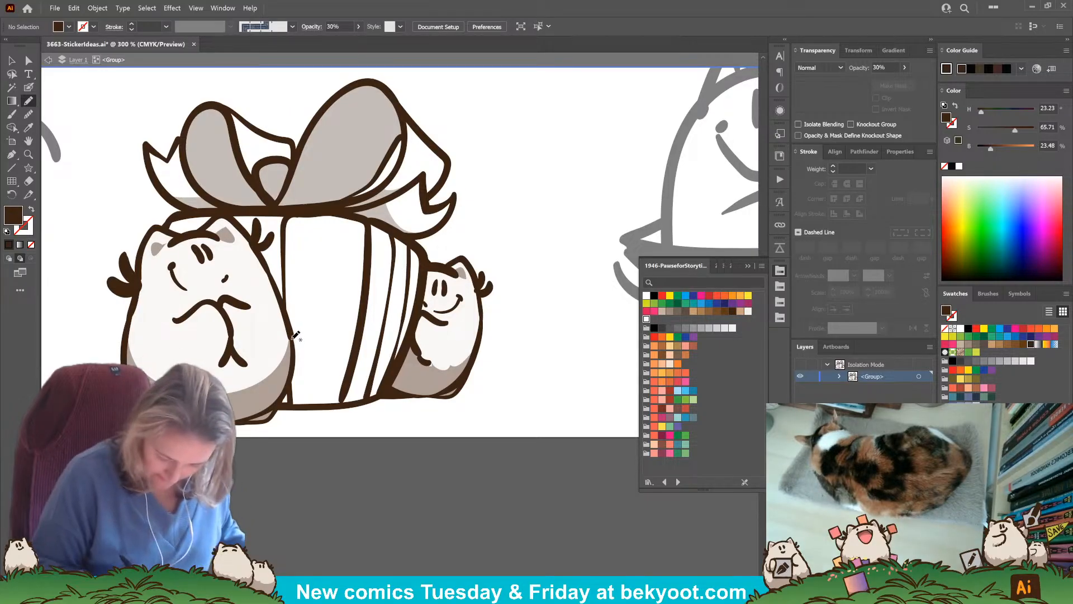
{"action": "mouse_move", "coordinate": [291, 341]}
{"action": "left_mouse_down"}
{"action": "mouse_move", "coordinate": [323, 353]}
{"action": "mouse_move", "coordinate": [357, 324]}
{"action": "mouse_move", "coordinate": [359, 351]}
{"action": "mouse_move", "coordinate": [411, 329]}
{"action": "mouse_move", "coordinate": [377, 397]}
{"action": "mouse_move", "coordinate": [279, 409]}
{"action": "mouse_move", "coordinate": [292, 340]}
{"action": "left_mouse_up"}
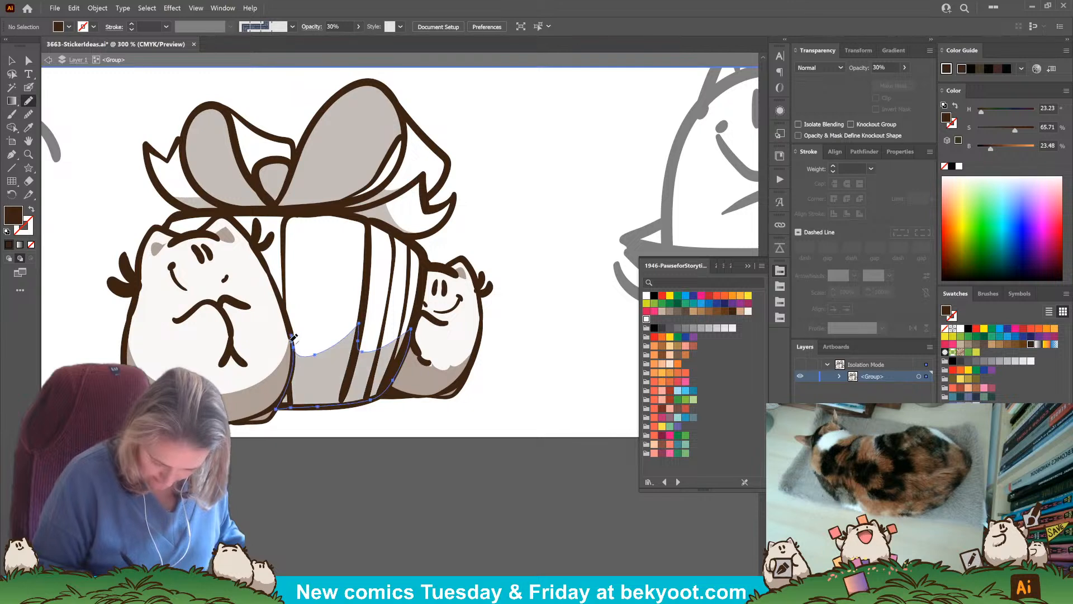
Set the fill to a darker Color Guide shade of the coral red swatch, with 100% opacity.
{"action": "scroll", "coordinate": [323, 467], "scroll_direction": "up", "scroll_amount": 2}
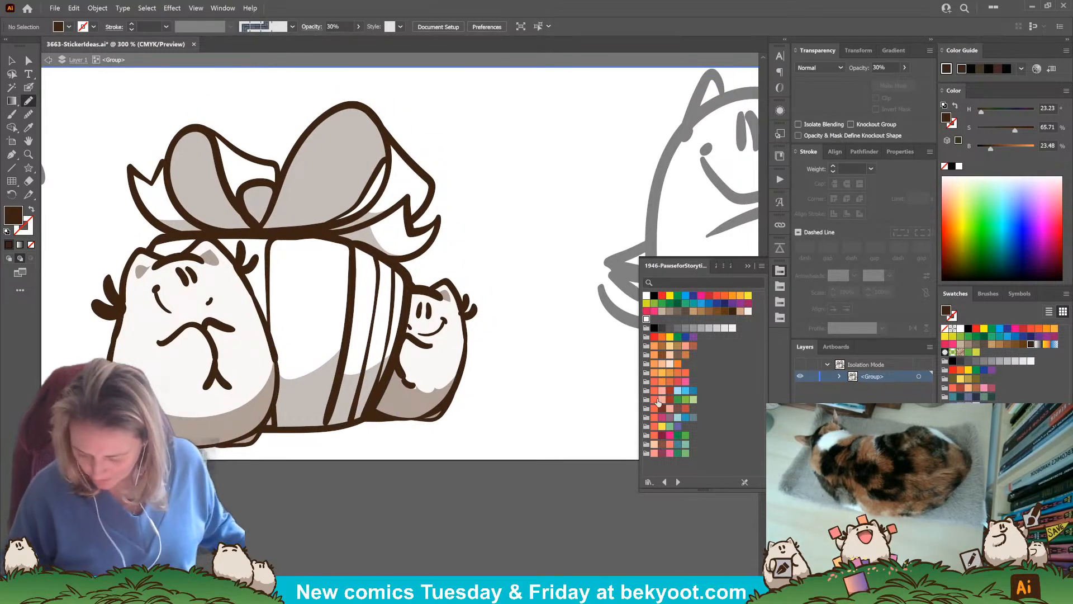
{"action": "left_click", "coordinate": [678, 381]}
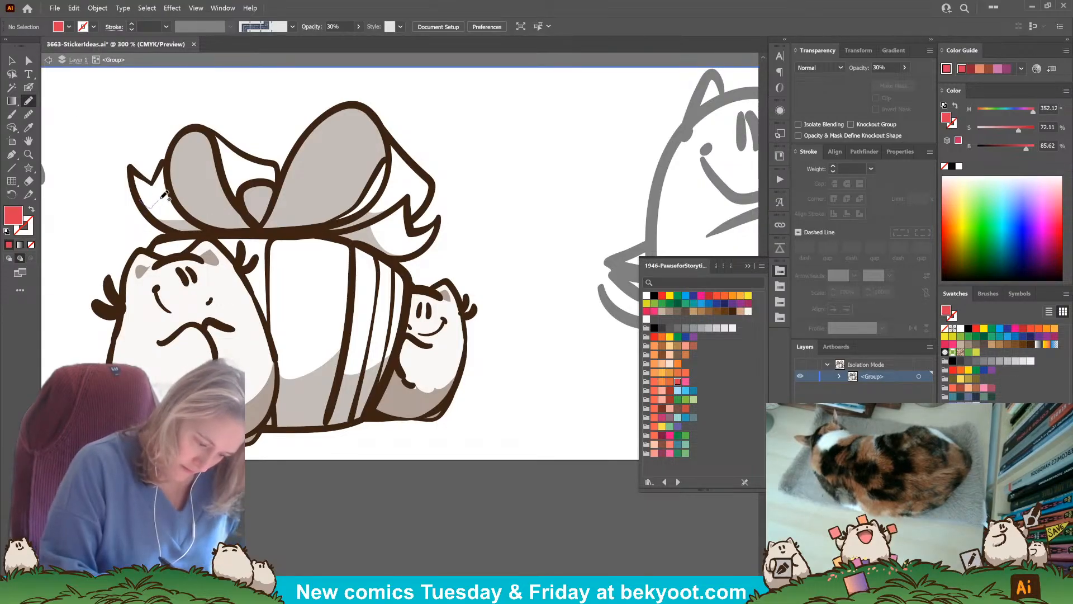
{"action": "left_click_drag", "start_coordinate": [215, 178], "coordinate": [216, 172]}
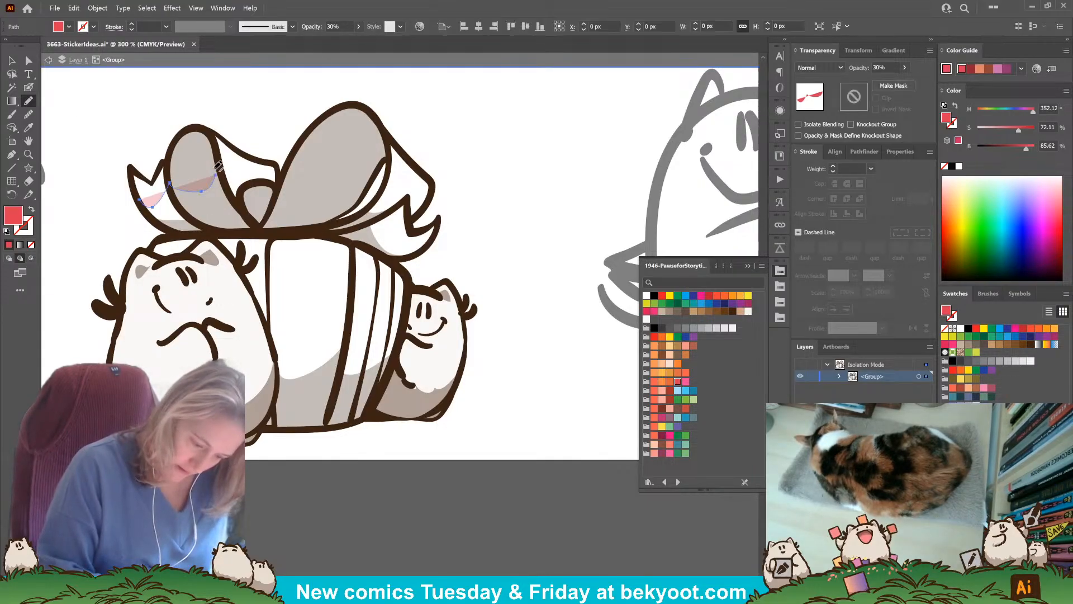
{"action": "key", "text": "ctrl+z"}
{"action": "left_click", "coordinate": [905, 68]}
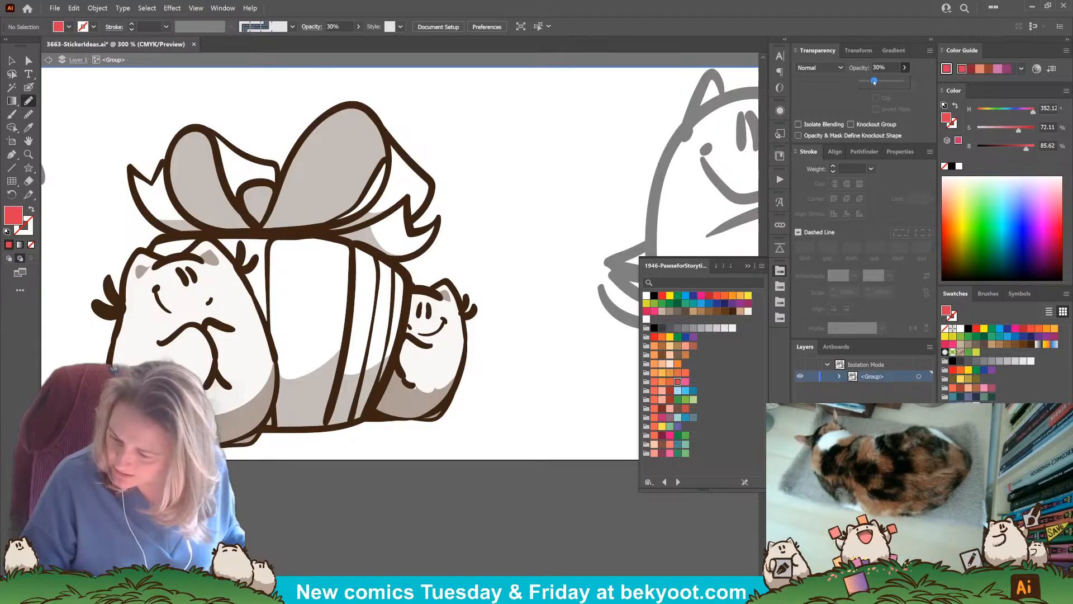
{"action": "left_click", "coordinate": [314, 480]}
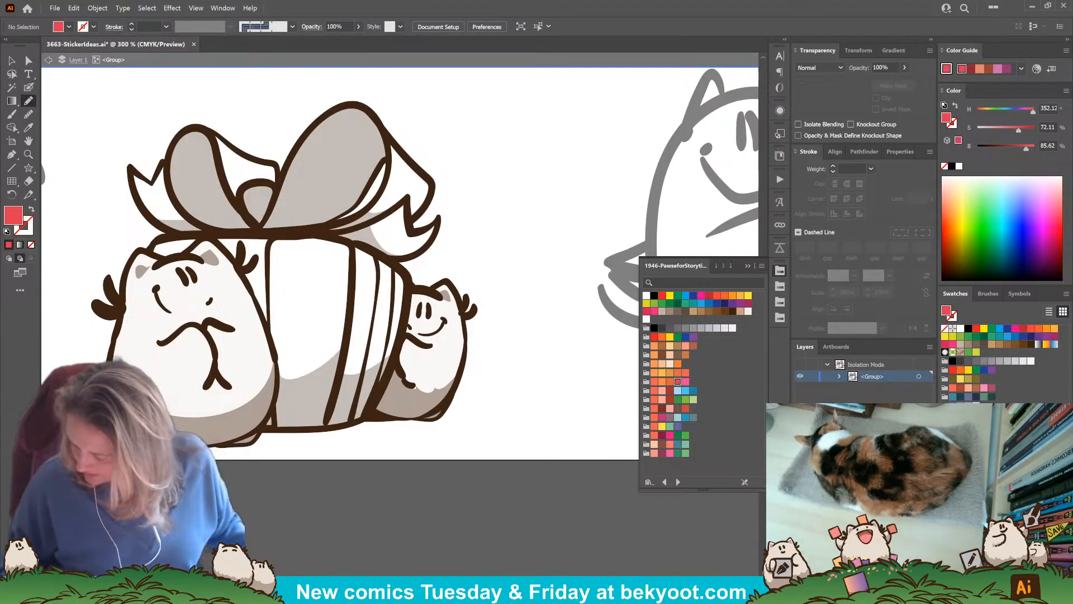
{"action": "left_click", "coordinate": [971, 69]}
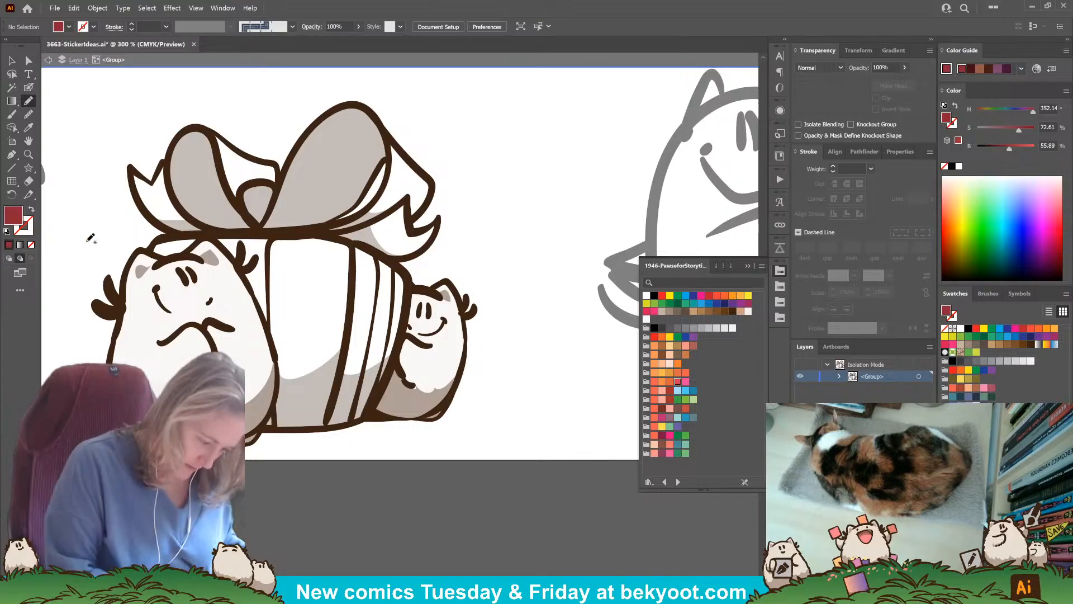
Draw dark red shapes over the bow's knot and the lower parts of both loops with the Pencil tool.
{"action": "mouse_move", "coordinate": [256, 215]}
{"action": "left_mouse_down"}
{"action": "mouse_move", "coordinate": [243, 197]}
{"action": "mouse_move", "coordinate": [275, 179]}
{"action": "mouse_move", "coordinate": [274, 211]}
{"action": "mouse_move", "coordinate": [258, 226]}
{"action": "left_mouse_up"}
{"action": "left_click", "coordinate": [285, 456], "text": "ctrl"}
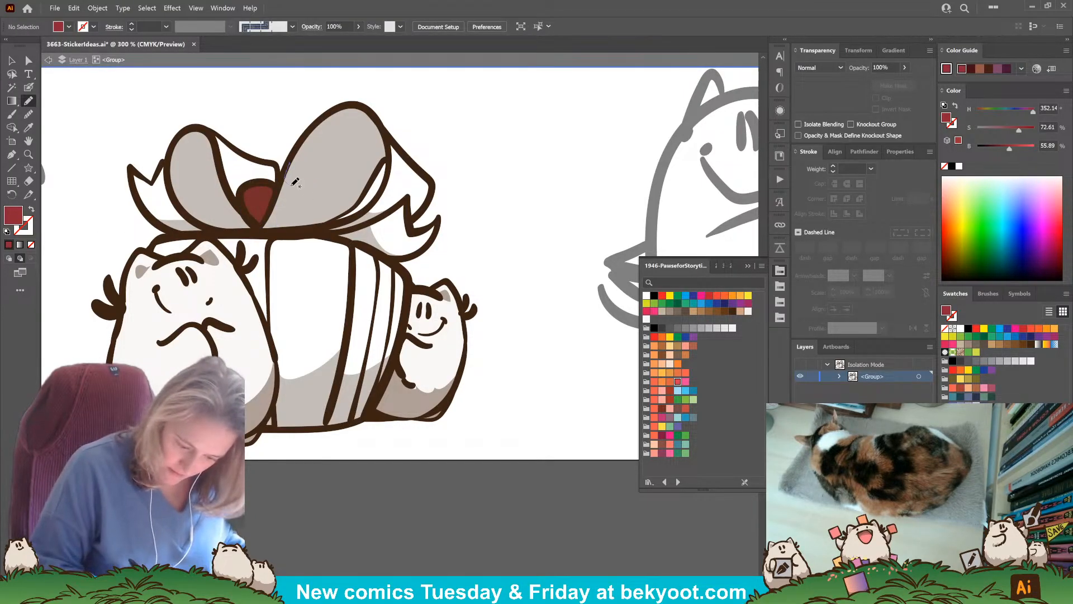
{"action": "mouse_move", "coordinate": [358, 207]}
{"action": "left_mouse_down"}
{"action": "mouse_move", "coordinate": [311, 228]}
{"action": "mouse_move", "coordinate": [261, 229]}
{"action": "mouse_move", "coordinate": [298, 147]}
{"action": "left_mouse_up"}
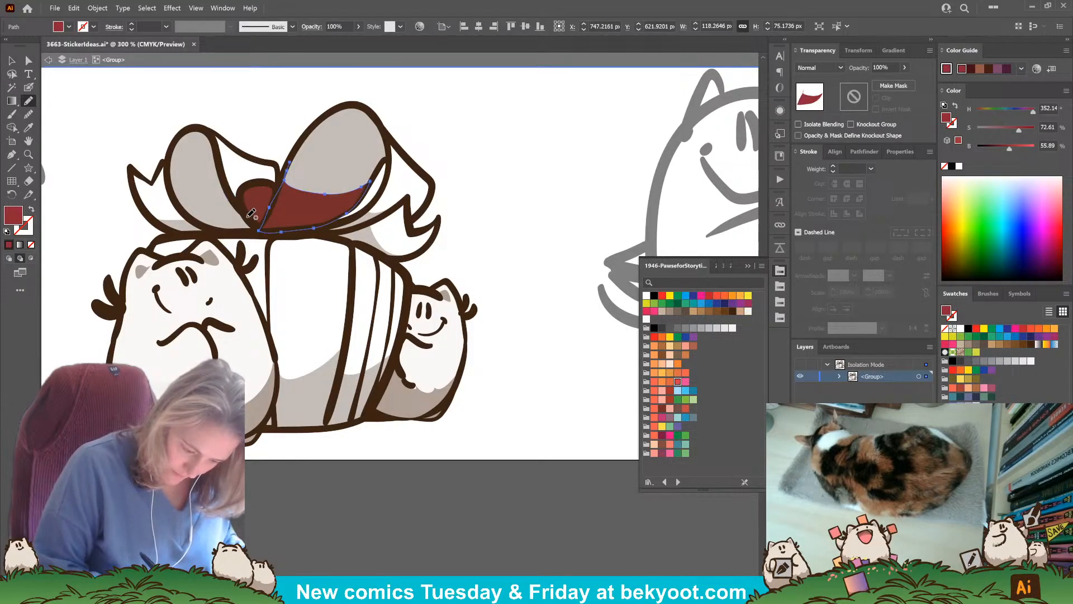
{"action": "mouse_move", "coordinate": [235, 196]}
{"action": "left_mouse_down"}
{"action": "mouse_move", "coordinate": [222, 163]}
{"action": "mouse_move", "coordinate": [202, 167]}
{"action": "left_mouse_up"}
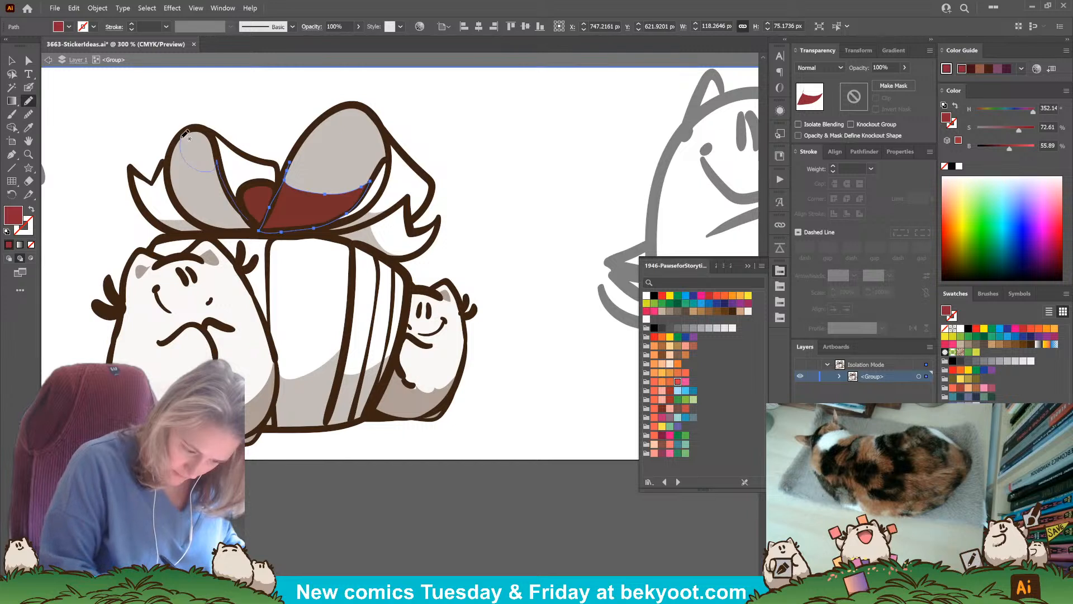
{"action": "mouse_move", "coordinate": [194, 214]}
{"action": "left_mouse_down"}
{"action": "mouse_move", "coordinate": [230, 231]}
{"action": "mouse_move", "coordinate": [259, 221]}
{"action": "left_mouse_up"}
{"action": "key", "text": "ctrl+shift+a"}
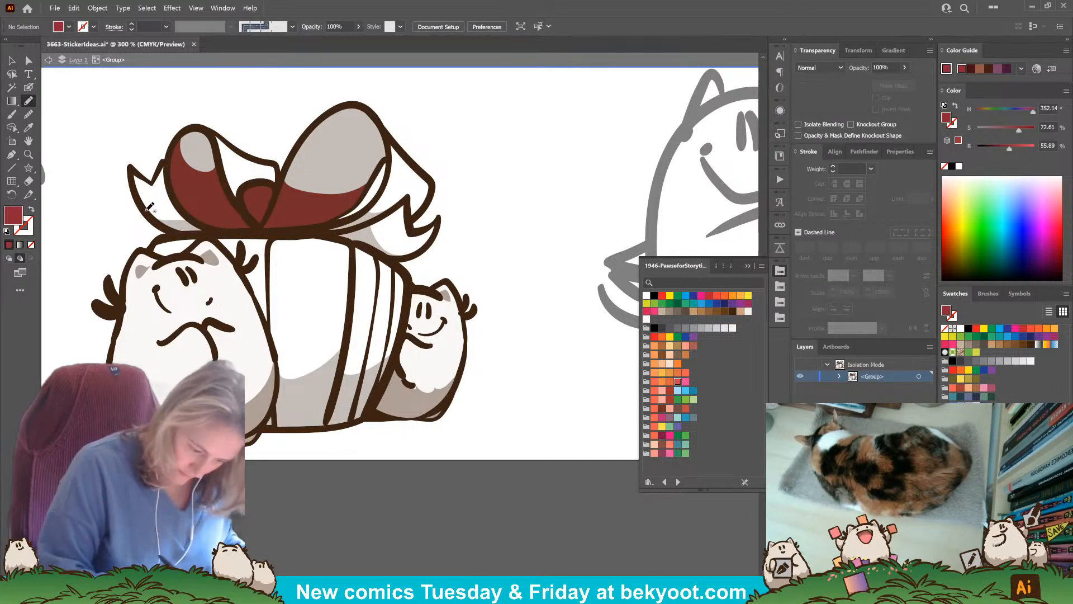
Draw dark red Pencil shapes on the inner ends of both lower ribbon tails, where they emerge beneath the bow loops.
{"action": "mouse_move", "coordinate": [179, 225]}
{"action": "left_mouse_down"}
{"action": "mouse_move", "coordinate": [210, 230]}
{"action": "mouse_move", "coordinate": [166, 226]}
{"action": "left_mouse_up"}
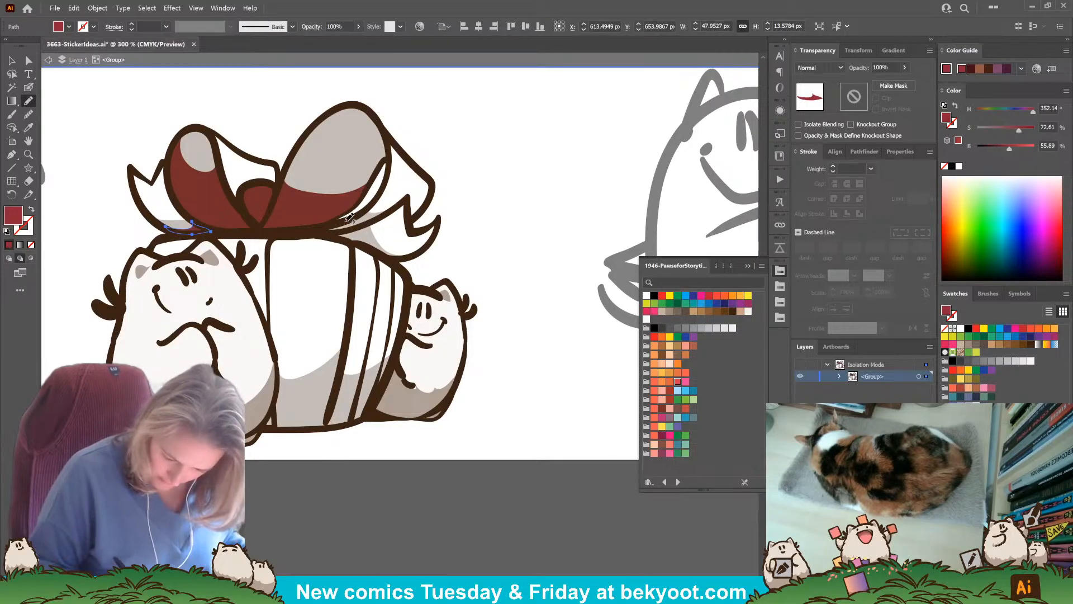
{"action": "mouse_move", "coordinate": [355, 247]}
{"action": "left_mouse_down"}
{"action": "mouse_move", "coordinate": [321, 230]}
{"action": "mouse_move", "coordinate": [359, 217]}
{"action": "left_mouse_up"}
{"action": "left_click", "coordinate": [359, 480], "text": "ctrl"}
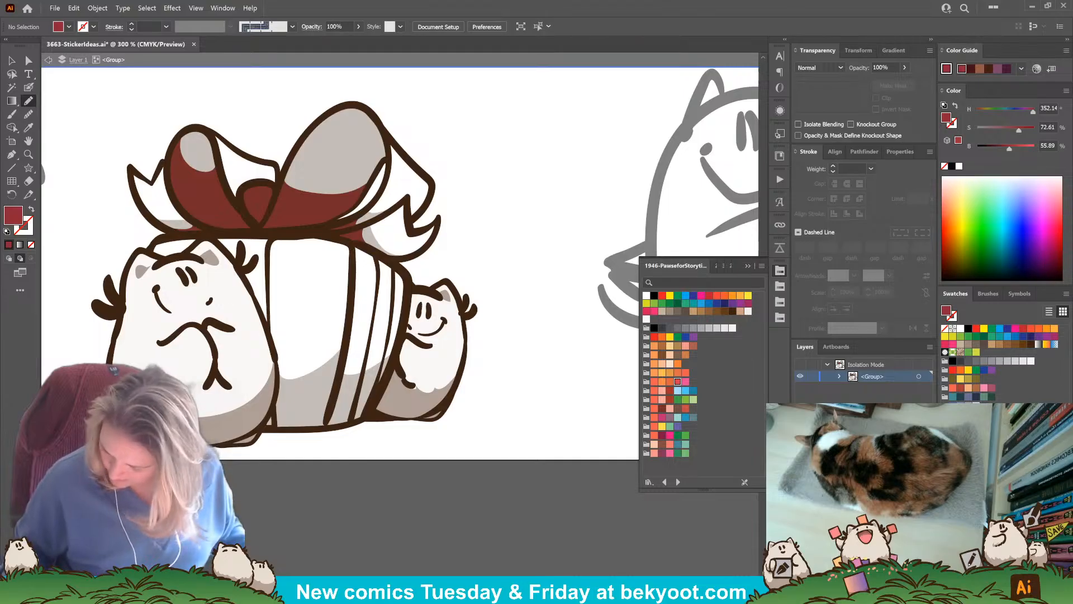
Set the fill to the bright orange-red swatch and draw highlight shapes along the outer edges and forked ends of the ribbon tails.
{"action": "left_click", "coordinate": [678, 381]}
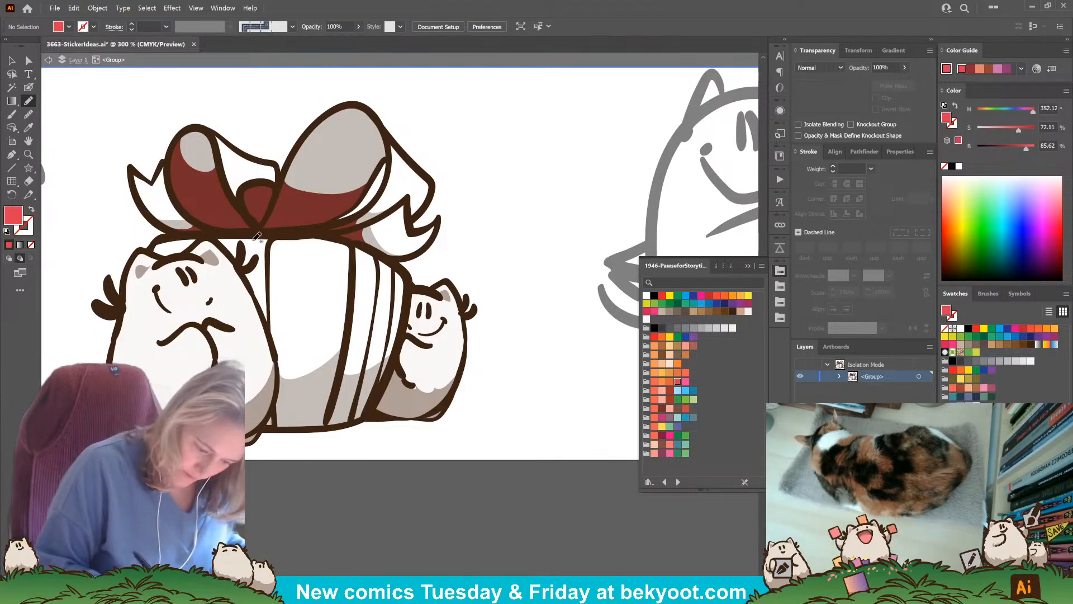
{"action": "left_click", "coordinate": [654, 382]}
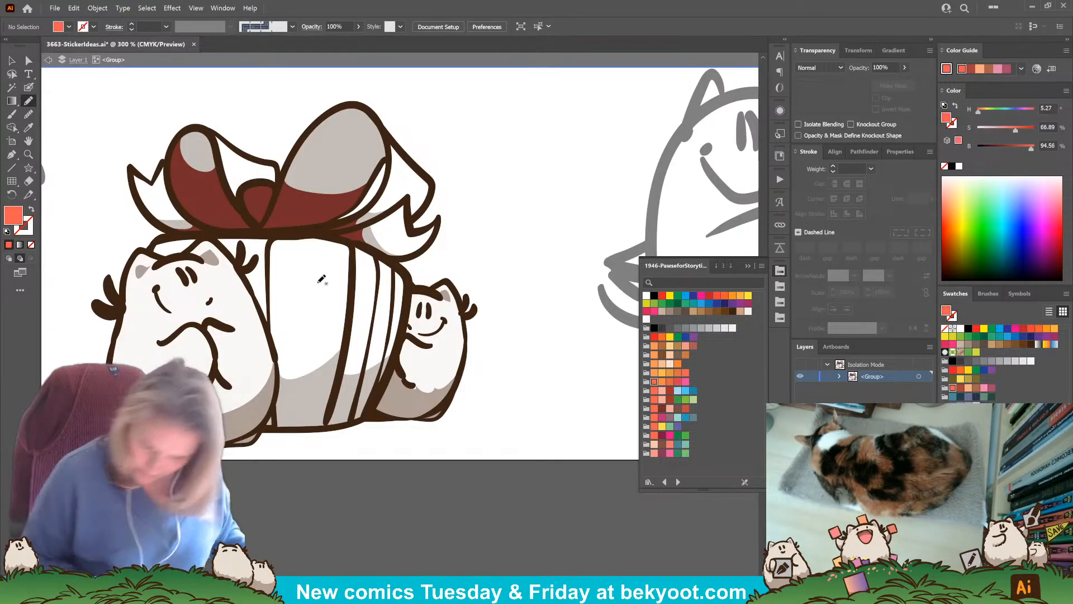
{"action": "mouse_move", "coordinate": [216, 137]}
{"action": "left_mouse_down"}
{"action": "mouse_move", "coordinate": [230, 155]}
{"action": "mouse_move", "coordinate": [258, 158]}
{"action": "mouse_move", "coordinate": [215, 137]}
{"action": "left_mouse_up"}
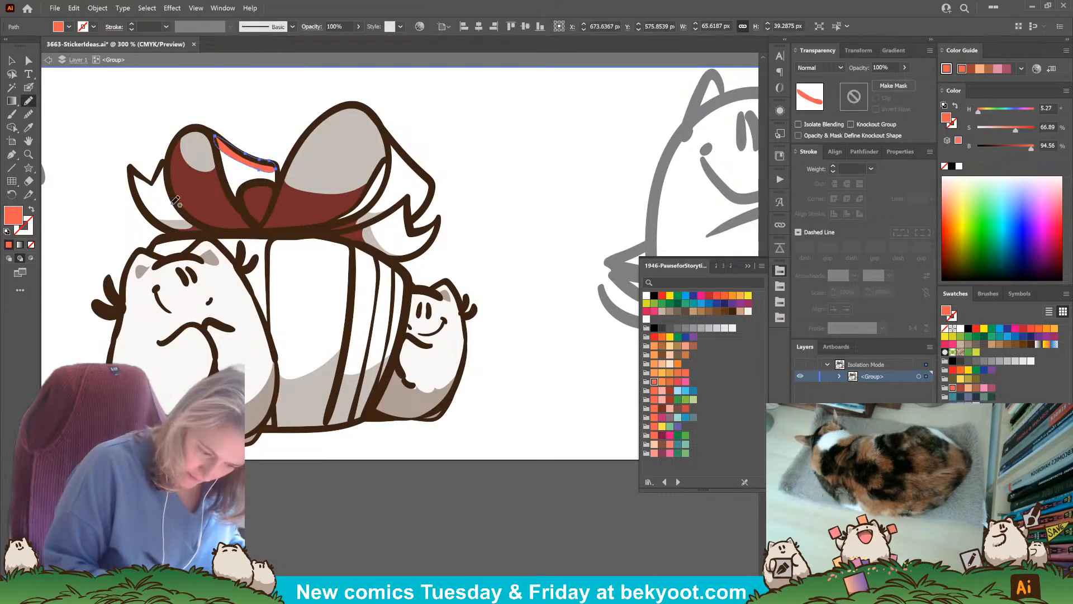
{"action": "mouse_move", "coordinate": [163, 196]}
{"action": "left_mouse_down"}
{"action": "mouse_move", "coordinate": [166, 159]}
{"action": "mouse_move", "coordinate": [160, 196]}
{"action": "left_mouse_up"}
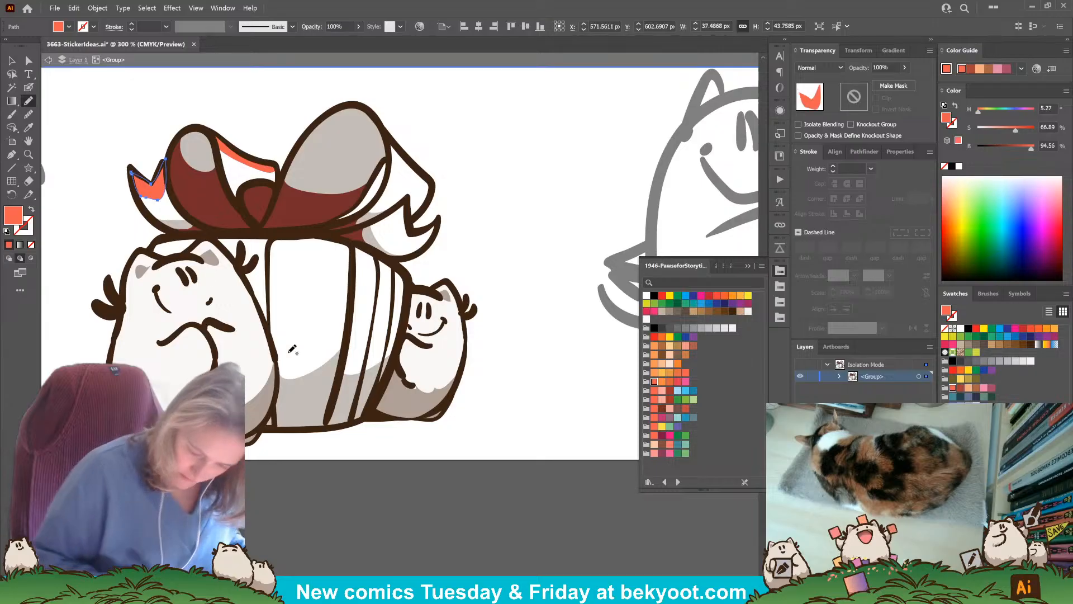
{"action": "mouse_move", "coordinate": [391, 147]}
{"action": "left_mouse_down"}
{"action": "mouse_move", "coordinate": [417, 187]}
{"action": "mouse_move", "coordinate": [420, 213]}
{"action": "mouse_move", "coordinate": [430, 184]}
{"action": "mouse_move", "coordinate": [391, 144]}
{"action": "left_mouse_up"}
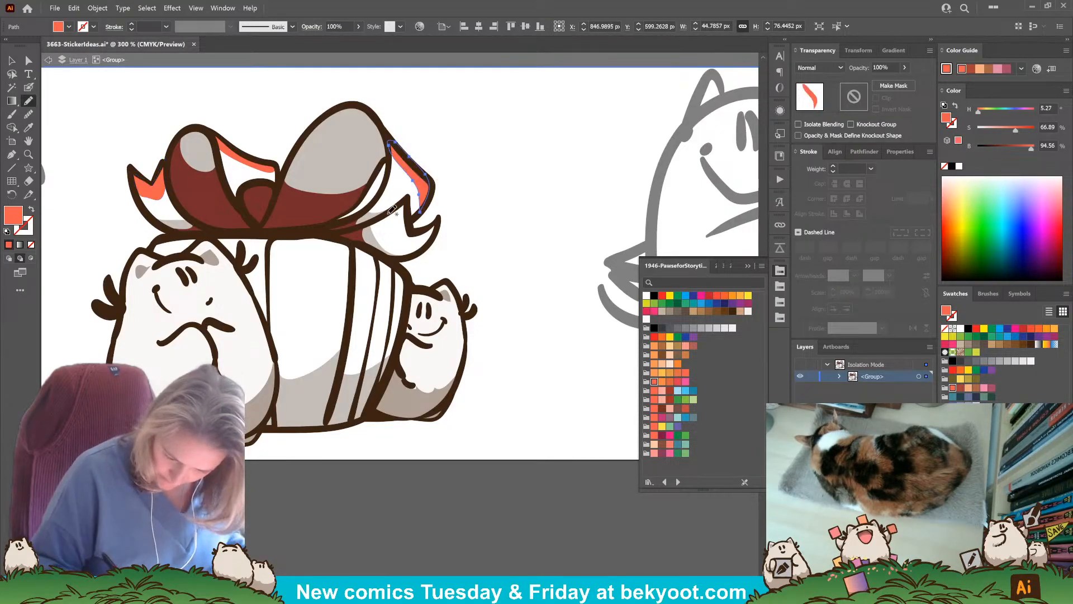
{"action": "mouse_move", "coordinate": [408, 201]}
{"action": "left_mouse_down"}
{"action": "mouse_move", "coordinate": [416, 232]}
{"action": "mouse_move", "coordinate": [439, 223]}
{"action": "mouse_move", "coordinate": [408, 259]}
{"action": "mouse_move", "coordinate": [416, 244]}
{"action": "mouse_move", "coordinate": [402, 240]}
{"action": "mouse_move", "coordinate": [405, 208]}
{"action": "left_mouse_up"}
{"action": "key", "text": "ctrl+shift+a"}
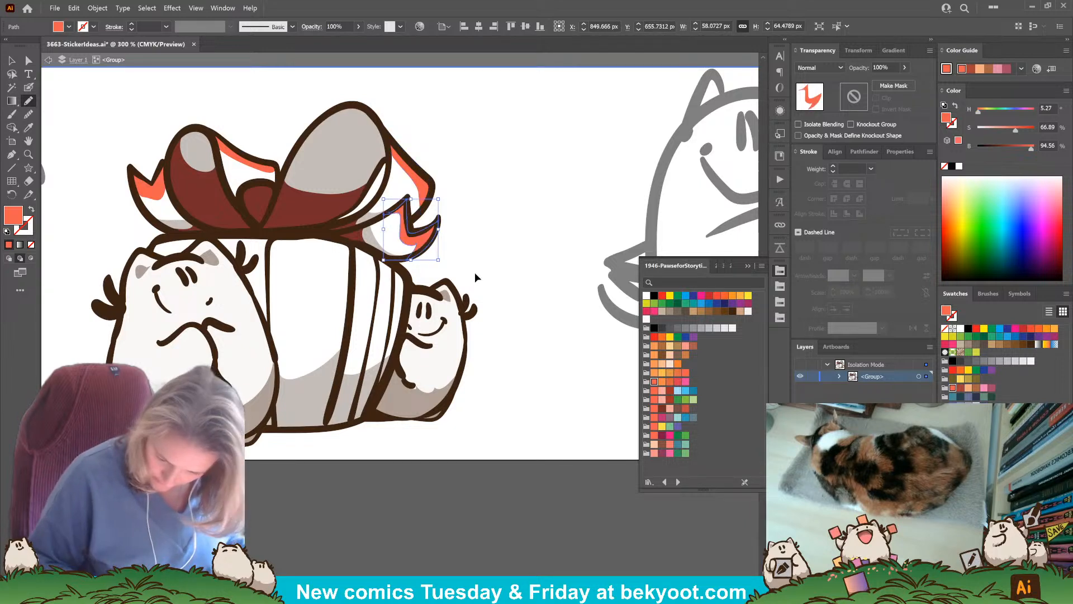
Set the fill to the coral red swatch and draw shapes covering the remaining areas of the bow loops, knot and ribbon tails.
{"action": "left_click", "coordinate": [953, 414]}
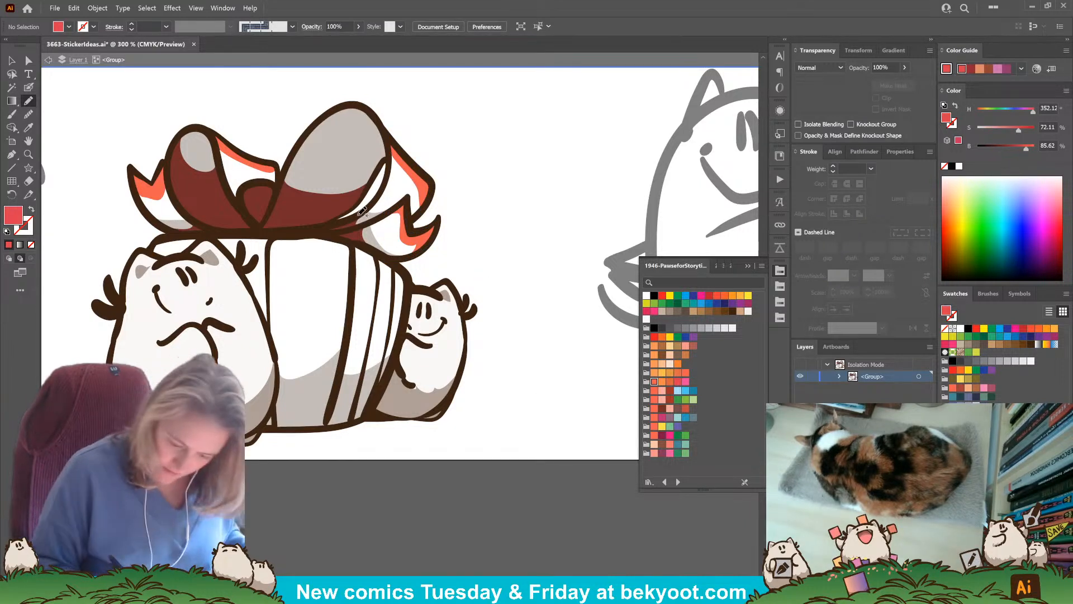
{"action": "mouse_move", "coordinate": [393, 149]}
{"action": "left_mouse_down"}
{"action": "mouse_move", "coordinate": [418, 177]}
{"action": "mouse_move", "coordinate": [411, 234]}
{"action": "mouse_move", "coordinate": [421, 244]}
{"action": "mouse_move", "coordinate": [389, 258]}
{"action": "mouse_move", "coordinate": [352, 227]}
{"action": "left_mouse_up"}
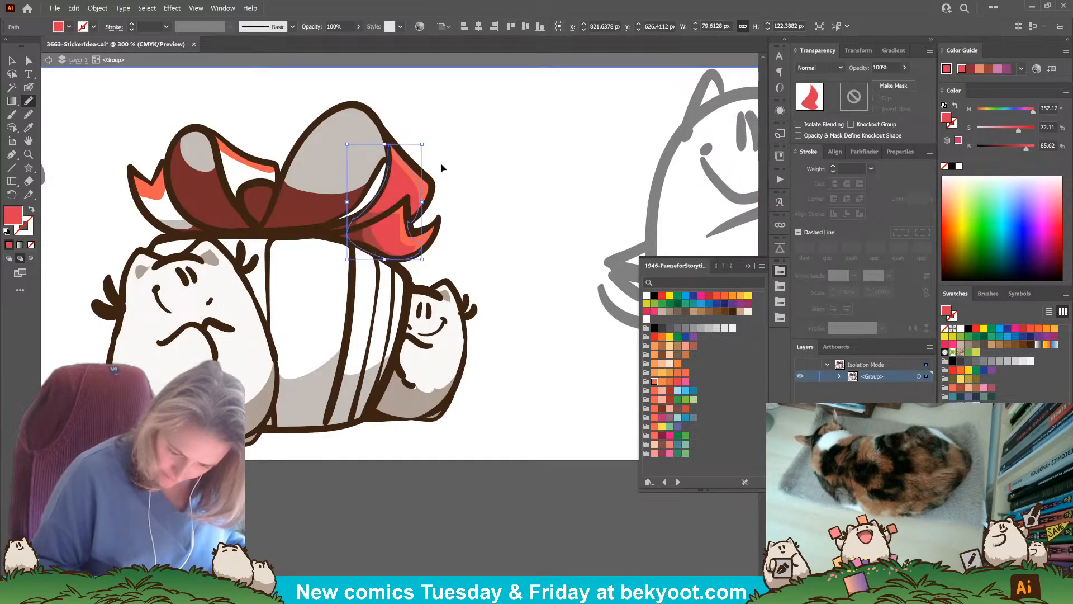
{"action": "mouse_move", "coordinate": [379, 167]}
{"action": "left_mouse_down"}
{"action": "mouse_move", "coordinate": [385, 146]}
{"action": "mouse_move", "coordinate": [372, 112]}
{"action": "mouse_move", "coordinate": [343, 102]}
{"action": "mouse_move", "coordinate": [301, 139]}
{"action": "left_mouse_up"}
{"action": "mouse_move", "coordinate": [301, 201]}
{"action": "left_mouse_down"}
{"action": "mouse_move", "coordinate": [364, 190]}
{"action": "mouse_move", "coordinate": [384, 162]}
{"action": "left_mouse_up"}
{"action": "mouse_move", "coordinate": [281, 173]}
{"action": "left_mouse_down"}
{"action": "mouse_move", "coordinate": [204, 127]}
{"action": "mouse_move", "coordinate": [179, 147]}
{"action": "mouse_move", "coordinate": [223, 190]}
{"action": "mouse_move", "coordinate": [250, 197]}
{"action": "mouse_move", "coordinate": [276, 186]}
{"action": "left_mouse_up"}
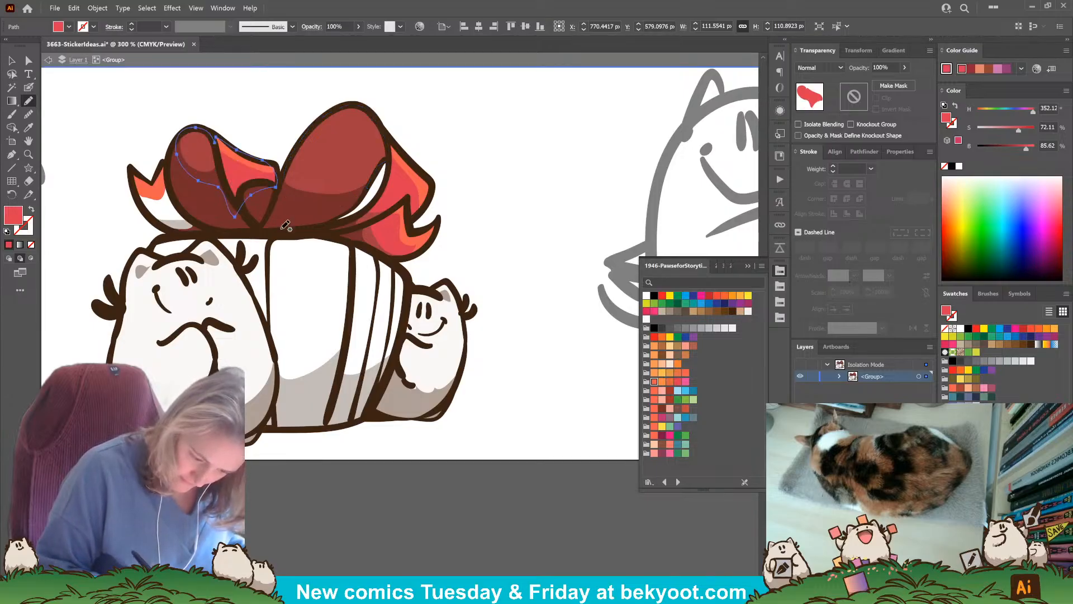
{"action": "left_click", "coordinate": [81, 243], "text": "ctrl"}
{"action": "mouse_move", "coordinate": [170, 178]}
{"action": "left_mouse_down"}
{"action": "mouse_move", "coordinate": [134, 188]}
{"action": "mouse_move", "coordinate": [145, 208]}
{"action": "mouse_move", "coordinate": [186, 236]}
{"action": "mouse_move", "coordinate": [209, 232]}
{"action": "mouse_move", "coordinate": [169, 179]}
{"action": "left_mouse_up"}
{"action": "key", "text": "ctrl+shift+a"}
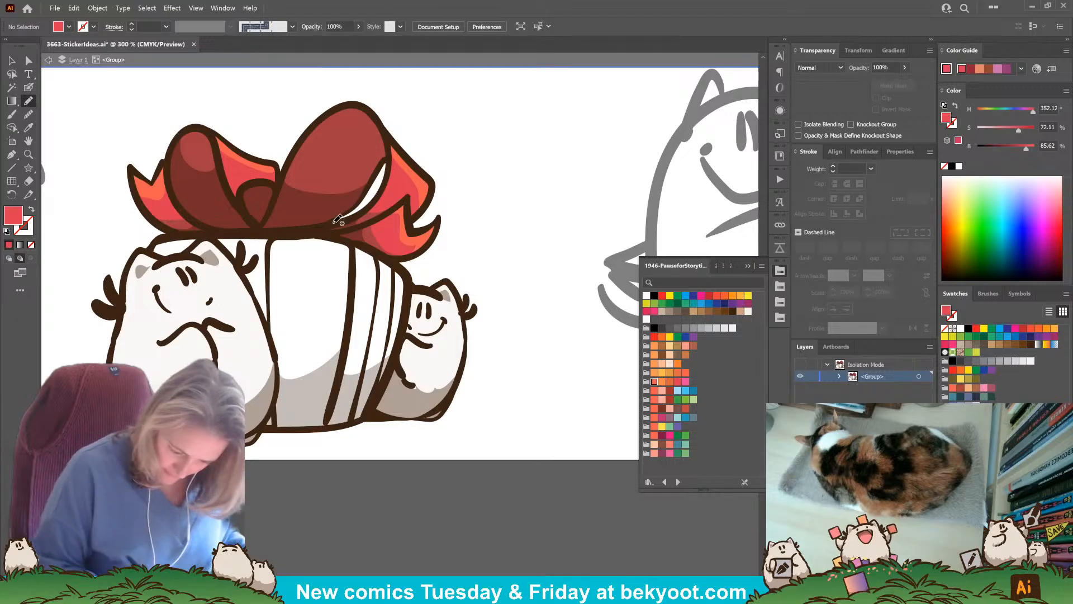
Draw coral red shapes filling the two vertical ribbon bands on the gift box, one on the side face and one beside the front cat.
{"action": "left_click_drag", "start_coordinate": [379, 253], "coordinate": [377, 310]}
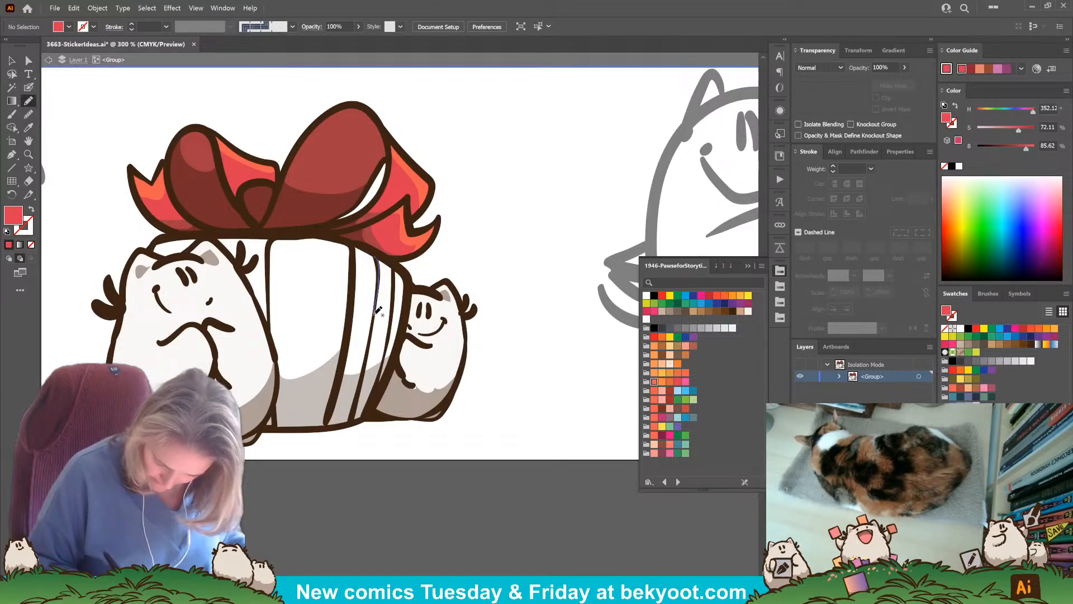
{"action": "mouse_move", "coordinate": [356, 413]}
{"action": "left_mouse_down"}
{"action": "mouse_move", "coordinate": [373, 411]}
{"action": "mouse_move", "coordinate": [396, 304]}
{"action": "mouse_move", "coordinate": [397, 268]}
{"action": "mouse_move", "coordinate": [376, 258]}
{"action": "left_mouse_up"}
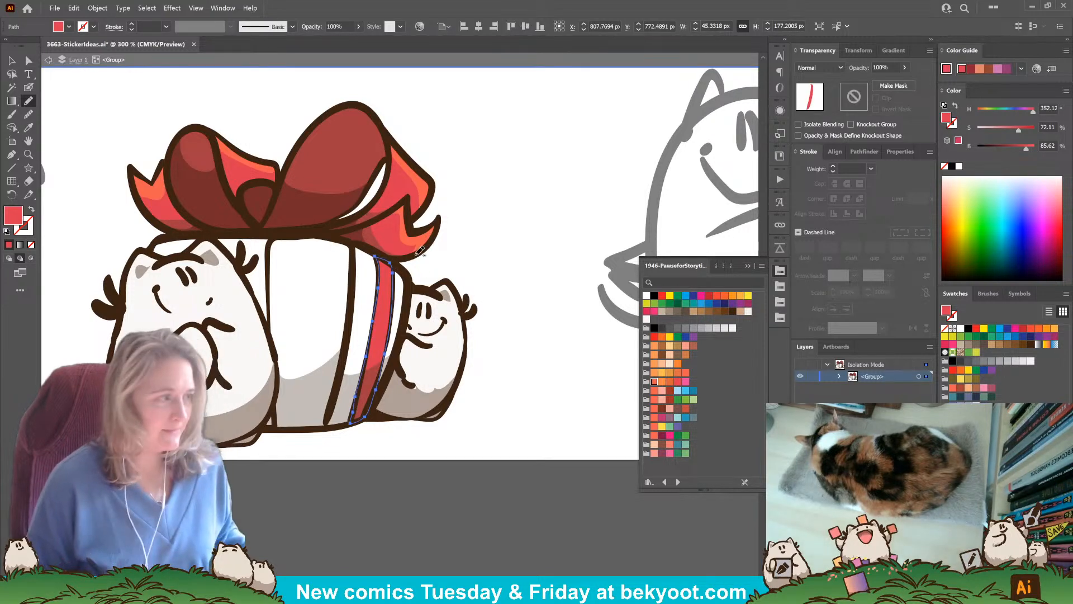
{"action": "key", "text": "ctrl+shift+a"}
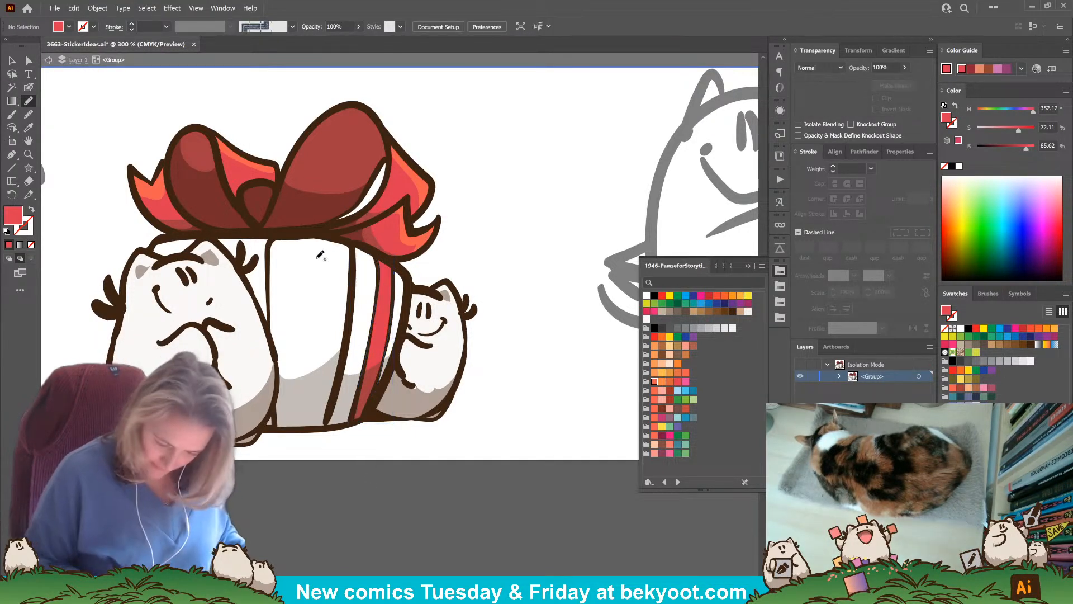
{"action": "mouse_move", "coordinate": [271, 261]}
{"action": "left_mouse_down"}
{"action": "mouse_move", "coordinate": [276, 424]}
{"action": "mouse_move", "coordinate": [267, 427]}
{"action": "mouse_move", "coordinate": [246, 405]}
{"action": "mouse_move", "coordinate": [212, 245]}
{"action": "mouse_move", "coordinate": [280, 241]}
{"action": "left_mouse_up"}
{"action": "key", "text": "ctrl+shift+a"}
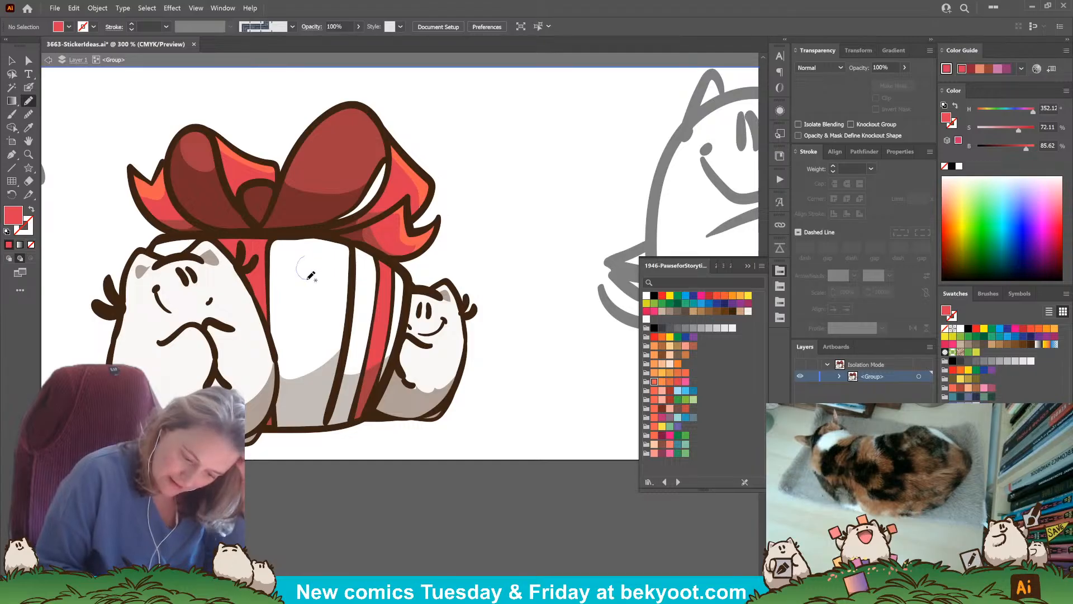
Draw coral red polka dots of varied sizes across the gift box faces, including partial dots cut off at the ribbon bands and box edges.
{"action": "left_click_drag", "start_coordinate": [317, 259], "coordinate": [311, 255]}
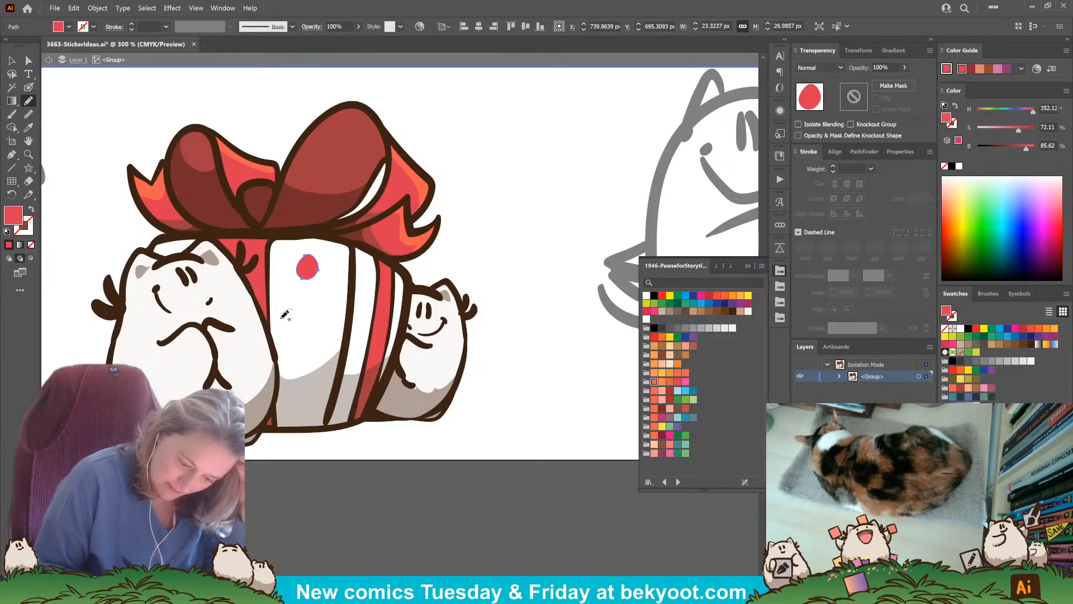
{"action": "left_click_drag", "start_coordinate": [298, 306], "coordinate": [295, 309]}
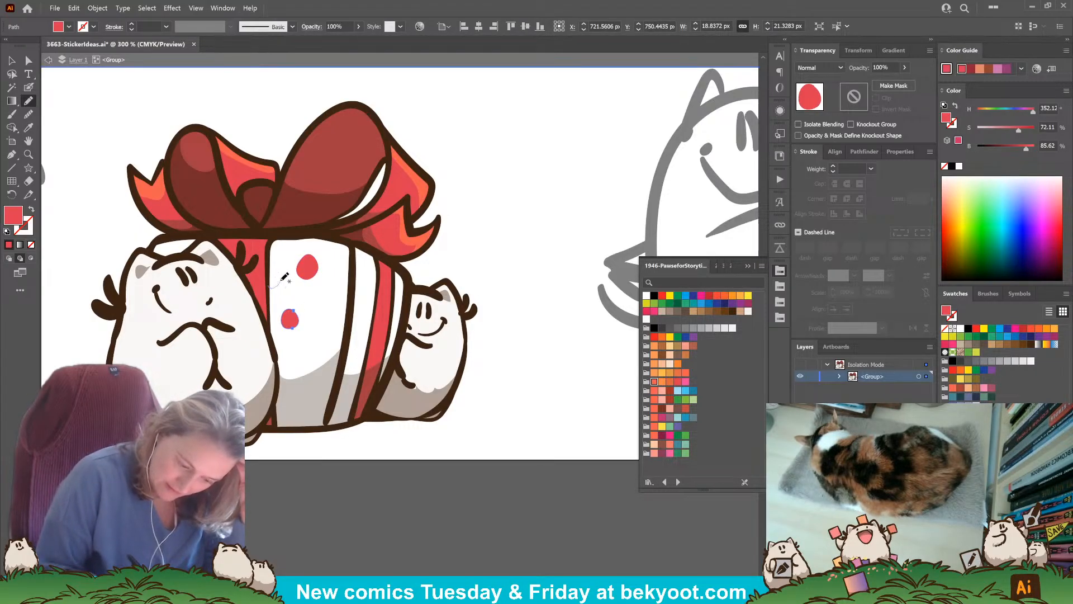
{"action": "mouse_move", "coordinate": [274, 260]}
{"action": "left_mouse_down"}
{"action": "mouse_move", "coordinate": [280, 276]}
{"action": "mouse_move", "coordinate": [274, 263]}
{"action": "left_mouse_up"}
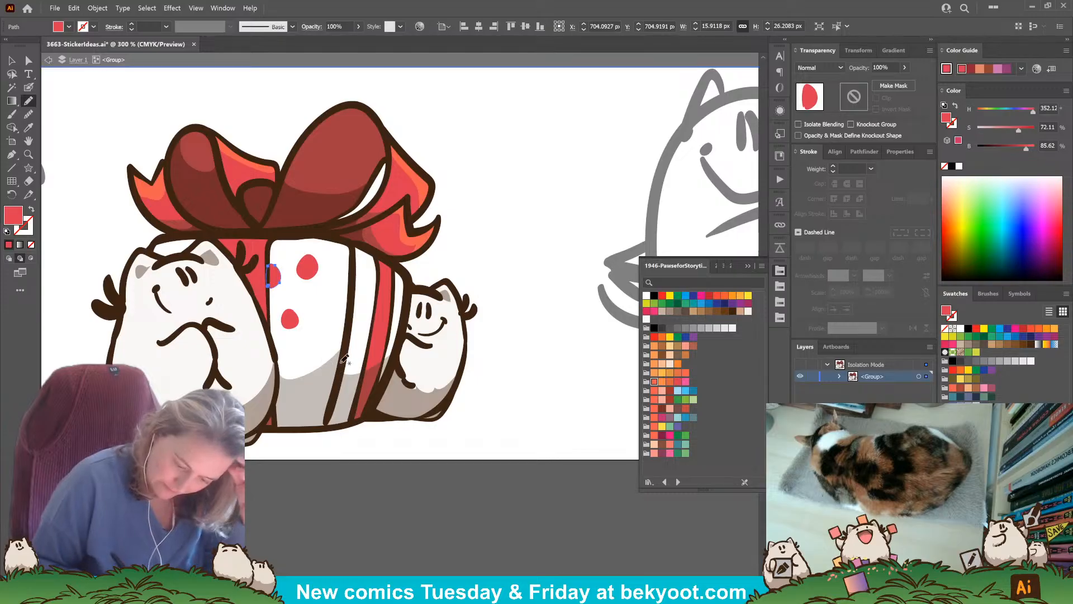
{"action": "mouse_move", "coordinate": [339, 379]}
{"action": "left_mouse_down"}
{"action": "mouse_move", "coordinate": [319, 366]}
{"action": "mouse_move", "coordinate": [343, 346]}
{"action": "mouse_move", "coordinate": [340, 379]}
{"action": "mouse_move", "coordinate": [352, 367]}
{"action": "mouse_move", "coordinate": [342, 378]}
{"action": "mouse_move", "coordinate": [348, 352]}
{"action": "left_mouse_up"}
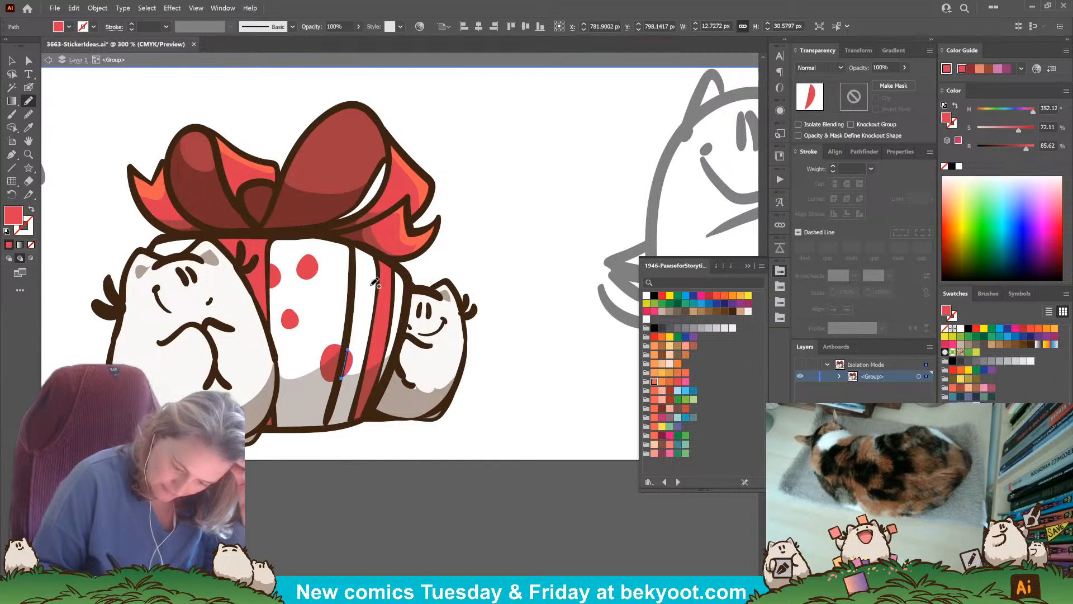
{"action": "mouse_move", "coordinate": [378, 286]}
{"action": "left_mouse_down"}
{"action": "mouse_move", "coordinate": [367, 313]}
{"action": "mouse_move", "coordinate": [355, 299]}
{"action": "mouse_move", "coordinate": [351, 314]}
{"action": "mouse_move", "coordinate": [346, 296]}
{"action": "mouse_move", "coordinate": [346, 320]}
{"action": "mouse_move", "coordinate": [351, 296]}
{"action": "left_mouse_up"}
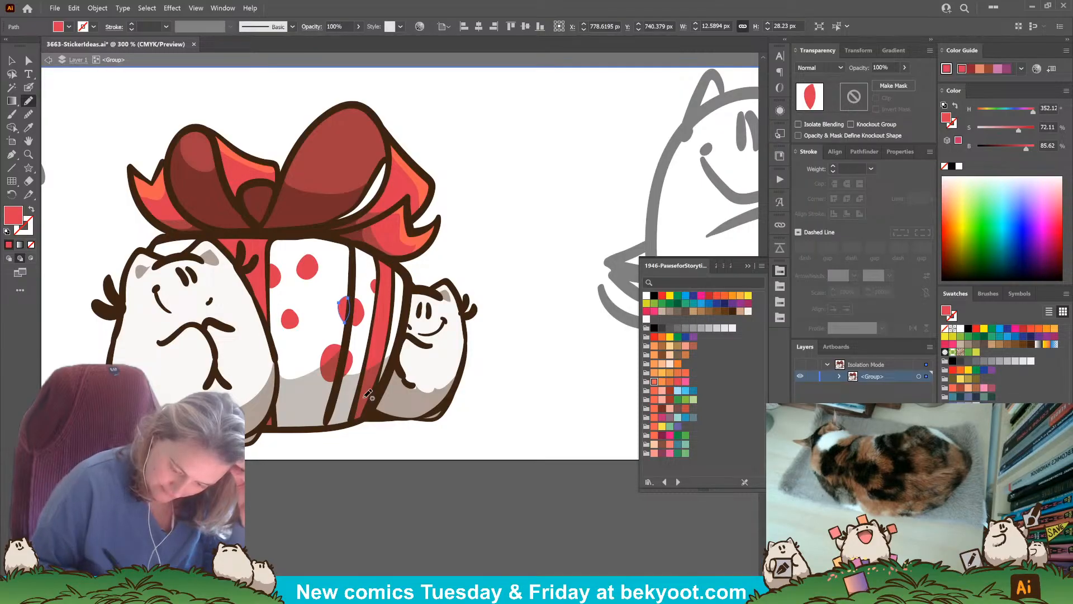
{"action": "mouse_move", "coordinate": [409, 278]}
{"action": "left_mouse_down"}
{"action": "mouse_move", "coordinate": [394, 262]}
{"action": "mouse_move", "coordinate": [400, 283]}
{"action": "left_mouse_up"}
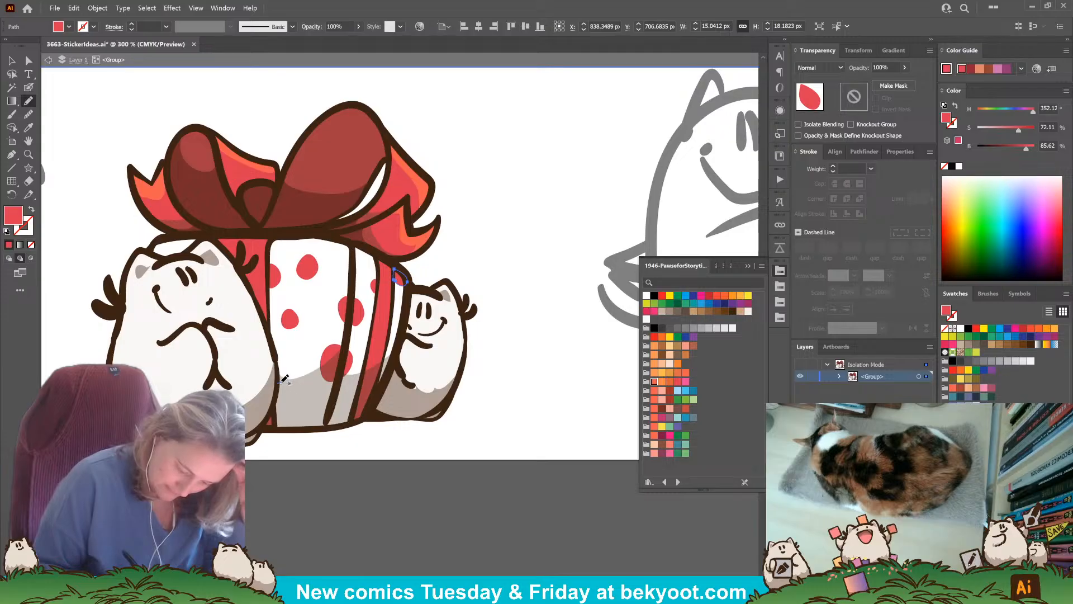
{"action": "left_click_drag", "start_coordinate": [276, 393], "coordinate": [274, 387]}
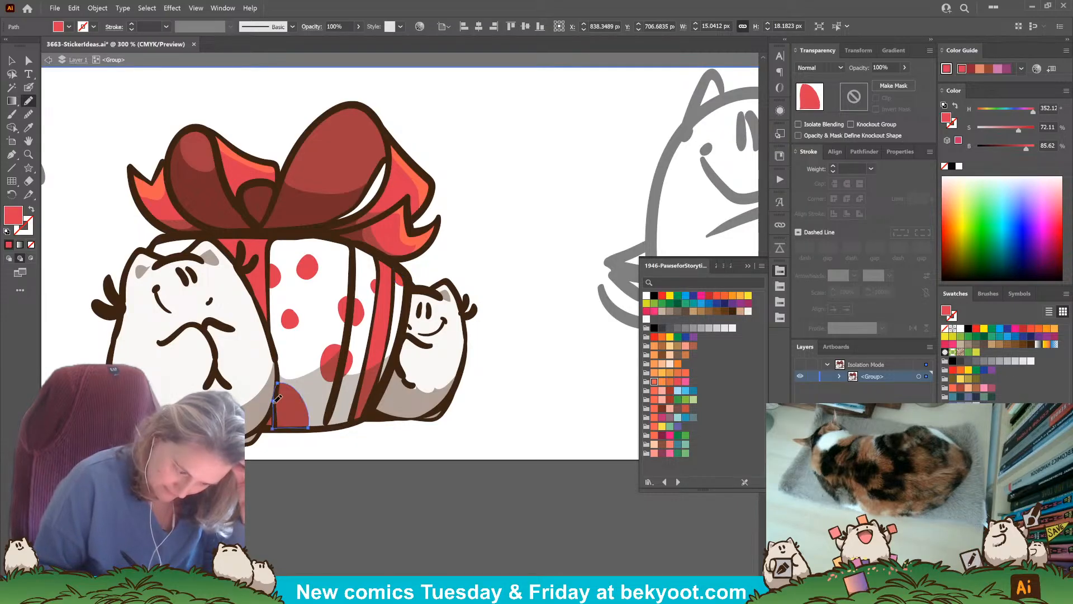
{"action": "left_click", "coordinate": [328, 450], "text": "ctrl"}
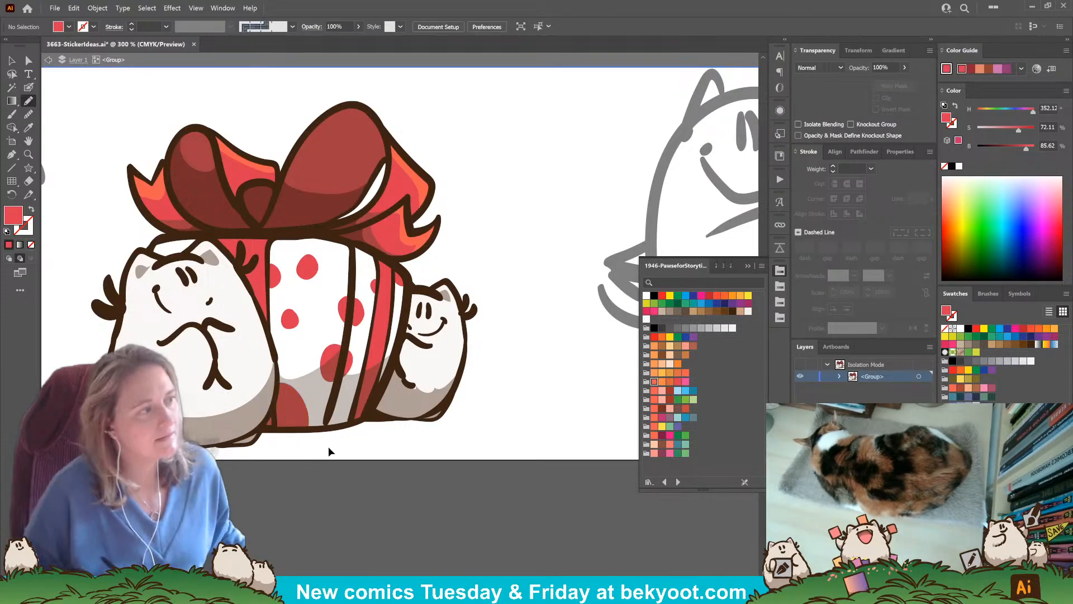
Set the fill to the yellow-orange swatch and draw a shape about 276 × 208 px covering the whole gift box behind the dots.
{"action": "left_click", "coordinate": [662, 373]}
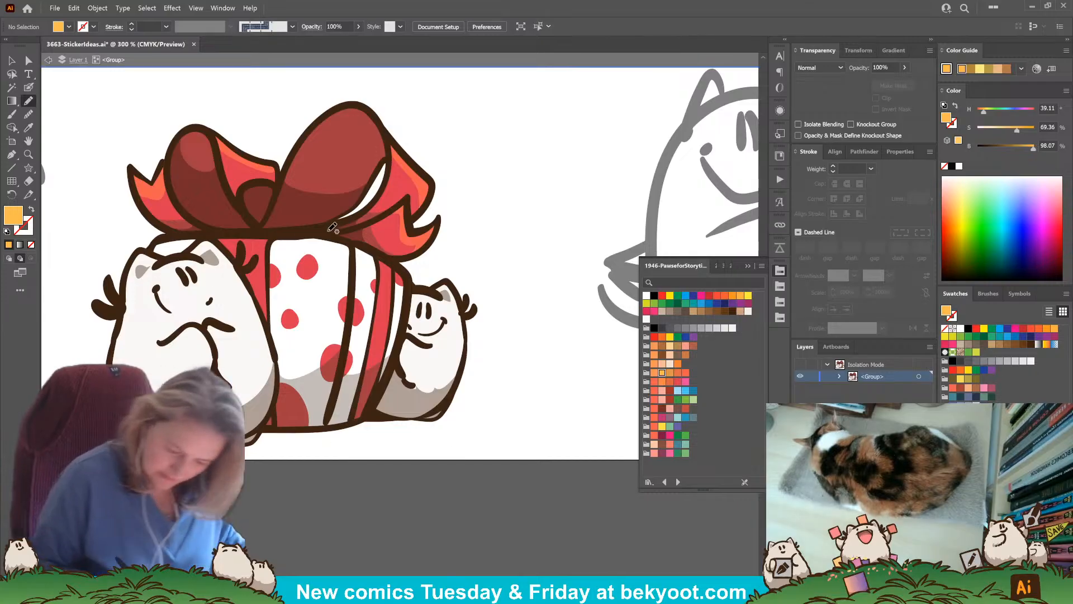
{"action": "mouse_move", "coordinate": [165, 238]}
{"action": "left_mouse_down"}
{"action": "mouse_move", "coordinate": [148, 255]}
{"action": "mouse_move", "coordinate": [199, 403]}
{"action": "left_mouse_up"}
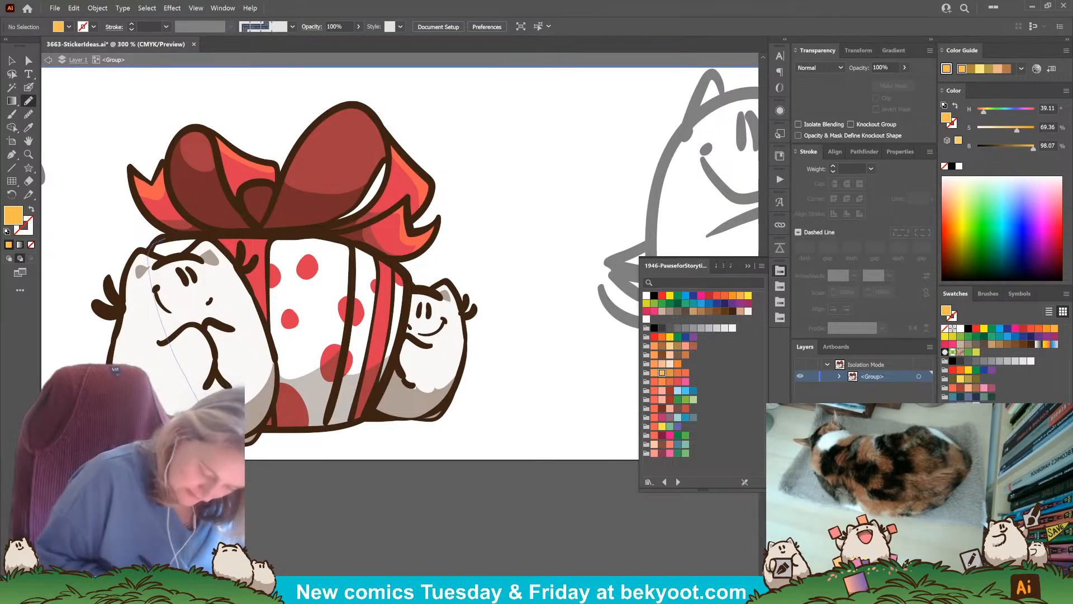
{"action": "mouse_move", "coordinate": [284, 425]}
{"action": "left_mouse_down"}
{"action": "mouse_move", "coordinate": [365, 413]}
{"action": "mouse_move", "coordinate": [403, 320]}
{"action": "mouse_move", "coordinate": [402, 269]}
{"action": "mouse_move", "coordinate": [328, 236]}
{"action": "mouse_move", "coordinate": [155, 245]}
{"action": "left_mouse_up"}
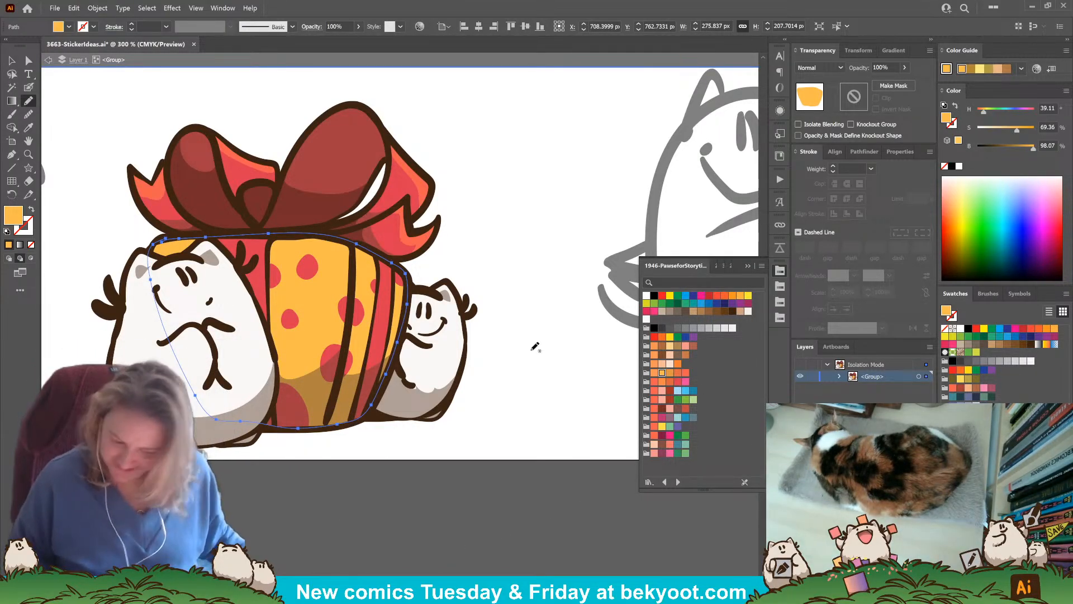
Try dark red, pink and salmon orange fills on the gift box shape.
{"action": "left_click", "coordinate": [960, 414]}
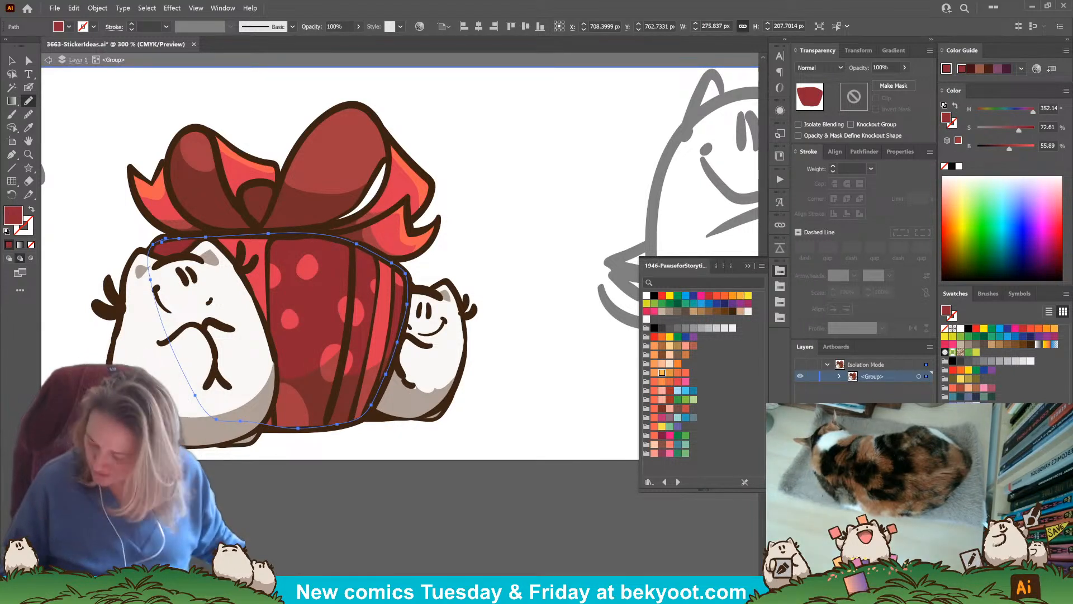
{"action": "key", "text": "ctrl+z"}
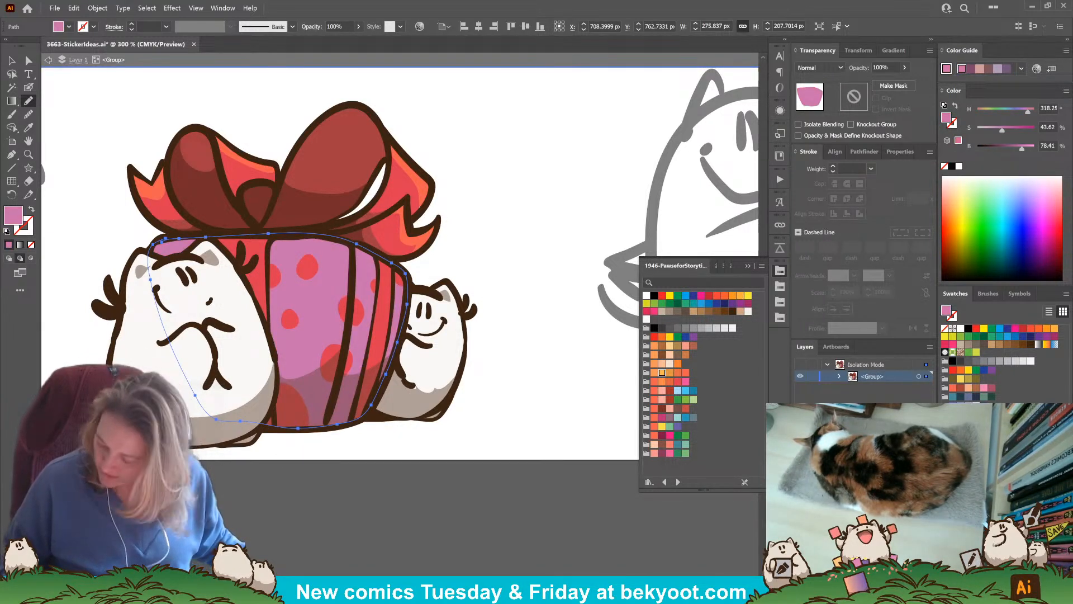
{"action": "key", "text": "ctrl+z"}
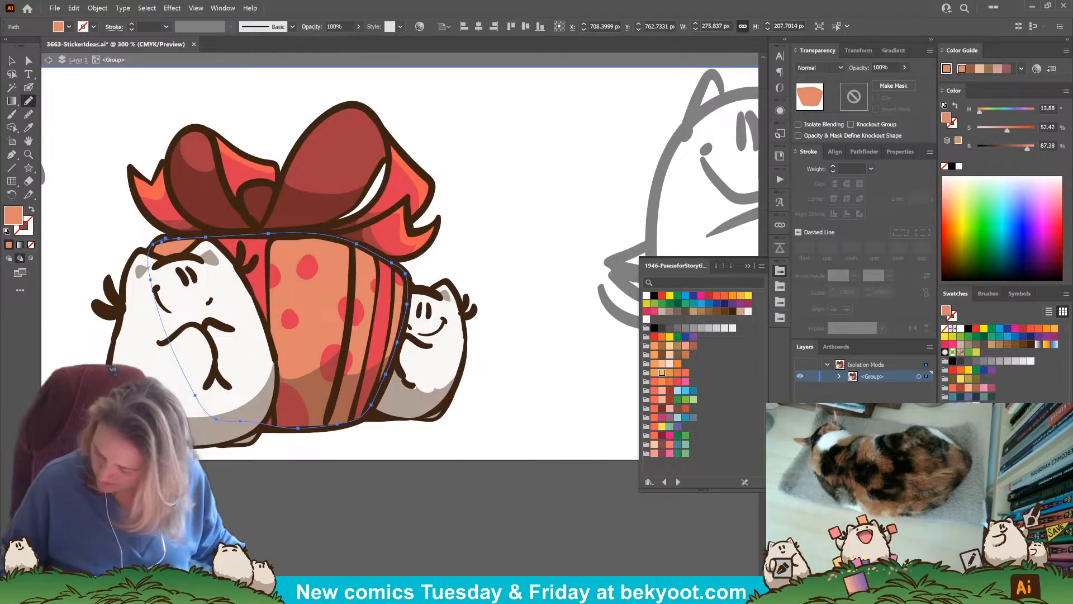
{"action": "key", "text": "ctrl+z"}
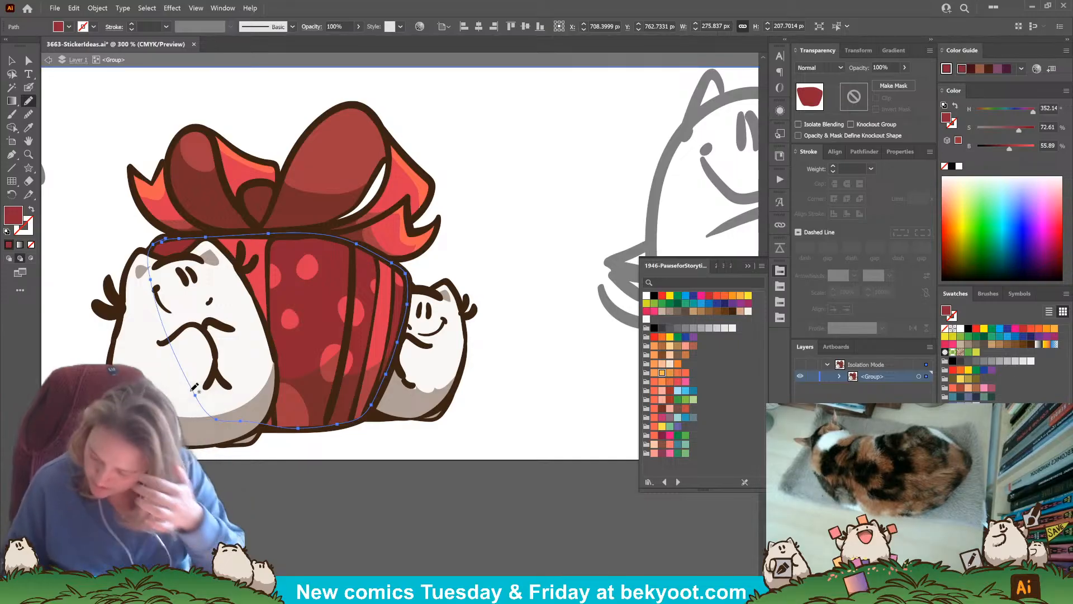
Try teal, bright green and pale green fills on the gift box shape, and set it to a muted blue-green swatch.
{"action": "left_click", "coordinate": [953, 397]}
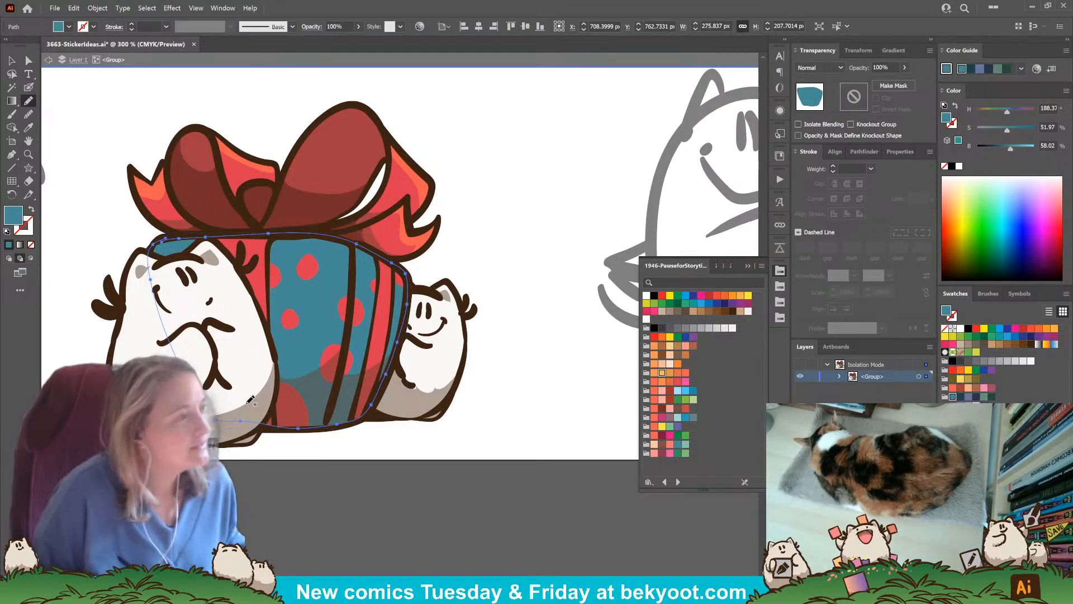
{"action": "left_click", "coordinate": [669, 426]}
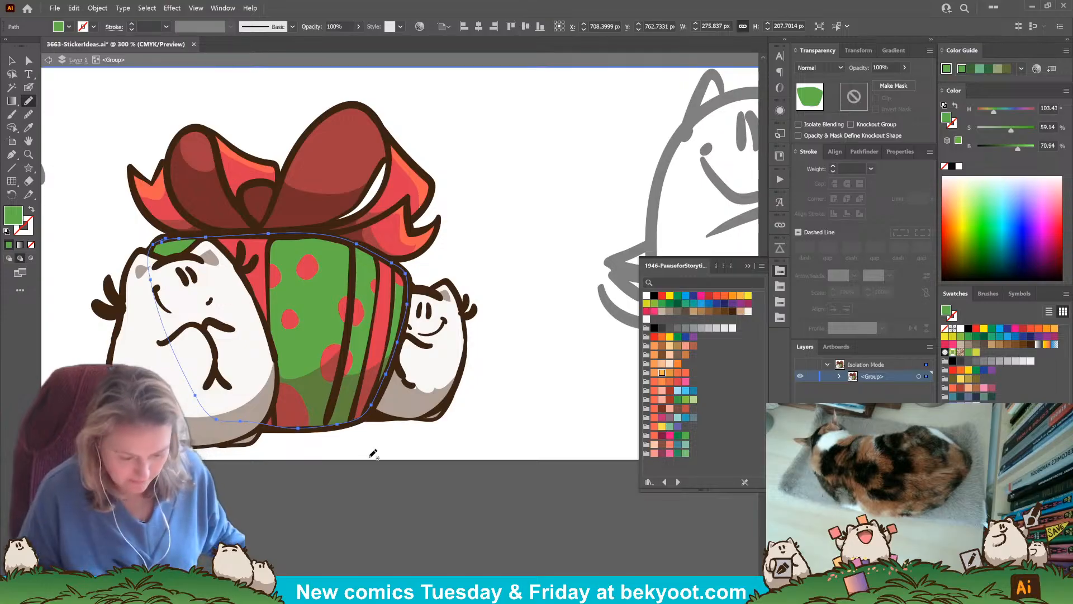
{"action": "left_click", "coordinate": [993, 129]}
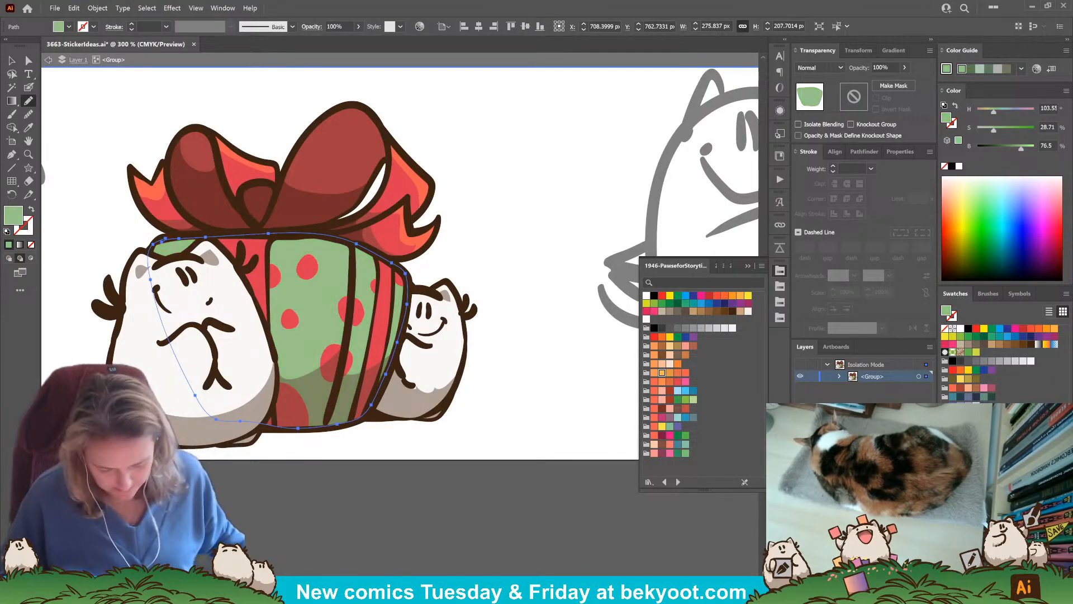
{"action": "left_click", "coordinate": [983, 397]}
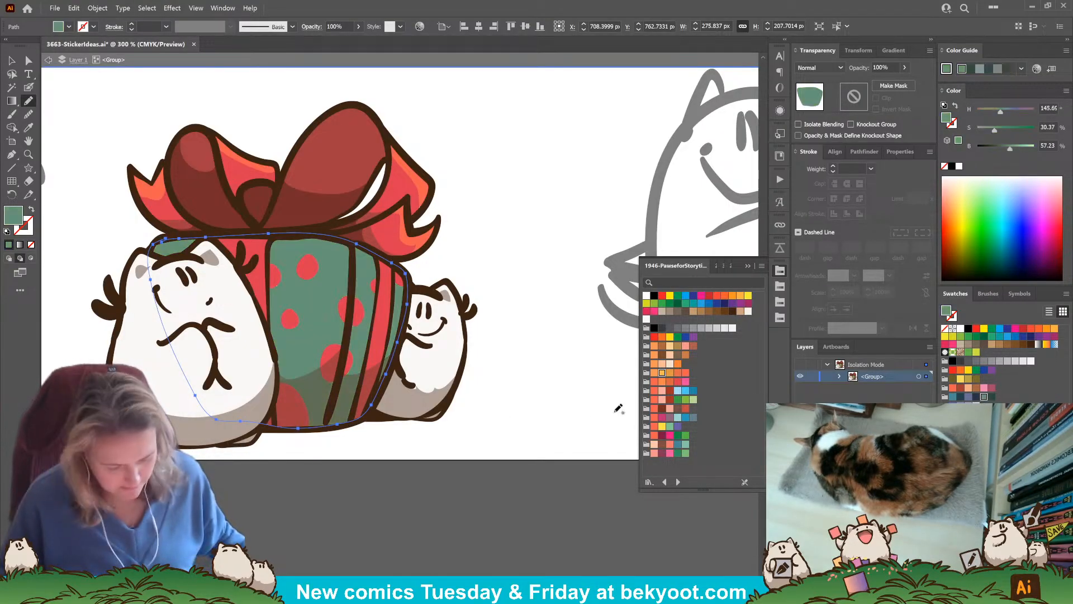
Fill the gift box shape with dark navy, set the Color Guide harmony to Shades, and apply its lighter periwinkle blue instead.
{"action": "left_click", "coordinate": [976, 396]}
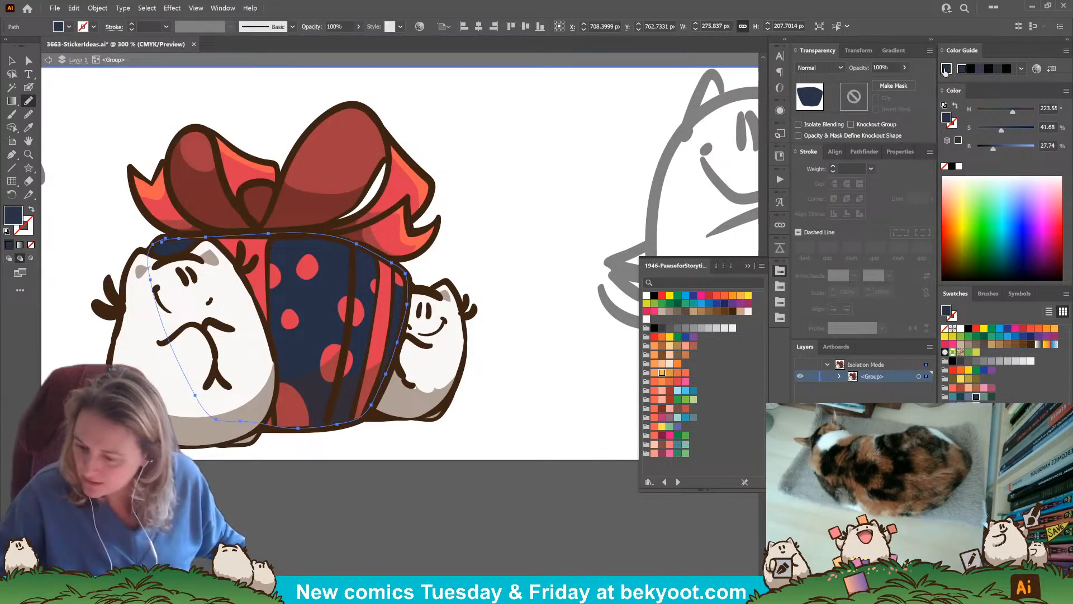
{"action": "left_click", "coordinate": [1021, 68]}
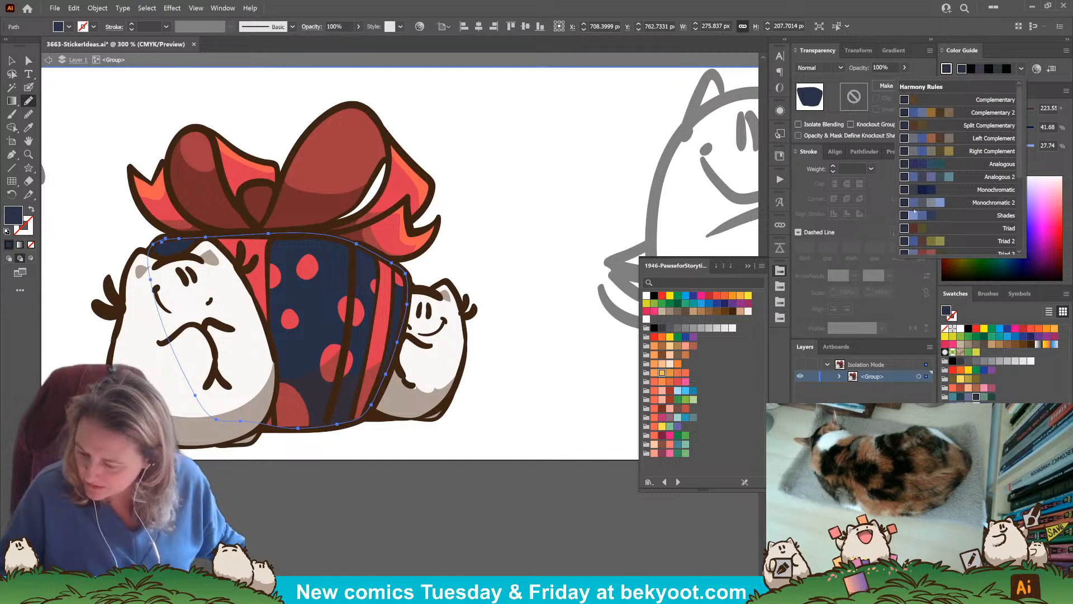
{"action": "left_click", "coordinate": [951, 217]}
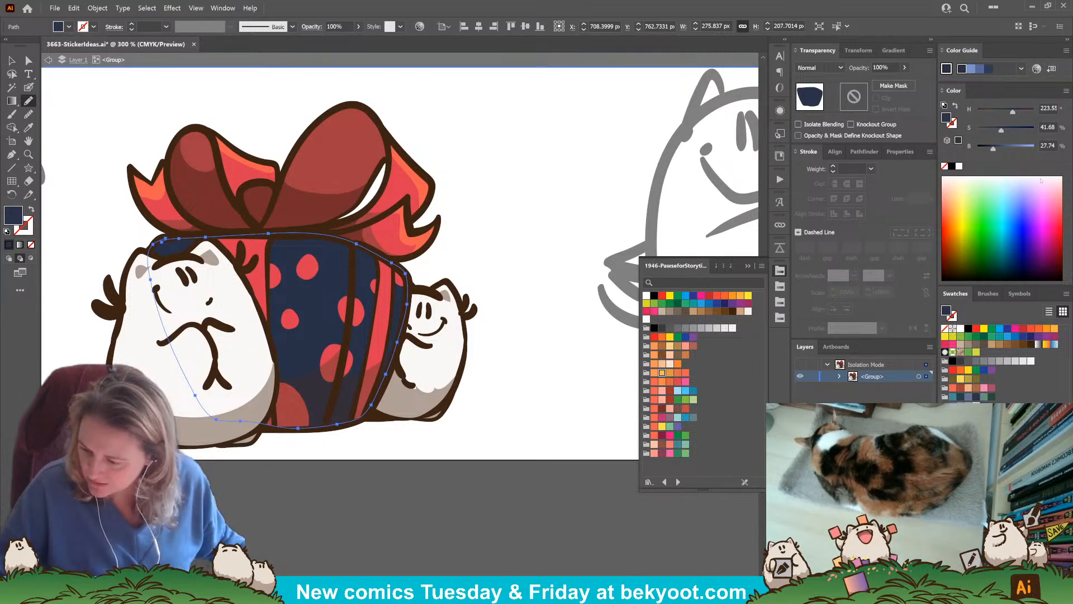
{"action": "left_click", "coordinate": [971, 69]}
{"action": "left_click", "coordinate": [399, 475], "text": "ctrl"}
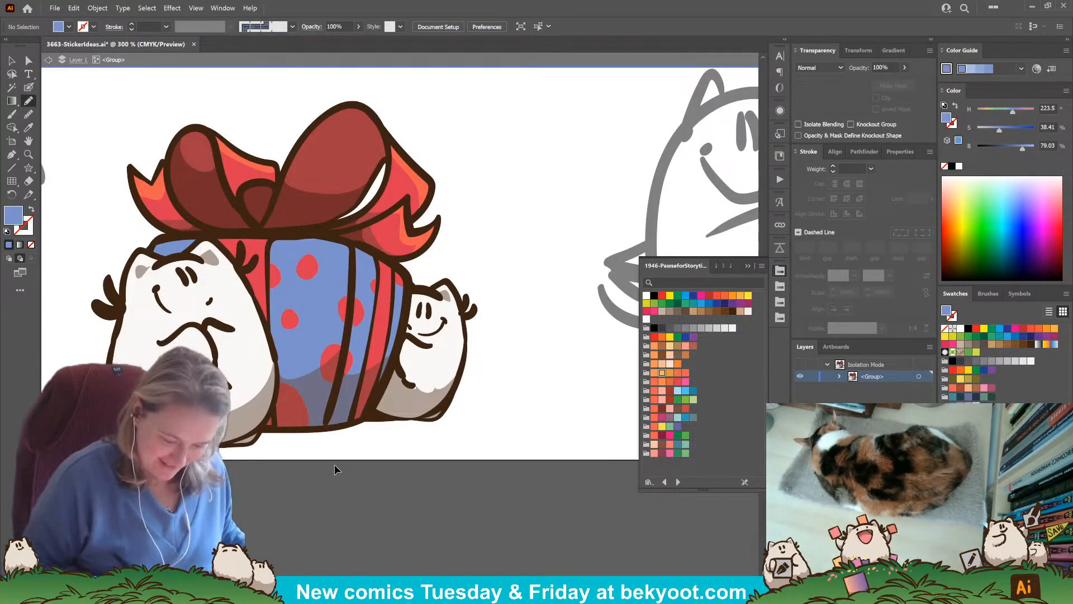
Inspect the fills of the ribbon tail pieces, the front cat and its ear shading.
{"action": "left_click_drag", "start_coordinate": [484, 309], "coordinate": [480, 276]}
{"action": "key", "text": "a"}
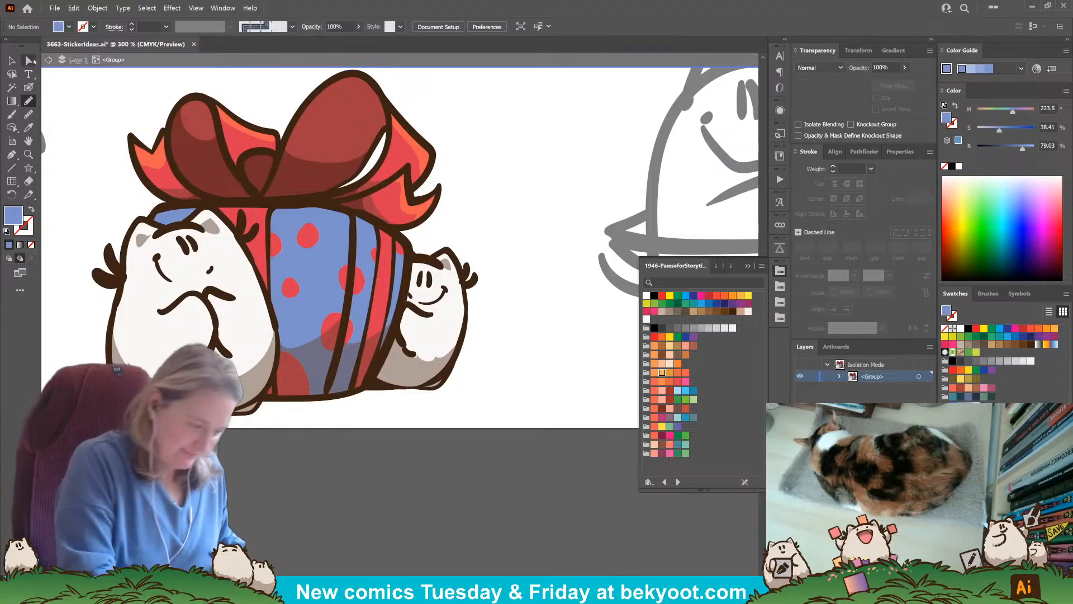
{"action": "left_click", "coordinate": [424, 158]}
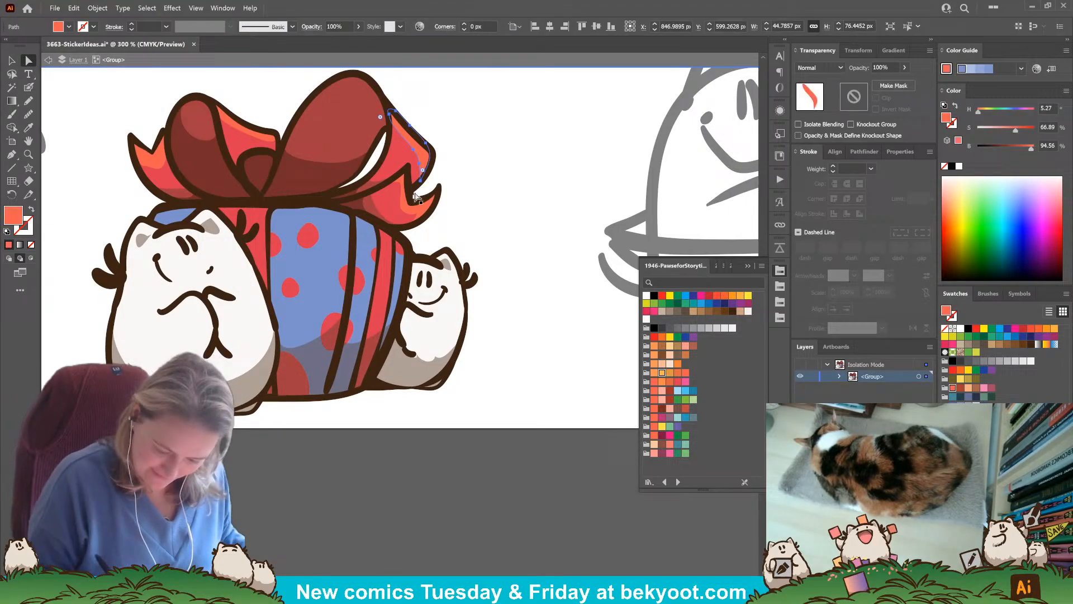
{"action": "left_click", "coordinate": [410, 157]}
{"action": "left_click", "coordinate": [482, 142]}
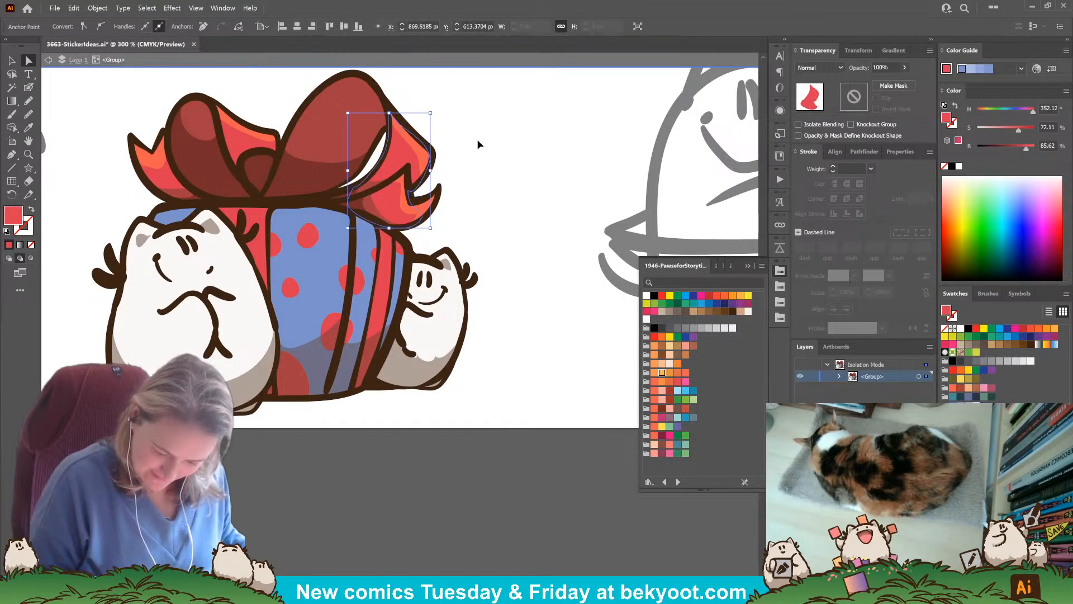
{"action": "left_click_drag", "start_coordinate": [338, 420], "coordinate": [369, 418]}
{"action": "left_click_drag", "start_coordinate": [439, 141], "coordinate": [445, 121]}
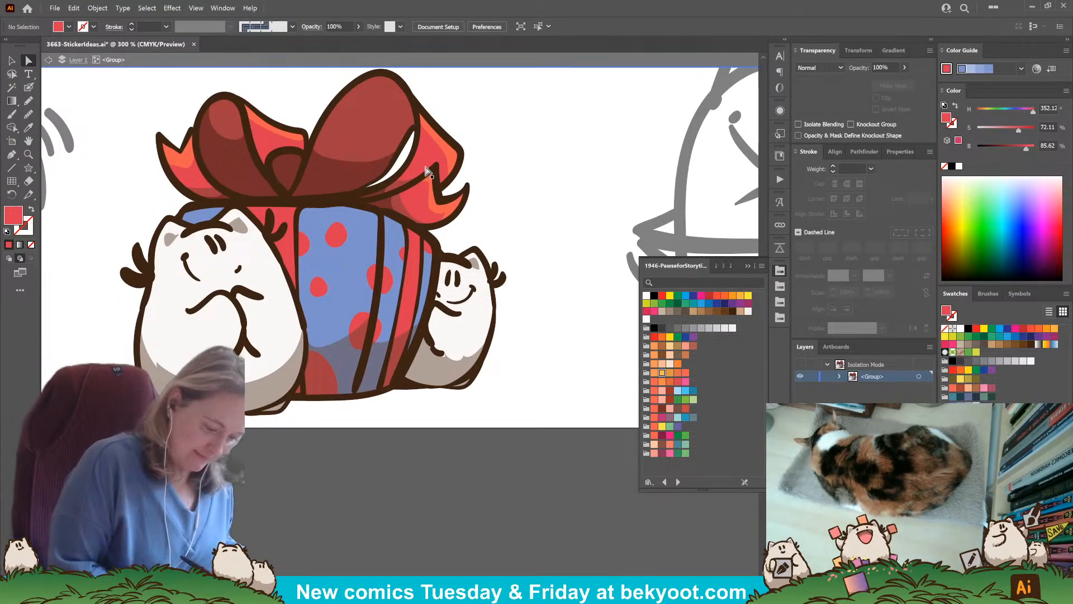
{"action": "left_click", "coordinate": [179, 255]}
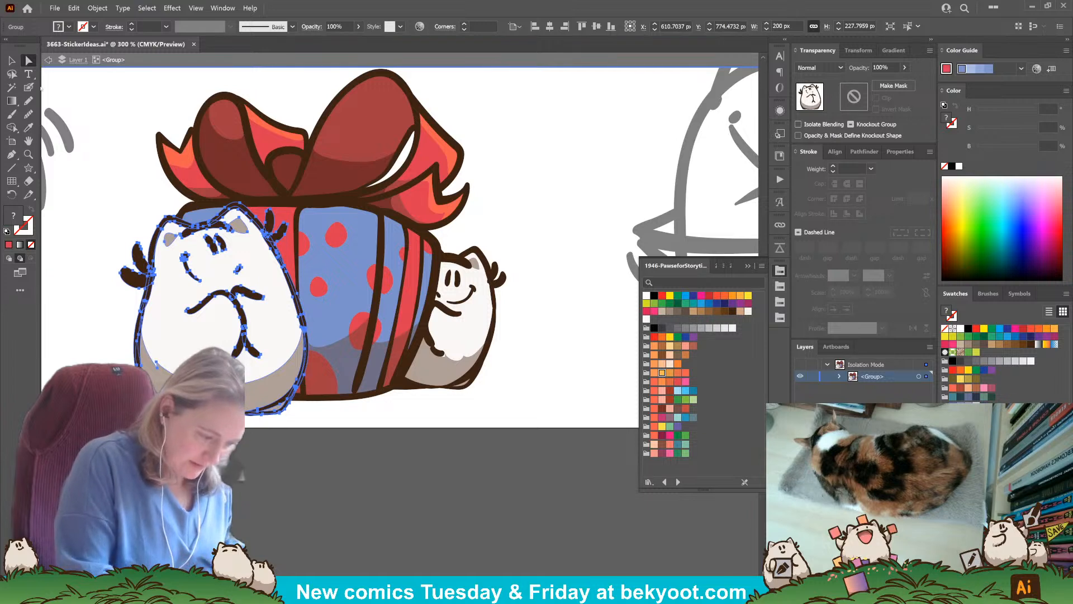
{"action": "left_click", "coordinate": [75, 350]}
{"action": "left_click", "coordinate": [168, 238]}
{"action": "left_click", "coordinate": [179, 234]}
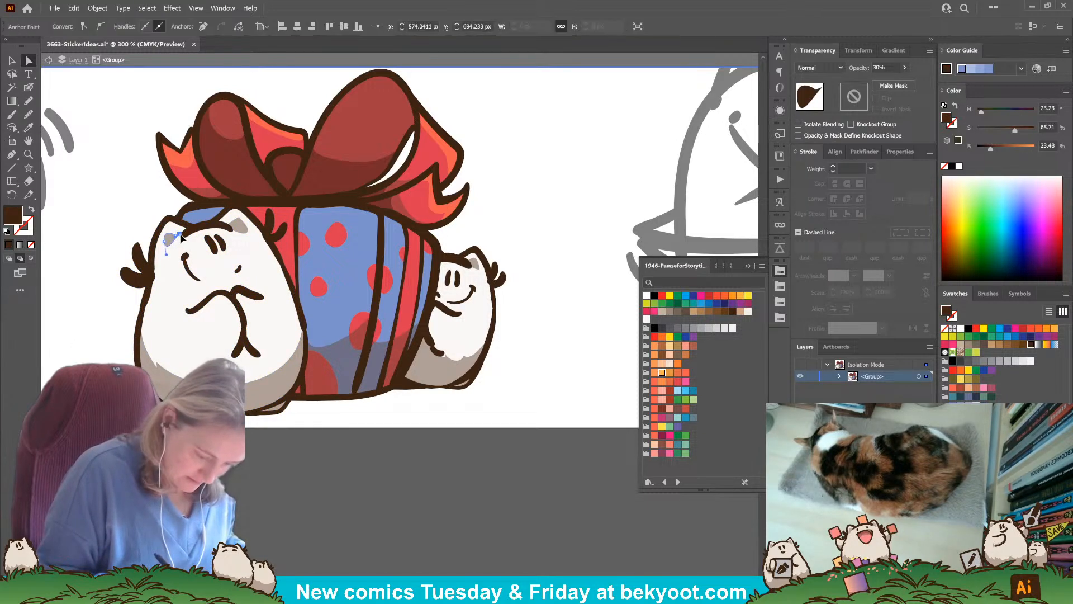
{"action": "left_click", "coordinate": [58, 350]}
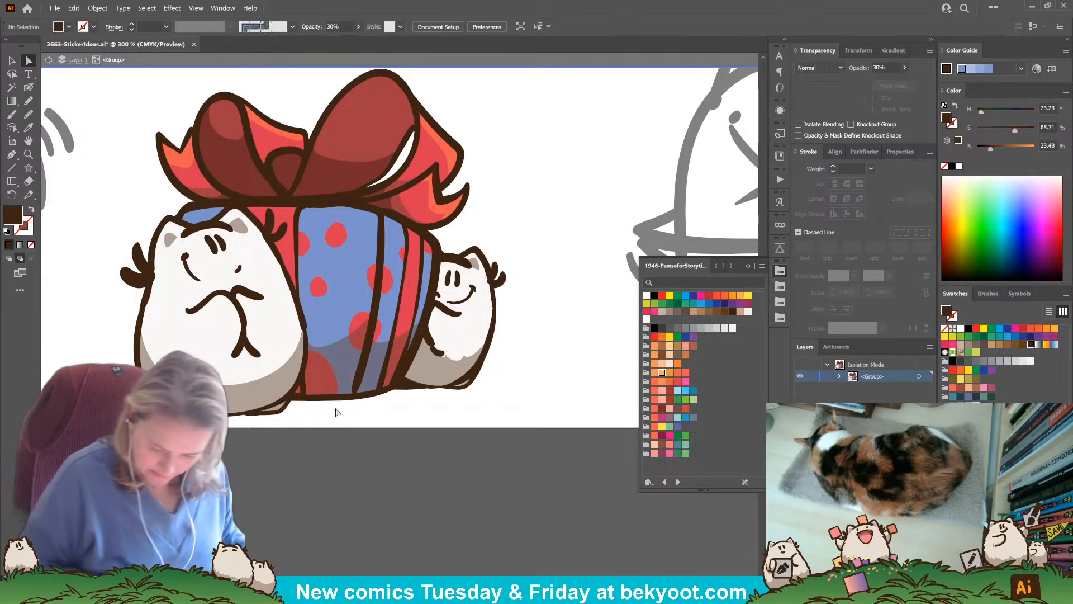
Pick the off-white swatch, paint small highlight dots on the left ribbon tail at 30% opacity, and undo the stroke along the right tail.
{"action": "key", "text": "n"}
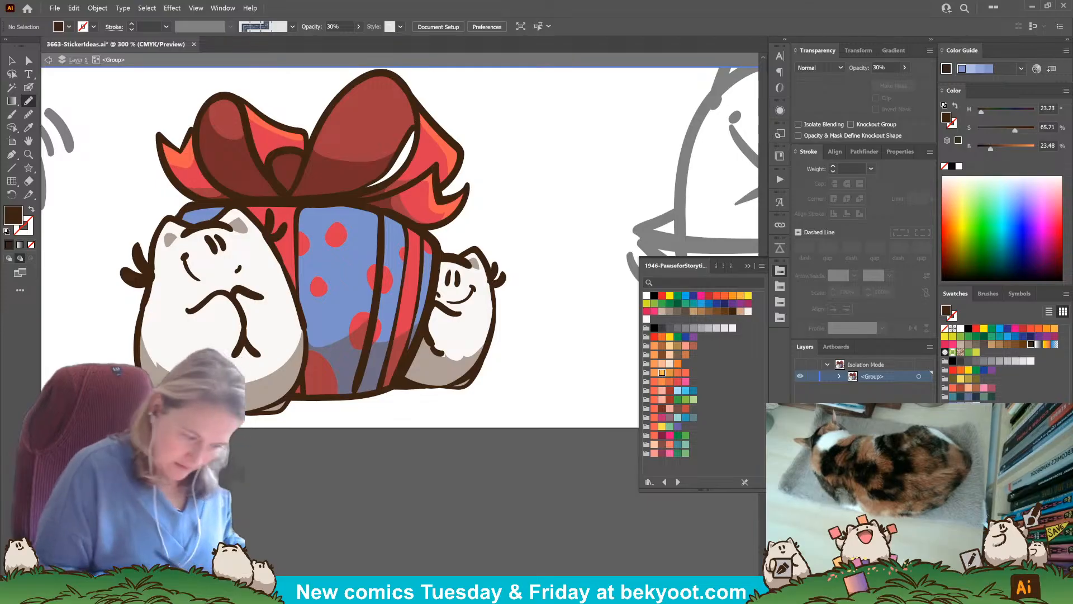
{"action": "key", "text": "shift+n"}
{"action": "left_click", "coordinate": [647, 318]}
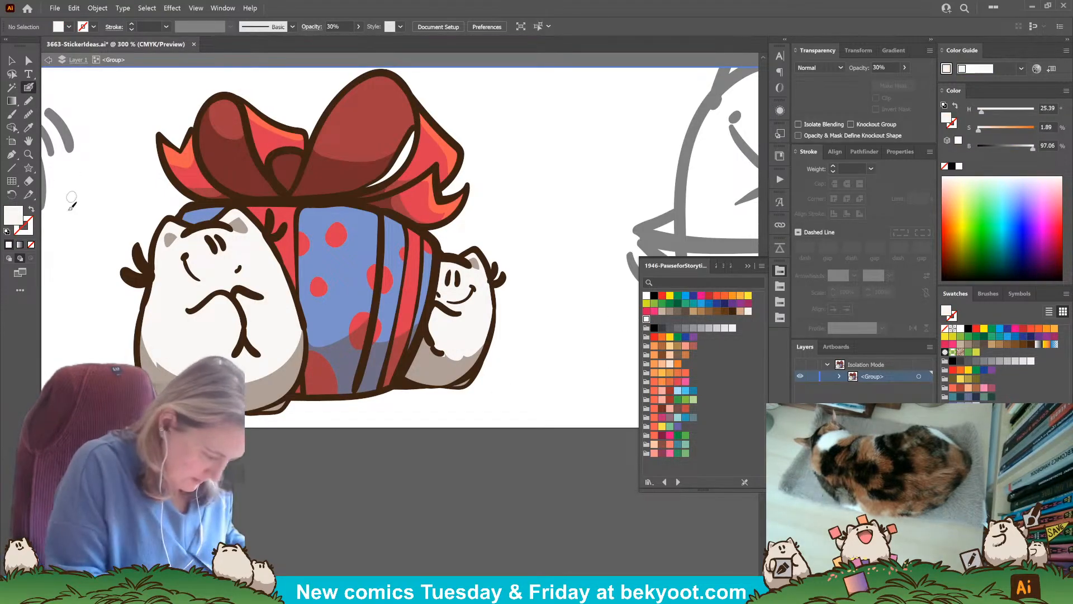
{"action": "left_click_drag", "start_coordinate": [257, 119], "coordinate": [260, 122]}
{"action": "left_click", "coordinate": [265, 126]}
{"action": "left_click_drag", "start_coordinate": [421, 109], "coordinate": [464, 167]}
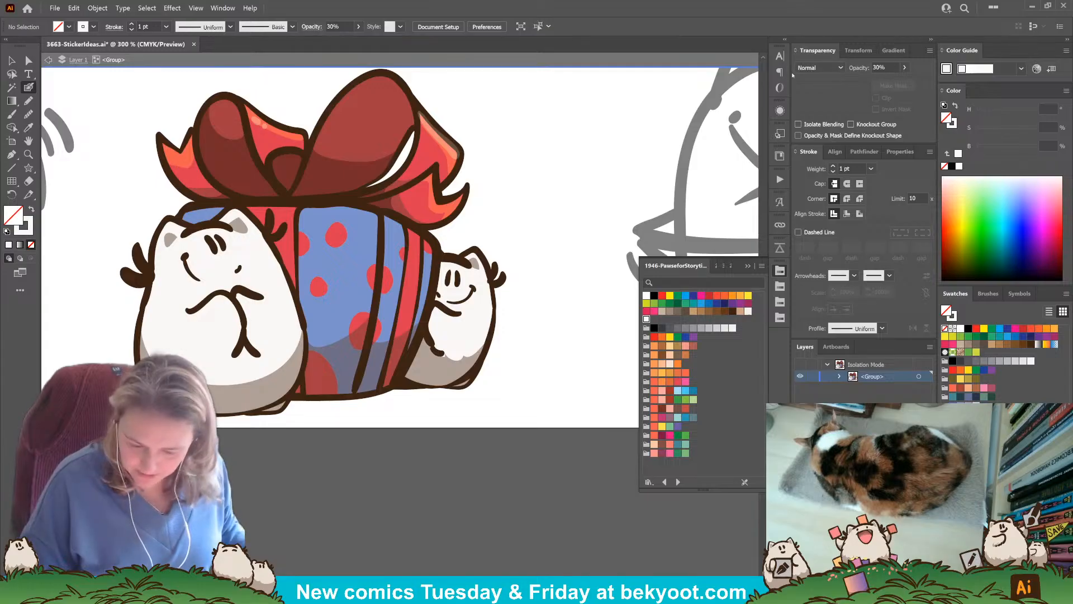
{"action": "key", "text": "ctrl+z"}
Try Overlay highlights on the right ribbon tail at 30% opacity, set the opacity to 100% for another try, and undo the last strokes.
{"action": "left_click", "coordinate": [820, 68]}
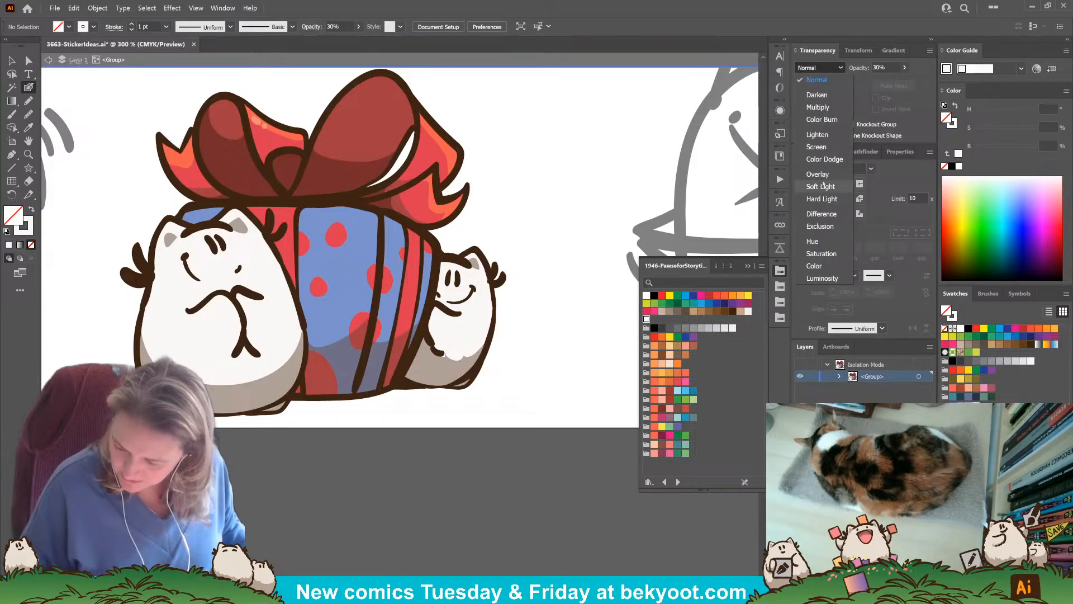
{"action": "left_click", "coordinate": [821, 174]}
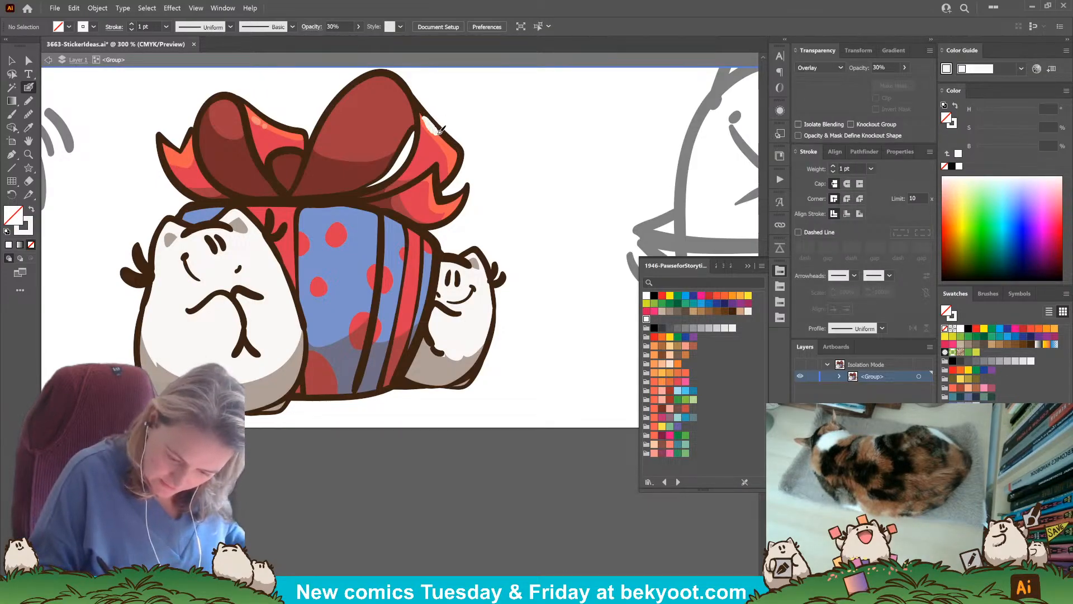
{"action": "left_click_drag", "start_coordinate": [440, 130], "coordinate": [464, 157]}
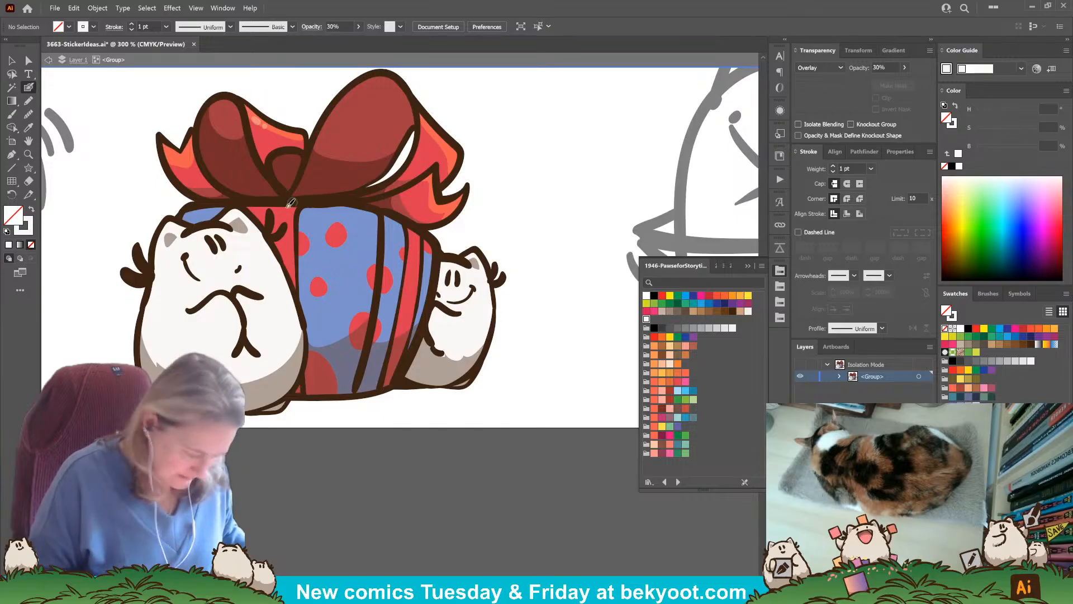
{"action": "left_click", "coordinate": [905, 68]}
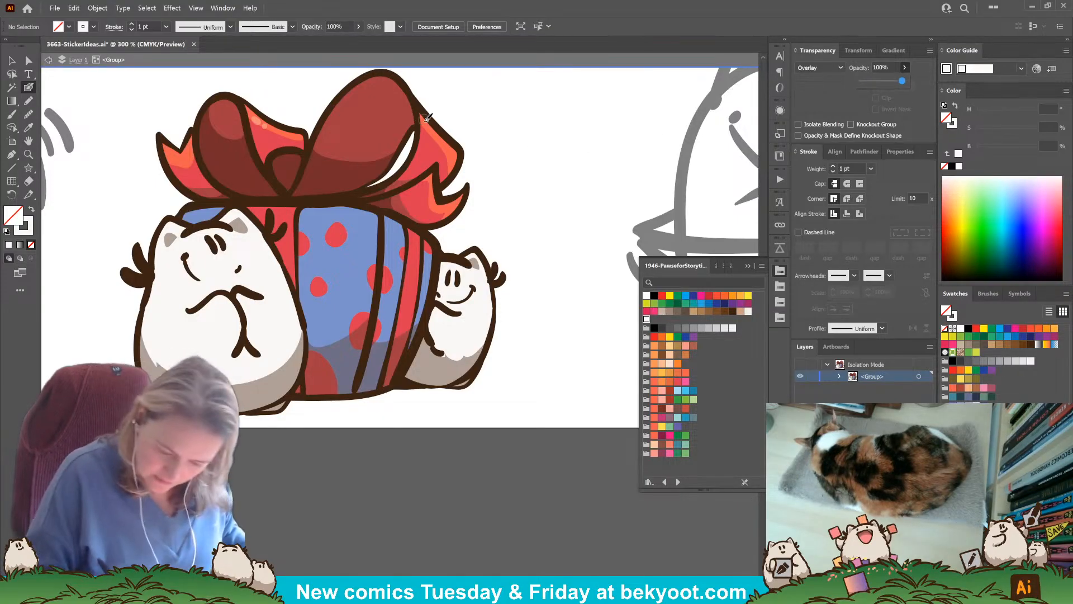
{"action": "left_click_drag", "start_coordinate": [424, 120], "coordinate": [433, 131]}
{"action": "left_click", "coordinate": [440, 141]}
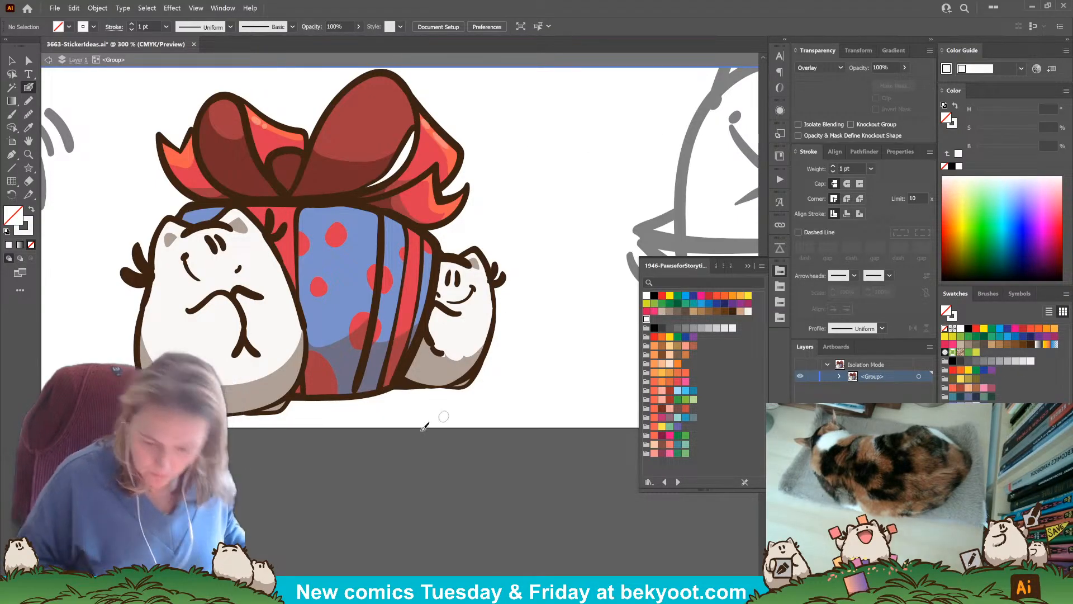
{"action": "key", "text": "ctrl+z"}
{"action": "key", "text": "ctrl+z"}
Set the blend mode to Normal and paint white sparkles and dots over the bow's ribbon tails and the box's red ribbon bands.
{"action": "left_click", "coordinate": [819, 67]}
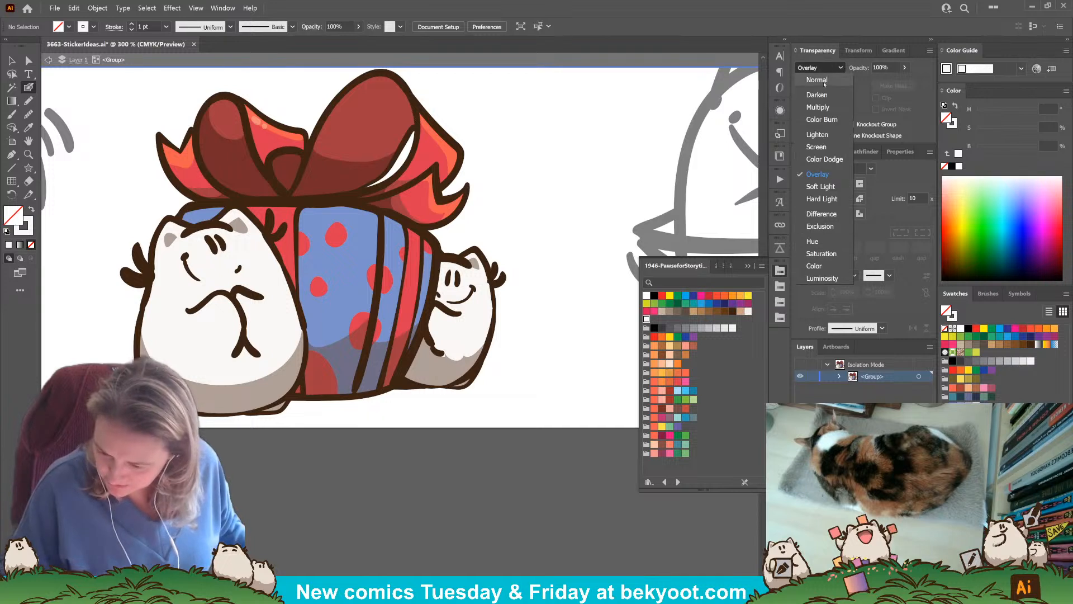
{"action": "left_click", "coordinate": [822, 81]}
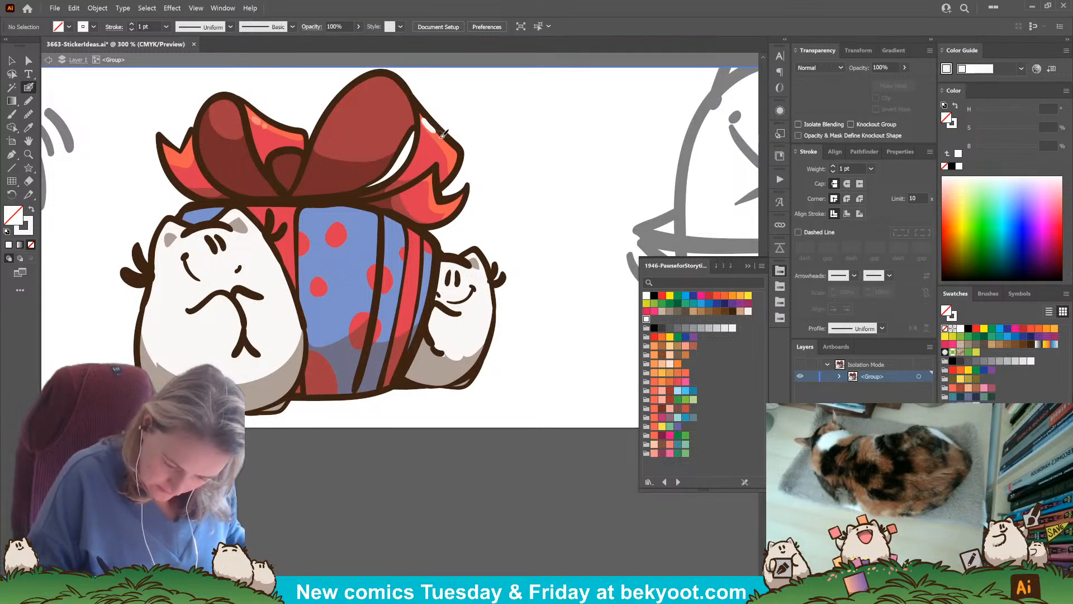
{"action": "left_click_drag", "start_coordinate": [443, 134], "coordinate": [445, 149]}
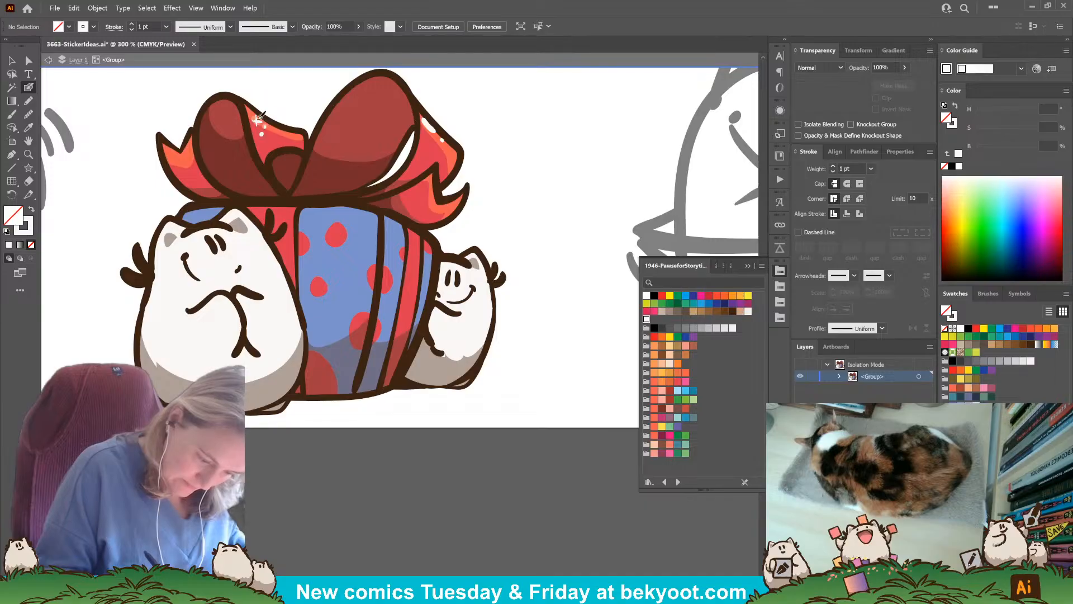
{"action": "left_click", "coordinate": [286, 129]}
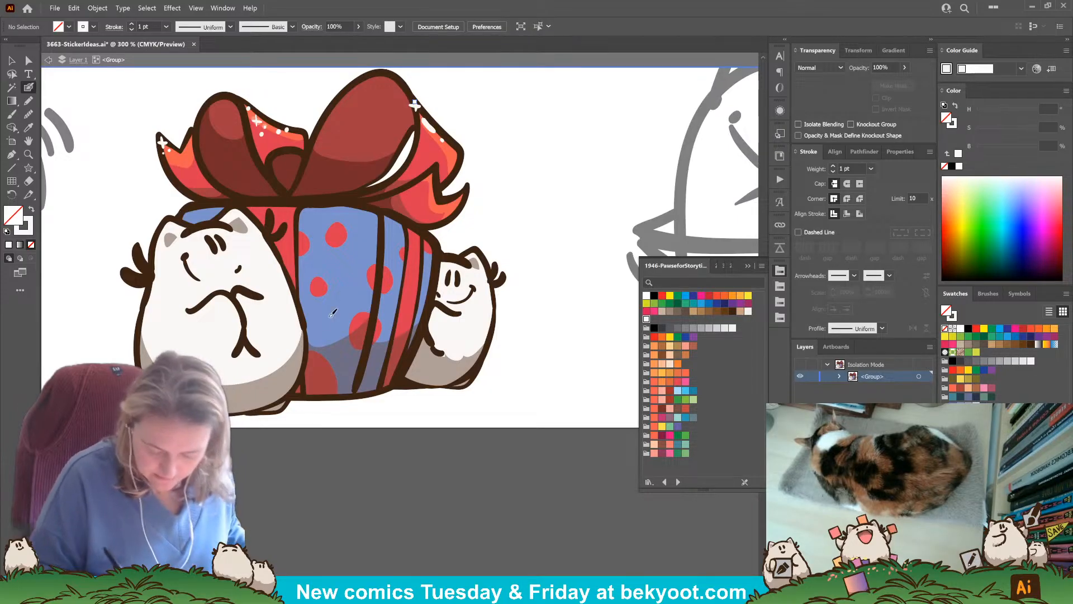
{"action": "left_click_drag", "start_coordinate": [422, 117], "coordinate": [457, 150]}
{"action": "key", "text": "ctrl+z"}
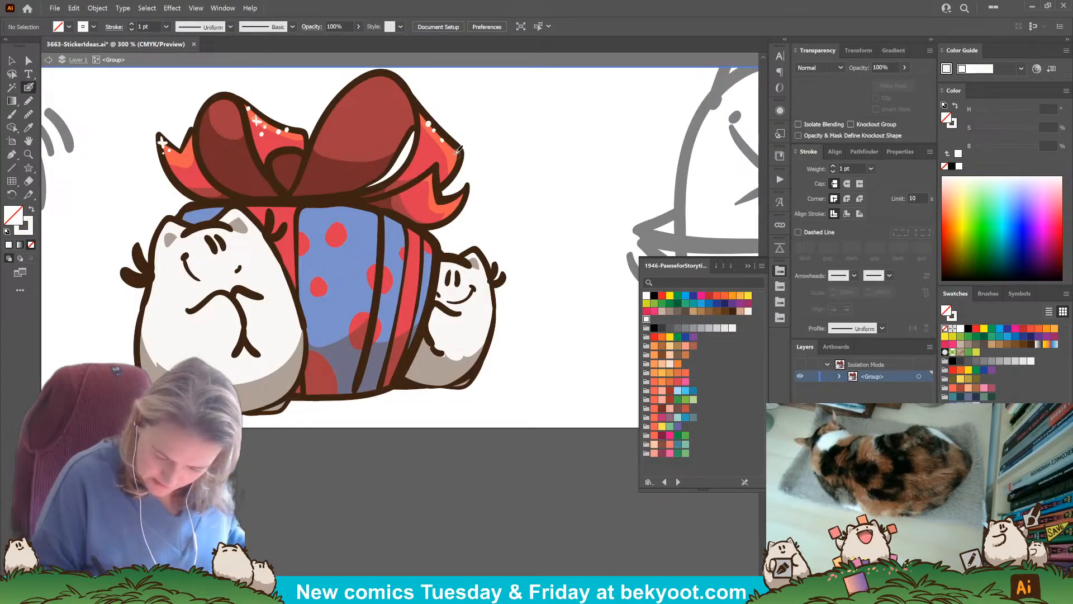
{"action": "left_click", "coordinate": [447, 209]}
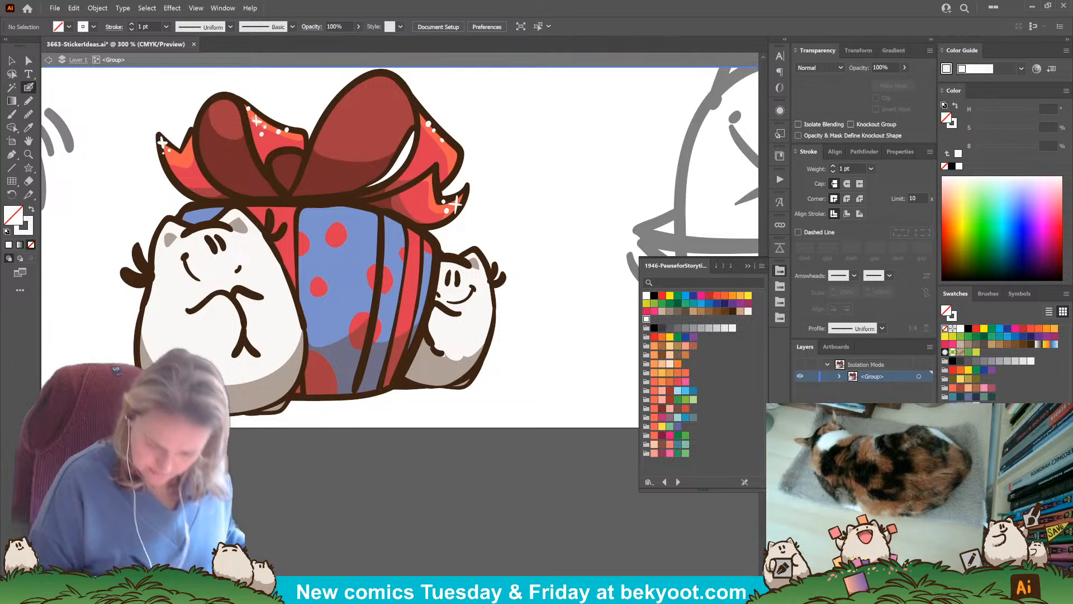
{"action": "left_click_drag", "start_coordinate": [364, 445], "coordinate": [388, 452]}
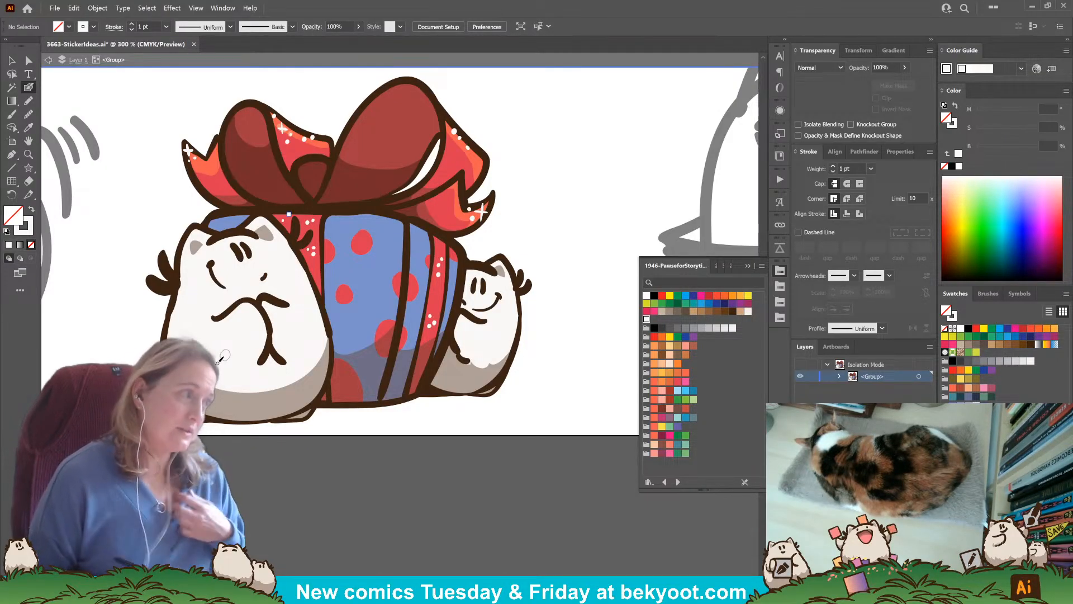
Isolate the Christmas tree sticker group, paint small pale lavender snow dots on the cats' tufts and beside the larger cat's head, and exit isolation.
{"action": "key", "text": "v"}
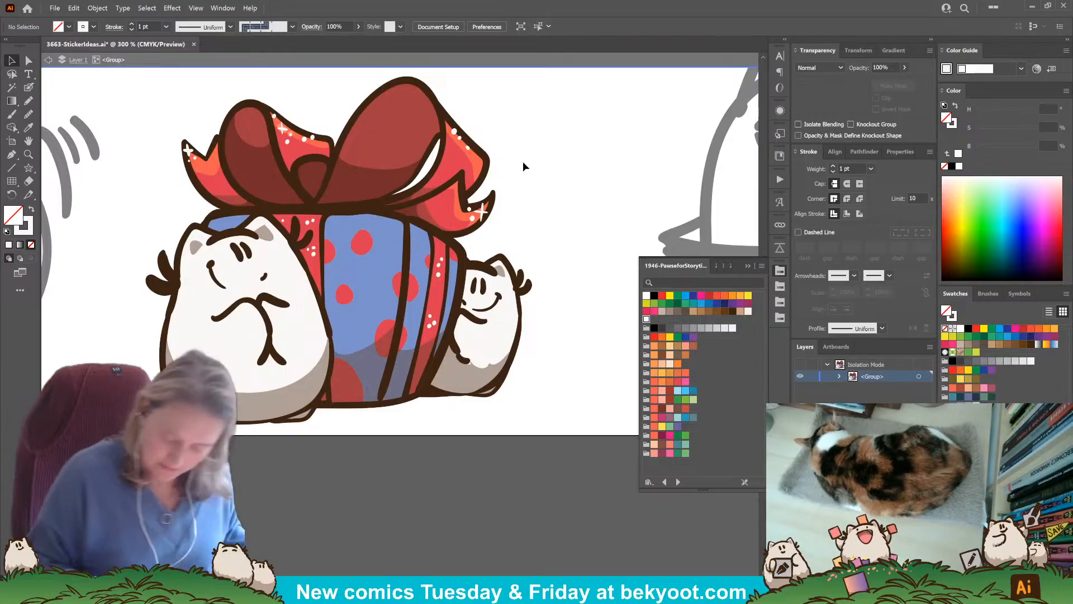
{"action": "key", "text": "Escape"}
{"action": "scroll", "coordinate": [502, 122], "scroll_direction": "up", "scroll_amount": 10}
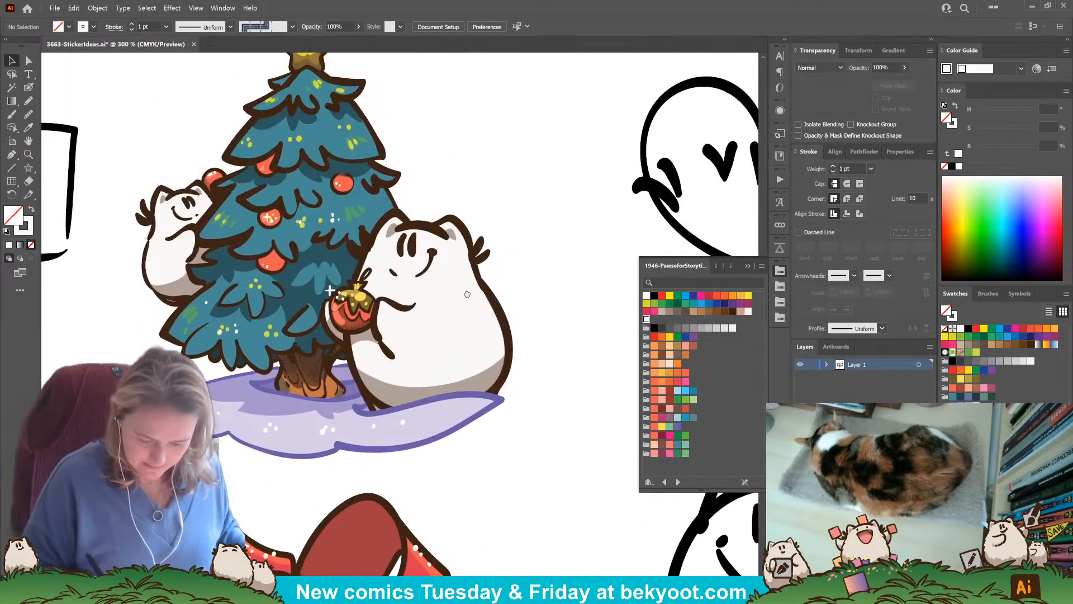
{"action": "left_click", "coordinate": [415, 235]}
{"action": "double_click", "coordinate": [419, 239]}
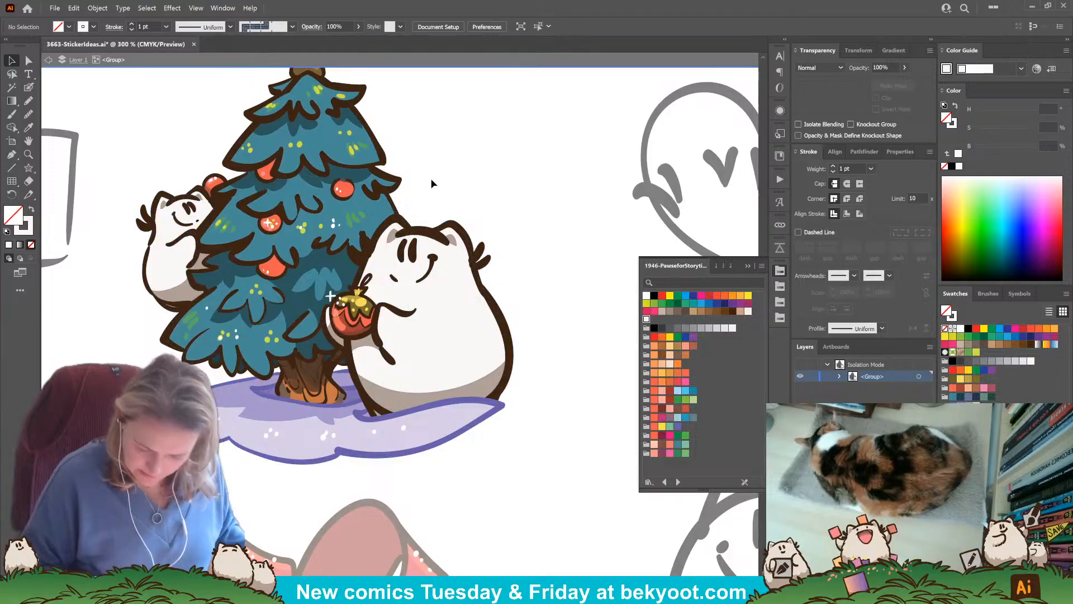
{"action": "left_click", "coordinate": [976, 405]}
{"action": "left_click", "coordinate": [29, 87]}
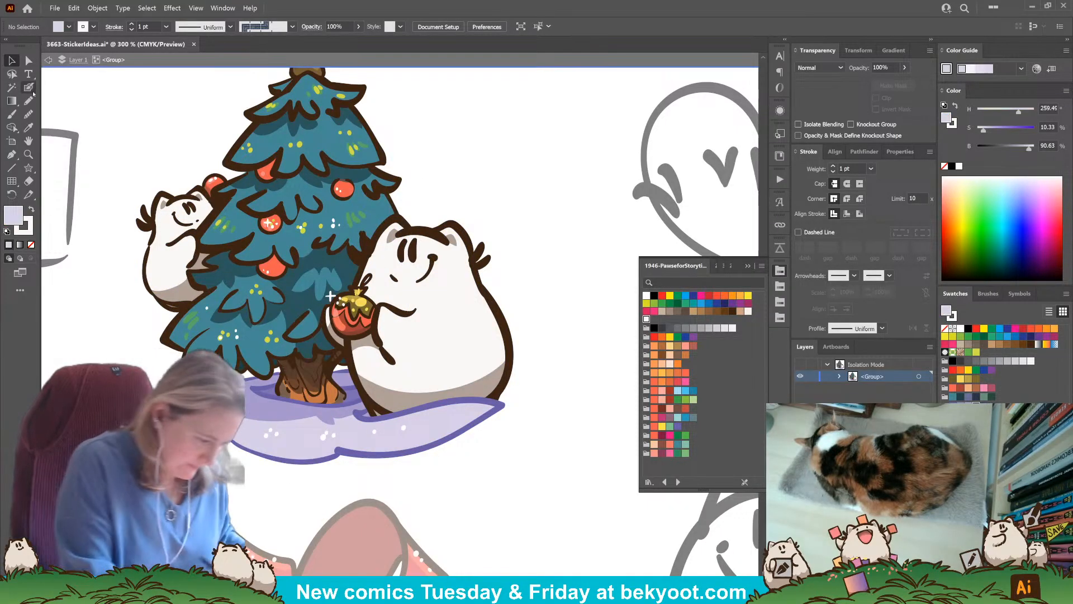
{"action": "key", "text": "slash"}
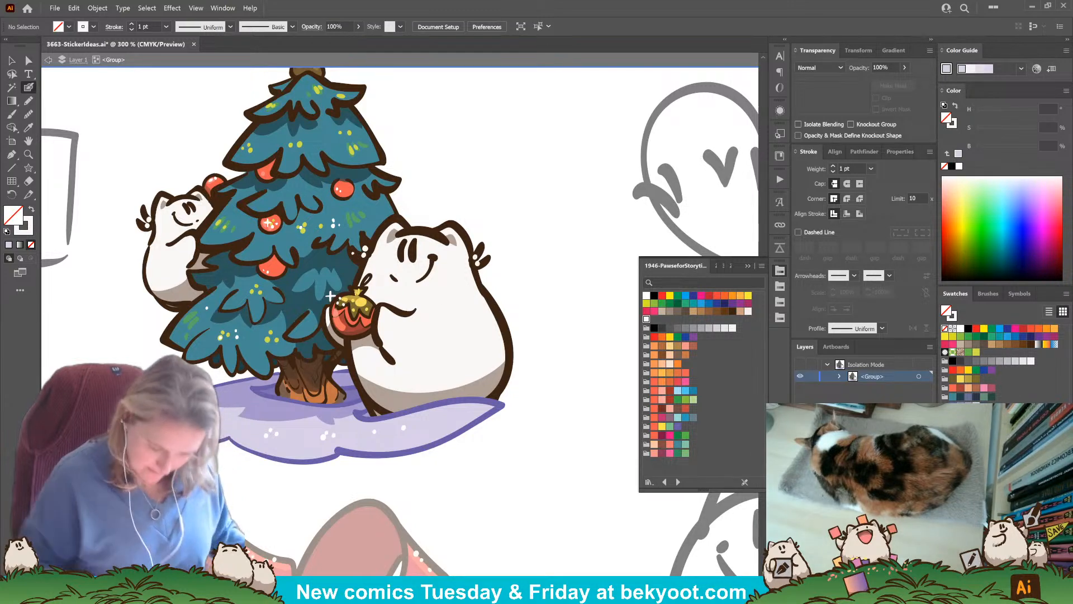
{"action": "key", "text": "v"}
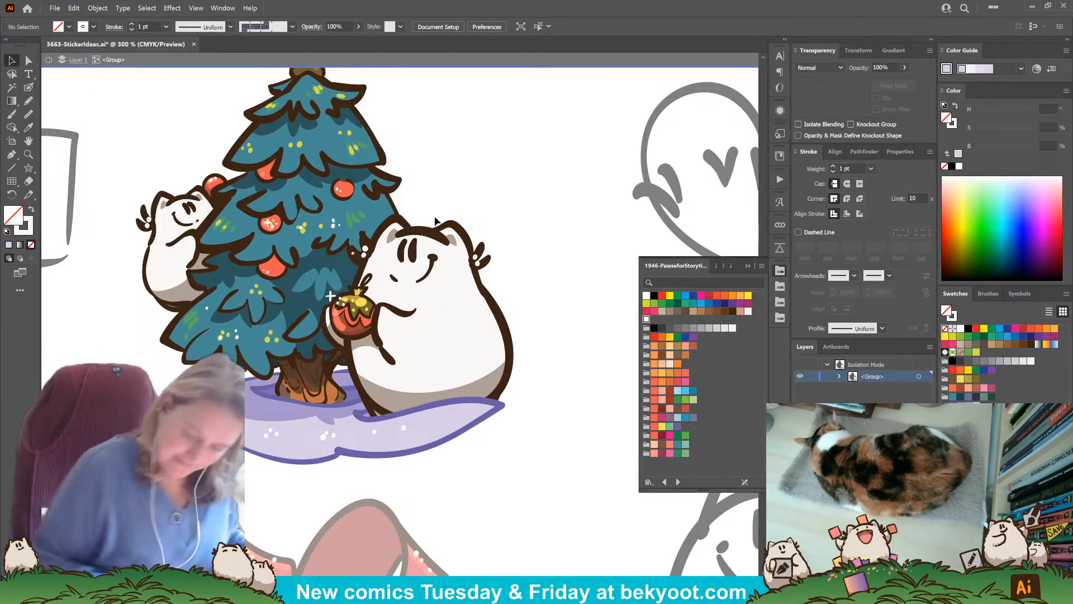
{"action": "double_click", "coordinate": [487, 200]}
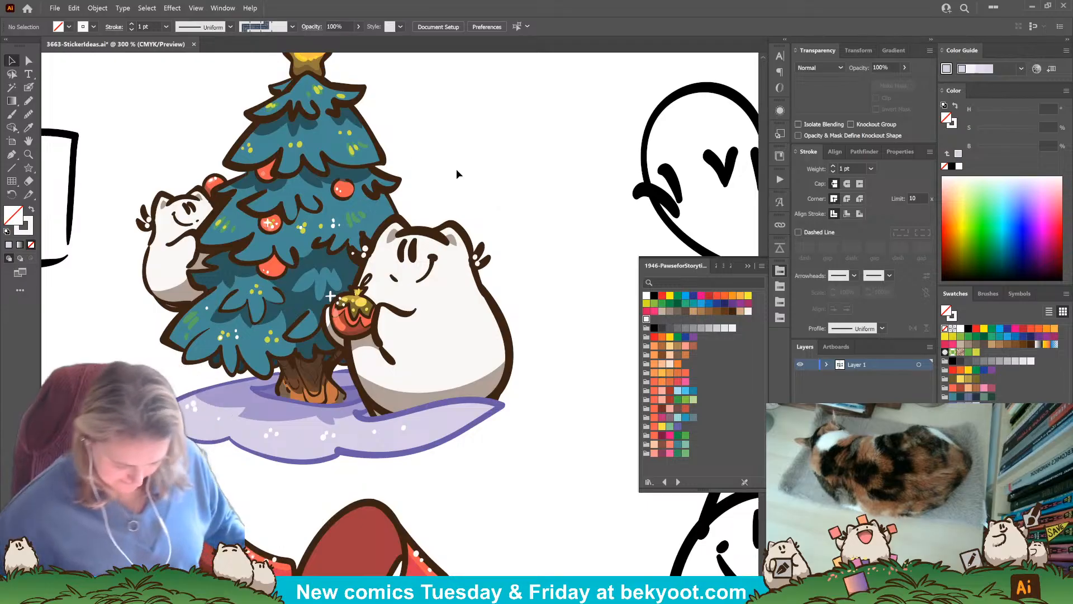
Move the envelope sketch off the artboard, the tree sticker to the upper-left slot and the open-mouthed cat sketch to the upper middle.
{"action": "scroll", "coordinate": [475, 284], "scroll_direction": "down", "scroll_amount": 1}
{"action": "scroll", "coordinate": [476, 286], "scroll_direction": "down", "scroll_amount": 1}
{"action": "mouse_move", "coordinate": [204, 384]}
{"action": "left_mouse_down"}
{"action": "mouse_move", "coordinate": [144, 257]}
{"action": "mouse_move", "coordinate": [176, 334]}
{"action": "left_mouse_up"}
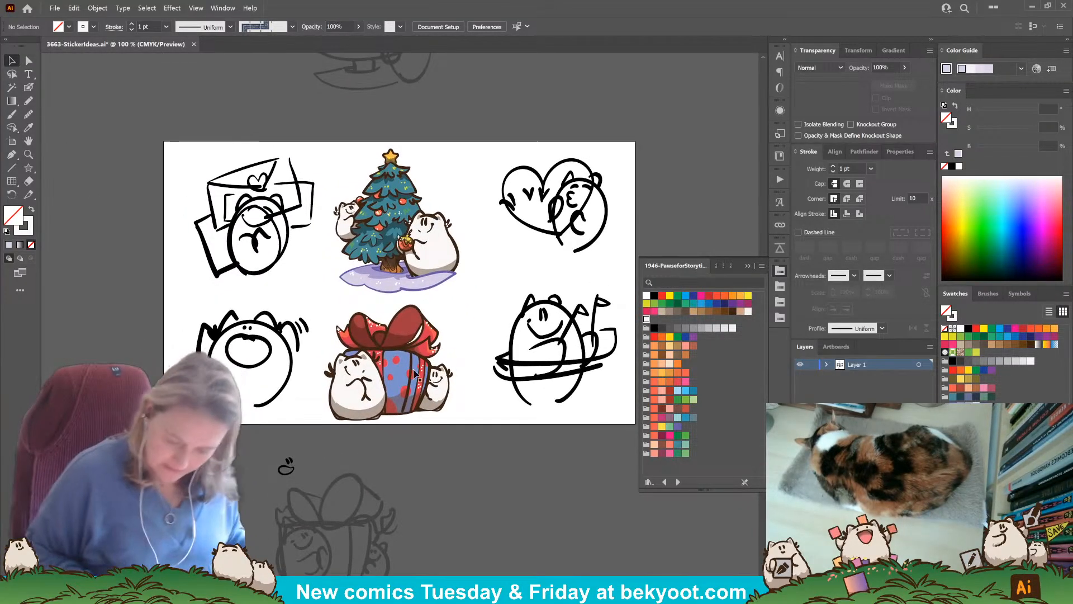
{"action": "mouse_move", "coordinate": [282, 218]}
{"action": "left_mouse_down"}
{"action": "mouse_move", "coordinate": [150, 313]}
{"action": "mouse_move", "coordinate": [142, 335]}
{"action": "left_mouse_up"}
{"action": "left_click_drag", "start_coordinate": [416, 247], "coordinate": [258, 246]}
{"action": "left_click_drag", "start_coordinate": [273, 335], "coordinate": [456, 187]}
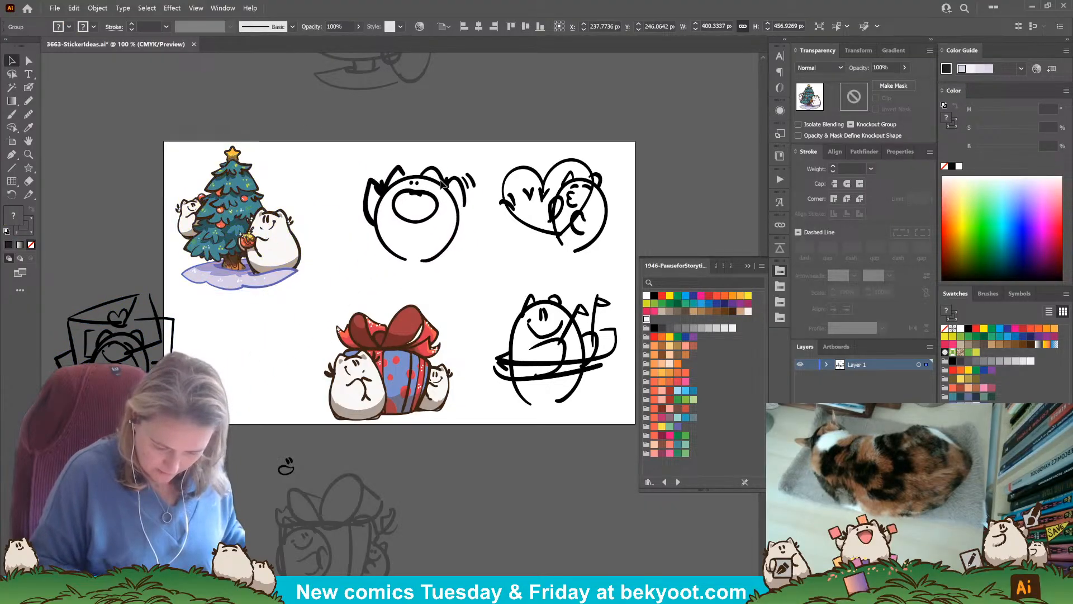
Move the gift box sticker to the lower-left slot, recentre the open-mouthed cat sketch in the upper middle and place the envelope sketch in the lower middle.
{"action": "mouse_move", "coordinate": [151, 347]}
{"action": "left_mouse_down"}
{"action": "mouse_move", "coordinate": [319, 343]}
{"action": "mouse_move", "coordinate": [596, 310]}
{"action": "left_mouse_up"}
{"action": "left_click_drag", "start_coordinate": [412, 360], "coordinate": [270, 349]}
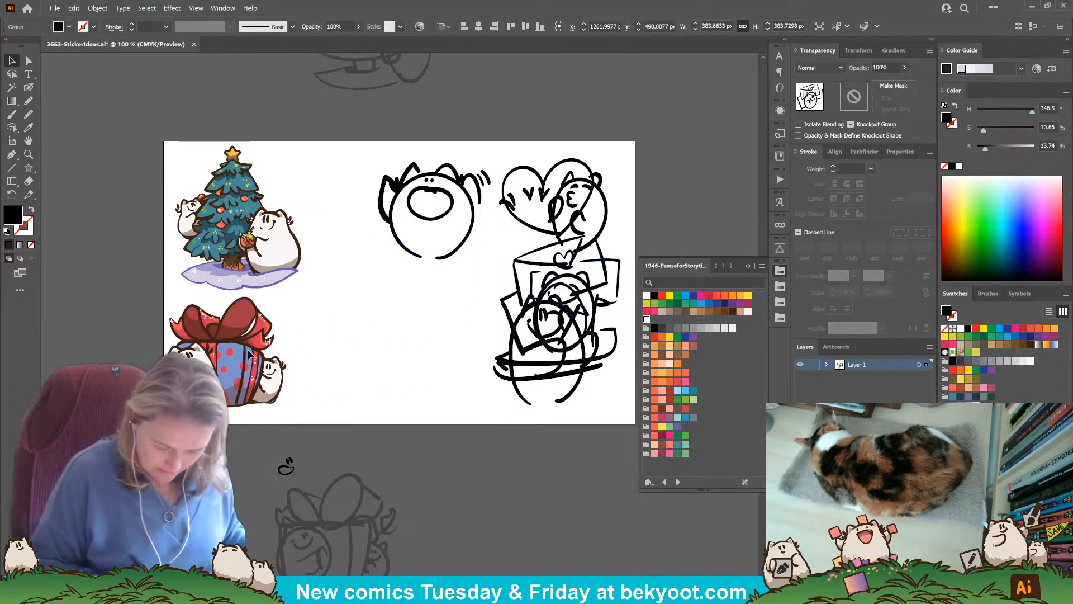
{"action": "left_click_drag", "start_coordinate": [453, 213], "coordinate": [424, 218]}
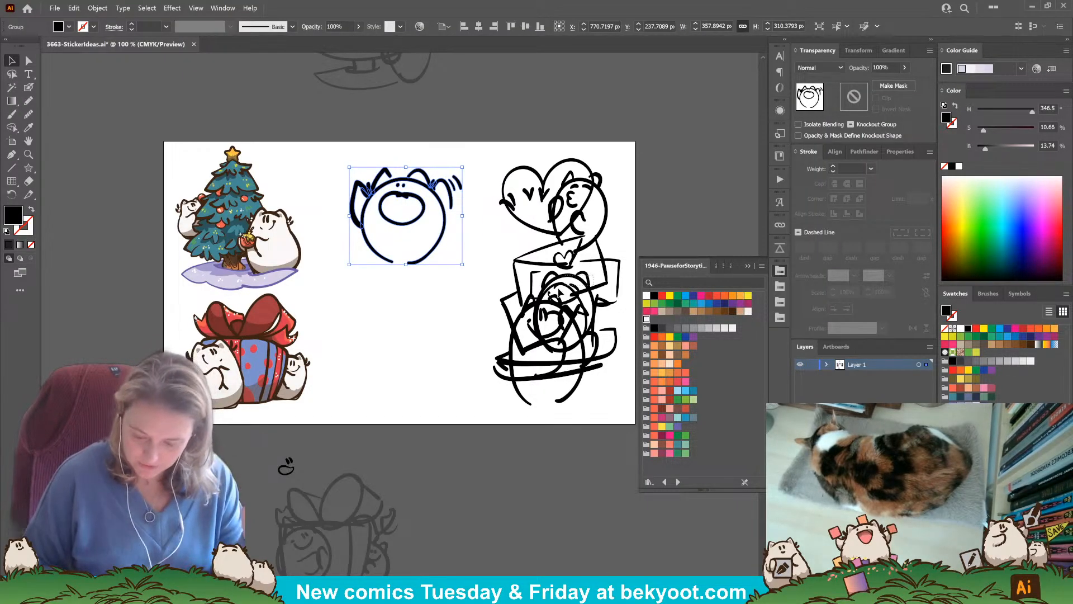
{"action": "mouse_move", "coordinate": [558, 290]}
{"action": "left_mouse_down"}
{"action": "mouse_move", "coordinate": [593, 284]}
{"action": "mouse_move", "coordinate": [604, 261]}
{"action": "mouse_move", "coordinate": [451, 333]}
{"action": "left_mouse_up"}
{"action": "left_click", "coordinate": [632, 237]}
{"action": "left_click", "coordinate": [592, 305]}
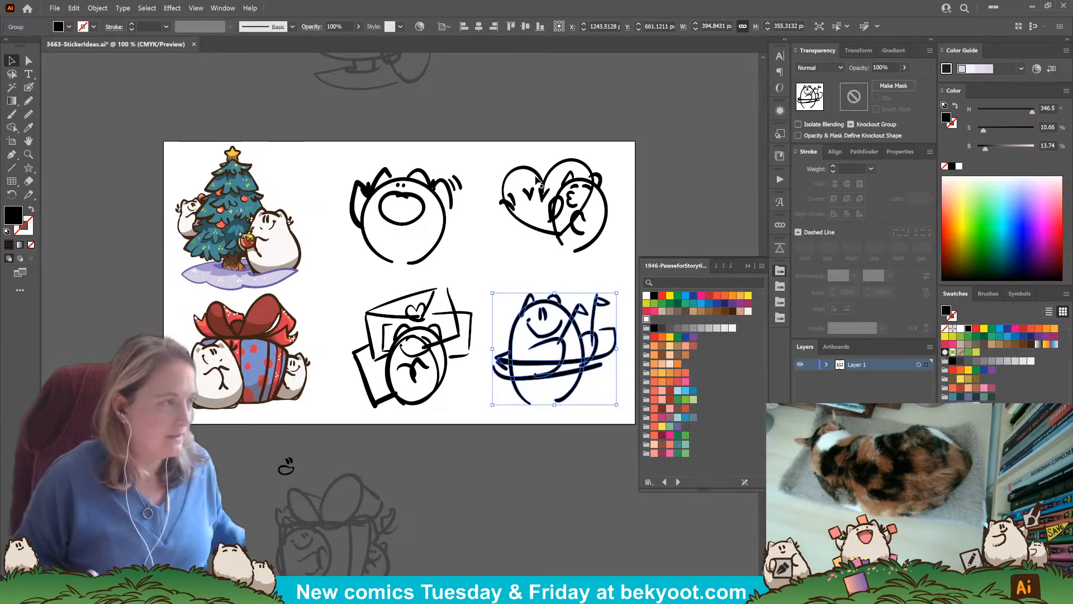
{"action": "left_click_drag", "start_coordinate": [468, 460], "coordinate": [459, 448]}
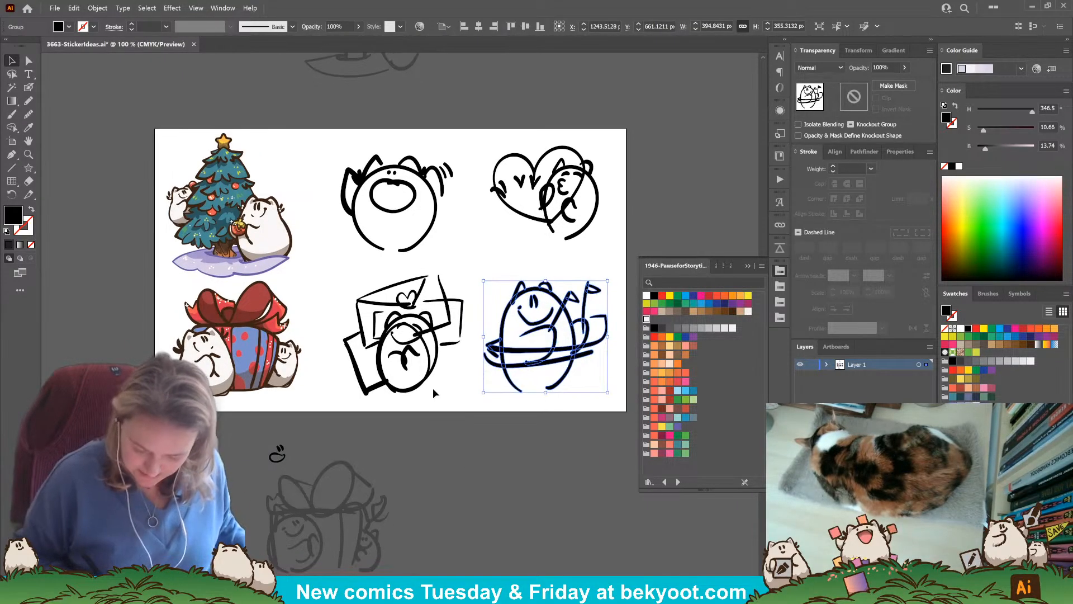
{"action": "left_click", "coordinate": [326, 475]}
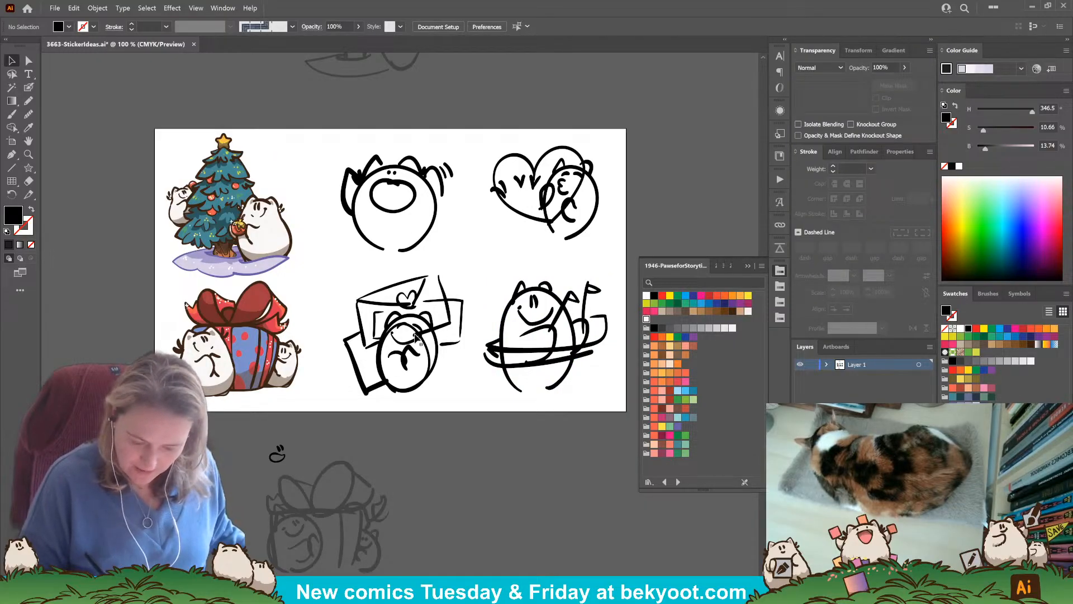
Save the document and handwrite the black notes "Now Port" and "Look" on the empty canvas above and beside the artboard.
{"action": "left_click", "coordinate": [29, 87]}
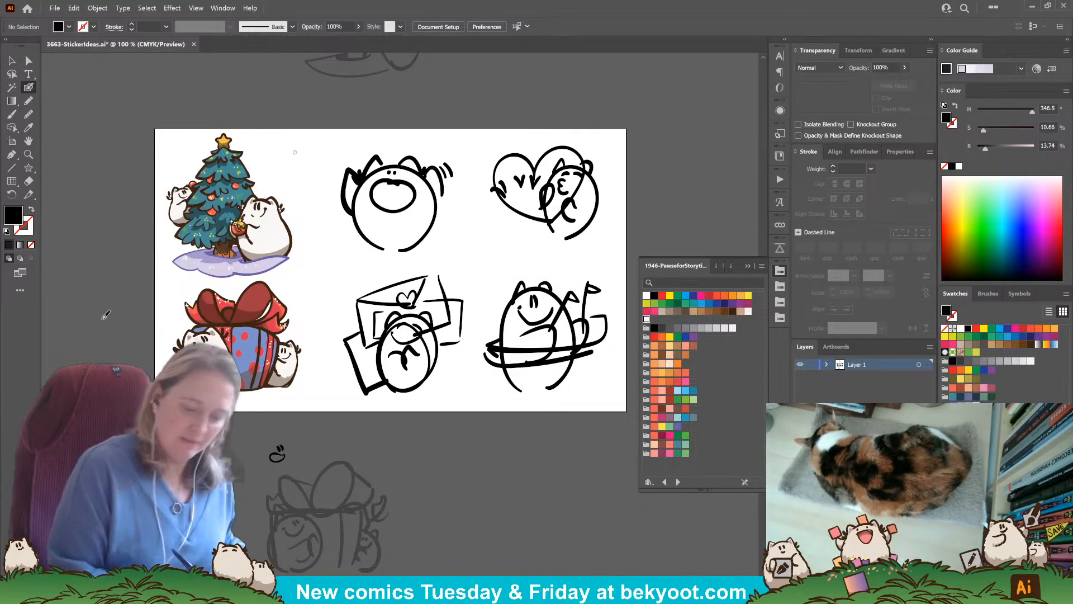
{"action": "mouse_move", "coordinate": [499, 230]}
{"action": "left_mouse_down"}
{"action": "mouse_move", "coordinate": [423, 303]}
{"action": "mouse_move", "coordinate": [330, 441]}
{"action": "left_mouse_up"}
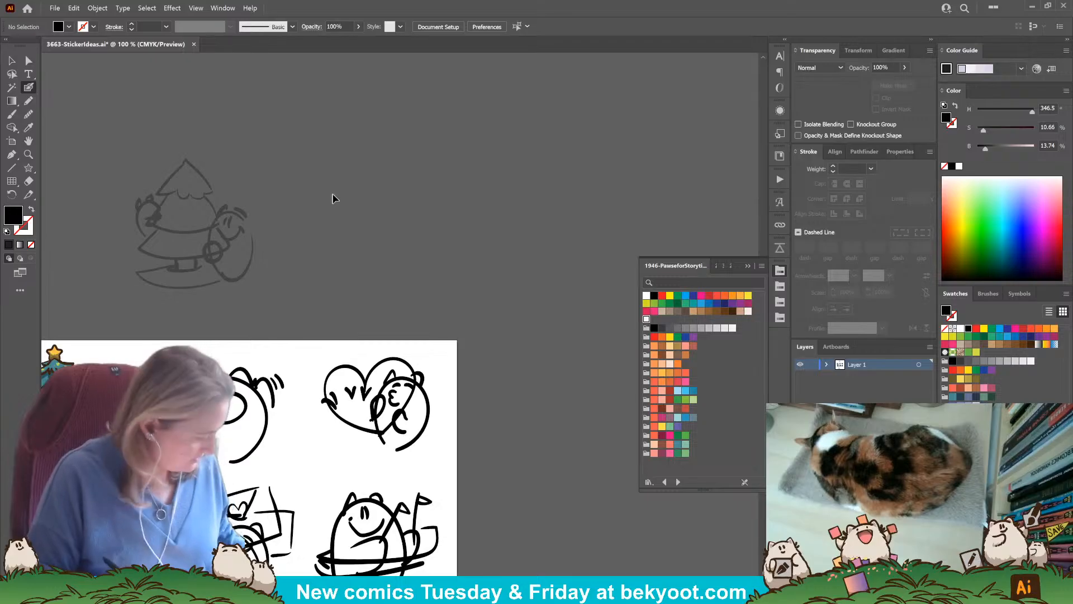
{"action": "key", "text": "ctrl+s"}
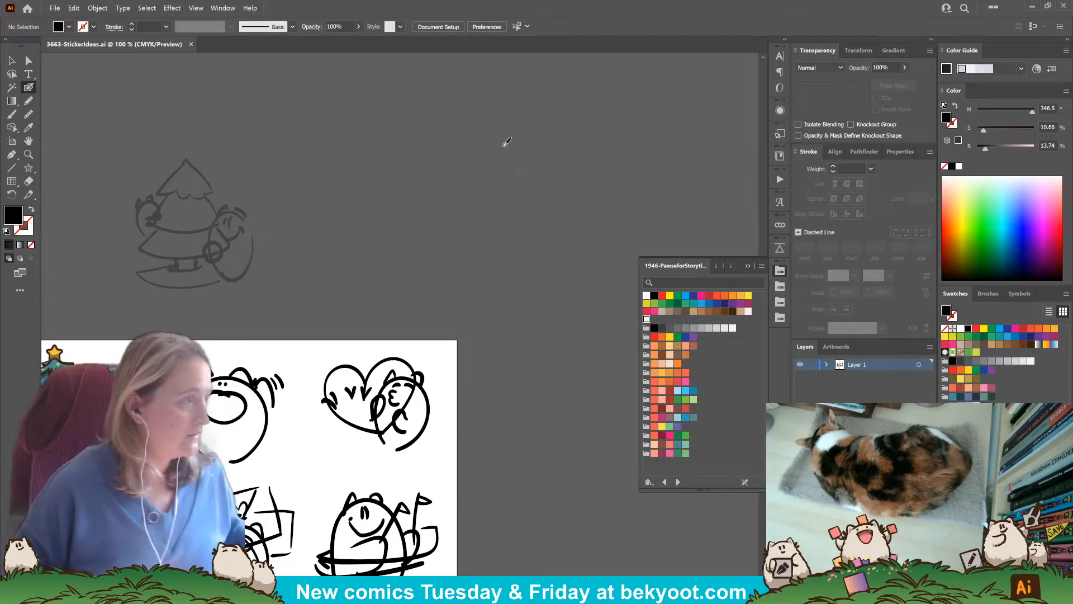
{"action": "left_click_drag", "start_coordinate": [337, 193], "coordinate": [347, 216]}
{"action": "mouse_move", "coordinate": [337, 193]}
{"action": "left_mouse_down"}
{"action": "mouse_move", "coordinate": [345, 178]}
{"action": "mouse_move", "coordinate": [374, 193]}
{"action": "mouse_move", "coordinate": [381, 170]}
{"action": "mouse_move", "coordinate": [395, 227]}
{"action": "left_mouse_up"}
{"action": "mouse_move", "coordinate": [382, 193]}
{"action": "left_mouse_down"}
{"action": "mouse_move", "coordinate": [393, 213]}
{"action": "mouse_move", "coordinate": [432, 199]}
{"action": "mouse_move", "coordinate": [433, 173]}
{"action": "left_mouse_up"}
{"action": "mouse_move", "coordinate": [436, 241]}
{"action": "left_mouse_down"}
{"action": "mouse_move", "coordinate": [403, 187]}
{"action": "mouse_move", "coordinate": [439, 216]}
{"action": "left_mouse_up"}
{"action": "mouse_move", "coordinate": [452, 196]}
{"action": "left_mouse_down"}
{"action": "mouse_move", "coordinate": [466, 195]}
{"action": "mouse_move", "coordinate": [472, 212]}
{"action": "left_mouse_up"}
{"action": "left_click_drag", "start_coordinate": [490, 177], "coordinate": [491, 199]}
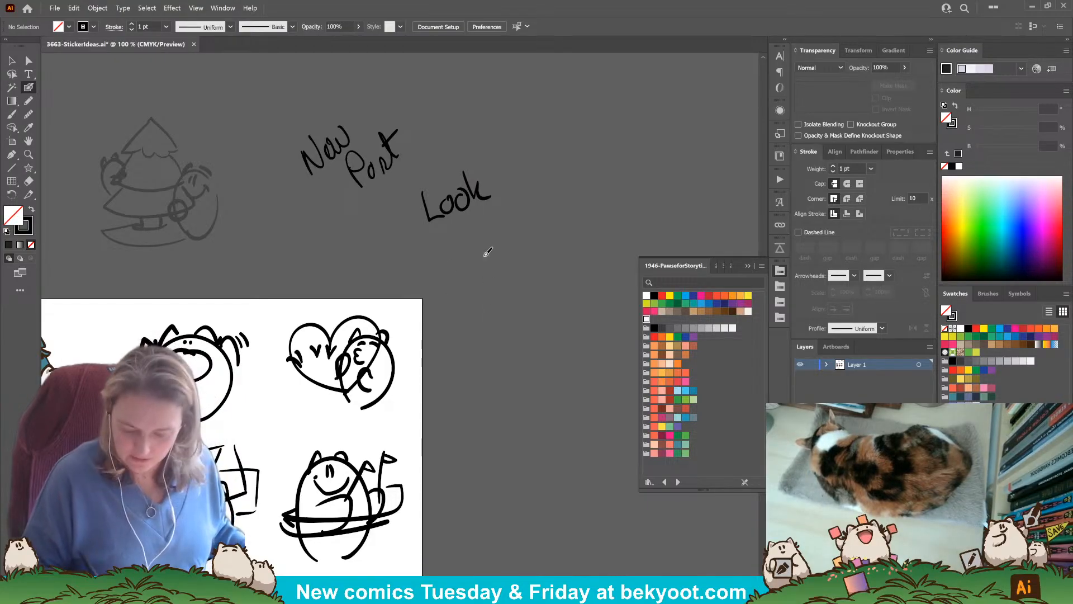
Sketch a round cat looking through large binoculars just below the "Look" note.
{"action": "left_click_drag", "start_coordinate": [492, 252], "coordinate": [510, 252]}
{"action": "left_click_drag", "start_coordinate": [475, 302], "coordinate": [512, 295]}
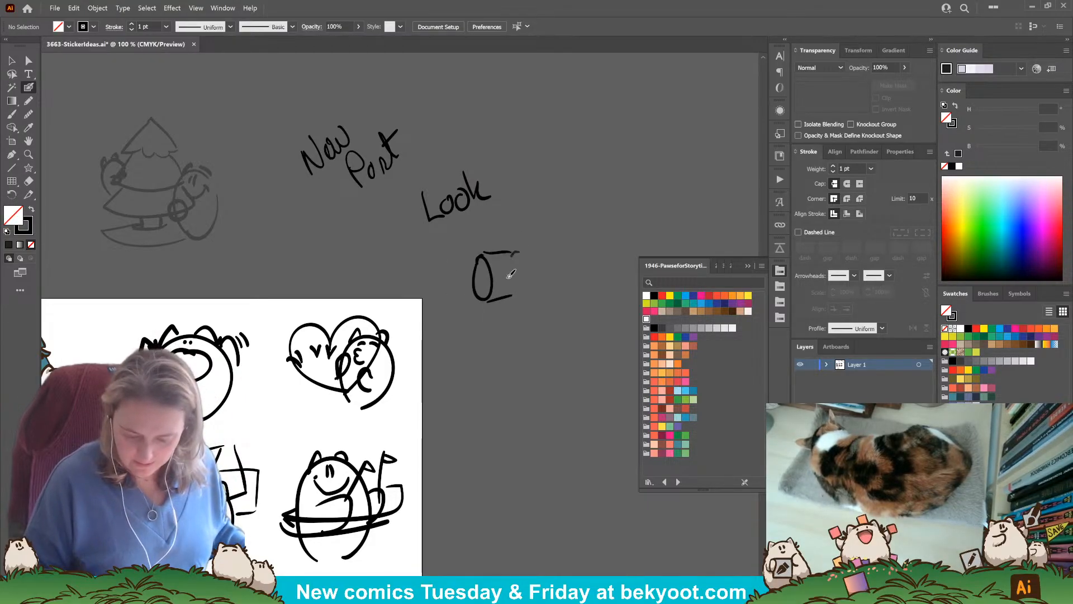
{"action": "mouse_move", "coordinate": [516, 253]}
{"action": "left_mouse_down"}
{"action": "mouse_move", "coordinate": [537, 267]}
{"action": "mouse_move", "coordinate": [524, 302]}
{"action": "mouse_move", "coordinate": [553, 262]}
{"action": "left_mouse_up"}
{"action": "mouse_move", "coordinate": [517, 300]}
{"action": "left_mouse_down"}
{"action": "mouse_move", "coordinate": [553, 283]}
{"action": "mouse_move", "coordinate": [561, 254]}
{"action": "mouse_move", "coordinate": [554, 288]}
{"action": "left_mouse_up"}
{"action": "mouse_move", "coordinate": [522, 226]}
{"action": "left_mouse_down"}
{"action": "mouse_move", "coordinate": [560, 227]}
{"action": "mouse_move", "coordinate": [542, 223]}
{"action": "mouse_move", "coordinate": [558, 212]}
{"action": "mouse_move", "coordinate": [566, 222]}
{"action": "mouse_move", "coordinate": [504, 235]}
{"action": "left_mouse_up"}
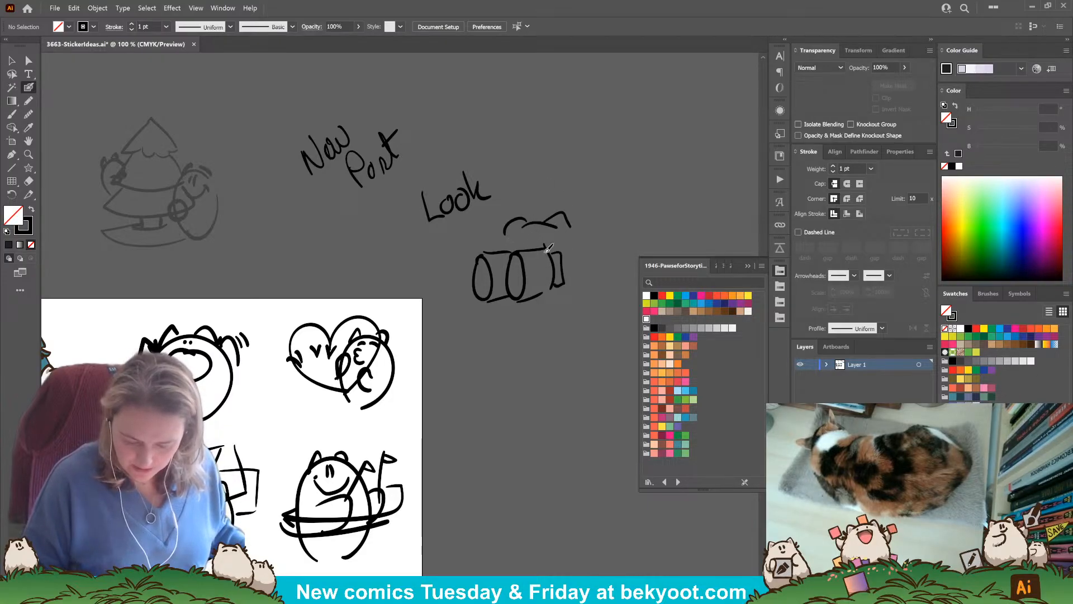
{"action": "mouse_move", "coordinate": [560, 276]}
{"action": "left_mouse_down"}
{"action": "mouse_move", "coordinate": [535, 291]}
{"action": "mouse_move", "coordinate": [546, 322]}
{"action": "left_mouse_up"}
{"action": "mouse_move", "coordinate": [507, 233]}
{"action": "left_mouse_down"}
{"action": "mouse_move", "coordinate": [511, 224]}
{"action": "mouse_move", "coordinate": [496, 229]}
{"action": "left_mouse_up"}
{"action": "mouse_move", "coordinate": [571, 242]}
{"action": "left_mouse_down"}
{"action": "mouse_move", "coordinate": [585, 233]}
{"action": "mouse_move", "coordinate": [592, 324]}
{"action": "left_mouse_up"}
{"action": "left_click_drag", "start_coordinate": [551, 368], "coordinate": [514, 370]}
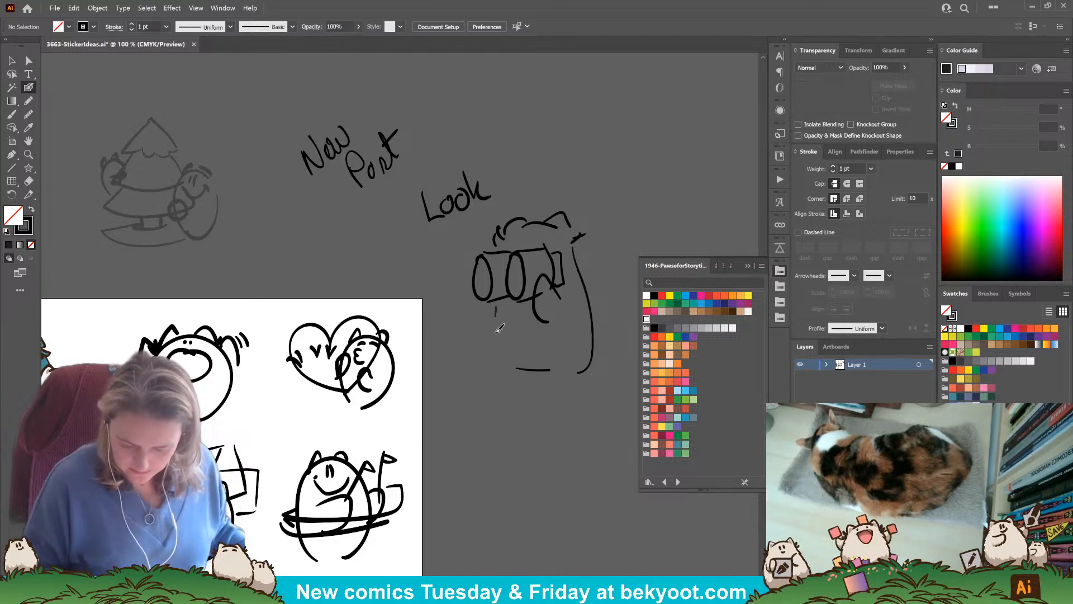
{"action": "mouse_move", "coordinate": [497, 307]}
{"action": "left_mouse_down"}
{"action": "mouse_move", "coordinate": [505, 372]}
{"action": "mouse_move", "coordinate": [599, 378]}
{"action": "left_mouse_up"}
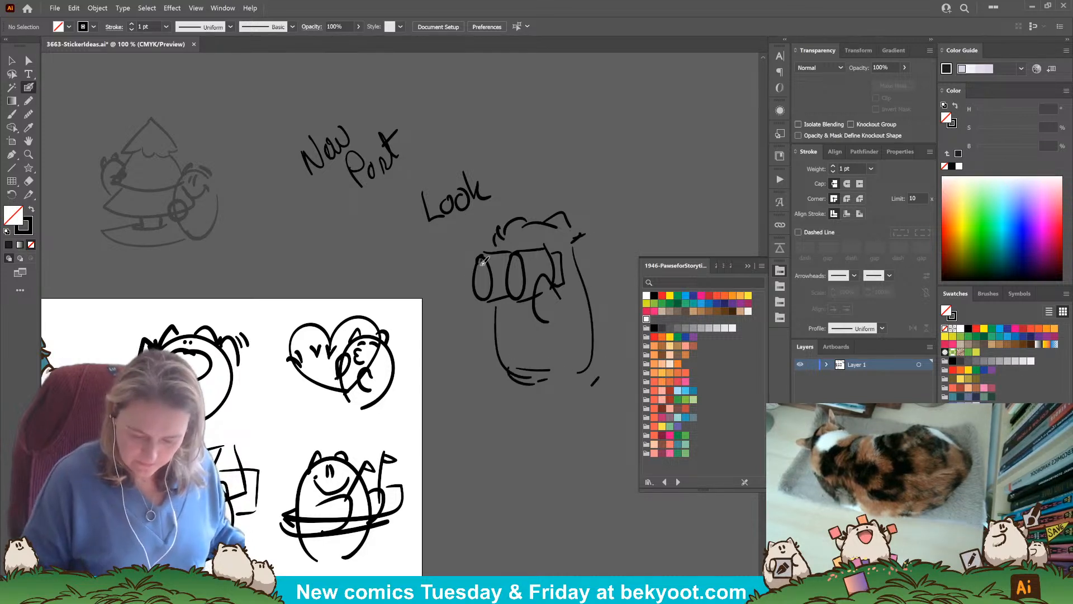
{"action": "mouse_move", "coordinate": [482, 257]}
{"action": "left_mouse_down"}
{"action": "mouse_move", "coordinate": [494, 284]}
{"action": "mouse_move", "coordinate": [515, 260]}
{"action": "mouse_move", "coordinate": [519, 295]}
{"action": "left_mouse_up"}
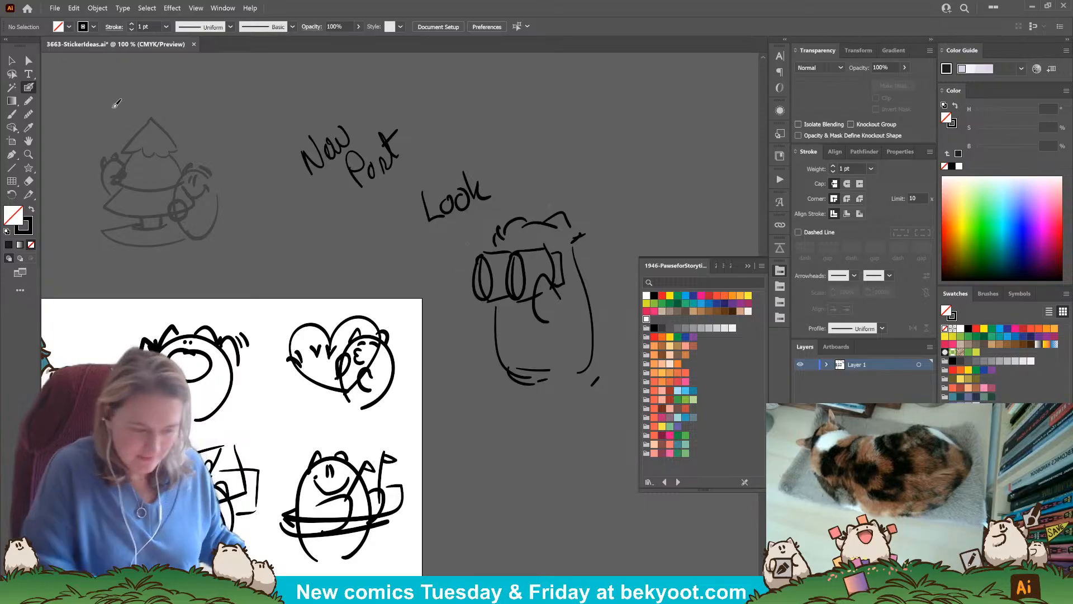
Move the "Look" note so it sits directly above the binocular cat's head, and deselect it.
{"action": "left_click", "coordinate": [11, 59]}
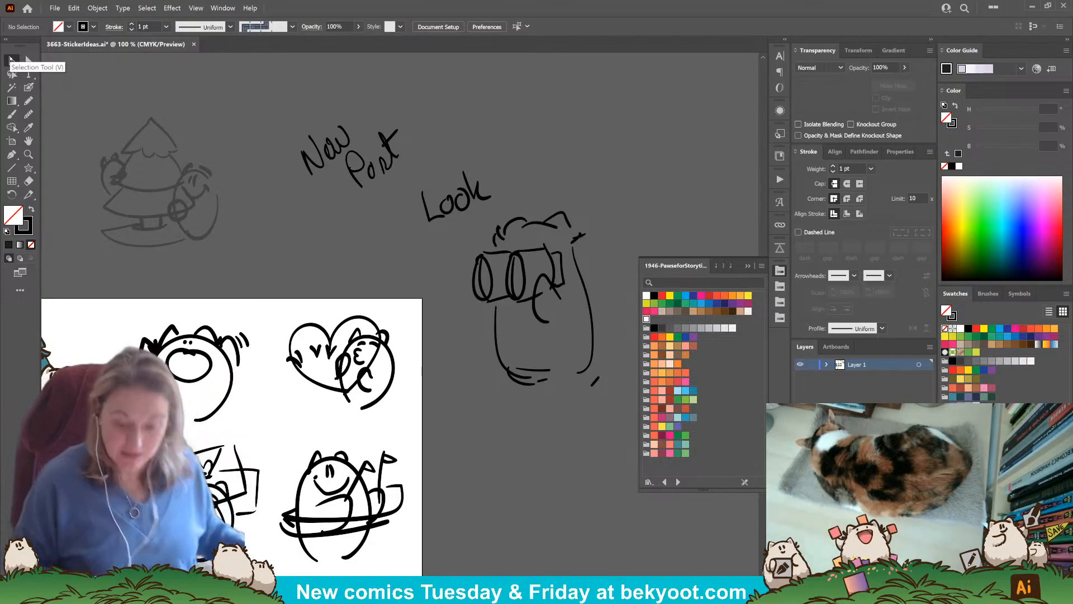
{"action": "left_click_drag", "start_coordinate": [525, 429], "coordinate": [476, 460]}
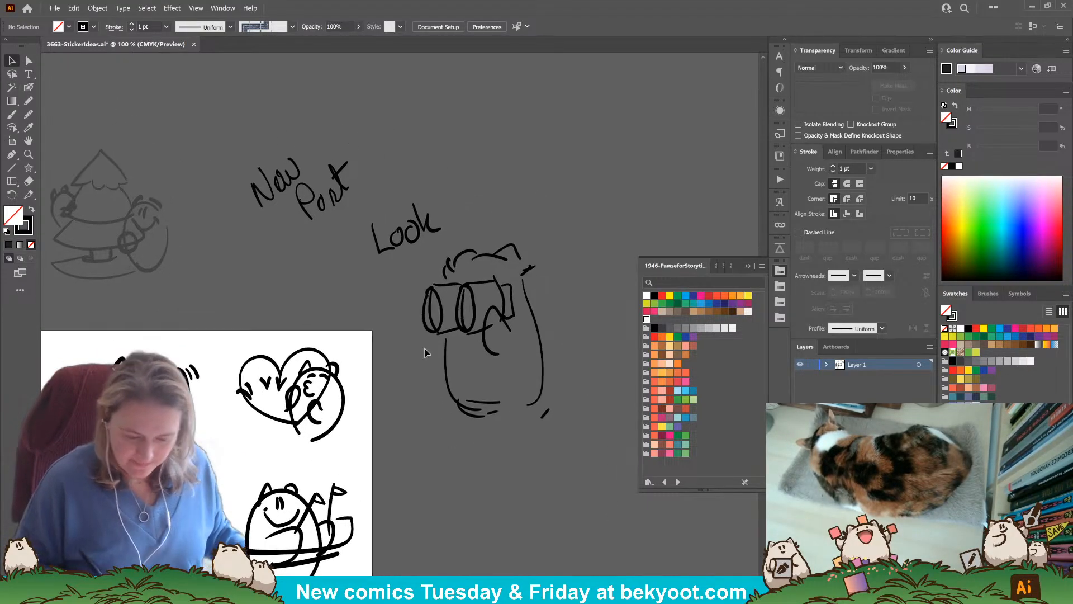
{"action": "left_click_drag", "start_coordinate": [402, 235], "coordinate": [458, 231]}
{"action": "left_click", "coordinate": [28, 87]}
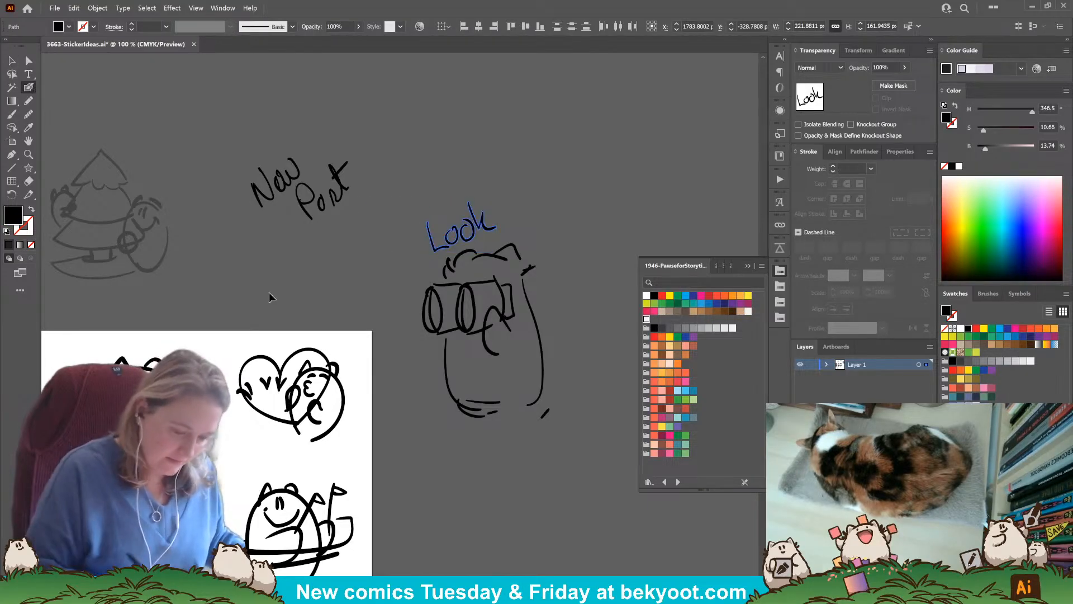
{"action": "key", "text": "ctrl+shift+a"}
Handwrite the note "Dancing" above the other notes and underline it twice.
{"action": "left_click_drag", "start_coordinate": [385, 263], "coordinate": [381, 379]}
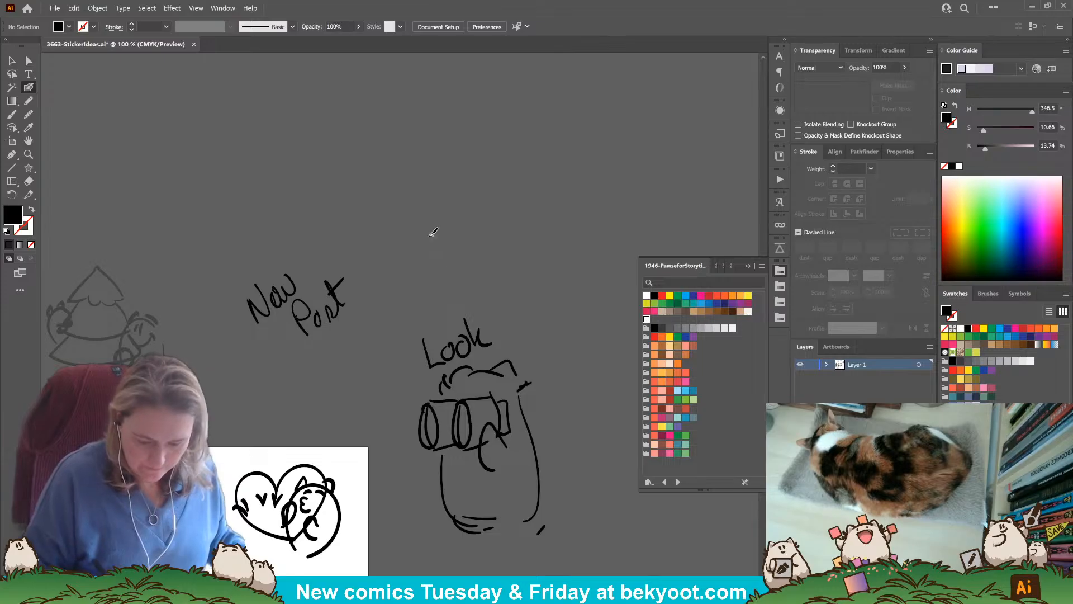
{"action": "left_click_drag", "start_coordinate": [387, 168], "coordinate": [394, 202]}
{"action": "mouse_move", "coordinate": [383, 165]}
{"action": "left_mouse_down"}
{"action": "mouse_move", "coordinate": [384, 197]}
{"action": "mouse_move", "coordinate": [464, 191]}
{"action": "left_mouse_up"}
{"action": "mouse_move", "coordinate": [471, 176]}
{"action": "left_mouse_down"}
{"action": "mouse_move", "coordinate": [472, 191]}
{"action": "mouse_move", "coordinate": [484, 168]}
{"action": "mouse_move", "coordinate": [495, 210]}
{"action": "left_mouse_up"}
{"action": "mouse_move", "coordinate": [411, 217]}
{"action": "left_mouse_down"}
{"action": "mouse_move", "coordinate": [479, 203]}
{"action": "mouse_move", "coordinate": [475, 213]}
{"action": "left_mouse_up"}
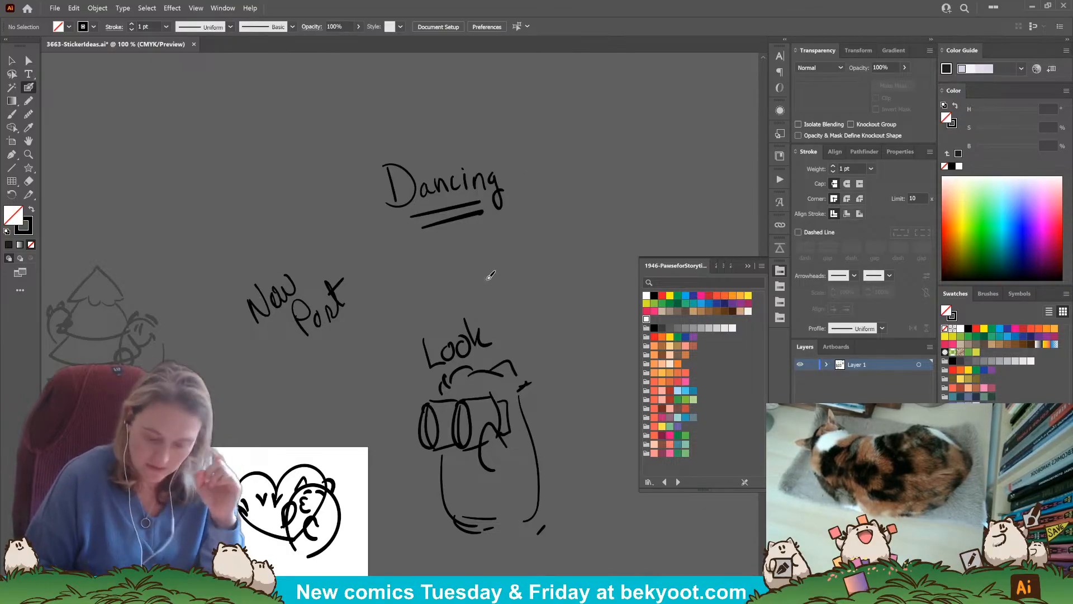
Extend the "Look" note with a slash and the word "point", and underline the new word.
{"action": "left_click_drag", "start_coordinate": [511, 302], "coordinate": [499, 350]}
{"action": "mouse_move", "coordinate": [516, 296]}
{"action": "left_mouse_down"}
{"action": "mouse_move", "coordinate": [524, 341]}
{"action": "mouse_move", "coordinate": [550, 295]}
{"action": "left_mouse_up"}
{"action": "mouse_move", "coordinate": [559, 286]}
{"action": "left_mouse_down"}
{"action": "mouse_move", "coordinate": [562, 305]}
{"action": "mouse_move", "coordinate": [561, 274]}
{"action": "left_mouse_up"}
{"action": "mouse_move", "coordinate": [569, 285]}
{"action": "left_mouse_down"}
{"action": "mouse_move", "coordinate": [590, 299]}
{"action": "mouse_move", "coordinate": [601, 274]}
{"action": "left_mouse_up"}
{"action": "left_click_drag", "start_coordinate": [541, 329], "coordinate": [604, 305]}
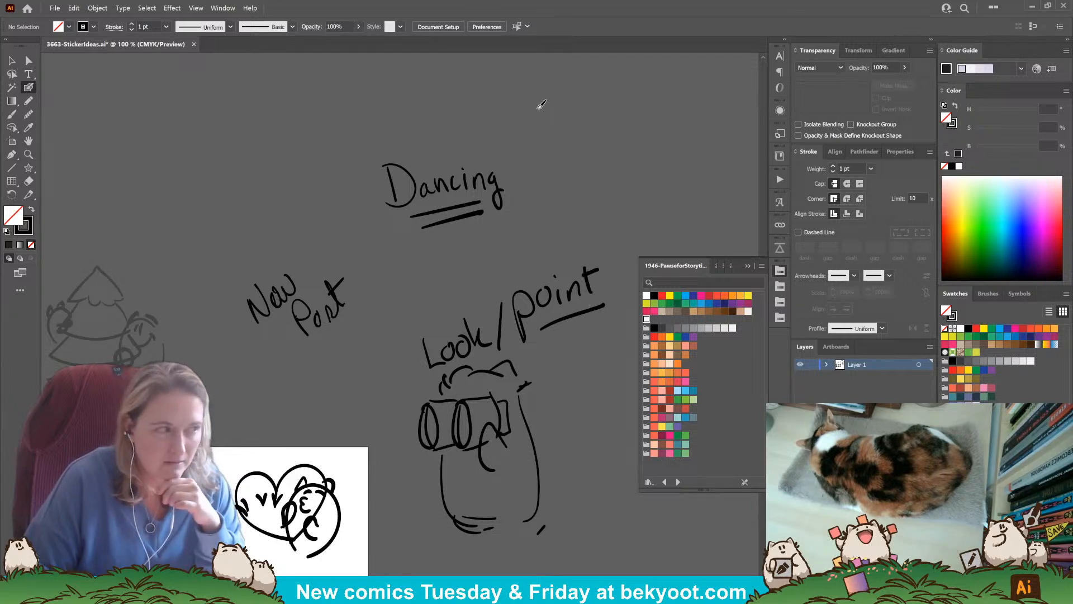
Handwrite the two-line note "Bongo Floof" beside the "Dancing" note.
{"action": "left_click_drag", "start_coordinate": [542, 129], "coordinate": [550, 166]}
{"action": "mouse_move", "coordinate": [535, 124]}
{"action": "left_mouse_down"}
{"action": "mouse_move", "coordinate": [564, 128]}
{"action": "mouse_move", "coordinate": [551, 168]}
{"action": "mouse_move", "coordinate": [597, 136]}
{"action": "mouse_move", "coordinate": [621, 160]}
{"action": "mouse_move", "coordinate": [631, 134]}
{"action": "left_mouse_up"}
{"action": "left_click_drag", "start_coordinate": [559, 189], "coordinate": [582, 178]}
{"action": "mouse_move", "coordinate": [566, 186]}
{"action": "left_mouse_down"}
{"action": "mouse_move", "coordinate": [596, 202]}
{"action": "mouse_move", "coordinate": [631, 162]}
{"action": "mouse_move", "coordinate": [651, 170]}
{"action": "left_mouse_up"}
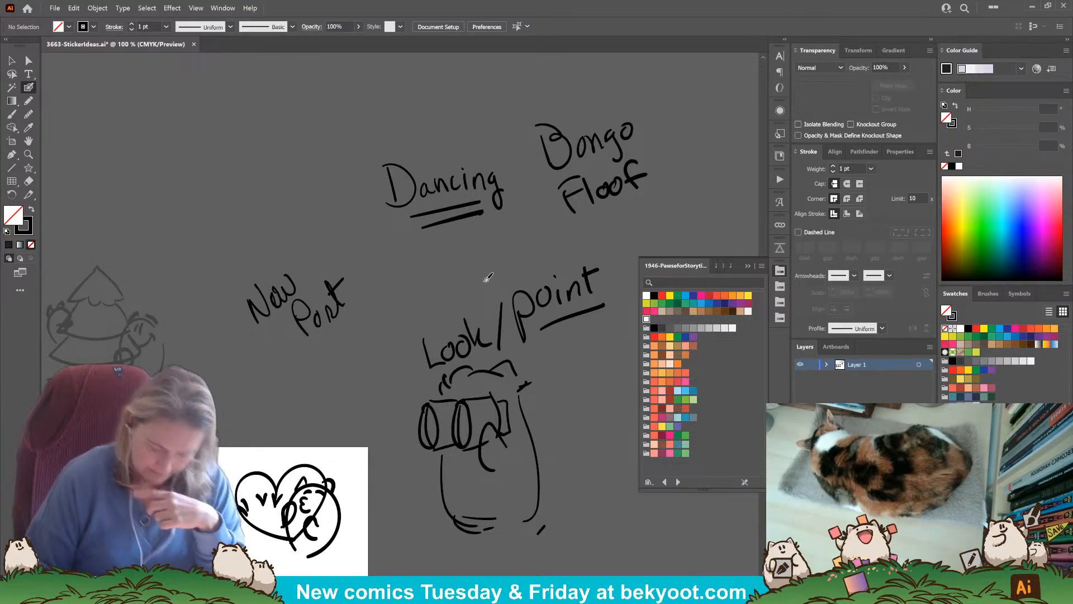
Handwrite the note "running?" between the first two-word note and the artboard.
{"action": "mouse_move", "coordinate": [516, 462]}
{"action": "left_mouse_down"}
{"action": "mouse_move", "coordinate": [490, 436]}
{"action": "mouse_move", "coordinate": [563, 200]}
{"action": "left_mouse_up"}
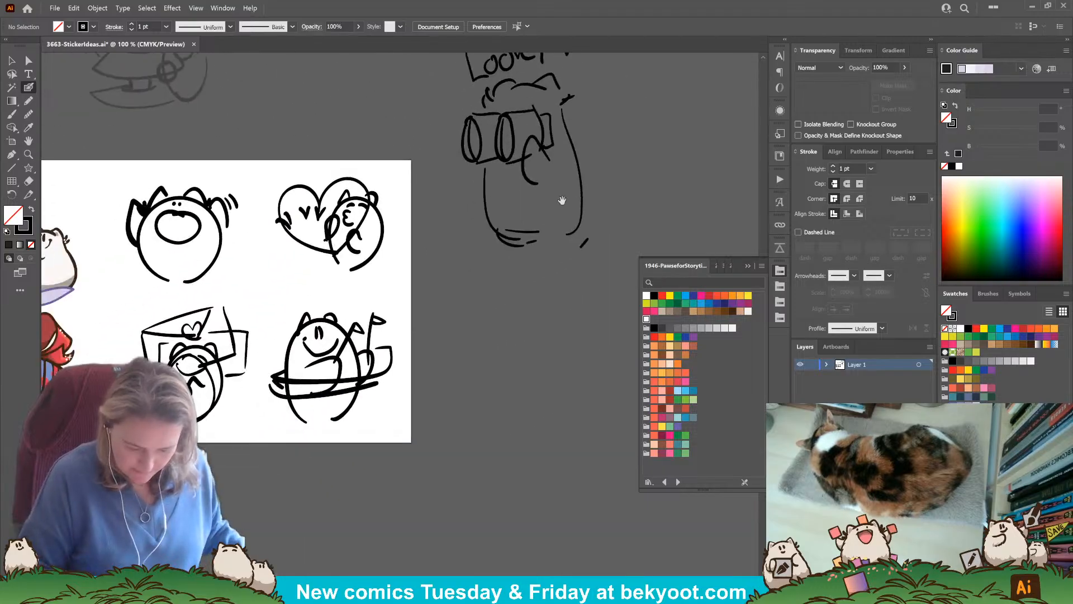
{"action": "mouse_move", "coordinate": [381, 429]}
{"action": "left_mouse_down"}
{"action": "mouse_move", "coordinate": [492, 447]}
{"action": "mouse_move", "coordinate": [447, 431]}
{"action": "mouse_move", "coordinate": [378, 431]}
{"action": "left_mouse_up"}
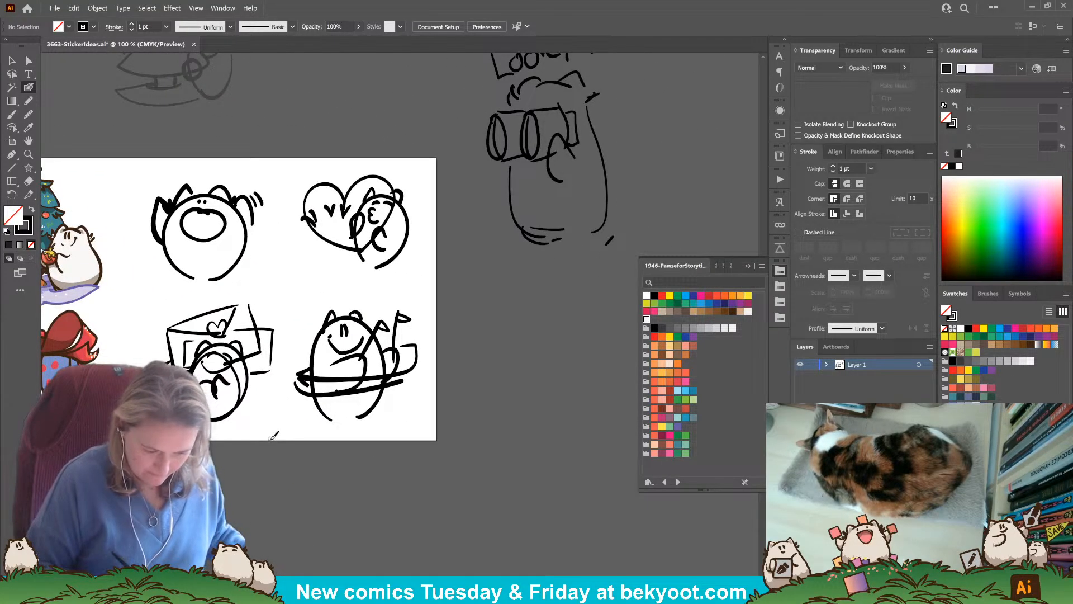
{"action": "left_click_drag", "start_coordinate": [454, 274], "coordinate": [540, 308]}
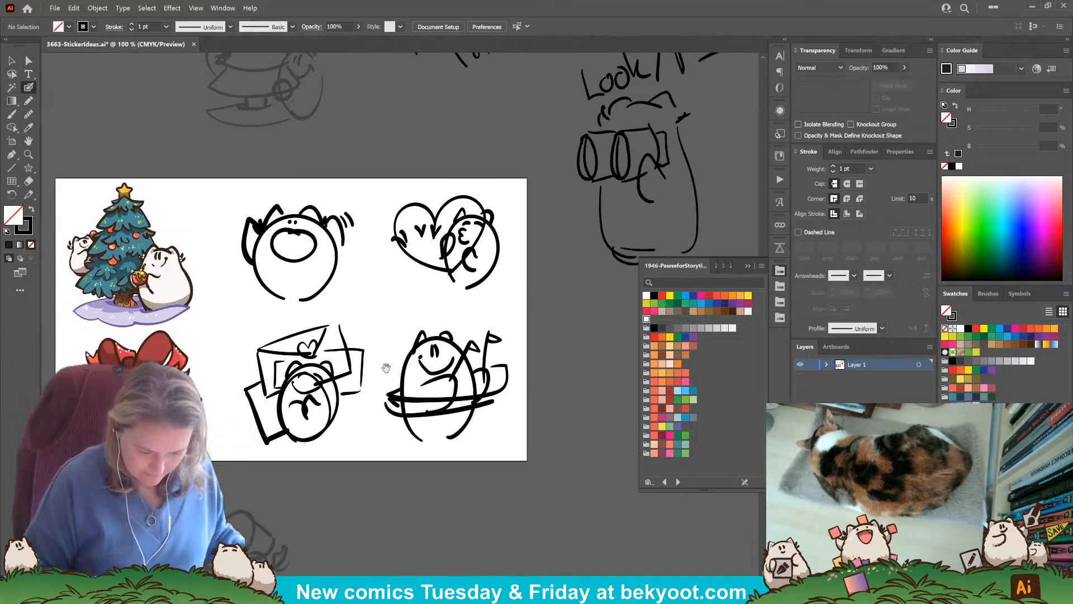
{"action": "left_click_drag", "start_coordinate": [335, 427], "coordinate": [400, 421]}
{"action": "left_click_drag", "start_coordinate": [585, 240], "coordinate": [521, 410]}
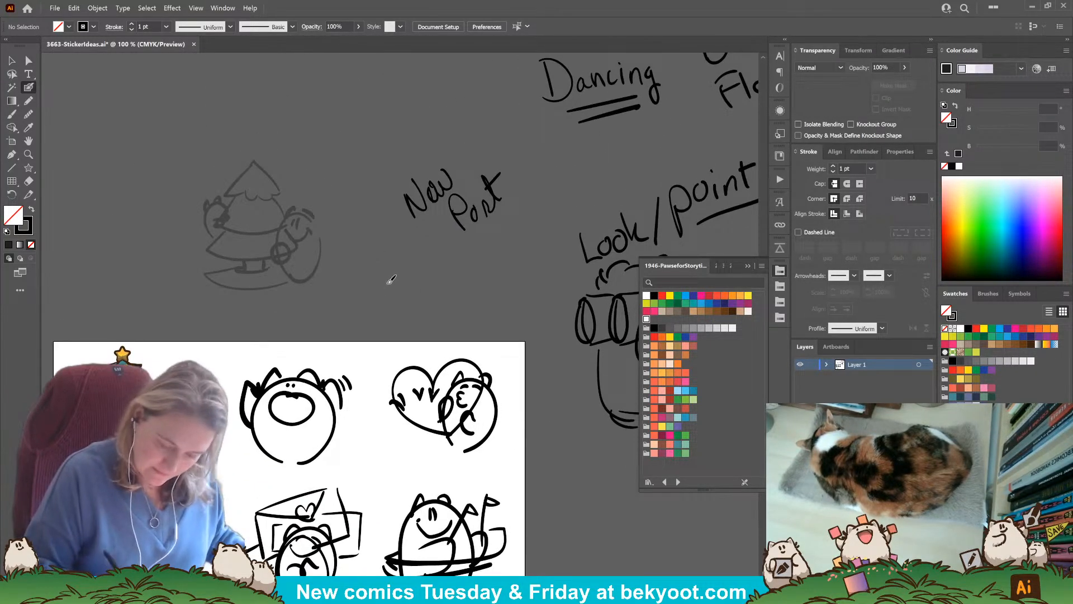
{"action": "mouse_move", "coordinate": [383, 281]}
{"action": "left_mouse_down"}
{"action": "mouse_move", "coordinate": [412, 274]}
{"action": "mouse_move", "coordinate": [420, 284]}
{"action": "mouse_move", "coordinate": [432, 262]}
{"action": "mouse_move", "coordinate": [442, 275]}
{"action": "mouse_move", "coordinate": [459, 266]}
{"action": "mouse_move", "coordinate": [457, 291]}
{"action": "left_mouse_up"}
{"action": "left_click_drag", "start_coordinate": [461, 250], "coordinate": [470, 266]}
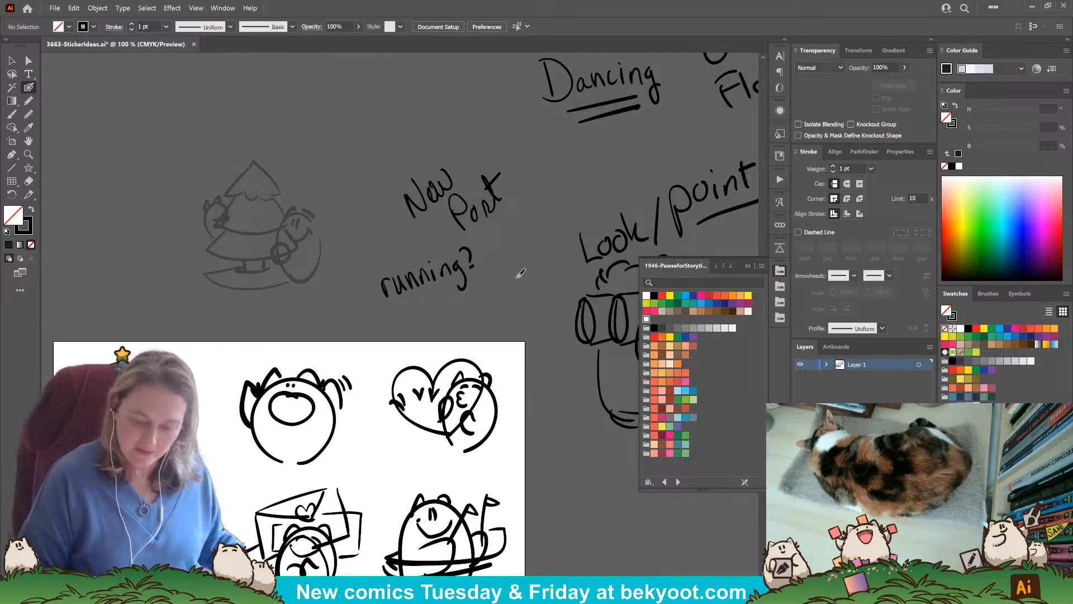
{"action": "mouse_move", "coordinate": [515, 283]}
{"action": "left_mouse_down"}
{"action": "mouse_move", "coordinate": [469, 288]}
{"action": "mouse_move", "coordinate": [516, 292]}
{"action": "mouse_move", "coordinate": [472, 303]}
{"action": "left_mouse_up"}
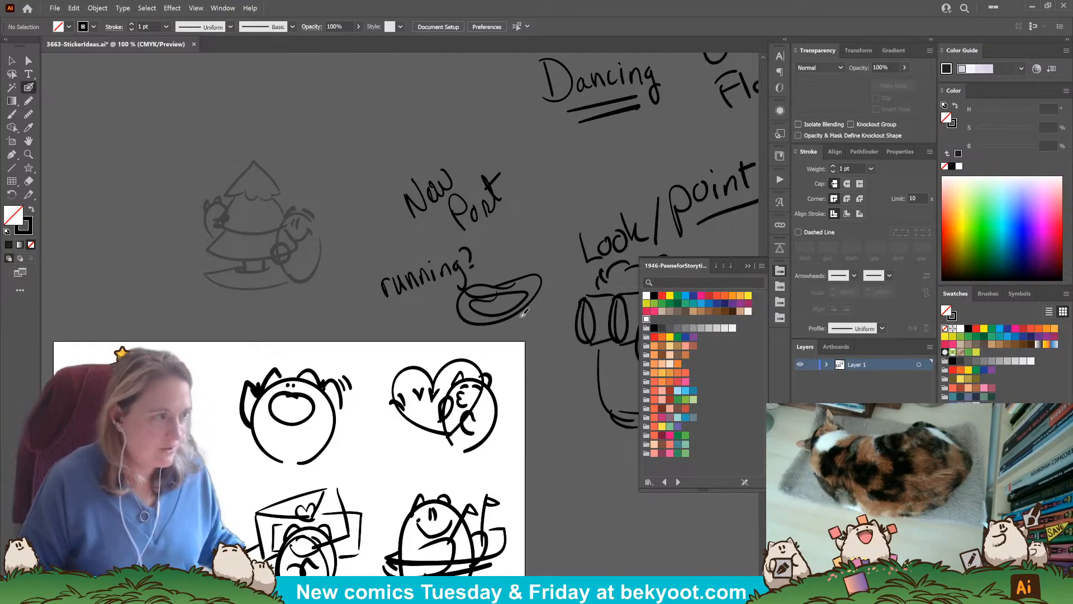
{"action": "key", "text": "ctrl+z"}
{"action": "key", "text": "ctrl+z"}
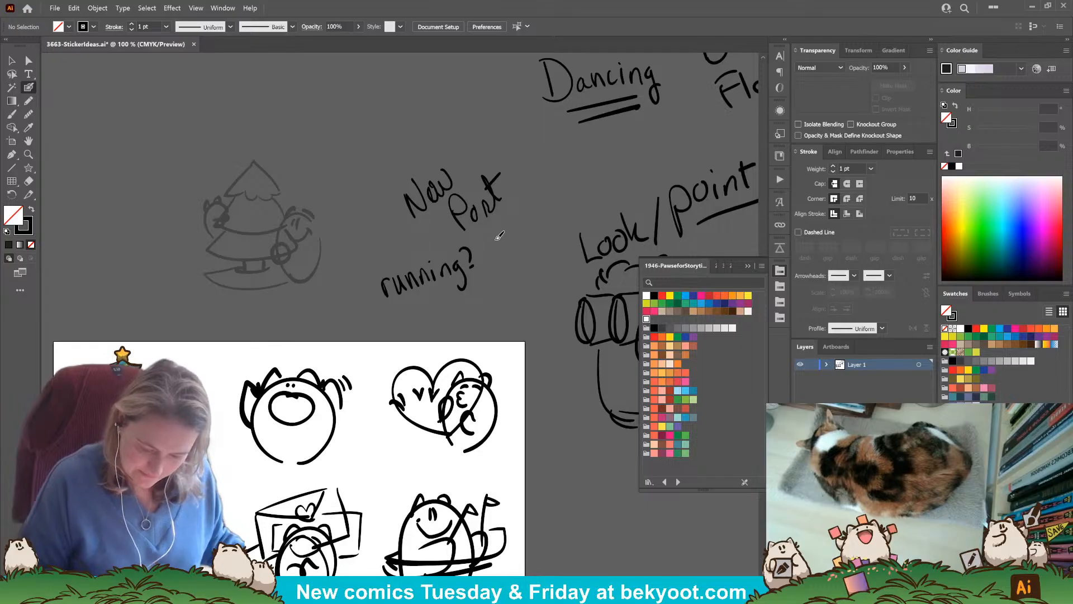
Save the document with the new sticker idea notes.
{"action": "left_click_drag", "start_coordinate": [413, 537], "coordinate": [434, 393]}
{"action": "left_click_drag", "start_coordinate": [431, 494], "coordinate": [421, 441]}
{"action": "left_click_drag", "start_coordinate": [343, 454], "coordinate": [394, 490]}
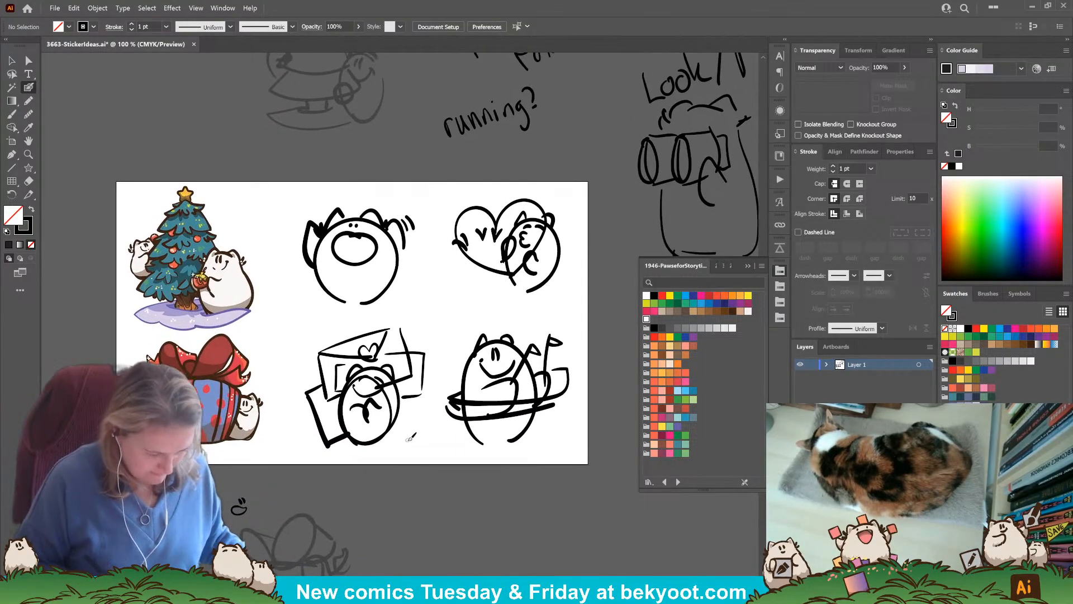
{"action": "key", "text": "ctrl+s"}
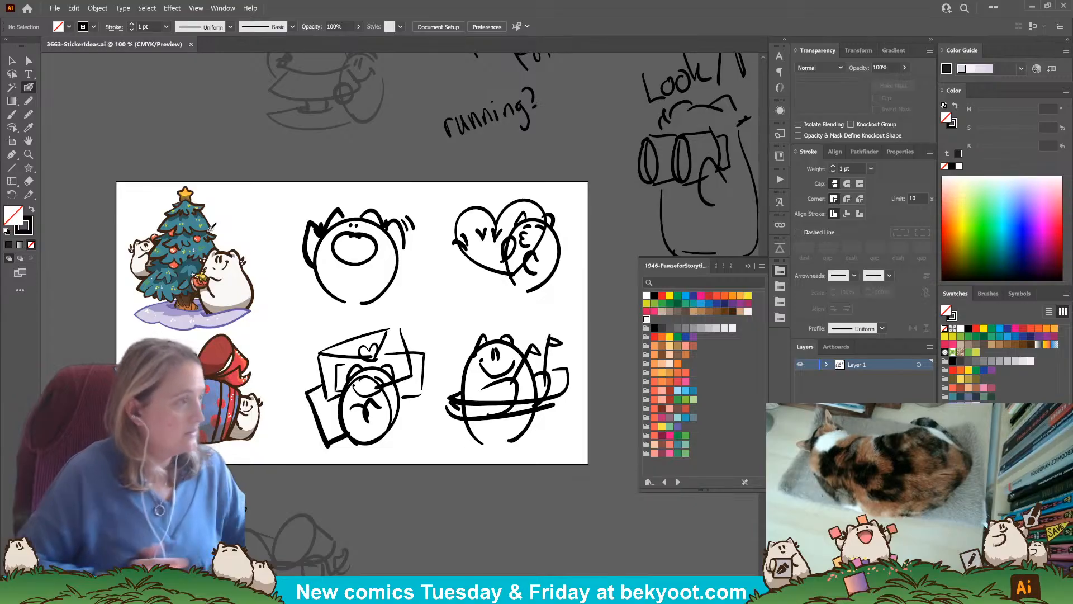
Move the "Look/point" note and sketch up next to the other idea notes, clearing the space beside the artboard.
{"action": "key", "text": "v"}
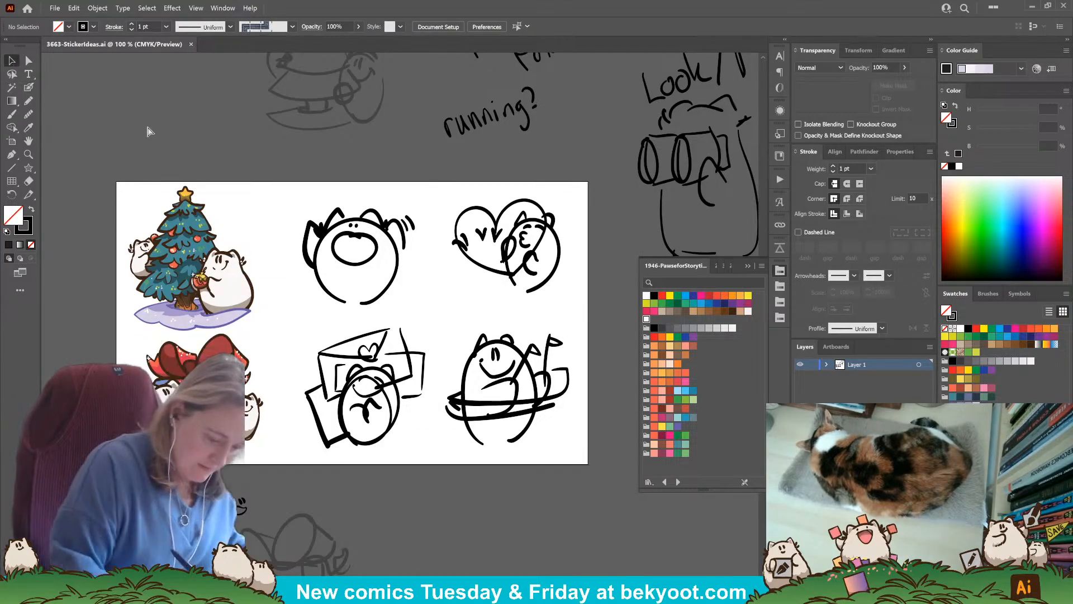
{"action": "scroll", "coordinate": [297, 420], "scroll_direction": "down", "scroll_amount": 2}
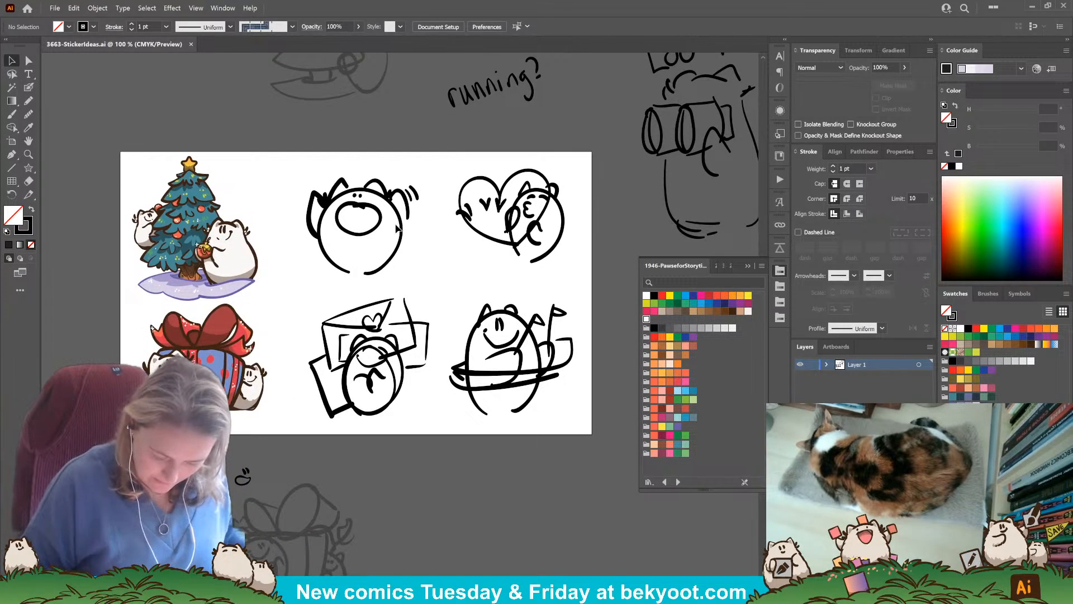
{"action": "scroll", "coordinate": [402, 501], "scroll_direction": "right", "scroll_amount": 1}
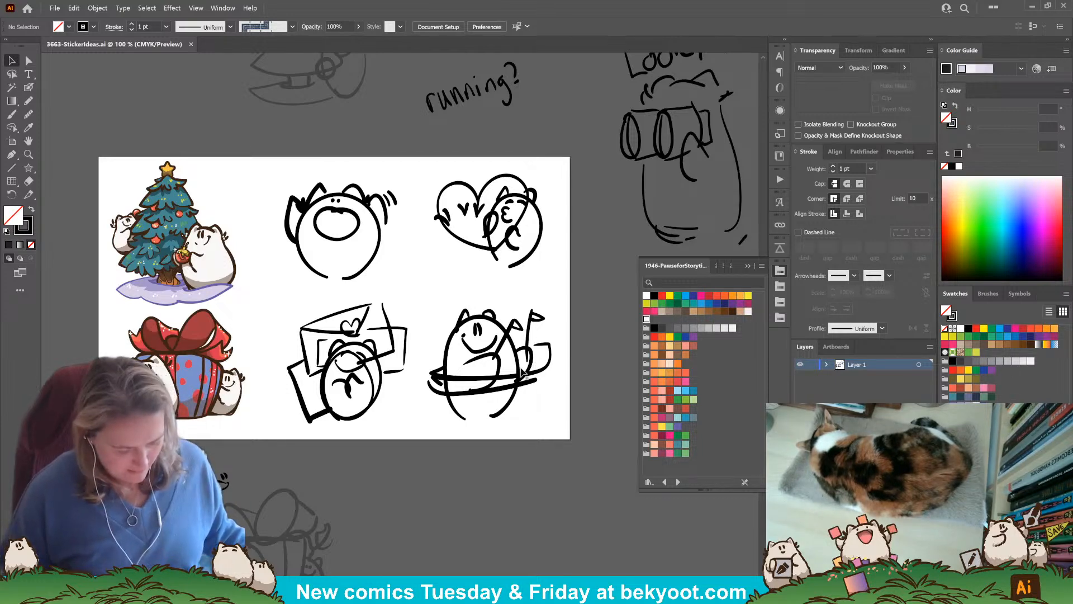
{"action": "key", "text": "ctrl+minus"}
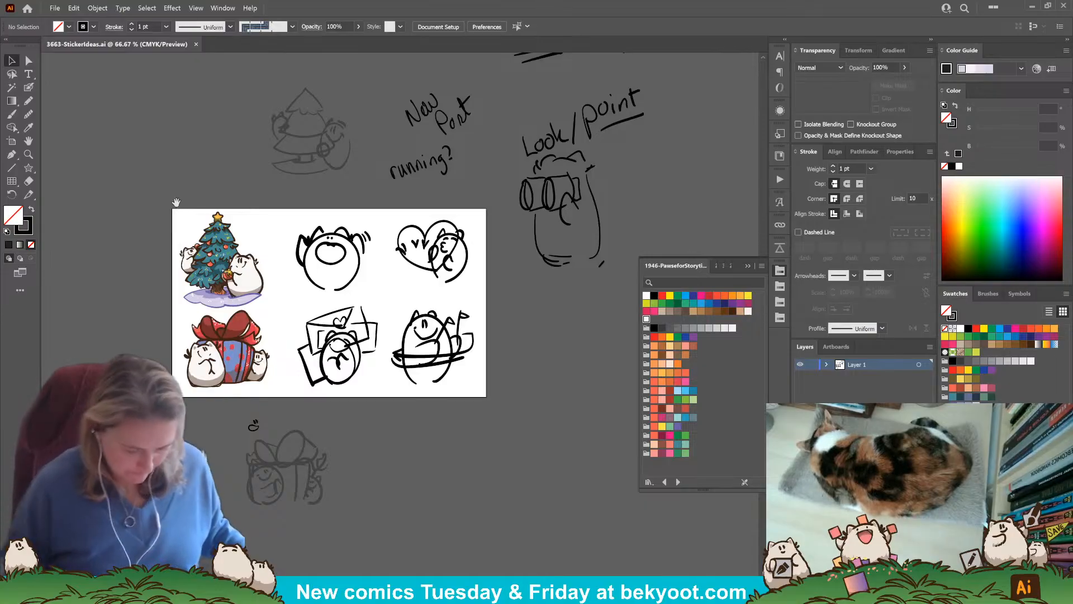
{"action": "left_click_drag", "start_coordinate": [176, 202], "coordinate": [55, 183]}
{"action": "key", "text": "shift+o"}
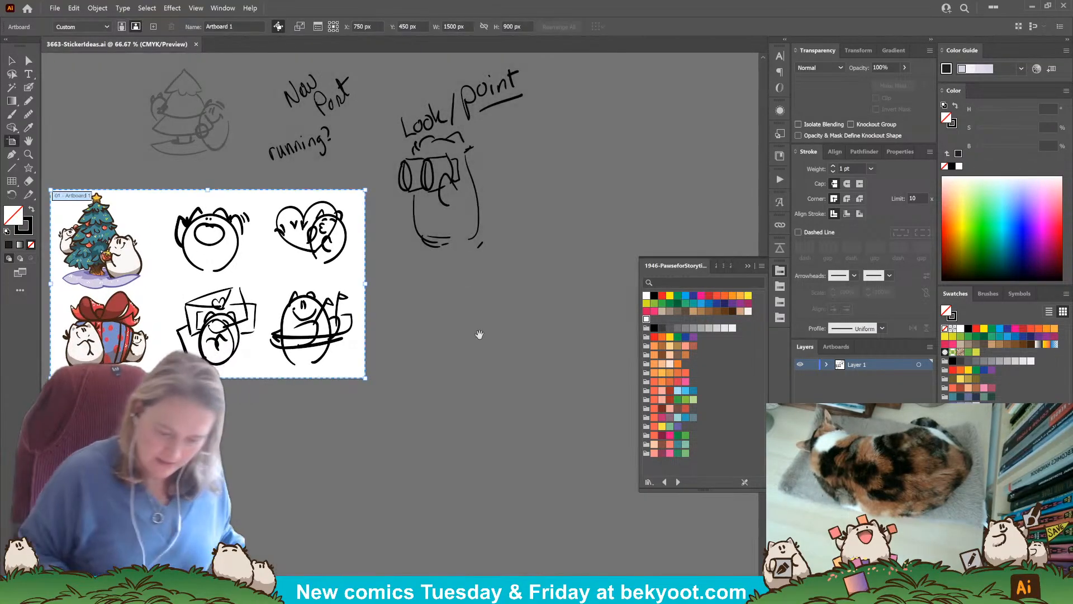
{"action": "key", "text": "v"}
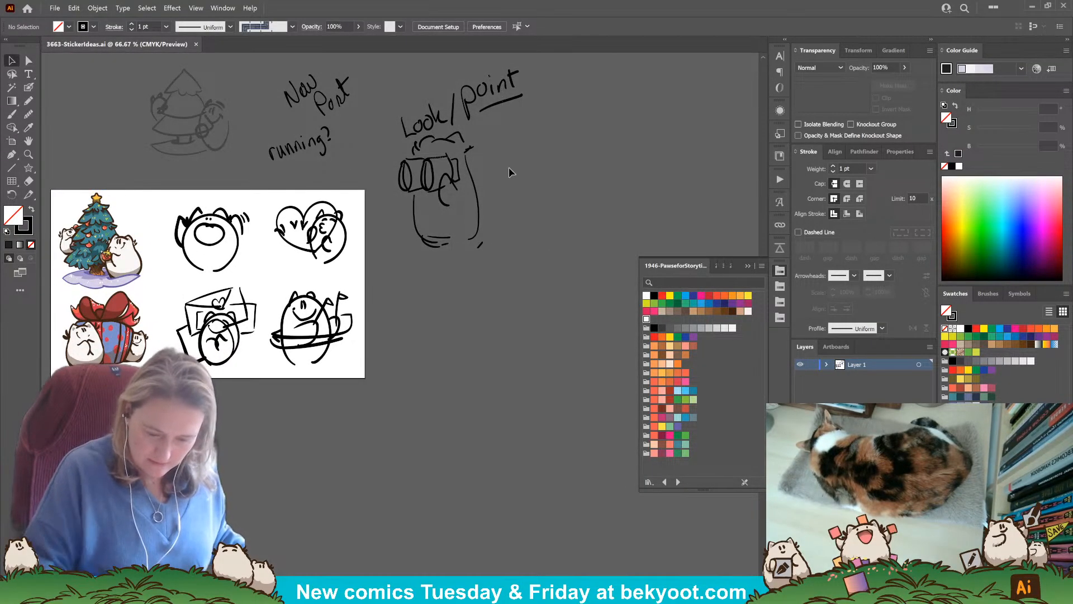
{"action": "key", "text": "ctrl+a"}
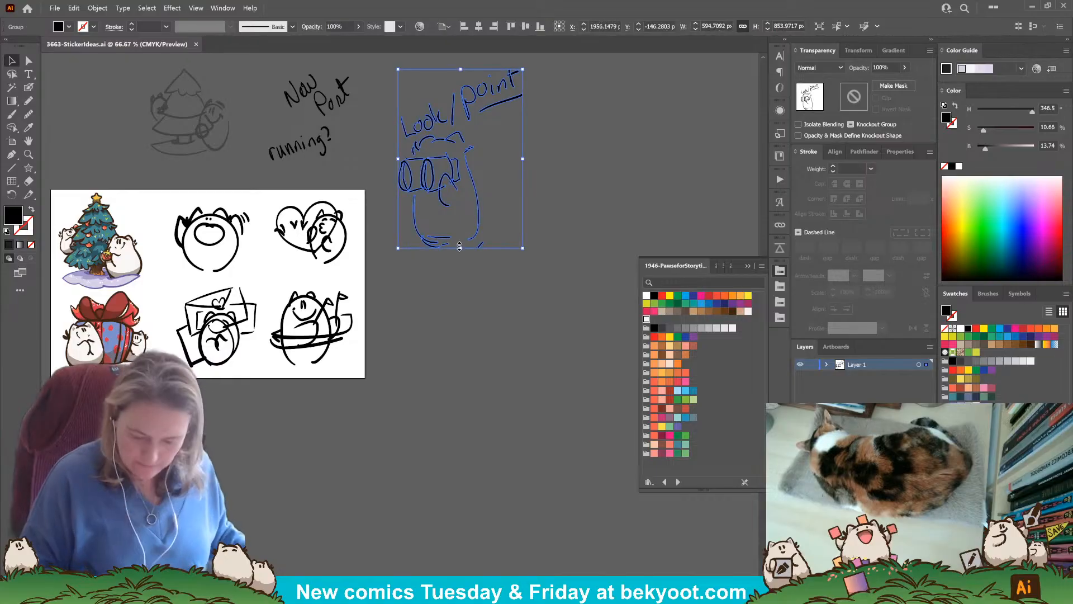
{"action": "mouse_move", "coordinate": [449, 239]}
{"action": "left_mouse_down"}
{"action": "mouse_move", "coordinate": [445, 187]}
{"action": "mouse_move", "coordinate": [420, 133]}
{"action": "left_mouse_up"}
{"action": "left_click", "coordinate": [456, 225]}
{"action": "left_click_drag", "start_coordinate": [393, 320], "coordinate": [460, 319]}
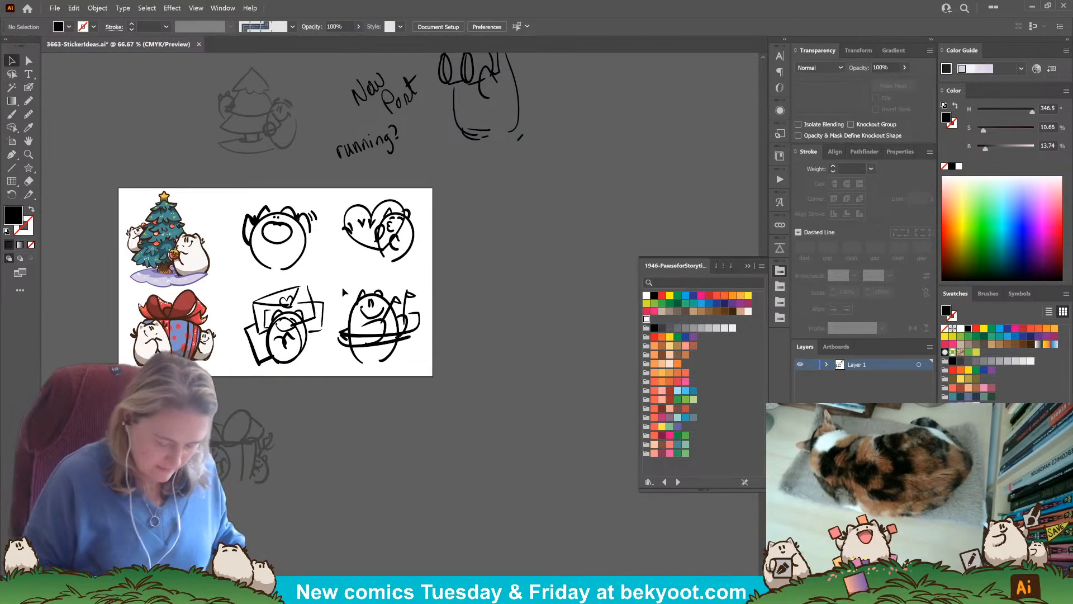
Create a 900 by 900 px artboard beside the sticker sheet and place a duplicate of it alongside.
{"action": "key", "text": "shift+o"}
{"action": "left_click_drag", "start_coordinate": [501, 376], "coordinate": [309, 385]}
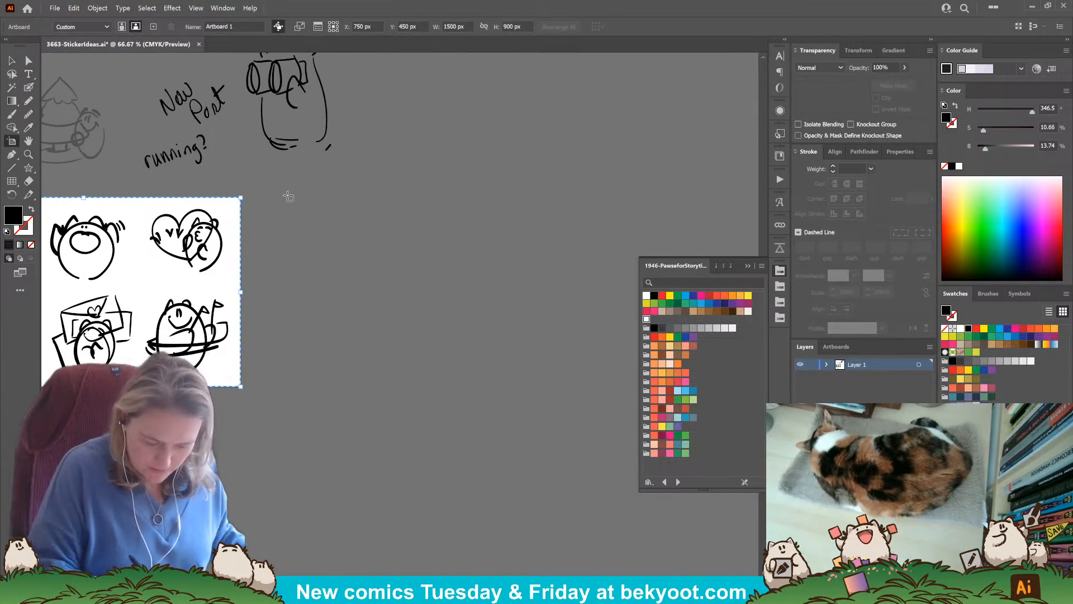
{"action": "left_click_drag", "start_coordinate": [287, 195], "coordinate": [468, 383]}
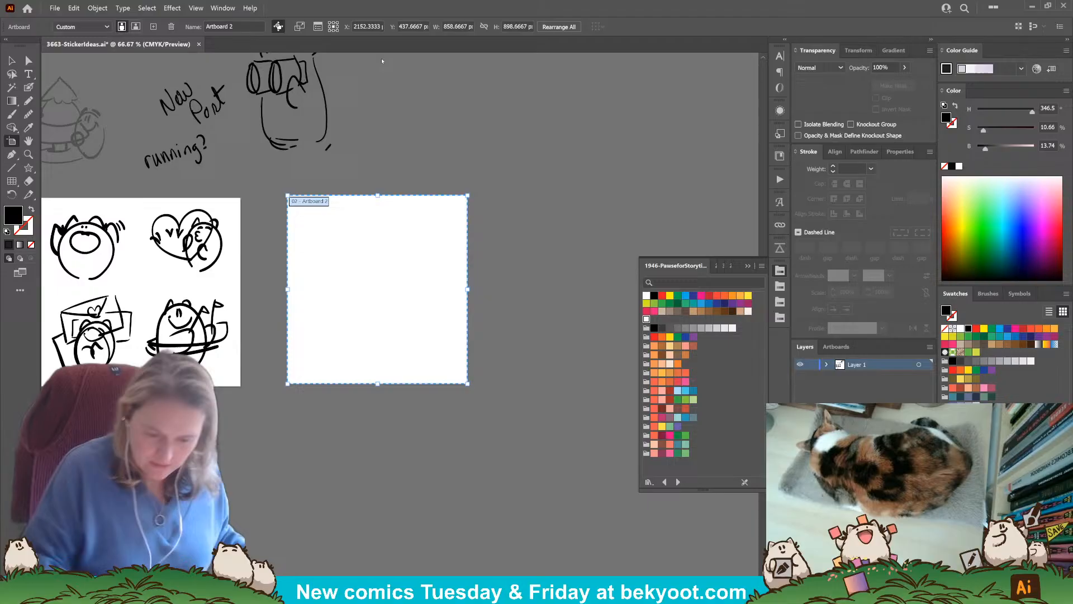
{"action": "left_click", "coordinate": [445, 27]}
{"action": "type", "text": "900"}
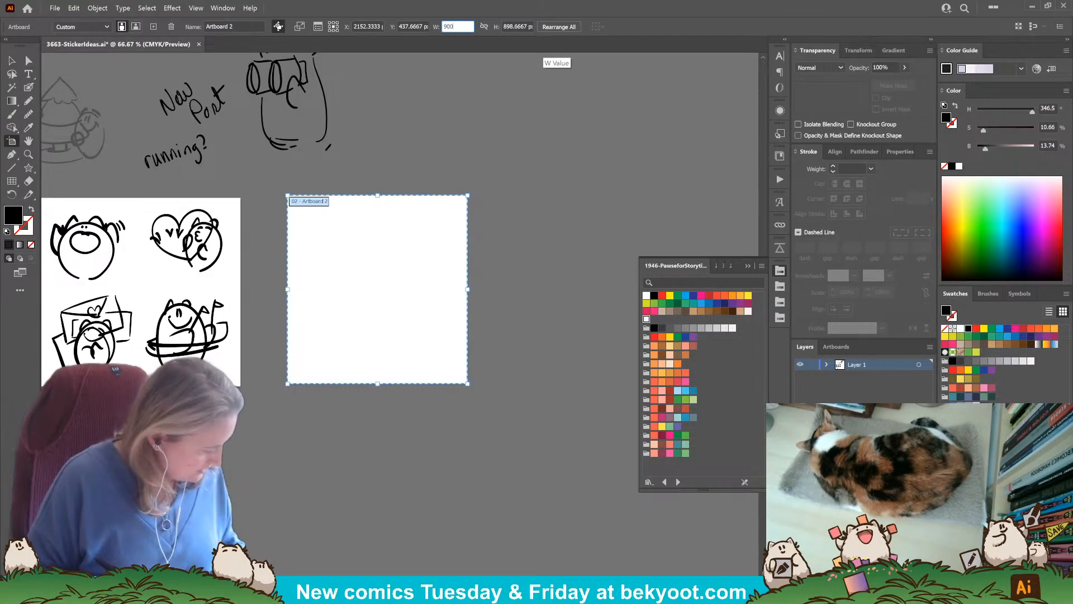
{"action": "key", "text": "Tab"}
{"action": "type", "text": "9"}
{"action": "key", "text": "Return"}
{"action": "left_click_drag", "start_coordinate": [373, 324], "coordinate": [575, 338]}
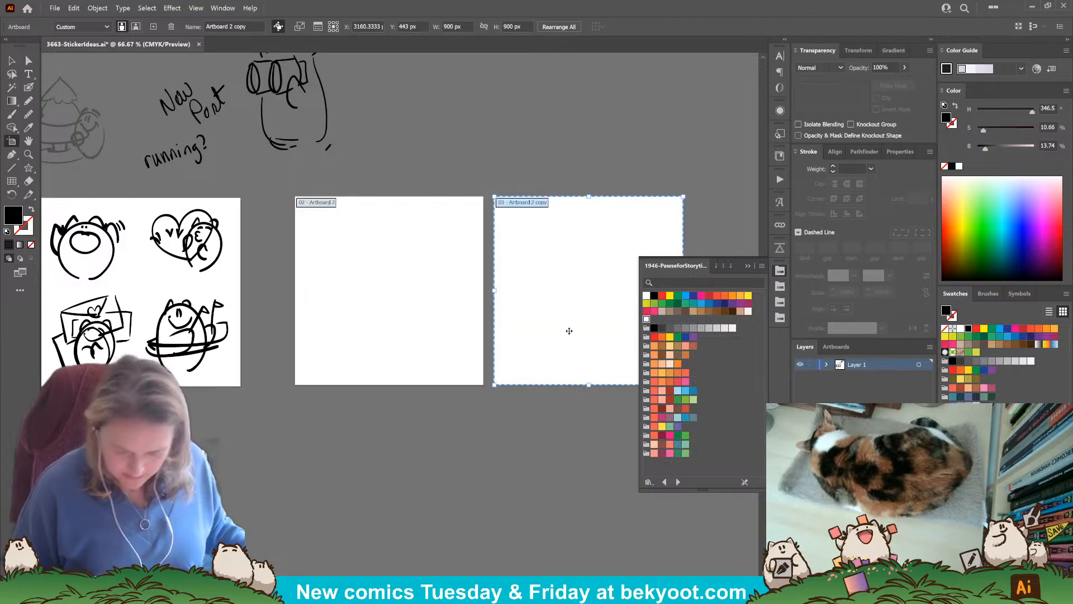
Place the tree and gift stickers on the two square artboards and enlarge the gift sticker to about 794 px wide.
{"action": "key", "text": "v"}
{"action": "left_click_drag", "start_coordinate": [336, 335], "coordinate": [535, 329]}
{"action": "left_click", "coordinate": [181, 262]}
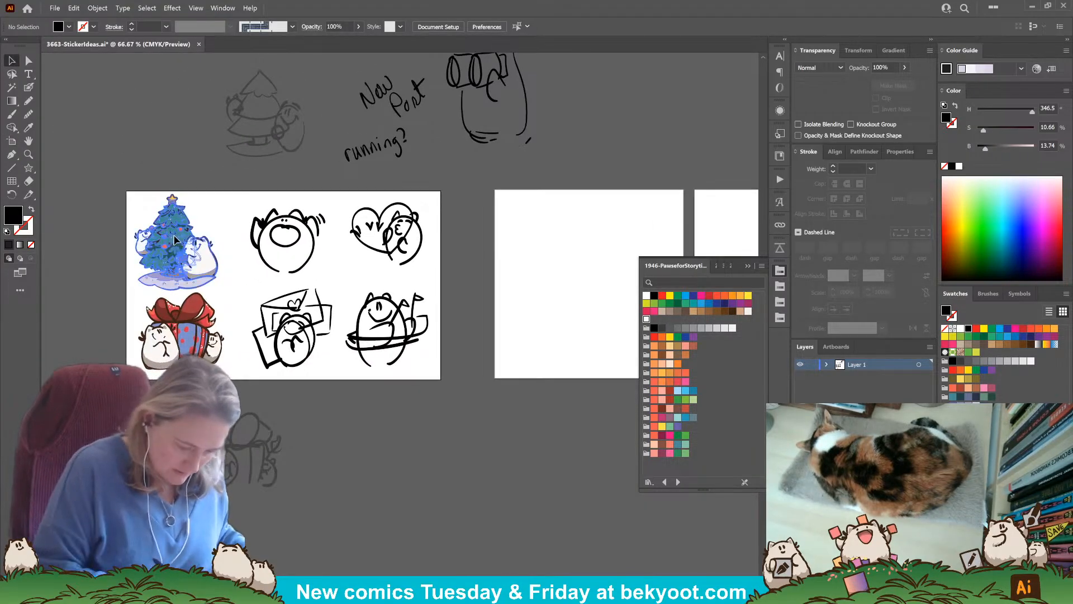
{"action": "left_click_drag", "start_coordinate": [181, 262], "coordinate": [560, 307]}
{"action": "left_click_drag", "start_coordinate": [191, 342], "coordinate": [522, 307]}
{"action": "left_click_drag", "start_coordinate": [555, 256], "coordinate": [596, 219]}
{"action": "left_click_drag", "start_coordinate": [515, 308], "coordinate": [515, 284]}
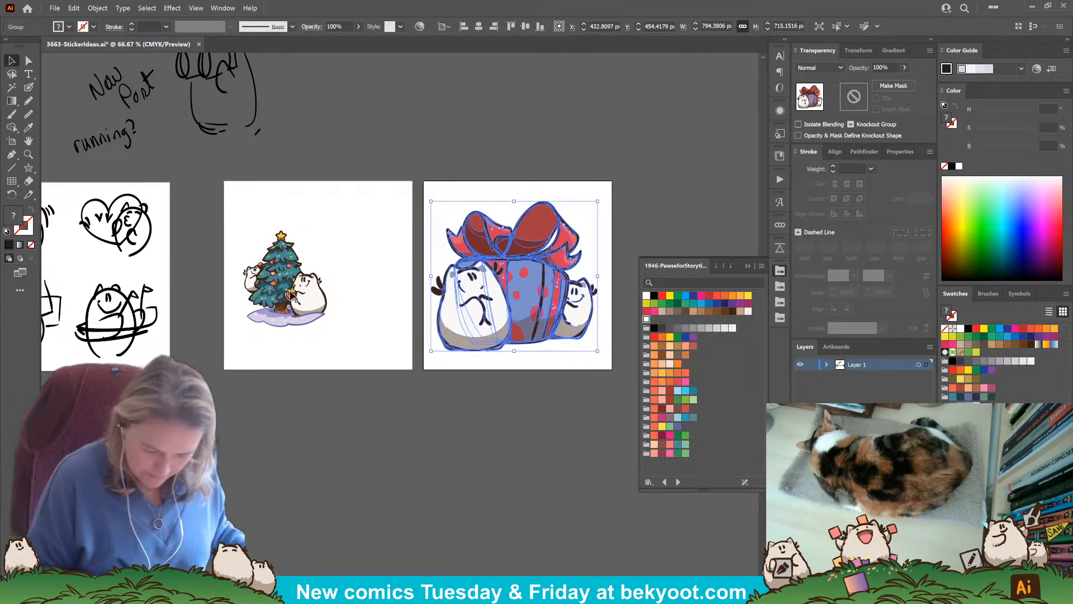
Enlarge the Christmas tree sticker to about 743 px wide and adjust both stickers' positions on their square artboards.
{"action": "left_click", "coordinate": [293, 297]}
{"action": "left_click_drag", "start_coordinate": [328, 230], "coordinate": [368, 192]}
{"action": "left_click_drag", "start_coordinate": [287, 291], "coordinate": [323, 285]}
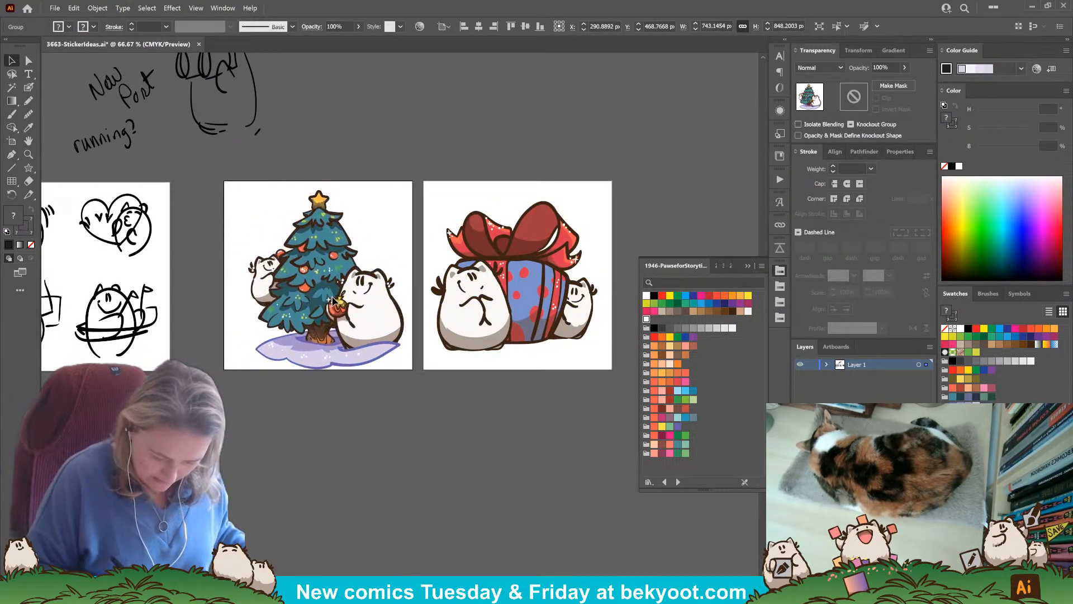
{"action": "left_click_drag", "start_coordinate": [376, 315], "coordinate": [375, 316]}
{"action": "left_click_drag", "start_coordinate": [534, 304], "coordinate": [525, 277]}
{"action": "left_click", "coordinate": [474, 426]}
{"action": "left_click_drag", "start_coordinate": [419, 409], "coordinate": [433, 397]}
{"action": "left_click", "coordinate": [346, 299]}
{"action": "left_click", "coordinate": [356, 404]}
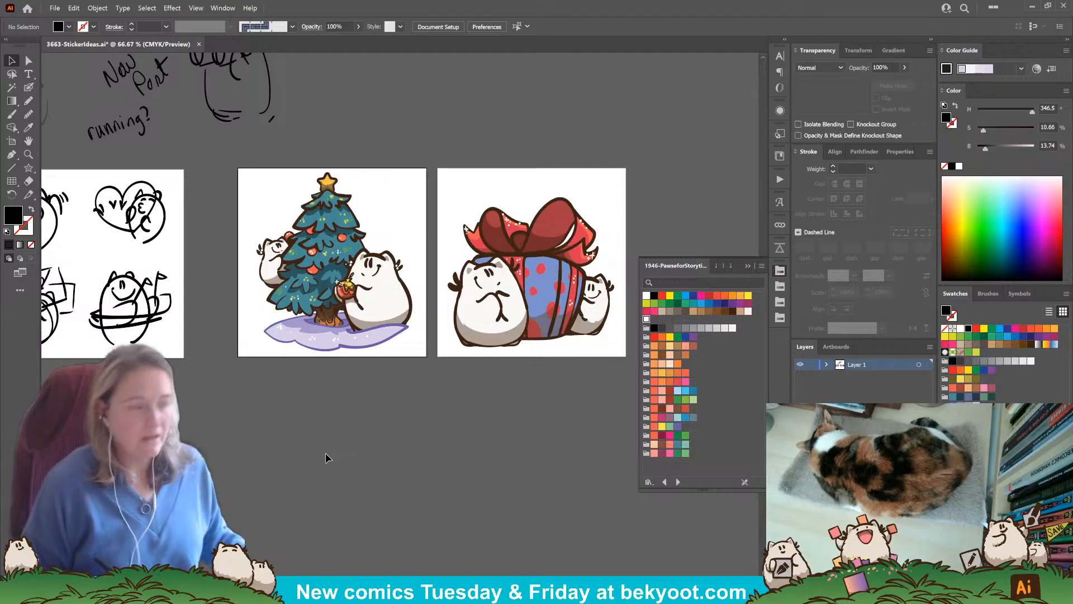
Extend the gift sticker's artboard upward and downward into a tall portrait format, keeping its 900 px width.
{"action": "scroll", "coordinate": [414, 376], "scroll_direction": "right", "scroll_amount": 3}
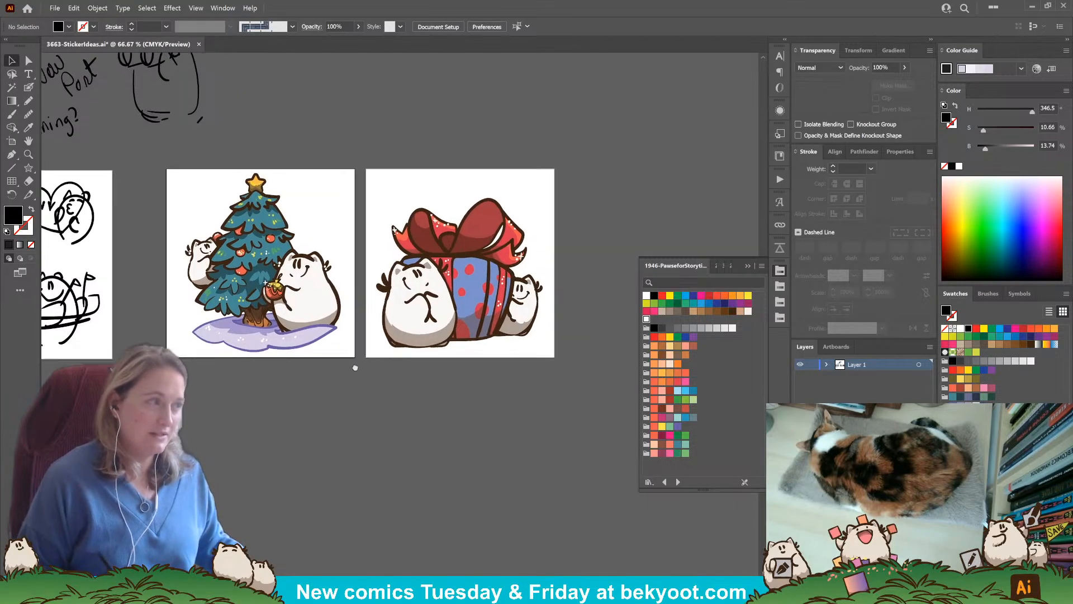
{"action": "scroll", "coordinate": [355, 368], "scroll_direction": "right", "scroll_amount": 8}
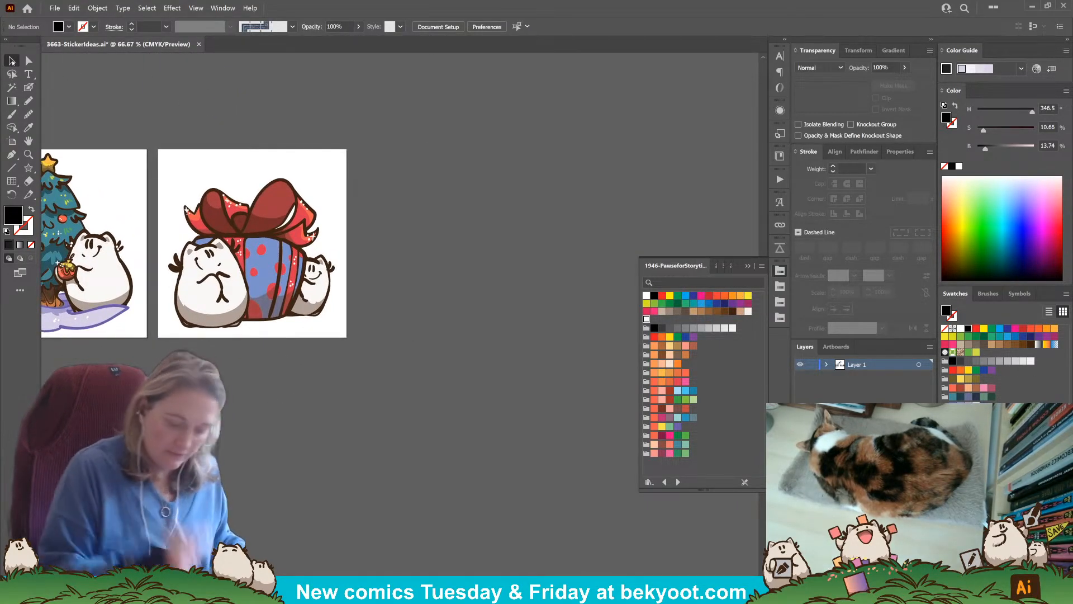
{"action": "left_click", "coordinate": [11, 141]}
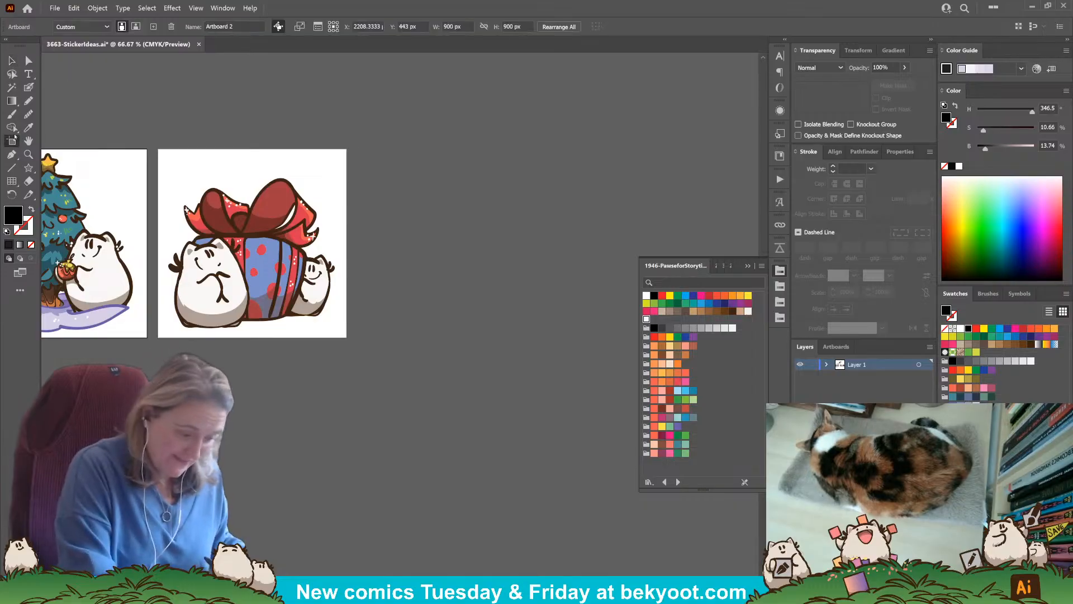
{"action": "left_click_drag", "start_coordinate": [253, 148], "coordinate": [256, 85]}
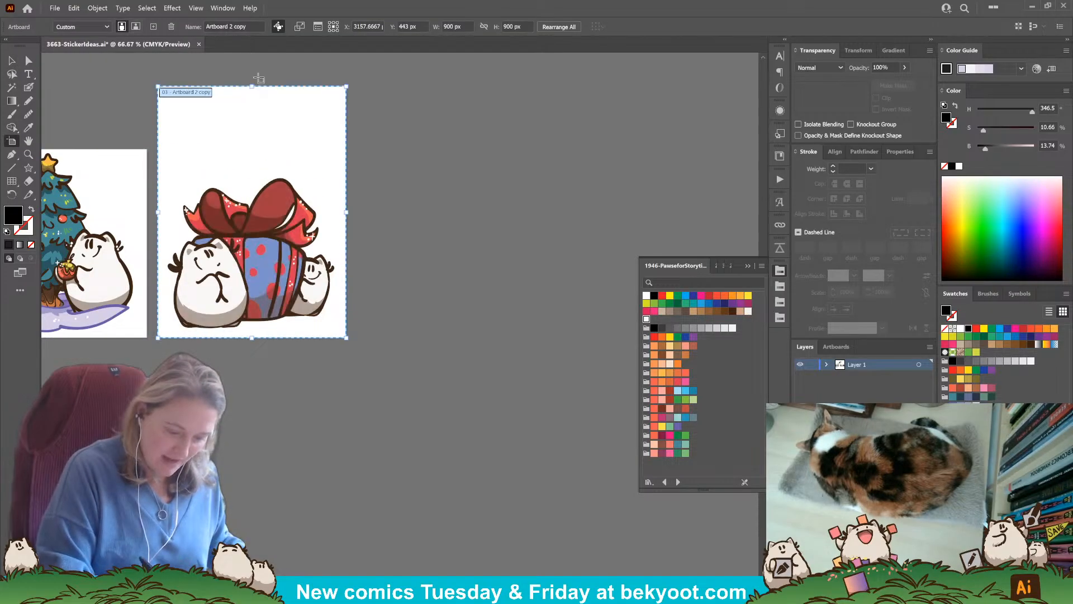
{"action": "left_click_drag", "start_coordinate": [252, 338], "coordinate": [246, 488]}
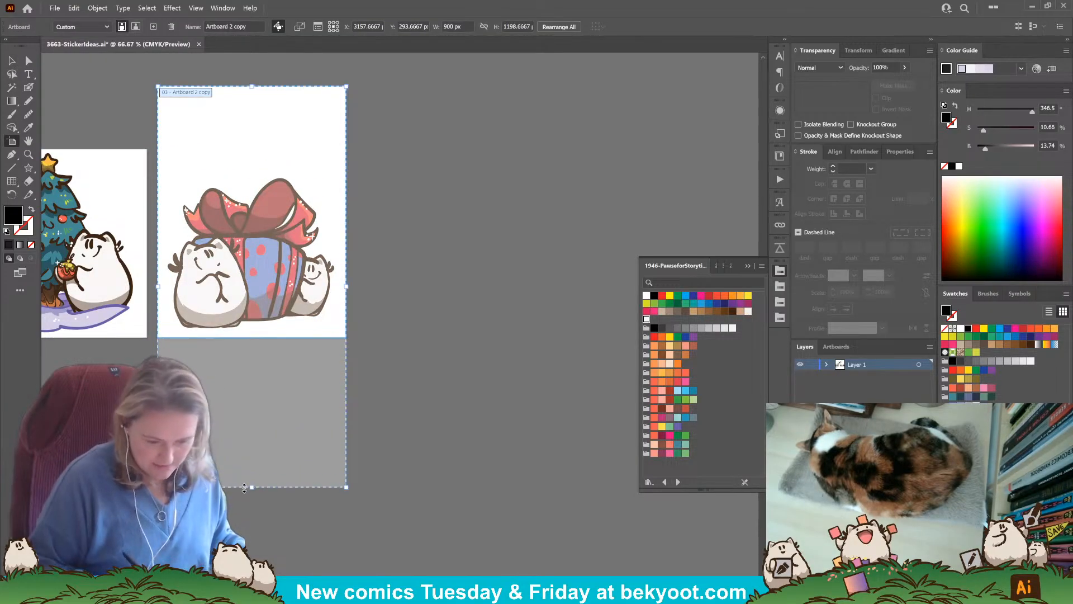
{"action": "scroll", "coordinate": [432, 359], "scroll_direction": "left", "scroll_amount": 3}
Move the gift sticker down to just below the middle of the tall artboard.
{"action": "left_click", "coordinate": [11, 61]}
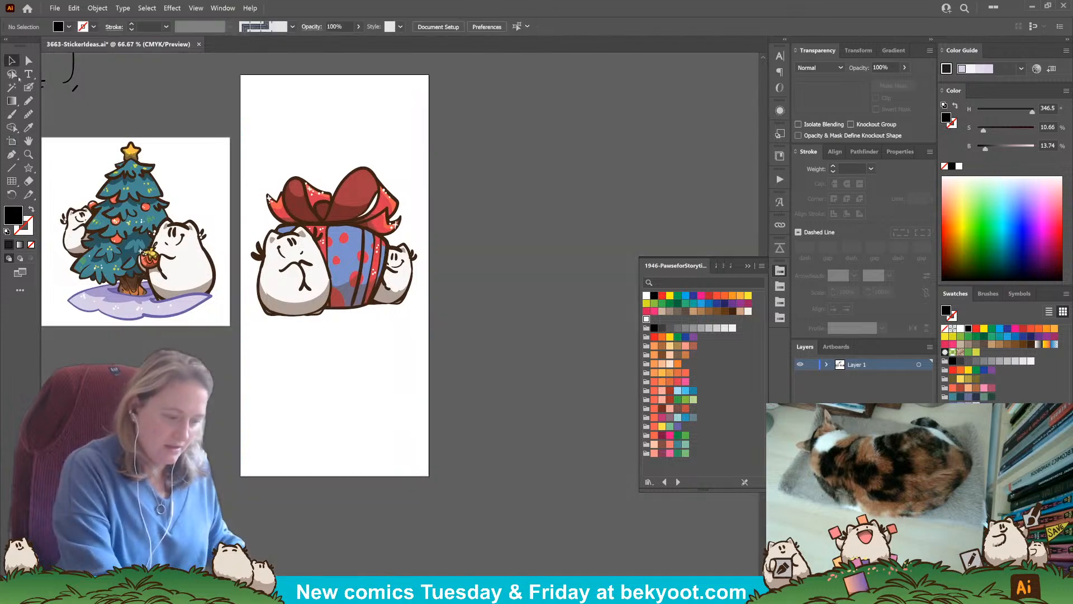
{"action": "left_click_drag", "start_coordinate": [342, 281], "coordinate": [344, 344]}
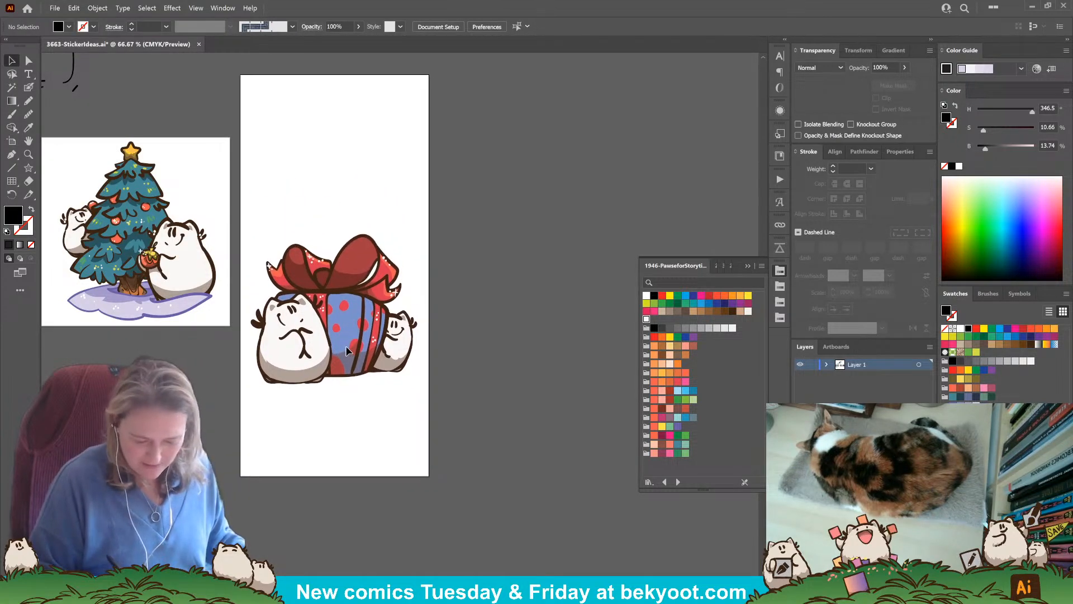
{"action": "left_click_drag", "start_coordinate": [454, 337], "coordinate": [484, 348]}
Sketch two rectangular placeholder boxes with the Blob Brush, one above and one below the gift sticker.
{"action": "key", "text": "shift+b"}
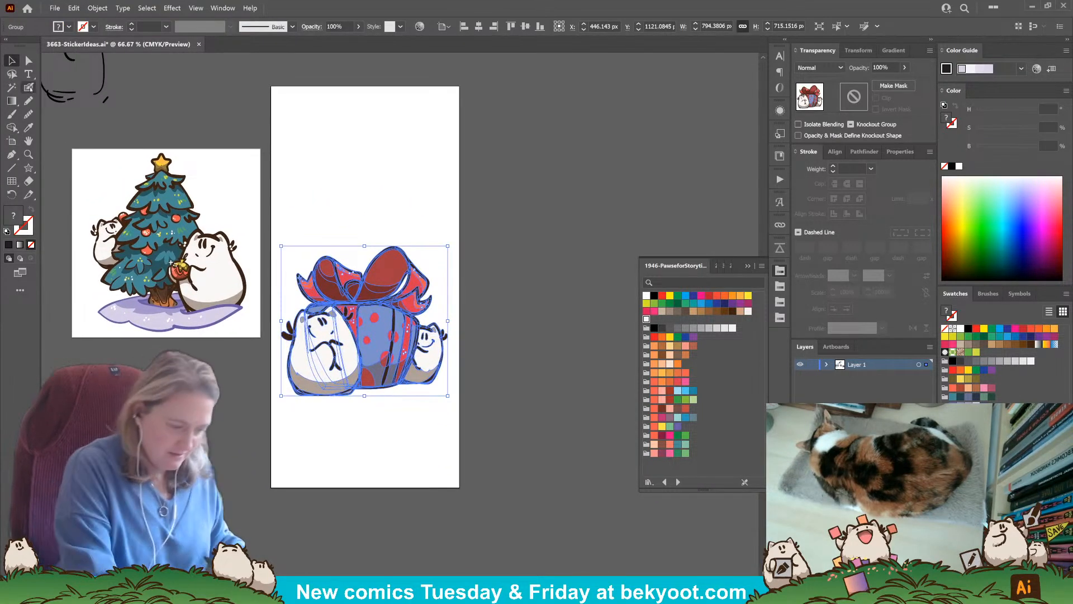
{"action": "key", "text": "ctrl+shift+a"}
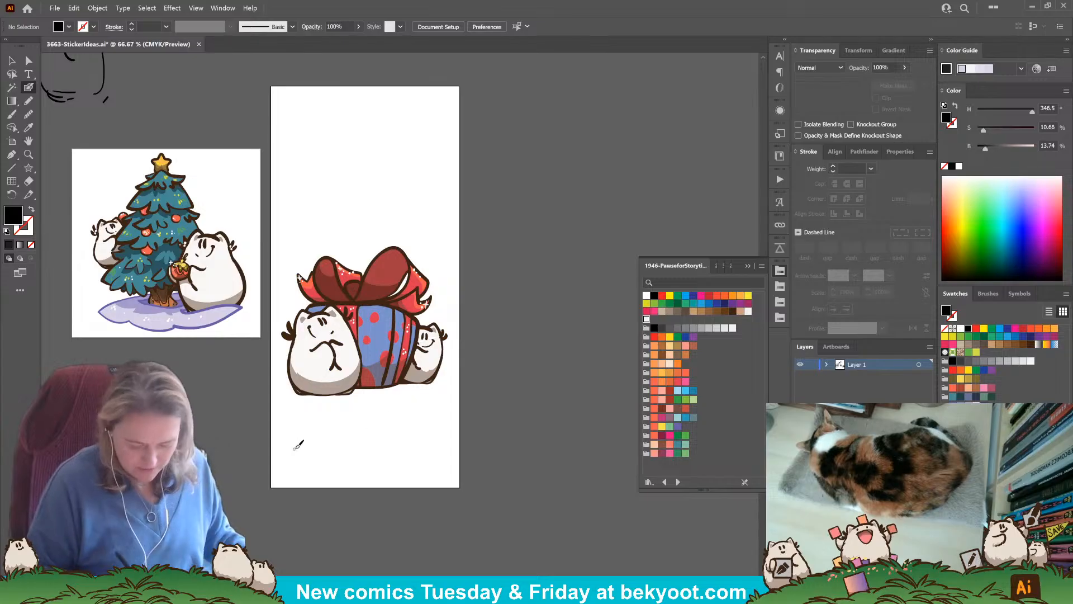
{"action": "key", "text": "Return"}
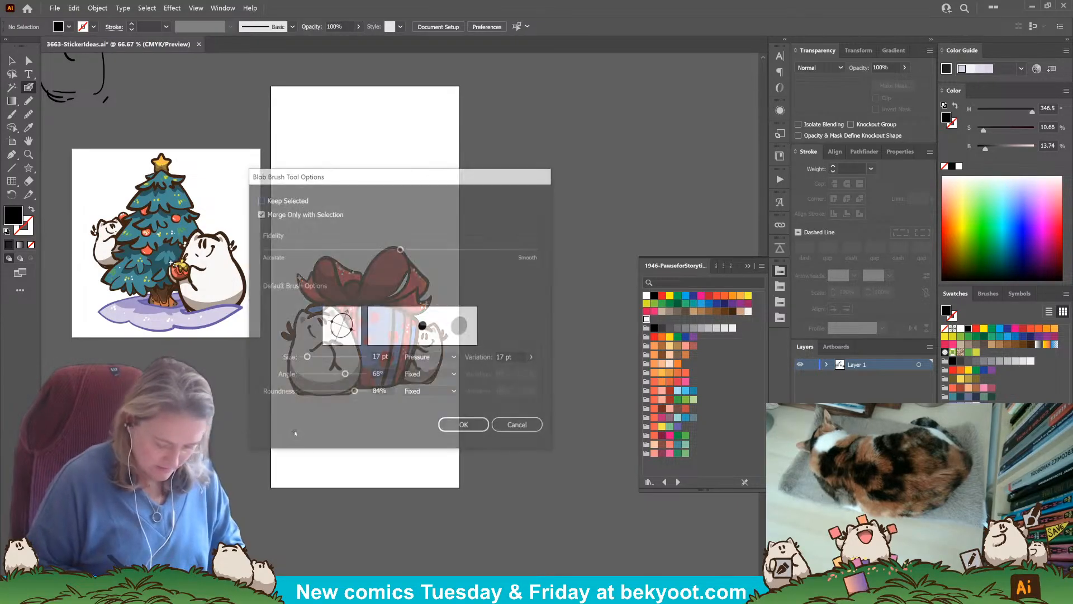
{"action": "key", "text": "Escape"}
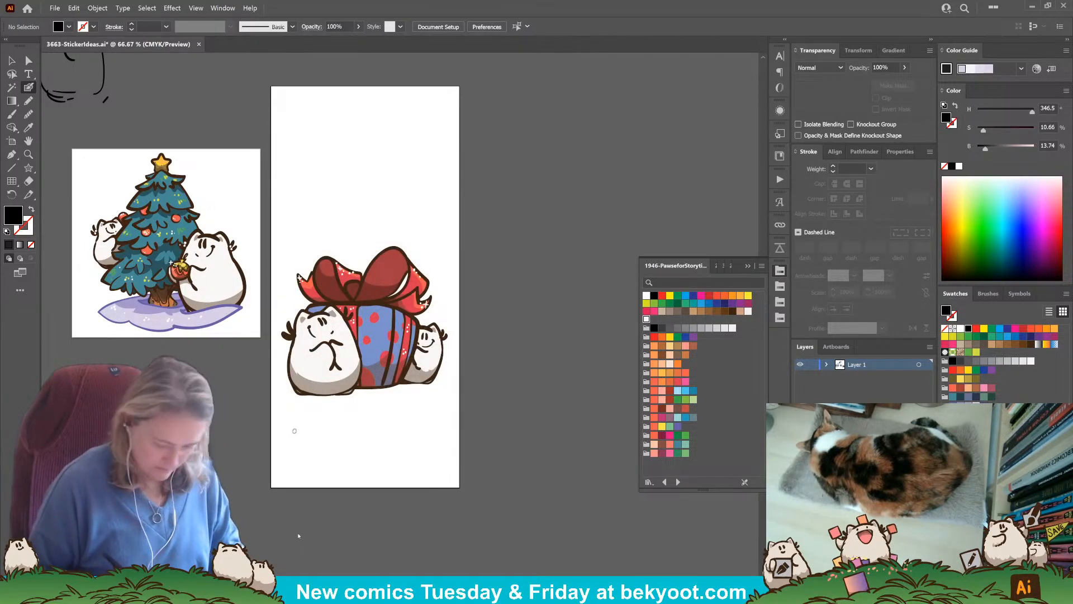
{"action": "key", "text": "Return"}
{"action": "key", "text": "Escape"}
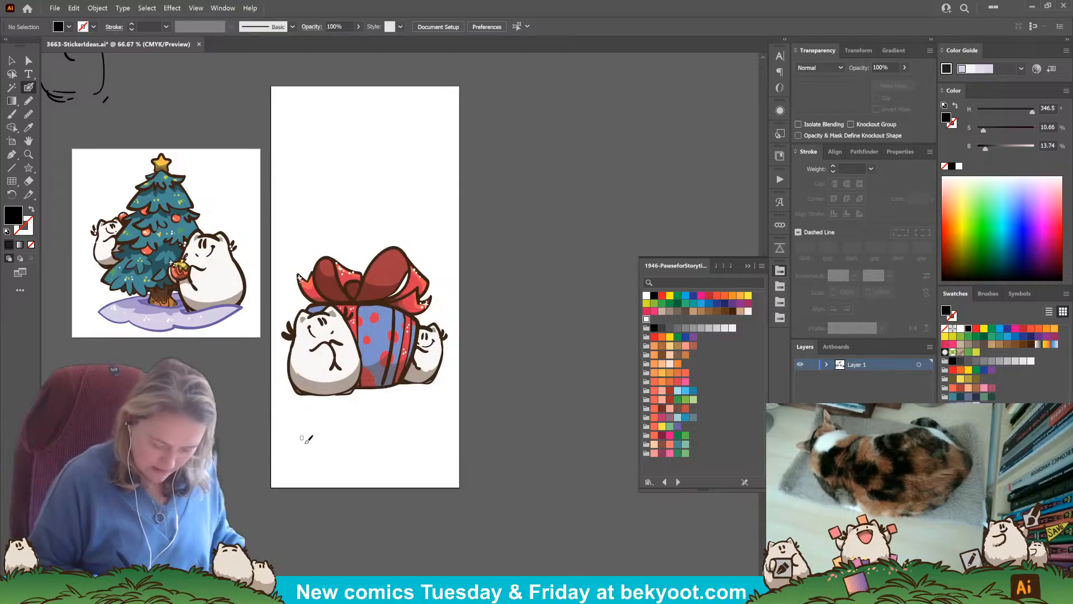
{"action": "mouse_move", "coordinate": [286, 432]}
{"action": "left_mouse_down"}
{"action": "mouse_move", "coordinate": [323, 464]}
{"action": "mouse_move", "coordinate": [441, 451]}
{"action": "mouse_move", "coordinate": [319, 428]}
{"action": "mouse_move", "coordinate": [289, 433]}
{"action": "left_mouse_up"}
{"action": "mouse_move", "coordinate": [313, 151]}
{"action": "left_mouse_down"}
{"action": "mouse_move", "coordinate": [446, 161]}
{"action": "mouse_move", "coordinate": [448, 209]}
{"action": "mouse_move", "coordinate": [323, 213]}
{"action": "left_mouse_up"}
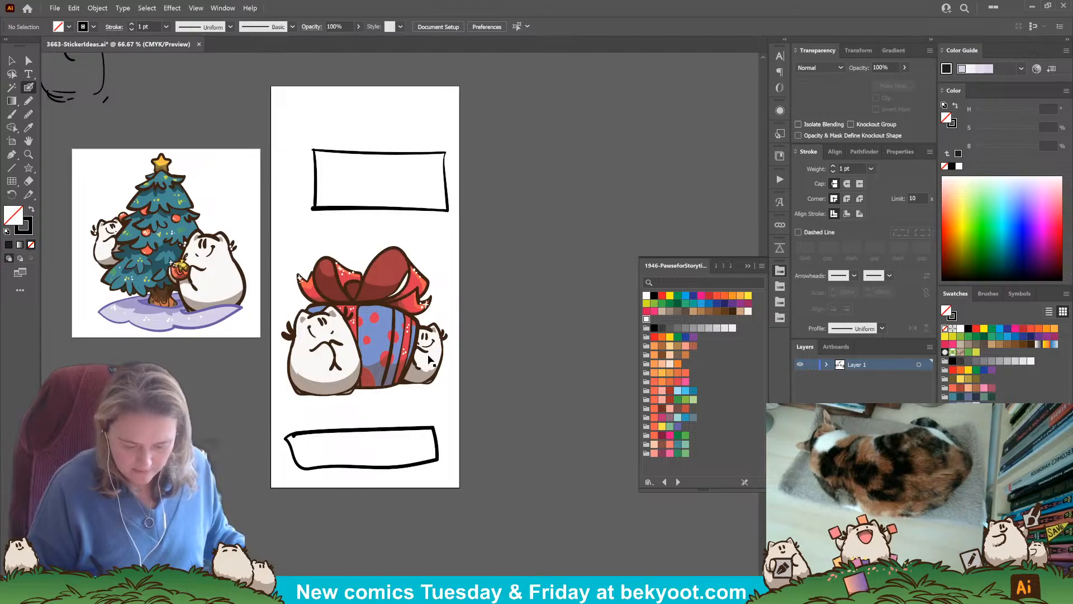
Nudge the gift sticker slightly lower and delete both sketched placeholder boxes.
{"action": "left_click_drag", "start_coordinate": [429, 355], "coordinate": [428, 364]}
{"action": "left_click", "coordinate": [495, 332], "text": "ctrl"}
{"action": "left_click", "coordinate": [432, 430], "text": "ctrl"}
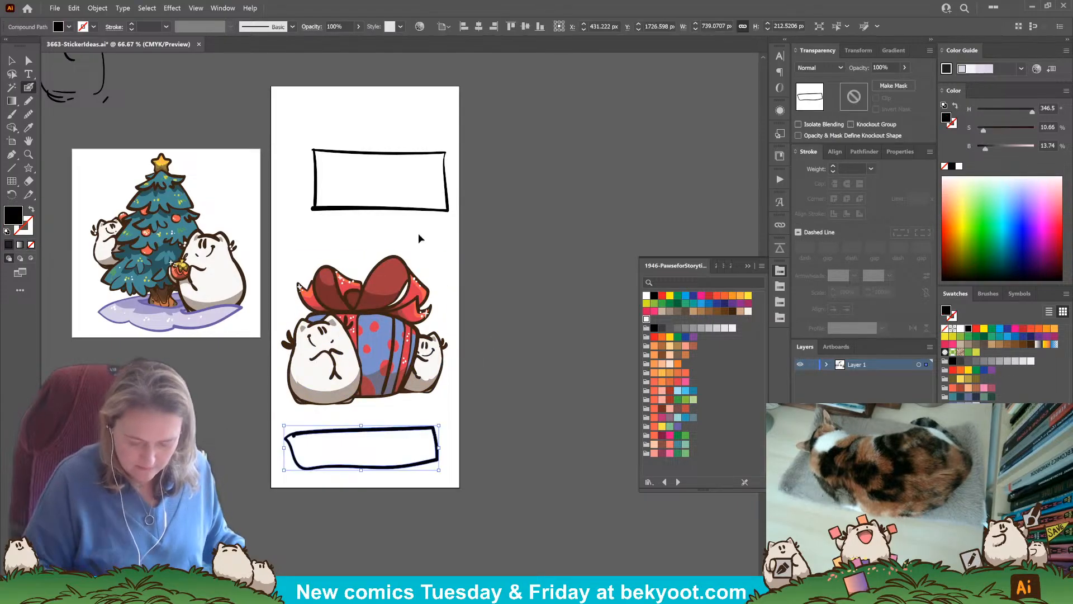
{"action": "left_click", "coordinate": [436, 203], "text": "ctrl+shift"}
{"action": "key", "text": "Delete"}
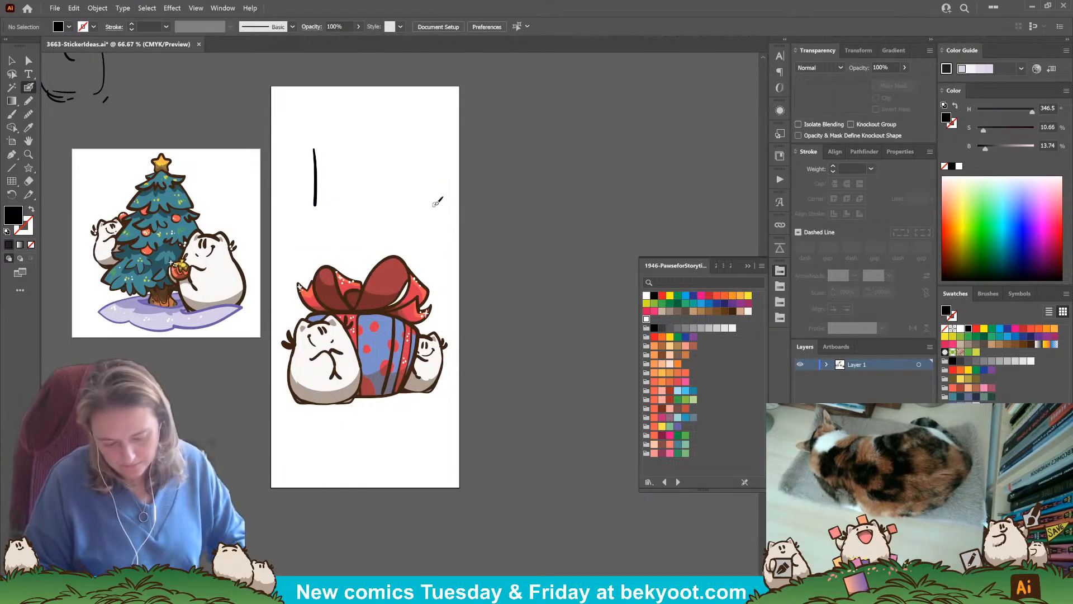
{"action": "left_click", "coordinate": [314, 176], "text": "ctrl"}
{"action": "key", "text": "Delete"}
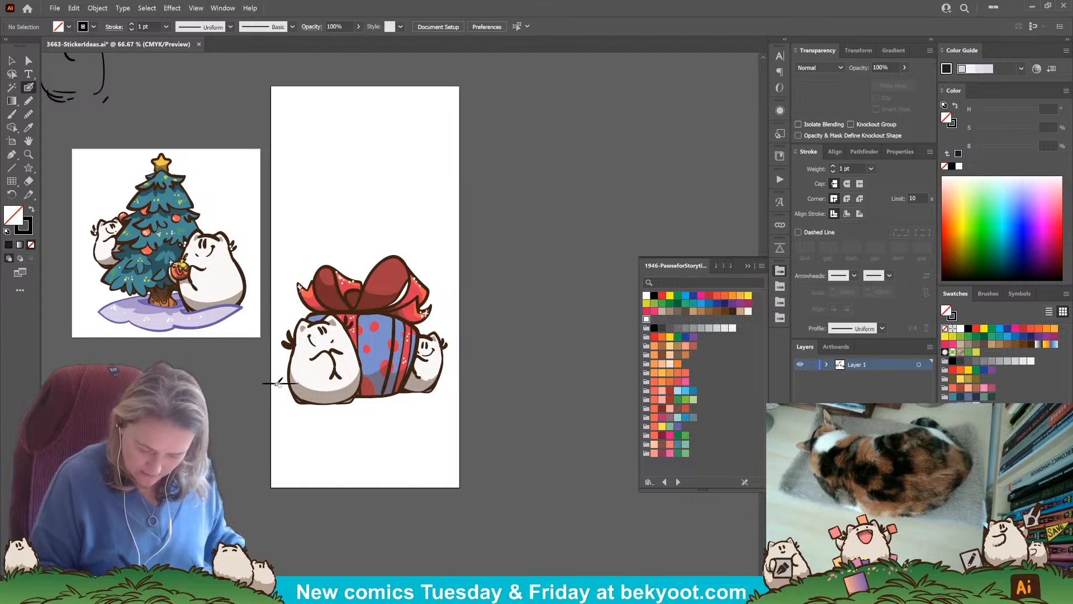
Sketch a horizontal ground line across the gift sticker's base and three rows of puffy cloud outlines above it.
{"action": "left_click_drag", "start_coordinate": [266, 380], "coordinate": [494, 382]}
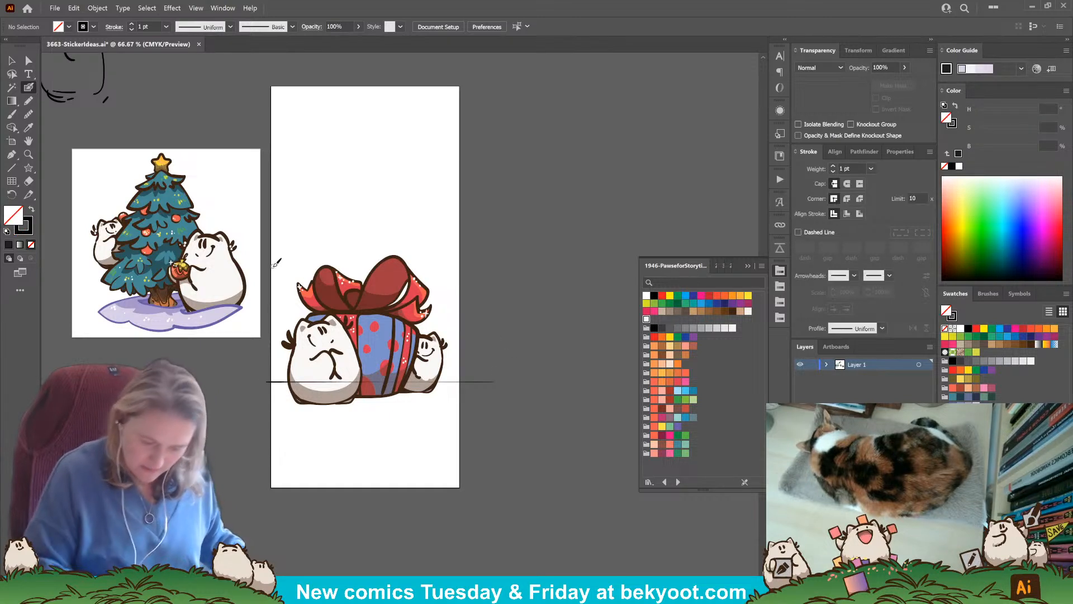
{"action": "mouse_move", "coordinate": [268, 282]}
{"action": "left_mouse_down"}
{"action": "mouse_move", "coordinate": [286, 237]}
{"action": "mouse_move", "coordinate": [344, 242]}
{"action": "mouse_move", "coordinate": [380, 189]}
{"action": "mouse_move", "coordinate": [480, 191]}
{"action": "left_mouse_up"}
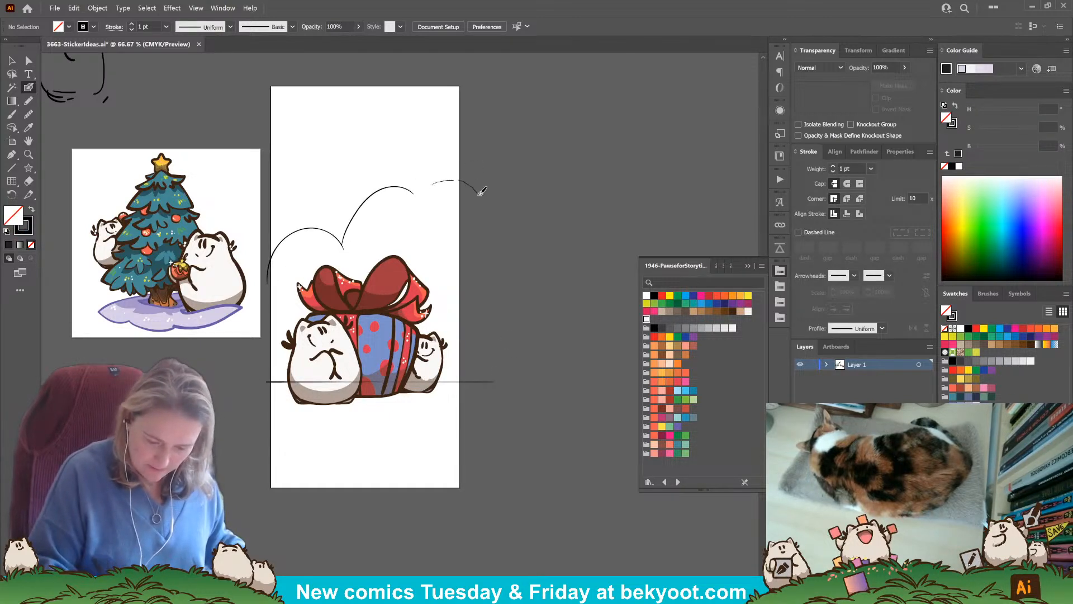
{"action": "mouse_move", "coordinate": [472, 127]}
{"action": "left_mouse_down"}
{"action": "mouse_move", "coordinate": [441, 104]}
{"action": "mouse_move", "coordinate": [393, 145]}
{"action": "mouse_move", "coordinate": [386, 171]}
{"action": "mouse_move", "coordinate": [372, 155]}
{"action": "mouse_move", "coordinate": [329, 198]}
{"action": "mouse_move", "coordinate": [269, 199]}
{"action": "left_mouse_up"}
{"action": "mouse_move", "coordinate": [271, 147]}
{"action": "left_mouse_down"}
{"action": "mouse_move", "coordinate": [307, 156]}
{"action": "mouse_move", "coordinate": [349, 142]}
{"action": "mouse_move", "coordinate": [374, 96]}
{"action": "mouse_move", "coordinate": [411, 87]}
{"action": "left_mouse_up"}
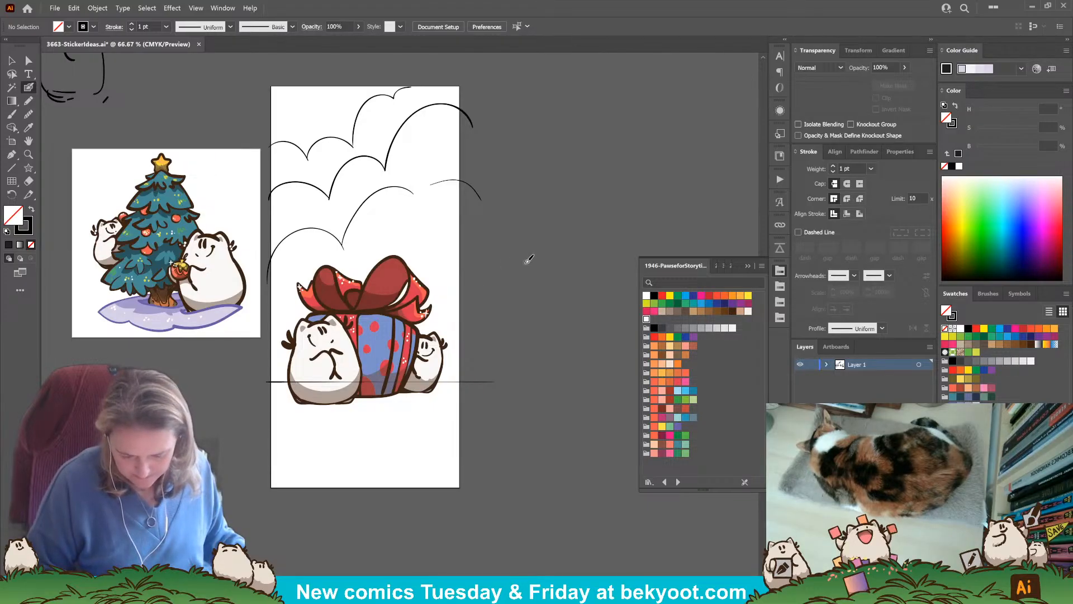
Sketch another row of puffy cloud outlines behind the gift sticker, undoing the first attempt and redrawing it with the row starting higher.
{"action": "mouse_move", "coordinate": [476, 341]}
{"action": "left_mouse_down"}
{"action": "mouse_move", "coordinate": [457, 321]}
{"action": "mouse_move", "coordinate": [433, 328]}
{"action": "mouse_move", "coordinate": [427, 348]}
{"action": "mouse_move", "coordinate": [400, 326]}
{"action": "mouse_move", "coordinate": [371, 356]}
{"action": "mouse_move", "coordinate": [330, 322]}
{"action": "mouse_move", "coordinate": [293, 336]}
{"action": "mouse_move", "coordinate": [263, 329]}
{"action": "left_mouse_up"}
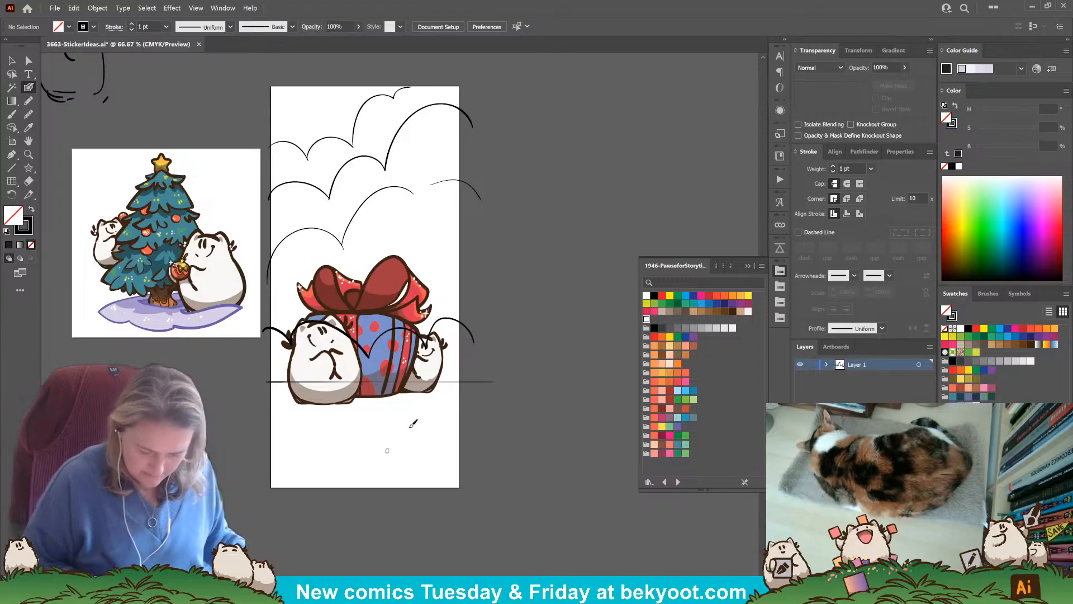
{"action": "key", "text": "ctrl+z"}
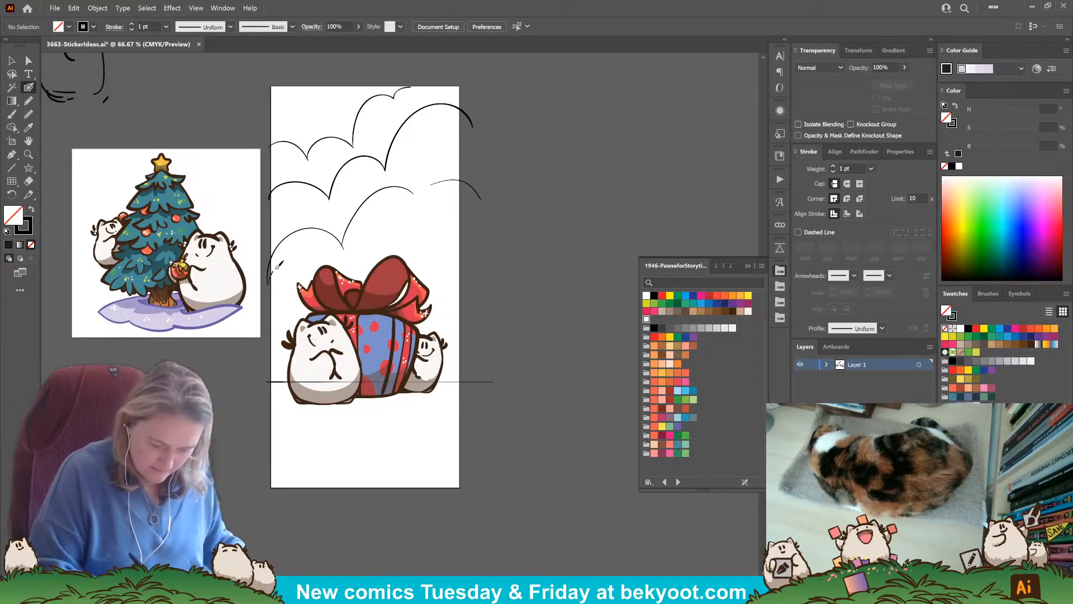
{"action": "mouse_move", "coordinate": [269, 283]}
{"action": "left_mouse_down"}
{"action": "mouse_move", "coordinate": [320, 254]}
{"action": "mouse_move", "coordinate": [352, 294]}
{"action": "mouse_move", "coordinate": [353, 331]}
{"action": "mouse_move", "coordinate": [380, 306]}
{"action": "mouse_move", "coordinate": [407, 333]}
{"action": "mouse_move", "coordinate": [423, 328]}
{"action": "mouse_move", "coordinate": [477, 374]}
{"action": "left_mouse_up"}
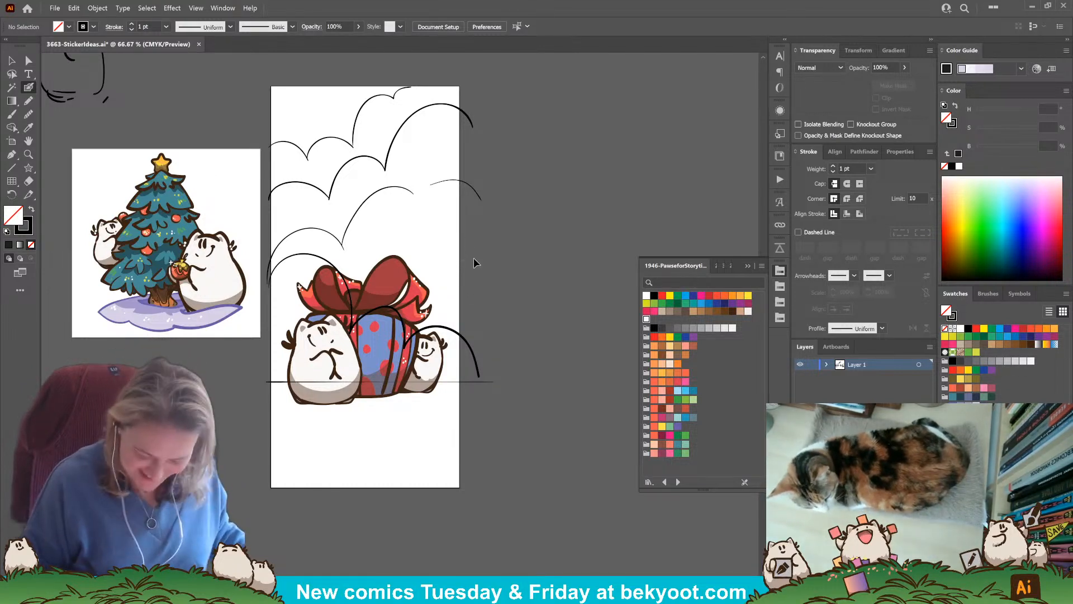
Sketch a flat snow patch outline with a jagged edge beneath the gift sticker across the artboard's width.
{"action": "scroll", "coordinate": [475, 376], "scroll_direction": "down", "scroll_amount": 2}
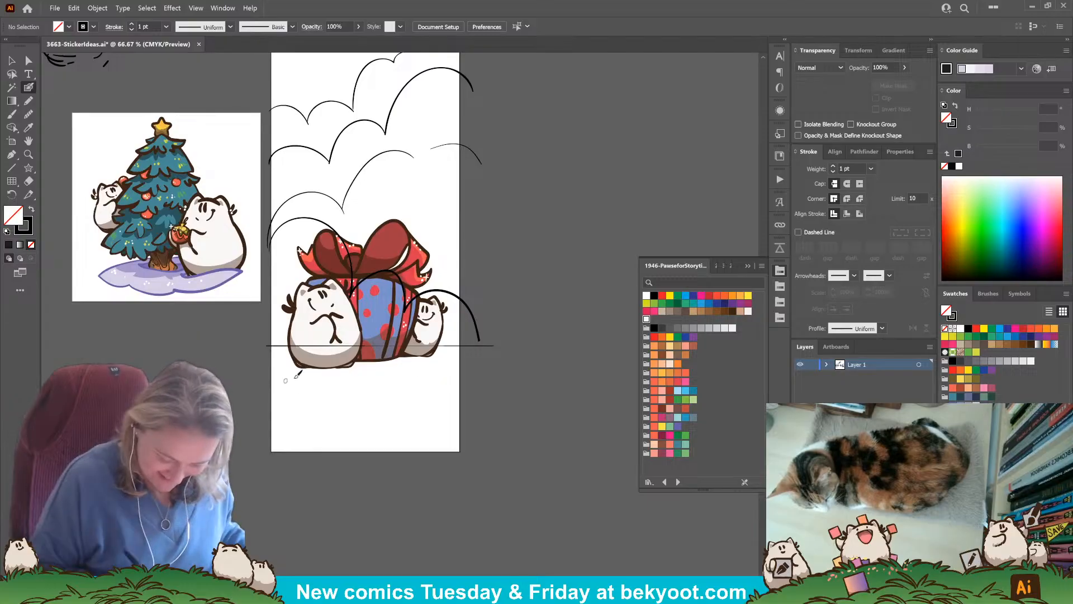
{"action": "mouse_move", "coordinate": [273, 369]}
{"action": "left_mouse_down"}
{"action": "mouse_move", "coordinate": [385, 371]}
{"action": "mouse_move", "coordinate": [458, 348]}
{"action": "mouse_move", "coordinate": [313, 375]}
{"action": "left_mouse_up"}
{"action": "left_click_drag", "start_coordinate": [402, 401], "coordinate": [429, 384]}
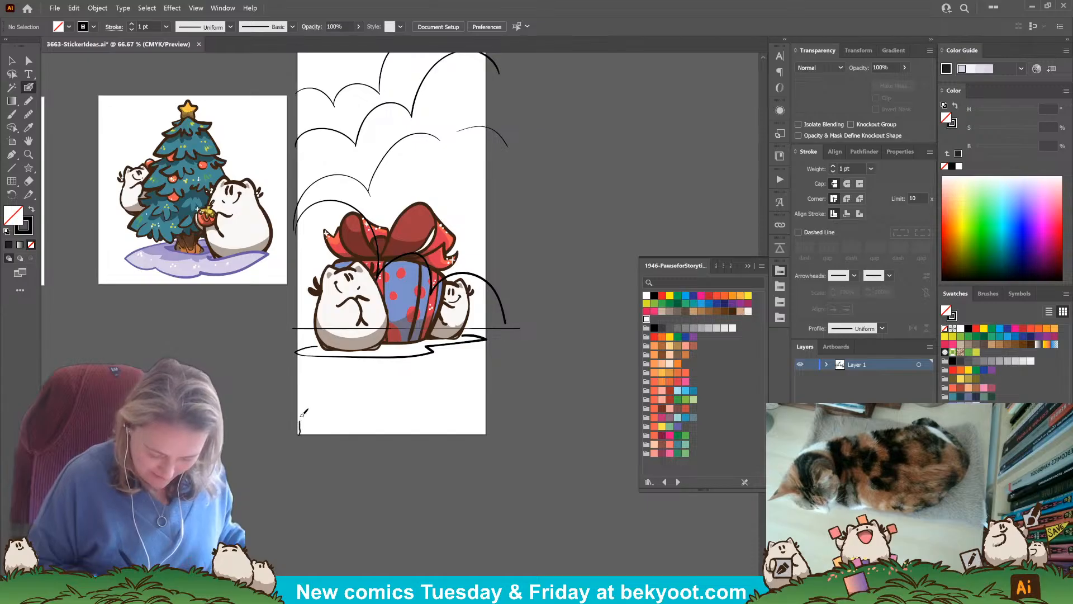
Try a rounded box outline filling the bottom of the gift artboard below the snow patch.
{"action": "mouse_move", "coordinate": [301, 417]}
{"action": "left_mouse_down"}
{"action": "mouse_move", "coordinate": [306, 388]}
{"action": "mouse_move", "coordinate": [330, 373]}
{"action": "mouse_move", "coordinate": [460, 372]}
{"action": "mouse_move", "coordinate": [480, 374]}
{"action": "mouse_move", "coordinate": [484, 435]}
{"action": "left_mouse_up"}
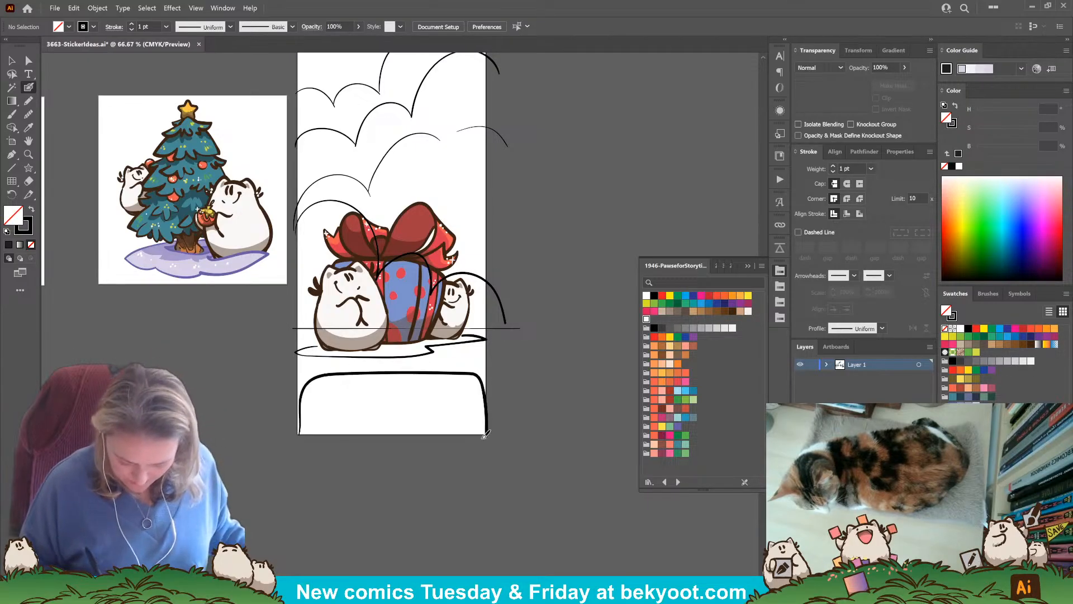
{"action": "left_click_drag", "start_coordinate": [524, 345], "coordinate": [486, 345]}
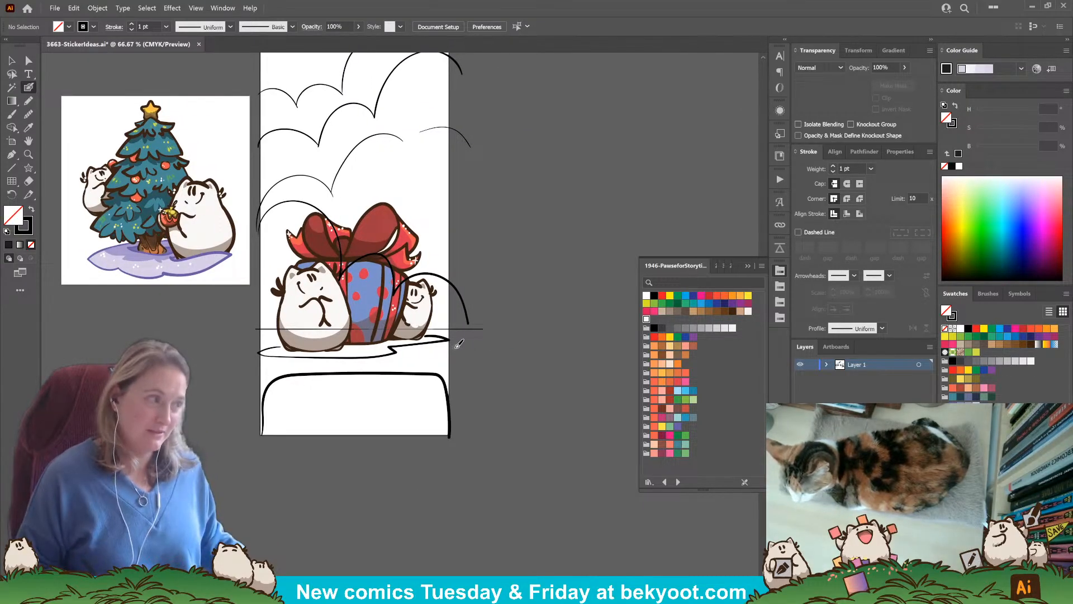
{"action": "key", "text": "ctrl+z"}
Extend the tree sticker's artboard downward and upward to about 1903 px tall, matching the gift artboard beside it.
{"action": "left_click_drag", "start_coordinate": [506, 230], "coordinate": [508, 295]}
{"action": "left_click_drag", "start_coordinate": [468, 228], "coordinate": [511, 202]}
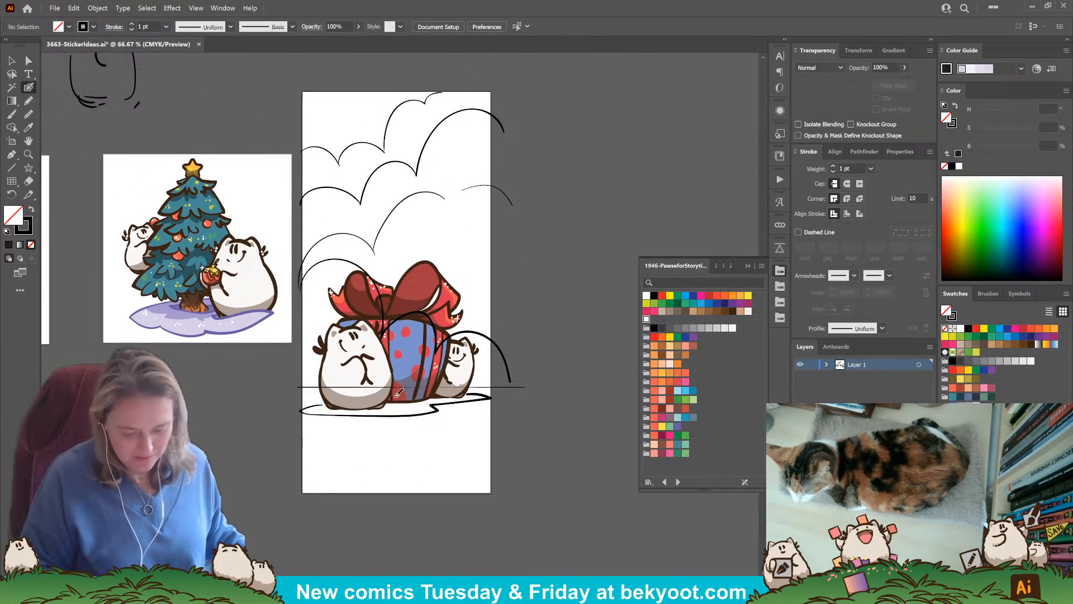
{"action": "mouse_move", "coordinate": [257, 447]}
{"action": "left_mouse_down"}
{"action": "mouse_move", "coordinate": [313, 457]}
{"action": "mouse_move", "coordinate": [402, 442]}
{"action": "left_mouse_up"}
{"action": "left_click", "coordinate": [12, 61]}
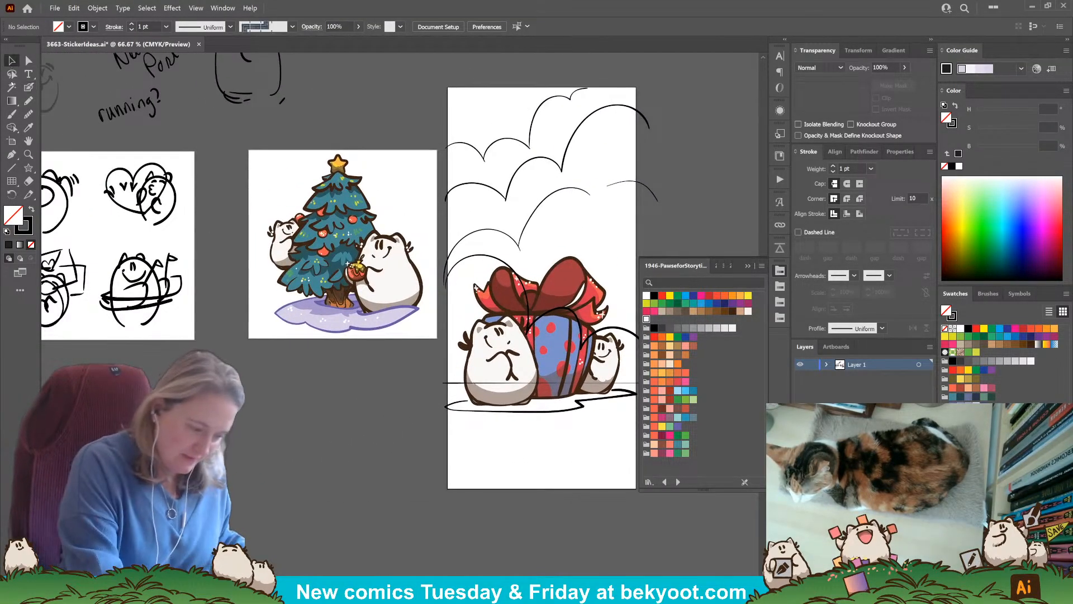
{"action": "left_click", "coordinate": [11, 142]}
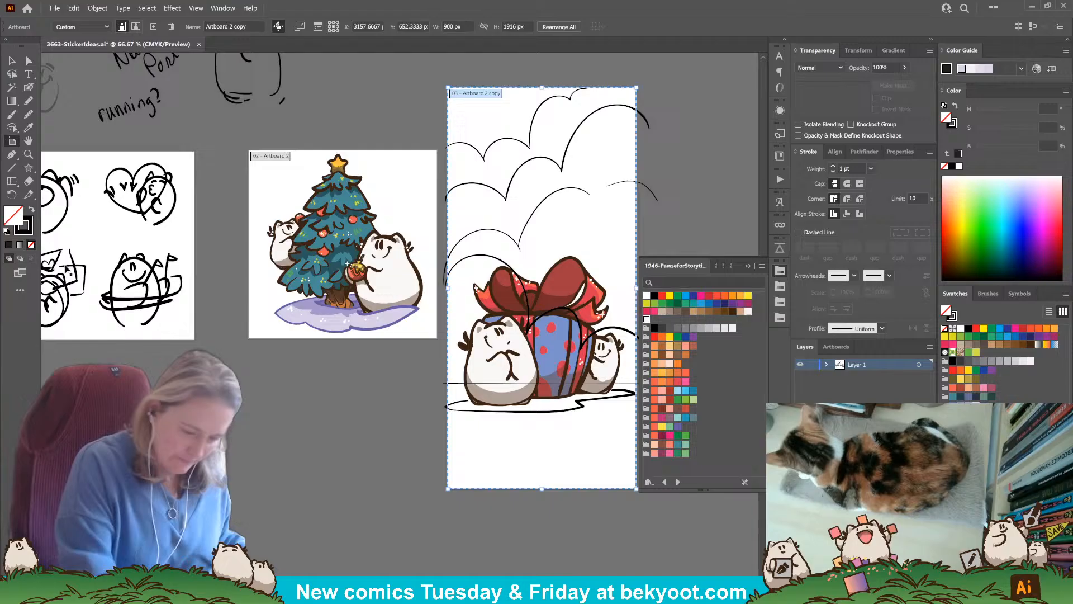
{"action": "left_click", "coordinate": [368, 160]}
{"action": "key", "text": "ctrl+z"}
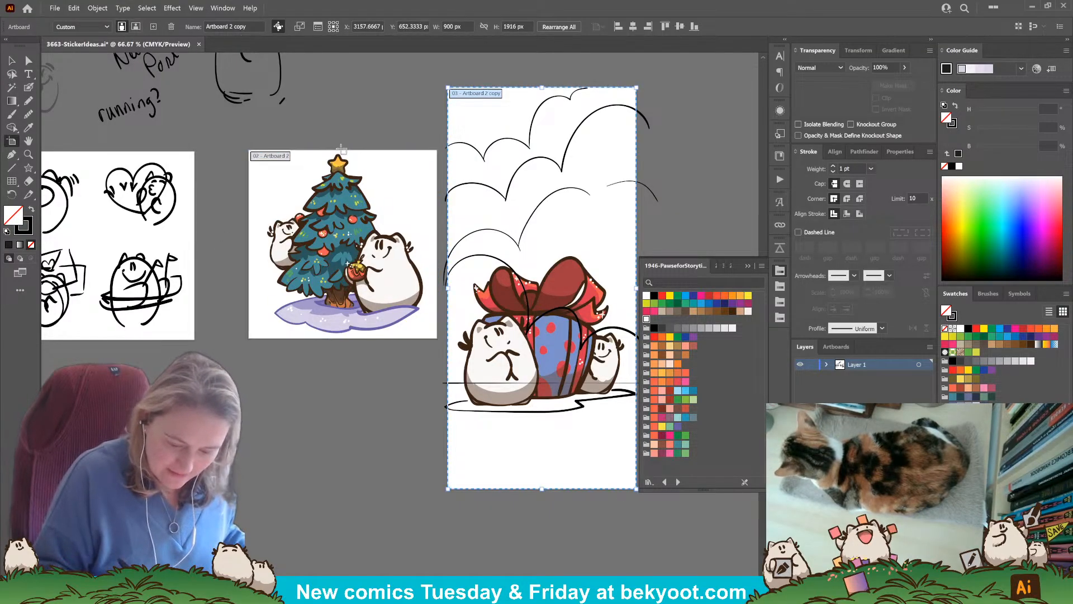
{"action": "left_click", "coordinate": [405, 175]}
{"action": "left_click_drag", "start_coordinate": [343, 339], "coordinate": [343, 487]}
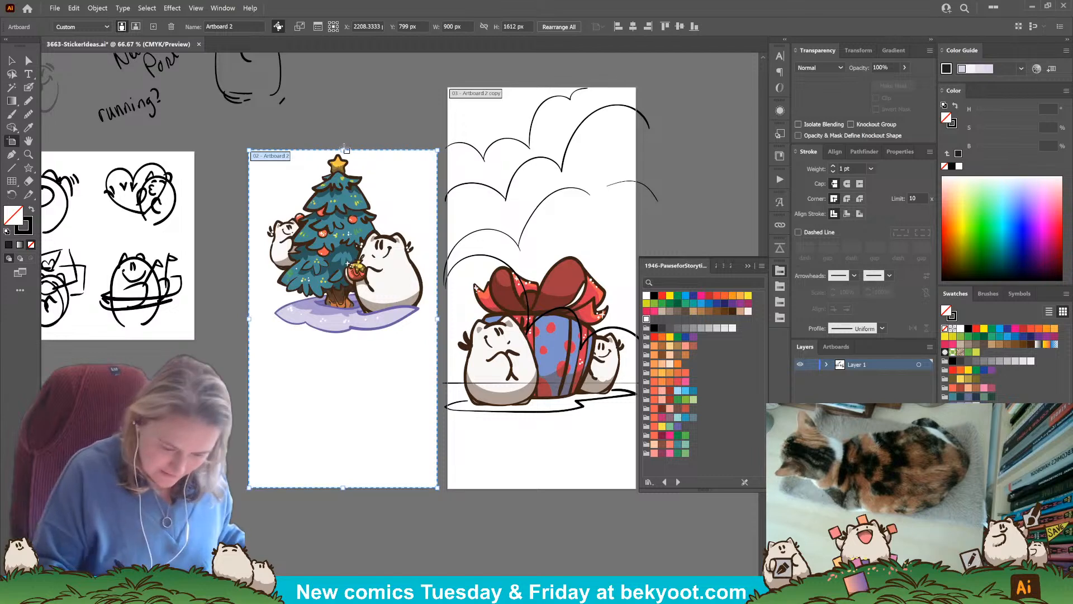
{"action": "left_click_drag", "start_coordinate": [344, 150], "coordinate": [357, 90]}
{"action": "left_click_drag", "start_coordinate": [357, 90], "coordinate": [356, 89]}
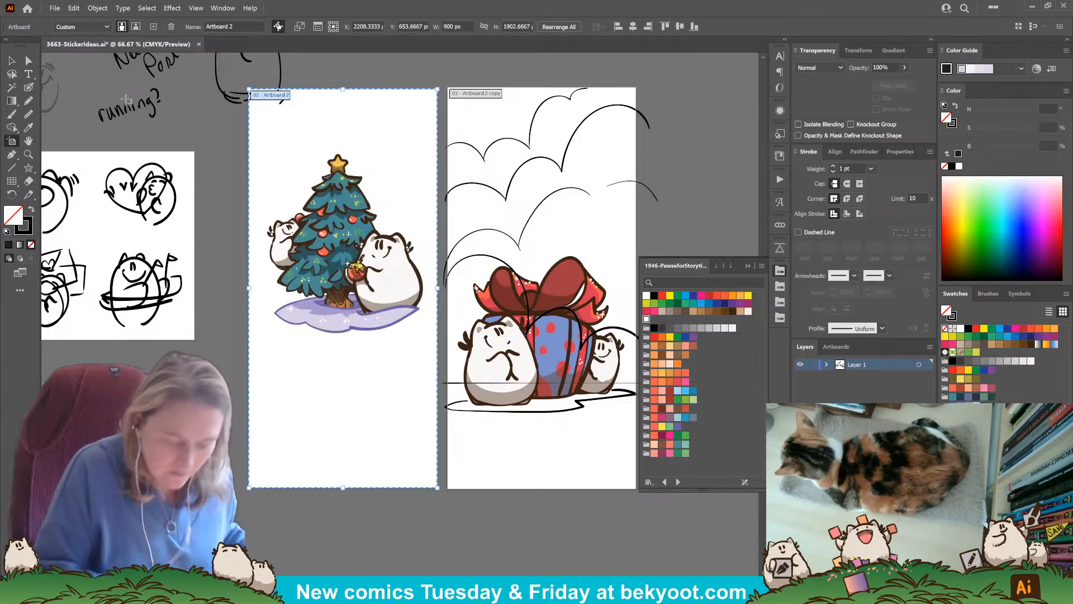
Move the character doodle overlapping the top of the tree artboard up and away from it.
{"action": "key", "text": "v"}
{"action": "scroll", "coordinate": [281, 101], "scroll_direction": "up", "scroll_amount": 5}
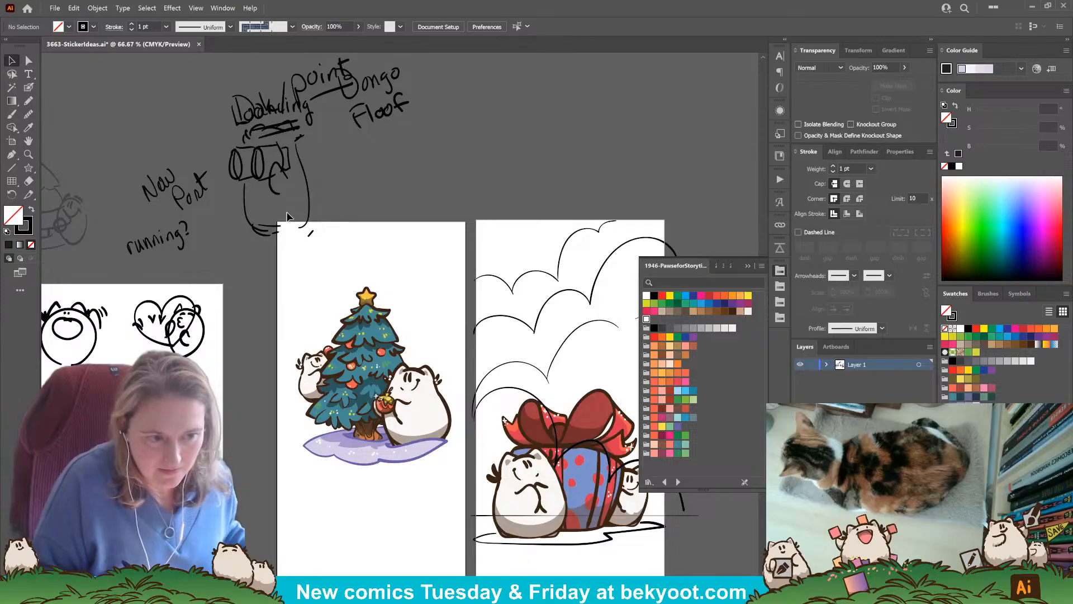
{"action": "left_click_drag", "start_coordinate": [308, 182], "coordinate": [132, 95]}
Enlarge the tree sticker to 840 px wide, centre it across its artboard and move it to just below the middle.
{"action": "left_click_drag", "start_coordinate": [426, 360], "coordinate": [393, 168]}
{"action": "left_click", "coordinate": [334, 224]}
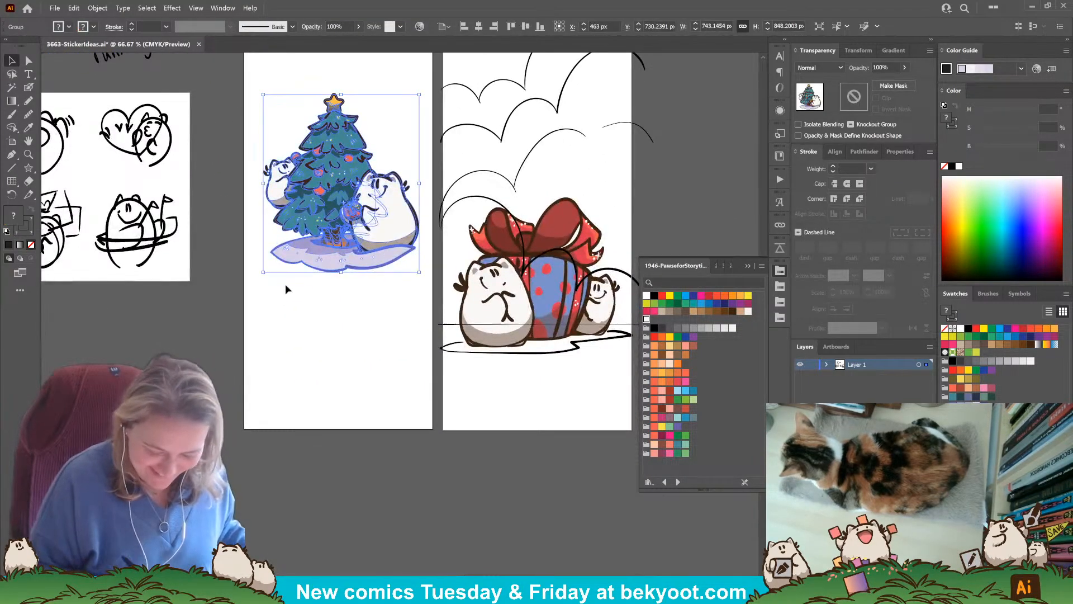
{"action": "left_click_drag", "start_coordinate": [263, 272], "coordinate": [233, 307]}
{"action": "mouse_move", "coordinate": [391, 263]}
{"action": "left_mouse_down"}
{"action": "mouse_move", "coordinate": [410, 271]}
{"action": "mouse_move", "coordinate": [400, 282]}
{"action": "mouse_move", "coordinate": [406, 263]}
{"action": "left_mouse_up"}
{"action": "left_click_drag", "start_coordinate": [393, 355], "coordinate": [391, 397]}
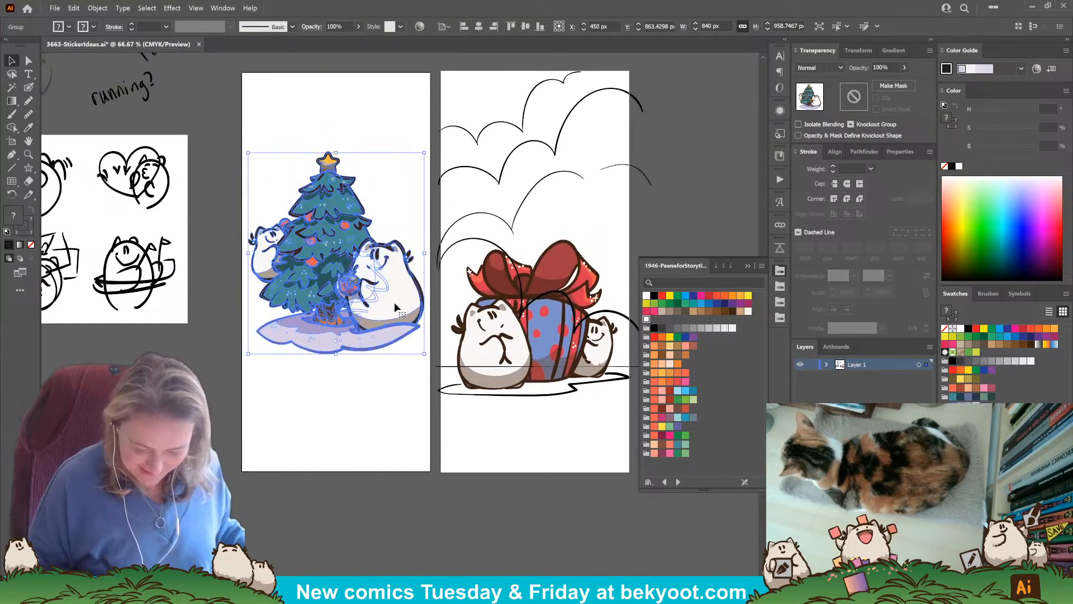
{"action": "left_click_drag", "start_coordinate": [395, 308], "coordinate": [394, 355]}
{"action": "left_click_drag", "start_coordinate": [378, 461], "coordinate": [387, 441]}
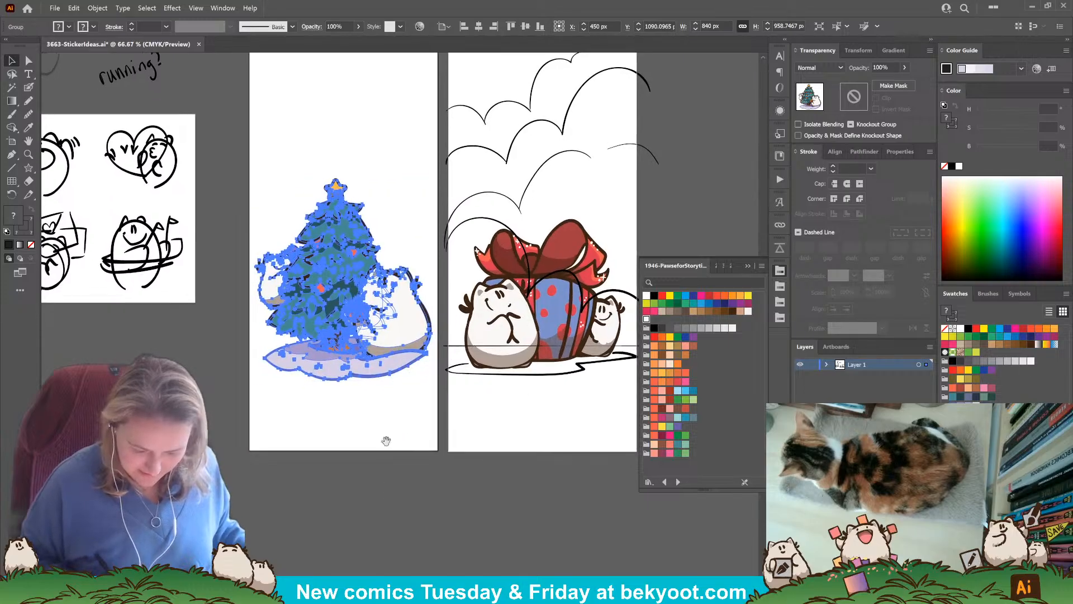
Sketch small snow mound outlines on both sides of the tree sticker and one large rising cloud outline above it.
{"action": "left_click", "coordinate": [29, 101]}
{"action": "left_click", "coordinate": [28, 87]}
{"action": "key", "text": "ctrl+shift+a"}
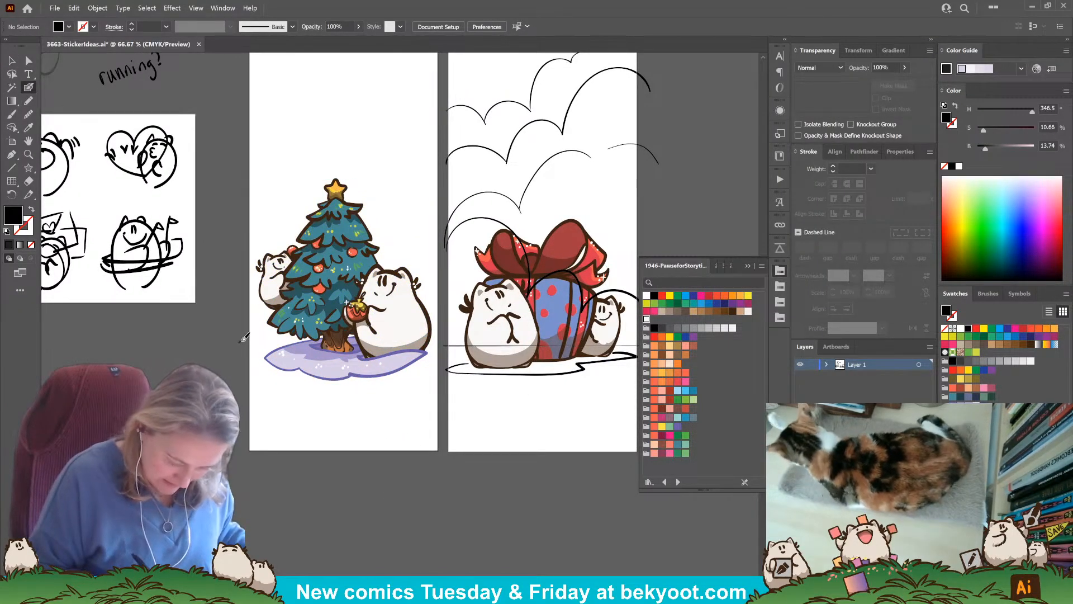
{"action": "left_click_drag", "start_coordinate": [240, 342], "coordinate": [288, 344]}
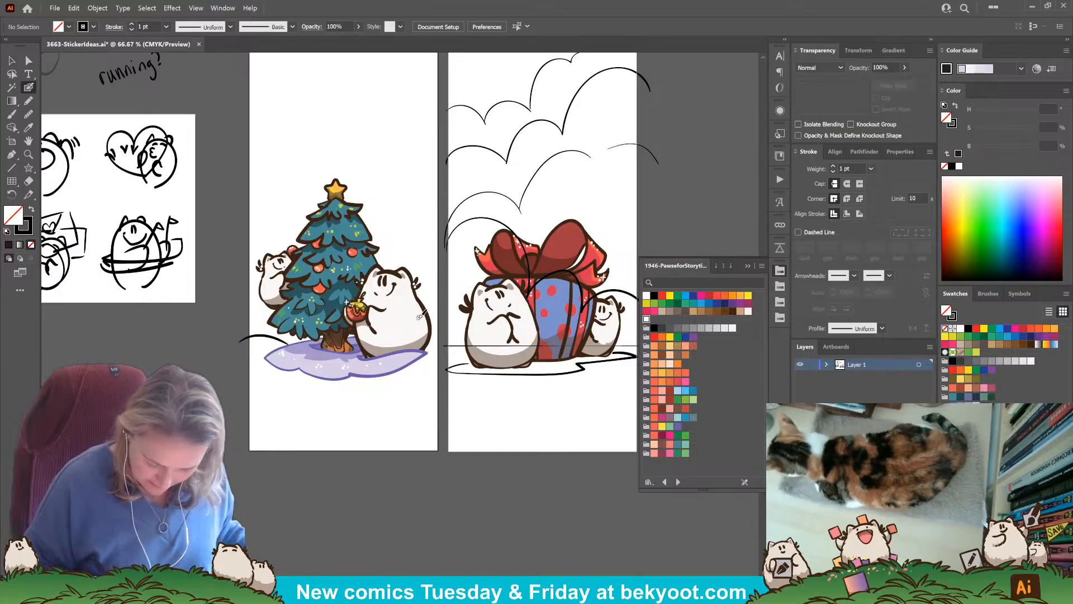
{"action": "left_click_drag", "start_coordinate": [420, 316], "coordinate": [447, 308]}
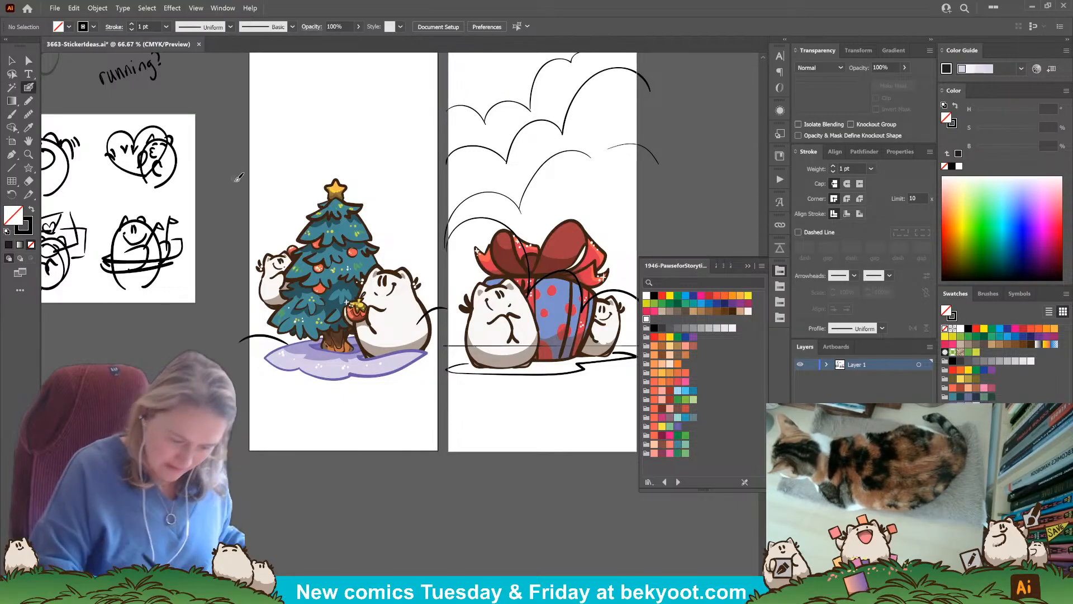
{"action": "mouse_move", "coordinate": [230, 186]}
{"action": "left_mouse_down"}
{"action": "mouse_move", "coordinate": [275, 174]}
{"action": "mouse_move", "coordinate": [441, 71]}
{"action": "left_mouse_up"}
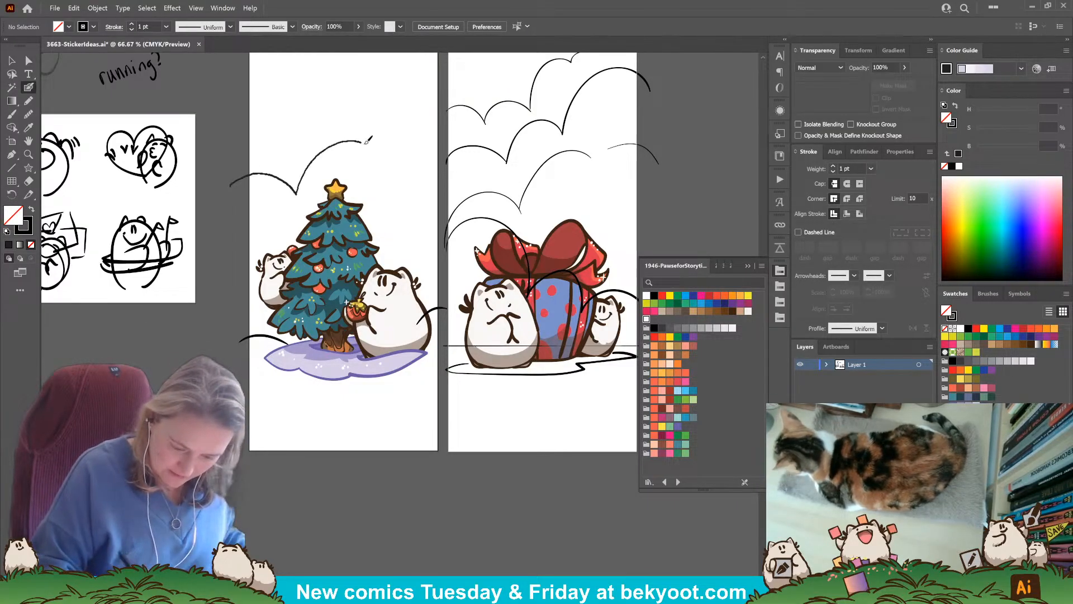
Sketch a sweeping snow slope line below the tree sticker, rising from the artboard's lower left corner to its right edge.
{"action": "scroll", "coordinate": [358, 488], "scroll_direction": "up", "scroll_amount": 2}
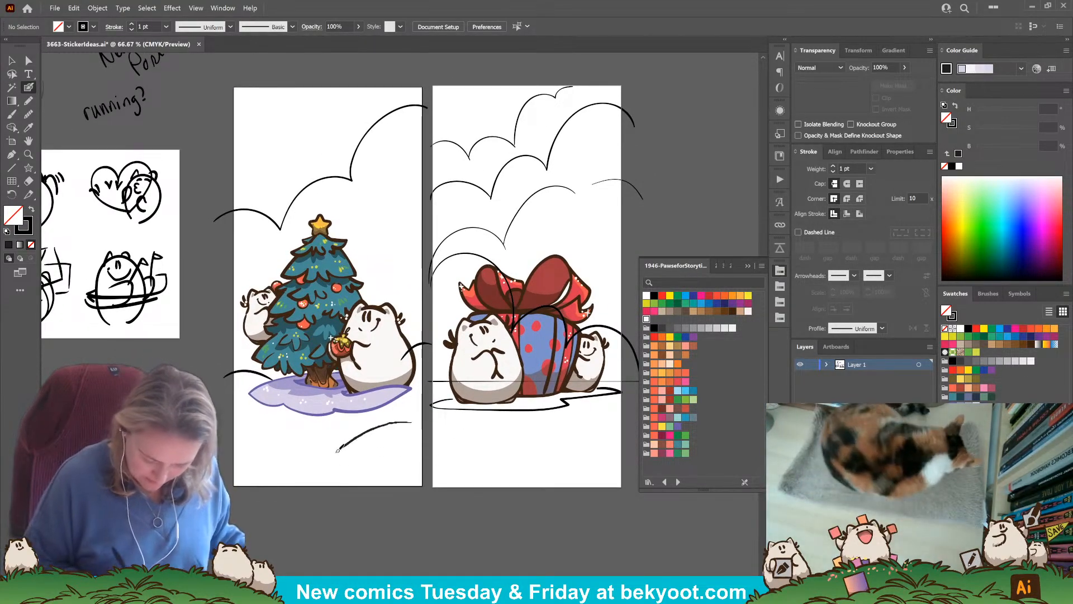
{"action": "left_click_drag", "start_coordinate": [412, 422], "coordinate": [229, 492]}
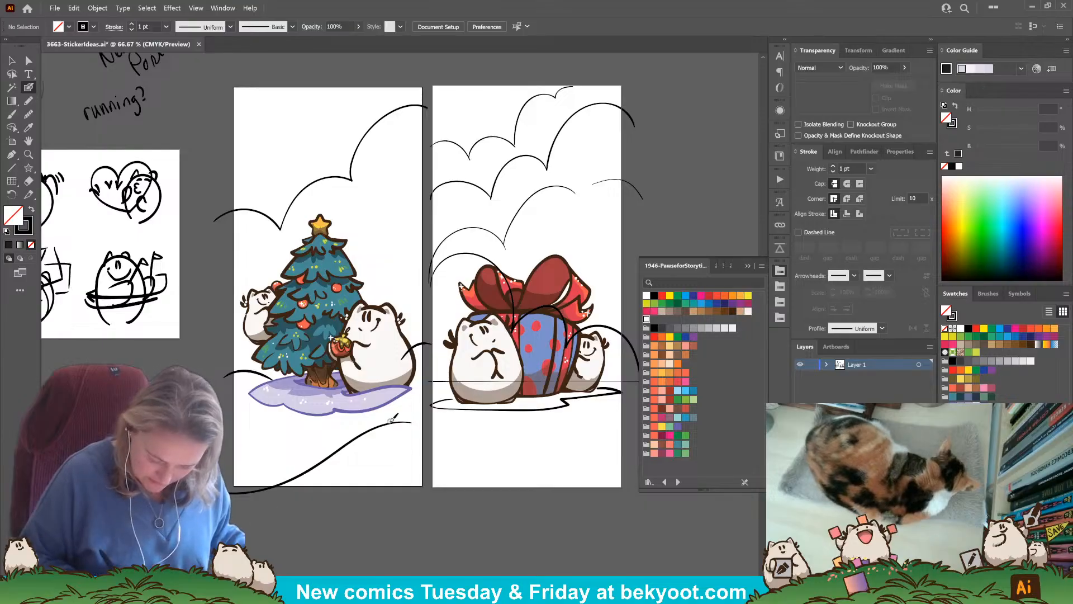
{"action": "left_click_drag", "start_coordinate": [362, 438], "coordinate": [378, 429]}
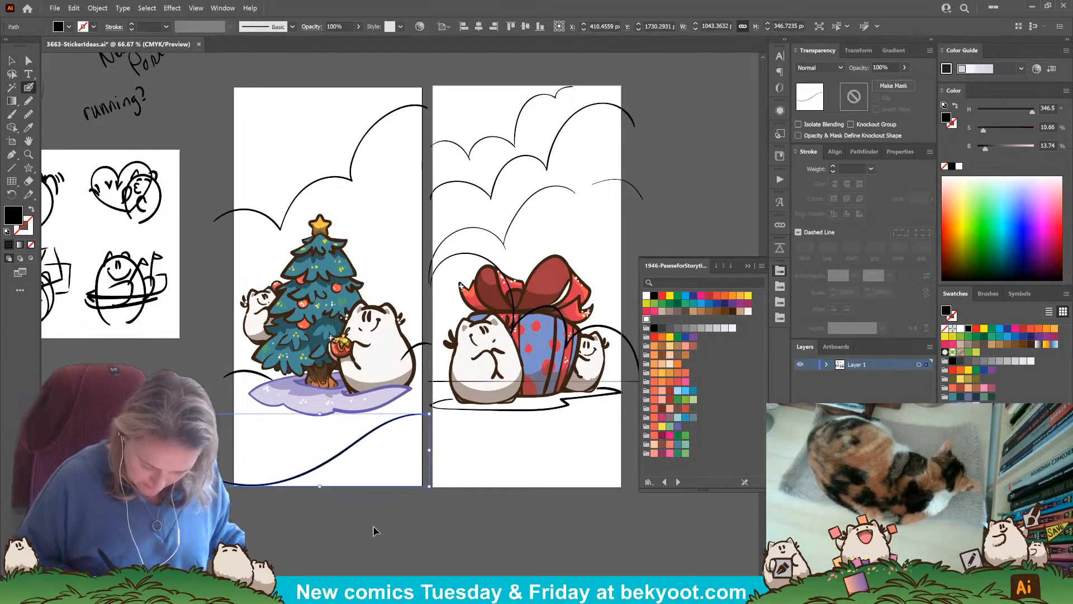
{"action": "left_click", "coordinate": [373, 529], "text": "ctrl"}
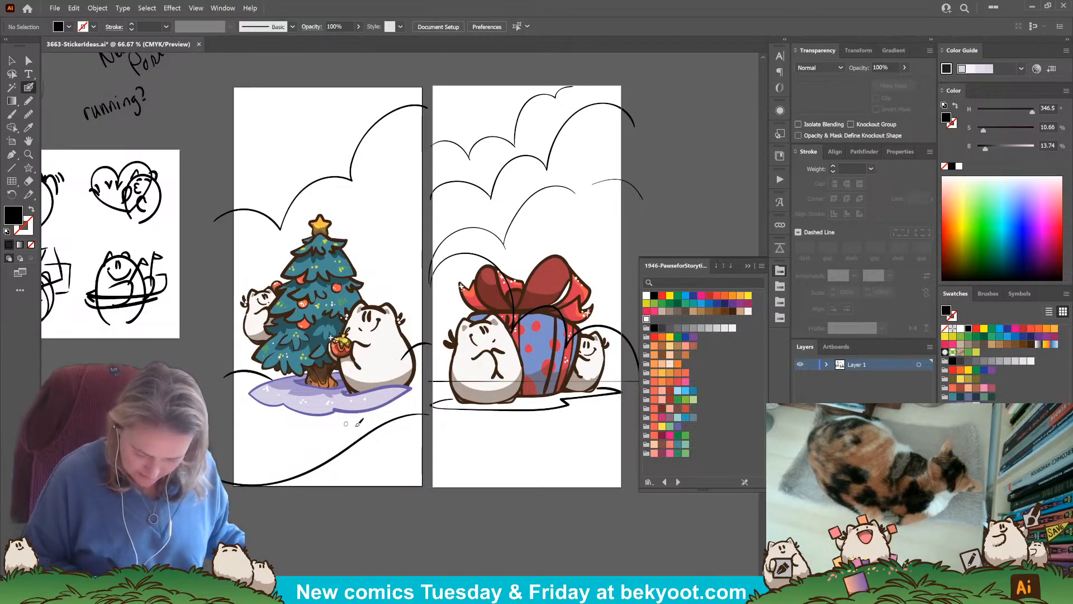
{"action": "left_click_drag", "start_coordinate": [370, 519], "coordinate": [340, 548]}
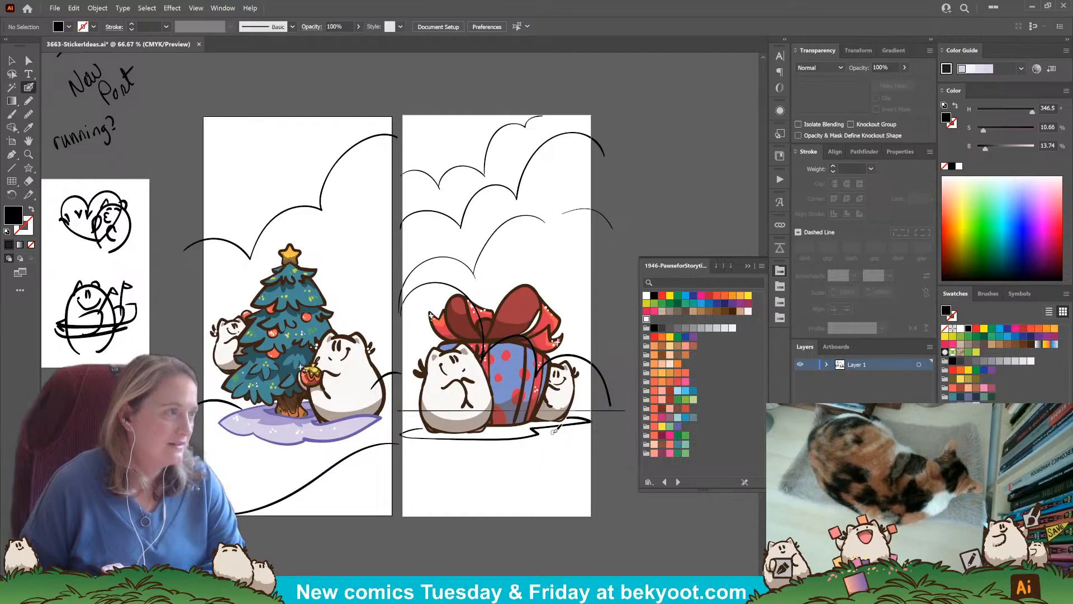
Sketch three plus-shaped sparkles with dots among the clouds above the gift sticker and save the file.
{"action": "key", "text": "shift+x"}
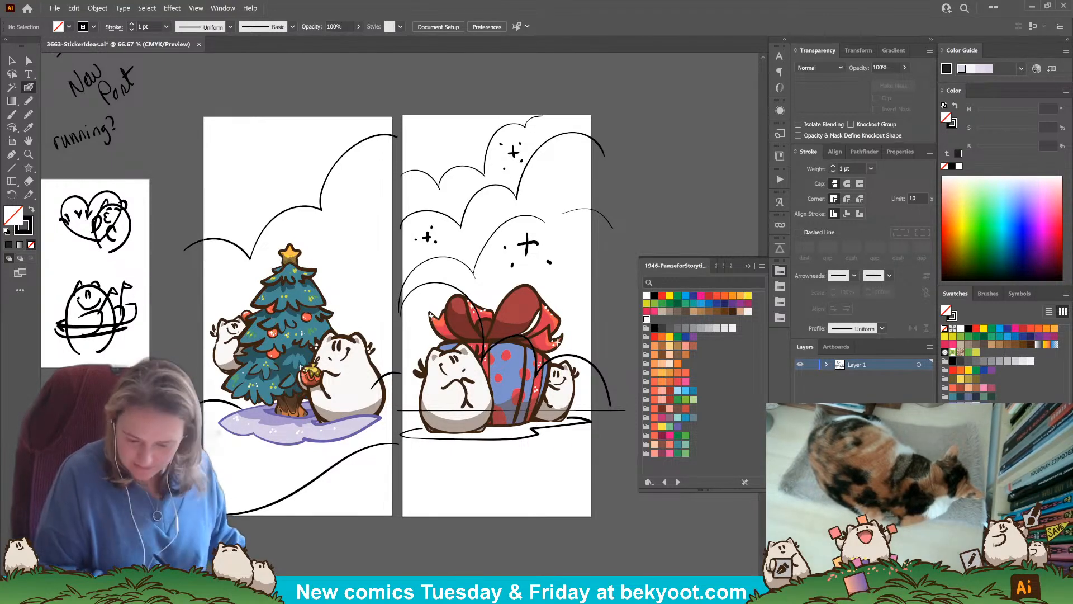
{"action": "left_click_drag", "start_coordinate": [286, 342], "coordinate": [544, 337]}
{"action": "key", "text": "ctrl+s"}
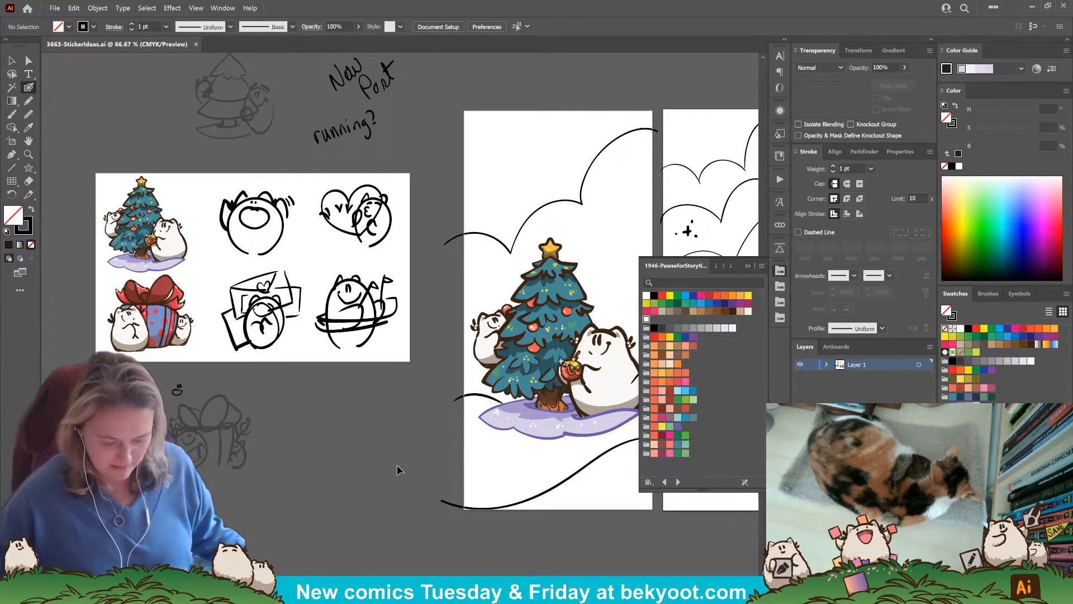
Examine the finished tree and gift stickers up close on the sticker sheet artboard.
{"action": "left_click_drag", "start_coordinate": [222, 294], "coordinate": [460, 323]}
{"action": "scroll", "coordinate": [331, 250], "scroll_direction": "up", "scroll_amount": 4}
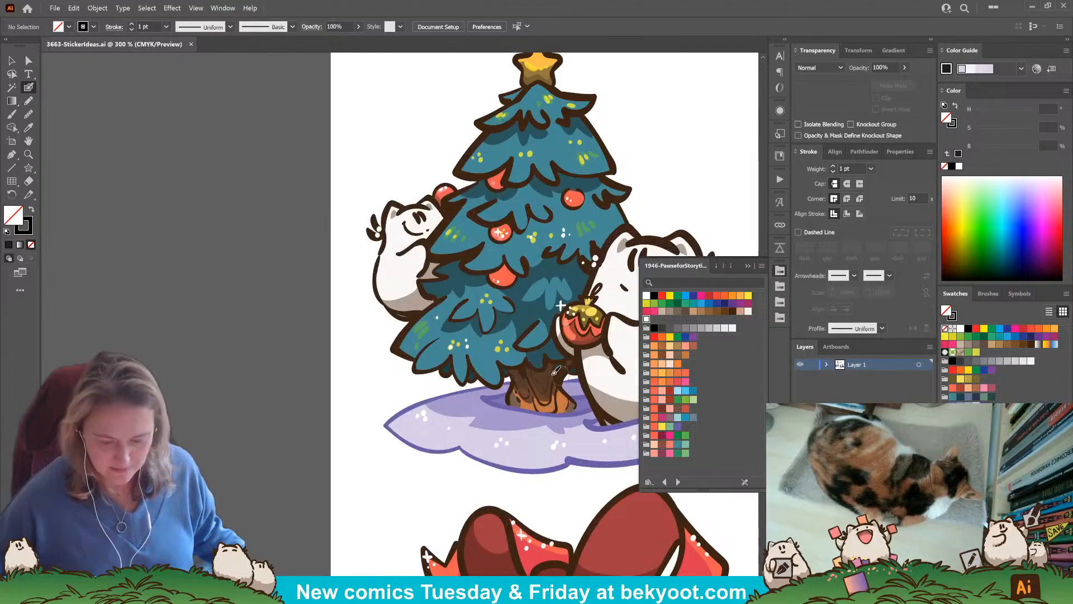
{"action": "left_click_drag", "start_coordinate": [331, 250], "coordinate": [274, 313]}
{"action": "left_click_drag", "start_coordinate": [486, 445], "coordinate": [457, 433]}
{"action": "left_click_drag", "start_coordinate": [444, 558], "coordinate": [394, 184]}
{"action": "left_click_drag", "start_coordinate": [412, 416], "coordinate": [415, 439]}
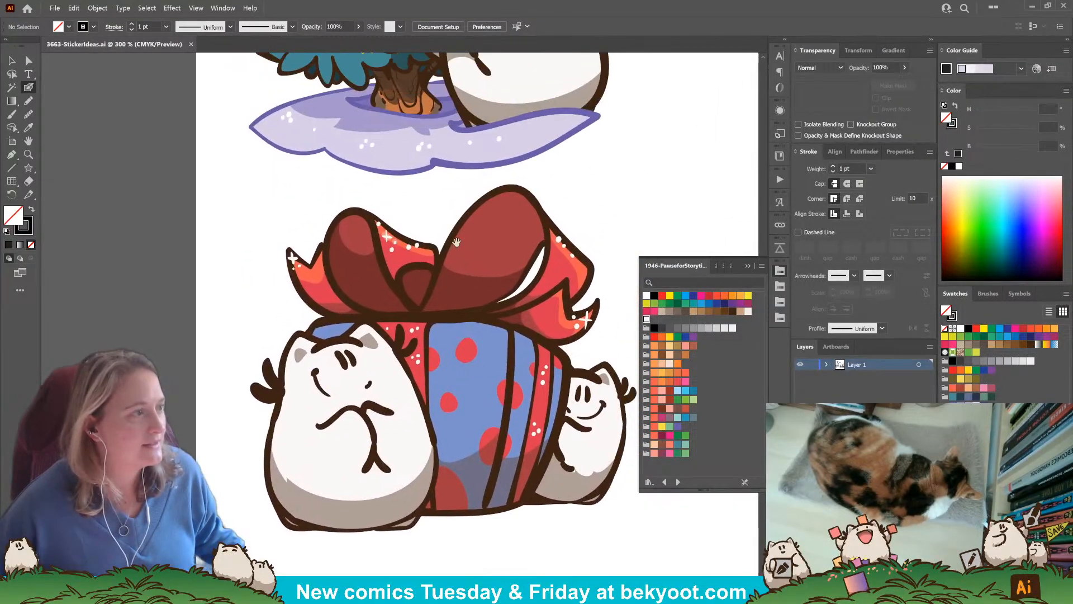
{"action": "left_click_drag", "start_coordinate": [468, 146], "coordinate": [488, 468]}
{"action": "left_click_drag", "start_coordinate": [450, 333], "coordinate": [421, 336]}
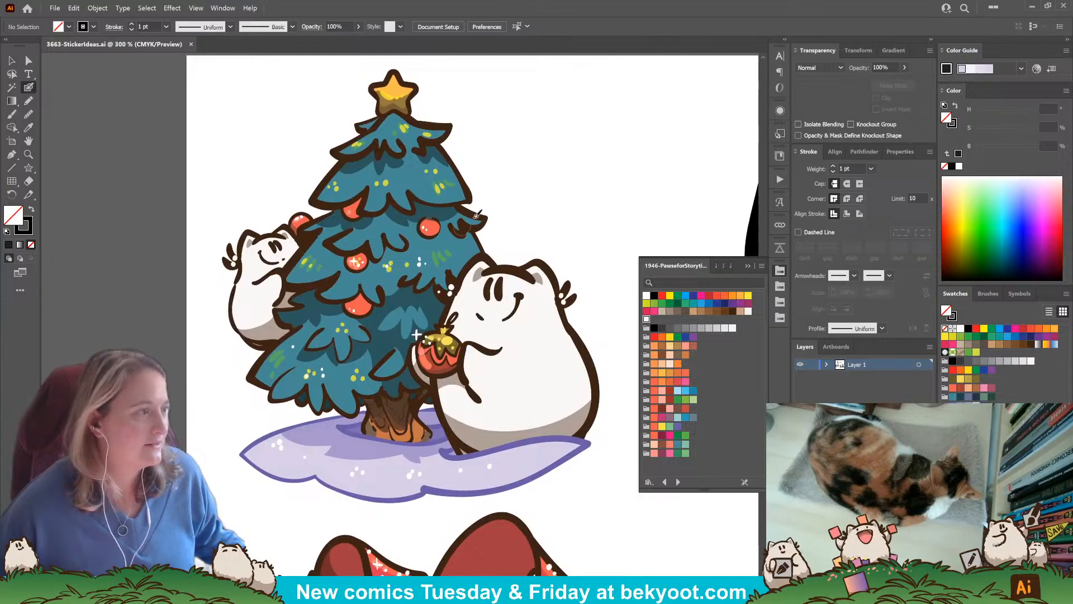